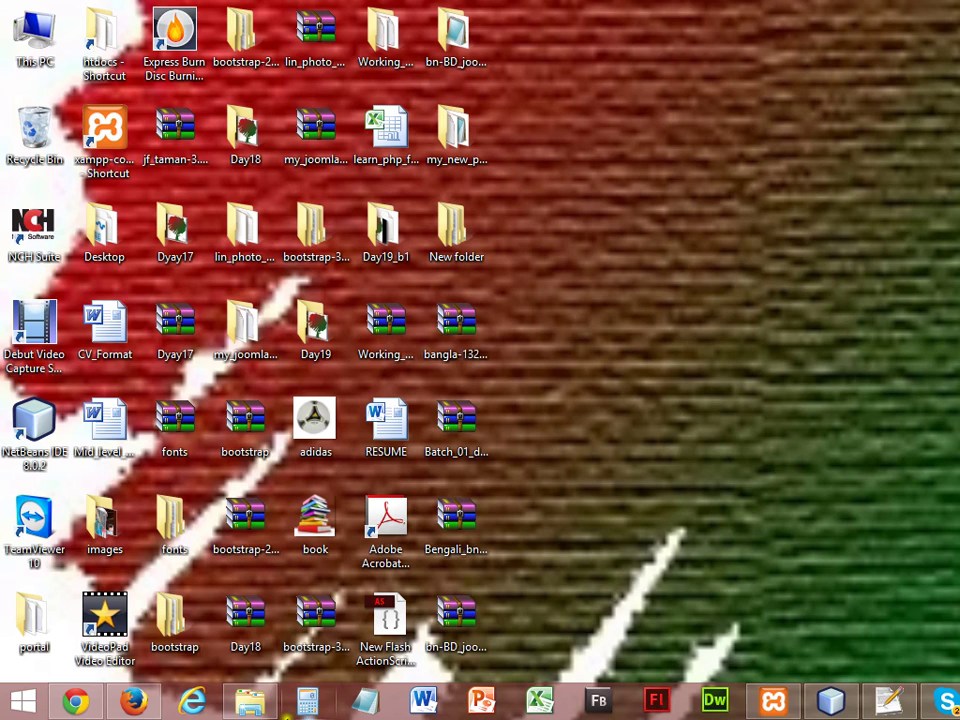
Stop the MySQL and Apache services in XAMPP Control Panel, then close the panel.
click(770, 703)
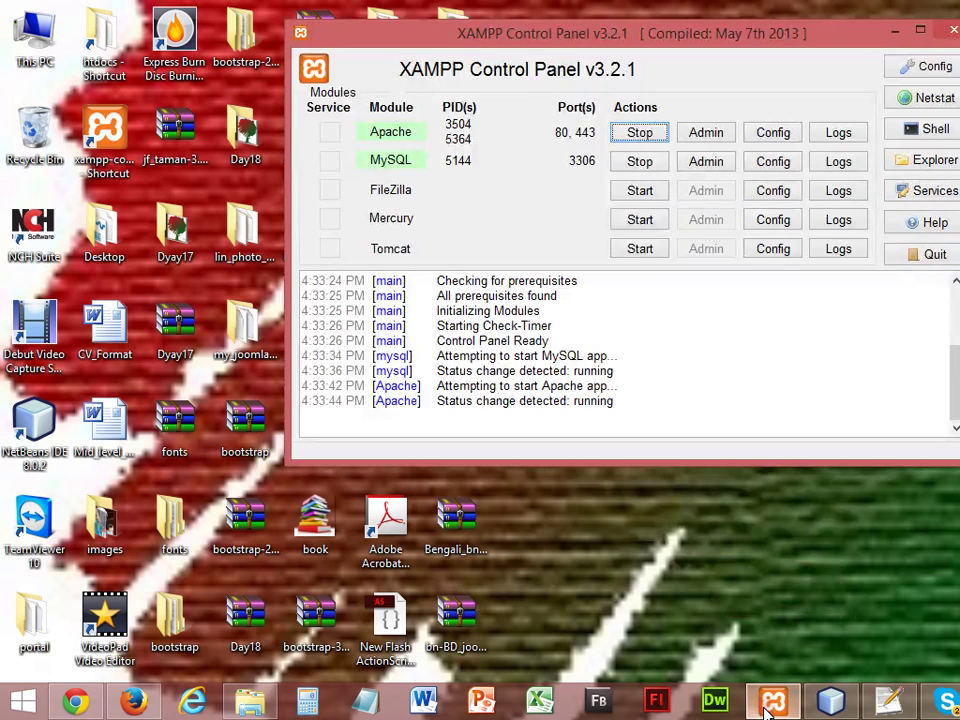
click(649, 166)
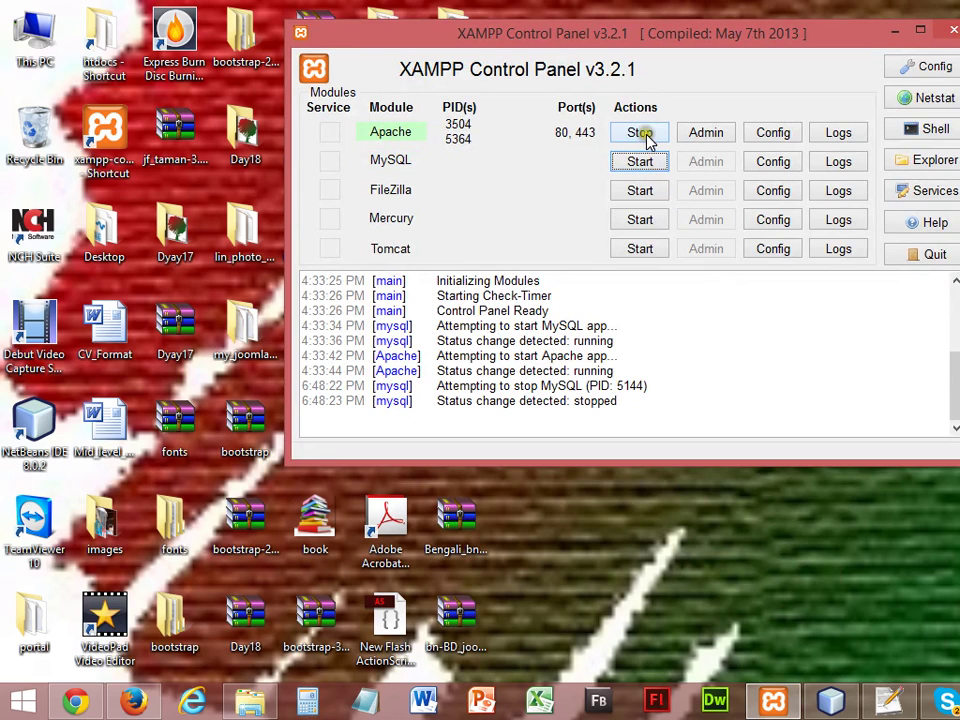
click(648, 138)
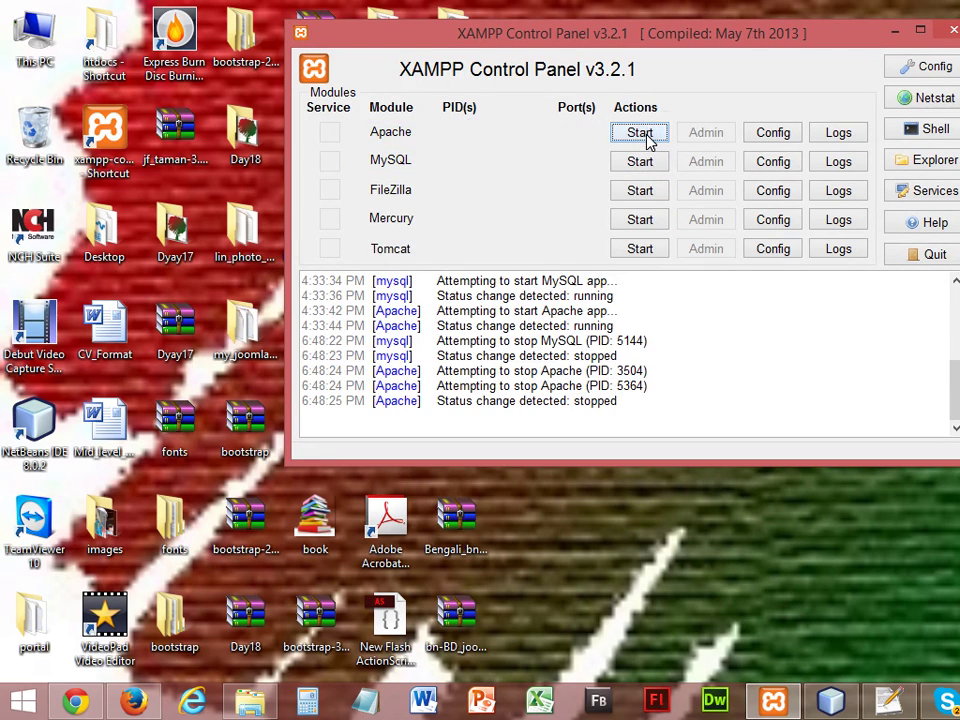
click(948, 36)
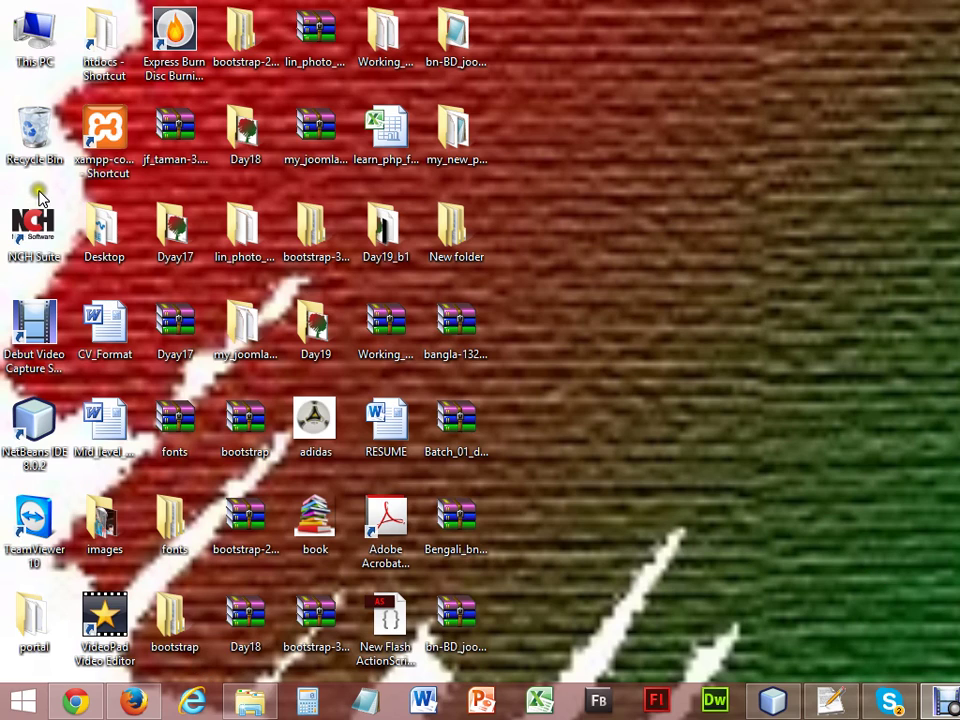
Browse the Mixed (E:) drive, then the xampp from pc folder on Work (D:).
double_click(32, 40)
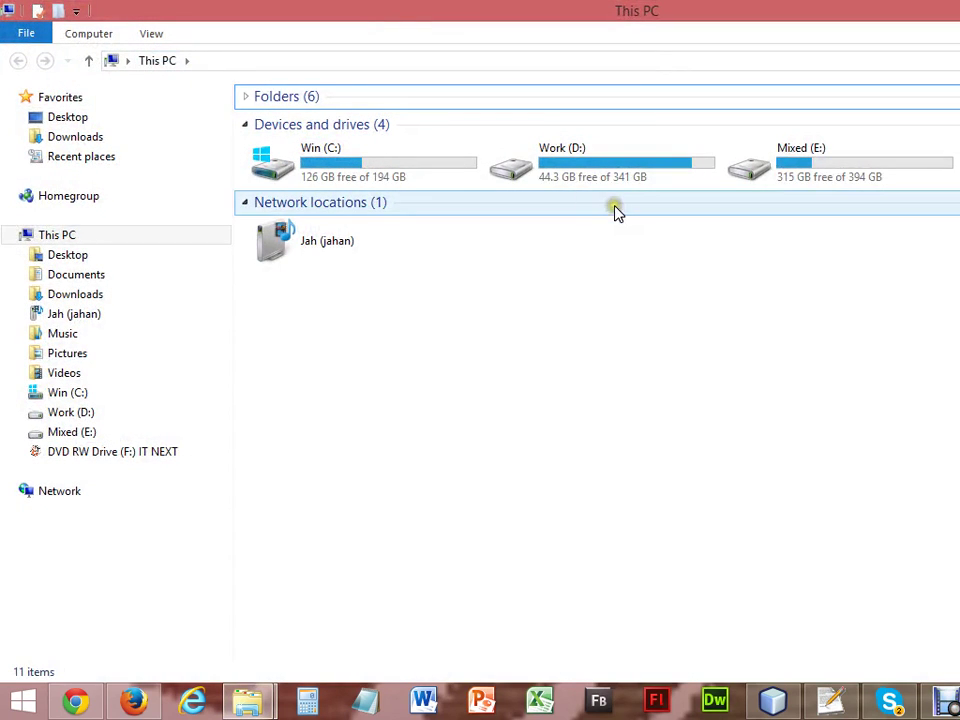
double_click(774, 166)
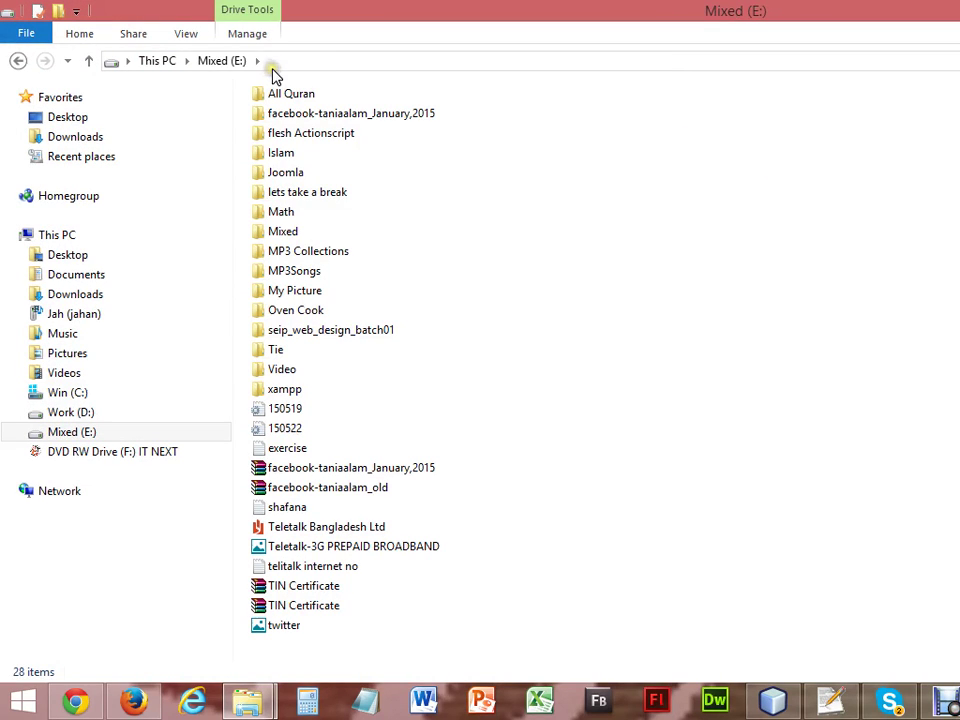
click(163, 62)
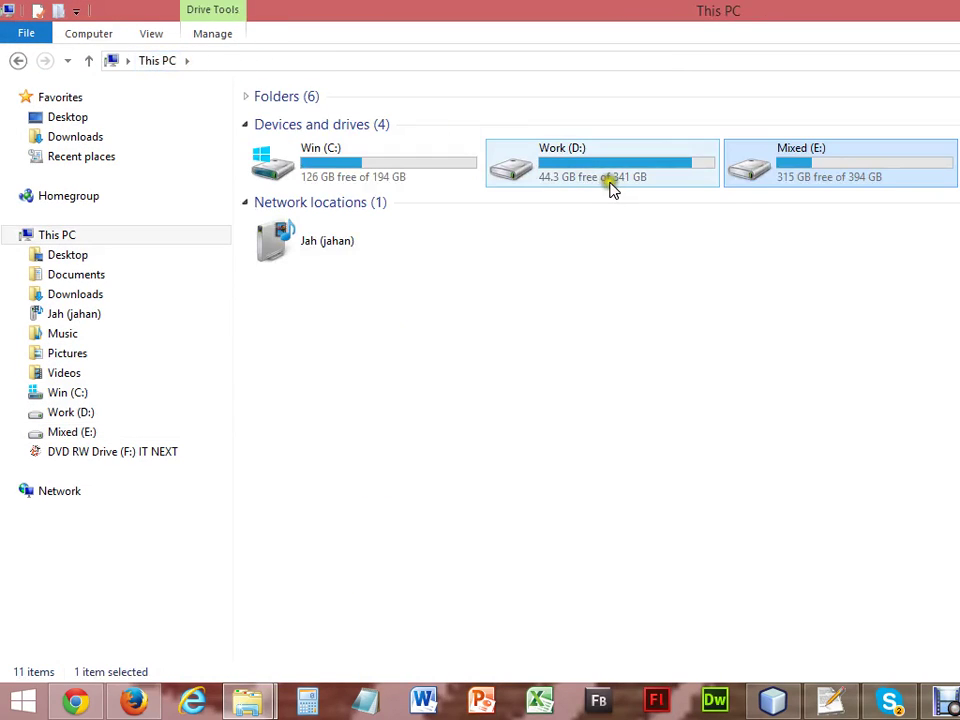
double_click(611, 186)
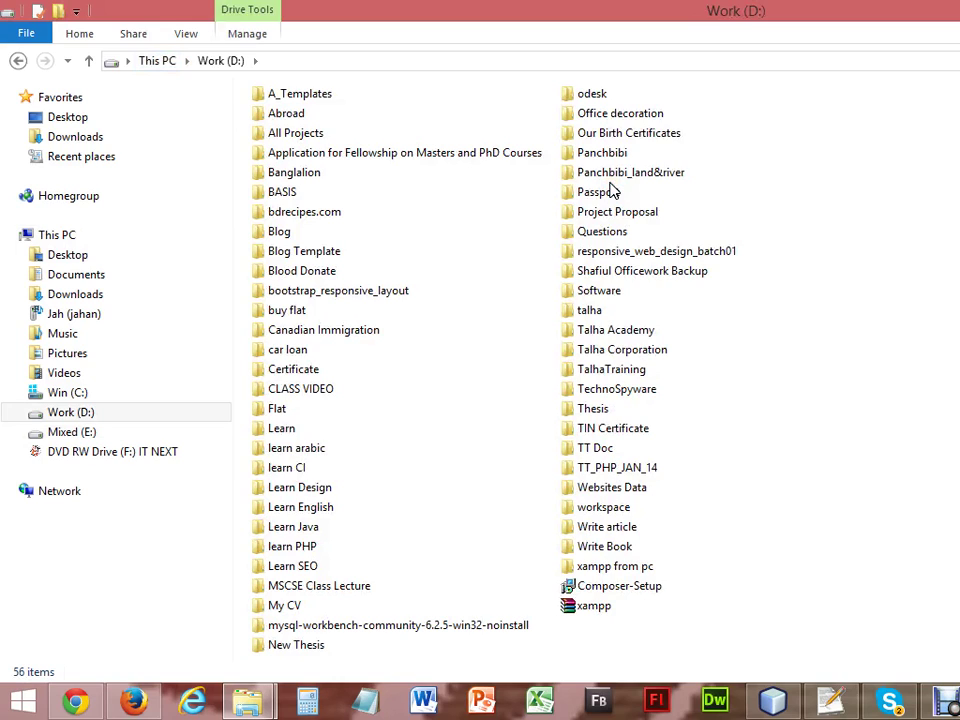
key(x)
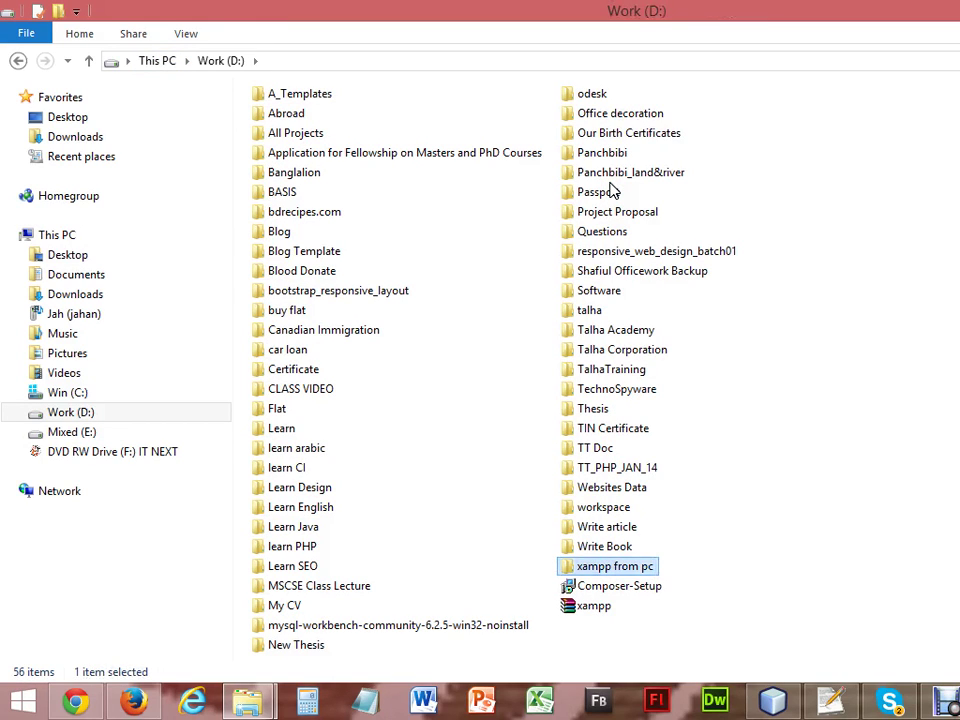
double_click(622, 565)
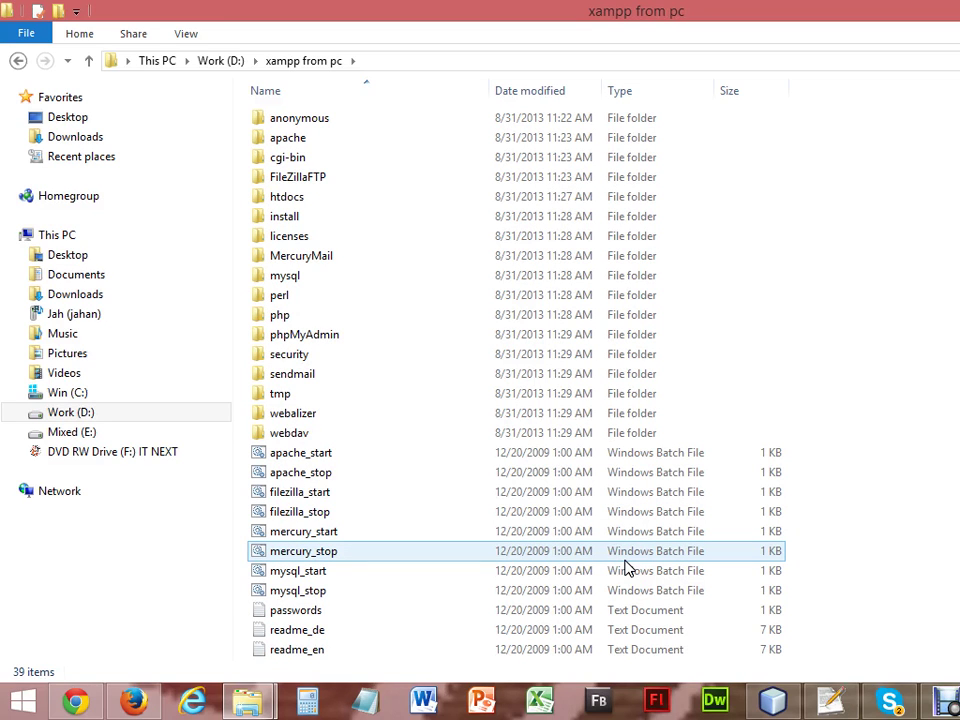
Go back up to This PC and start a search there.
key(BackSpace)
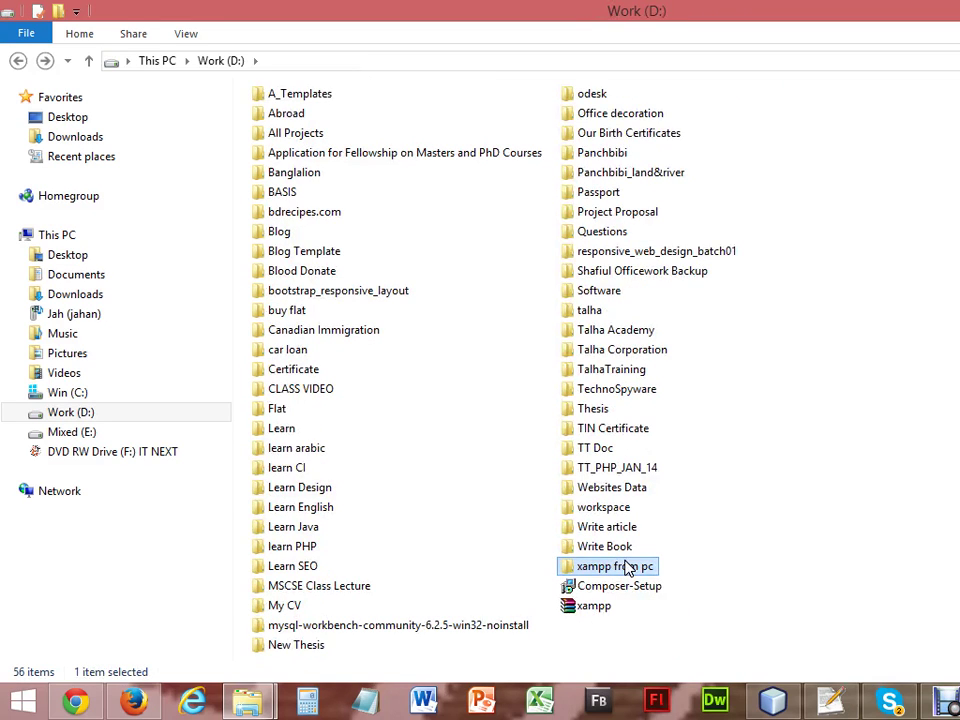
key(BackSpace)
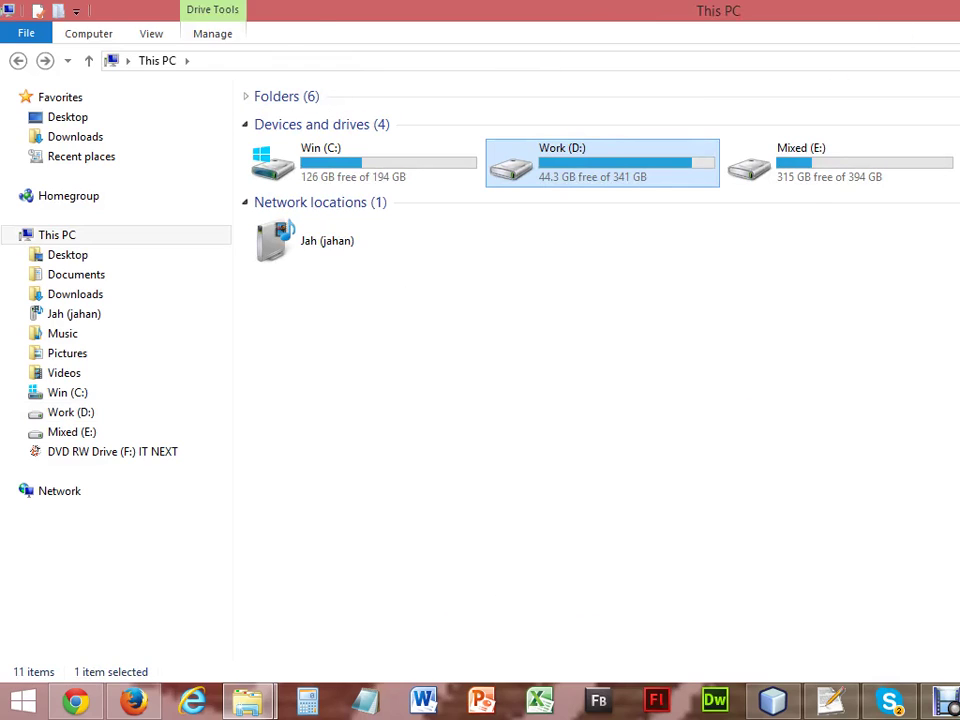
key(ctrl+e)
Search This PC for 'xampp' and scroll through the matches under E:\xampp.
text(x)
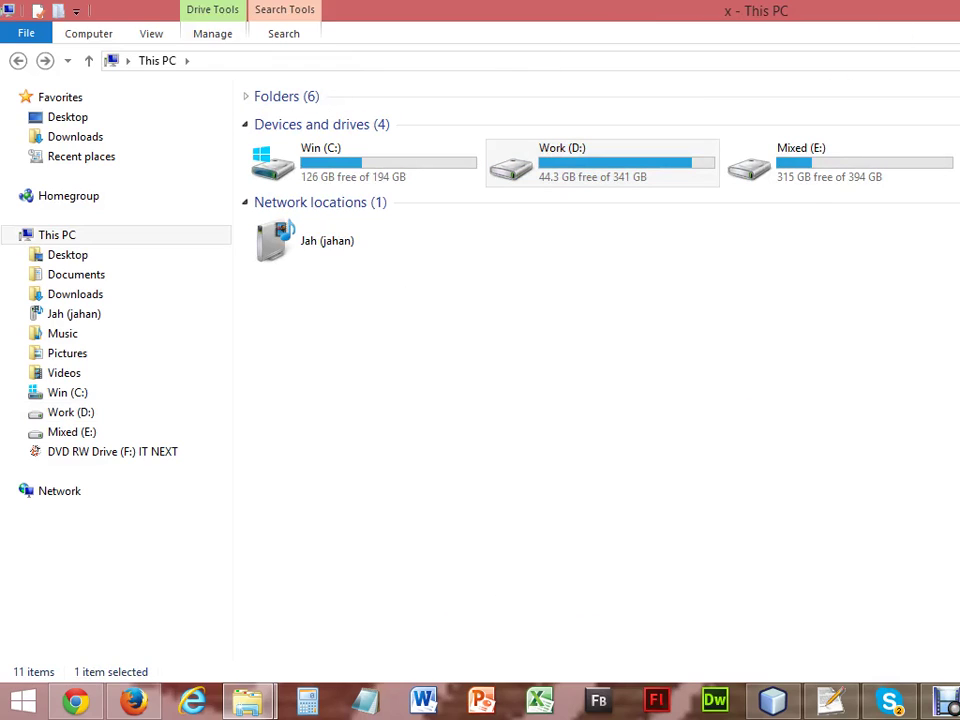
text(am)
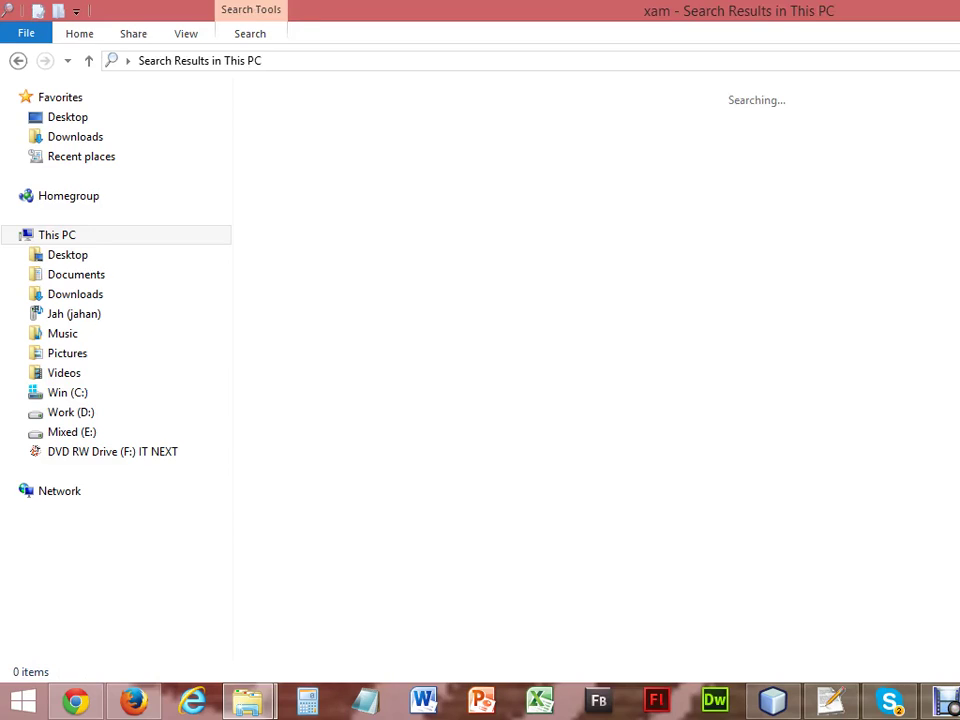
text(pp)
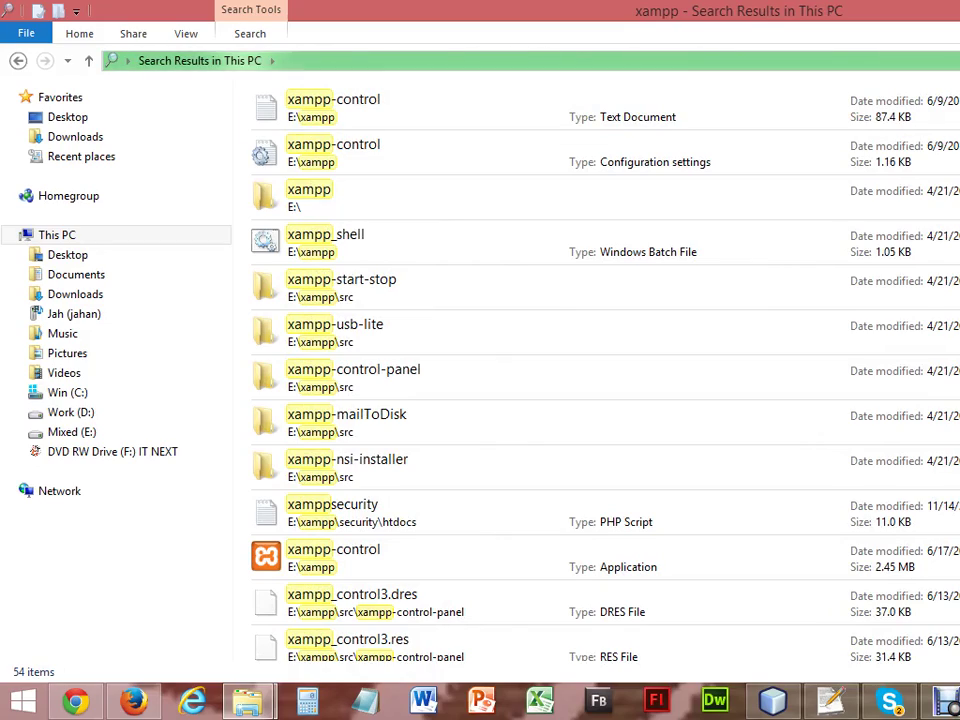
scroll(600, 370, down, 7)
scroll(600, 370, down, 10)
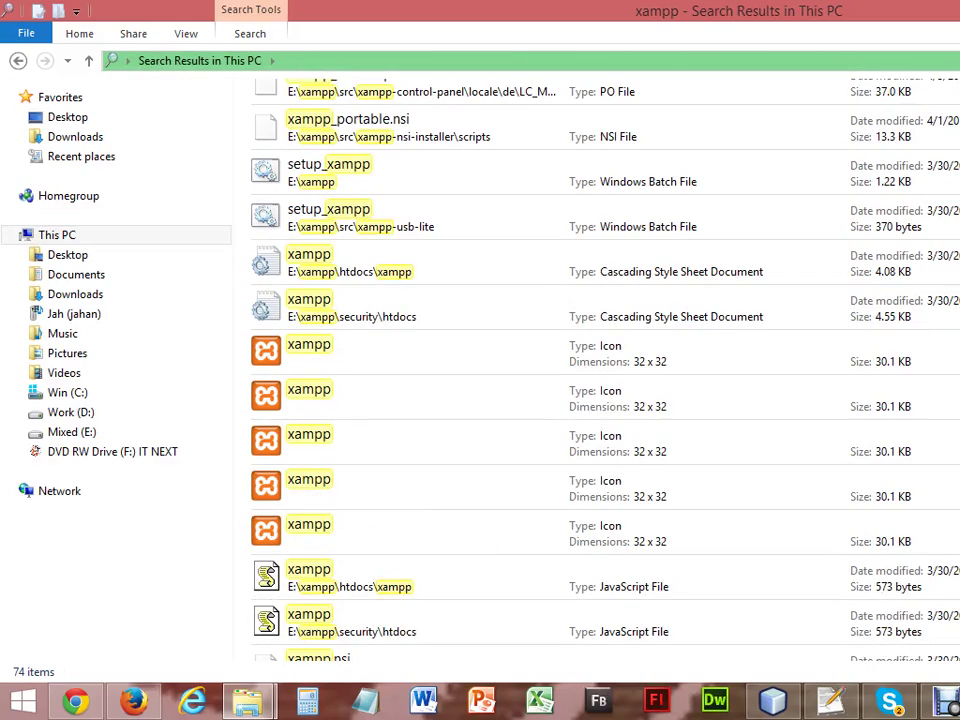
scroll(600, 370, down, 15)
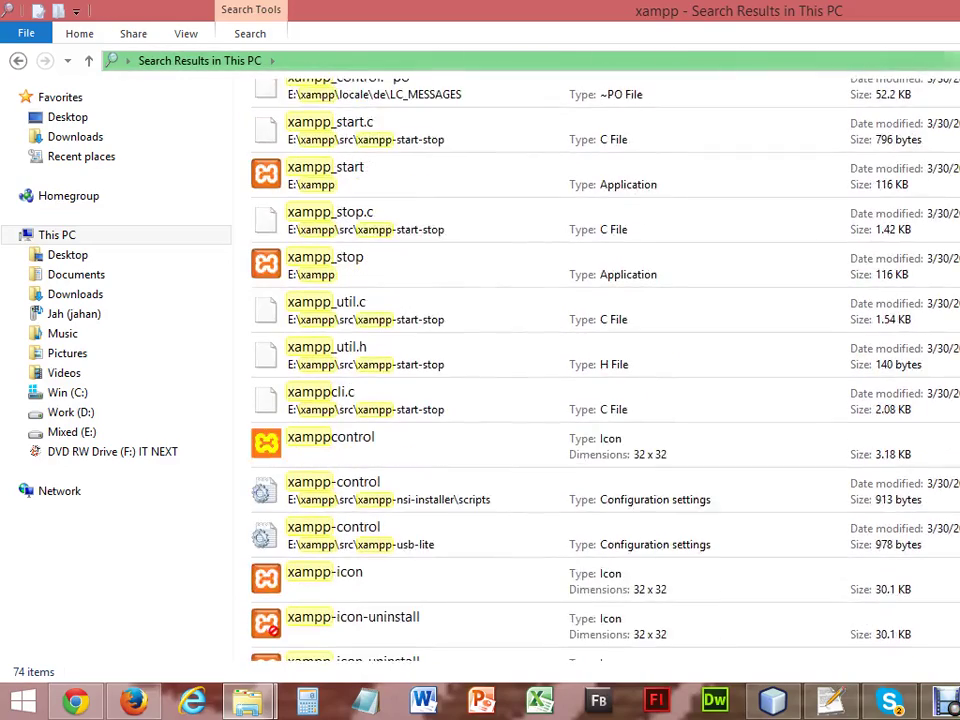
scroll(600, 370, down, 3)
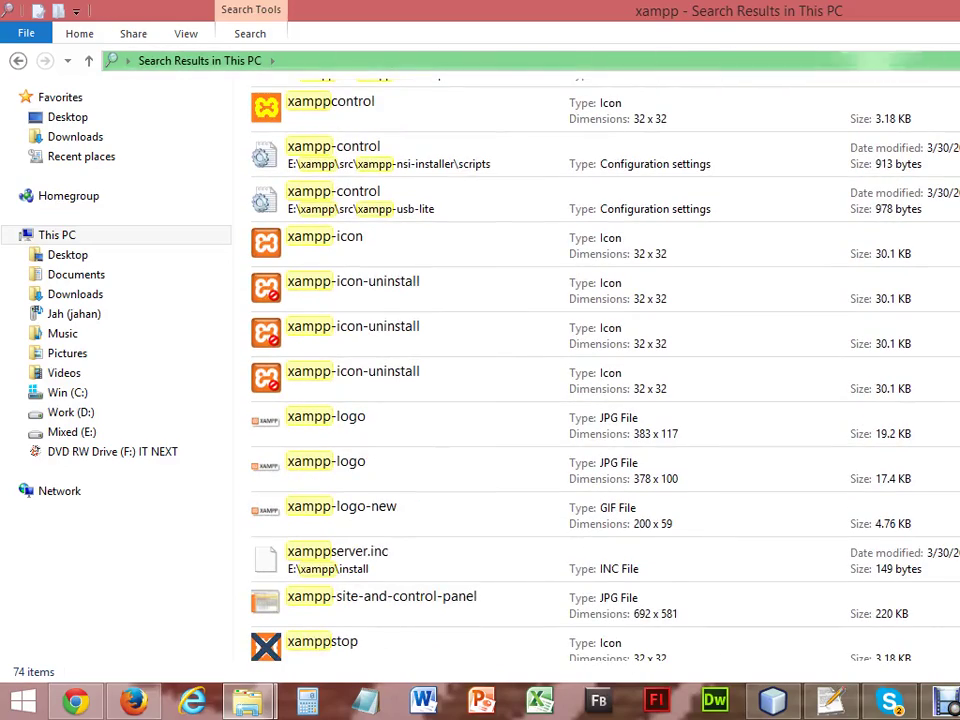
scroll(600, 370, down, 5)
scroll(600, 370, down, 3)
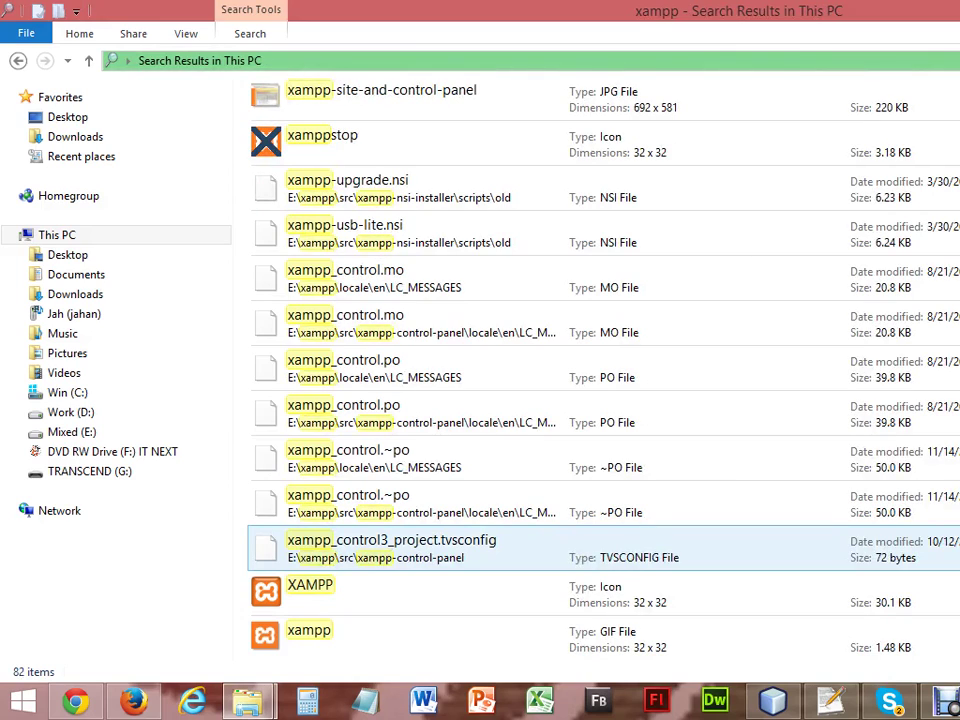
Select the XAMPP installer file on the TRANSCEND (G:) drive.
click(118, 478)
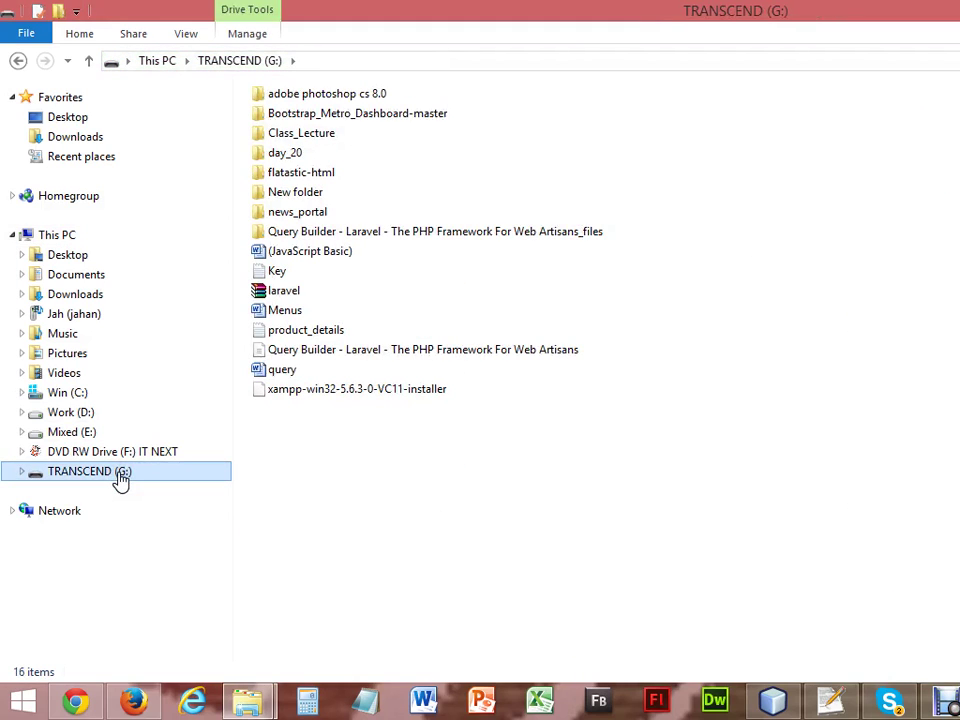
click(365, 391)
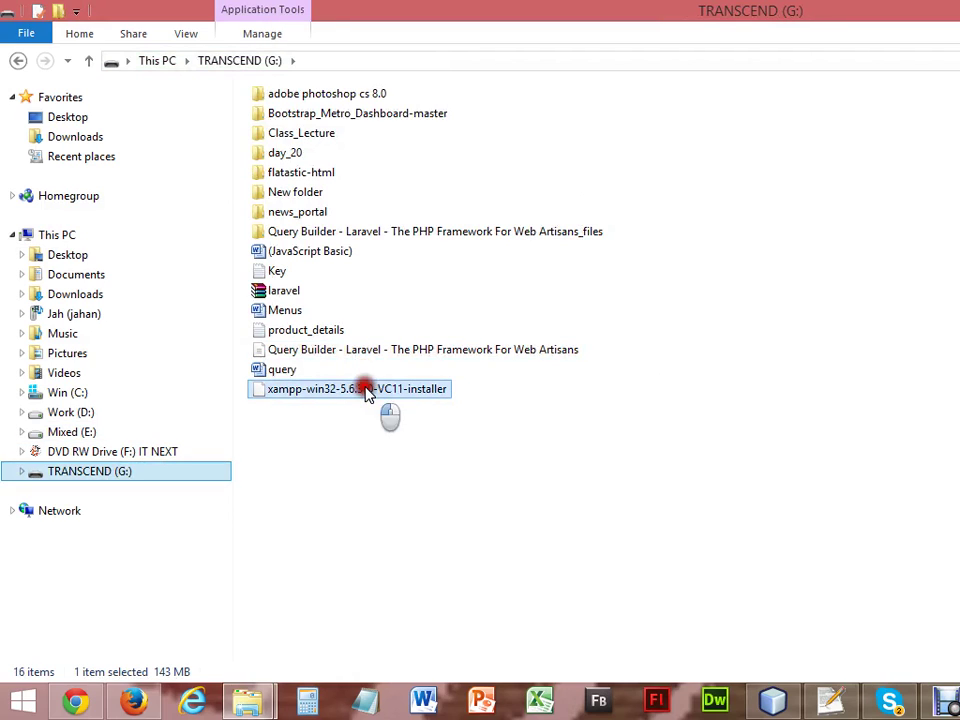
double_click(365, 391)
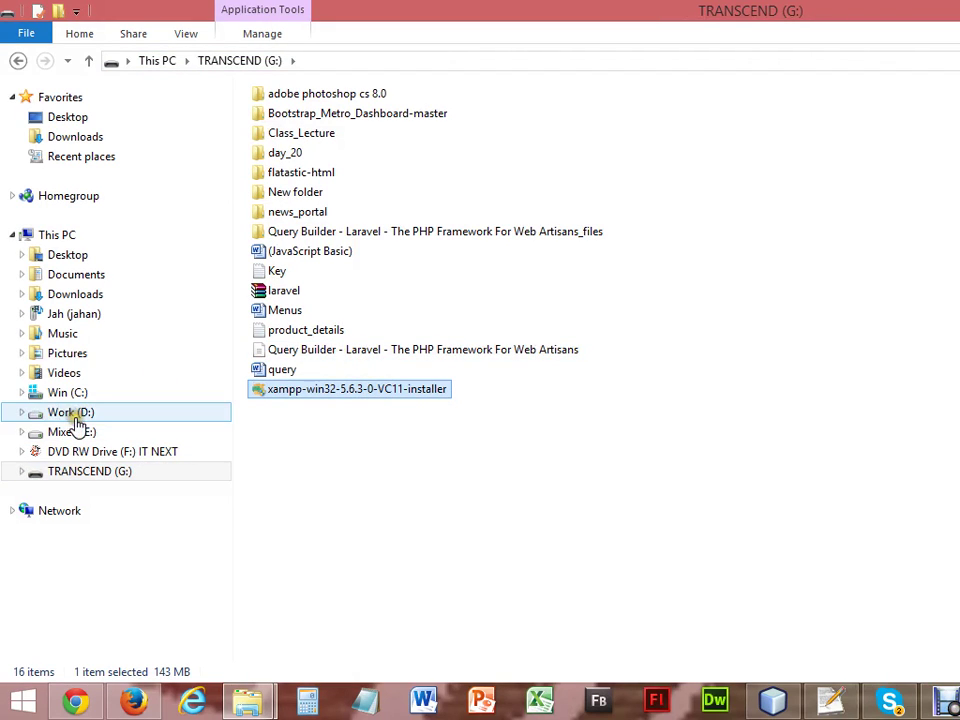
Paste the installer into D:\Software and select xampp-win32-5.6.3-0-VC11-installer.
click(74, 418)
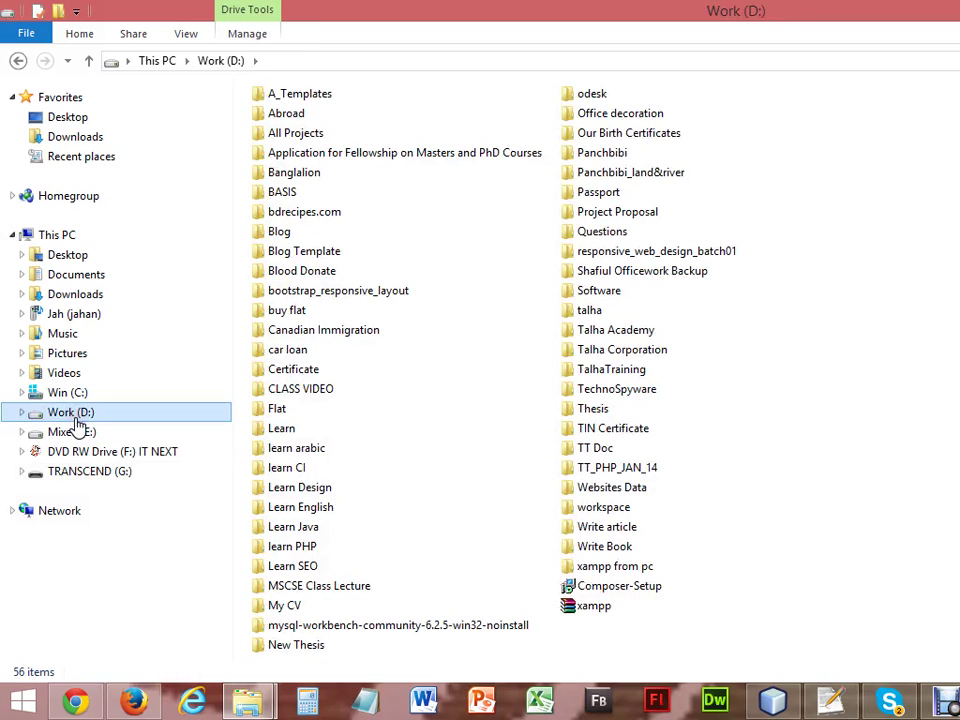
click(78, 433)
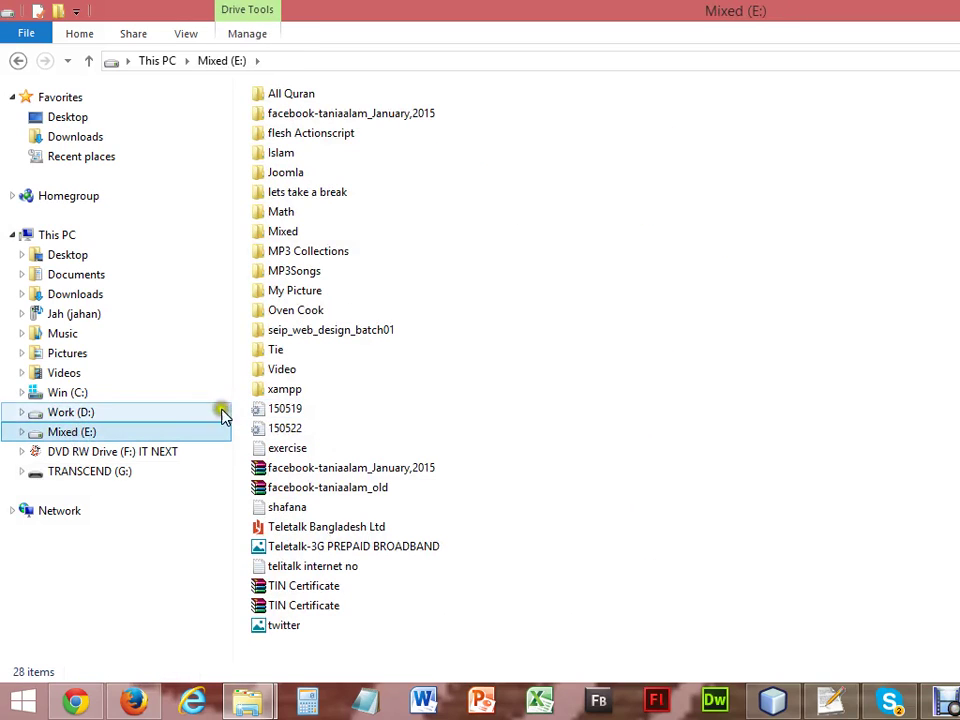
click(87, 416)
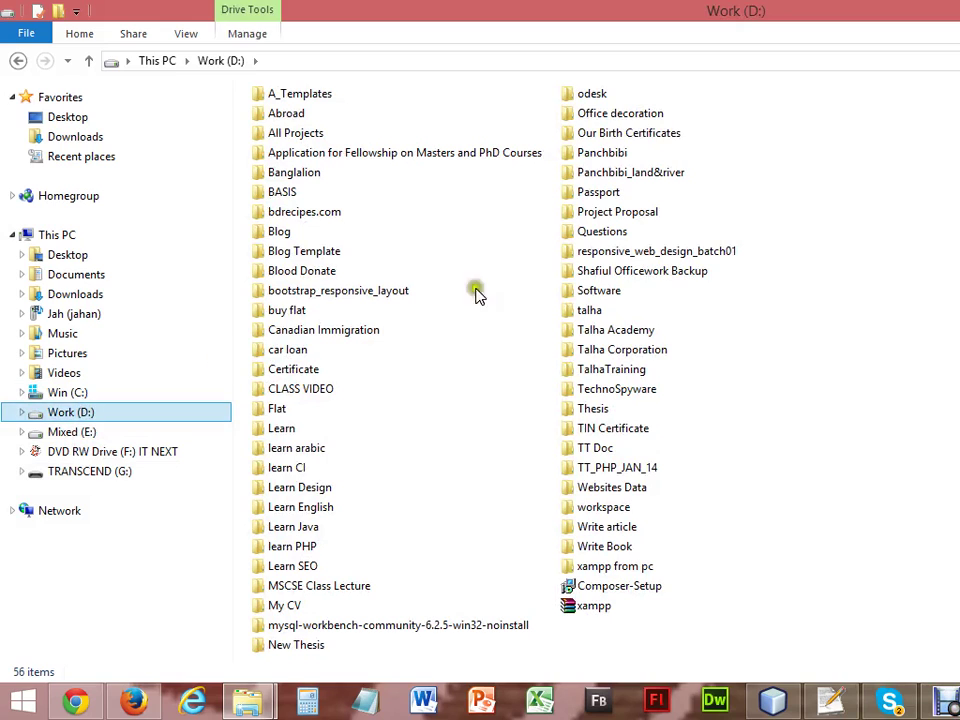
click(600, 293)
double_click(600, 293)
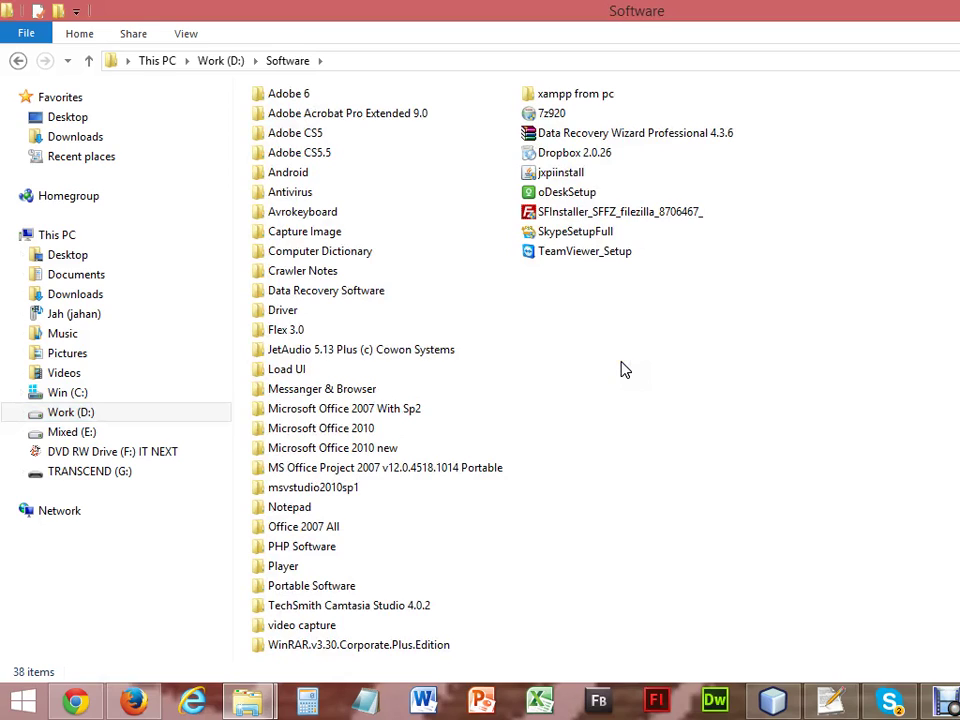
key(ctrl+v)
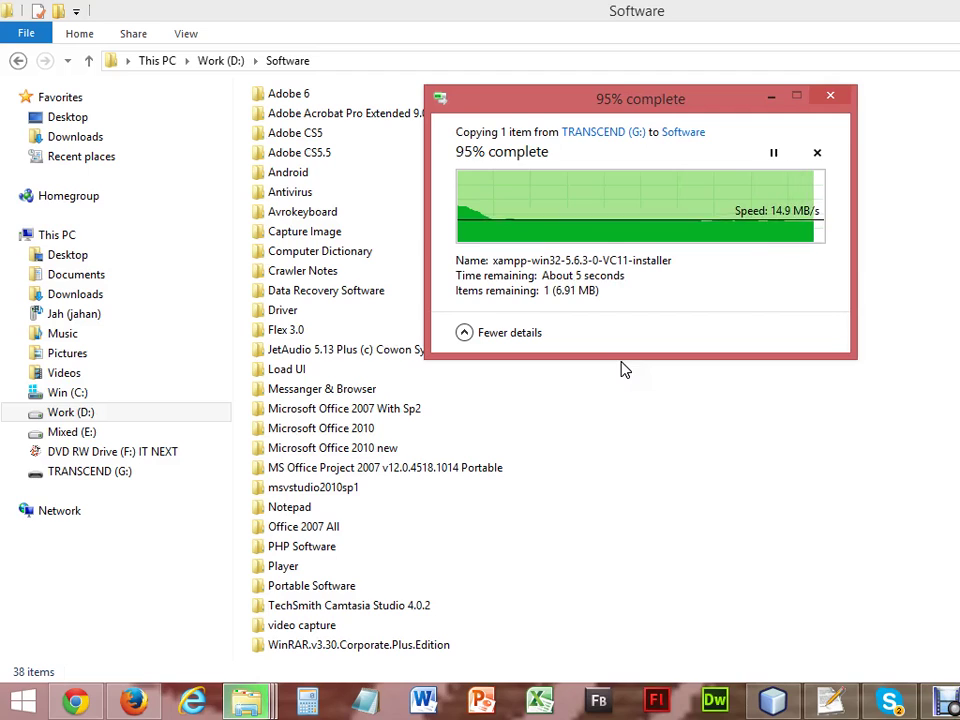
click(620, 368)
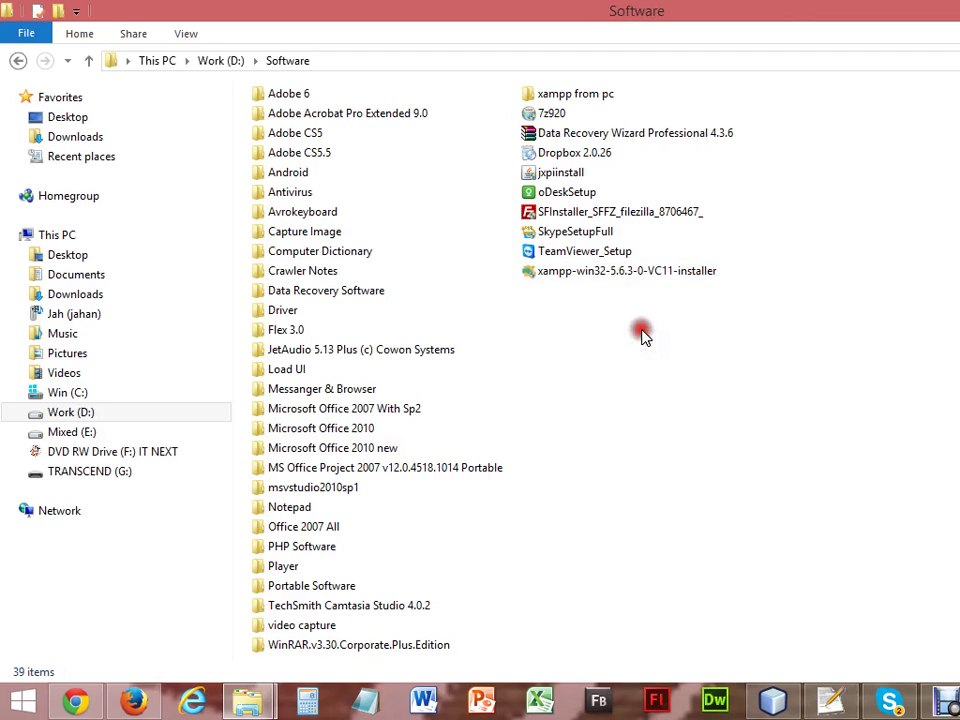
click(640, 280)
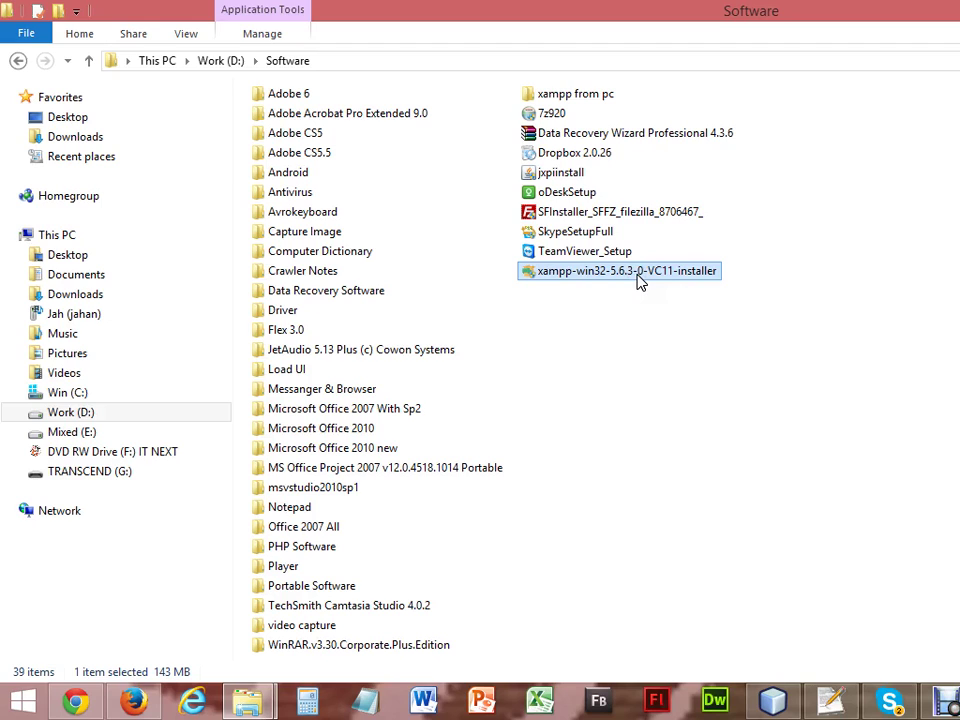
Run the XAMPP installer, refresh the desktop, and accept the antivirus and UAC warnings.
double_click(640, 280)
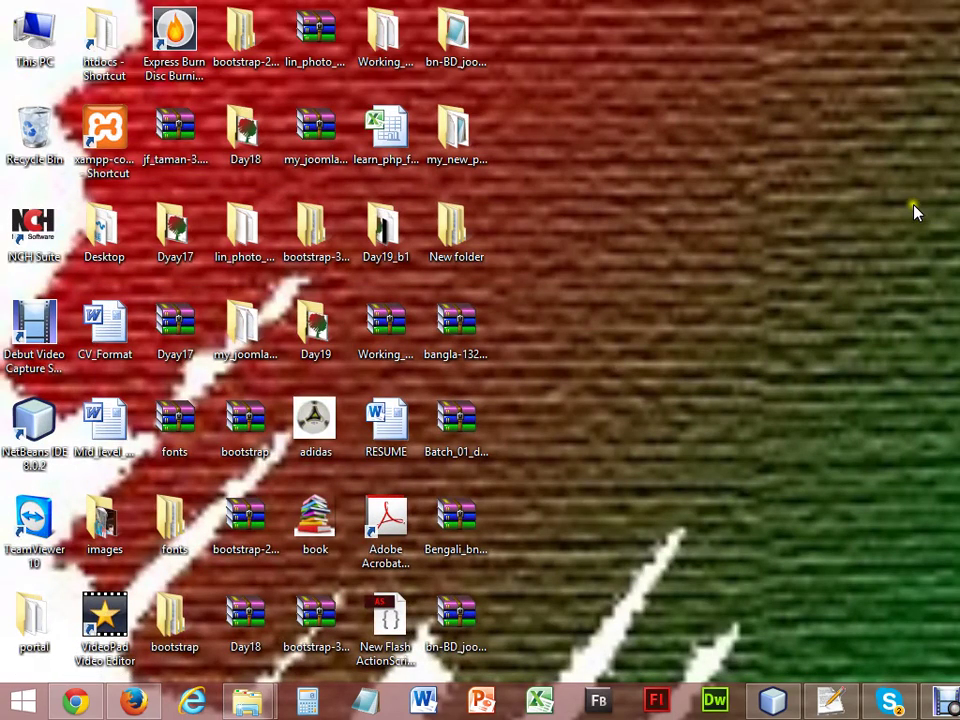
right_click(712, 218)
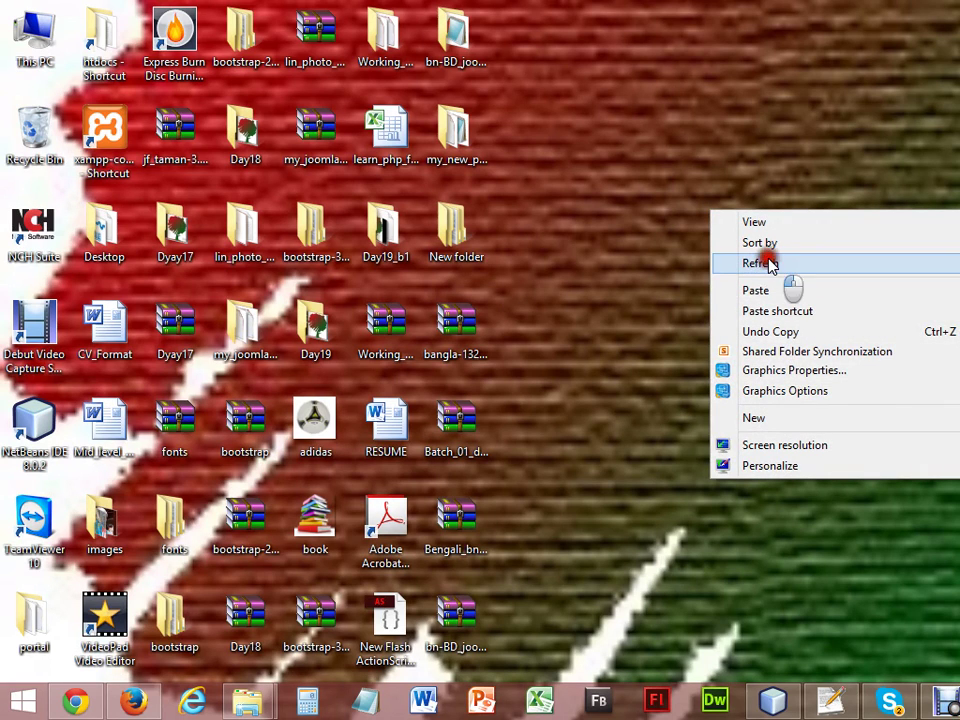
click(770, 263)
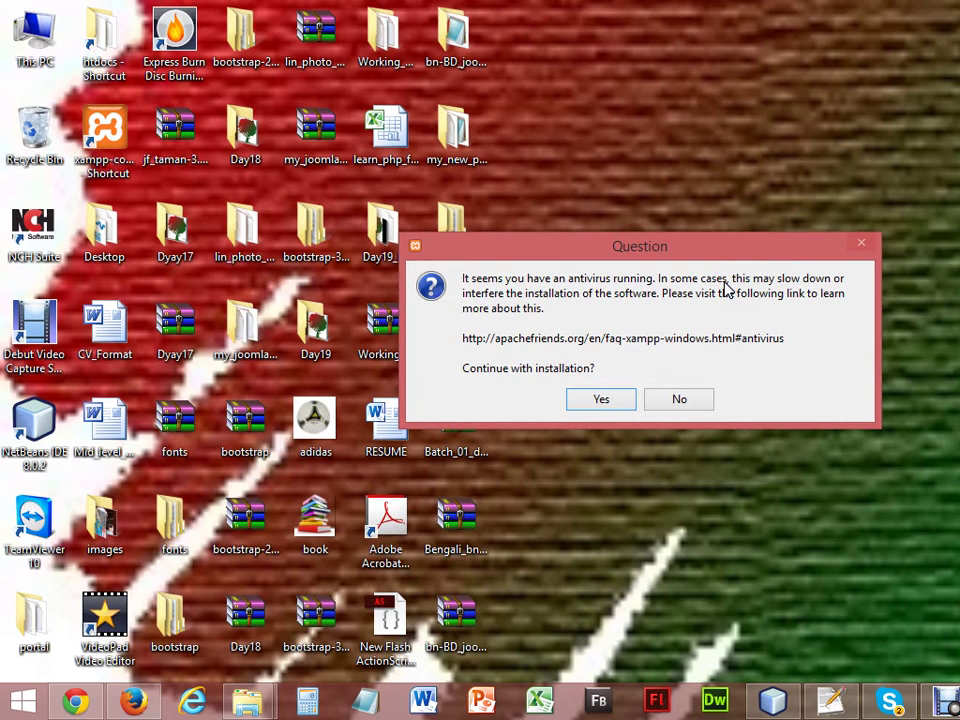
click(596, 400)
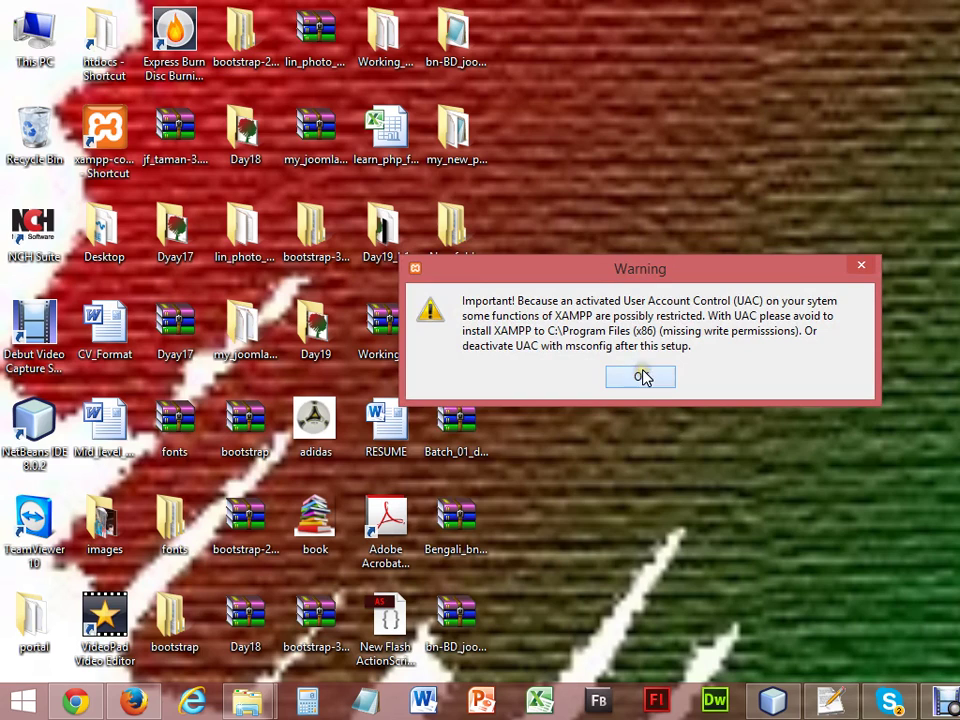
click(640, 377)
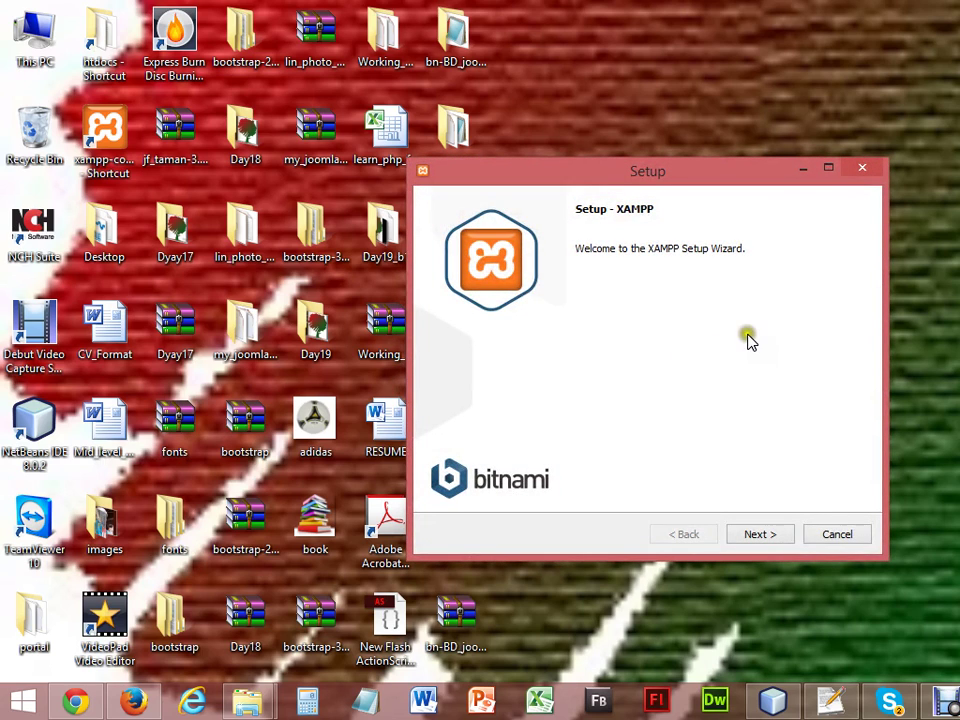
Go past the Welcome and component pages, leaving every component checked.
click(754, 537)
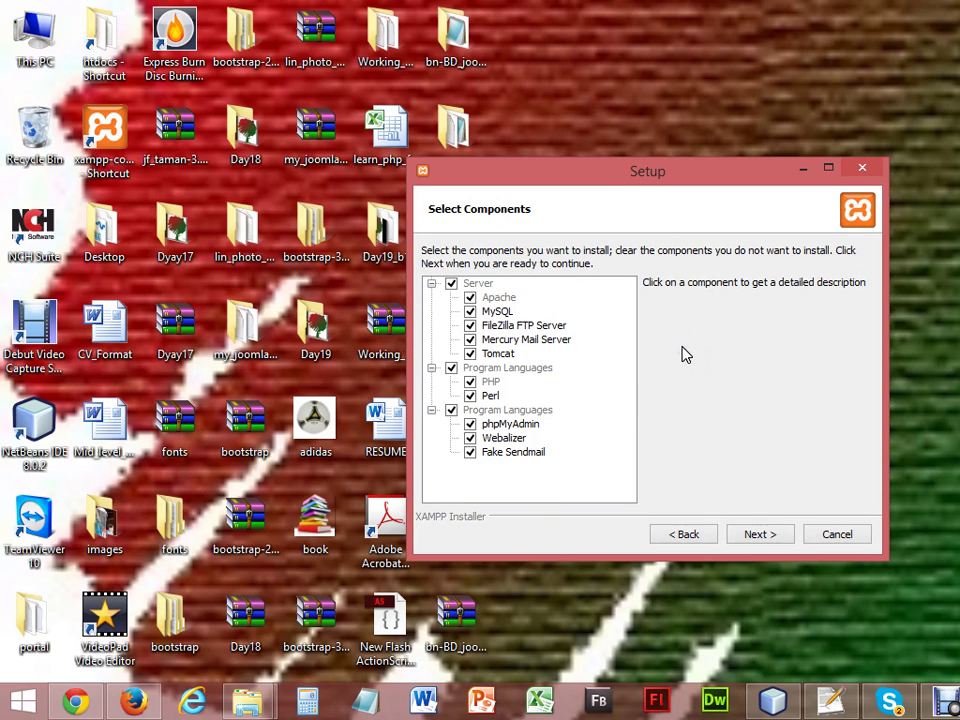
click(755, 540)
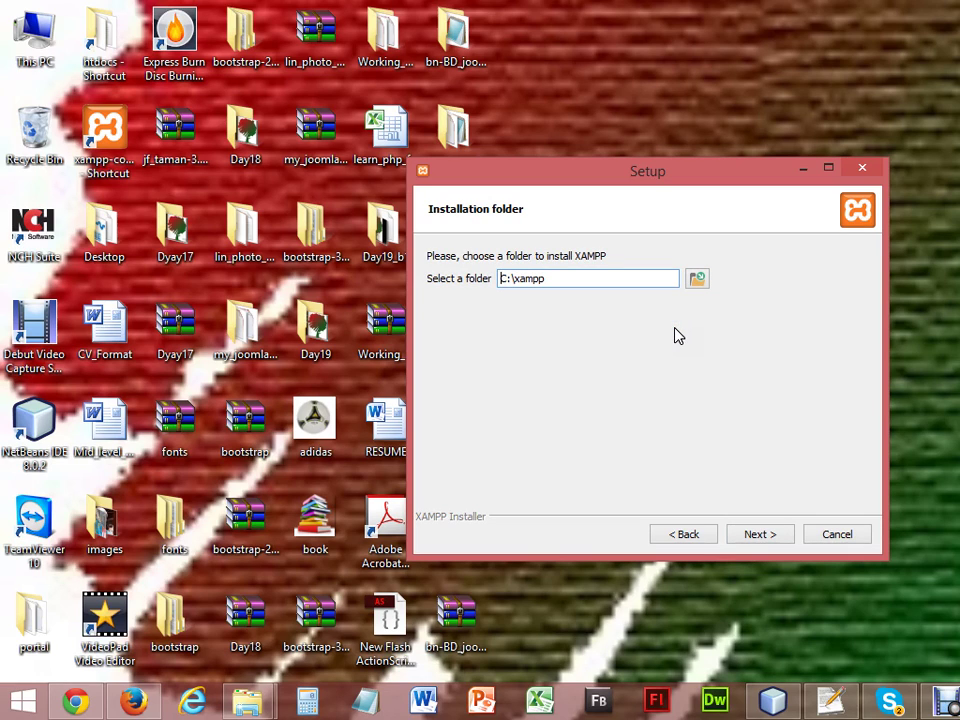
Change the installation folder path from C:\xampp to D:\xampp.
key(Delete)
text(D)
Accept D:\xampp, pass the Bitnami and Ready to Install pages, and start installing.
click(755, 537)
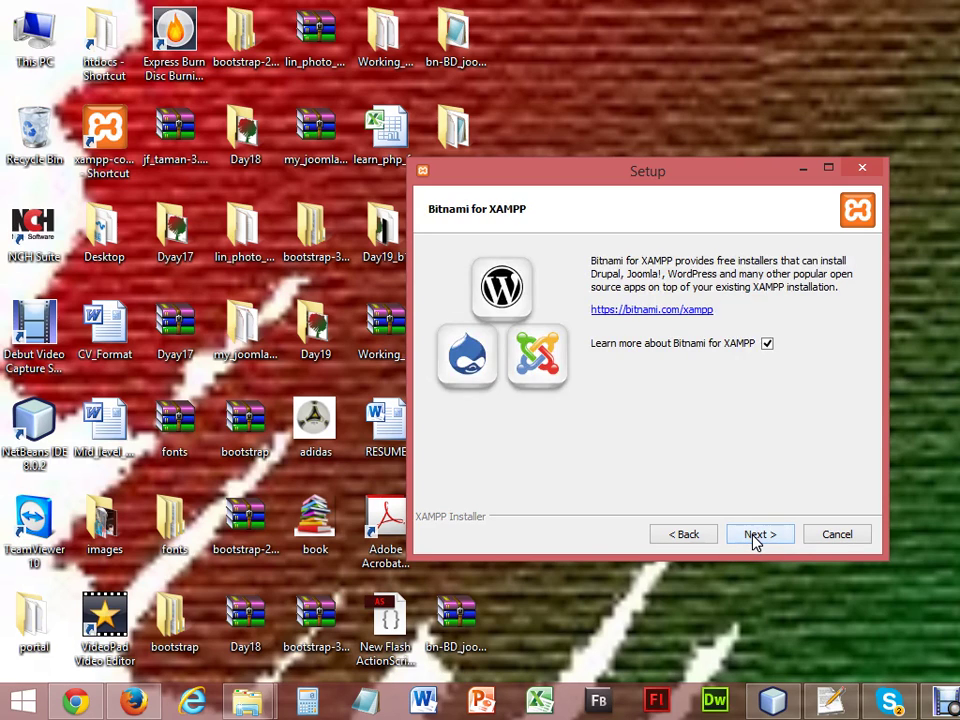
click(755, 537)
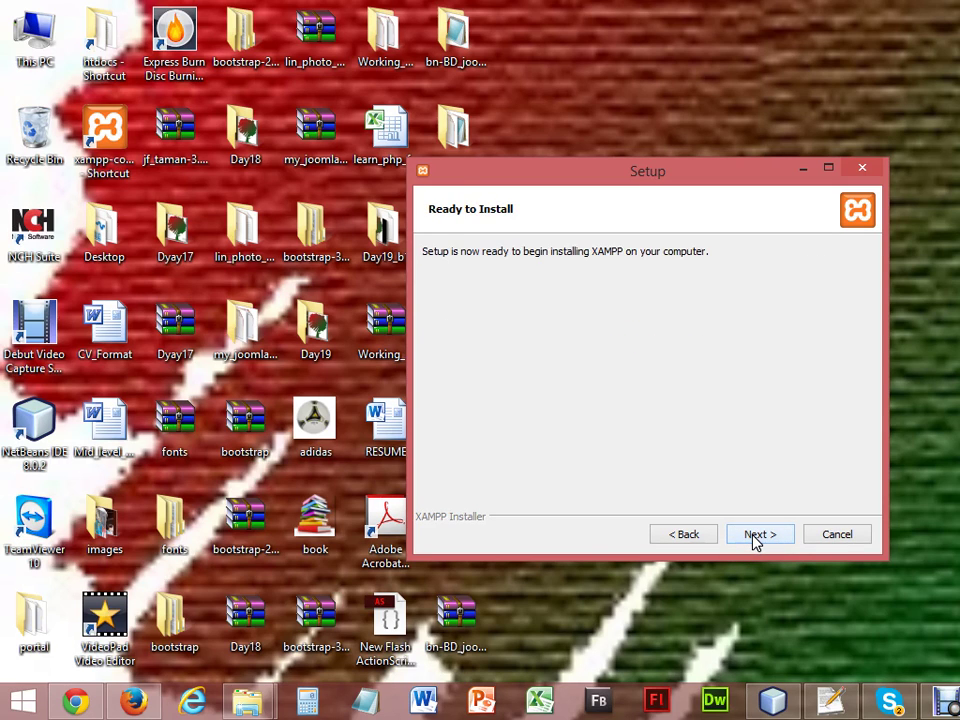
click(755, 537)
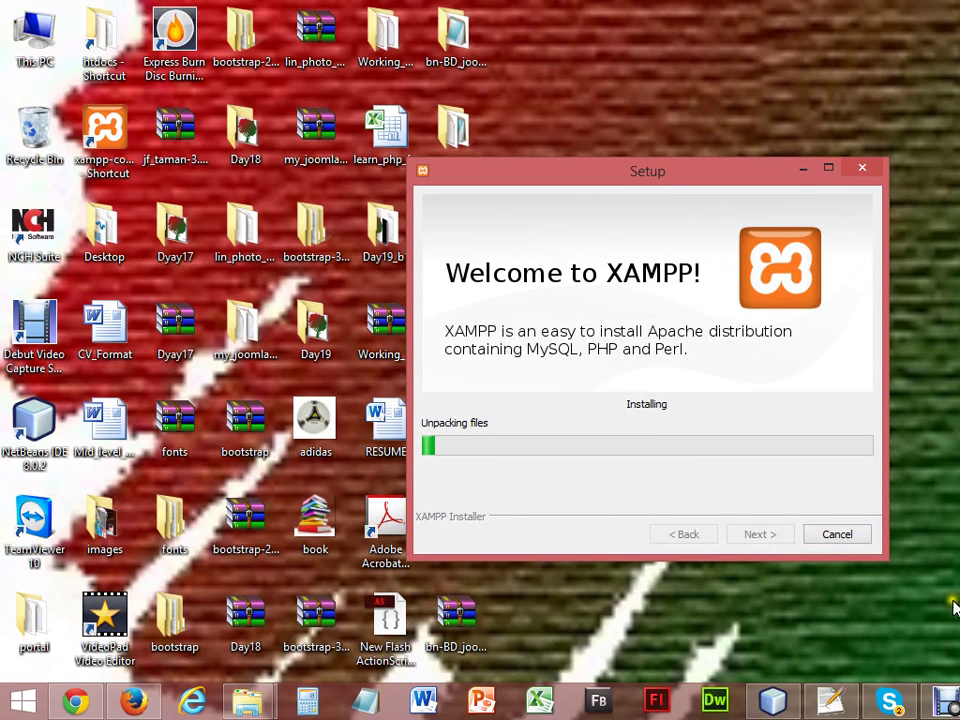
click(945, 701)
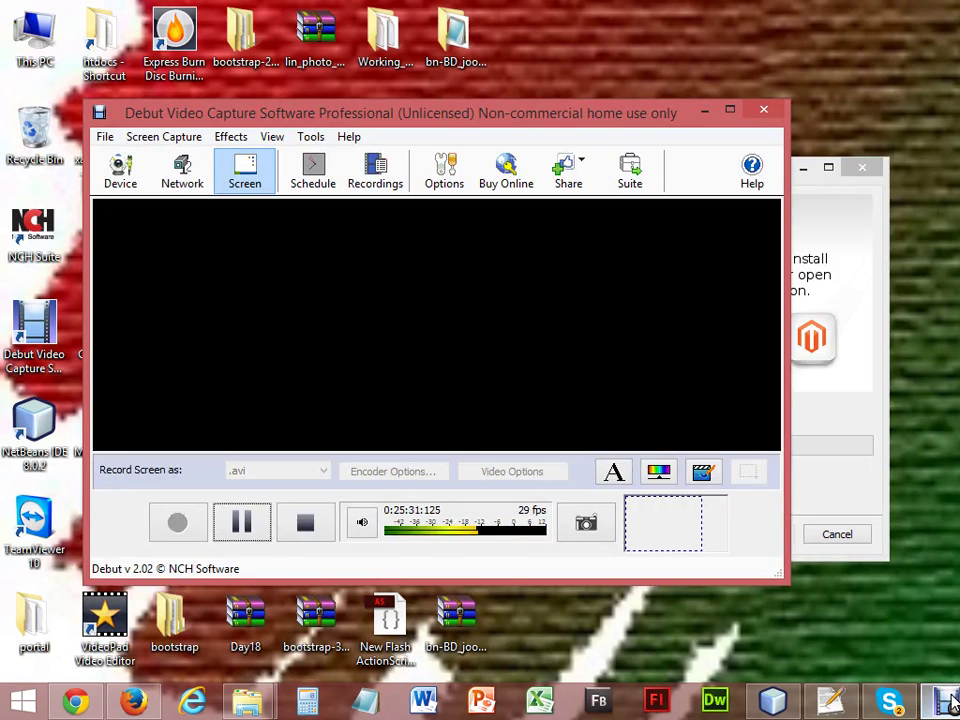
Minimize the Debut Video Capture recorder and let the XAMPP installation complete.
click(948, 701)
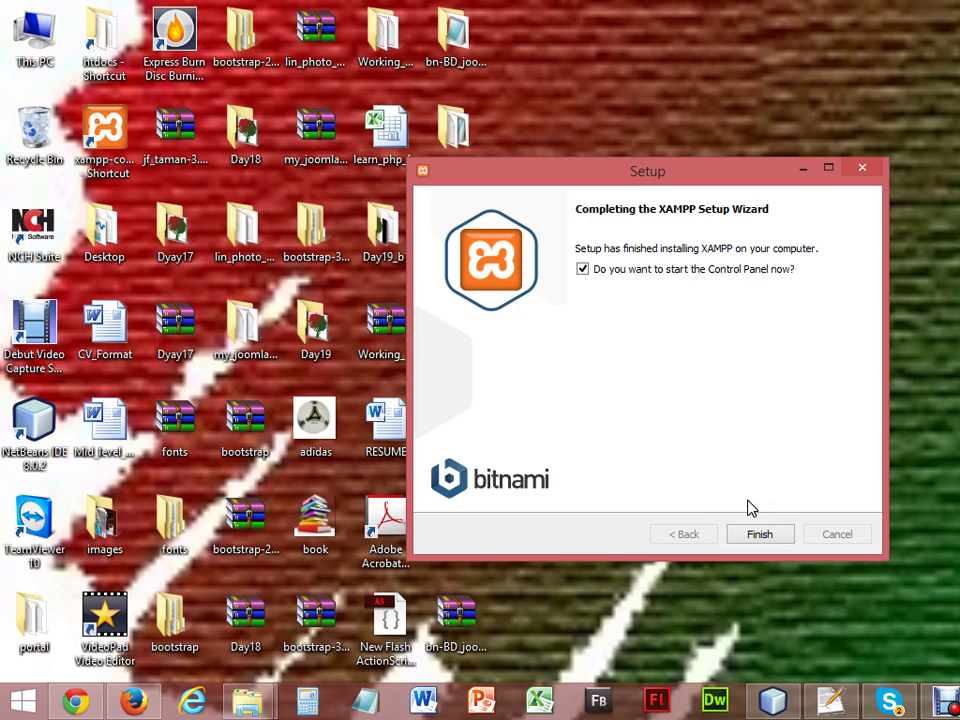
Finish the setup wizard and switch to the Bitnami for XAMPP page in Firefox.
click(759, 534)
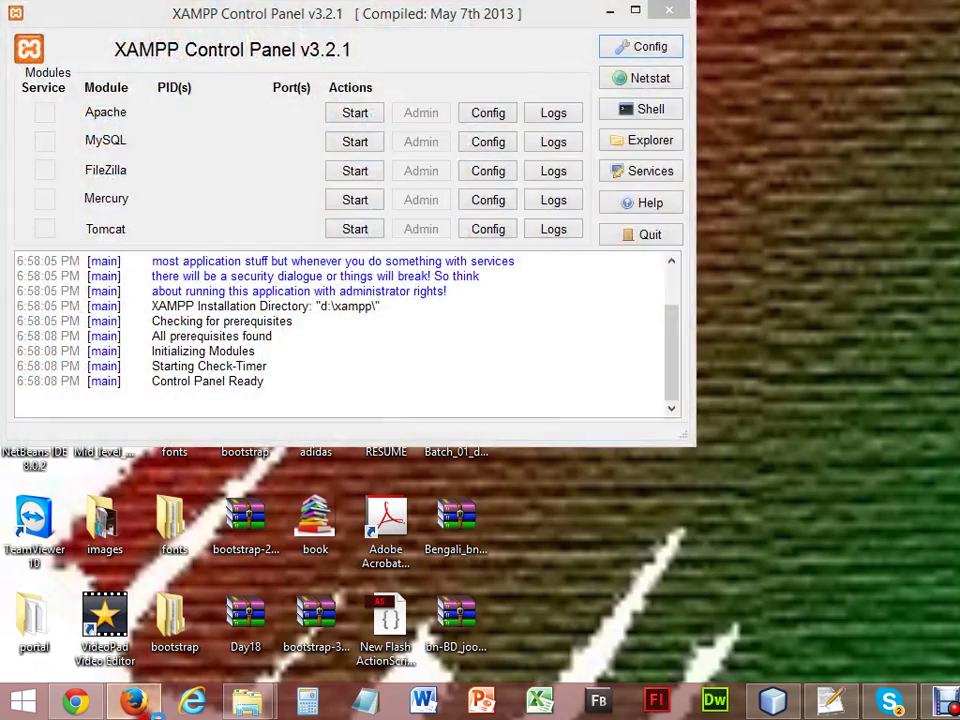
click(133, 700)
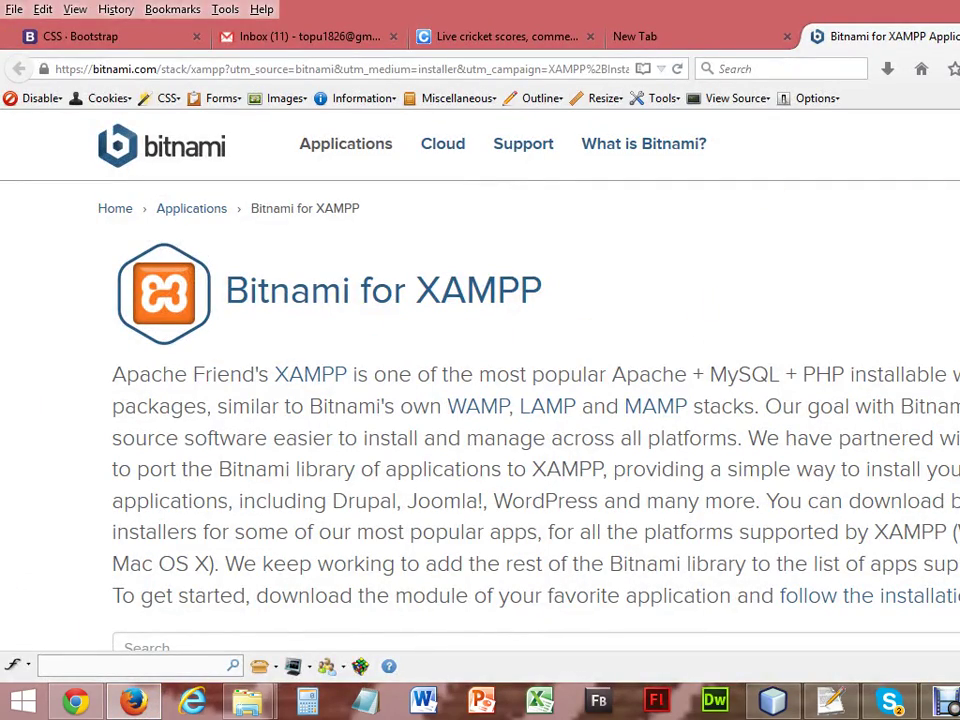
Close only the Bitnami for XAMPP tab and minimize Firefox to reveal the XAMPP Control Panel.
key(alt+F4)
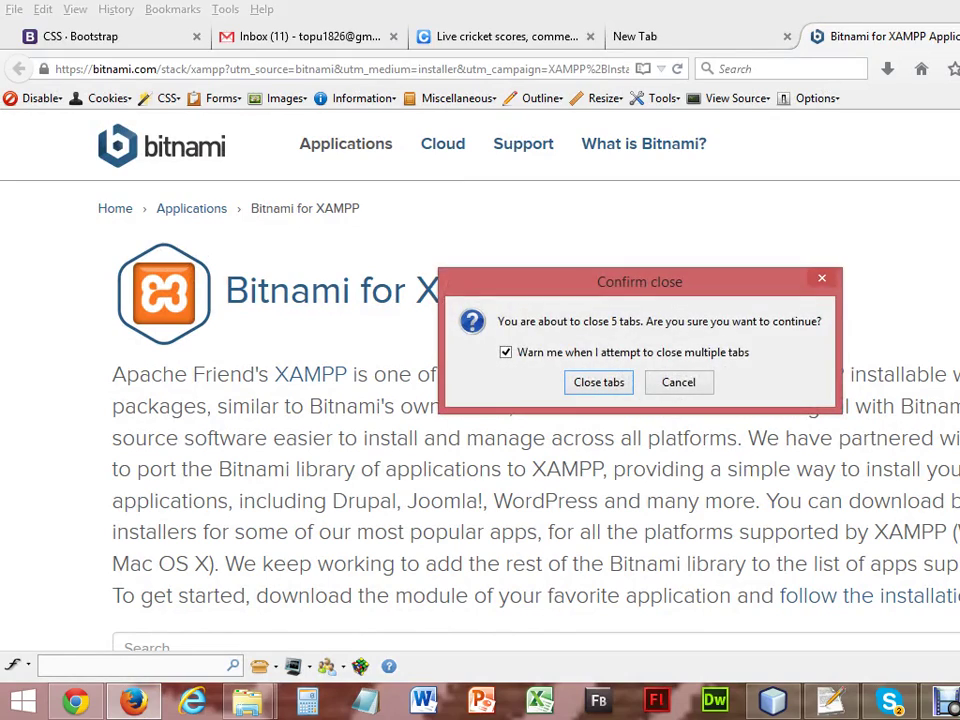
click(686, 380)
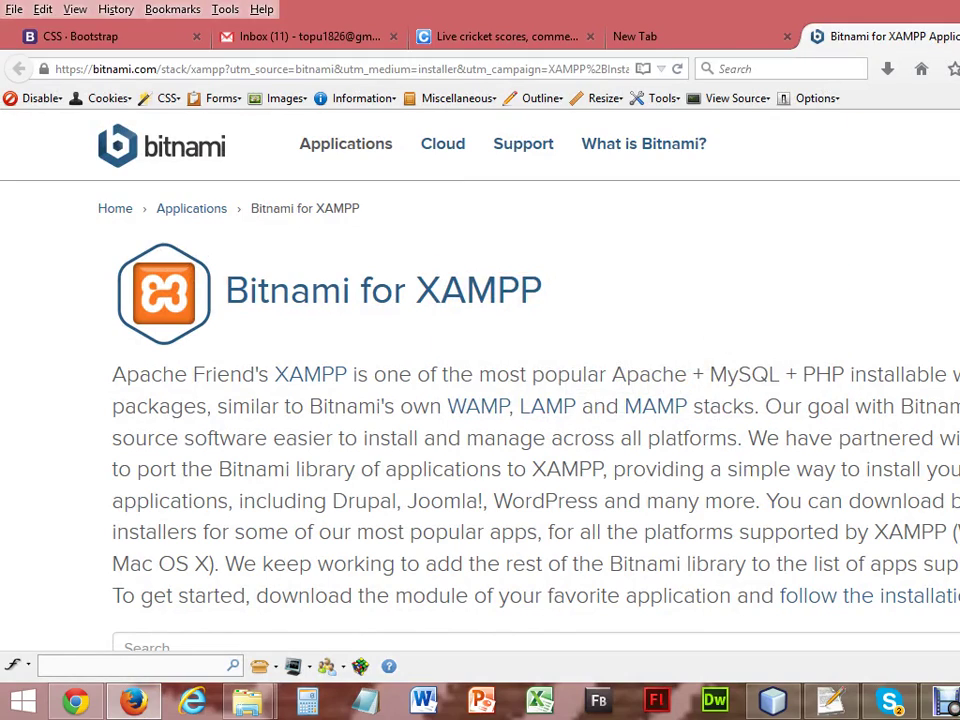
key(ctrl+w)
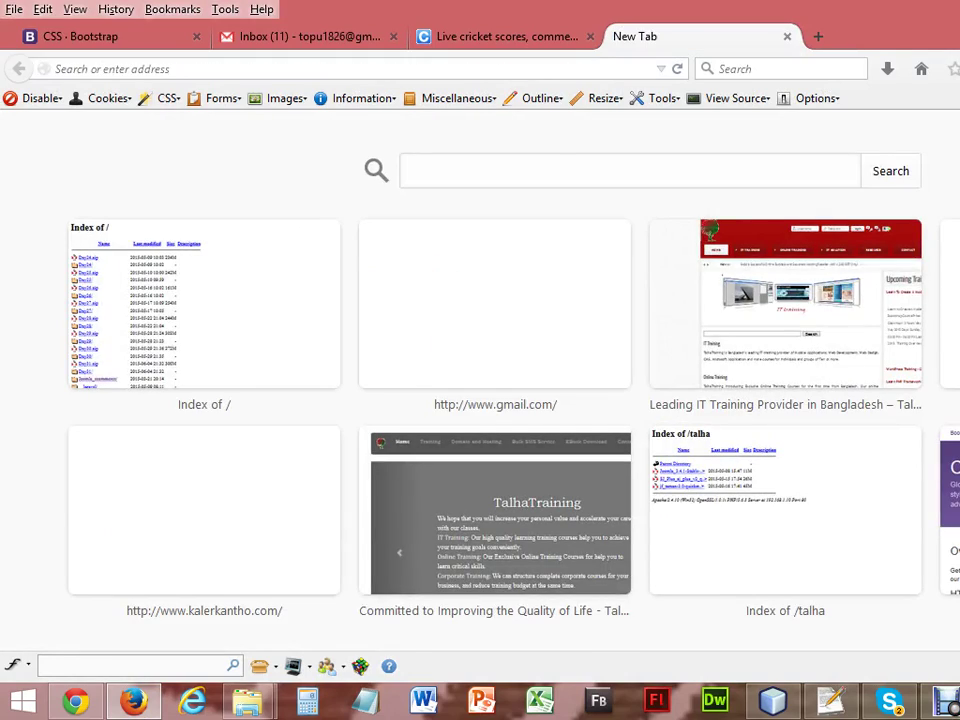
key(super+Down)
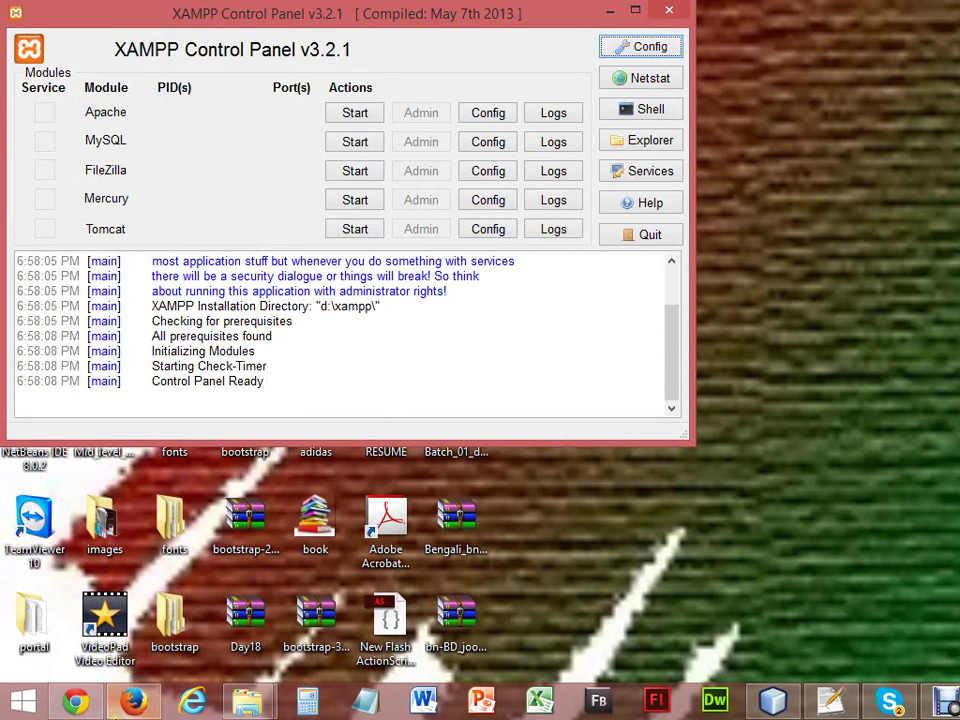
In the public_html Explorer window, navigate to Work (D:) > xampp > htdocs.
mouse_move(114, 707)
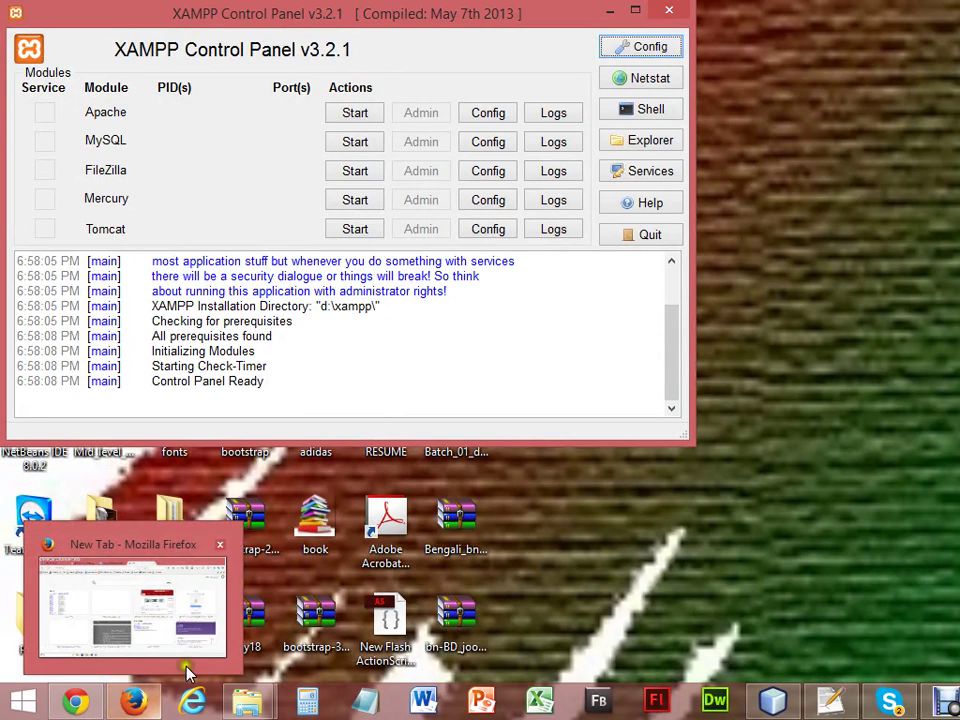
mouse_move(248, 703)
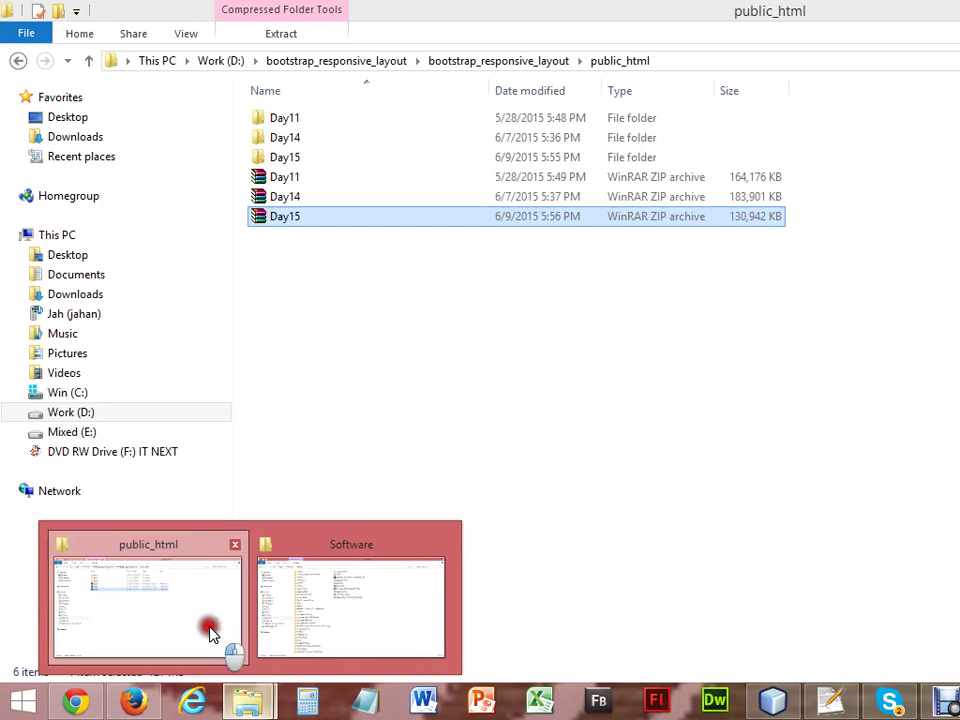
click(210, 627)
click(67, 418)
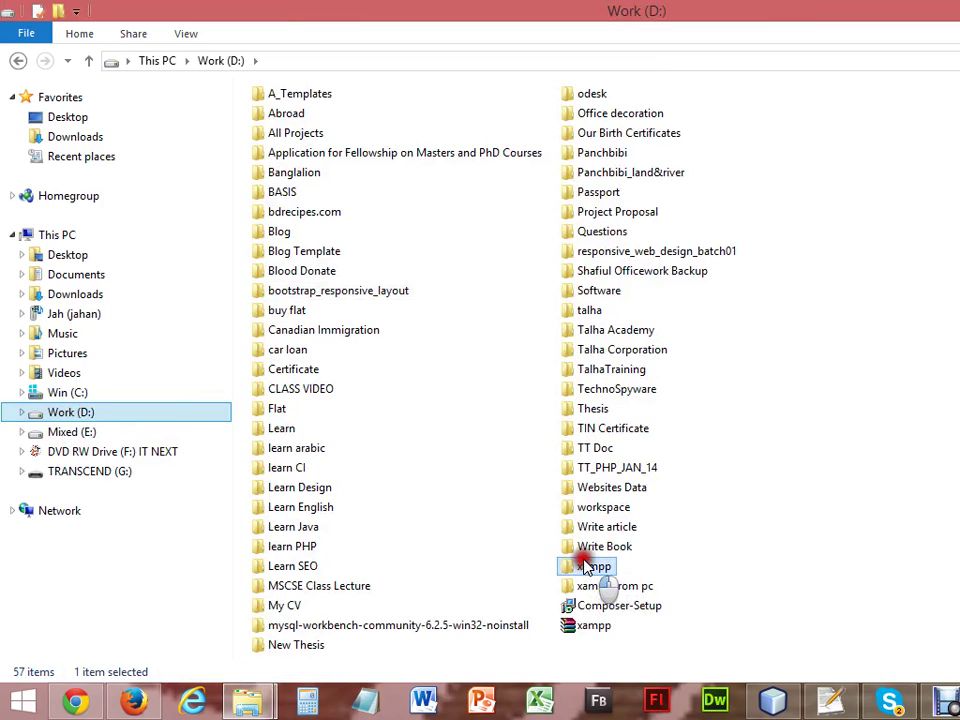
double_click(590, 567)
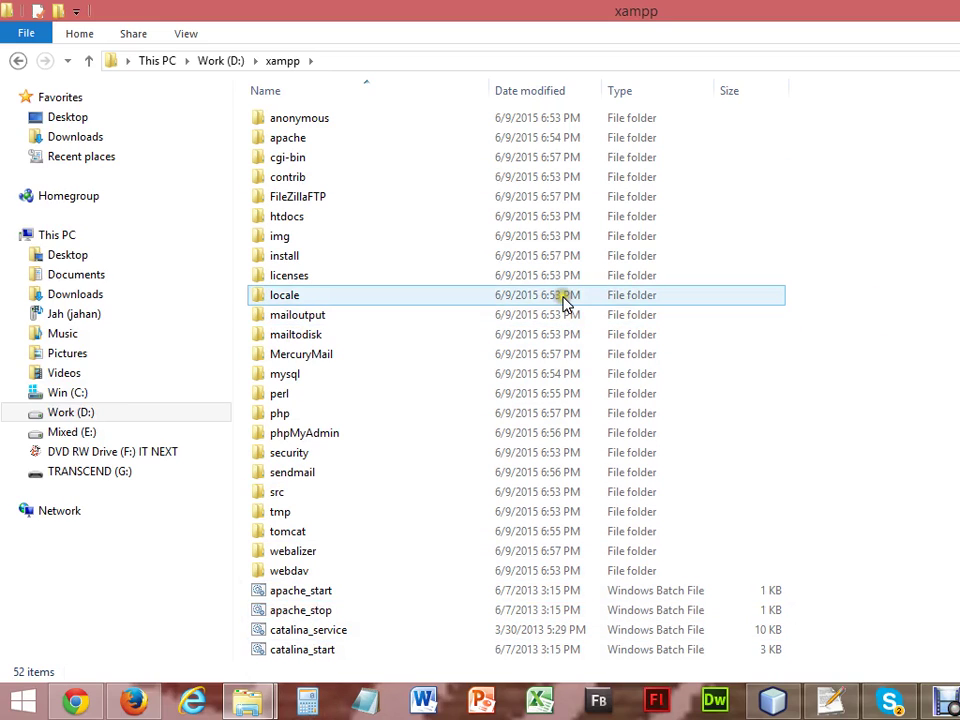
click(330, 224)
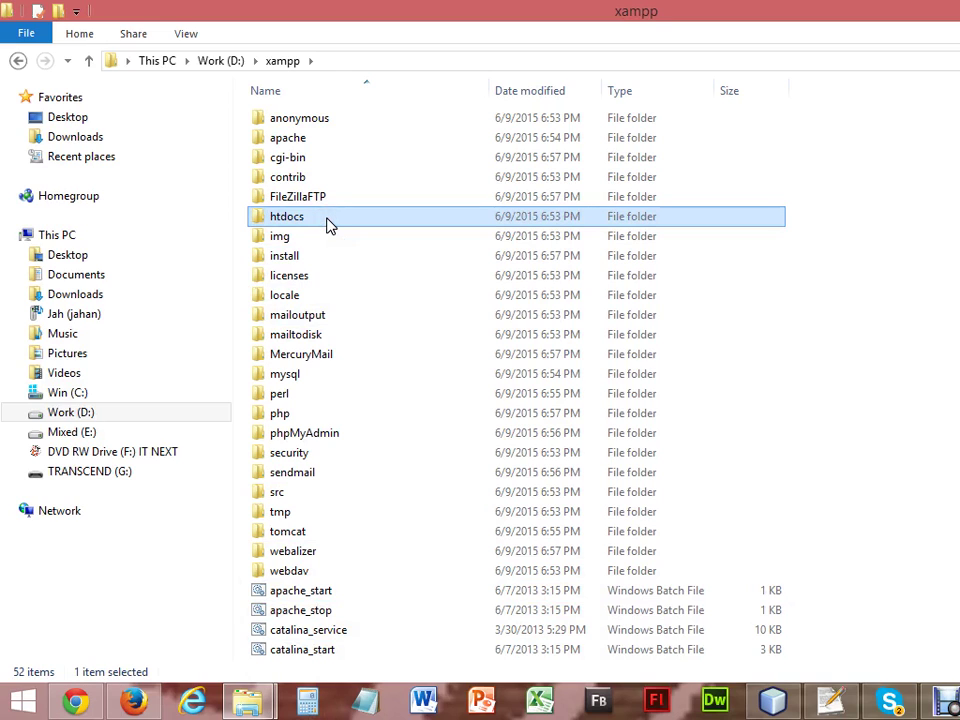
double_click(330, 224)
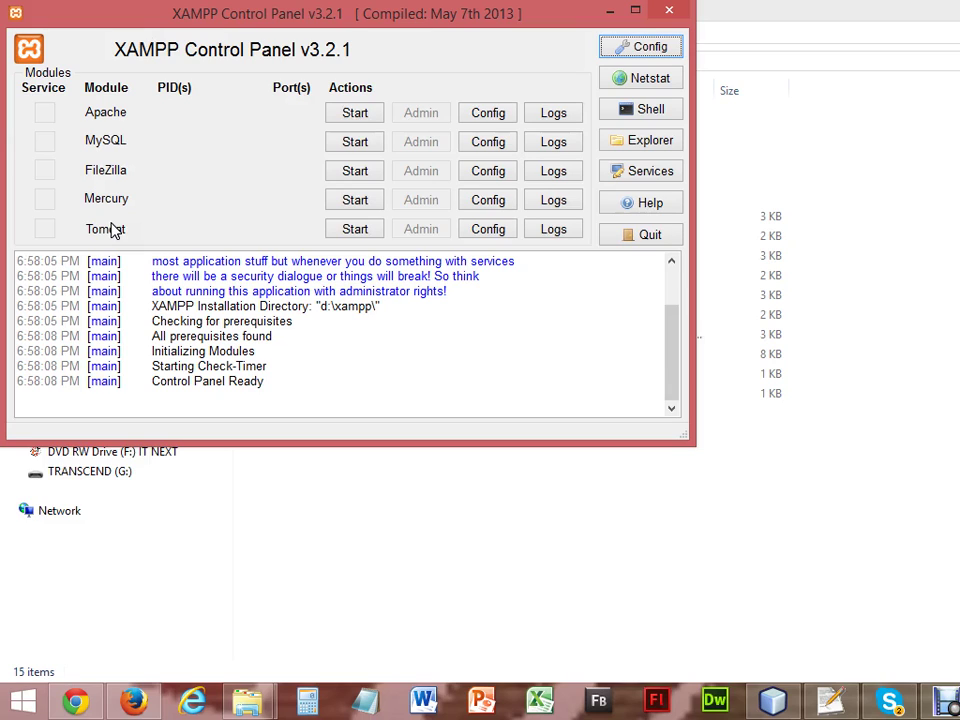
Start MySQL and Apache, dismiss the Skype popup, and close the XAMPP Control Panel.
click(344, 142)
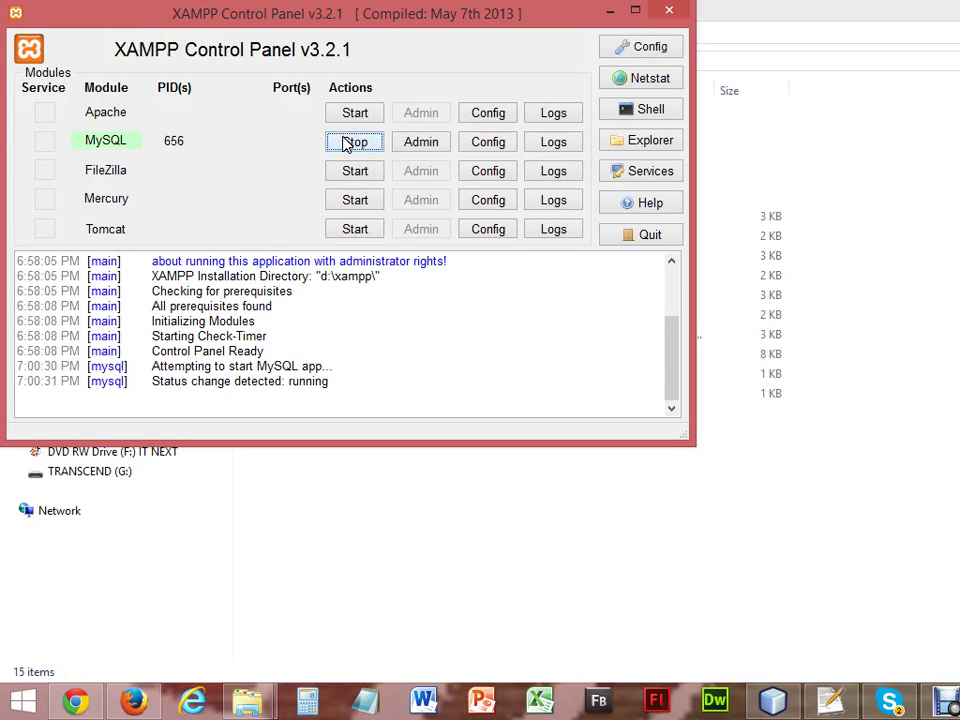
click(353, 118)
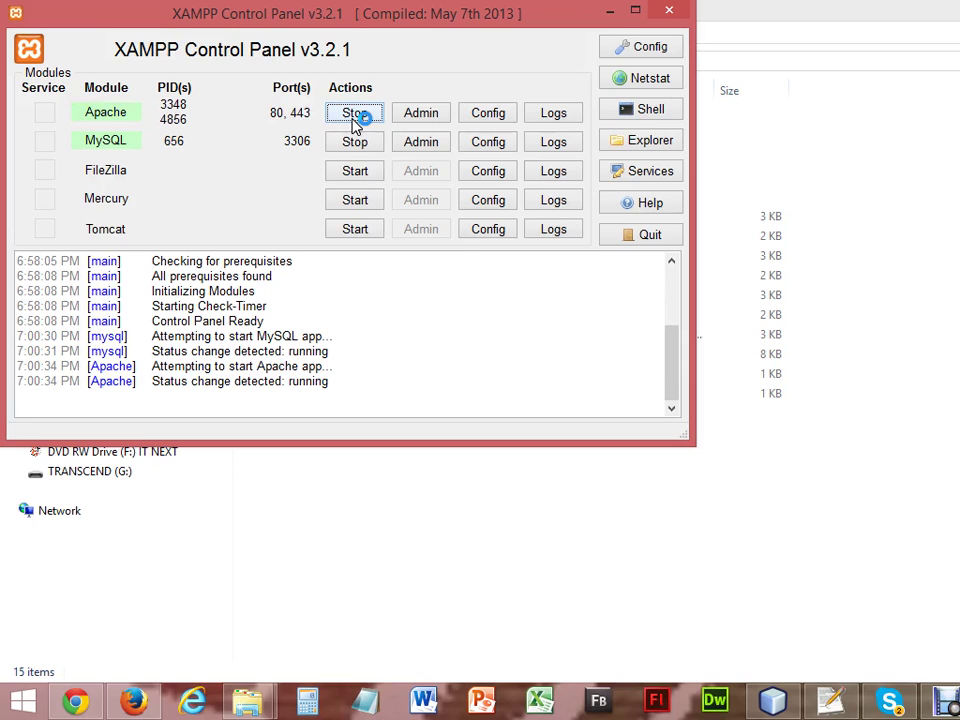
click(885, 705)
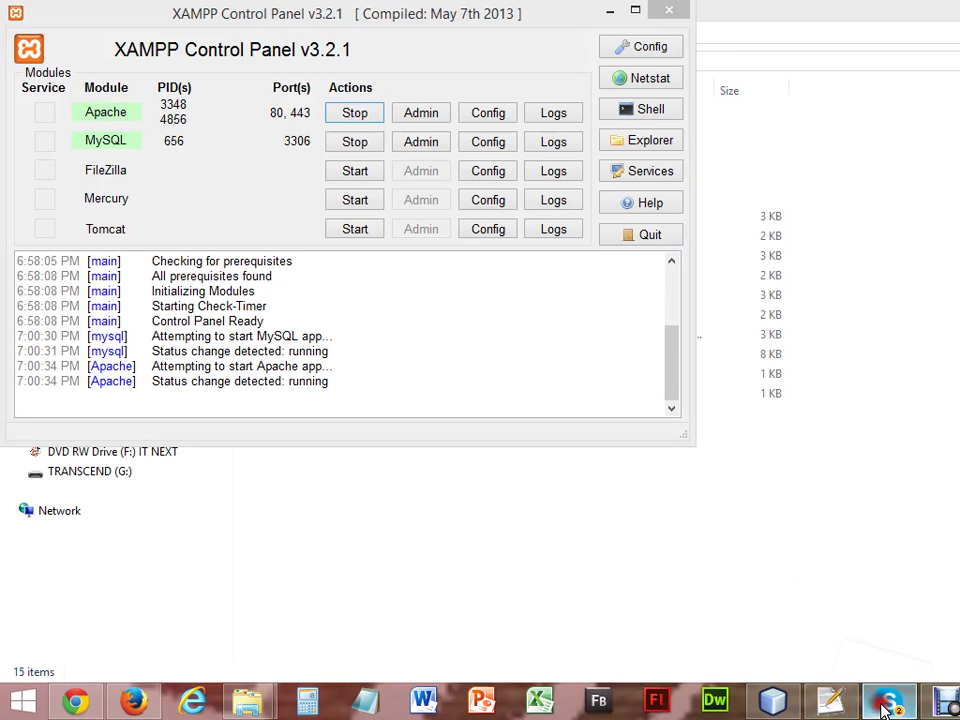
click(885, 705)
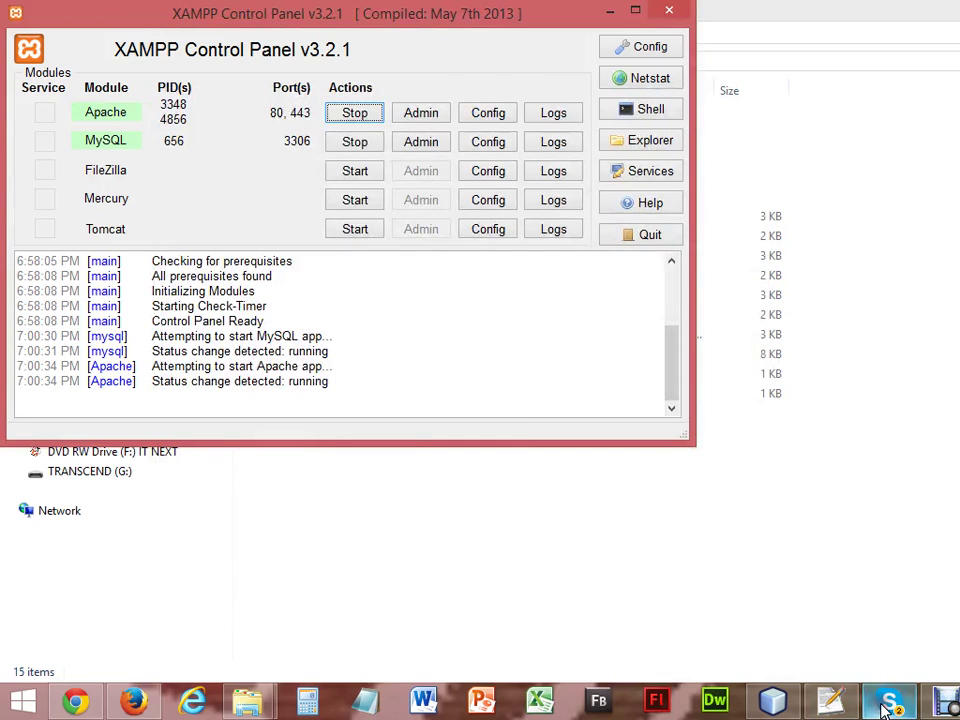
click(668, 12)
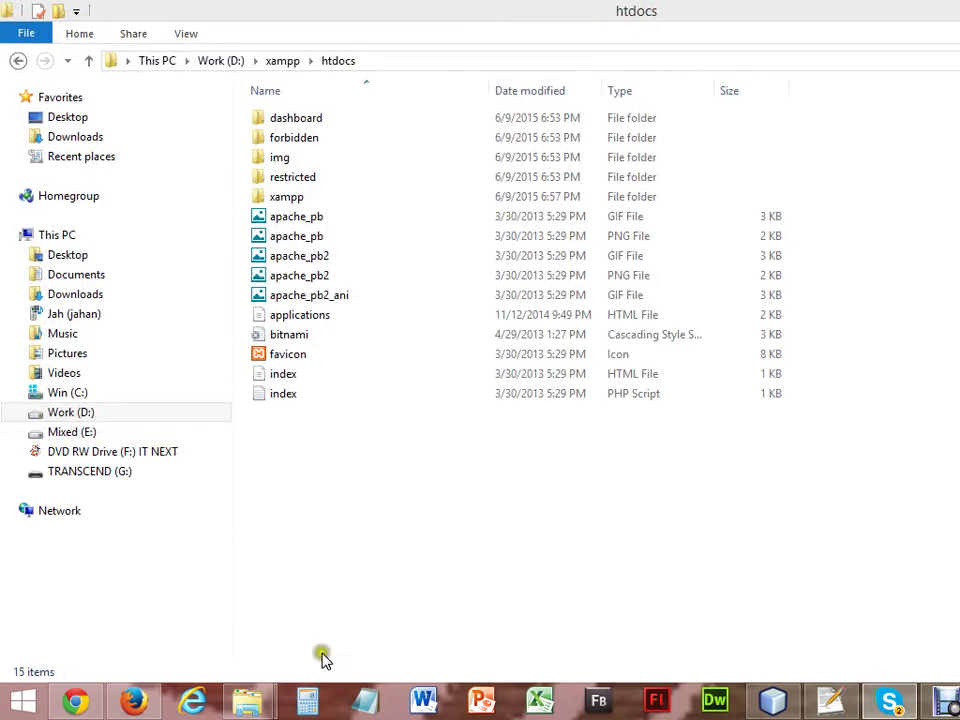
Bring Firefox forward and put the cursor in the New Tab address bar.
click(150, 703)
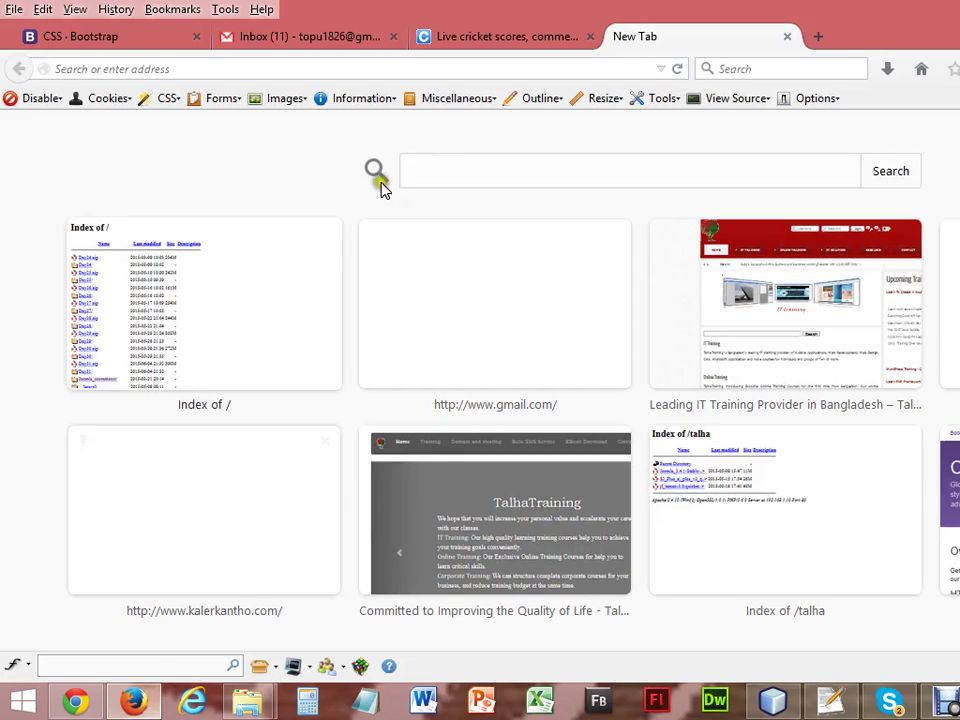
click(483, 67)
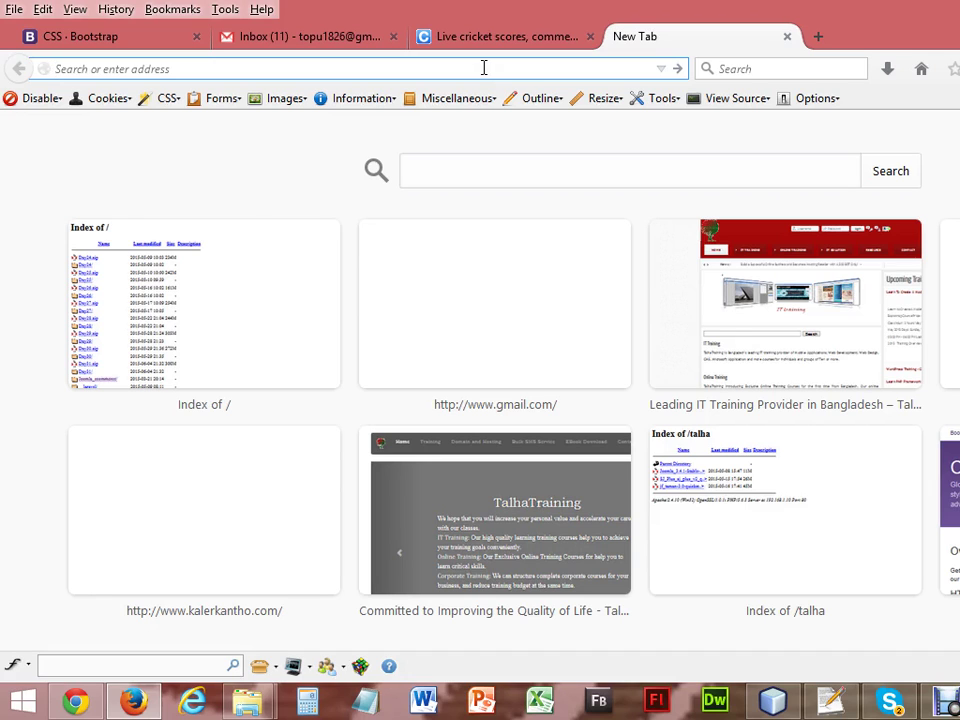
Load localhost and choose English to reach the XAMPP for Windows 5.6.3 welcome page.
text(localhost/)
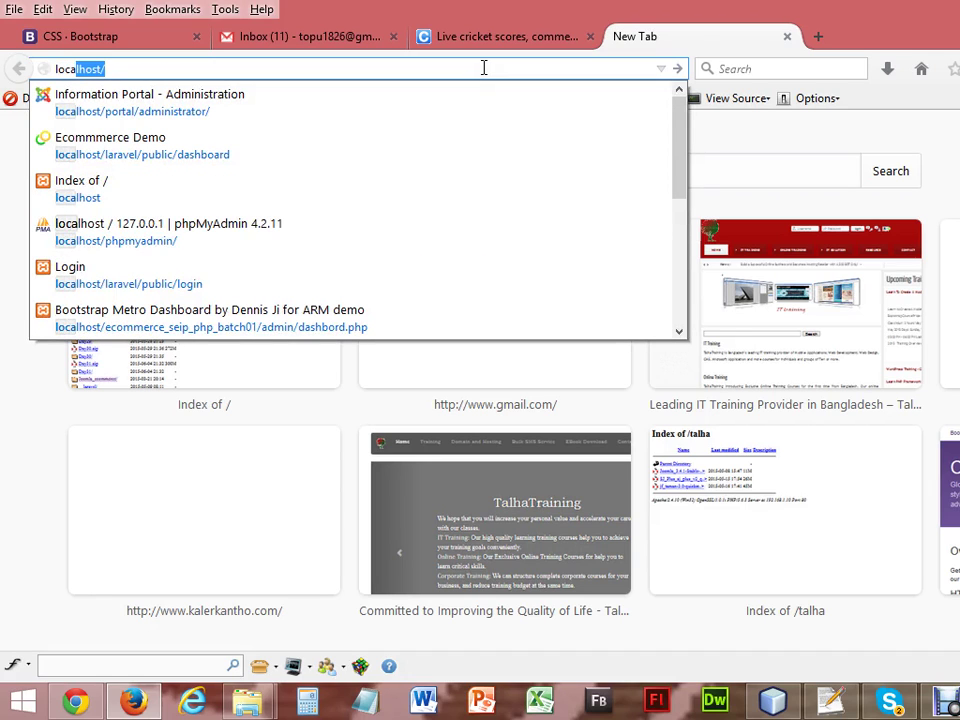
key(Return)
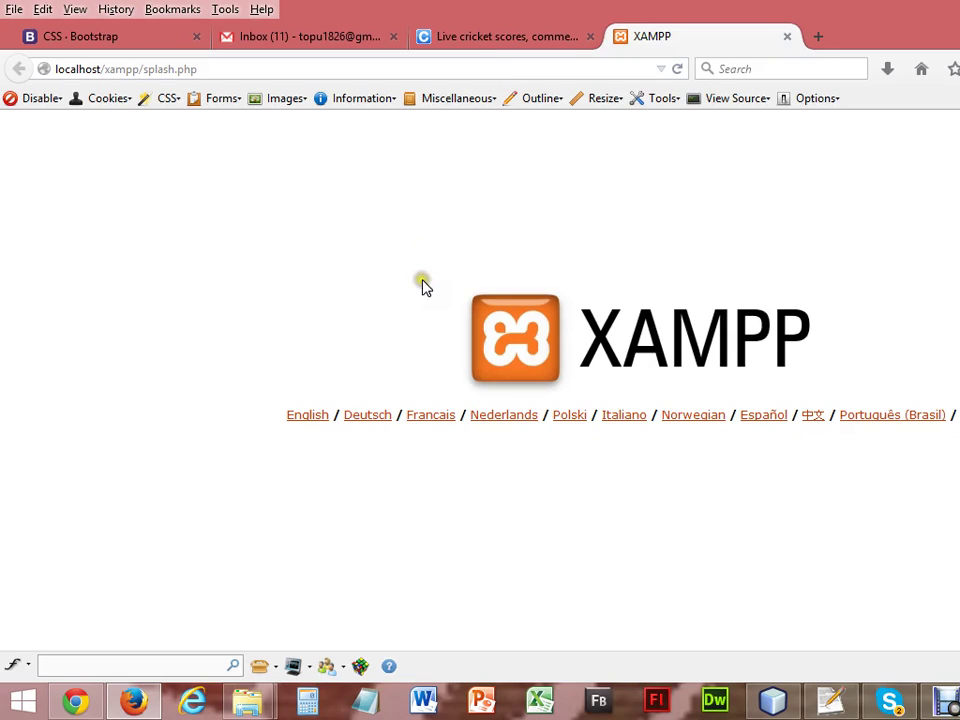
click(308, 418)
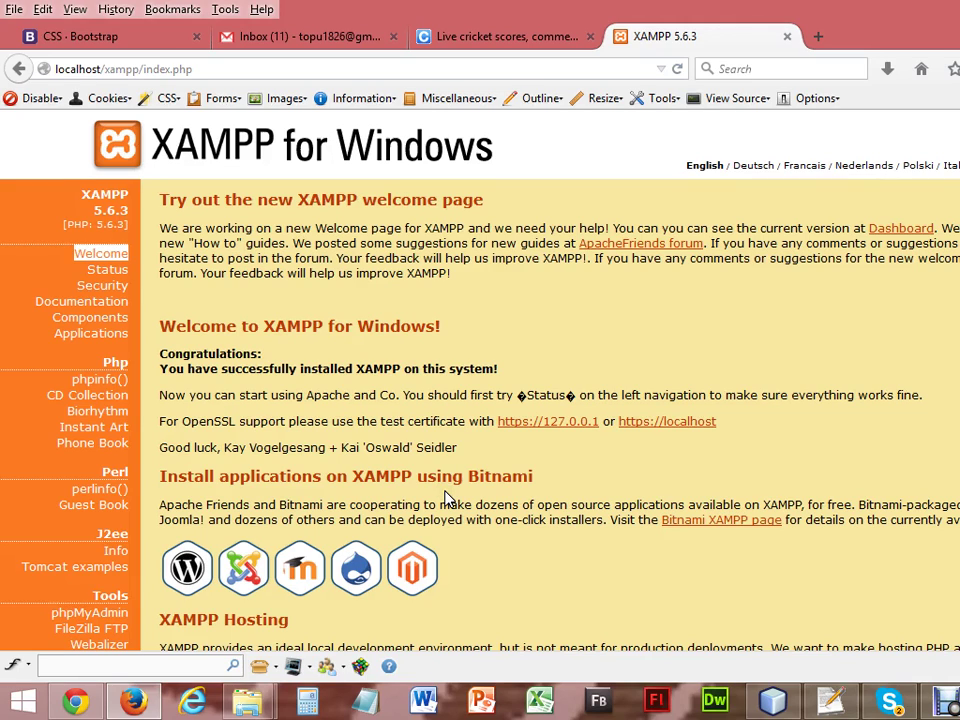
click(252, 703)
Rename the index HTML file in htdocs to index1.
click(229, 617)
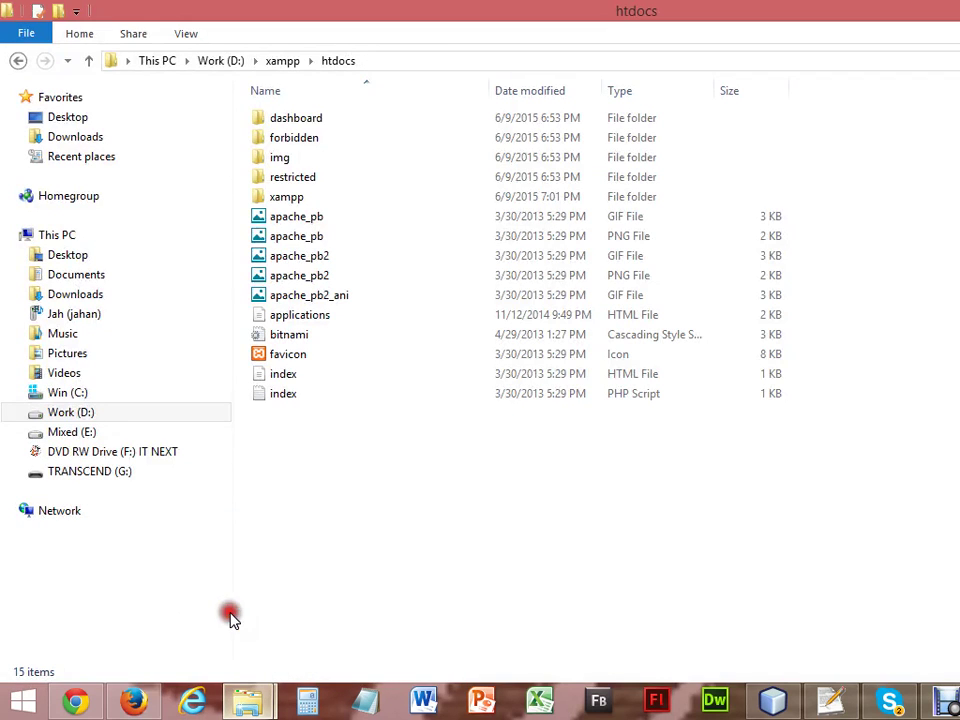
click(293, 376)
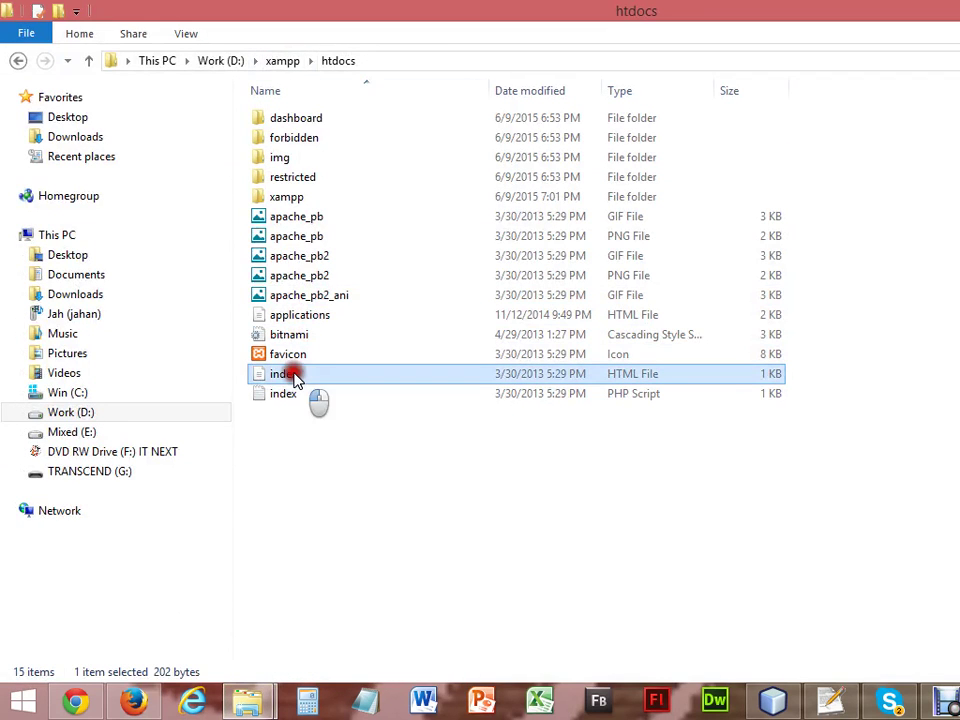
click(294, 376)
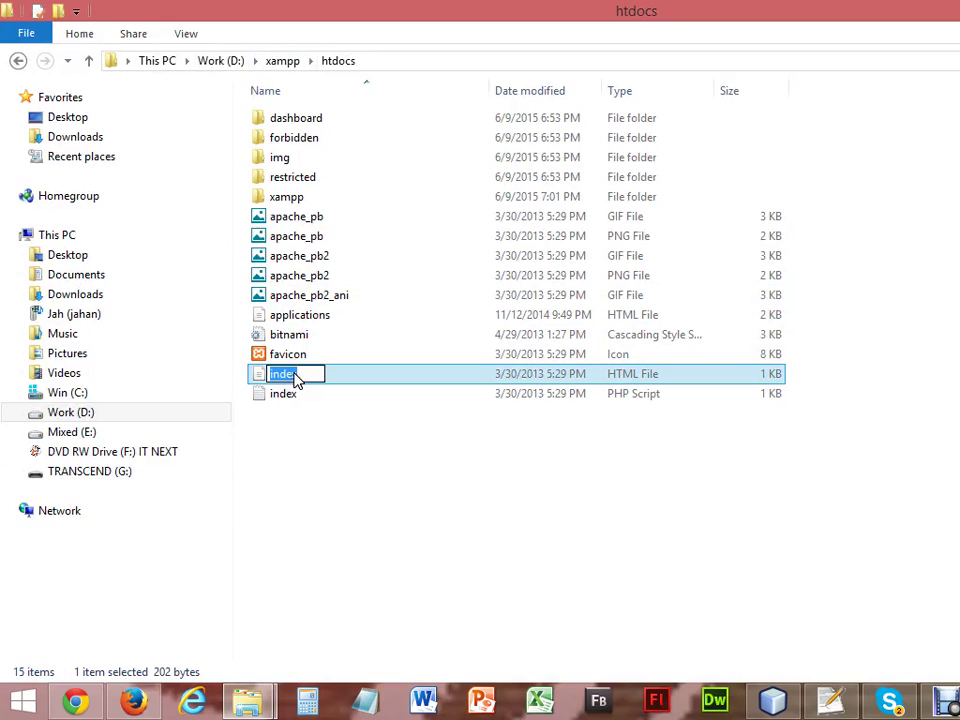
click(294, 376)
text(1)
Rename the index PHP file to index1 as well and check both renamed files.
click(279, 395)
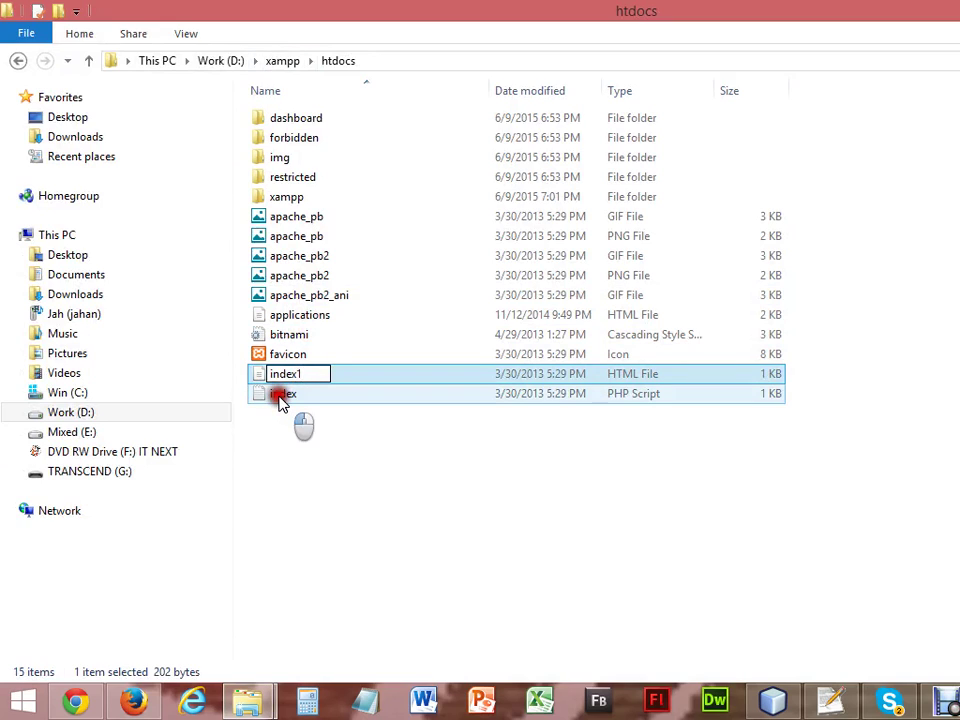
click(288, 376)
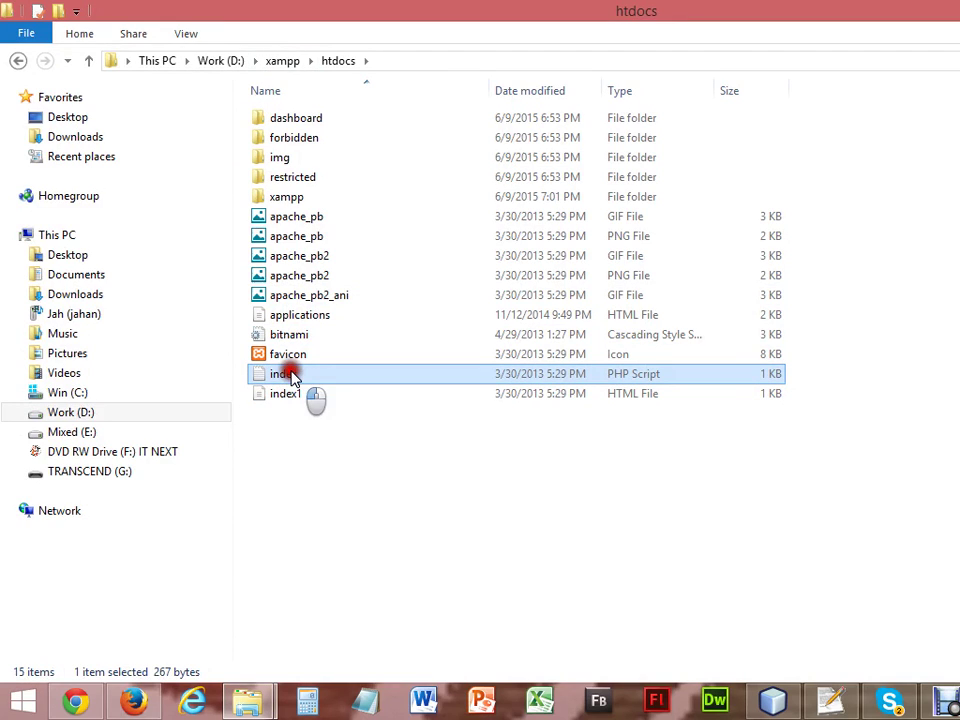
click(304, 375)
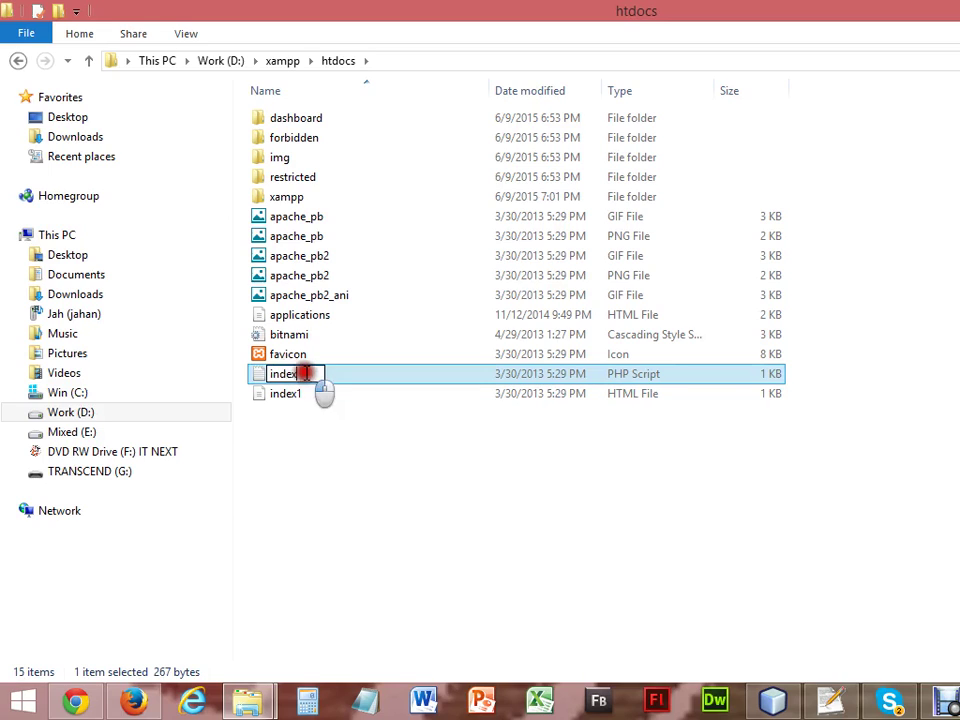
text(1)
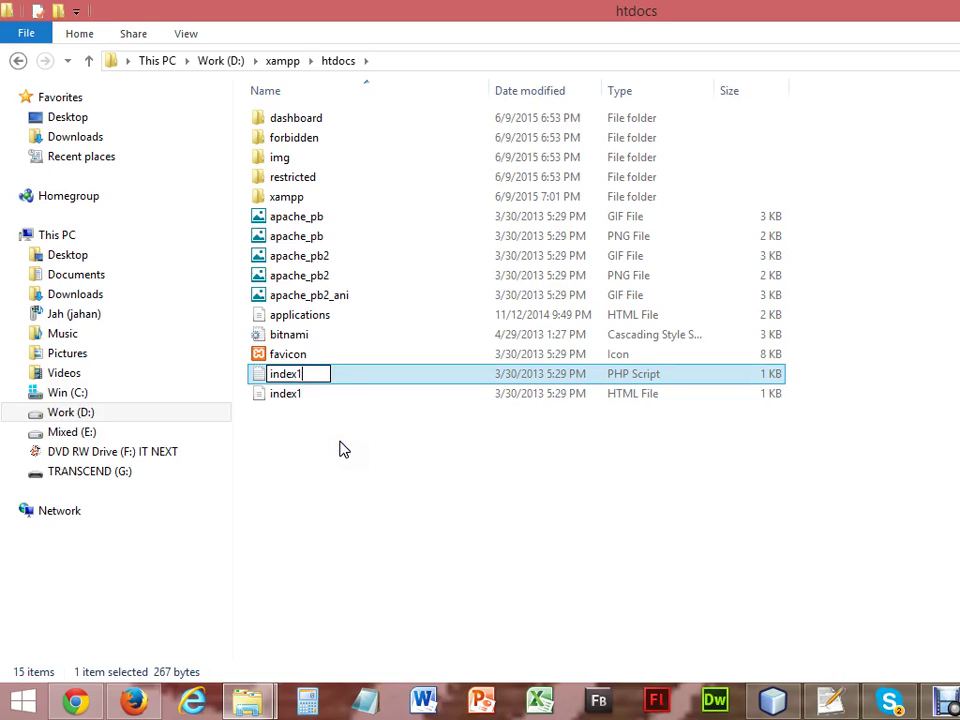
click(340, 449)
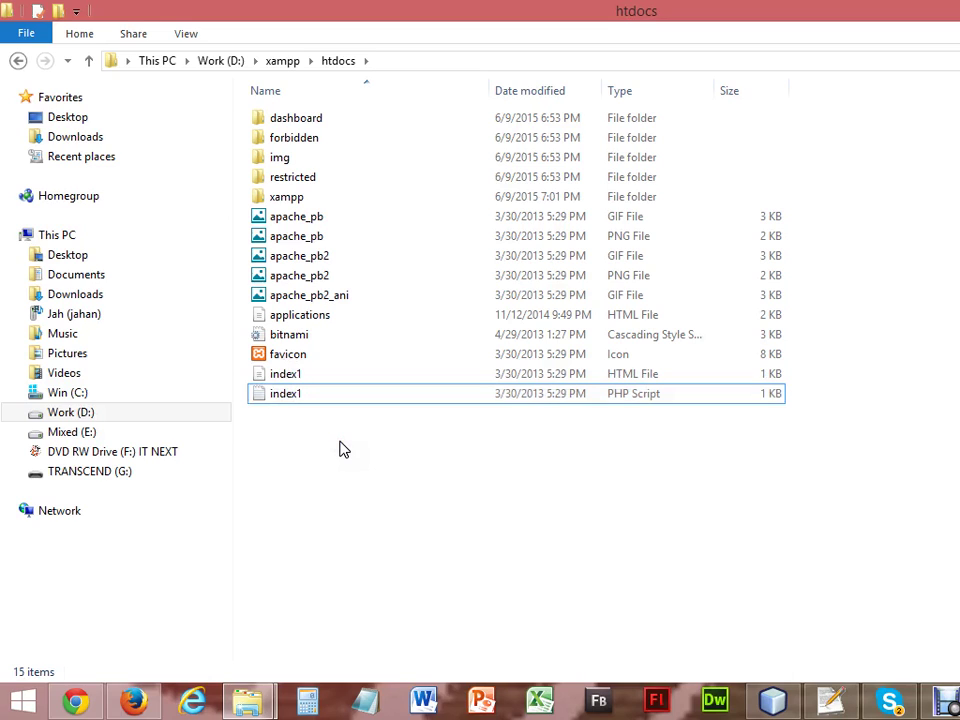
click(275, 397)
click(279, 375)
click(285, 393)
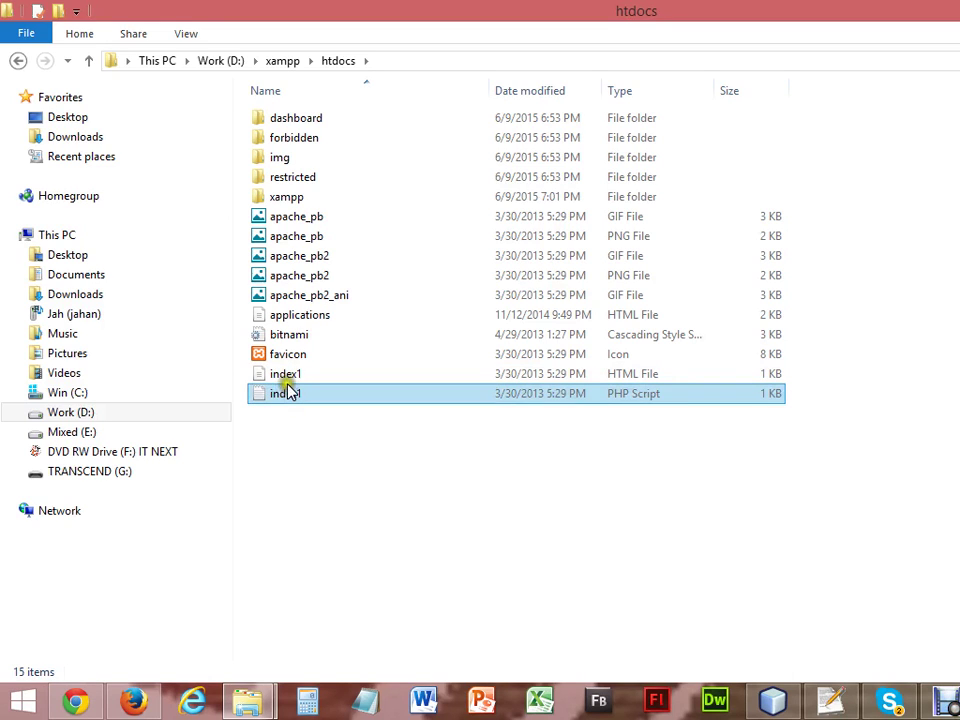
click(318, 455)
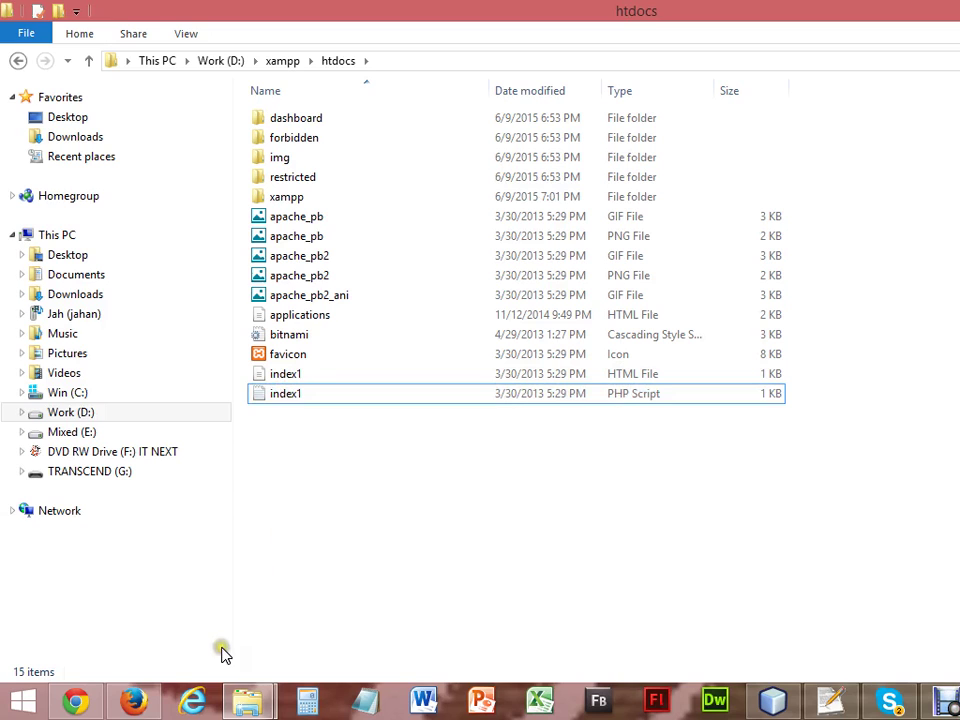
Reload Firefox at localhost/ to see the 'Index of /' listing, then open a new tab.
click(137, 702)
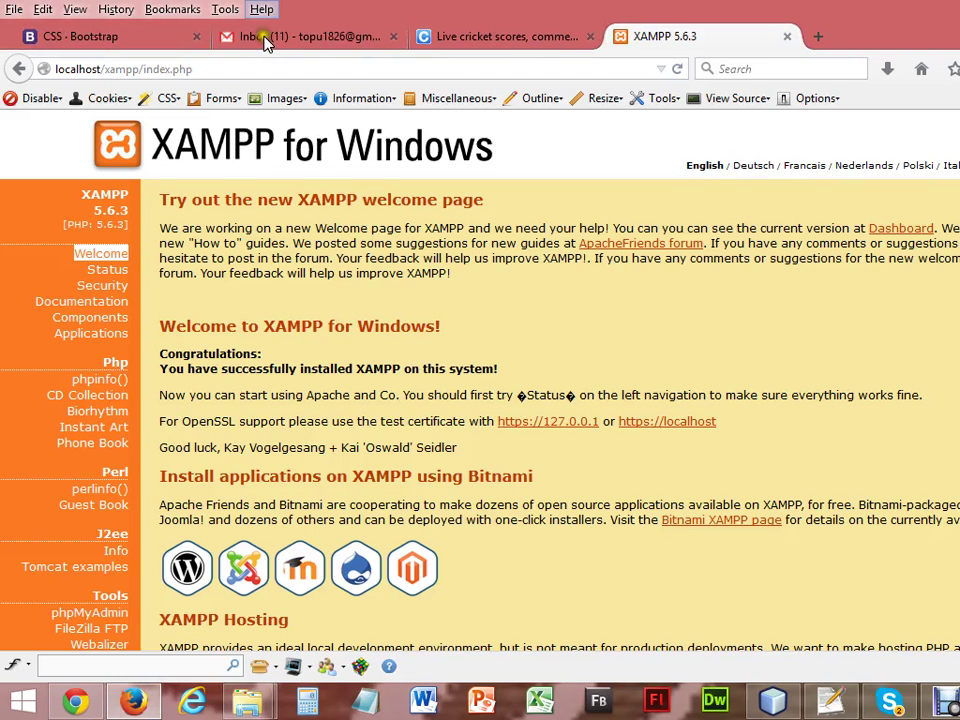
click(255, 66)
click(255, 66)
key(BackSpace)
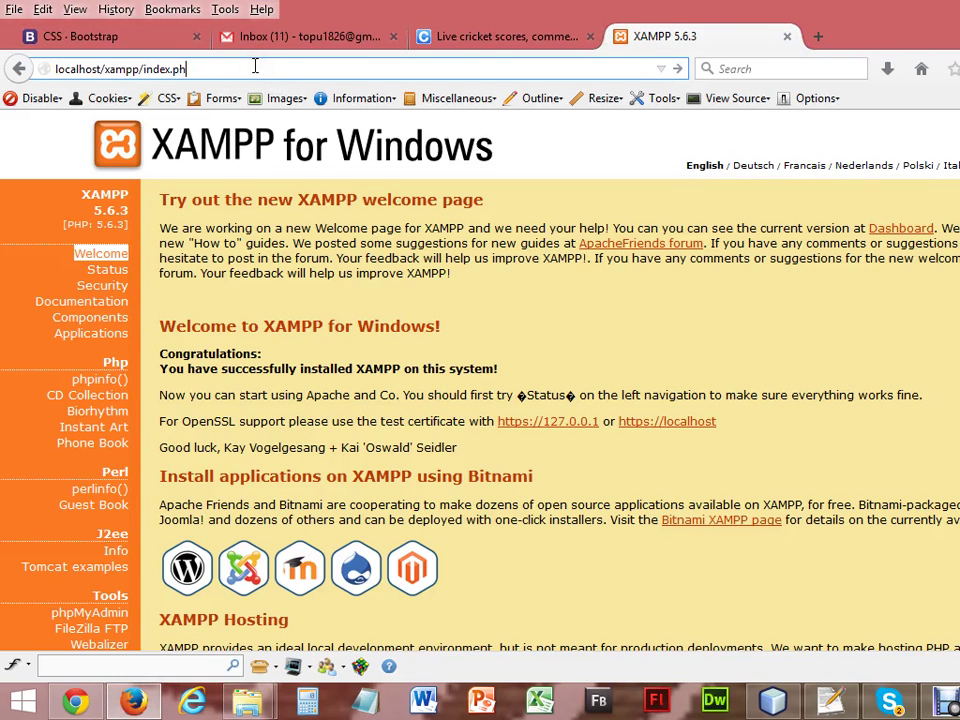
key(BackSpace)
key(BackSpace)
key(BackSpace)
key(BackSpace)
key(BackSpace)
key(BackSpace)
key(BackSpace)
key(BackSpace)
key(BackSpace)
key(BackSpace)
key(BackSpace)
key(BackSpace)
key(BackSpace)
key(BackSpace)
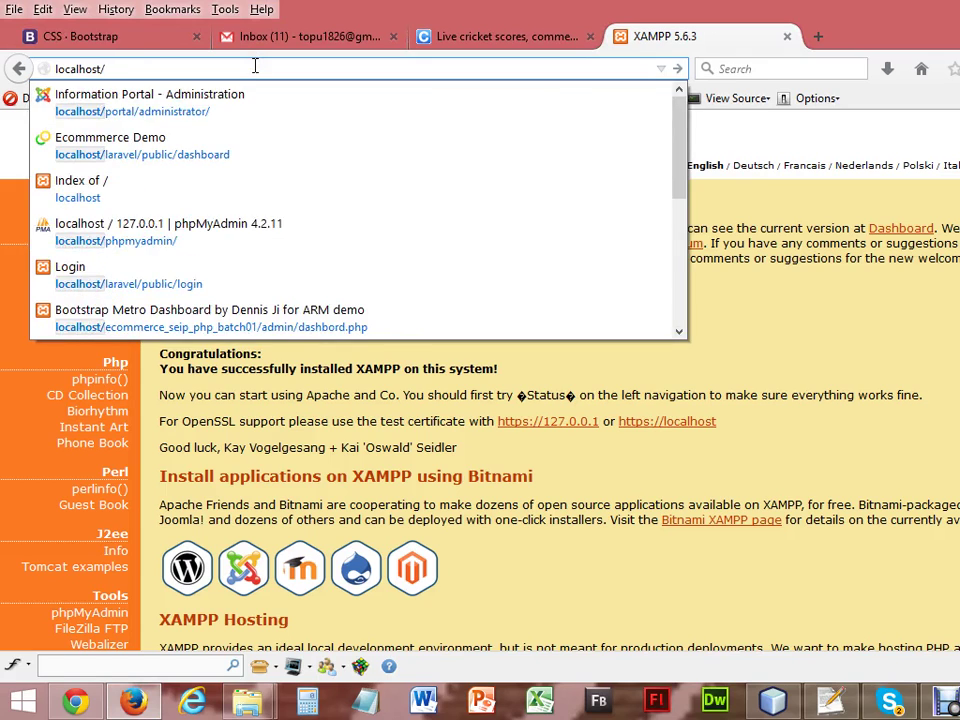
key(Return)
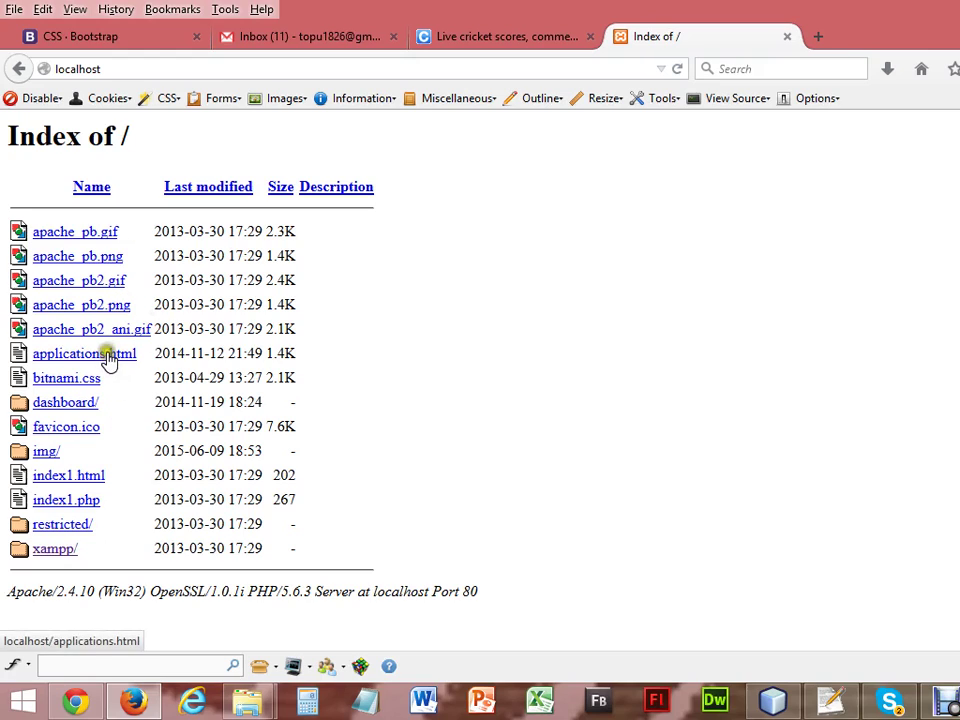
click(363, 530)
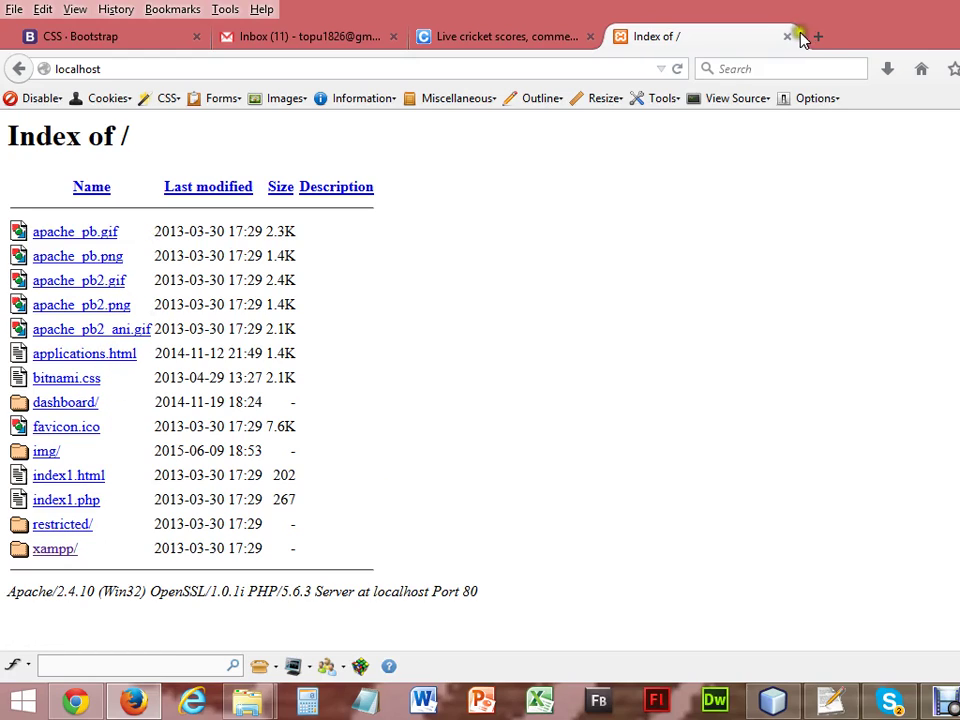
click(830, 36)
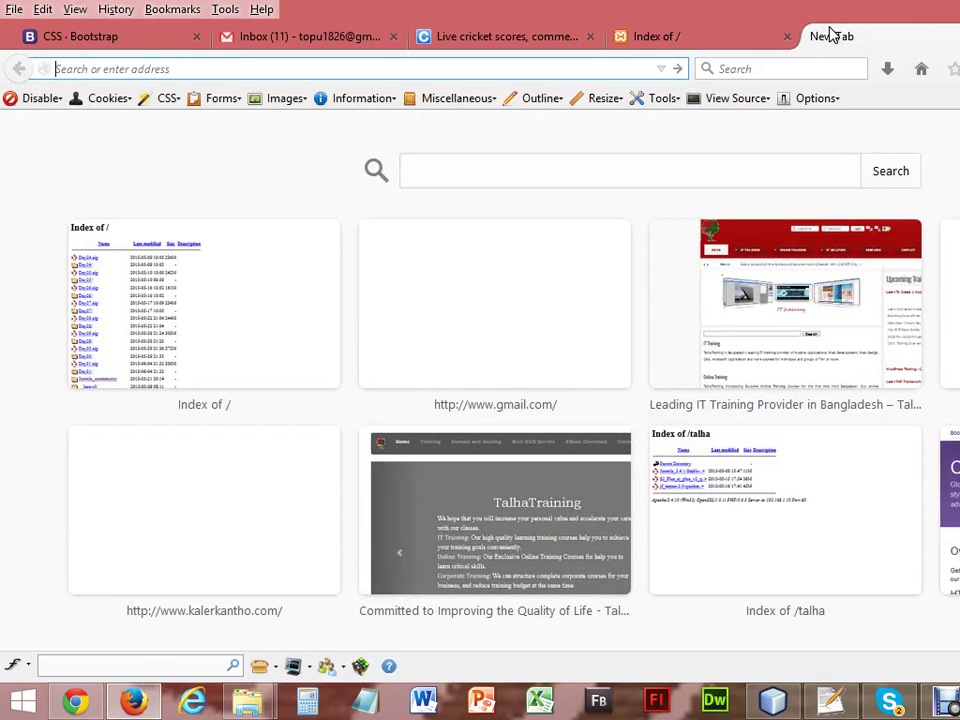
Go to wordpress, correcting the address from wordpress.com to wordpress.org.
text(wordpre)
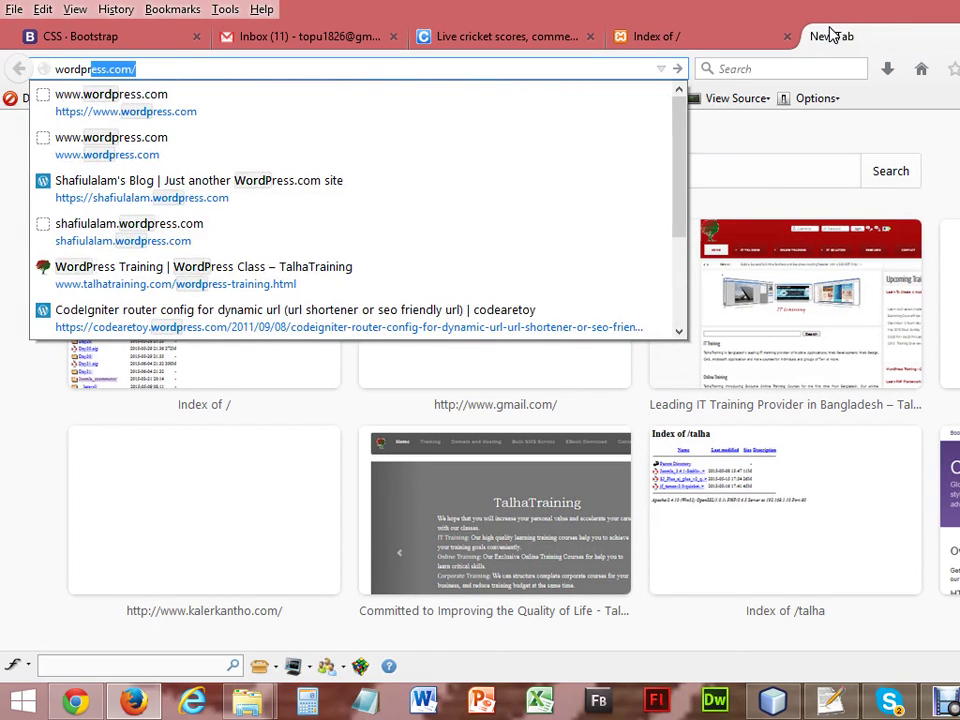
text(ss.)
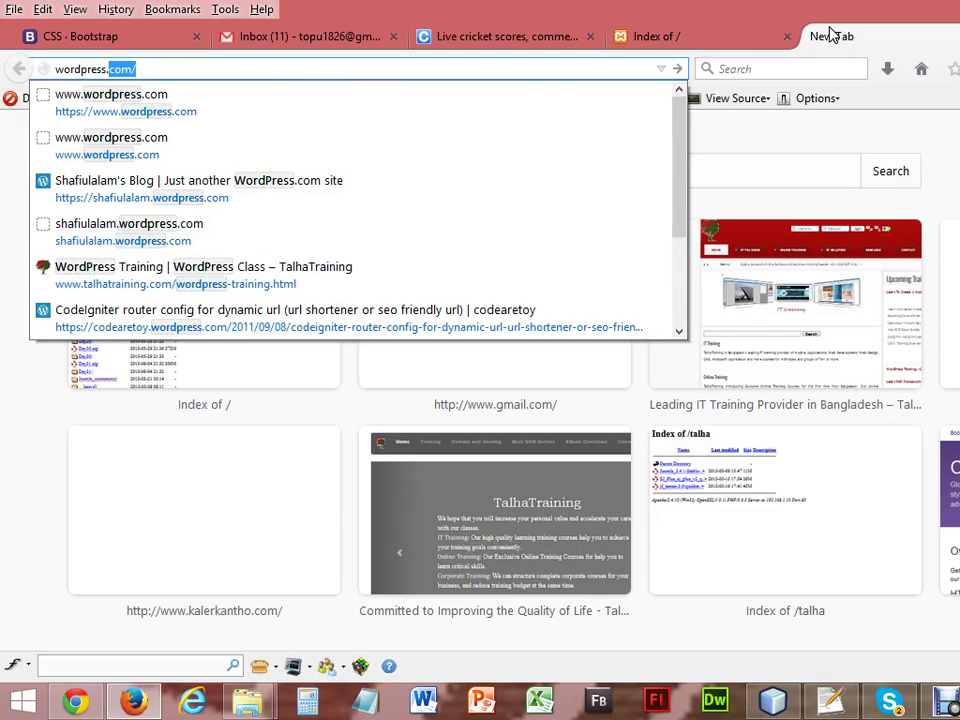
key(Return)
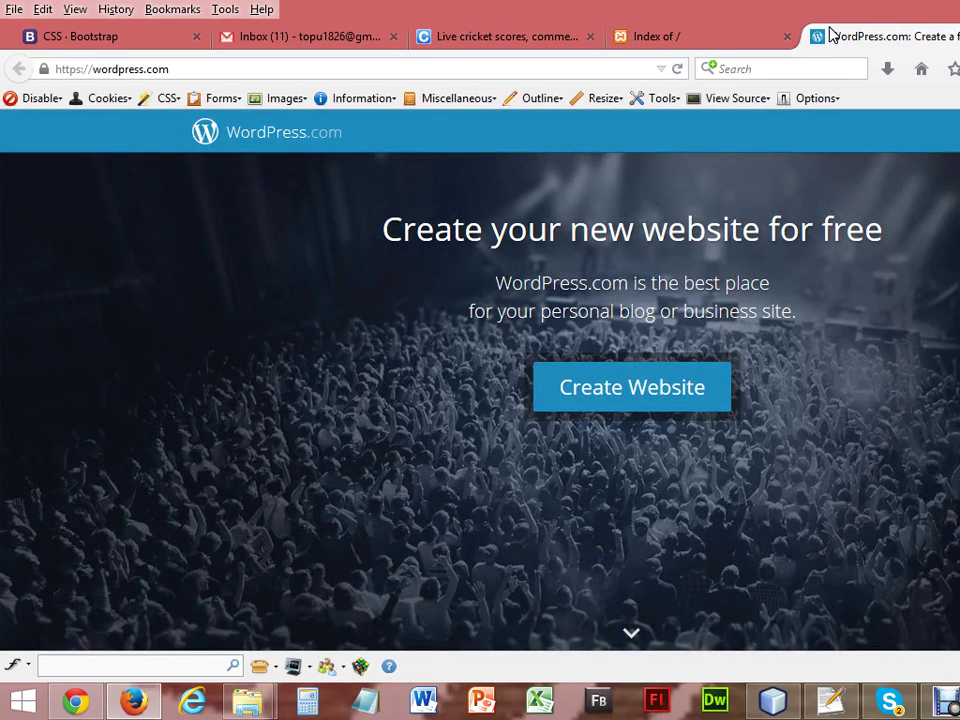
double_click(434, 69)
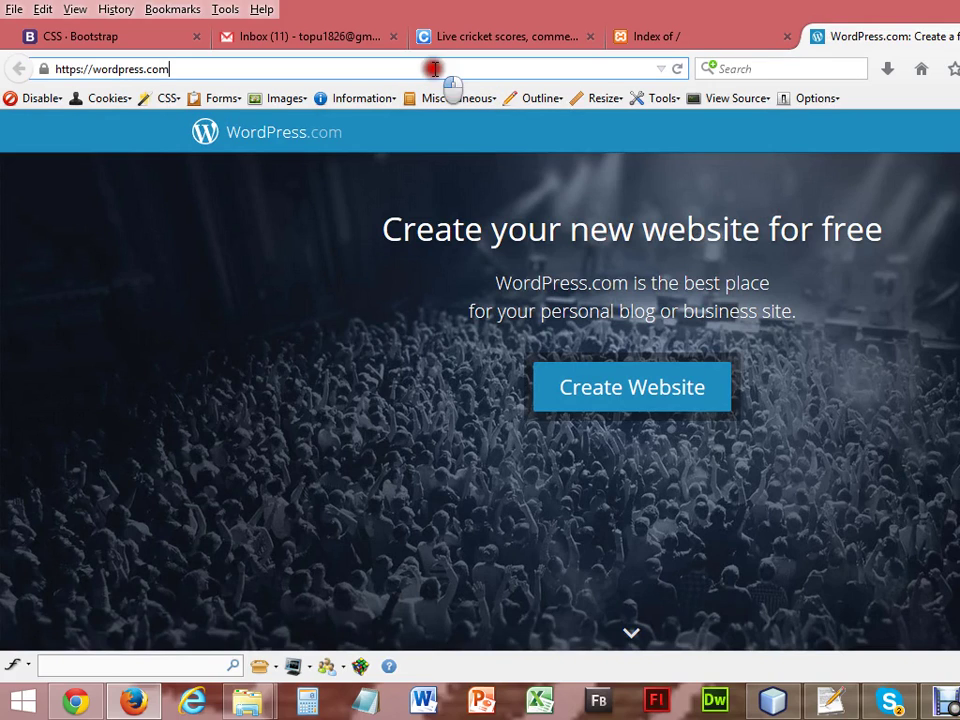
click(437, 69)
text(o)
key(BackSpace)
key(BackSpace)
key(BackSpace)
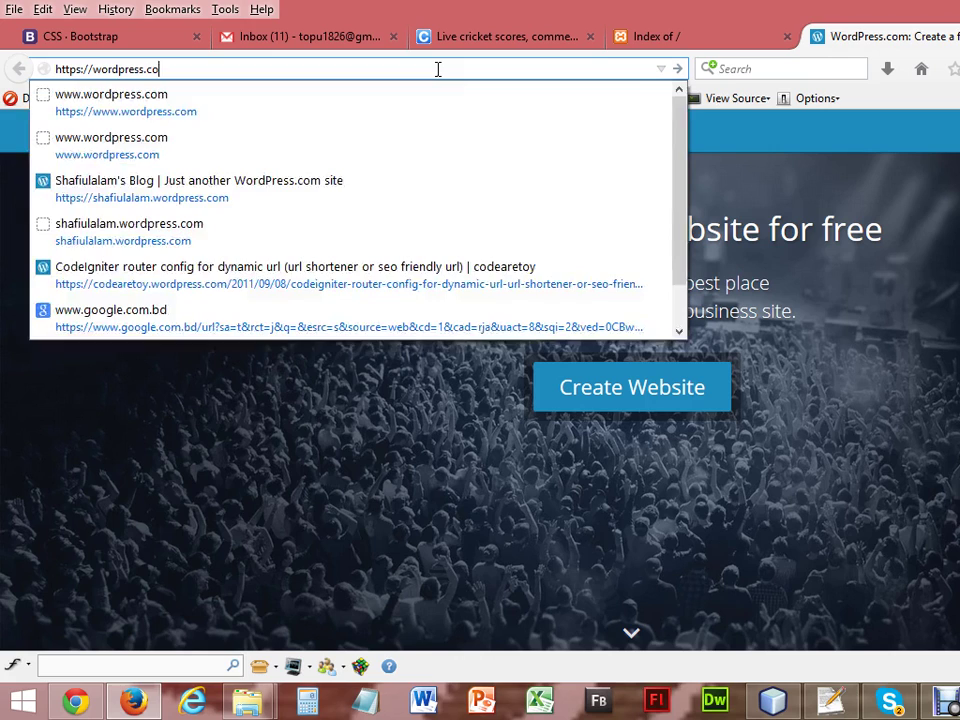
text(o)
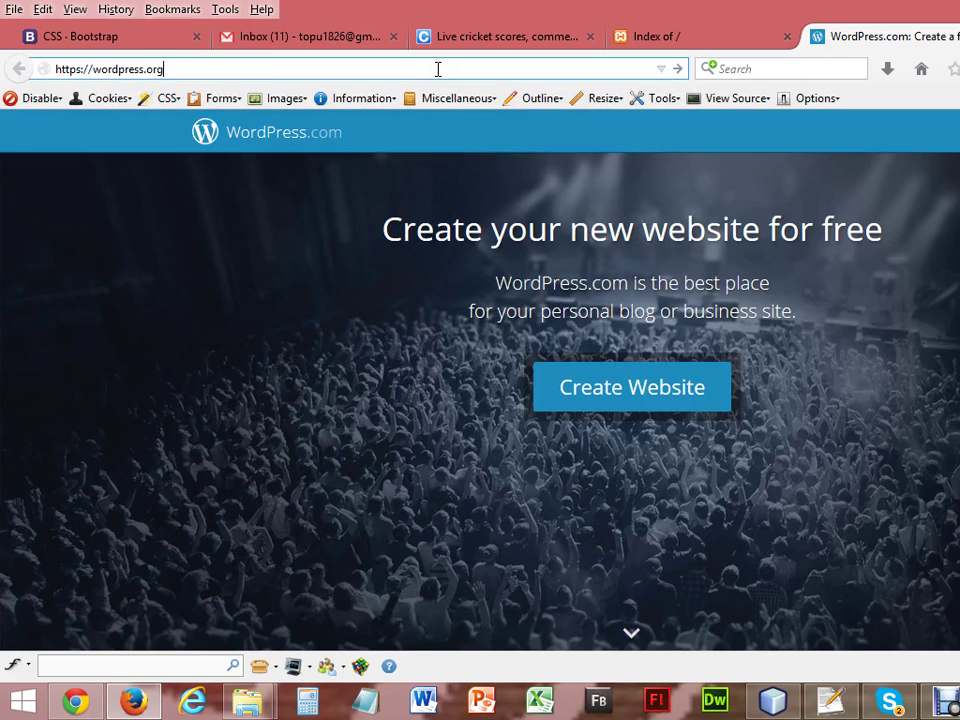
key(Return)
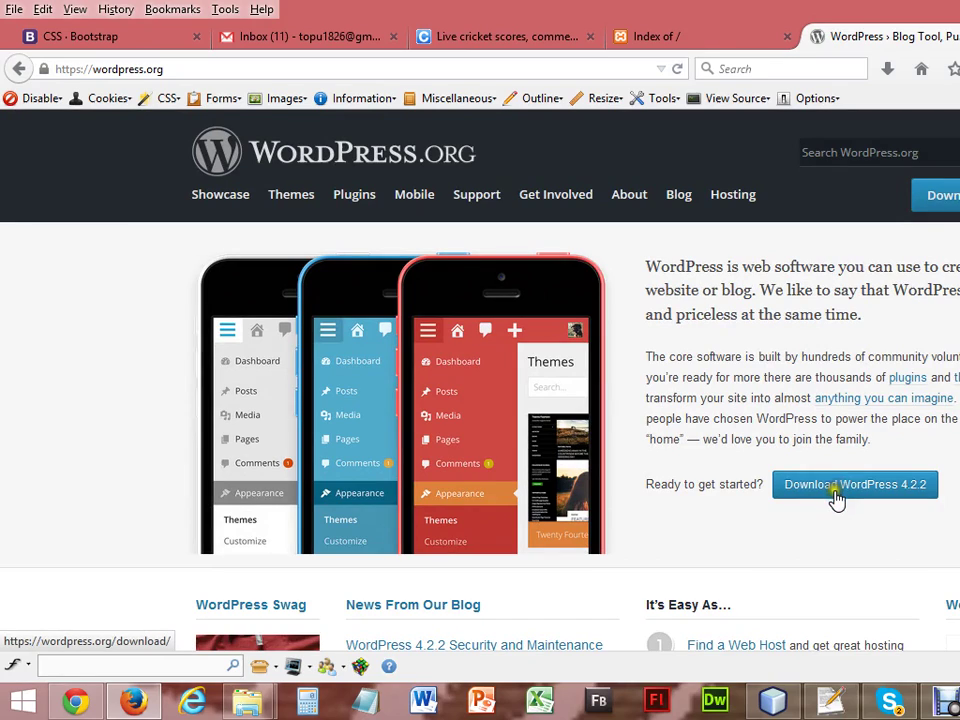
Download wordpress-4.2.2.zip from the download page and save it to Work (D:).
click(907, 498)
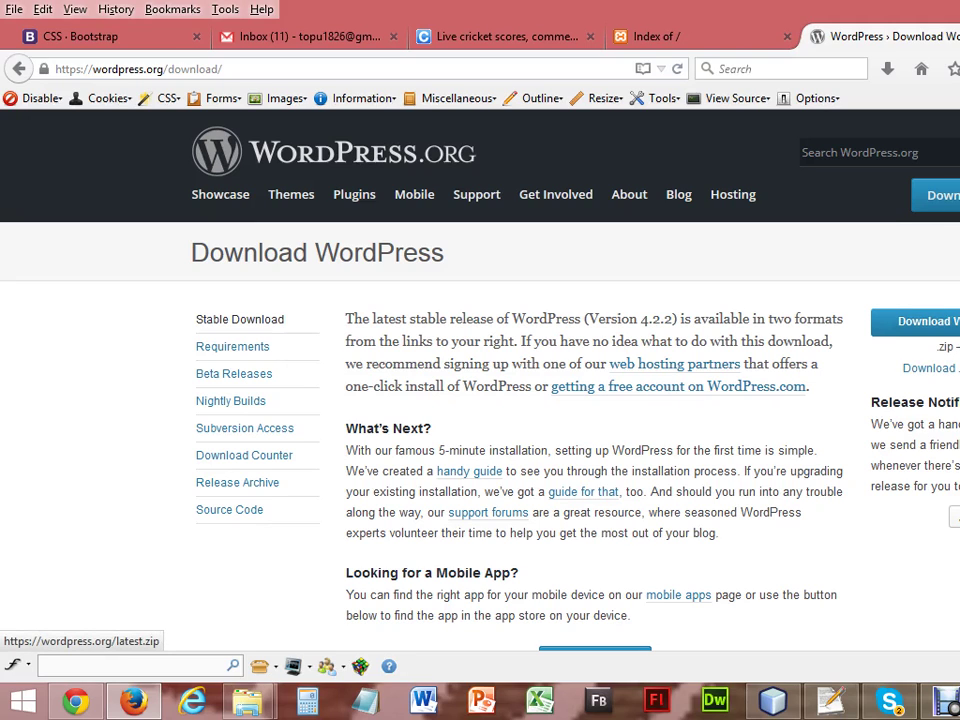
click(915, 321)
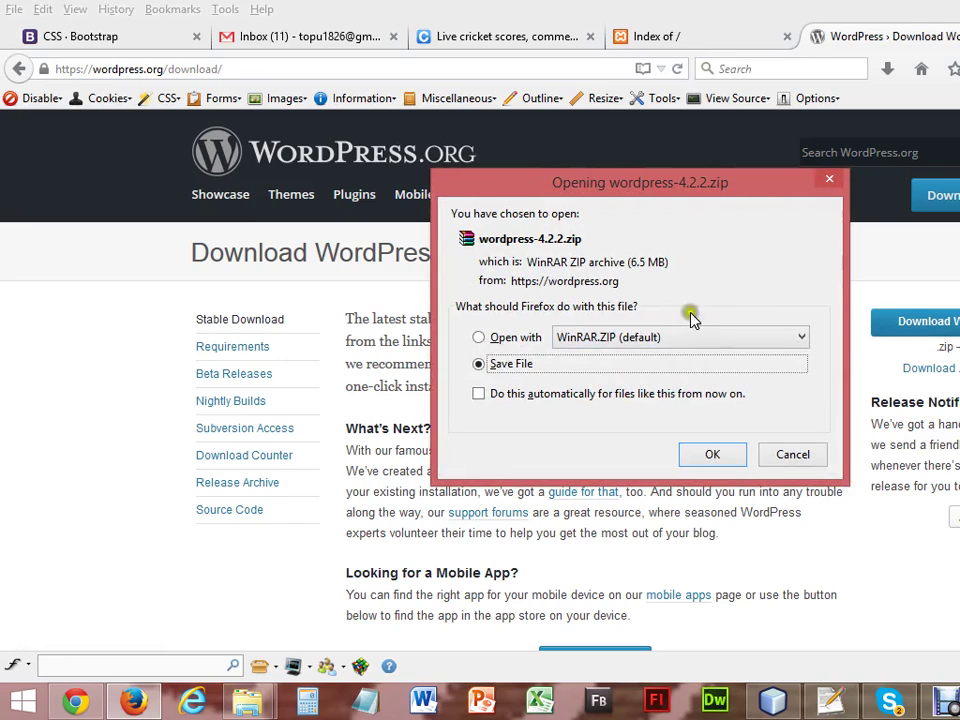
click(721, 459)
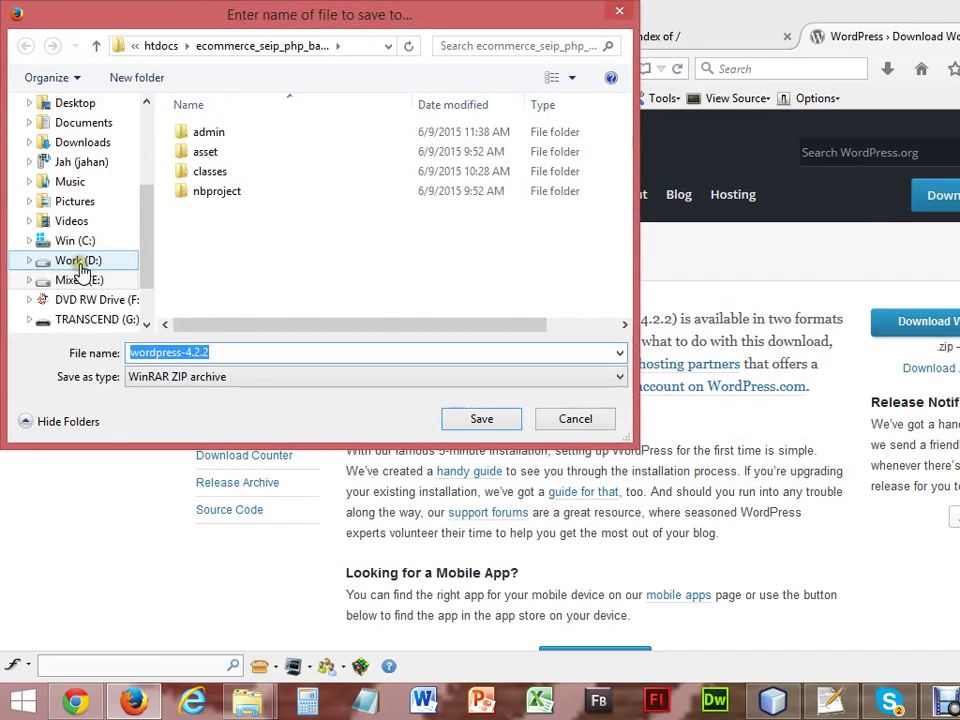
click(78, 260)
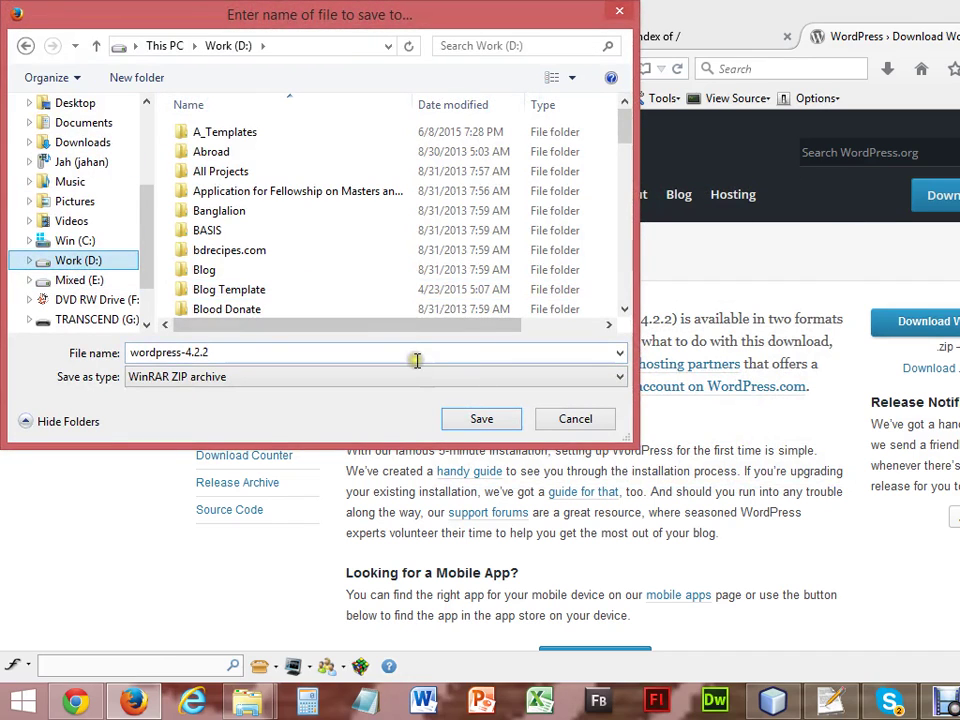
click(480, 419)
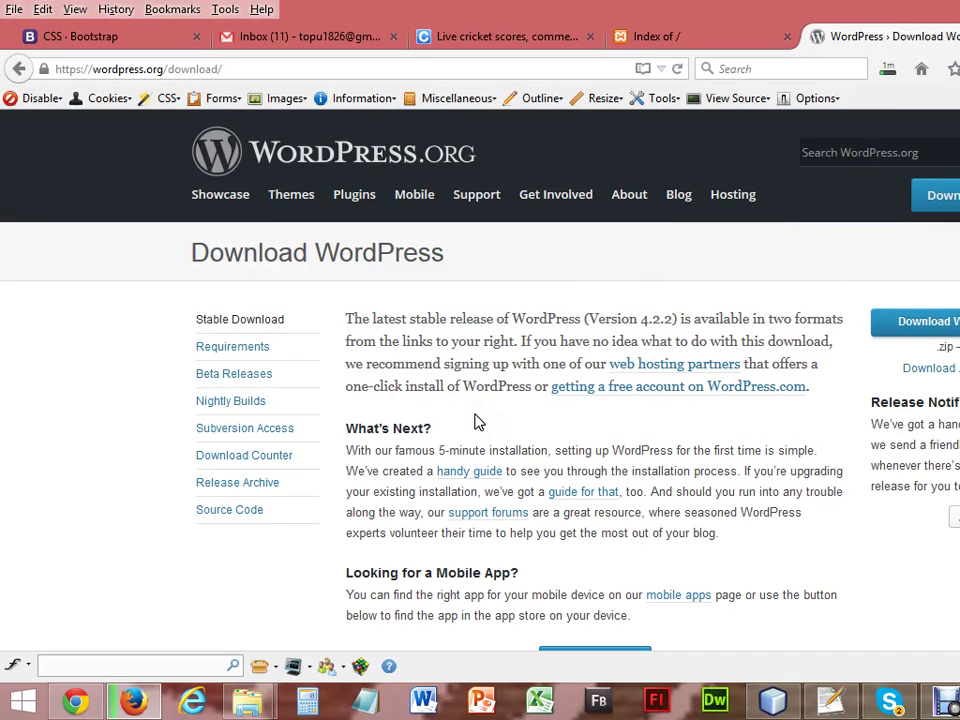
click(887, 72)
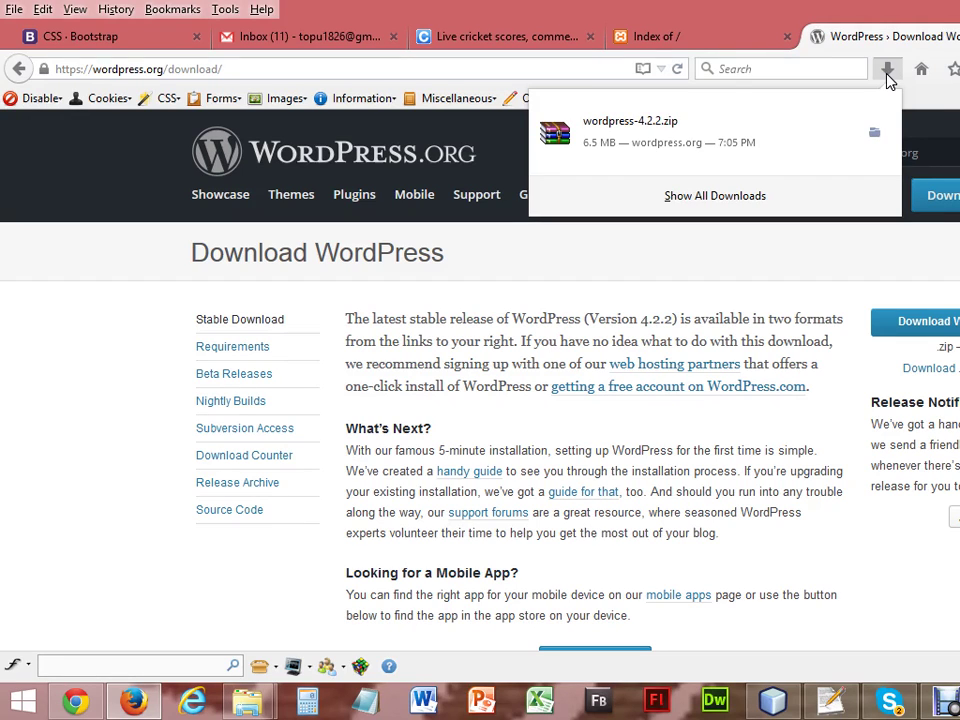
click(887, 74)
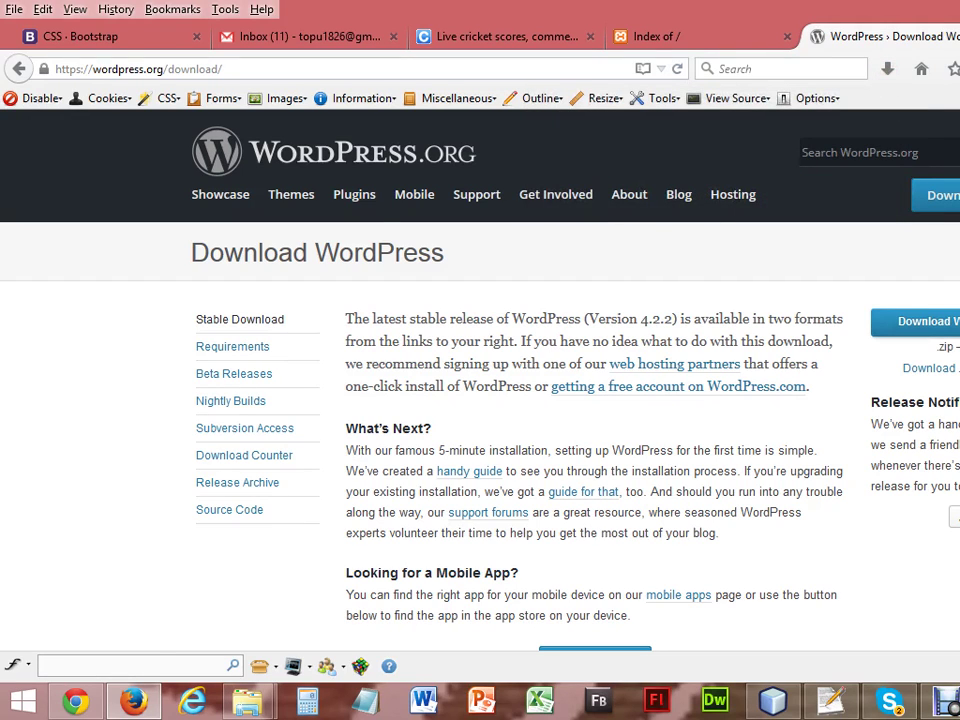
Switch to the htdocs window, go to Work (D:), and select wordpress-4.2.2.zip.
mouse_move(247, 706)
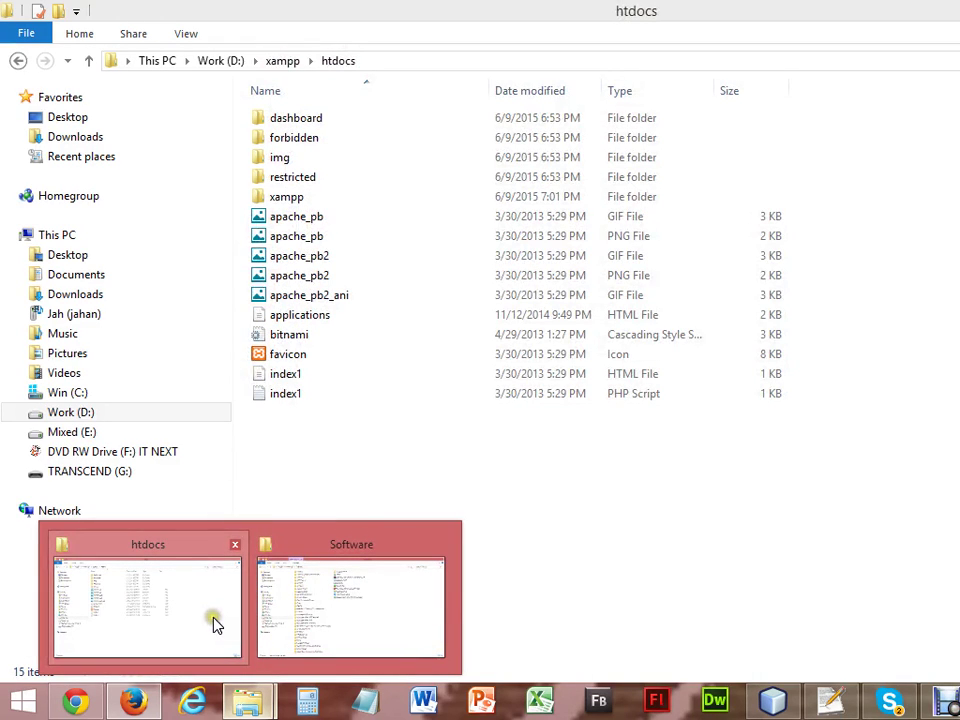
click(214, 621)
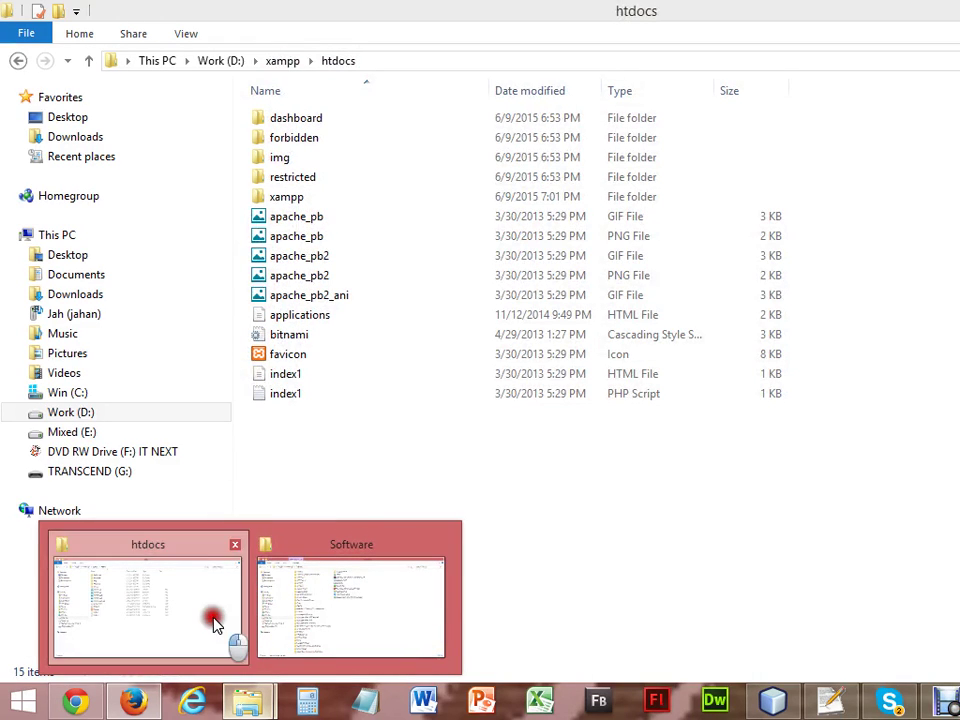
click(92, 413)
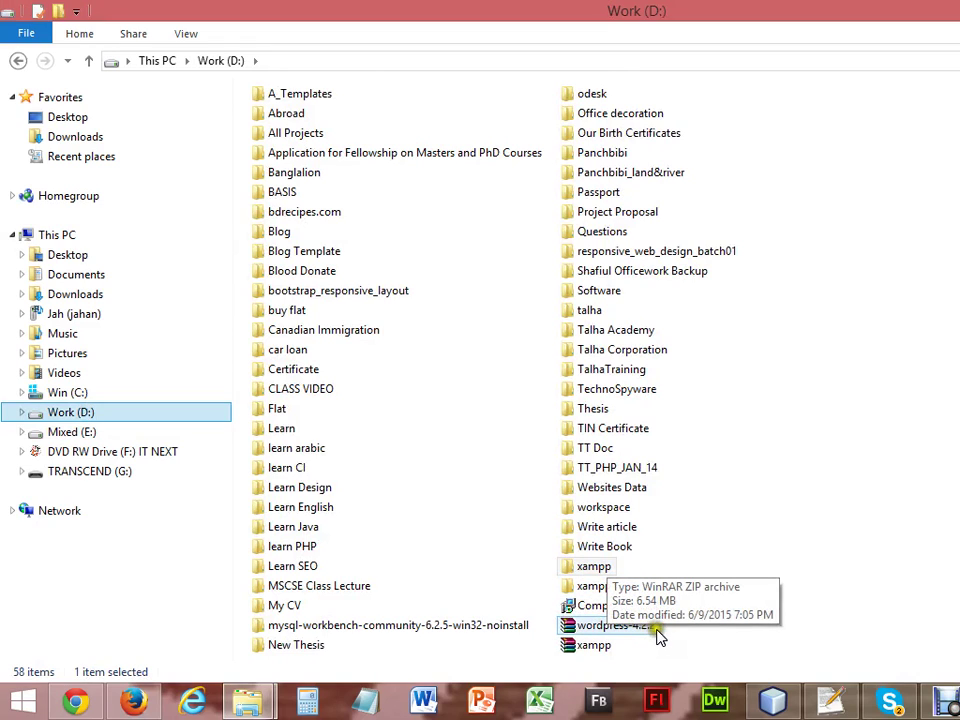
click(857, 481)
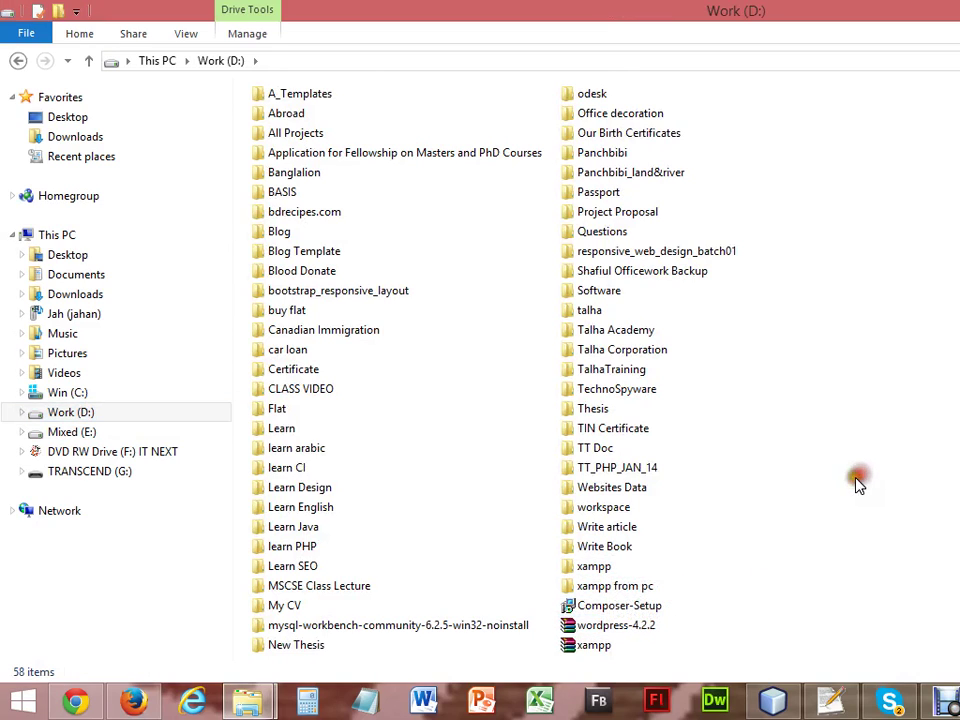
click(643, 627)
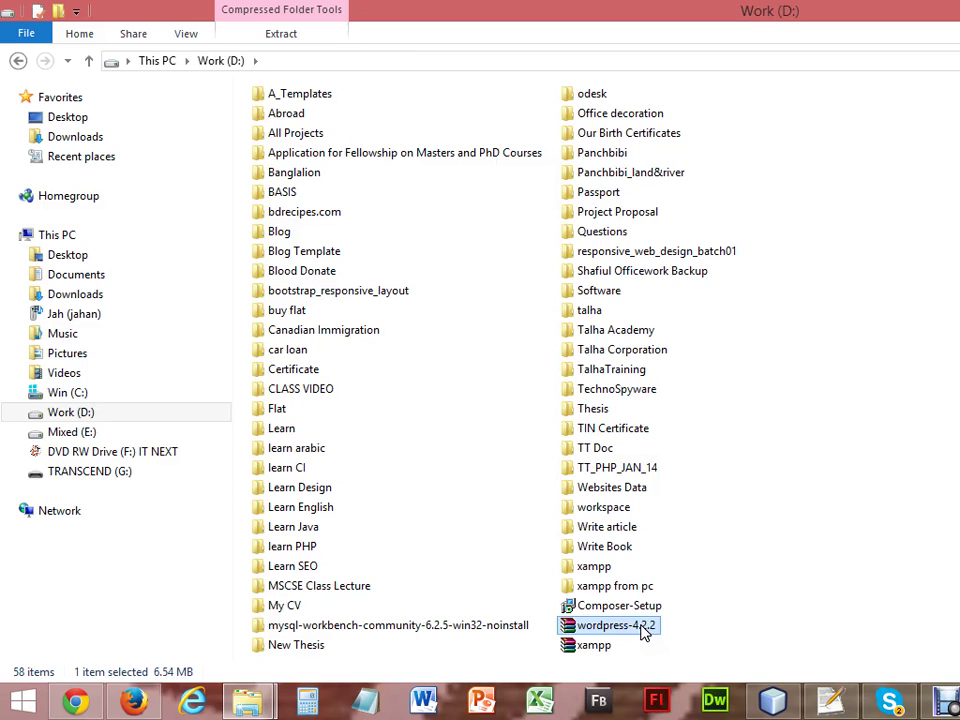
Extract the wordpress-4.2.2 zip with WinRAR to D:\wordpress-4.2.2, then close WinRAR.
double_click(616, 625)
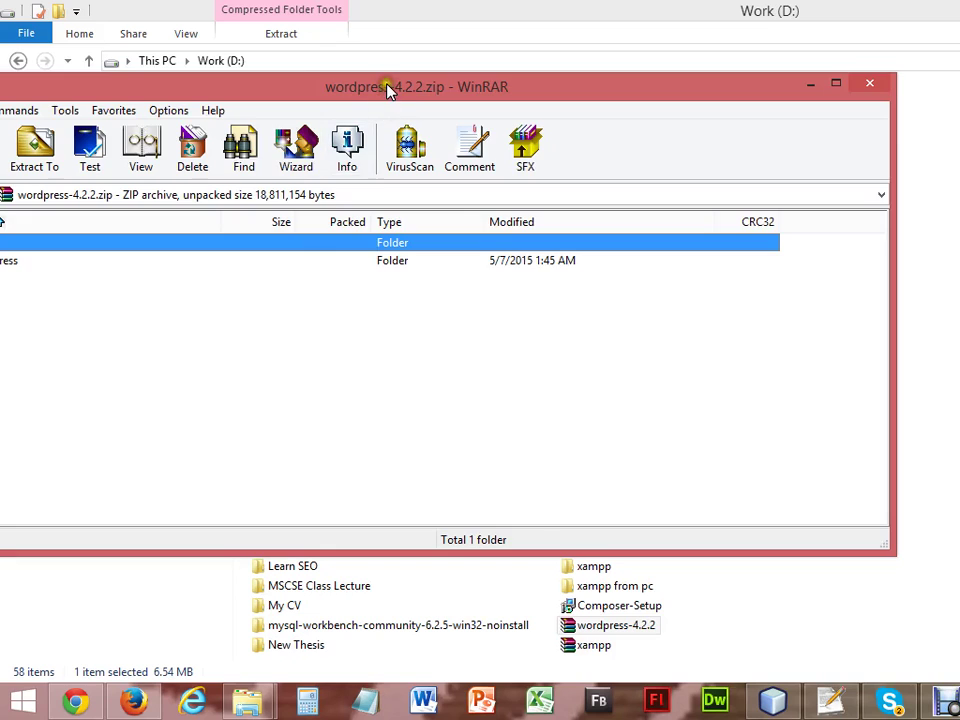
drag(390, 90, 630, 95)
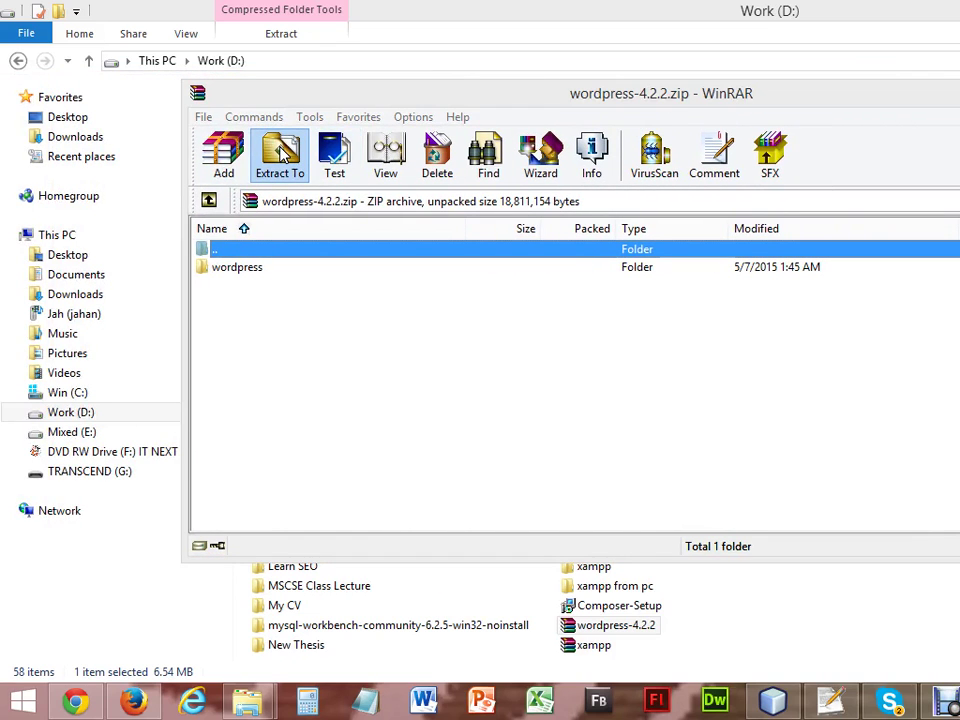
click(282, 150)
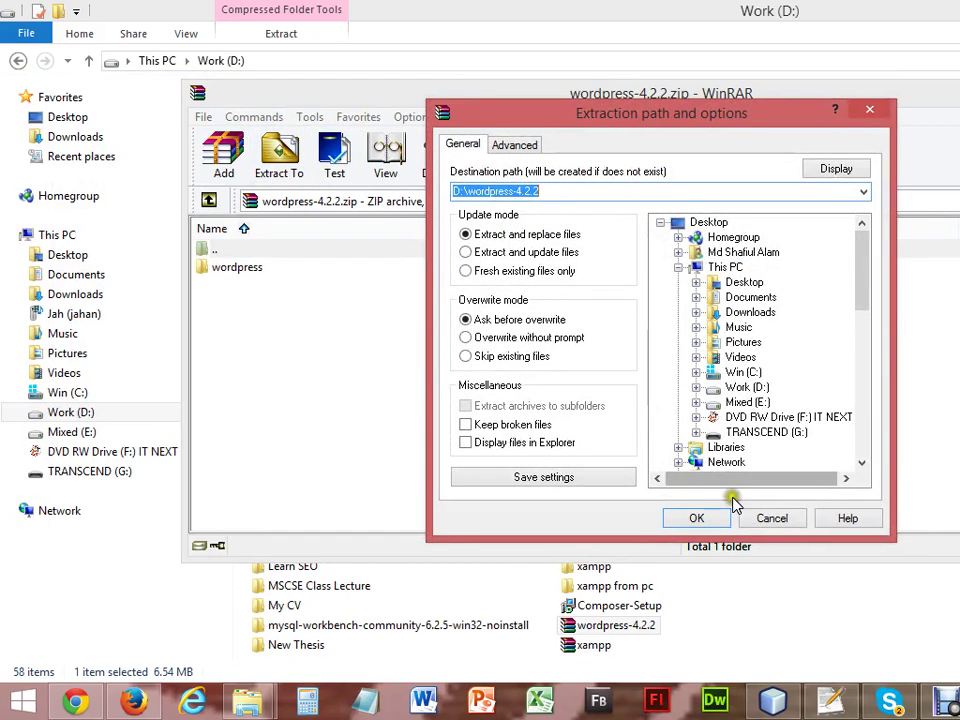
click(700, 518)
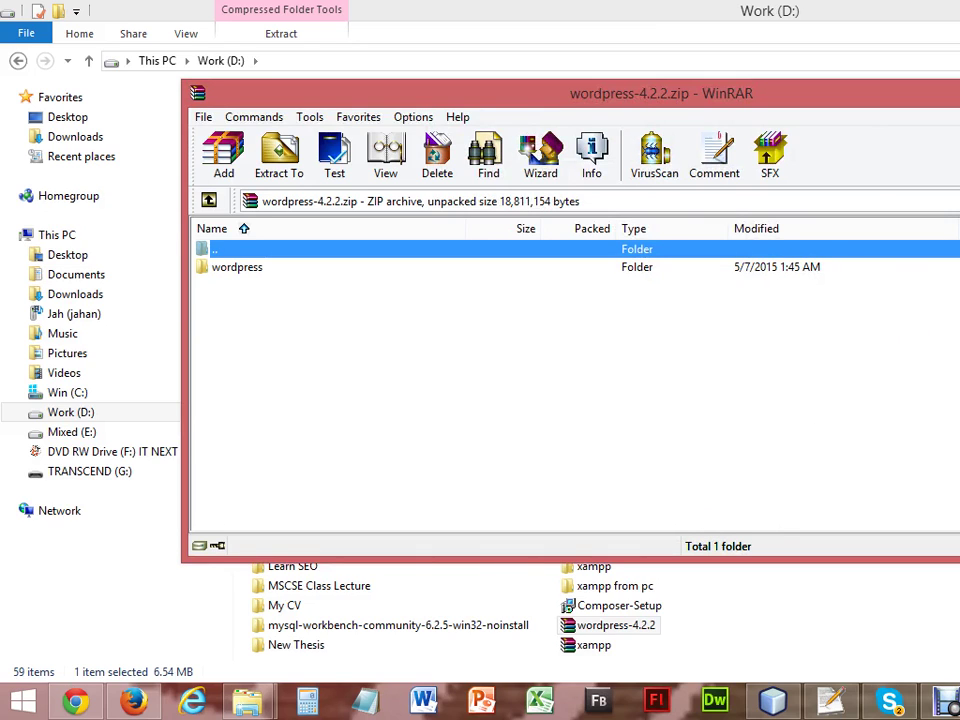
key(alt+F4)
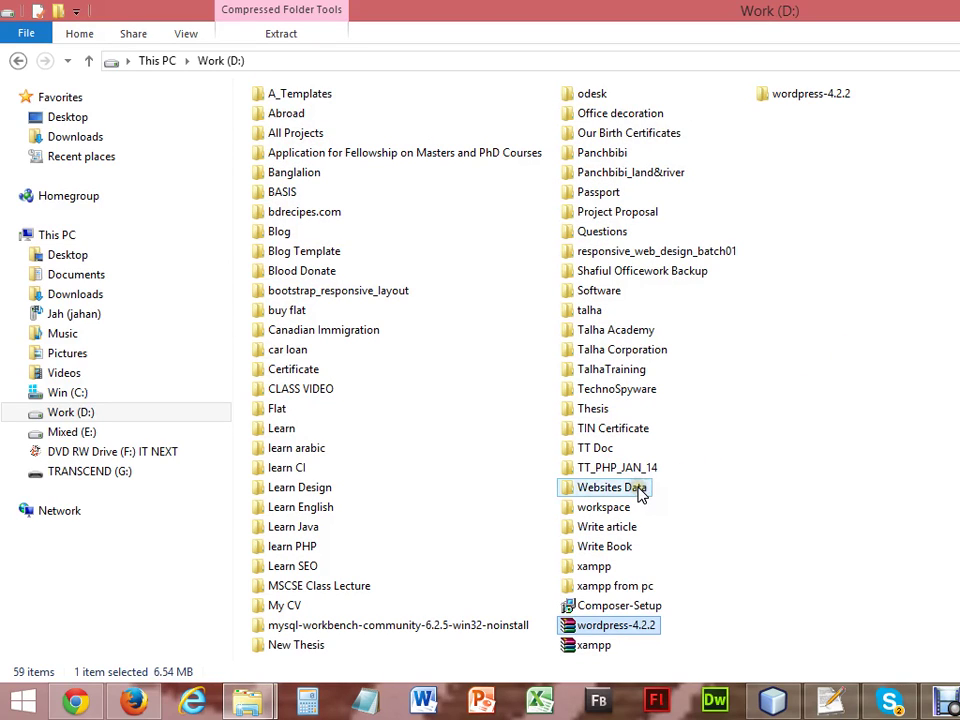
Open the wordpress-4.2.2 folder, look inside its wordpress subfolder, and return.
double_click(816, 96)
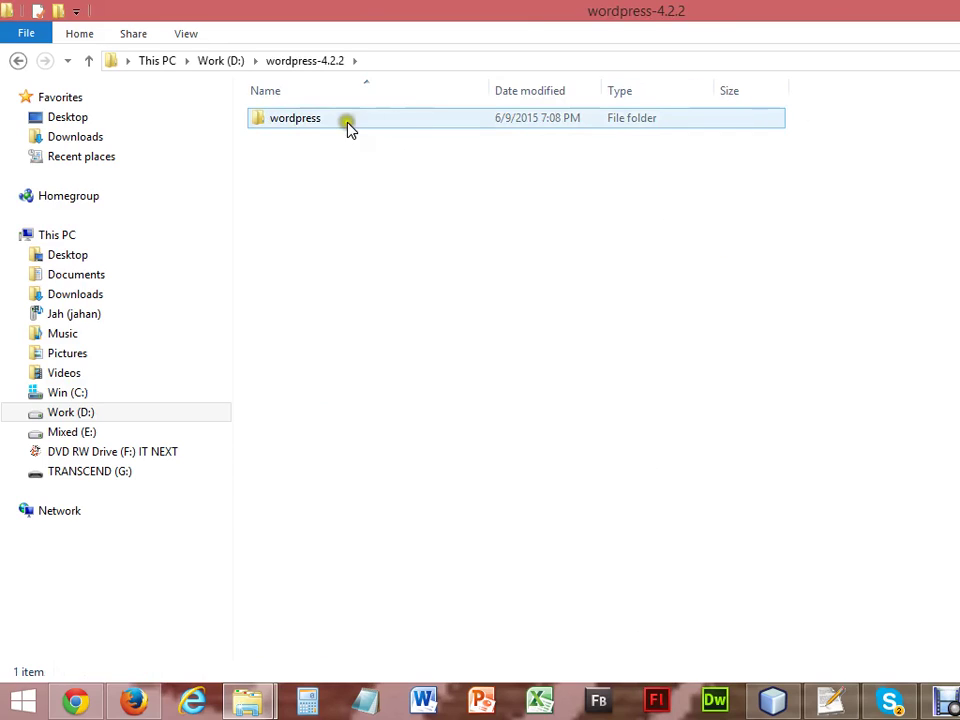
double_click(348, 124)
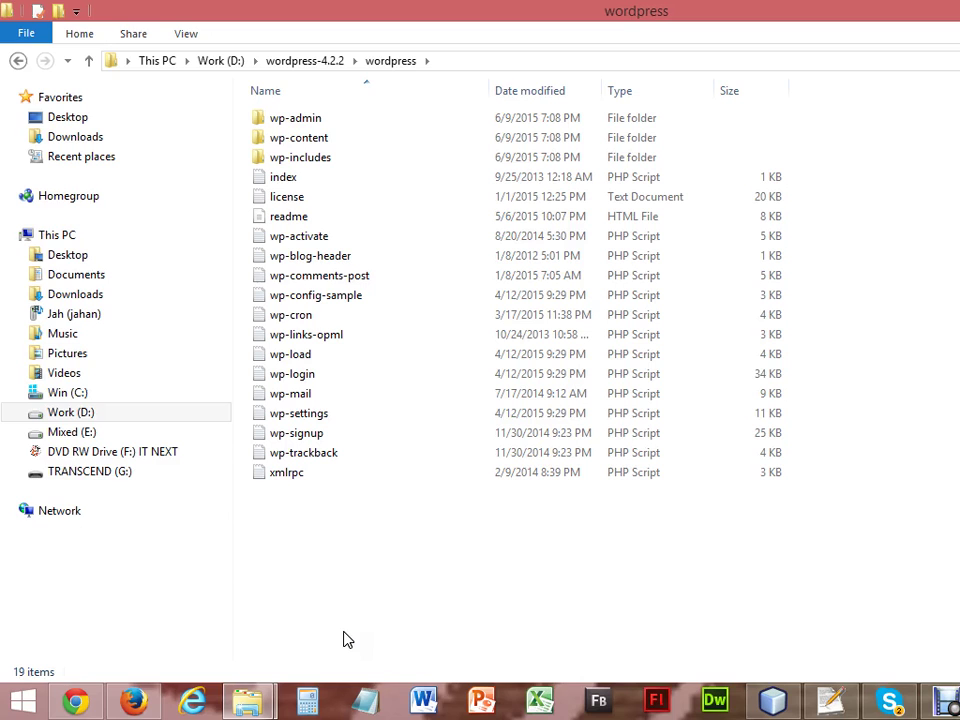
click(293, 62)
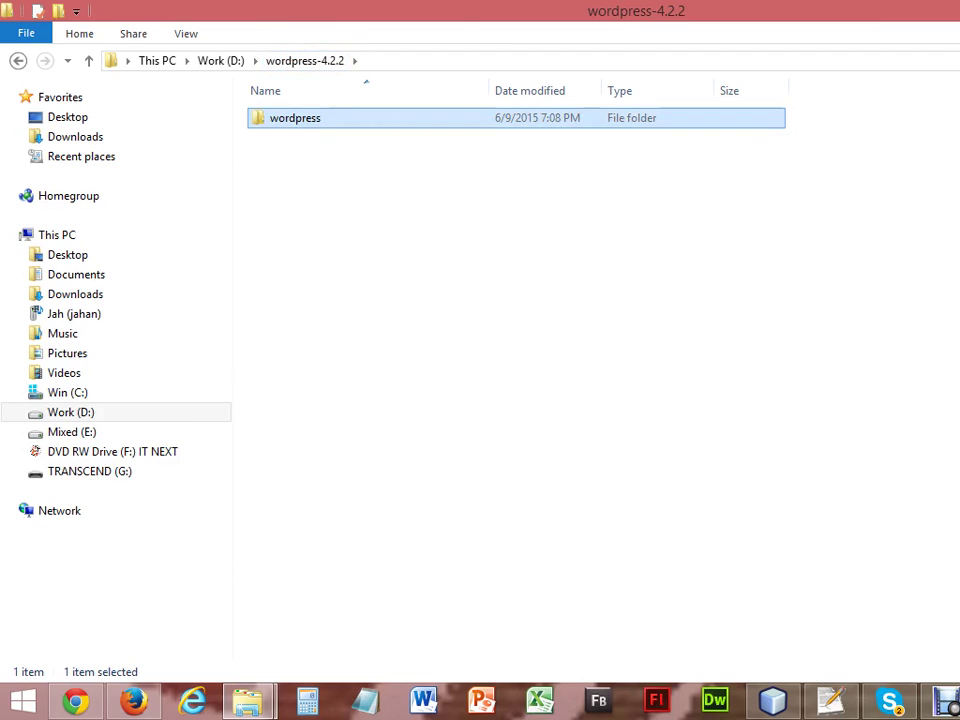
Bring the folder window back, re-enter wordpress-4.2.2 and wordpress from Work (D:), and return to wordpress-4.2.2.
key(alt+Tab)
key(super+d)
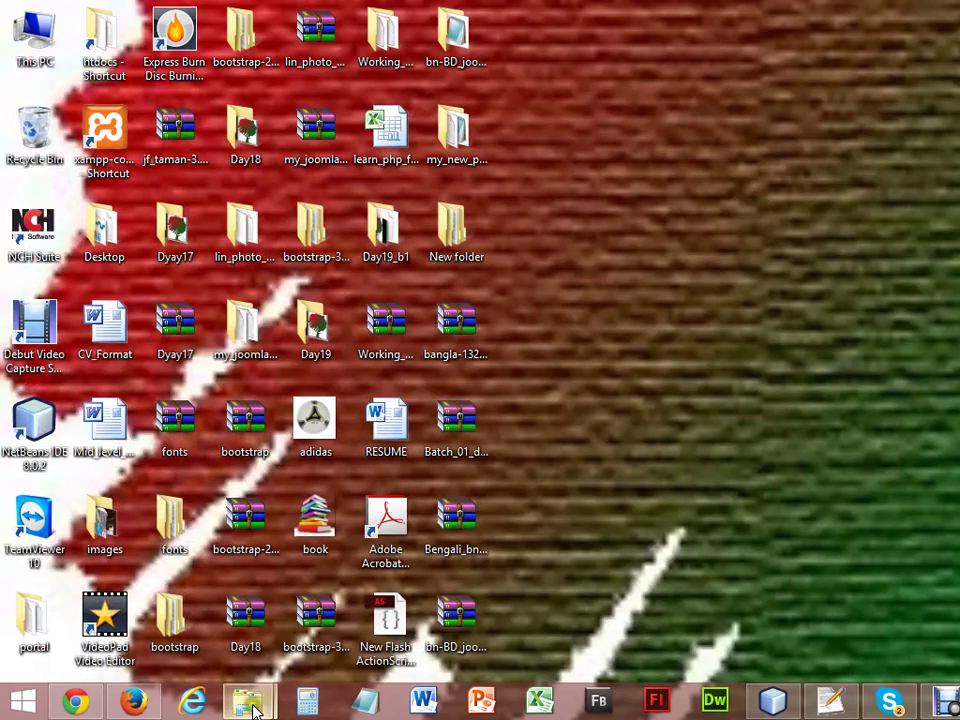
mouse_move(253, 708)
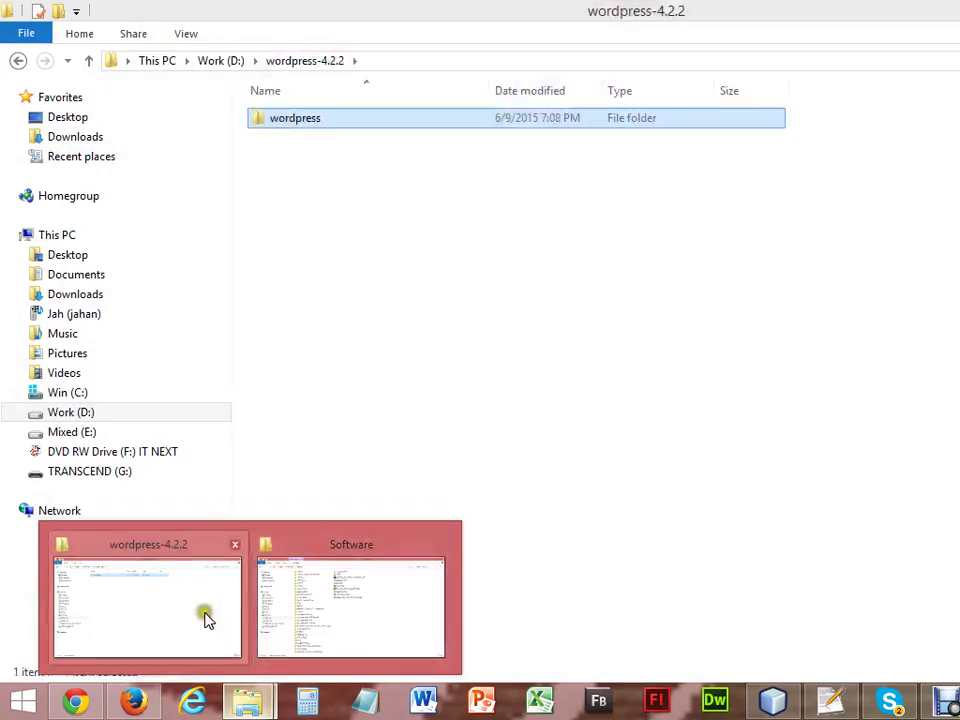
click(205, 618)
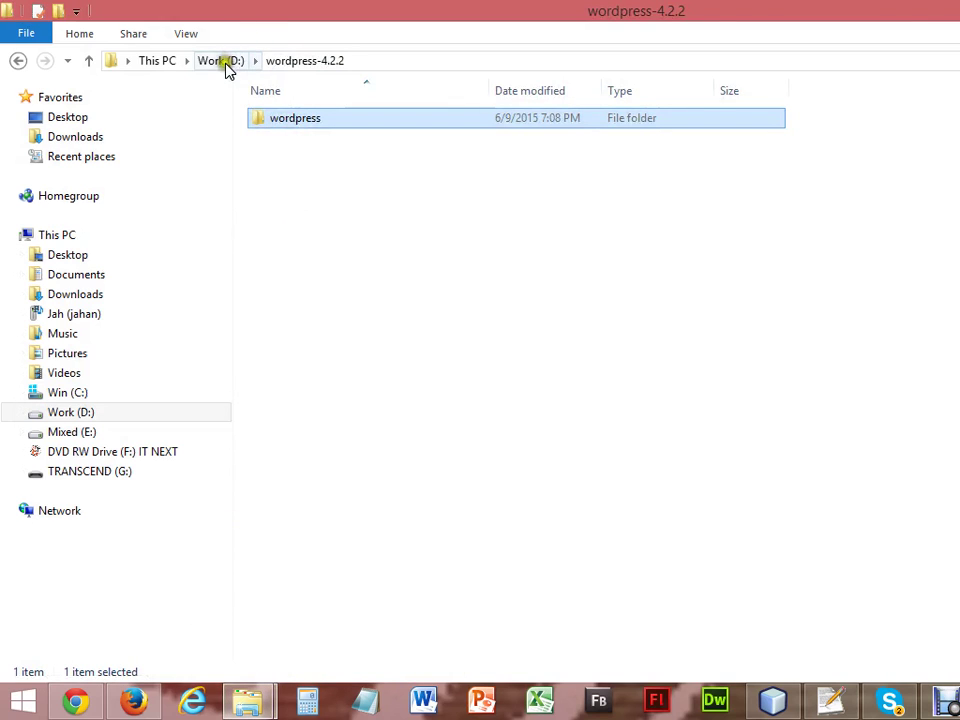
click(219, 64)
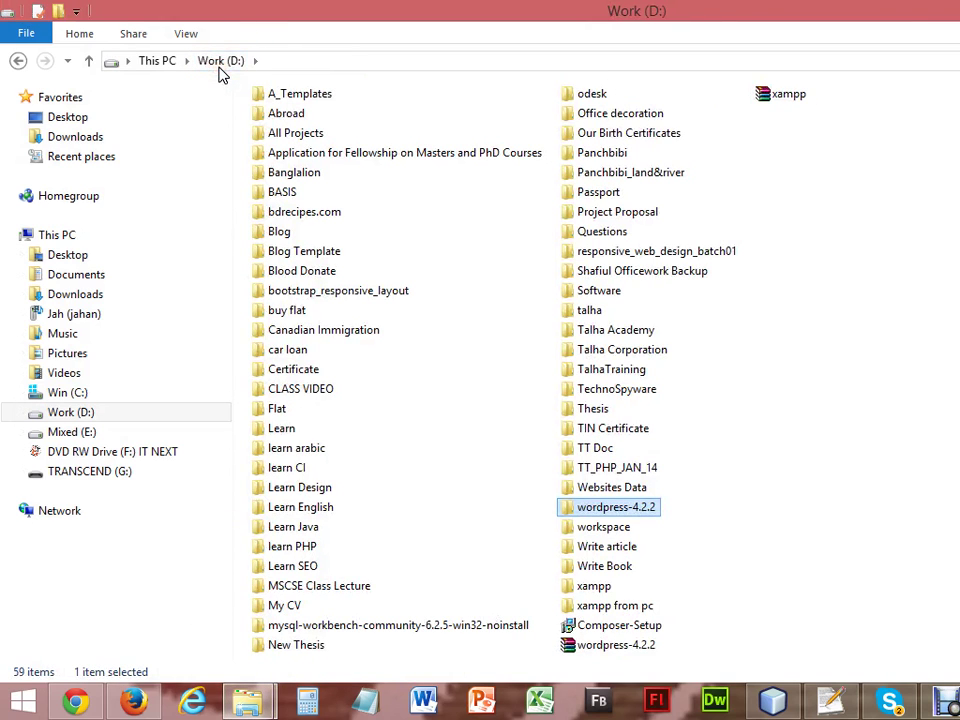
double_click(638, 510)
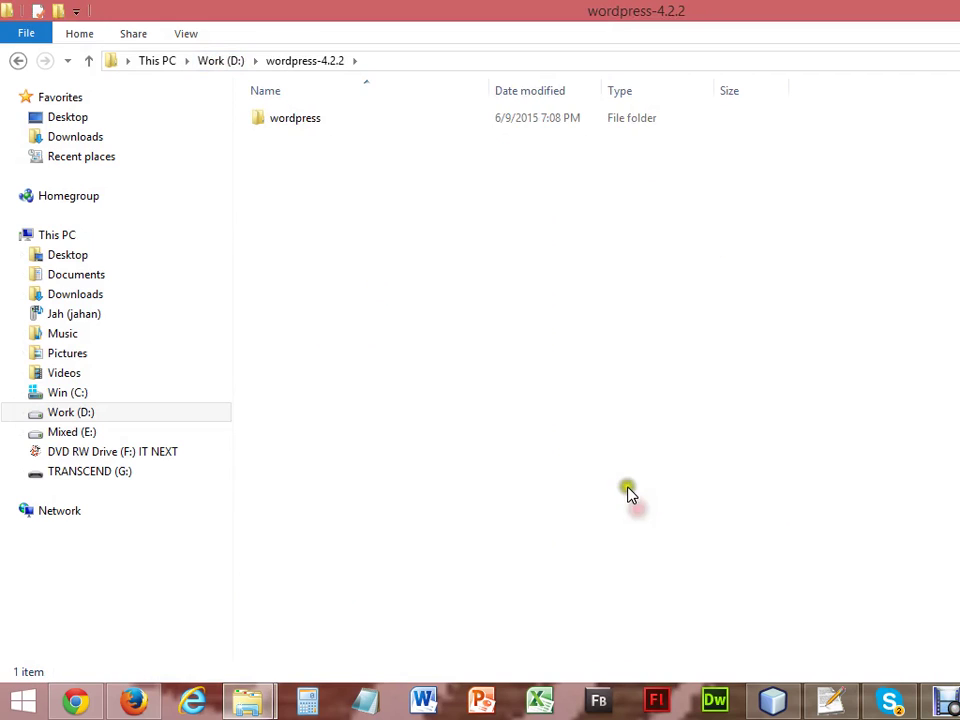
double_click(330, 121)
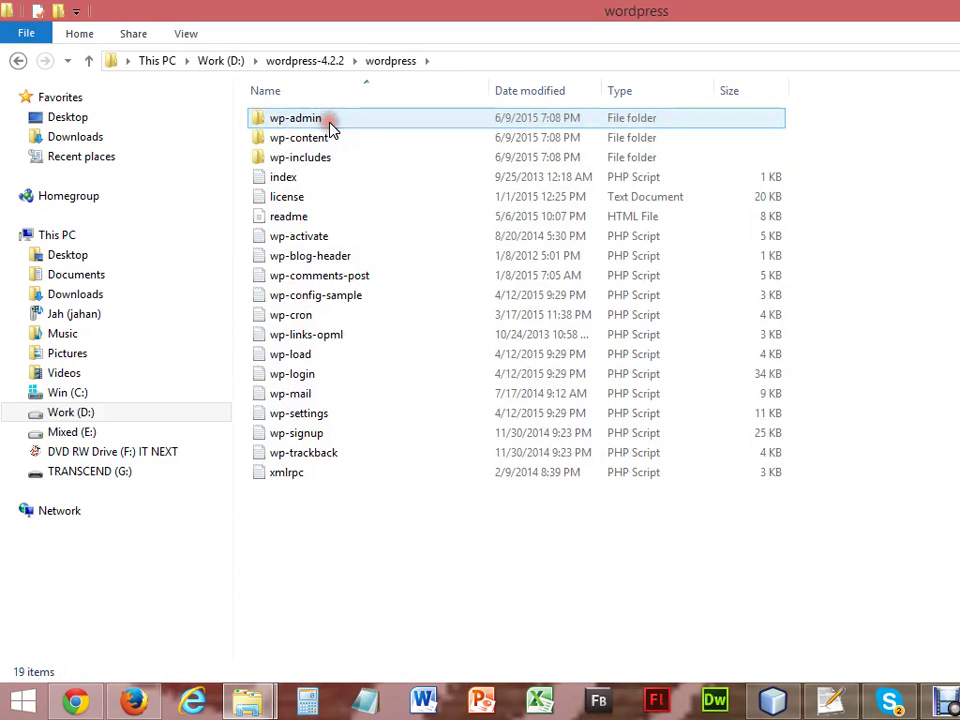
click(316, 61)
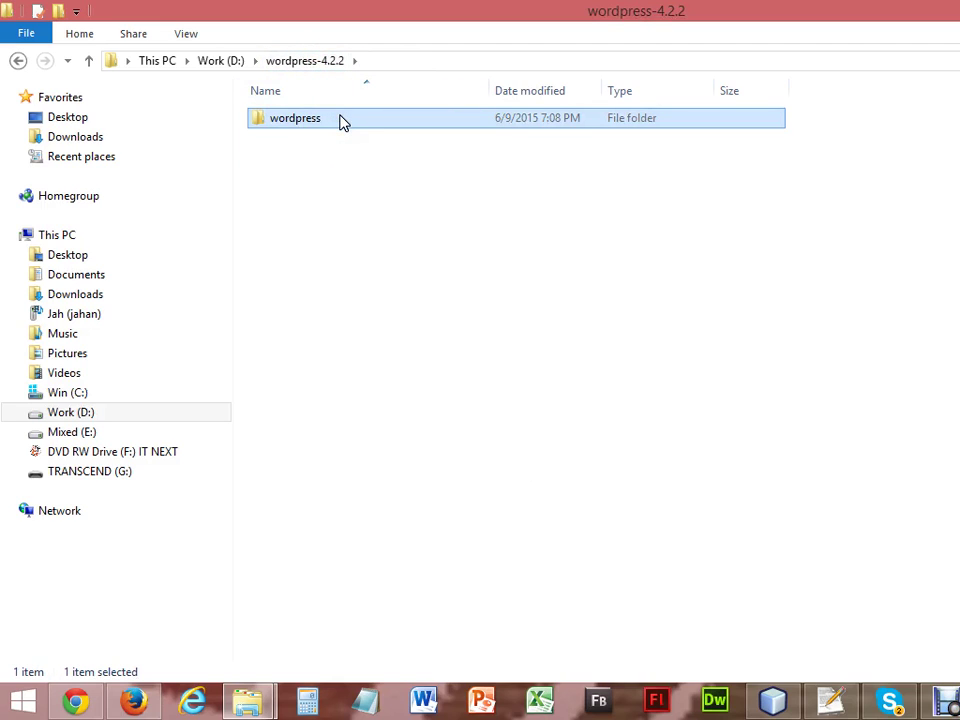
Rename the wordpress folder to wordpress_blog and go back to the Work (D:) drive.
click(340, 121)
click(340, 121)
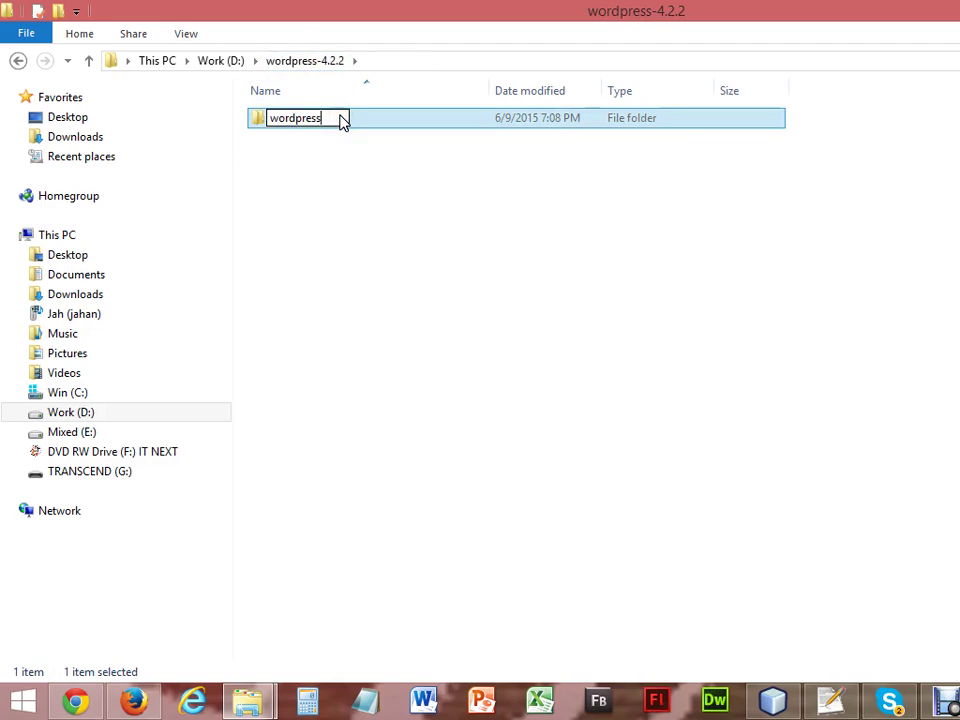
text(_blog)
click(401, 224)
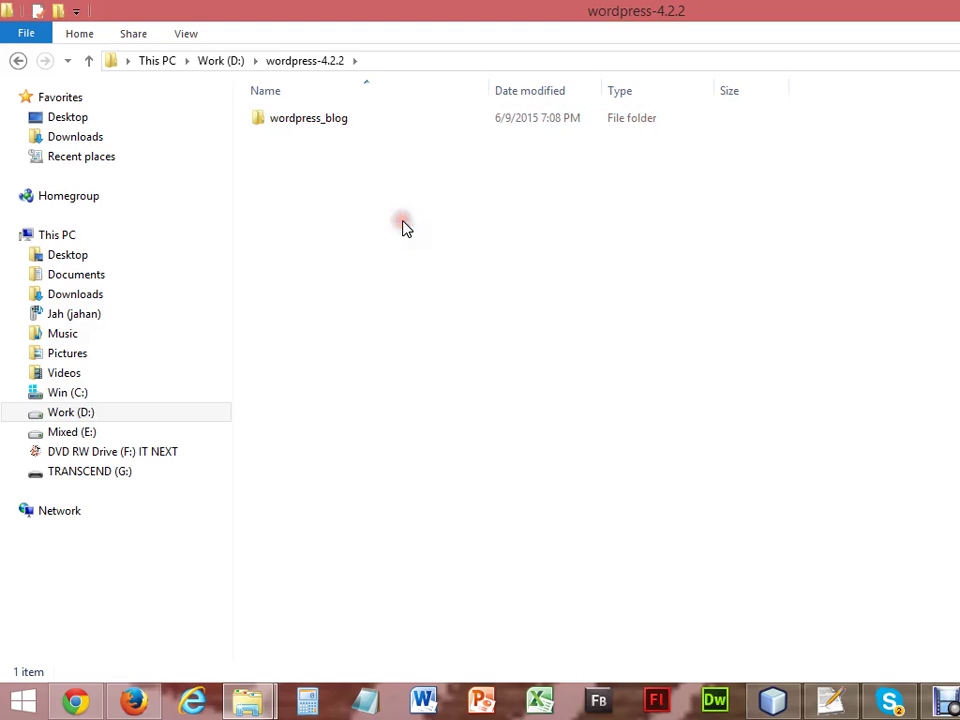
click(360, 133)
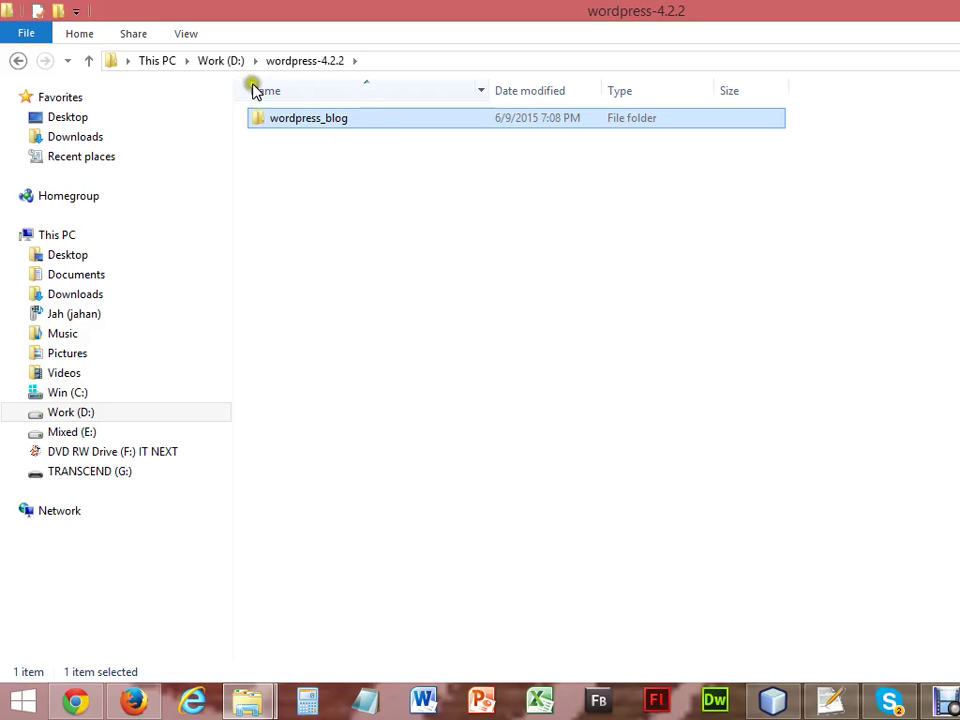
click(229, 64)
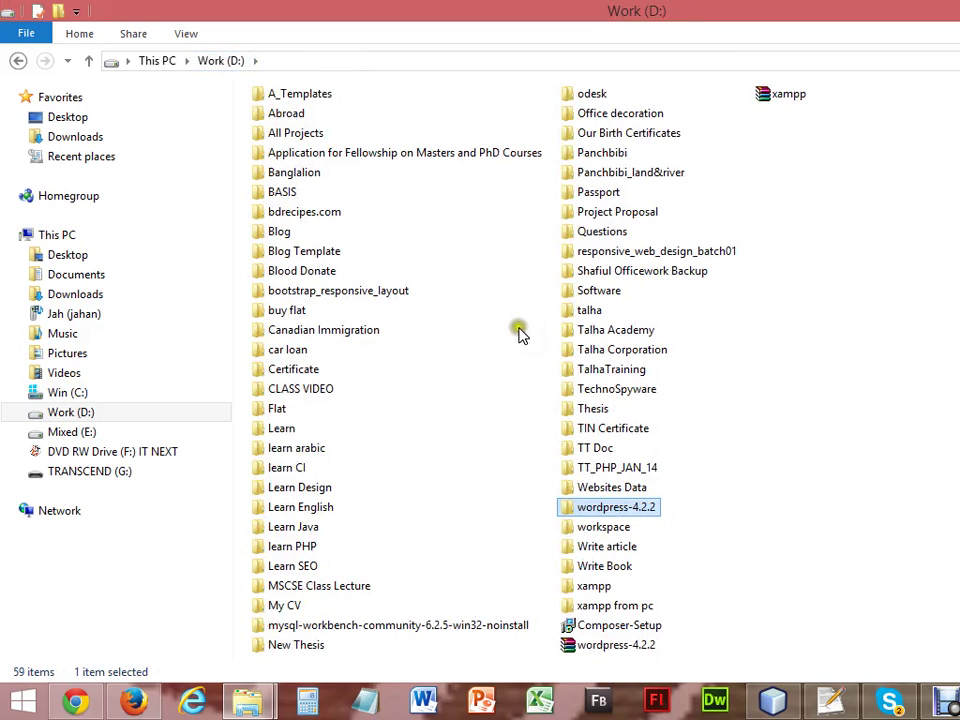
Paste the wordpress_blog folder into xampp\htdocs on Work (D:).
click(594, 586)
double_click(594, 586)
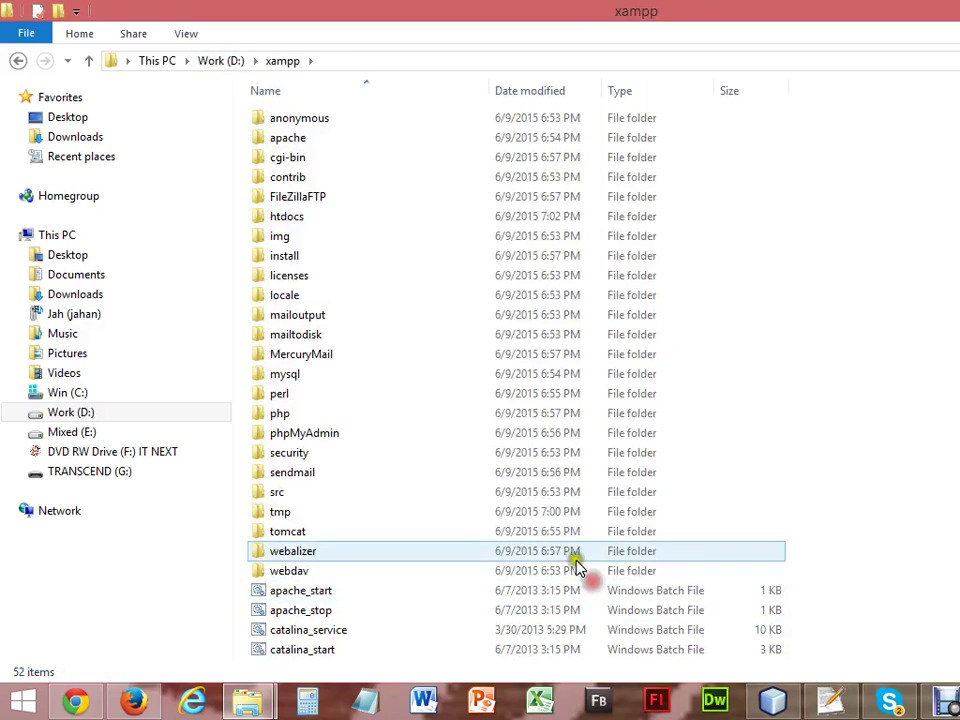
double_click(343, 221)
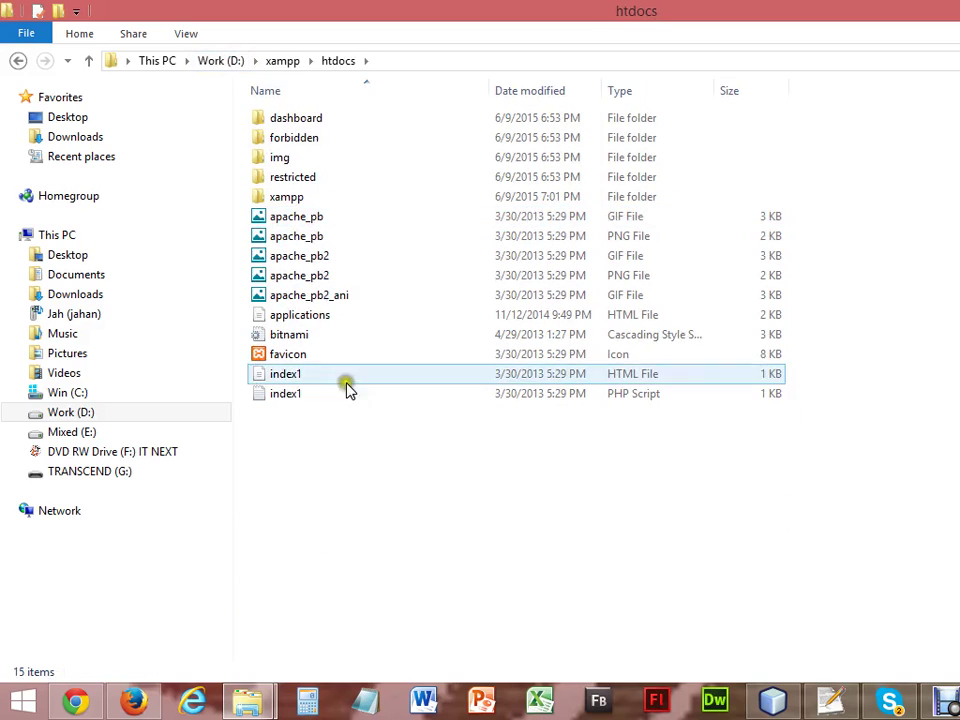
right_click(354, 470)
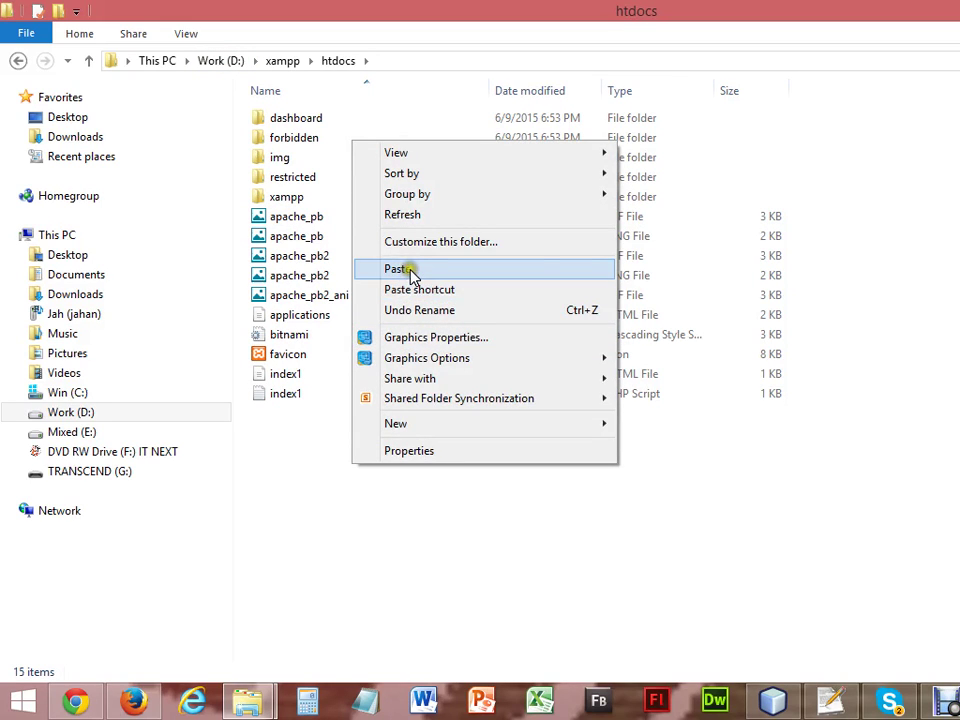
click(405, 269)
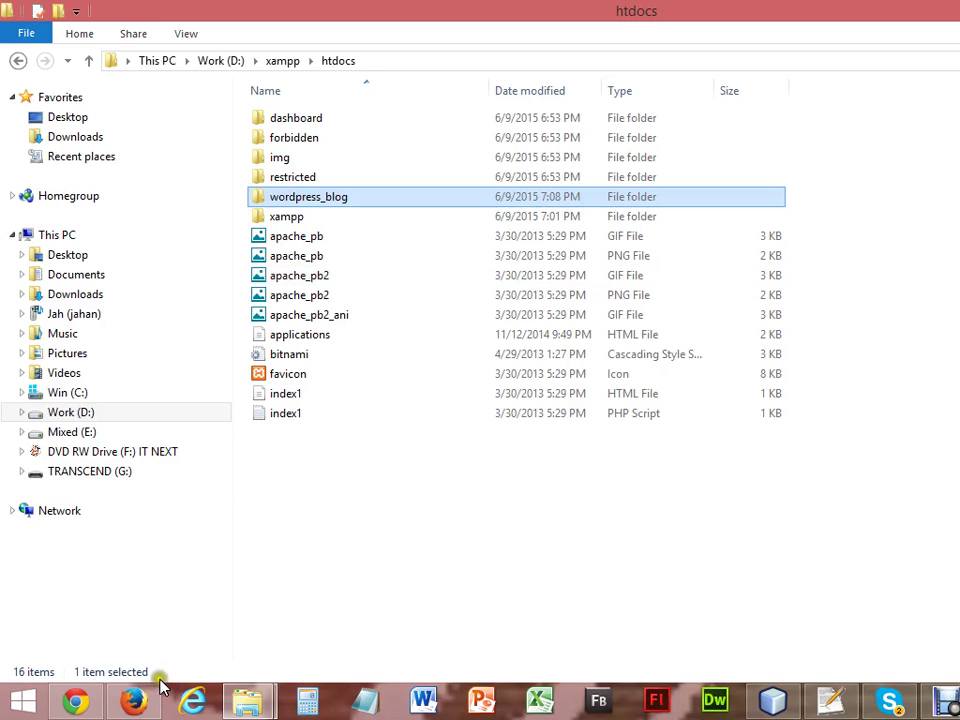
In Firefox, reload the localhost Index of / page and follow the wordpress_blog/ link.
click(138, 700)
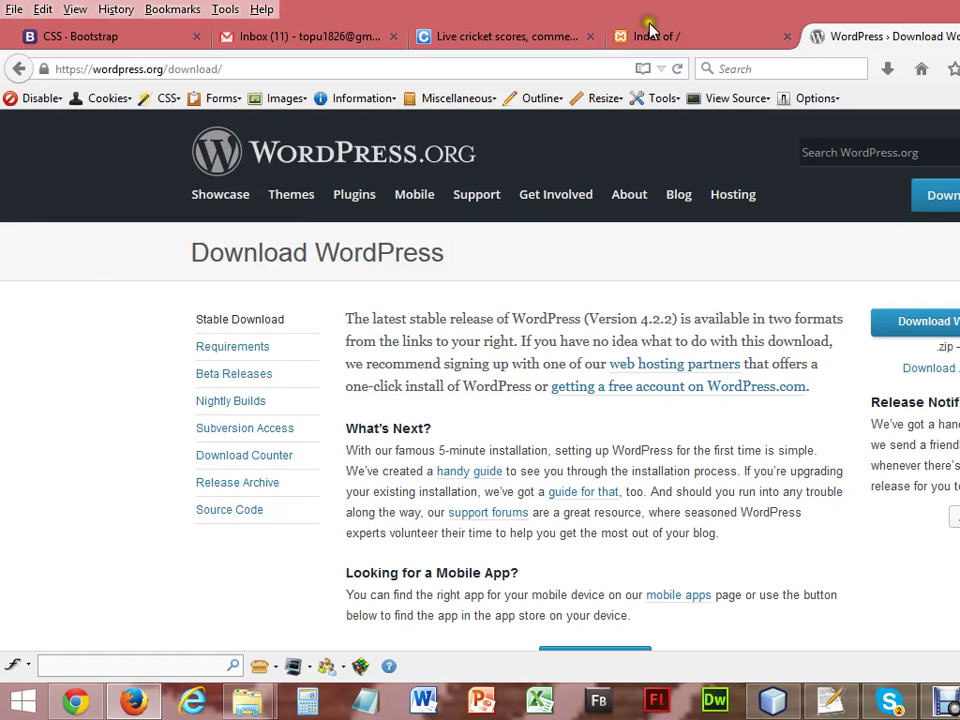
click(684, 36)
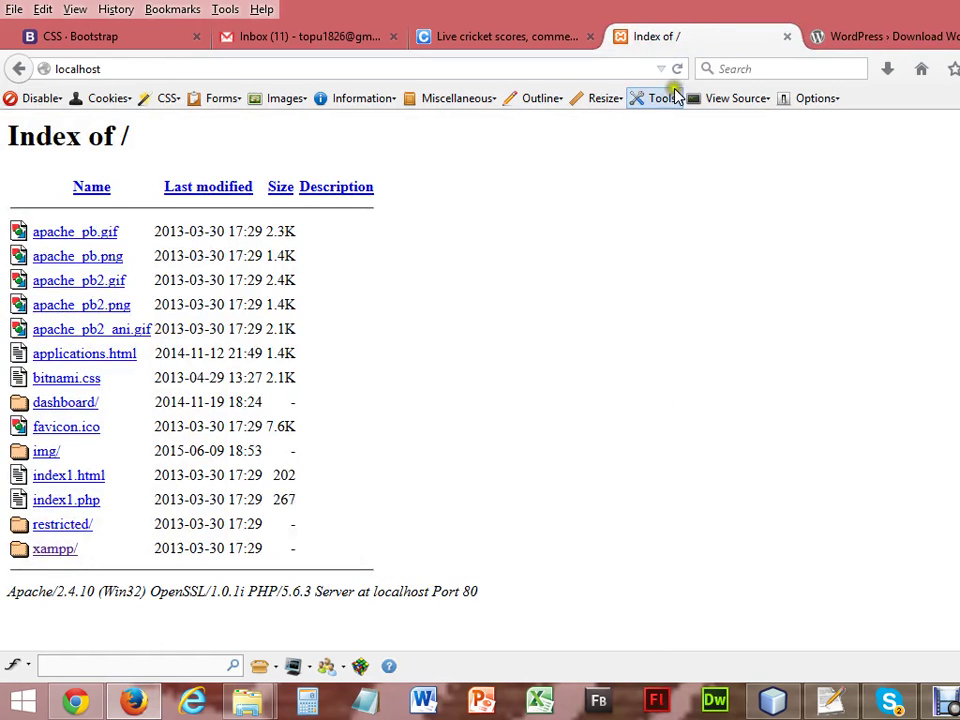
click(678, 69)
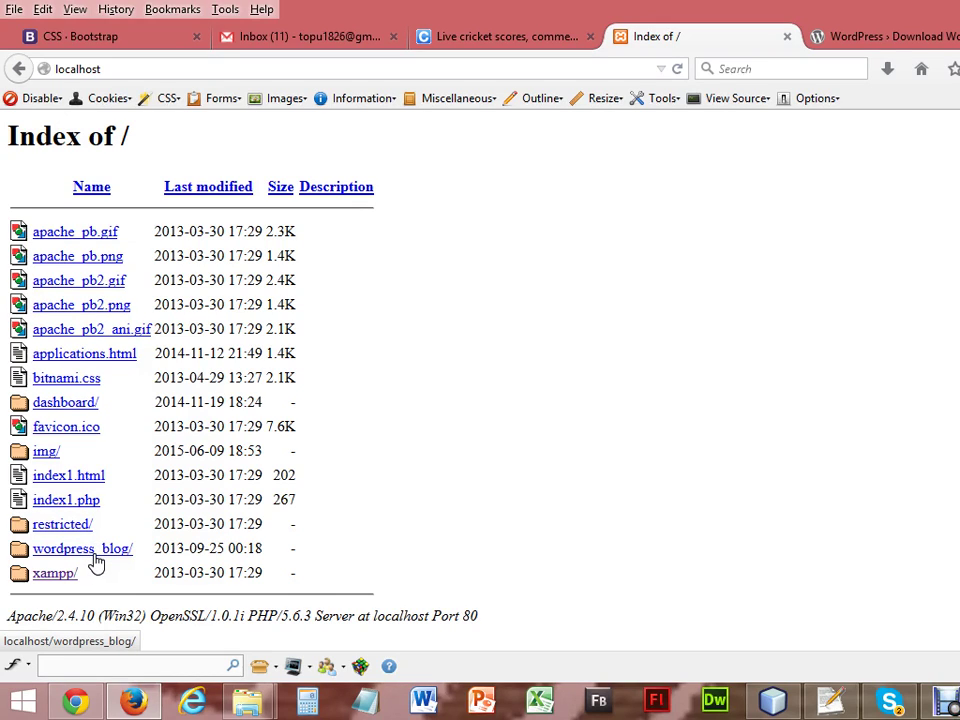
click(93, 558)
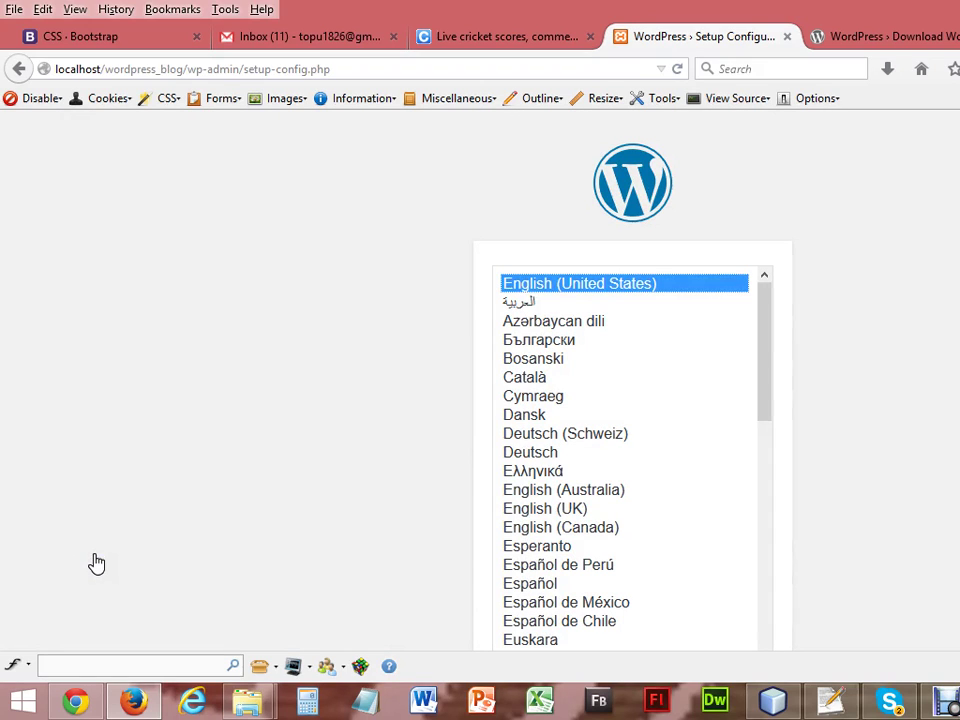
Continue with English (United States) to the database-details welcome page, opening a spare blank tab.
scroll(850, 450, down, 1)
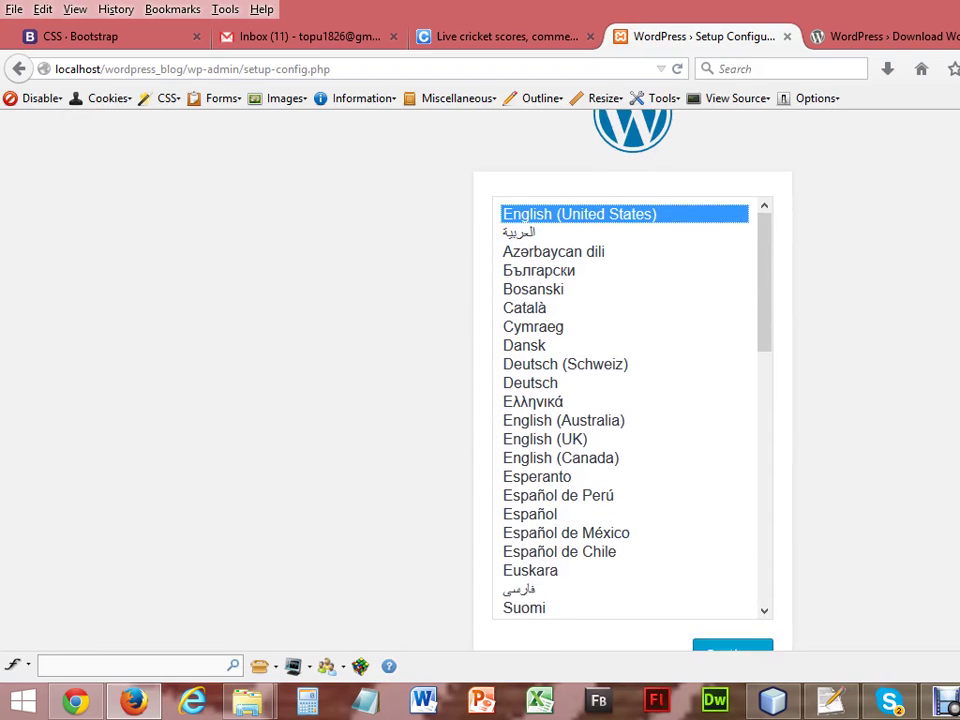
scroll(480, 380, down, 1)
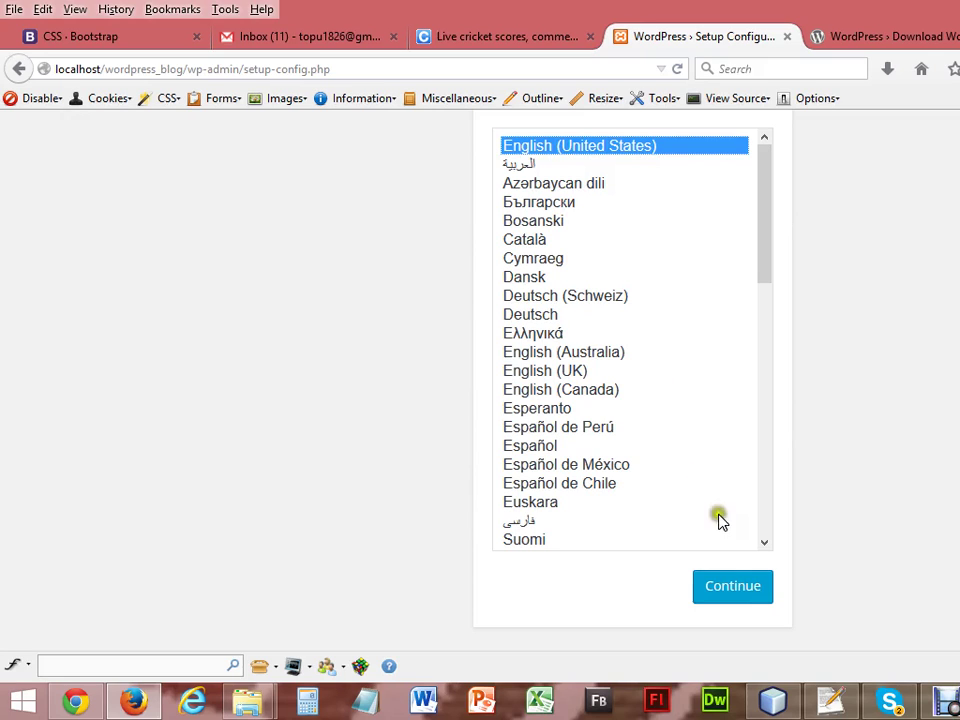
click(735, 588)
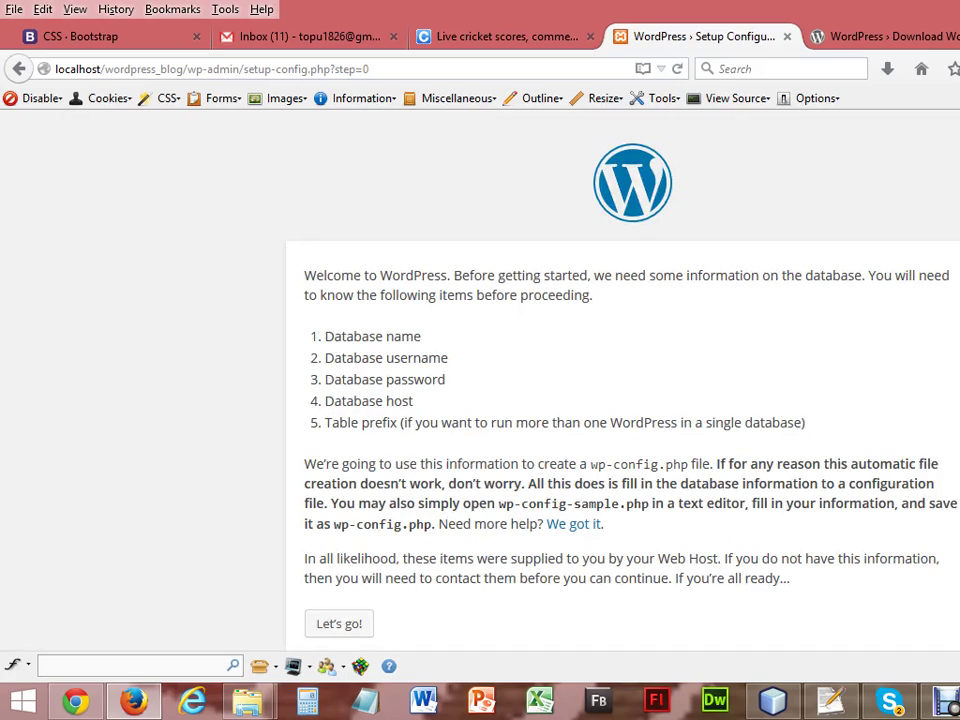
scroll(622, 400, down, 1)
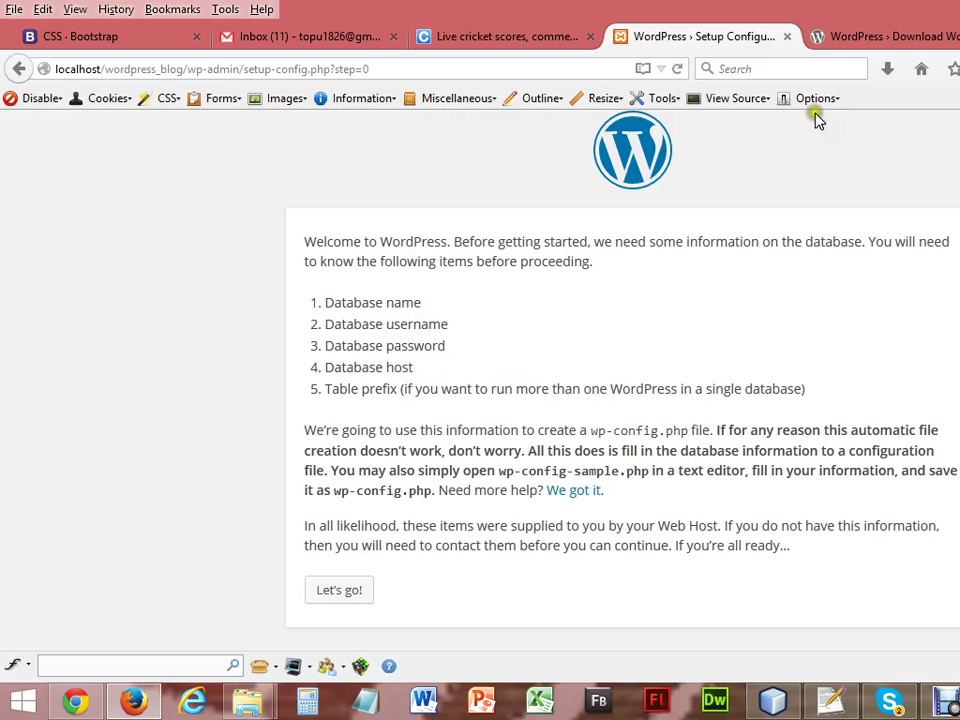
click(866, 40)
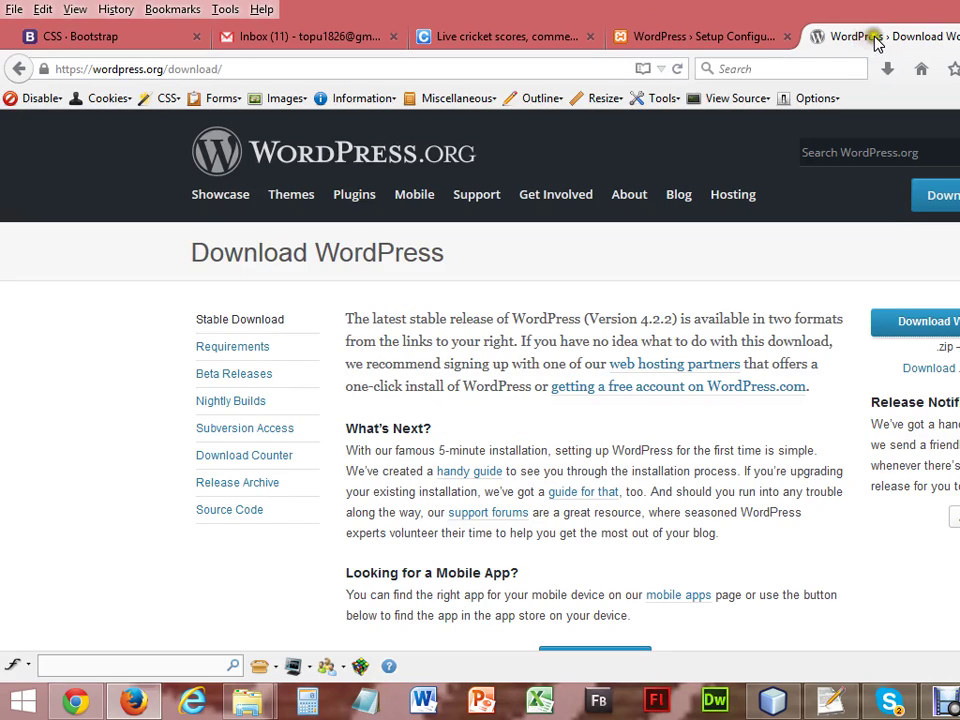
key(ctrl+t)
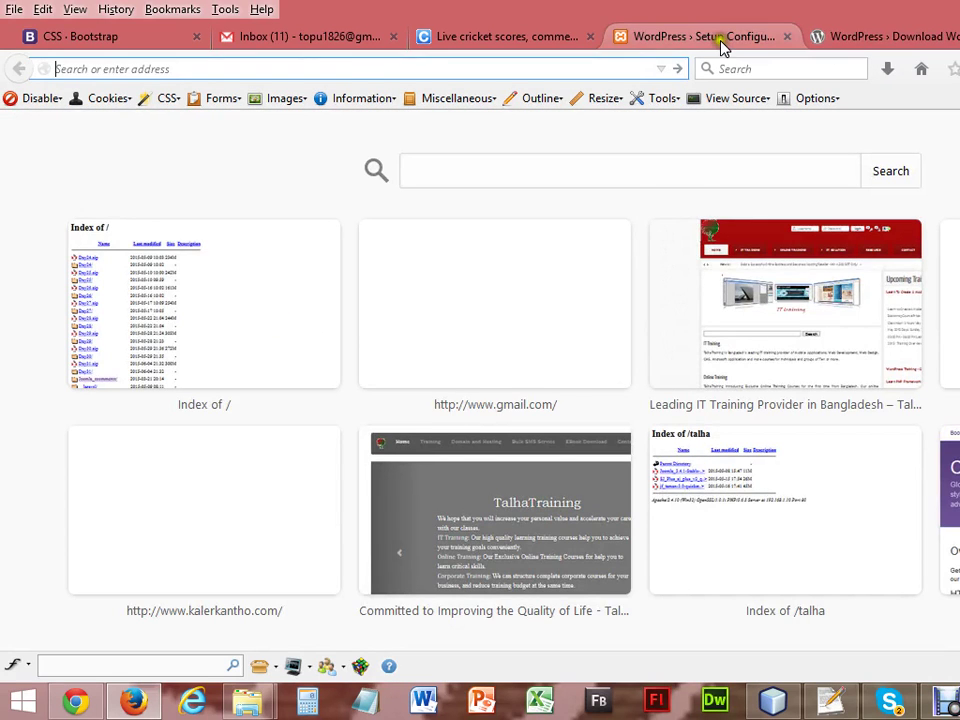
click(720, 40)
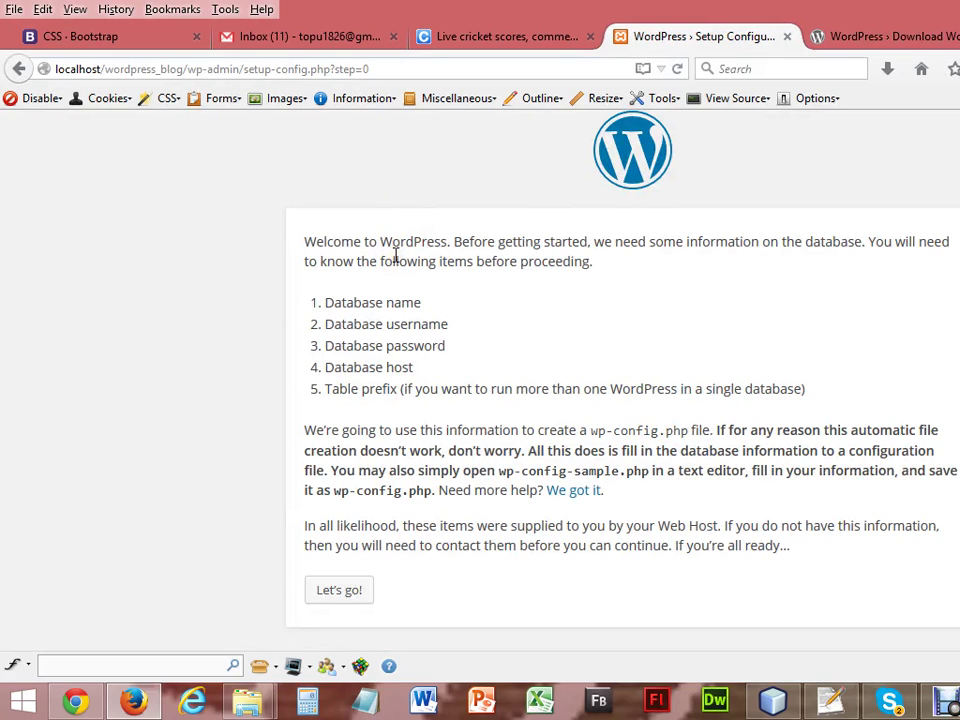
In a new tab, load localhost/phpmyadmin/ using the address-bar suggestions.
key(ctrl+t)
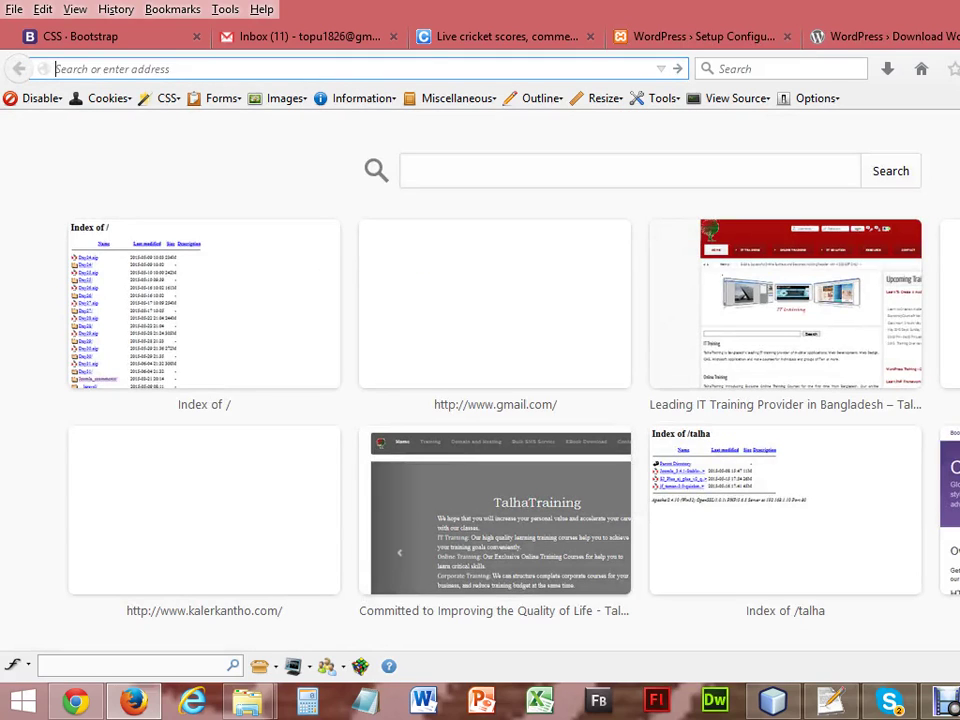
text(localhost/)
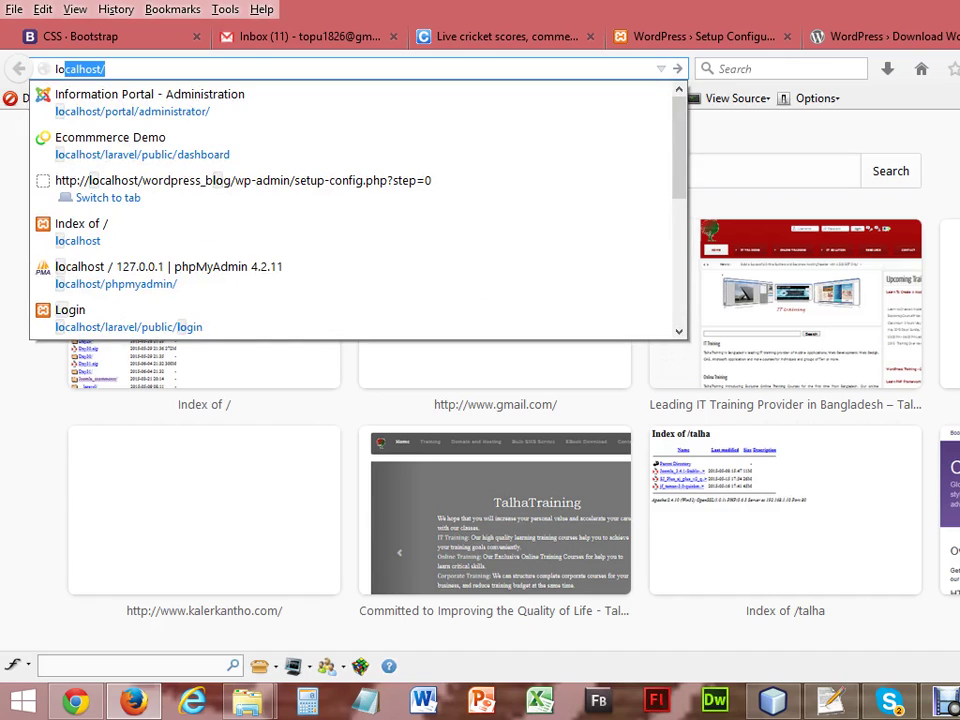
key(Return)
text(php)
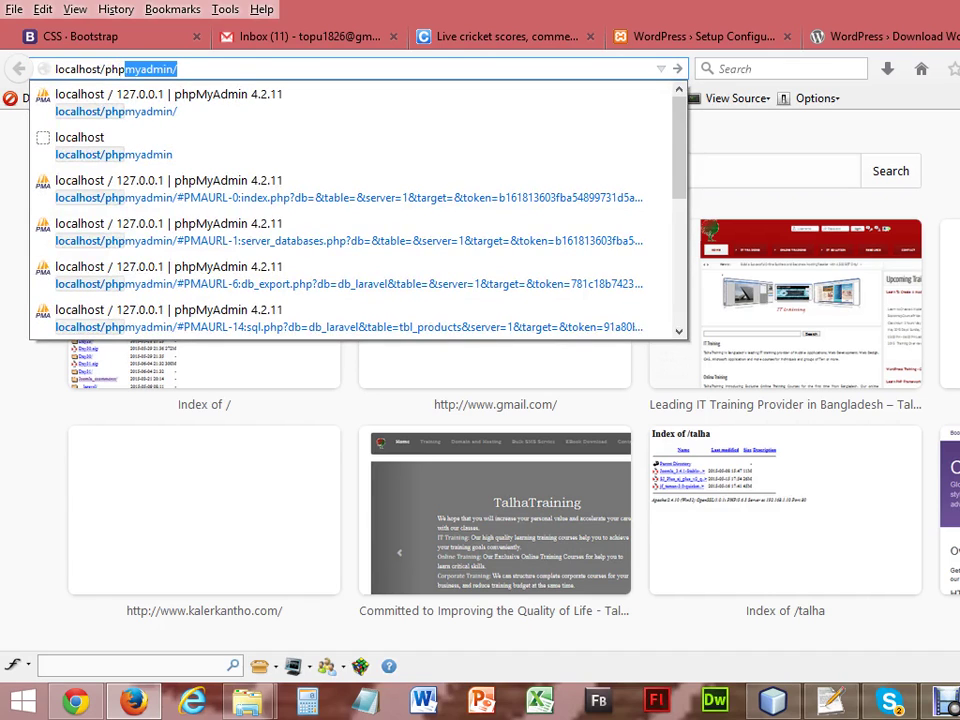
key(Return)
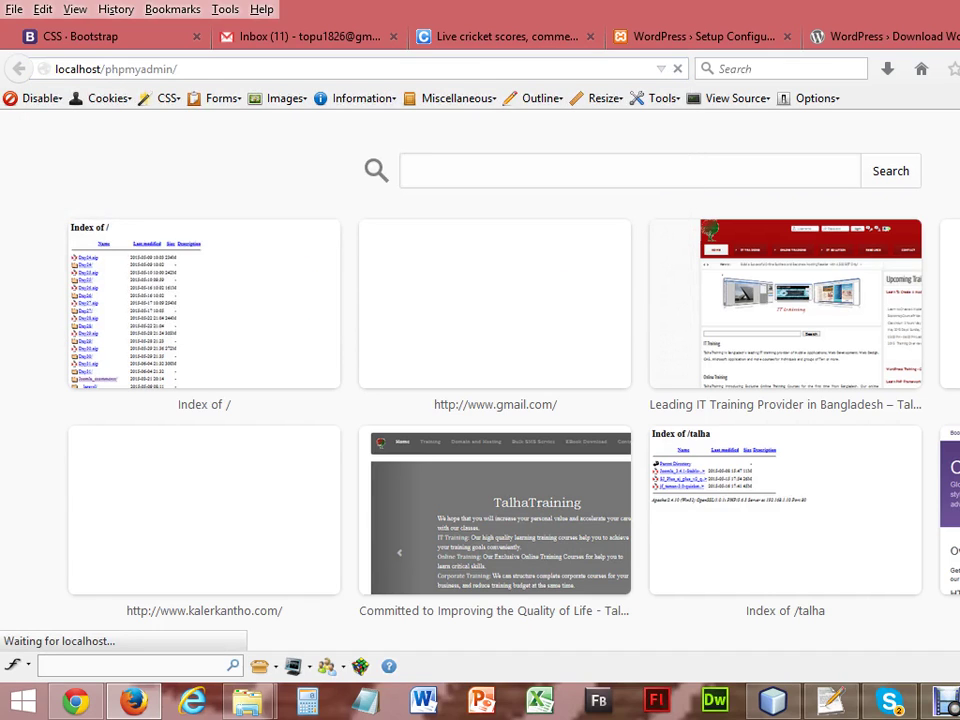
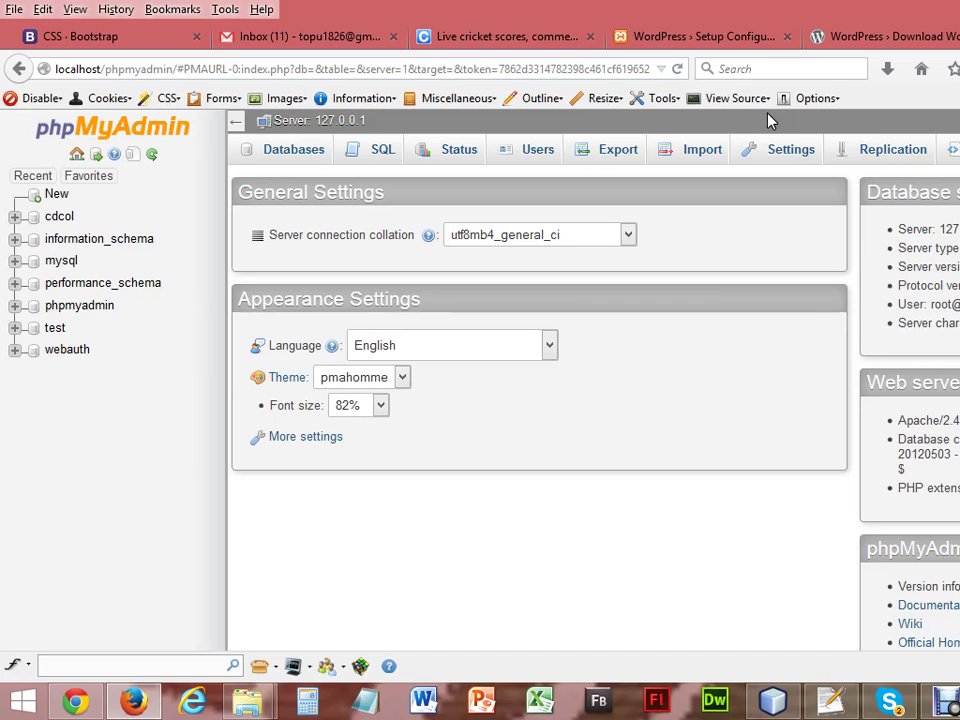
Open phpMyAdmin's Databases list and enter db_wordpress_blog as the new database name.
click(655, 37)
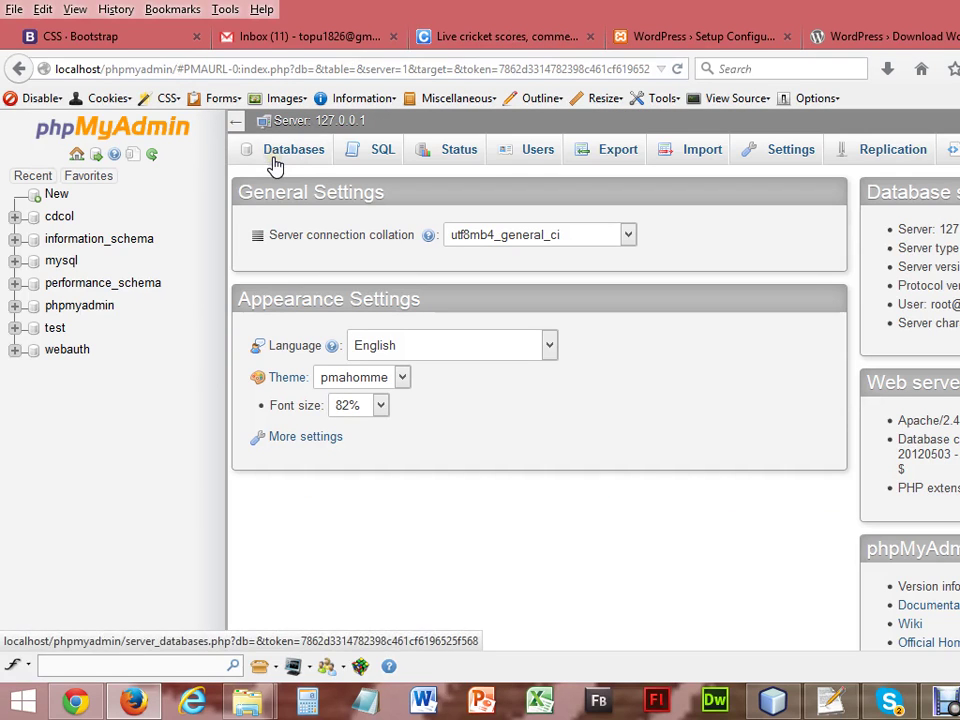
click(308, 148)
click(302, 152)
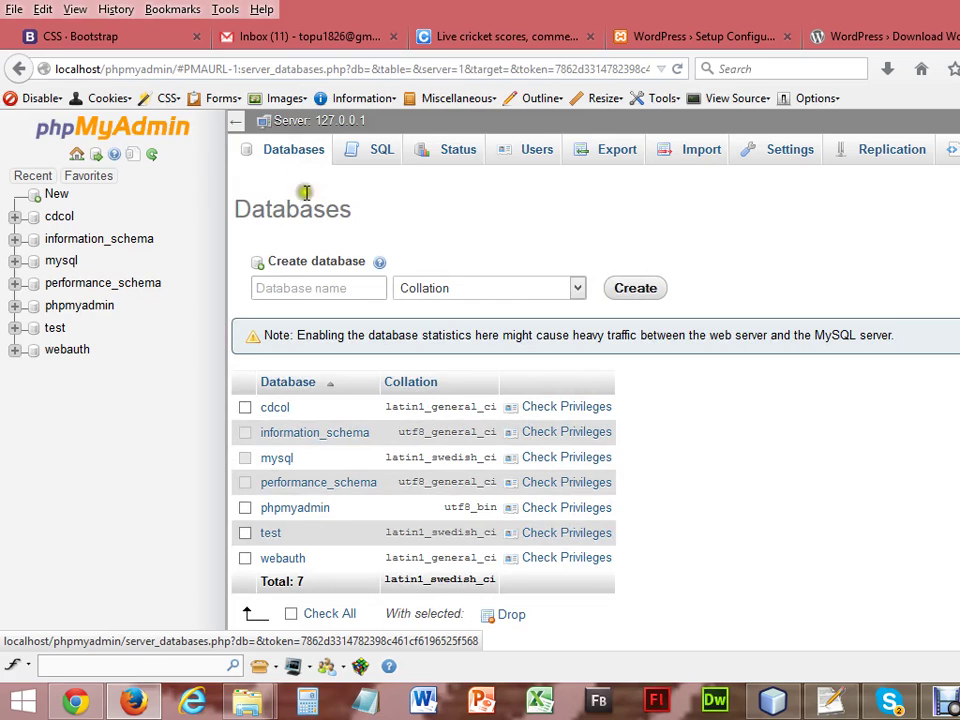
click(325, 290)
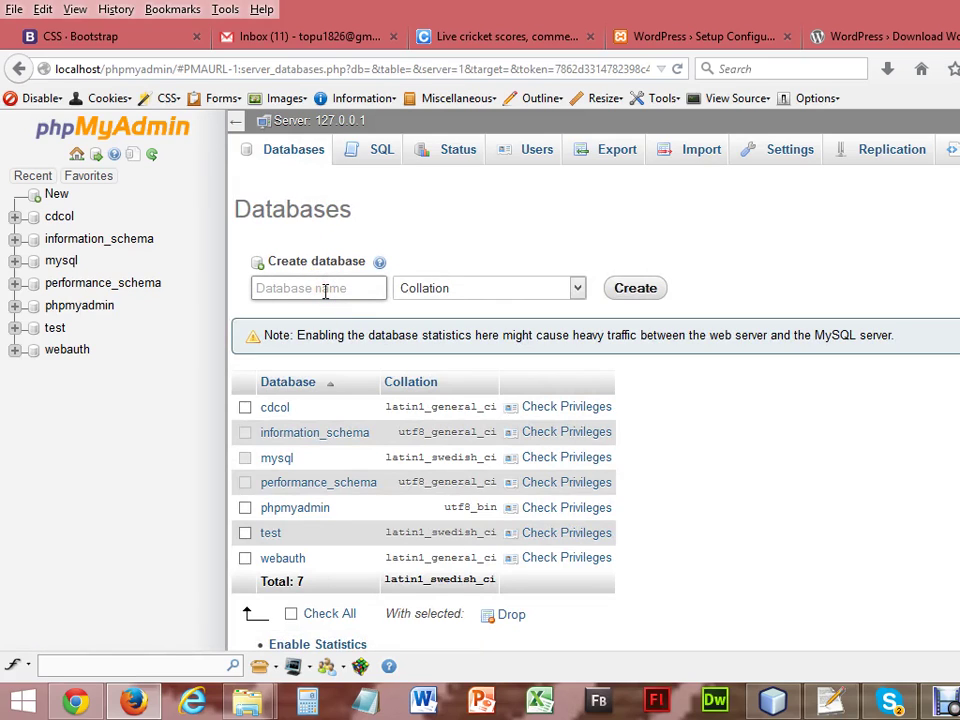
text(db_)
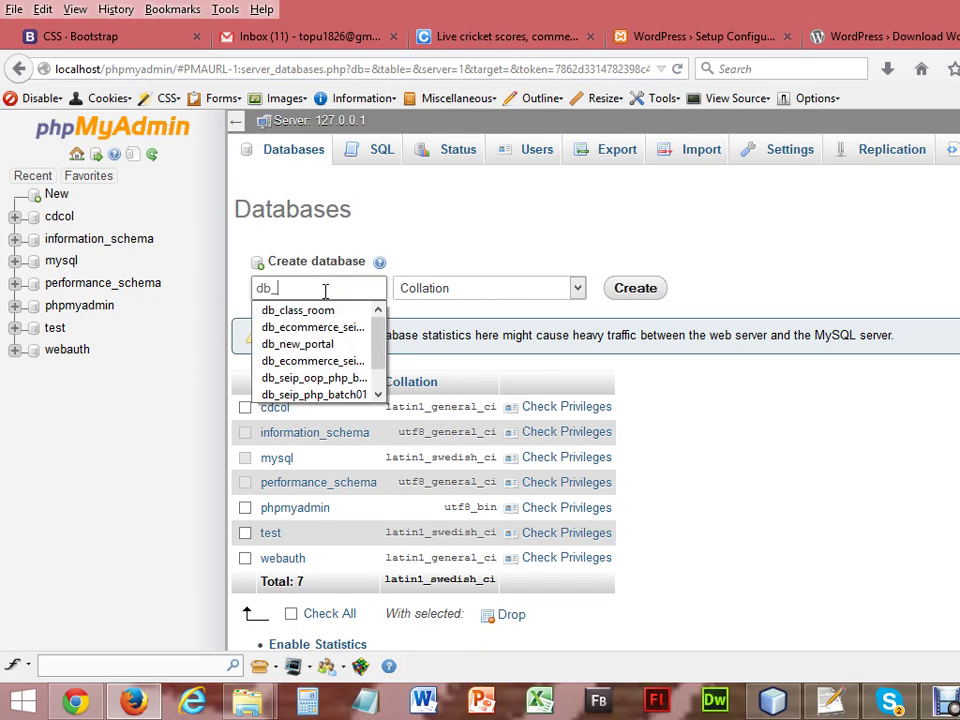
text(wordpr)
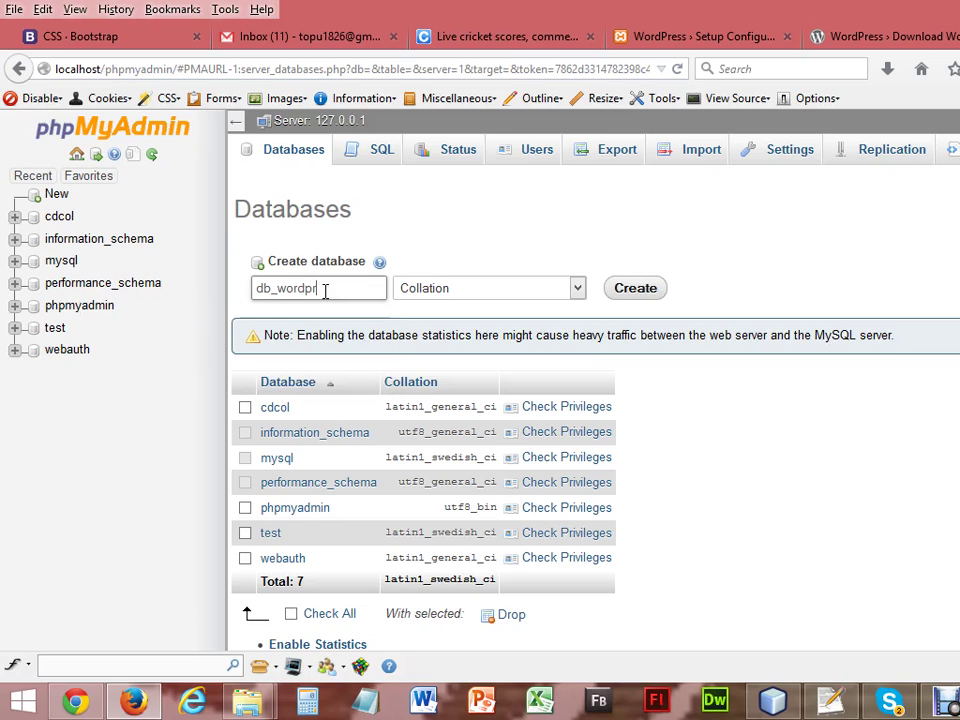
text(ess_blog)
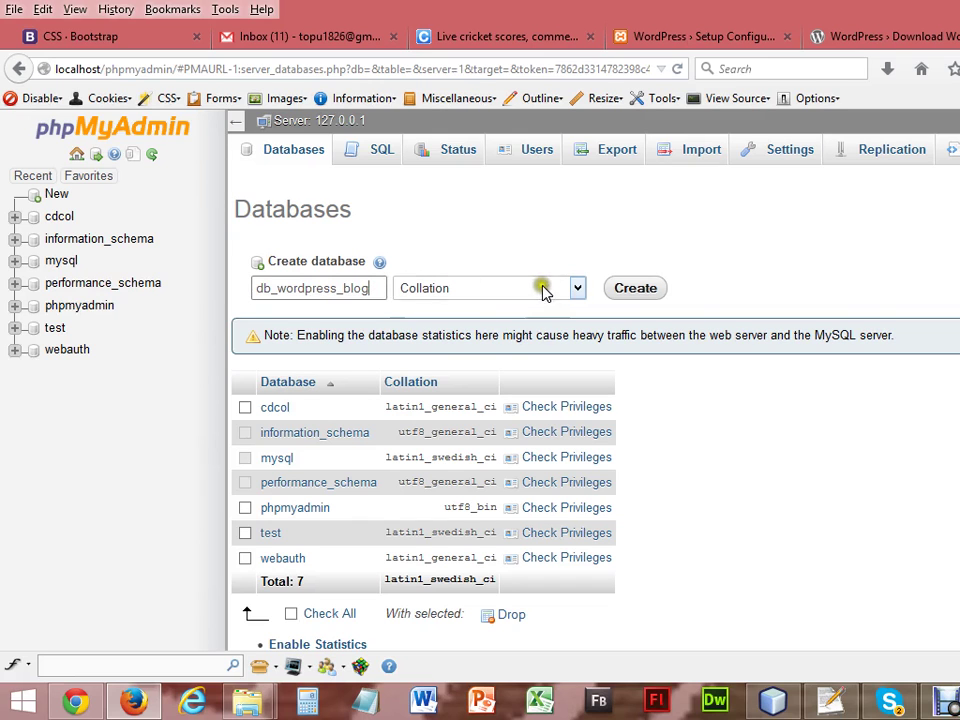
Choose utf8_general_ci from the Collation list for the new database.
click(577, 288)
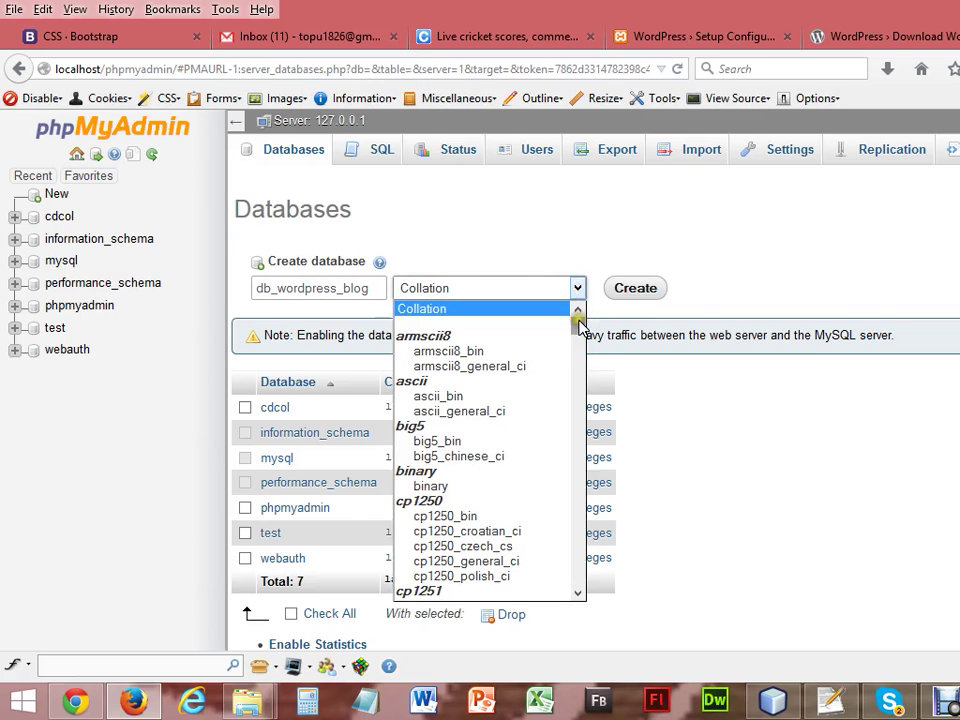
drag(578, 320, 577, 532)
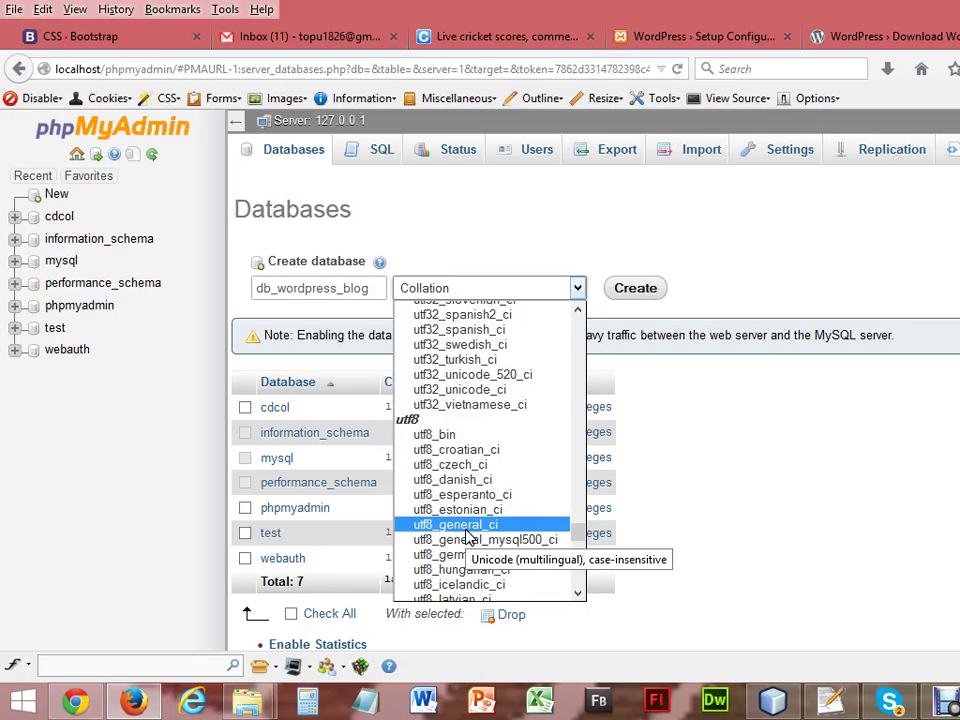
click(577, 288)
drag(575, 318, 577, 543)
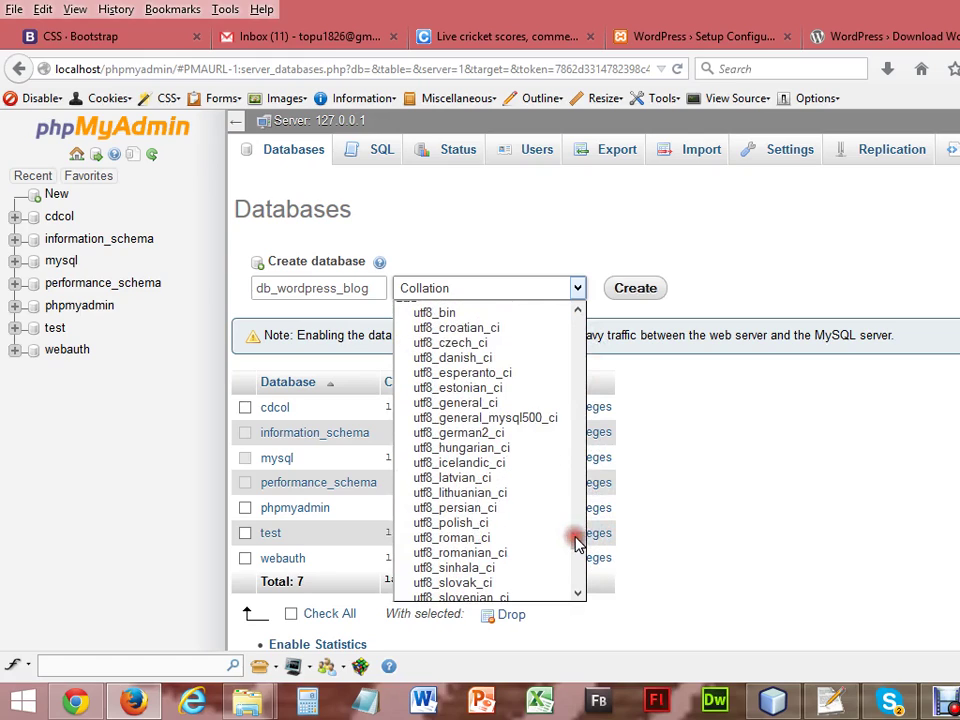
click(486, 402)
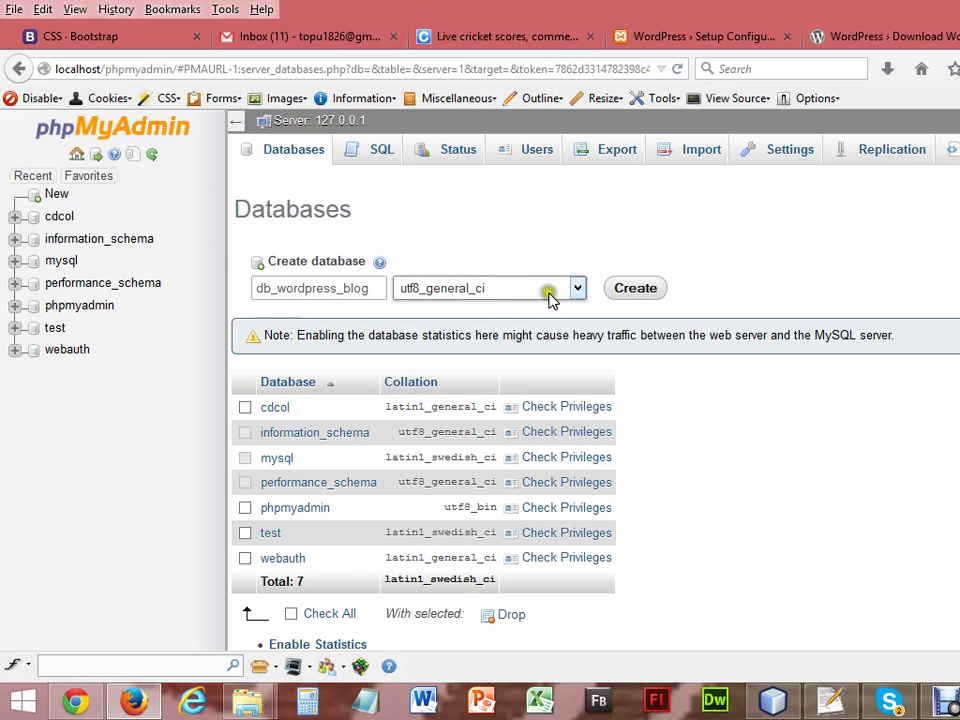
Create db_wordpress_blog, dismiss the success notice and select its name in the navigation tree.
click(633, 292)
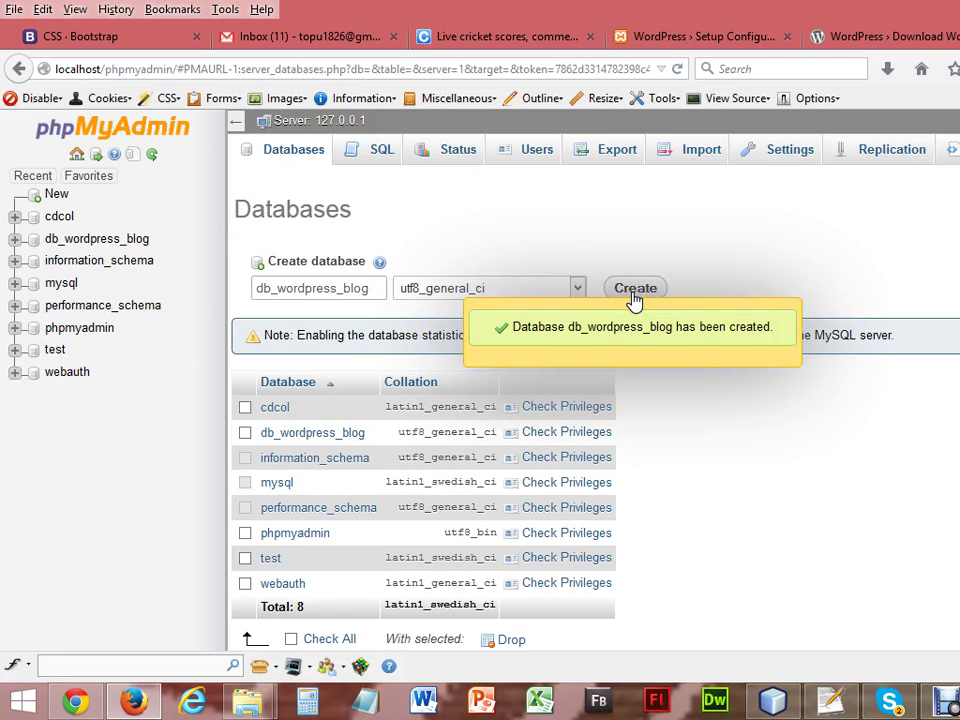
click(570, 338)
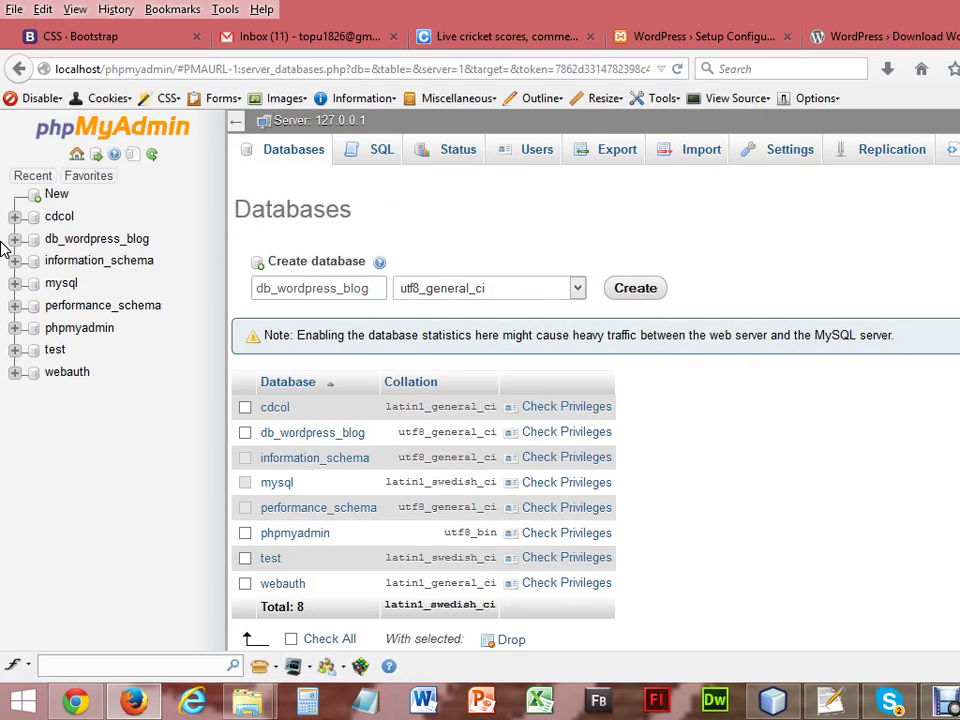
click(157, 241)
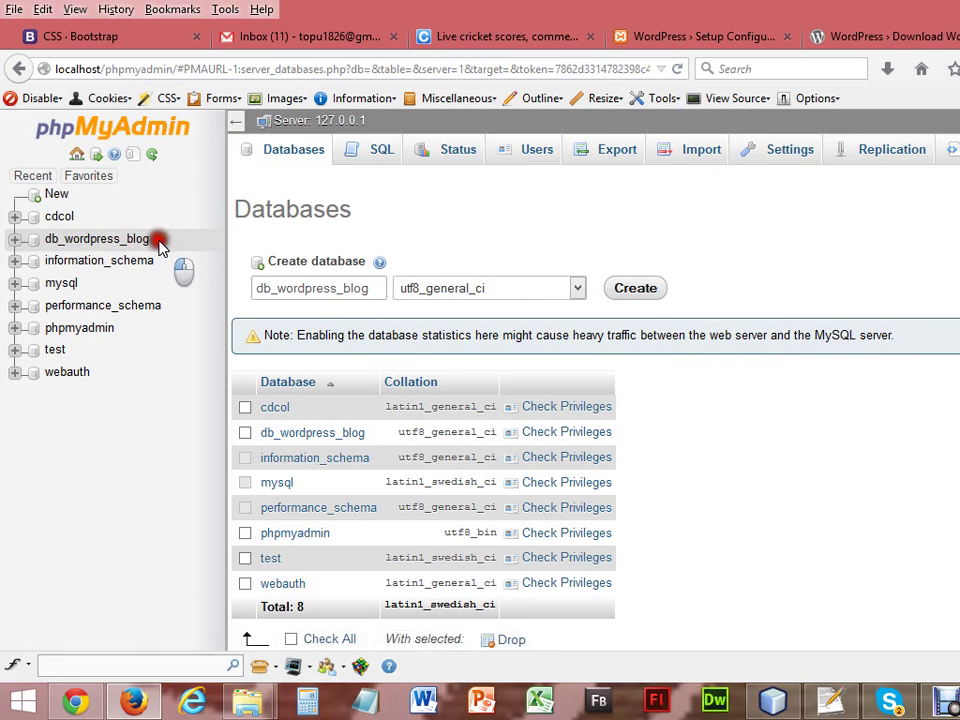
drag(160, 245, 49, 247)
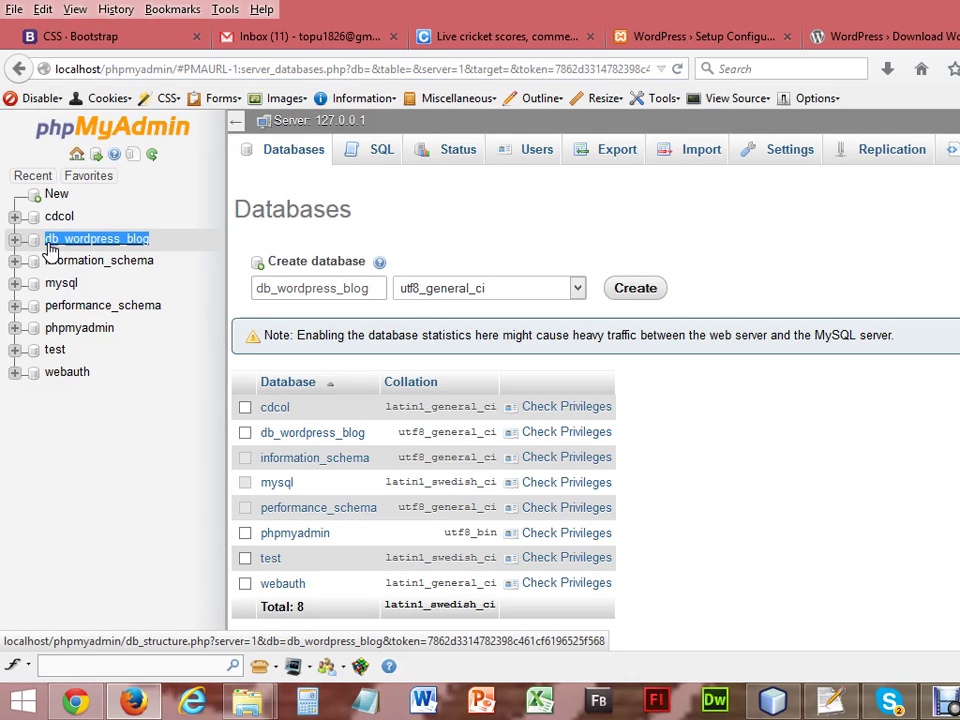
click(136, 704)
Restore Firefox and return to the WordPress Setup Configuration welcome page.
click(136, 704)
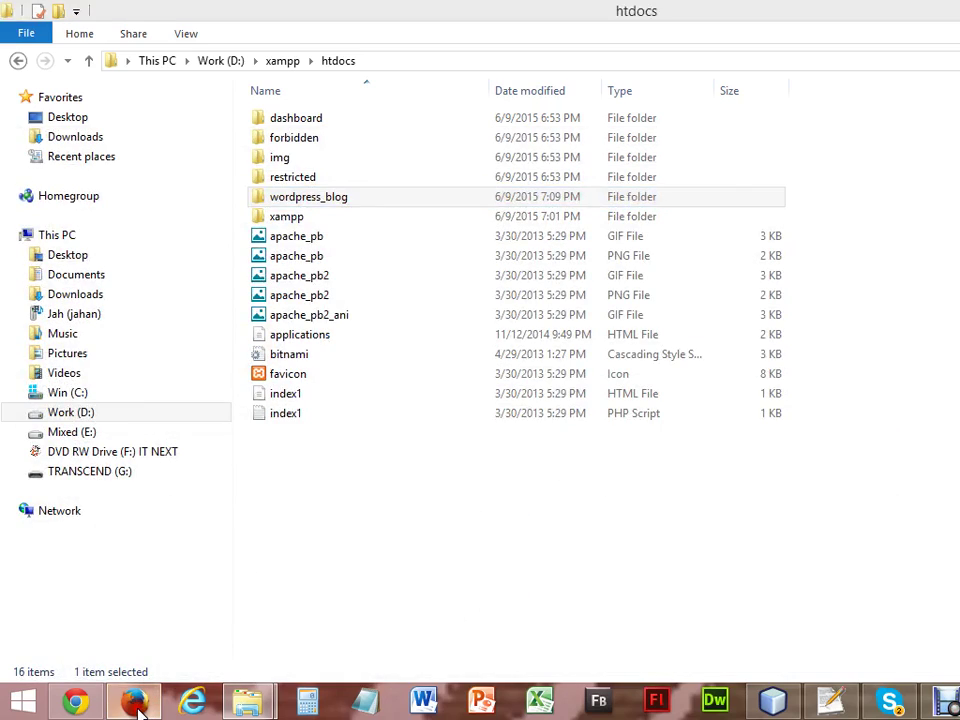
click(642, 37)
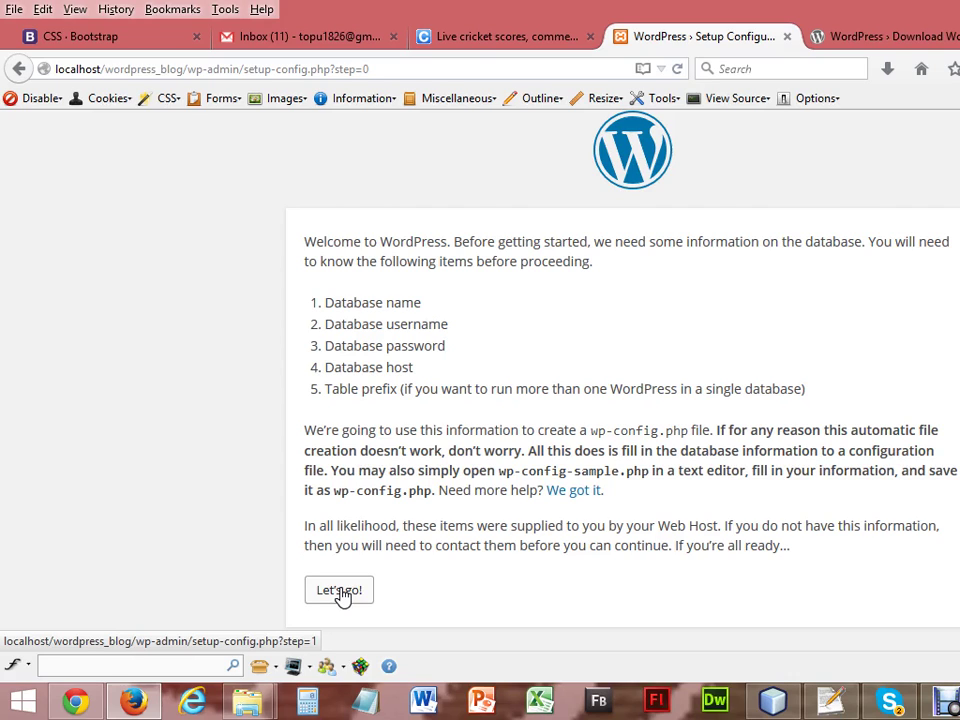
Enter database name db_wordpress_blog, user name root and a blank password in the connection form.
click(339, 591)
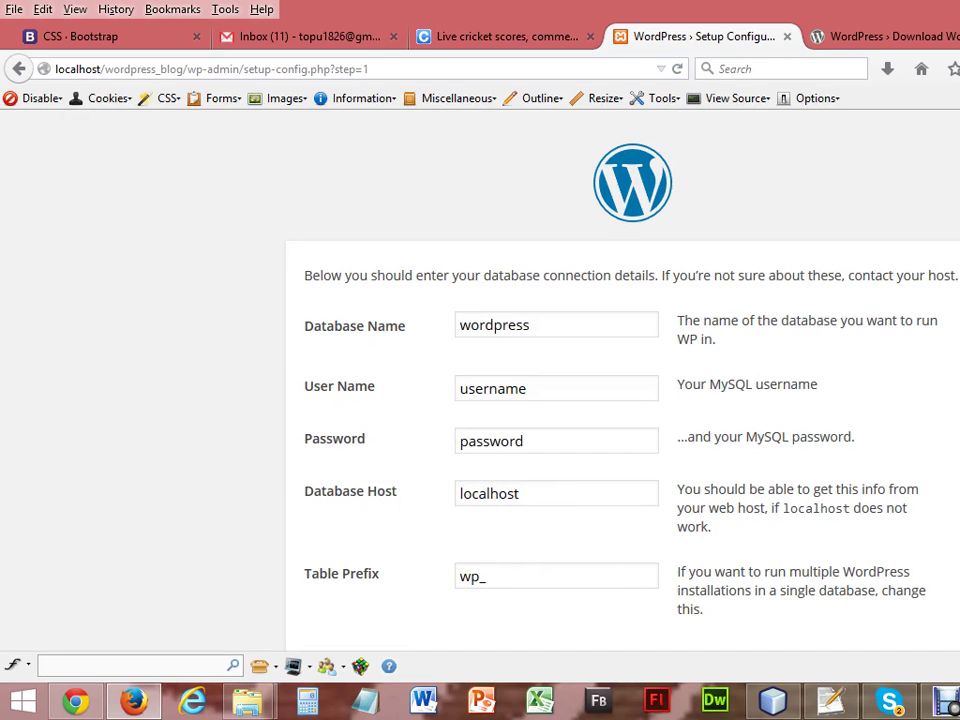
scroll(270, 328, down, 1)
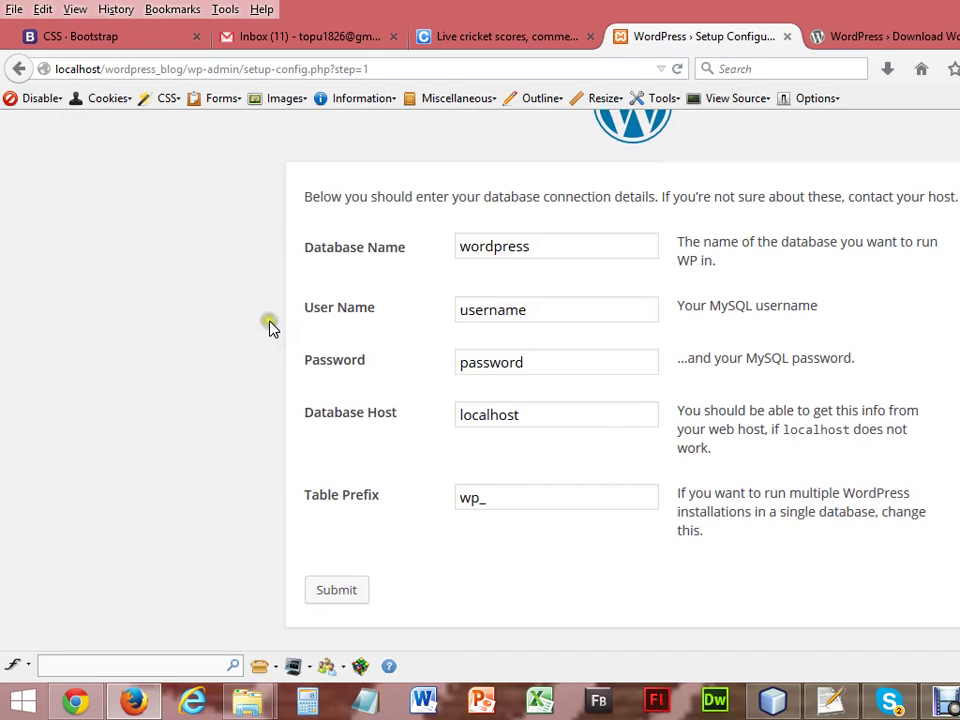
drag(536, 247, 455, 242)
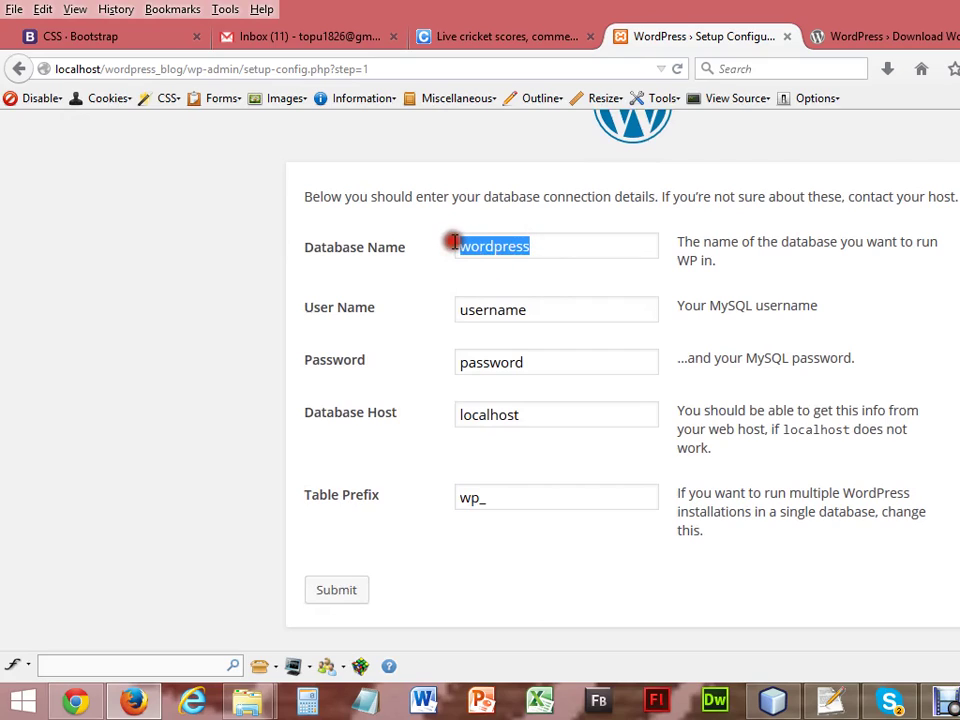
text(db_wordpress_blog)
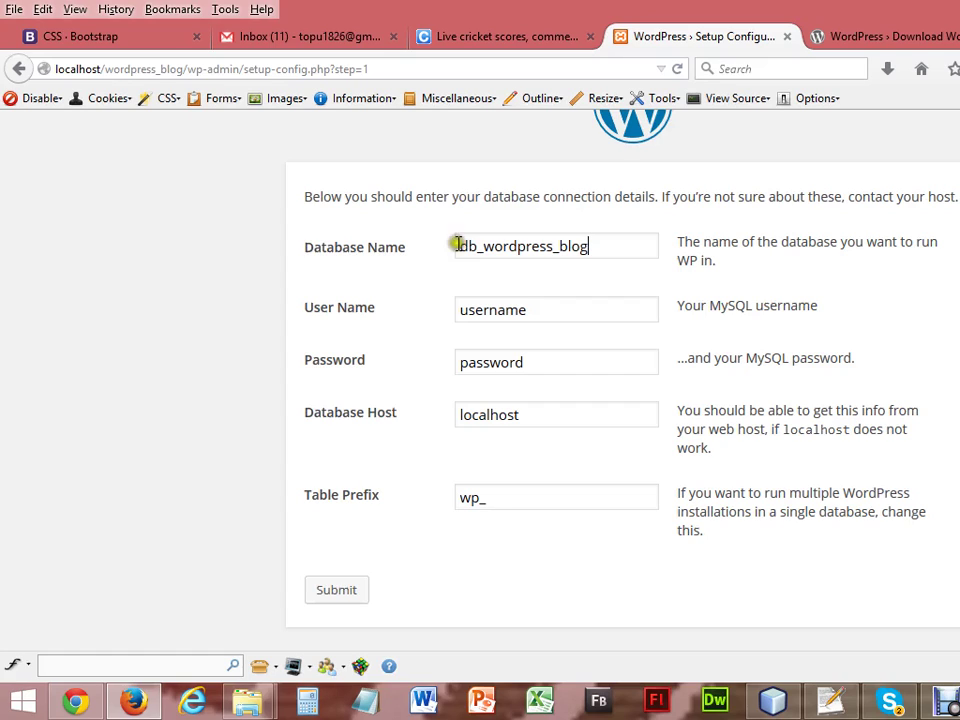
click(532, 308)
key(BackSpace)
key(BackSpace)
key(BackSpace)
key(BackSpace)
key(BackSpace)
key(BackSpace)
key(BackSpace)
key(BackSpace)
text(root)
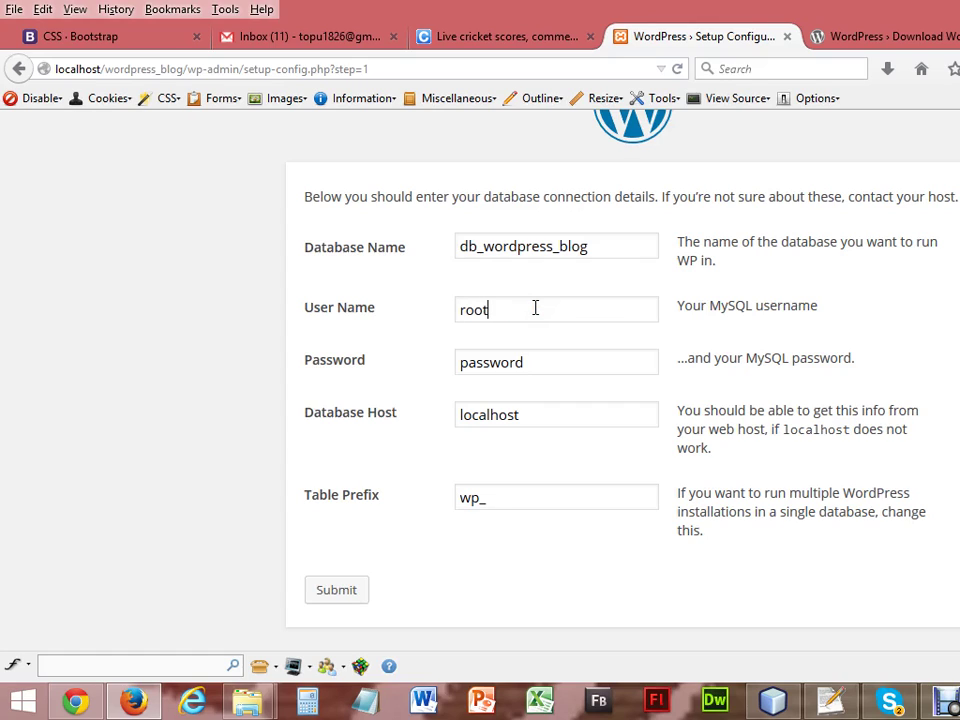
click(533, 366)
key(BackSpace)
key(BackSpace)
key(BackSpace)
key(BackSpace)
key(BackSpace)
key(BackSpace)
key(BackSpace)
key(BackSpace)
Submit the database details, then switch to phpMyAdmin's database list.
click(336, 591)
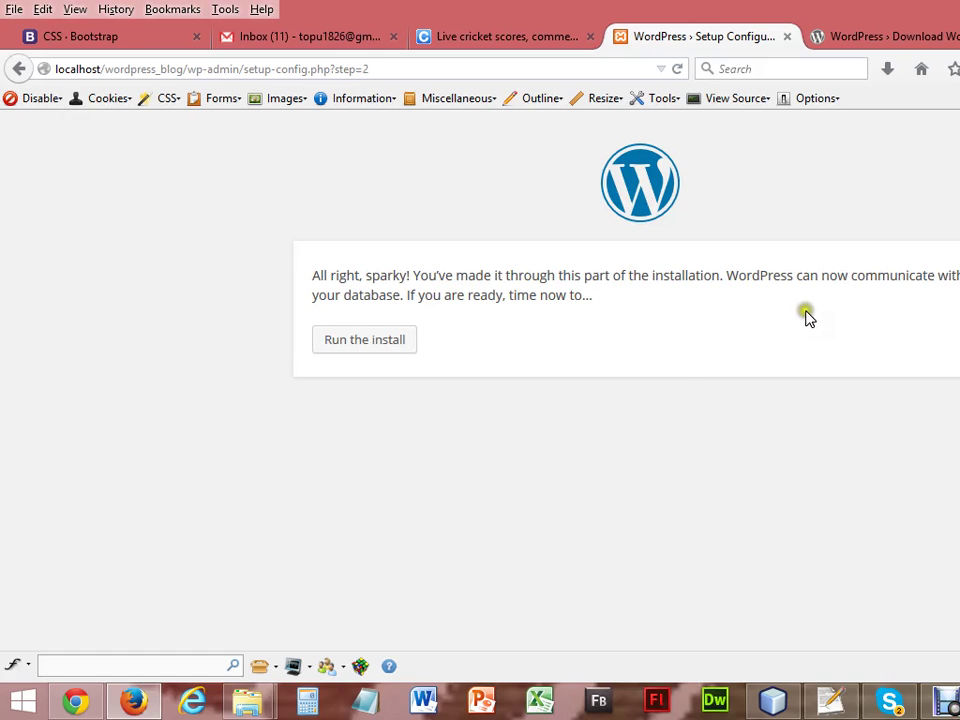
key(ctrl+Tab)
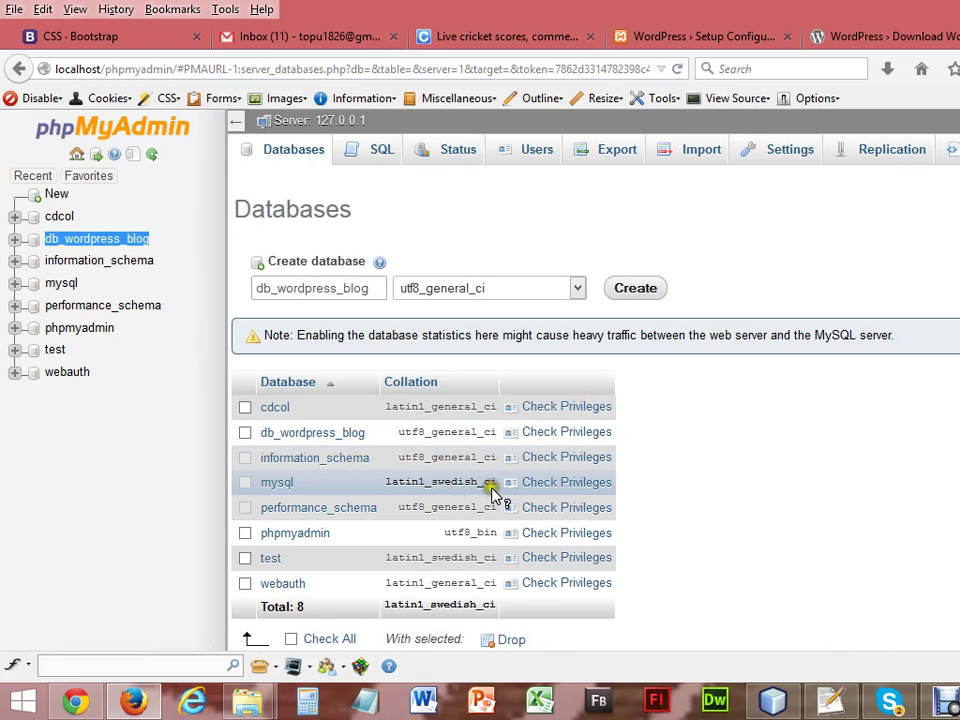
Check which users hold privileges on db_wordpress_blog, then switch to the WordPress download tab.
click(568, 433)
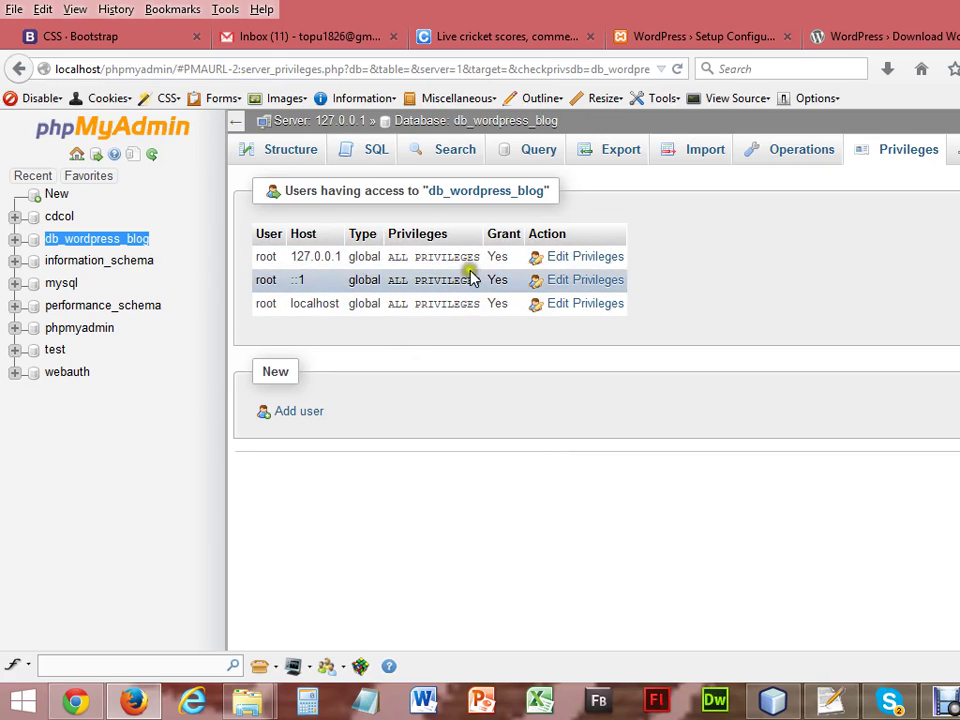
mouse_move(480, 291)
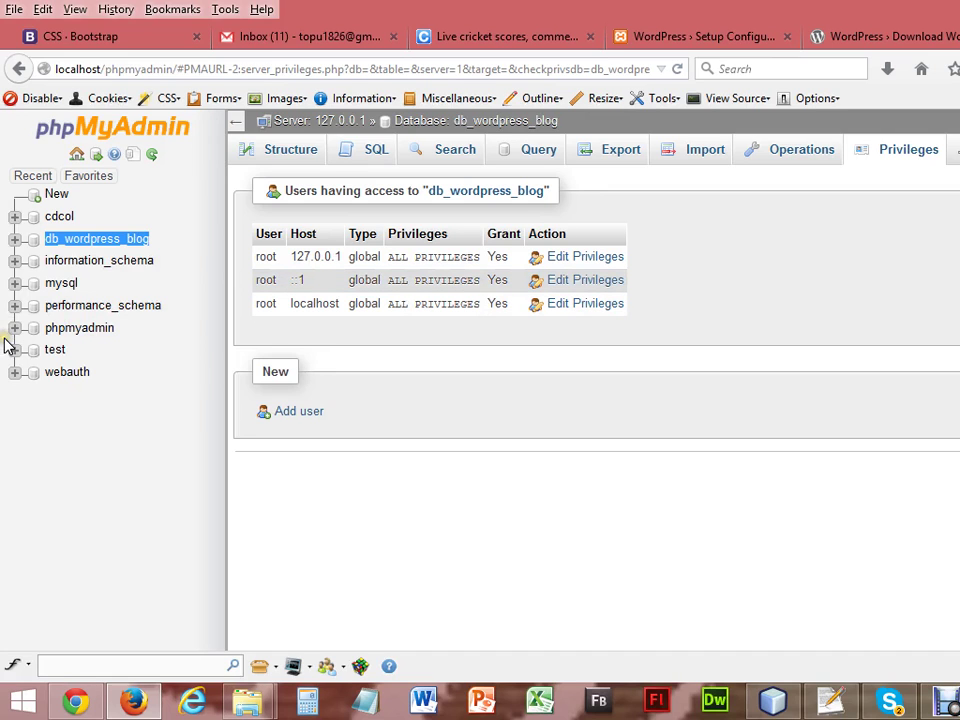
click(928, 40)
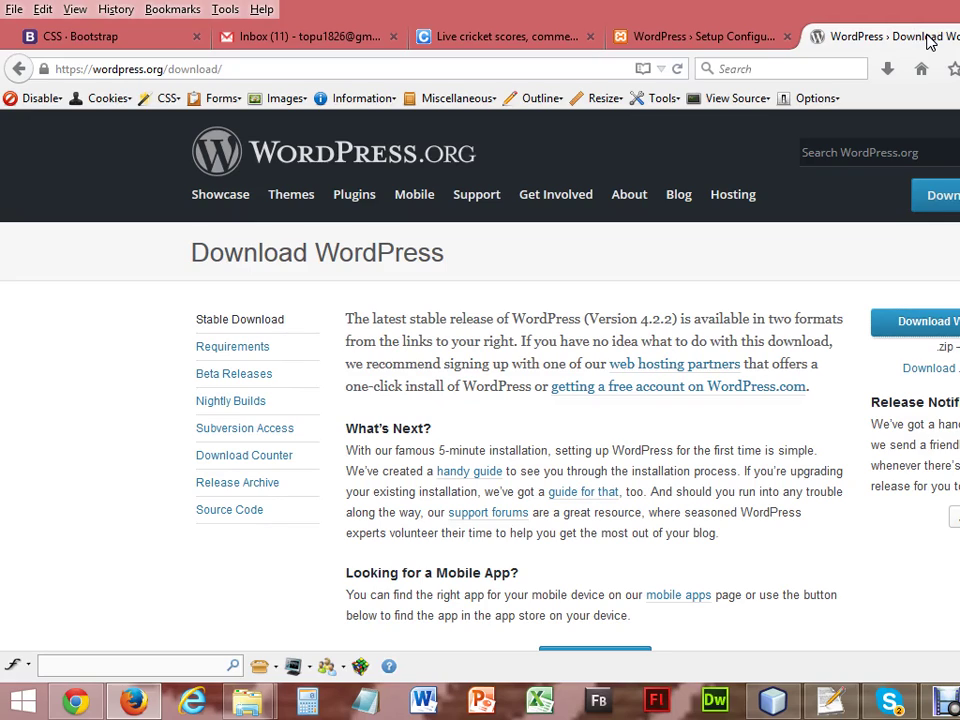
Return to the WordPress setup tab and run the install.
click(643, 40)
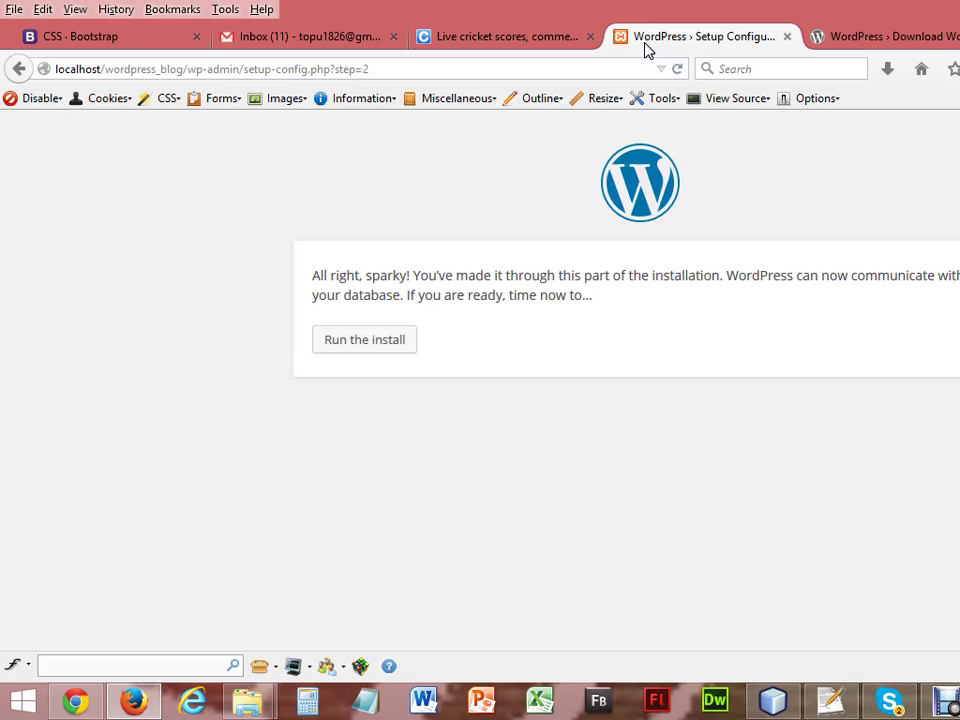
click(376, 344)
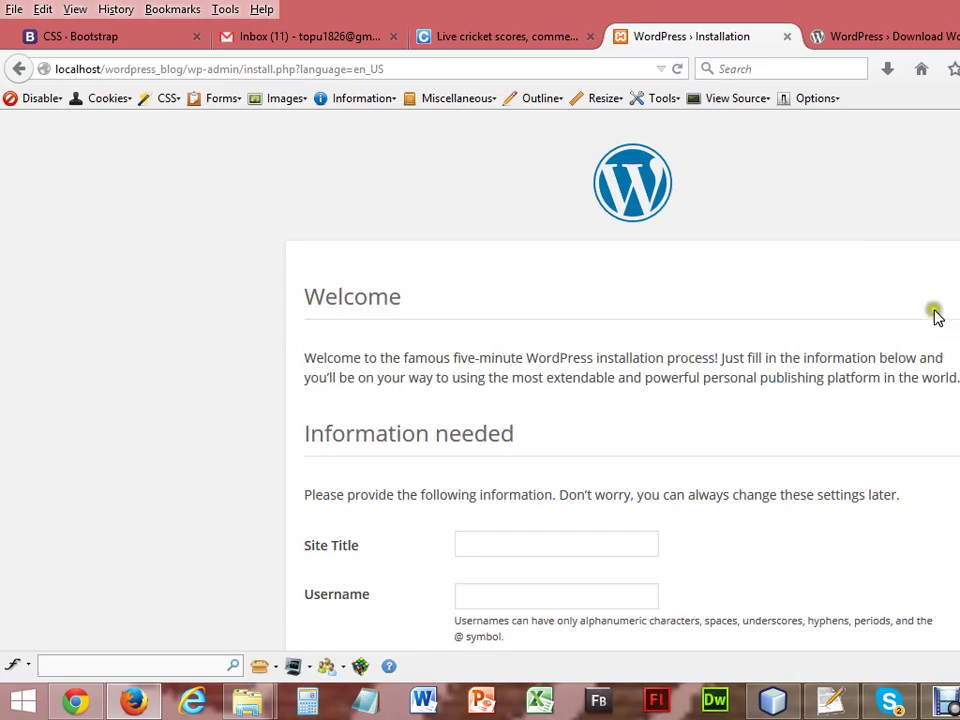
Scroll down to the installer's Information needed form.
scroll(623, 400, down, 5)
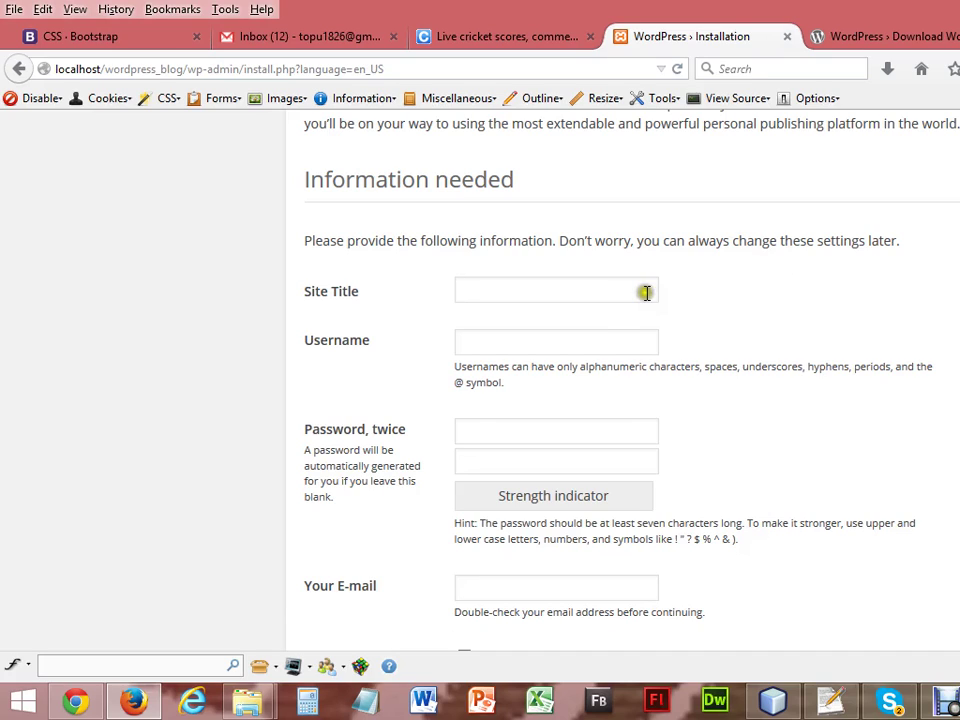
Enter site title 'Wordpress Blog', username admin and the chosen password twice.
click(600, 297)
text(Wordpress )
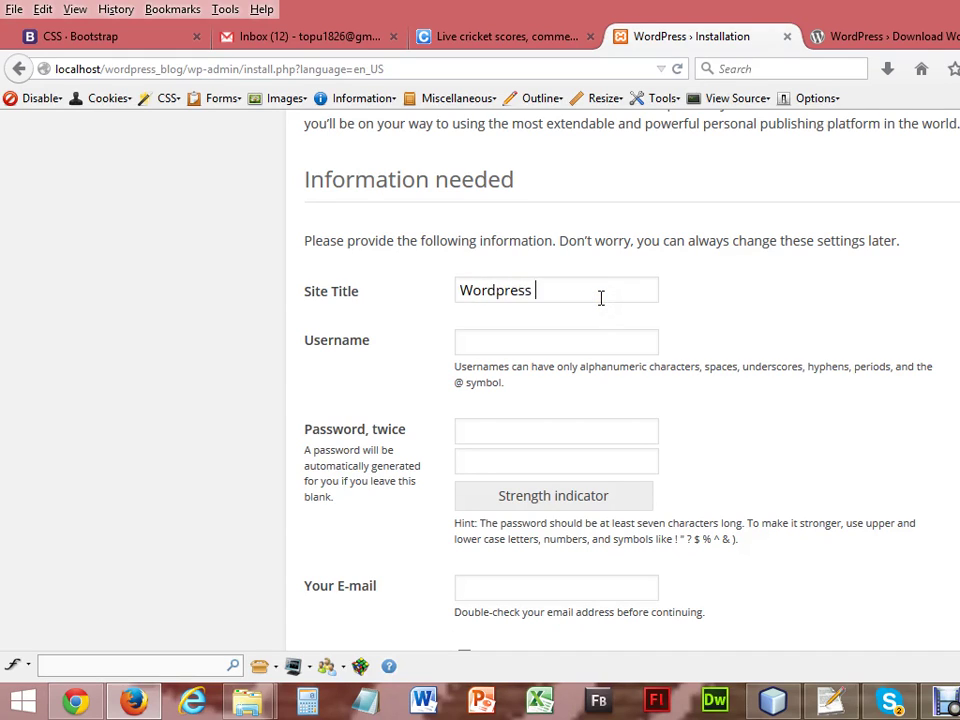
text(Blog)
click(543, 339)
text(admin)
click(506, 433)
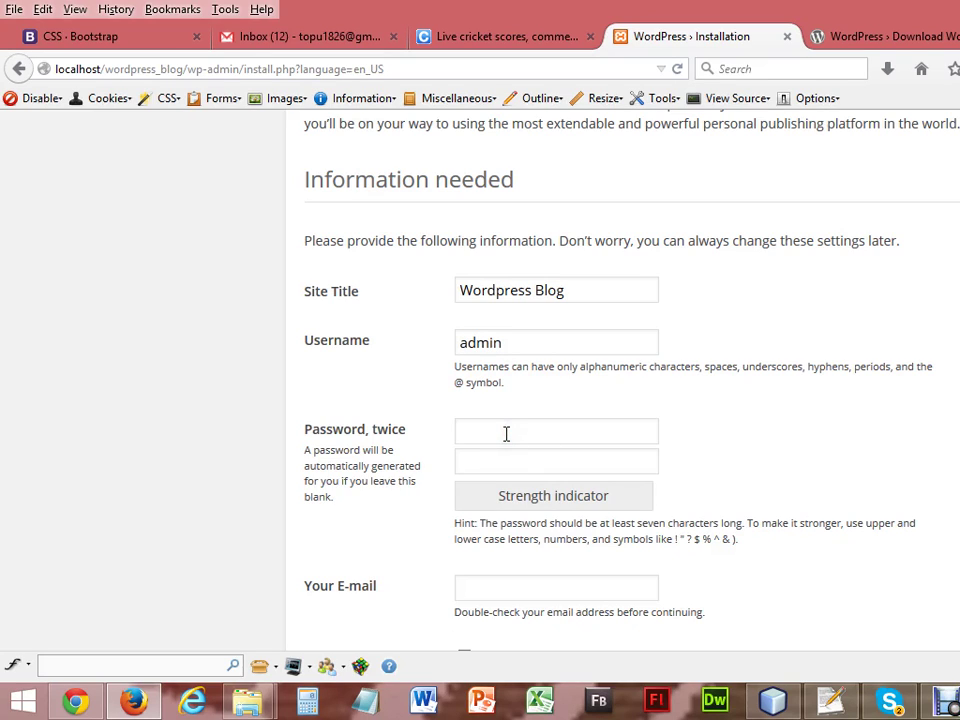
text(admin)
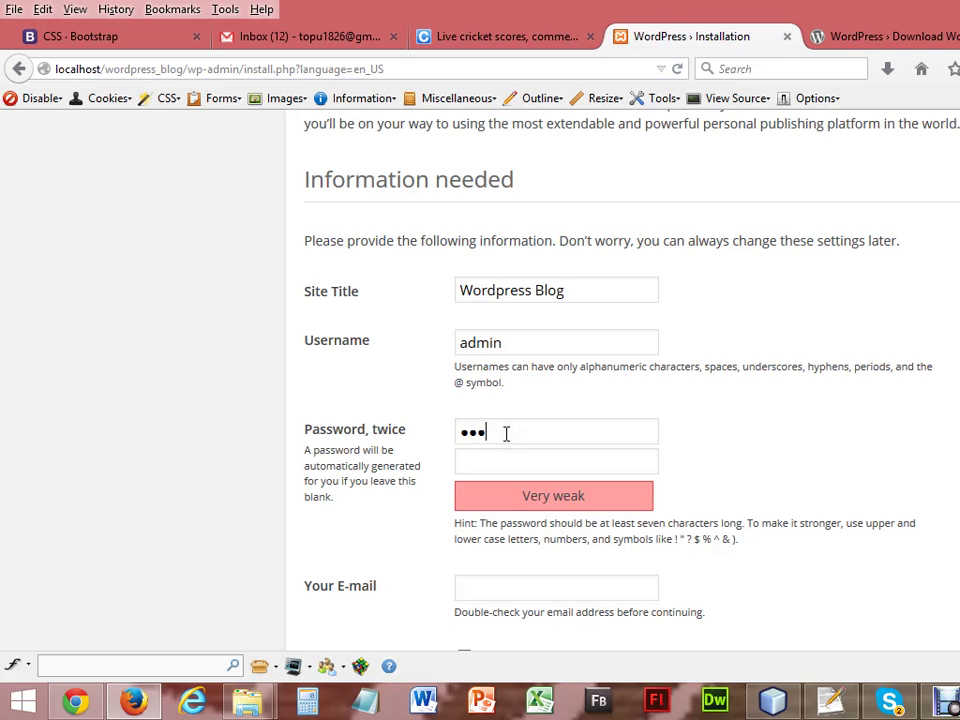
key(Tab)
text(admin)
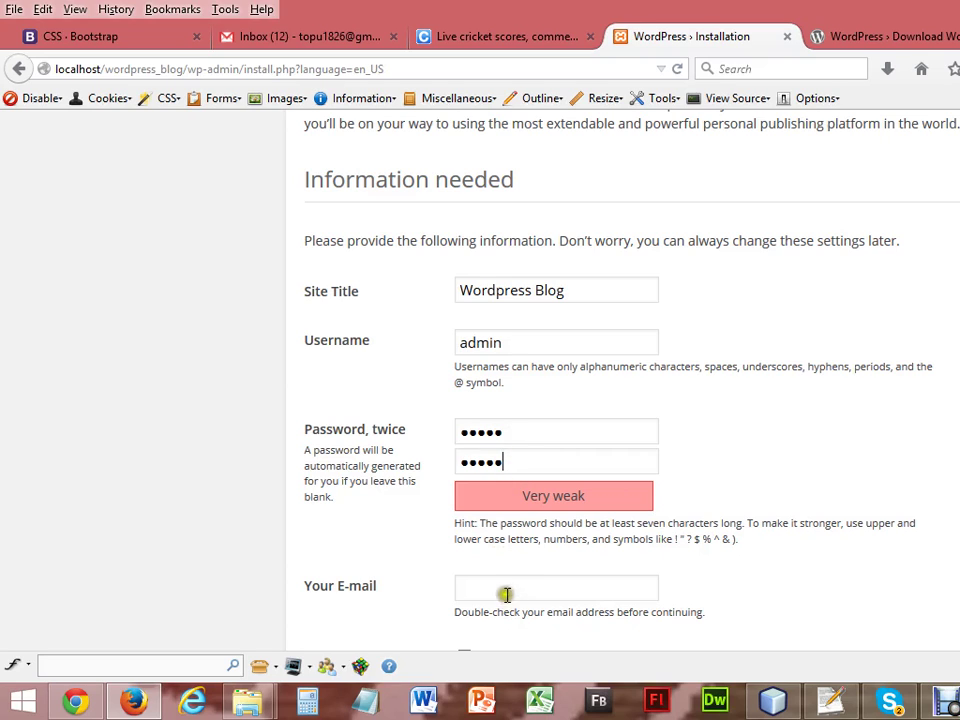
Fill in the admin e-mail address, make the passwords match, and install WordPress.
scroll(499, 591, down, 2)
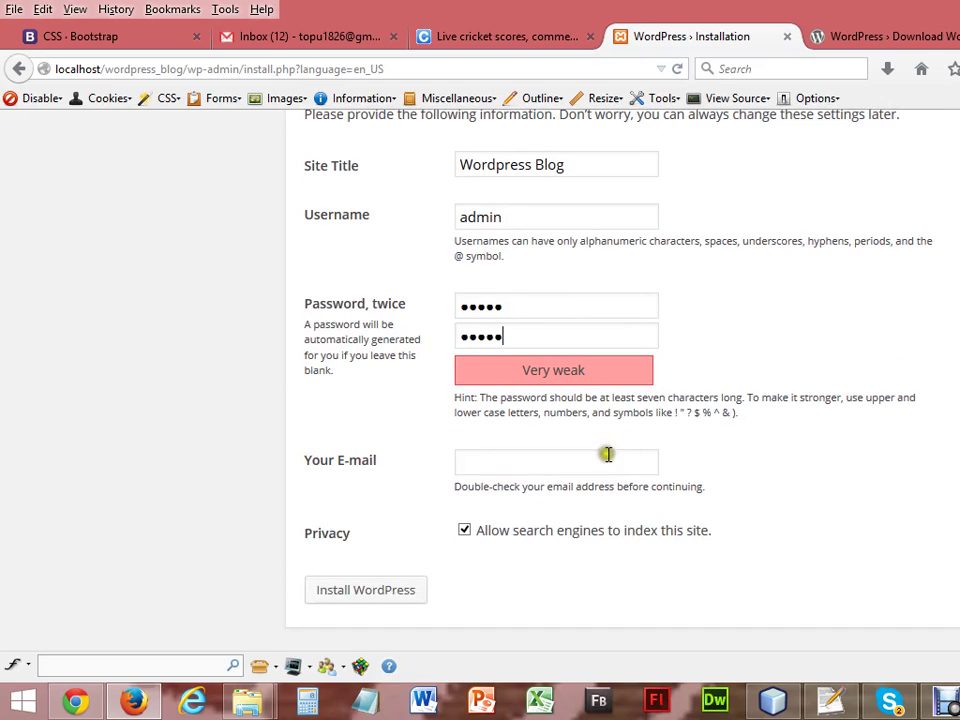
click(601, 457)
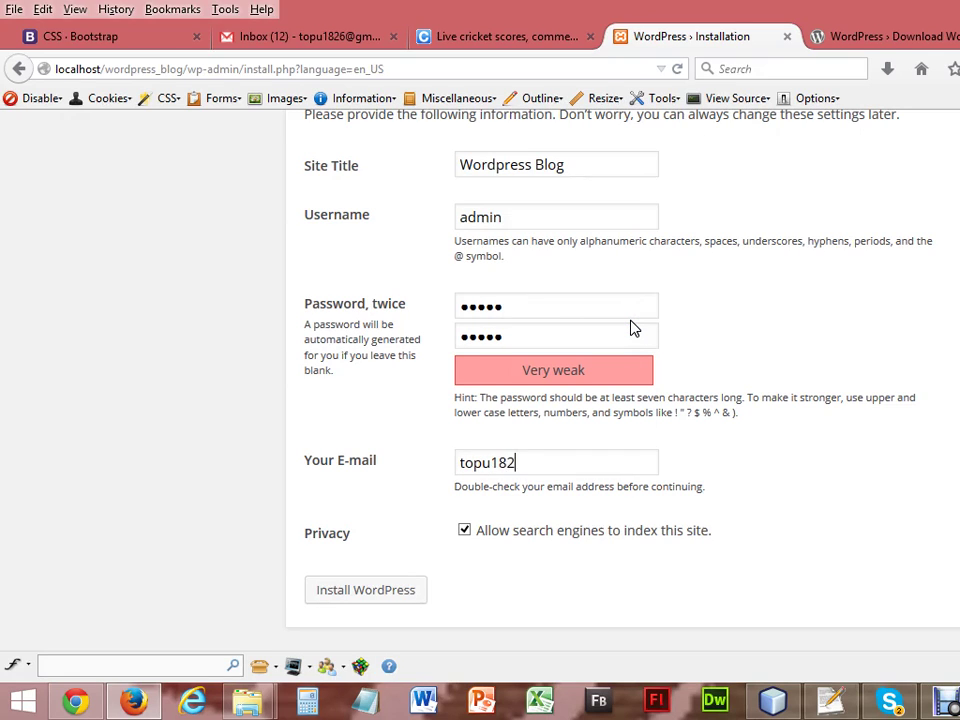
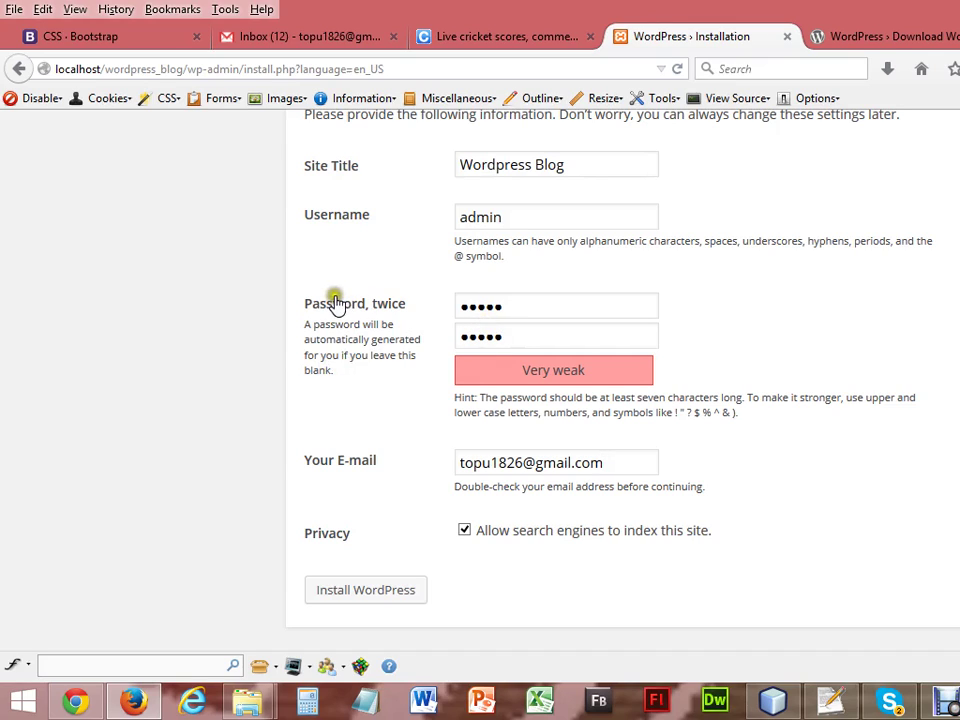
click(530, 337)
text(a)
key(BackSpace)
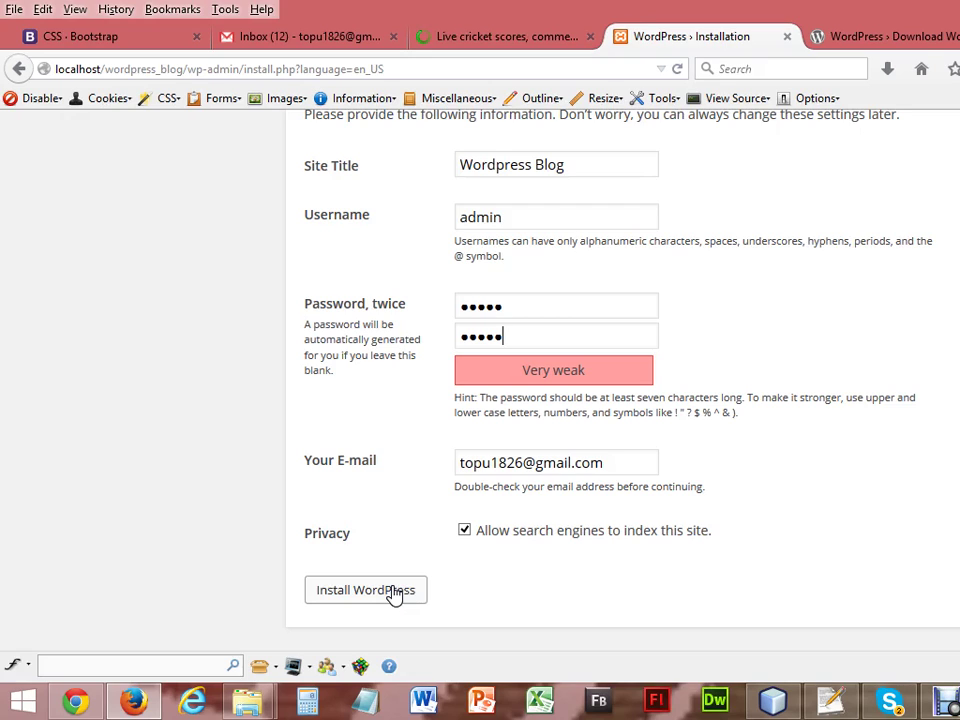
click(395, 592)
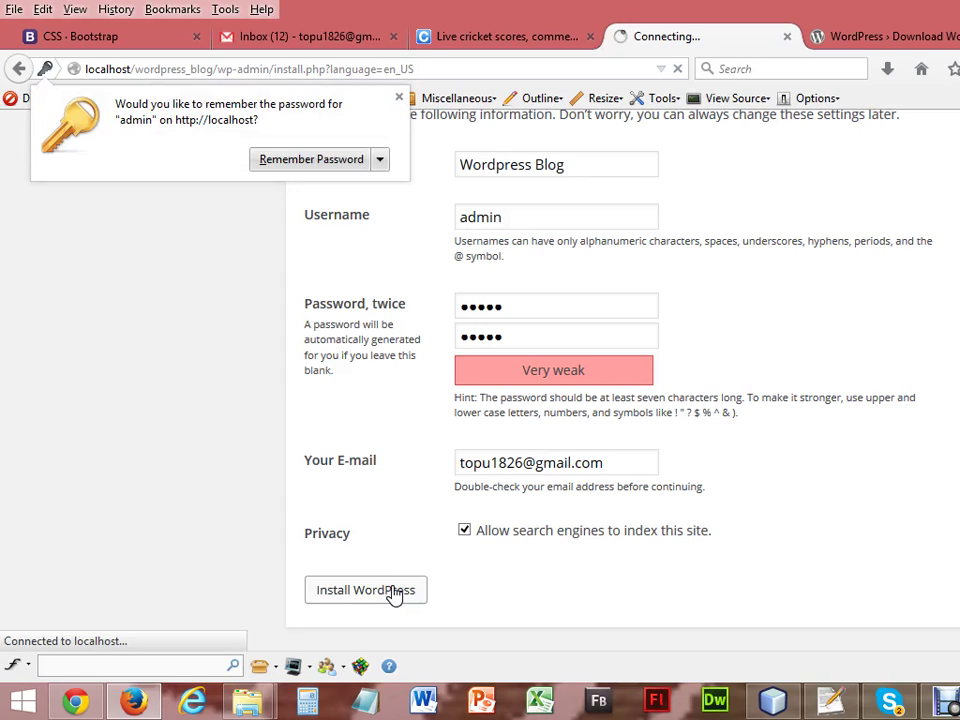
Dismiss the save-password offer, close the cricket scores page, and continue from Success to login.
click(398, 99)
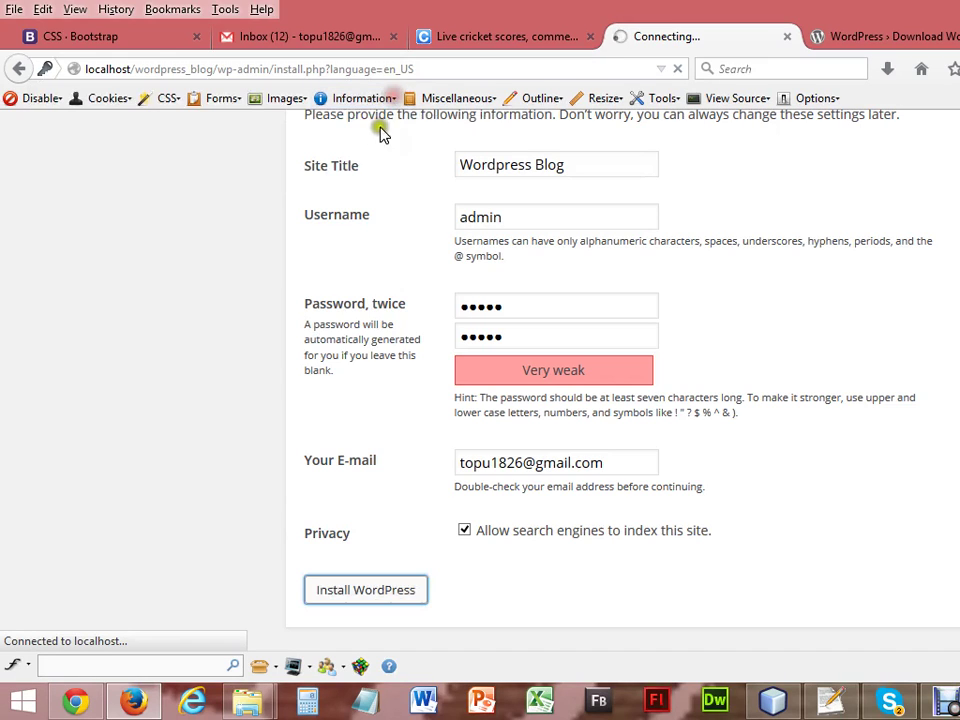
click(591, 37)
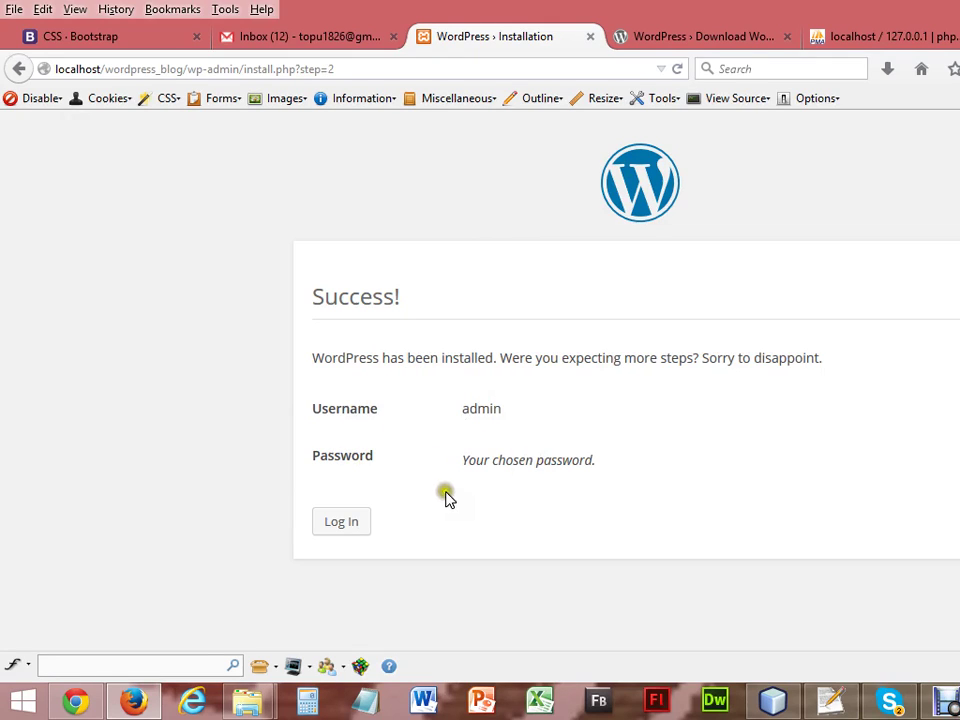
click(341, 522)
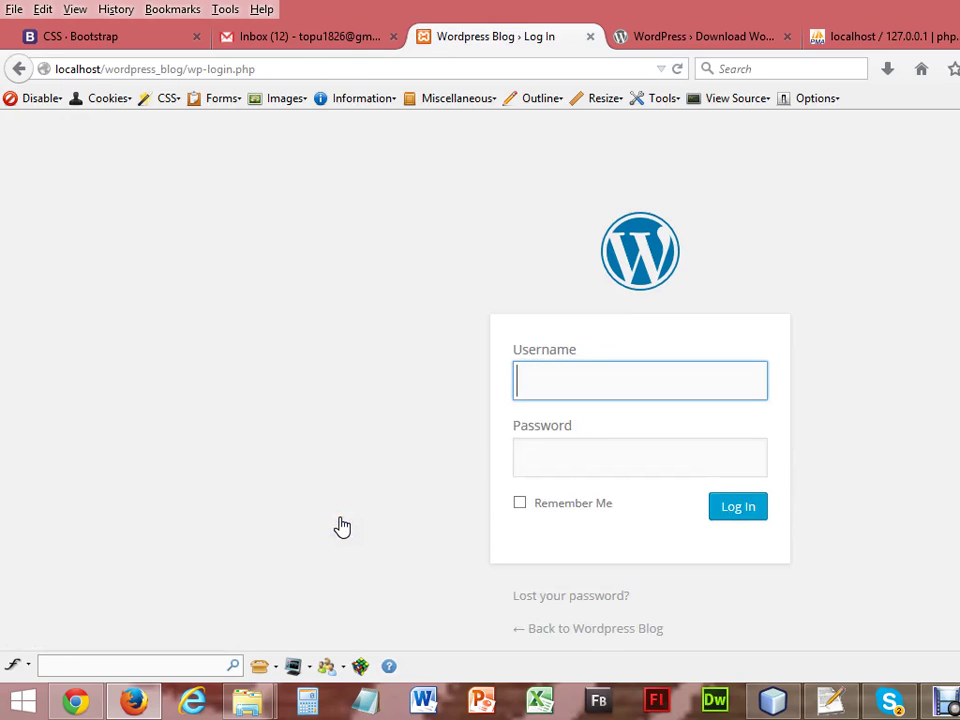
Log in as admin with the account password, then decline Firefox's offer to remember it.
text(admin)
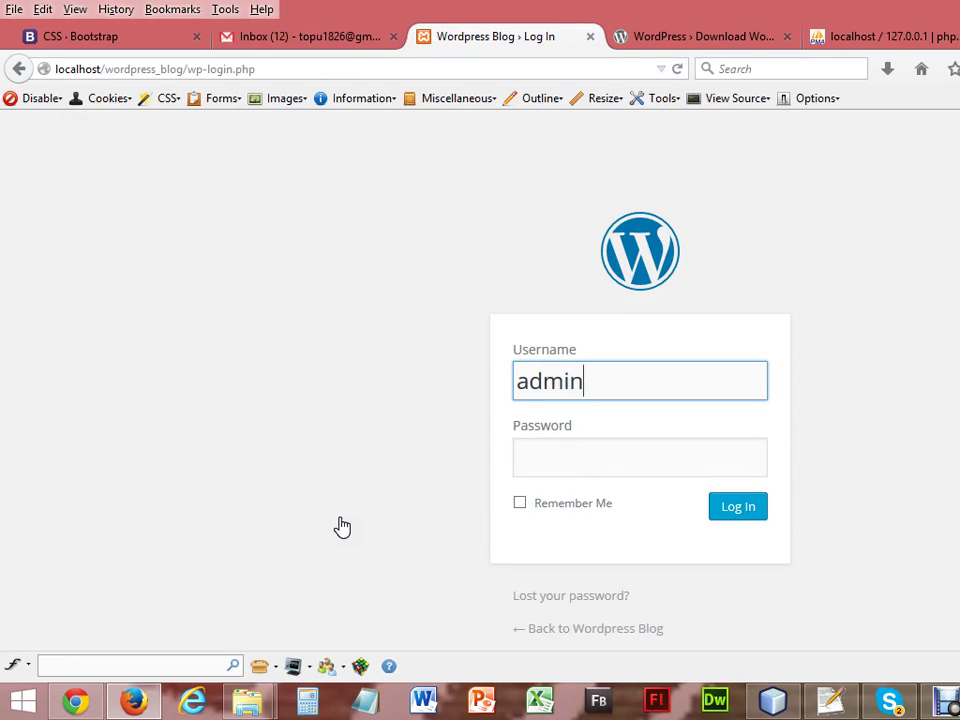
key(Tab)
text(admin)
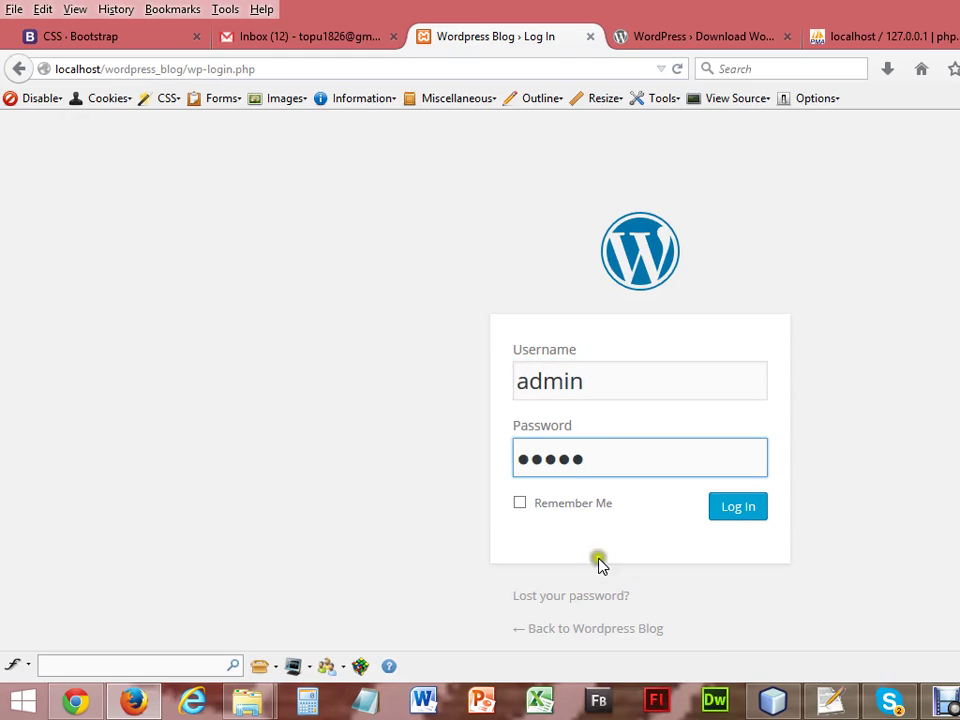
click(737, 508)
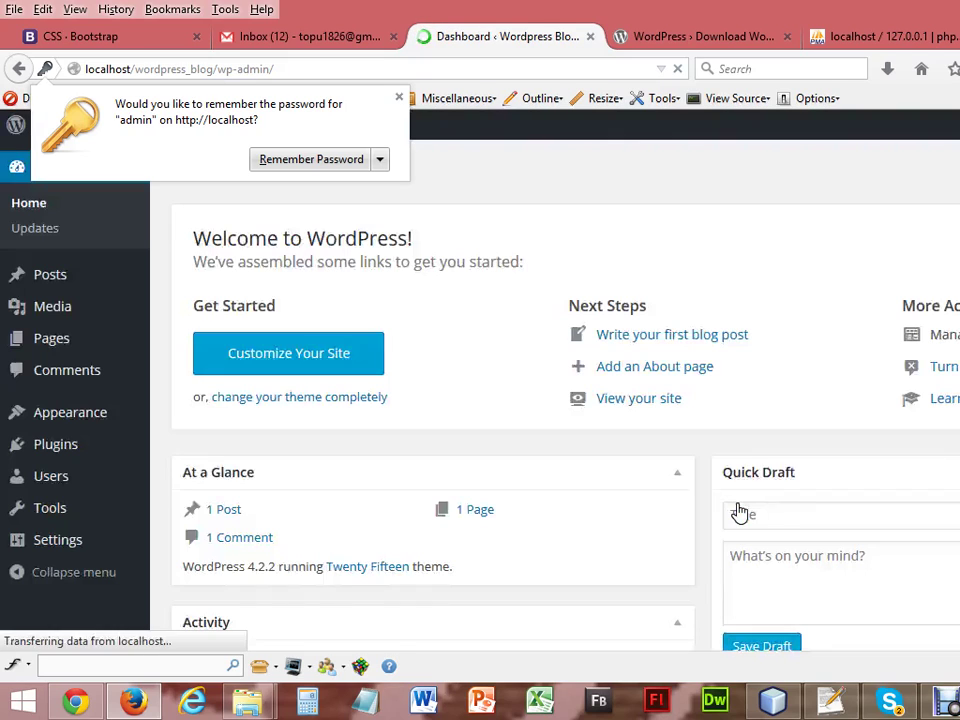
click(398, 98)
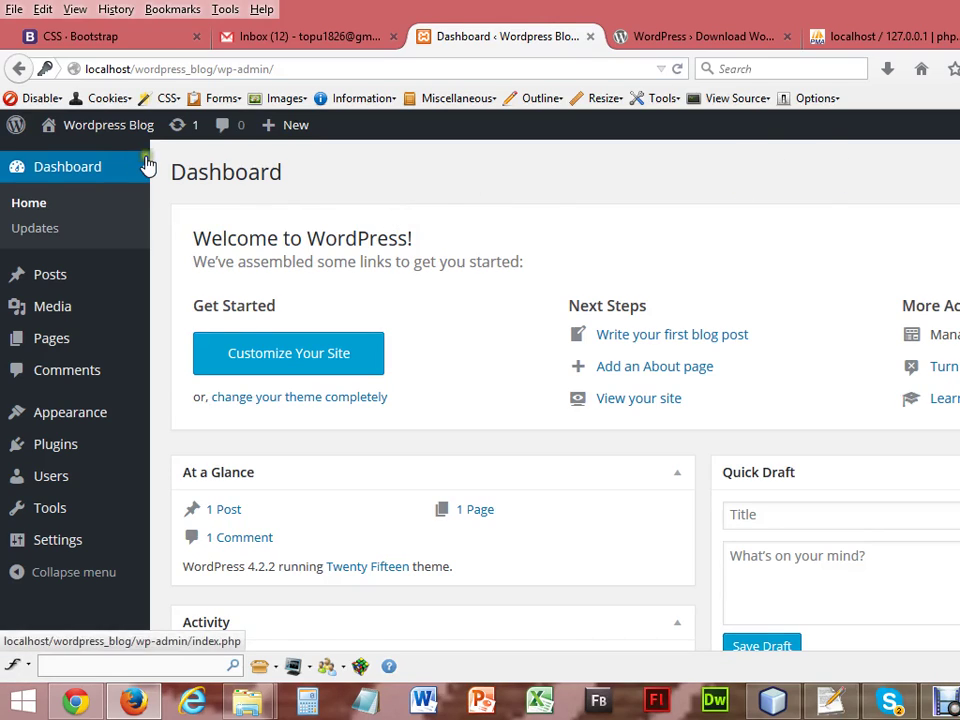
mouse_move(107, 133)
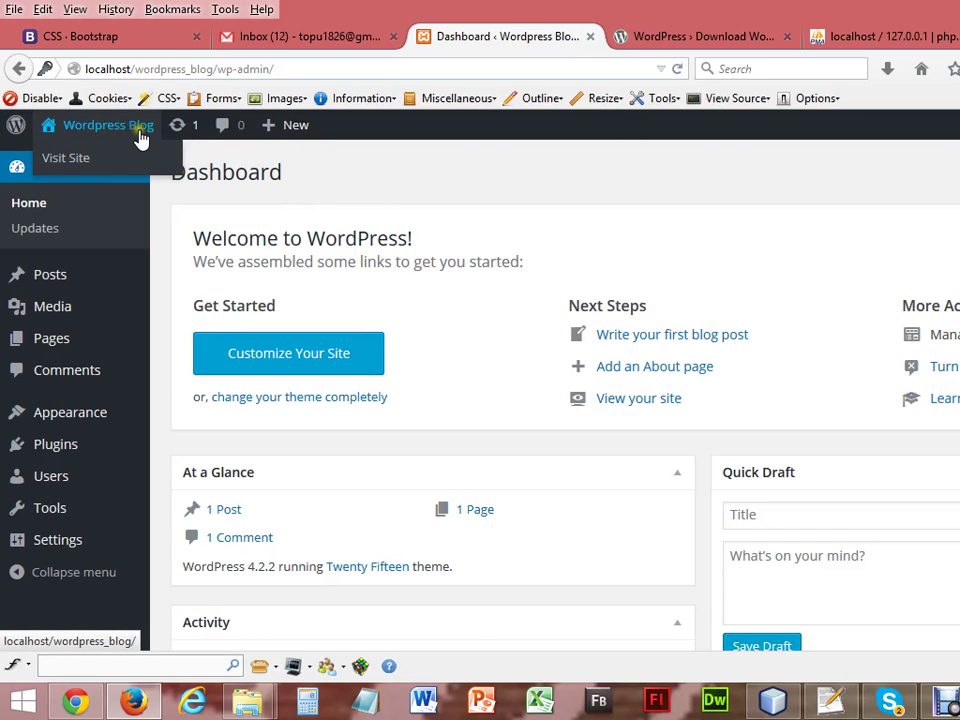
click(66, 160)
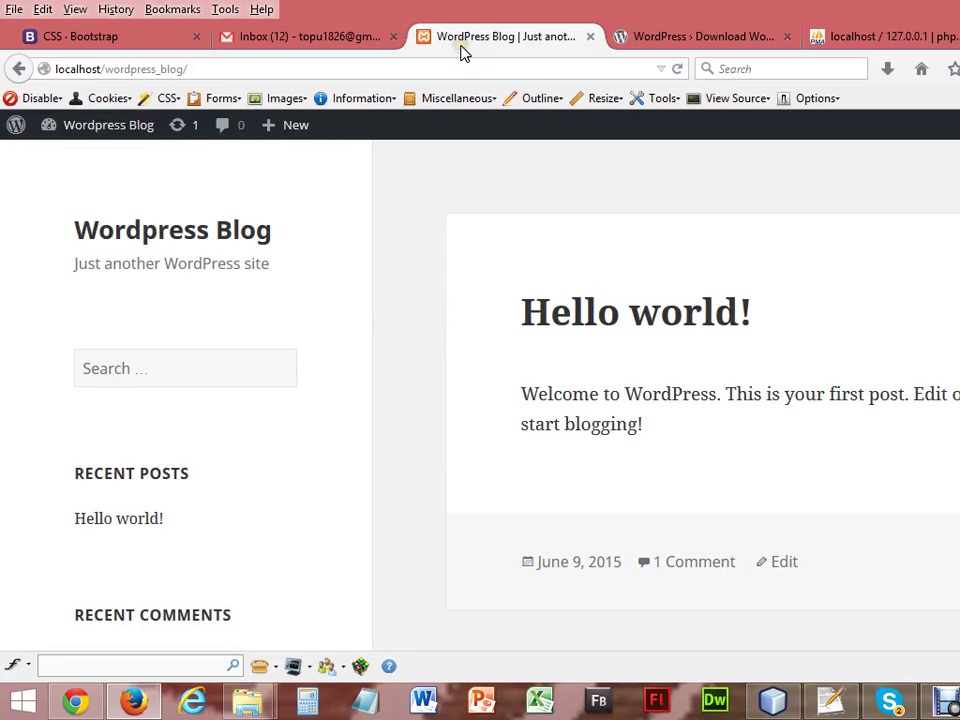
click(20, 62)
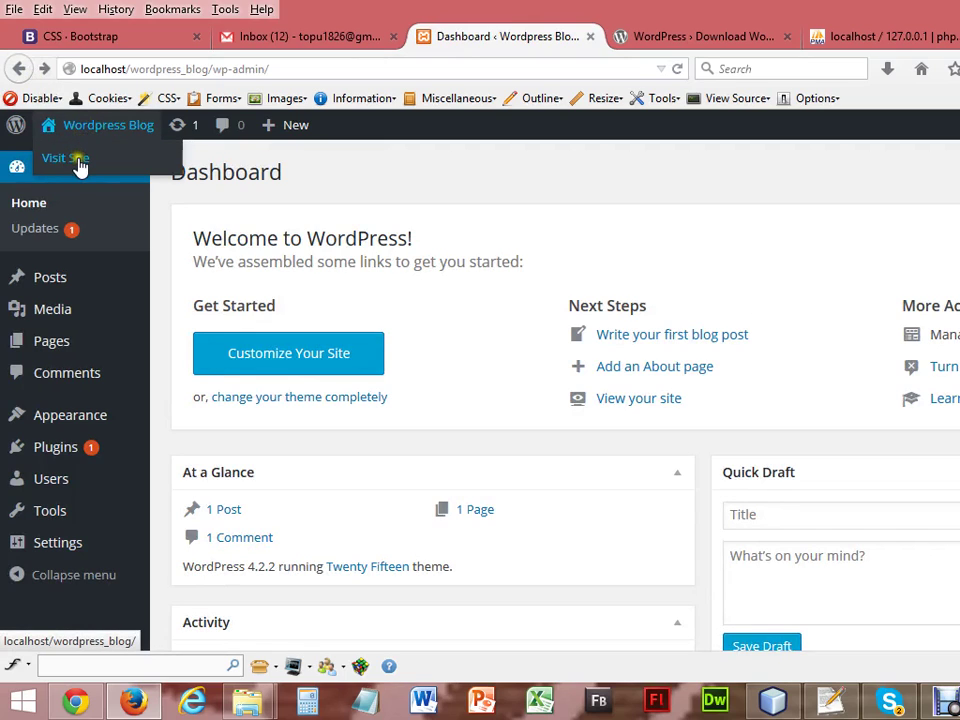
Open the Wordpress Blog front page from Visit Site in a new tab and view it.
right_click(78, 160)
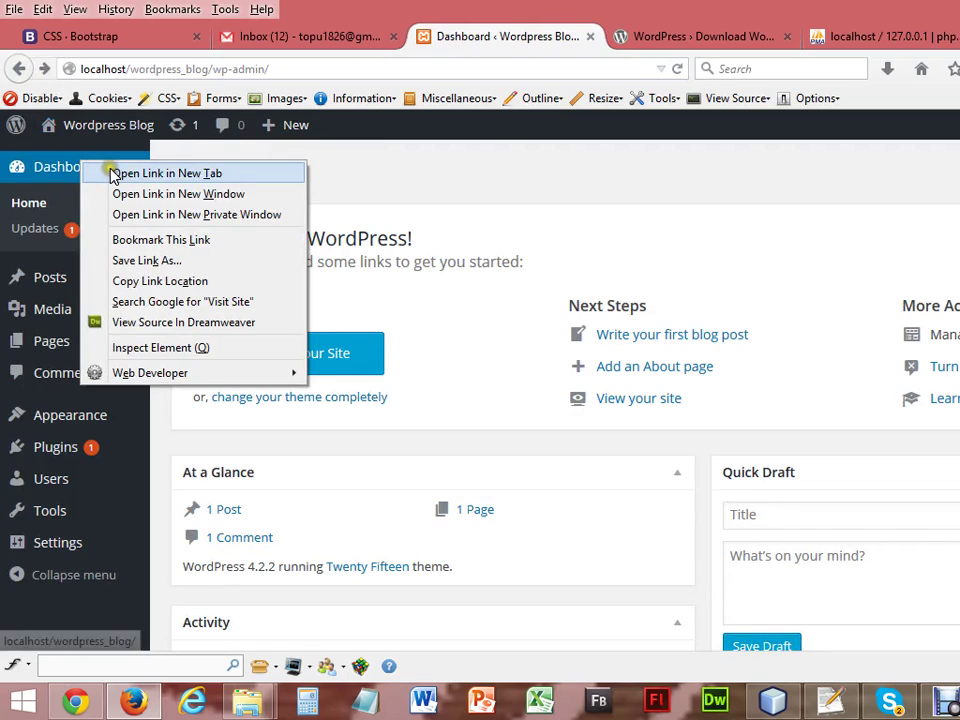
click(113, 175)
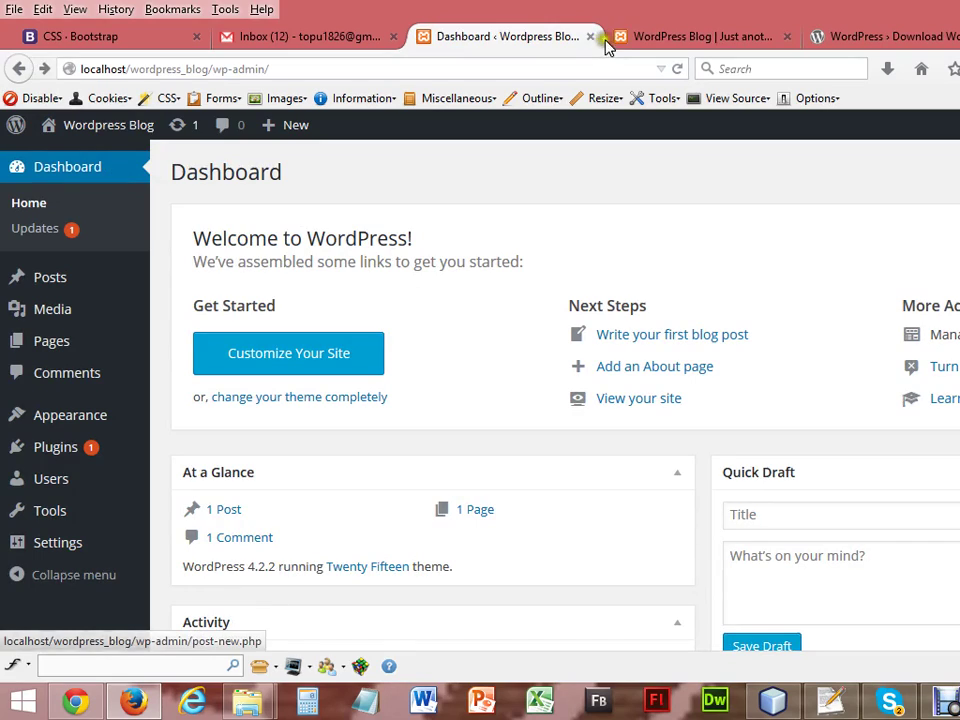
click(648, 38)
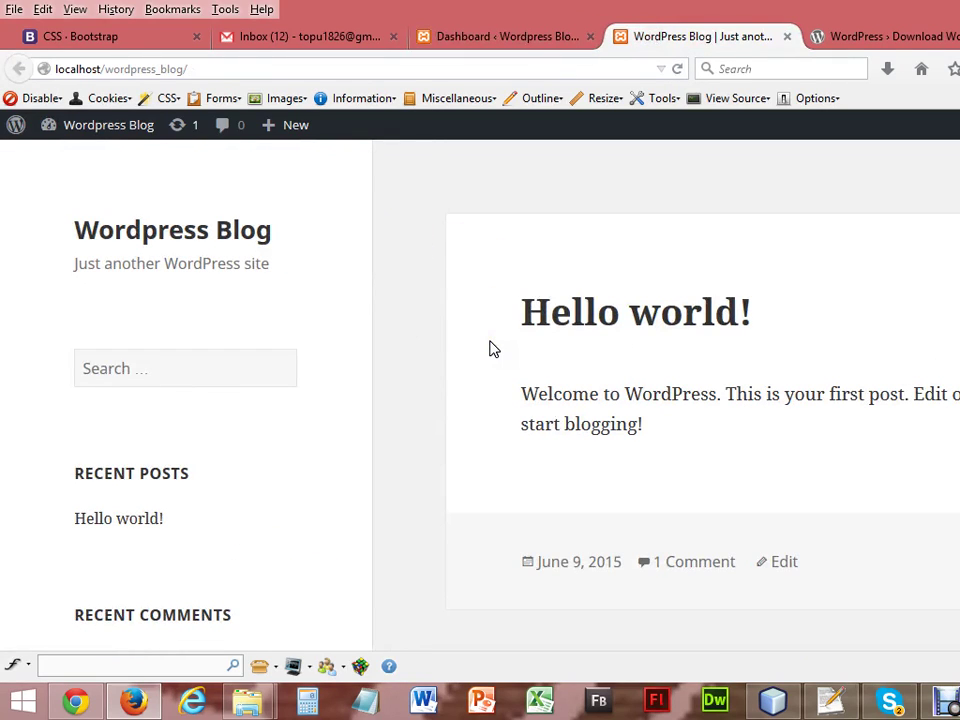
Select the blog's web address, then go back to the Dashboard tab.
click(318, 63)
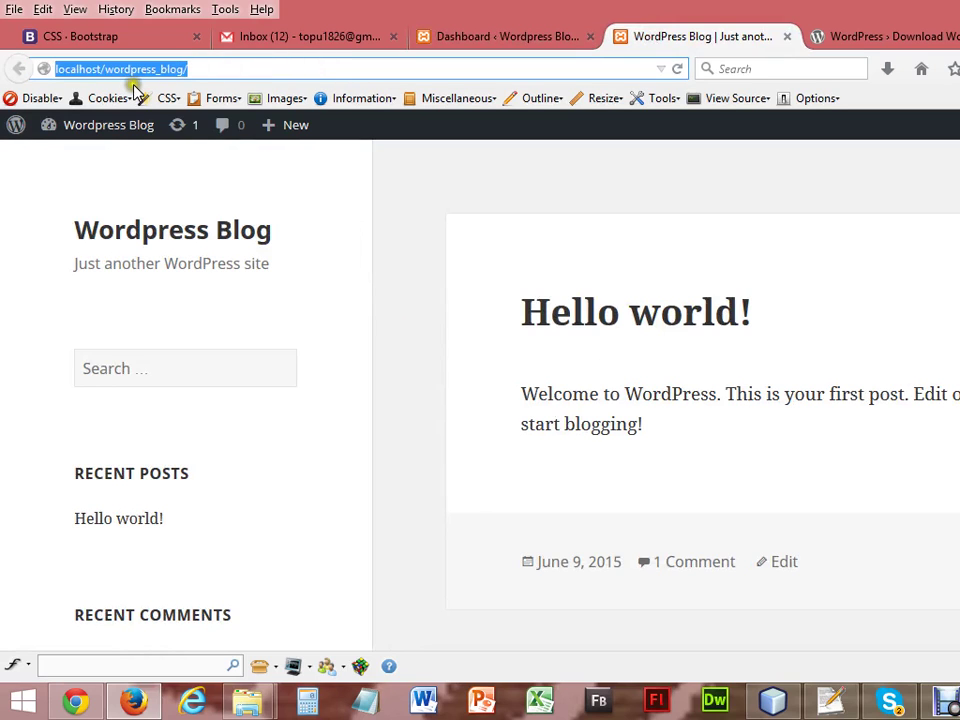
click(133, 702)
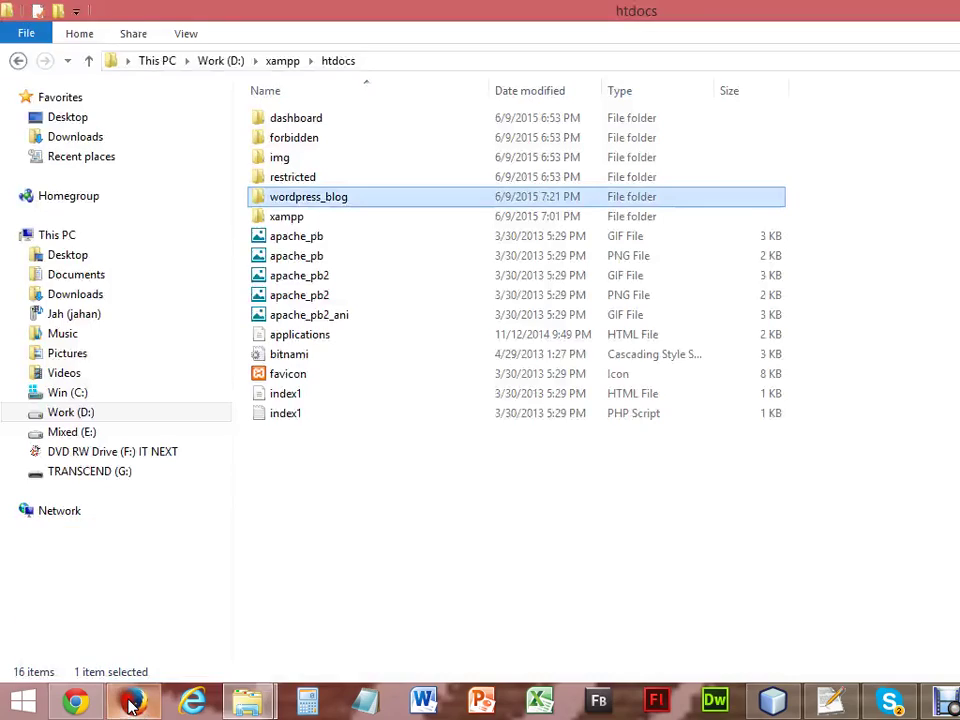
click(133, 702)
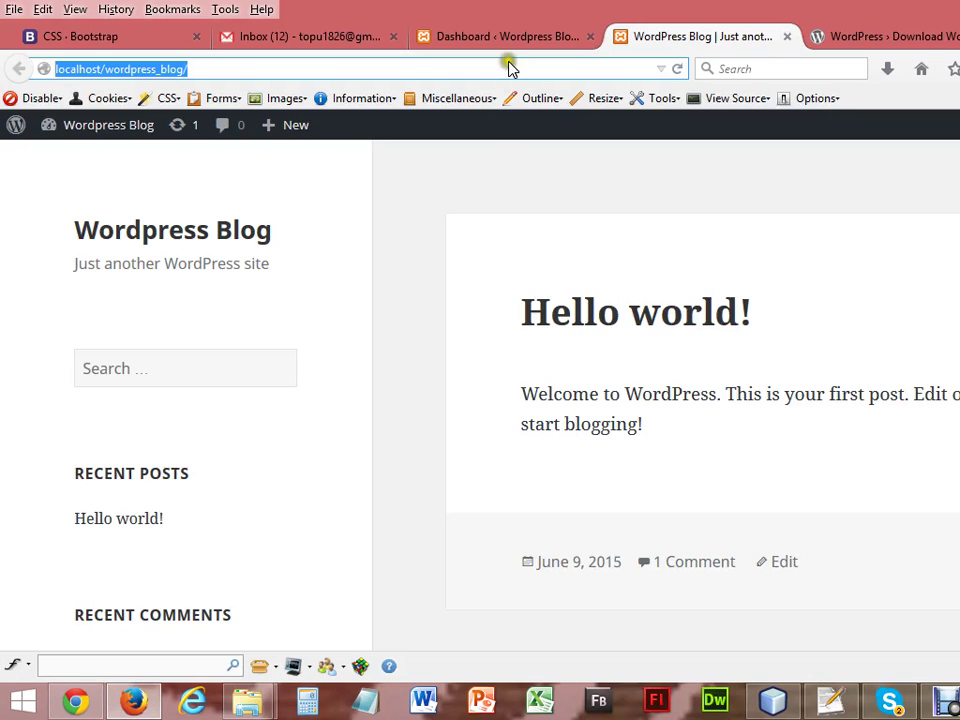
click(555, 38)
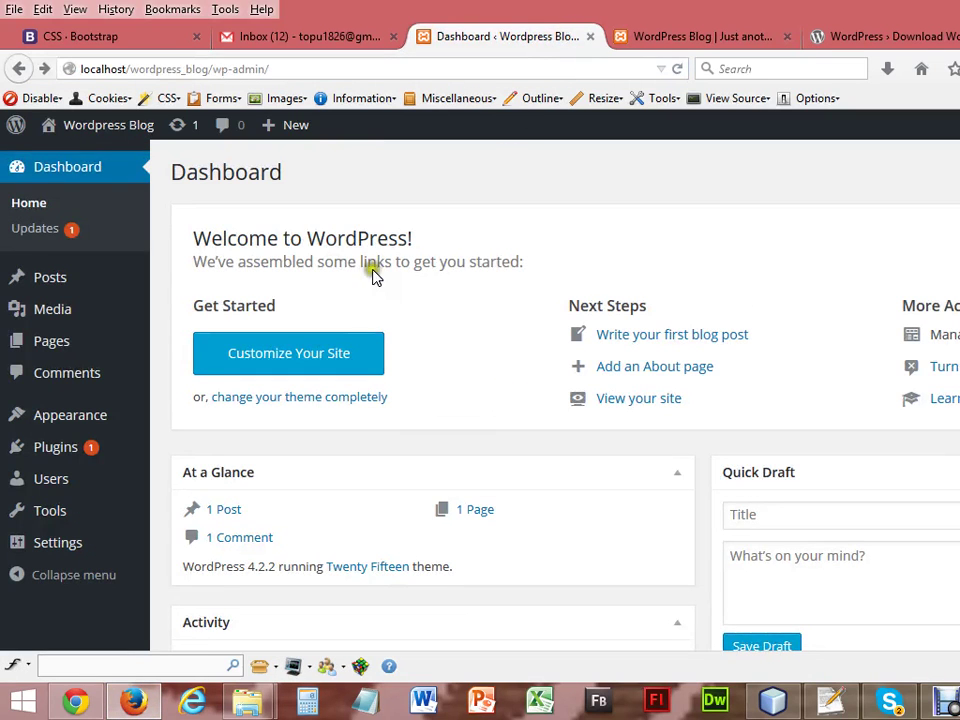
click(75, 701)
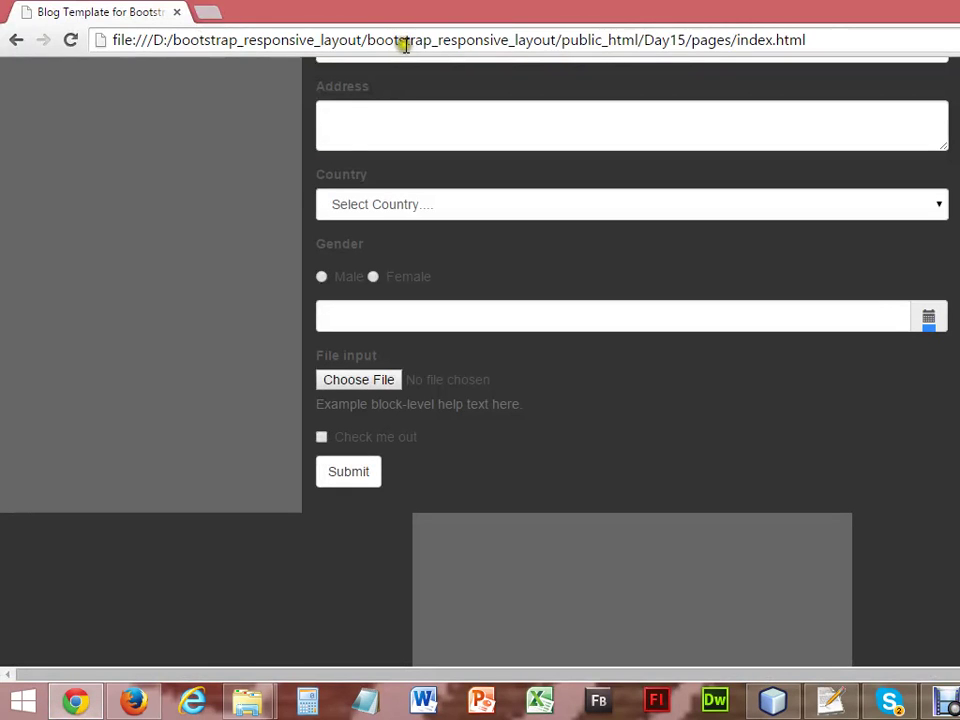
click(420, 42)
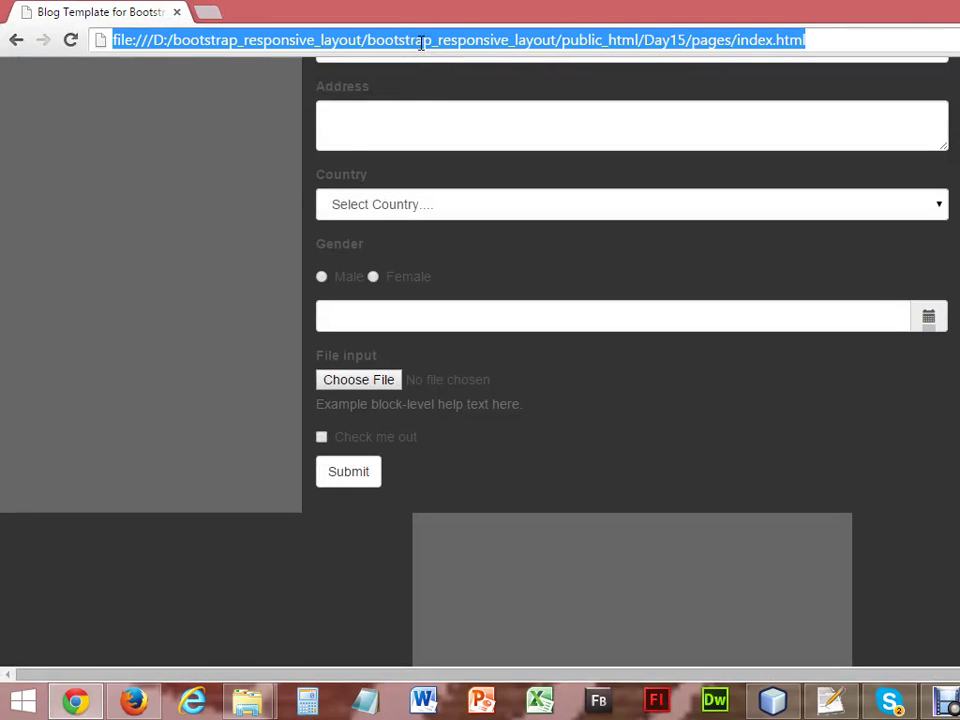
text(http://localhost/wordpress_blog/)
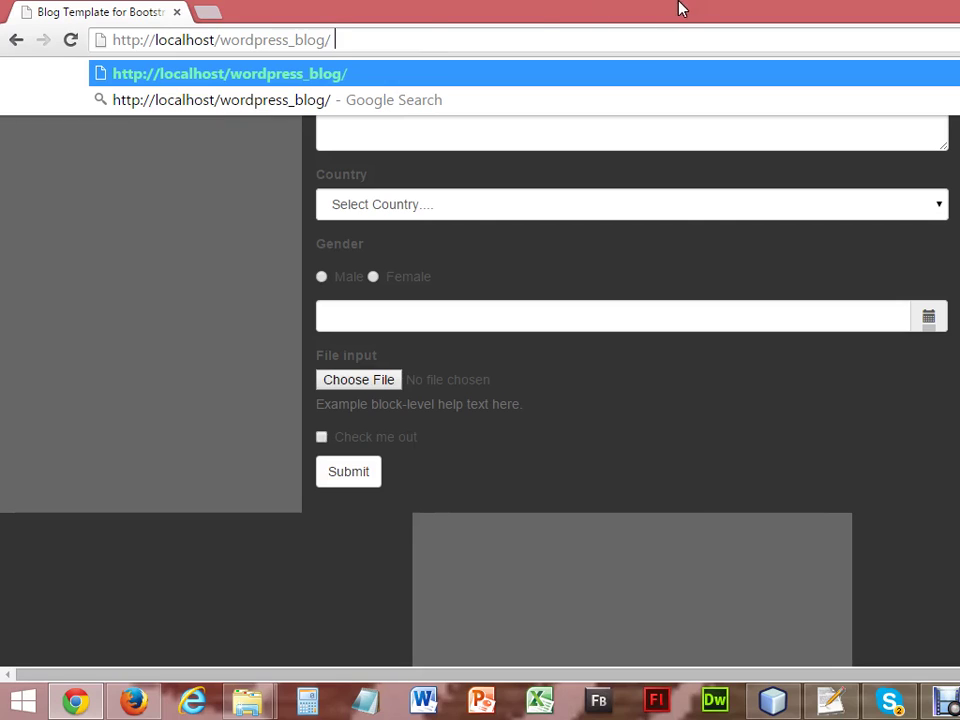
Load localhost/wordpress_blog/ in Chrome, glancing at the Firefox dashboard before returning.
key(Escape)
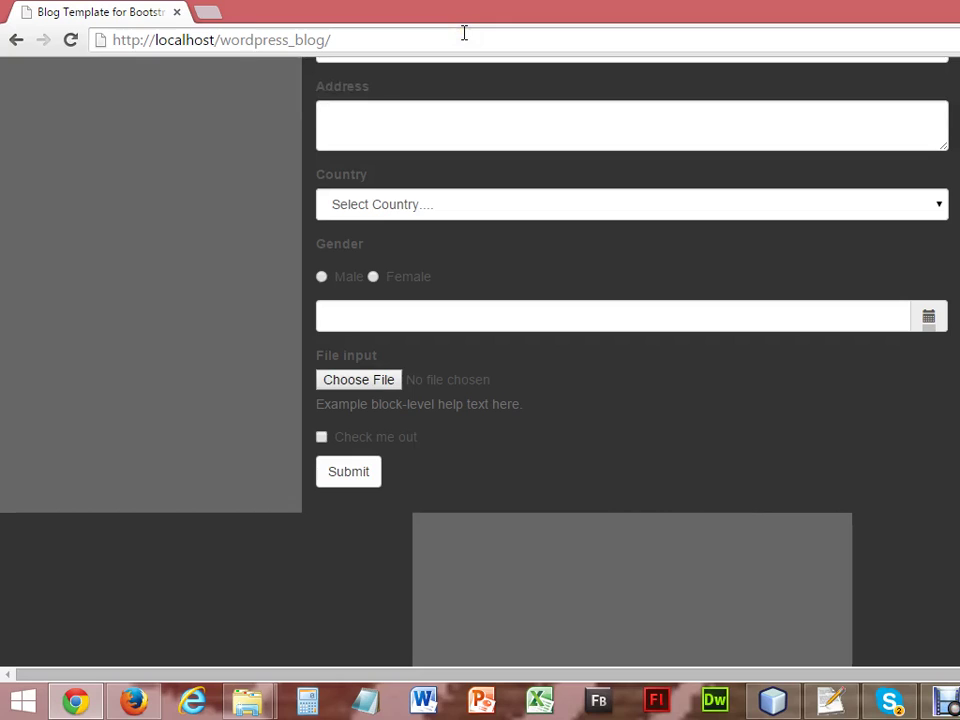
key(Return)
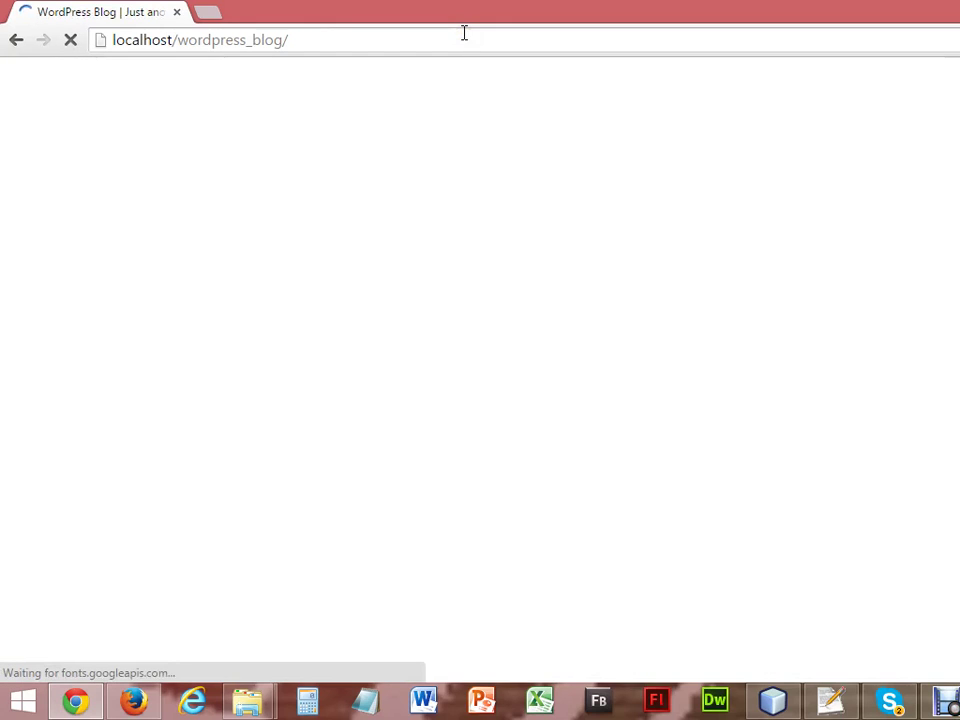
mouse_move(138, 705)
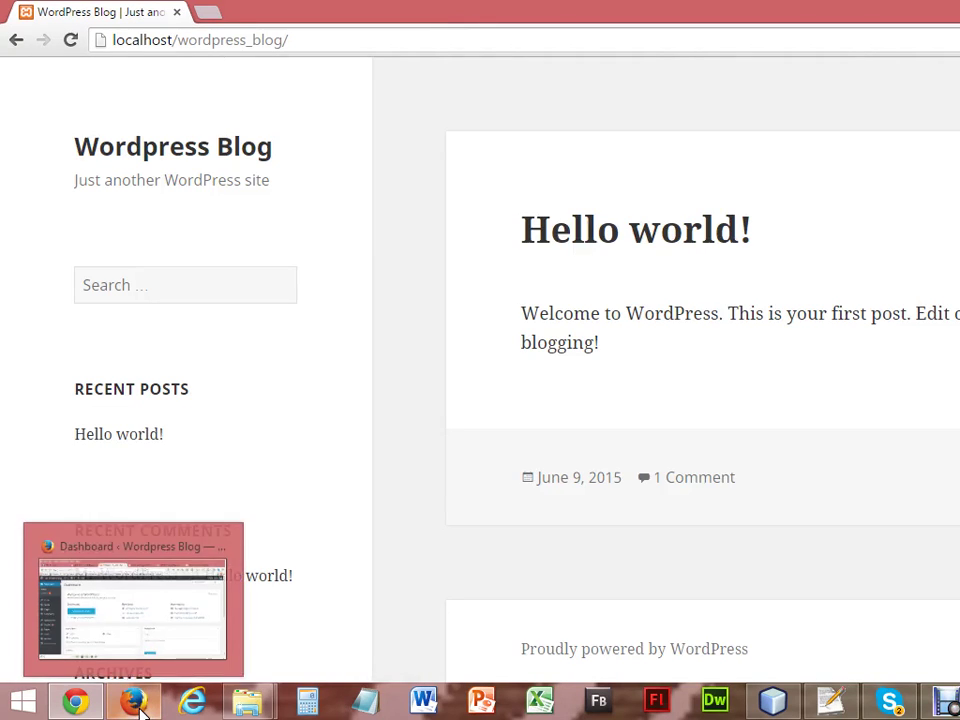
click(105, 535)
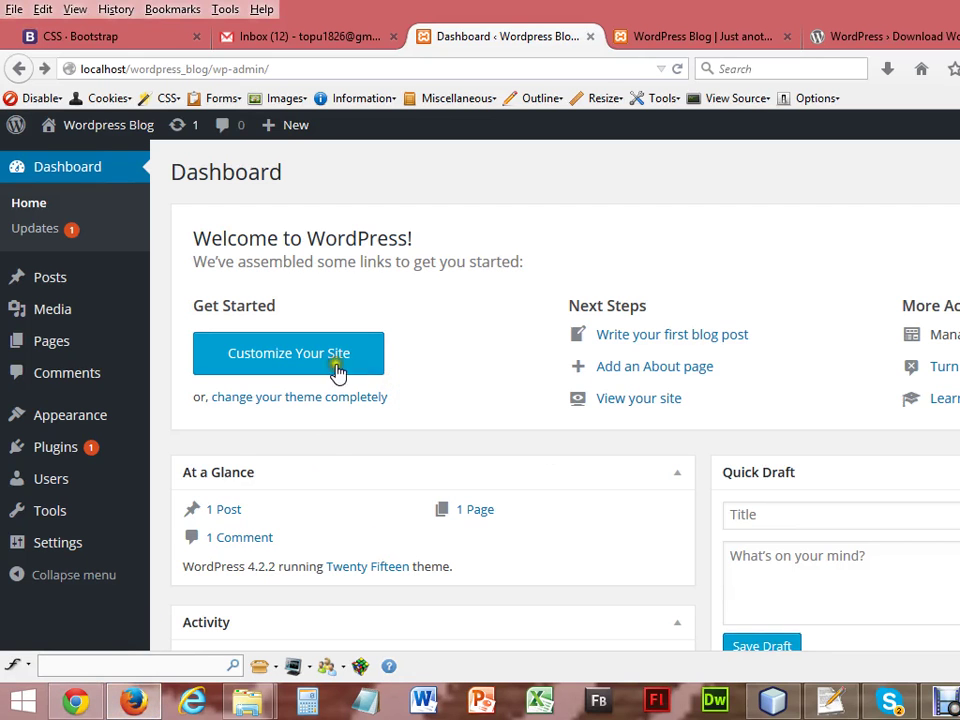
click(90, 697)
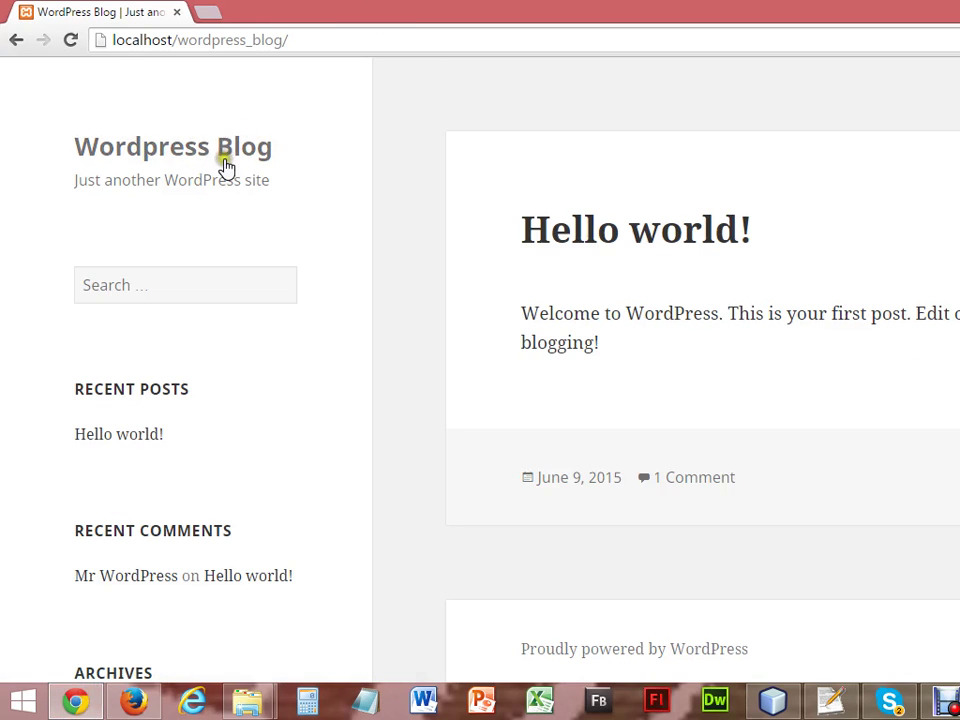
Scroll through the blog's Hello world! post and sidebar.
click(194, 281)
click(194, 281)
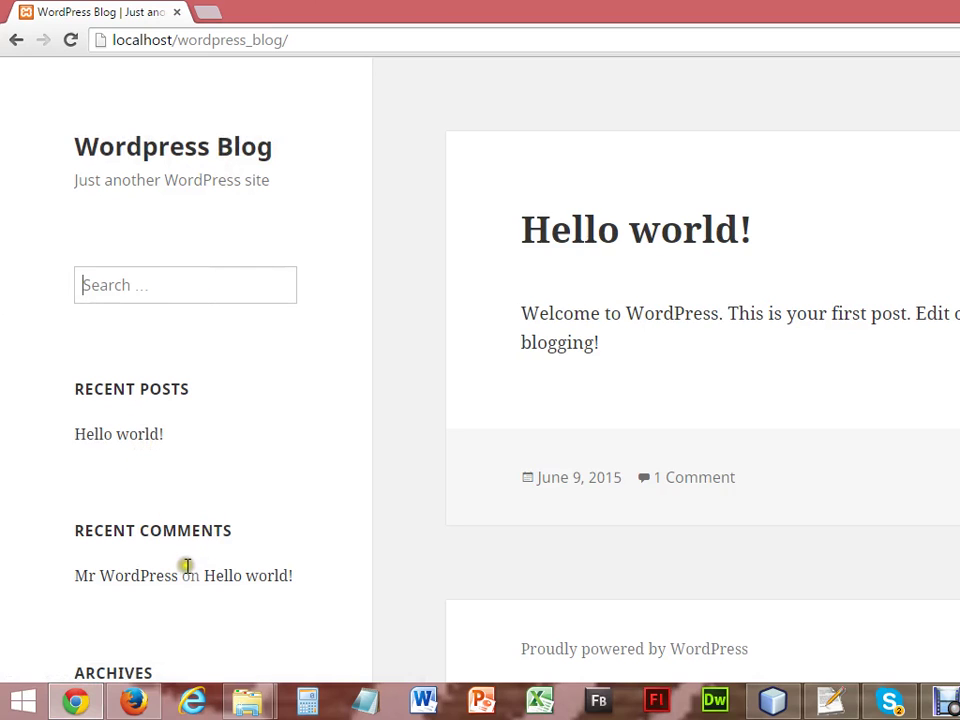
scroll(186, 566, down, 3)
scroll(480, 365, down, 3)
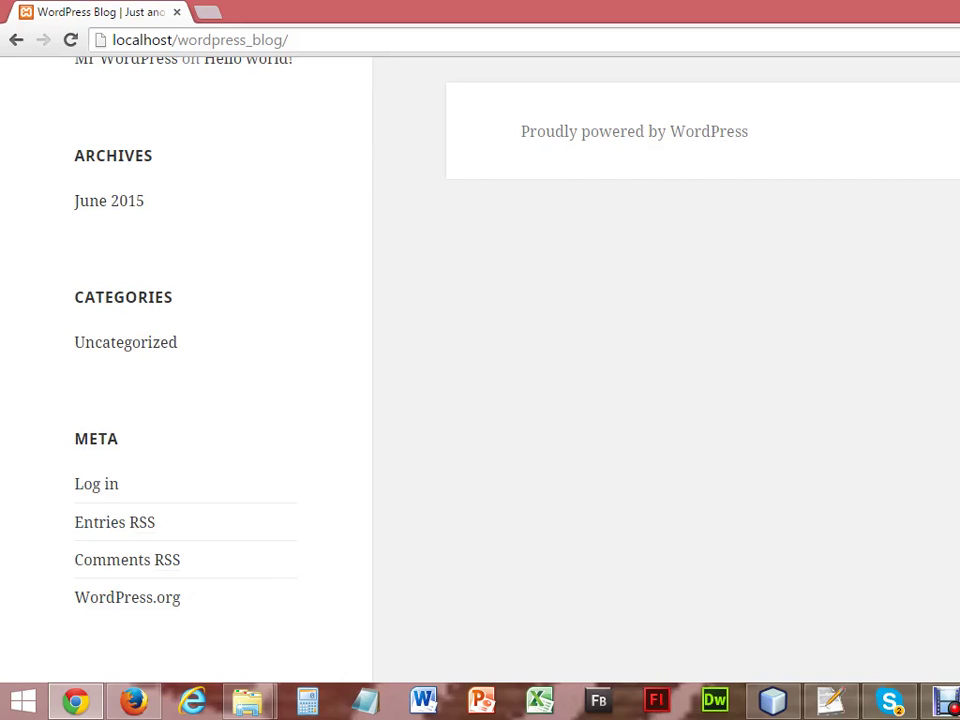
scroll(480, 365, up, 1)
scroll(480, 365, down, 1)
scroll(200, 449, up, 1)
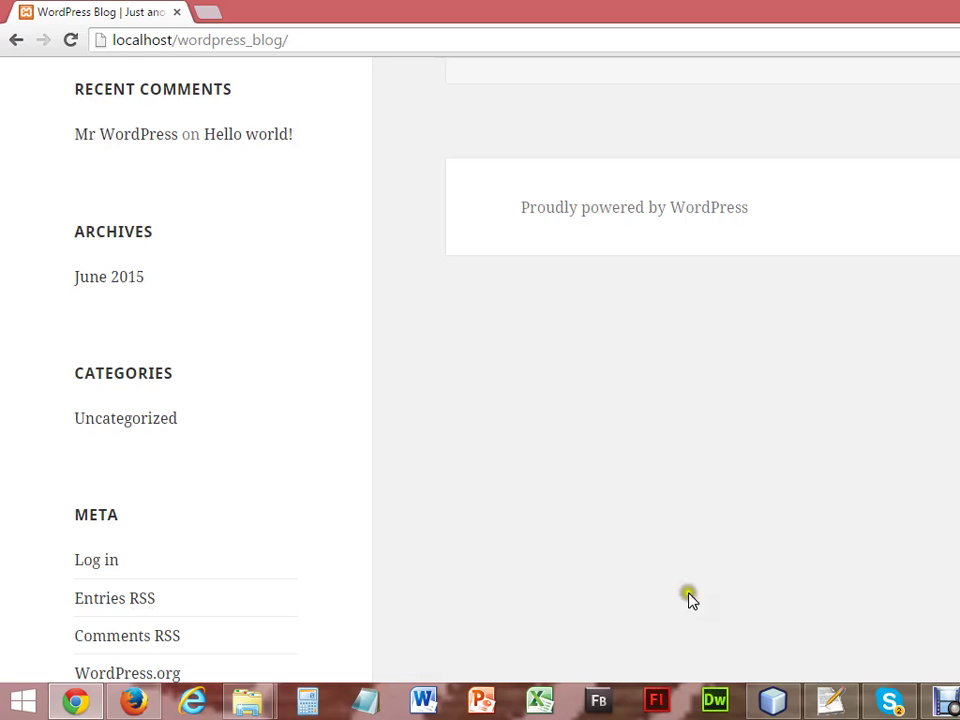
scroll(480, 360, up, 4)
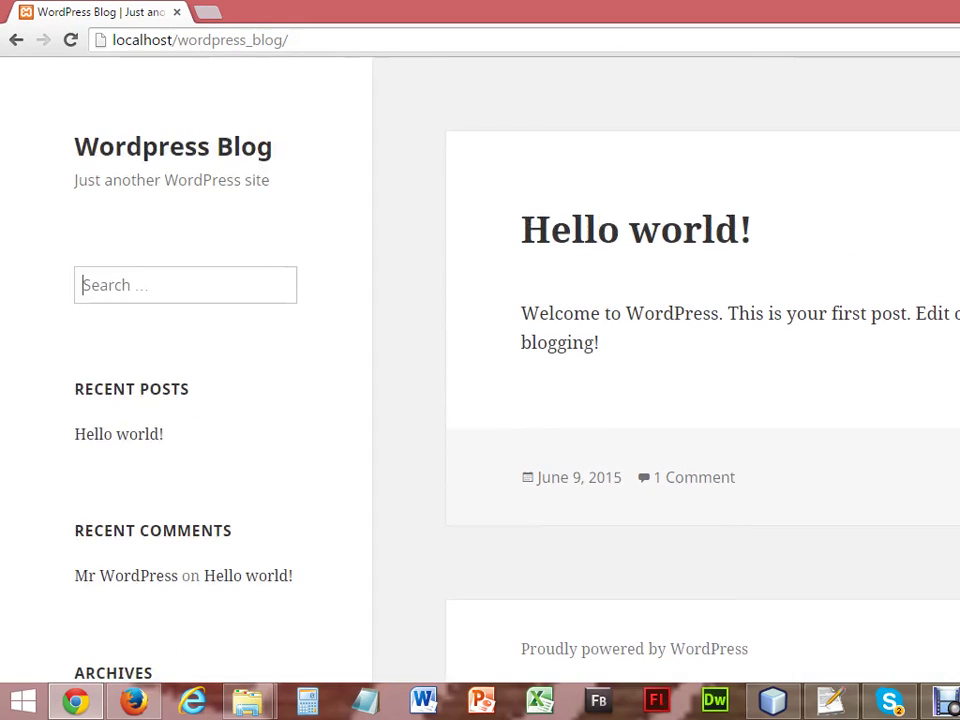
Open Appearance > Themes in the Firefox dashboard, showing Twenty Fifteen active among three themes.
click(145, 708)
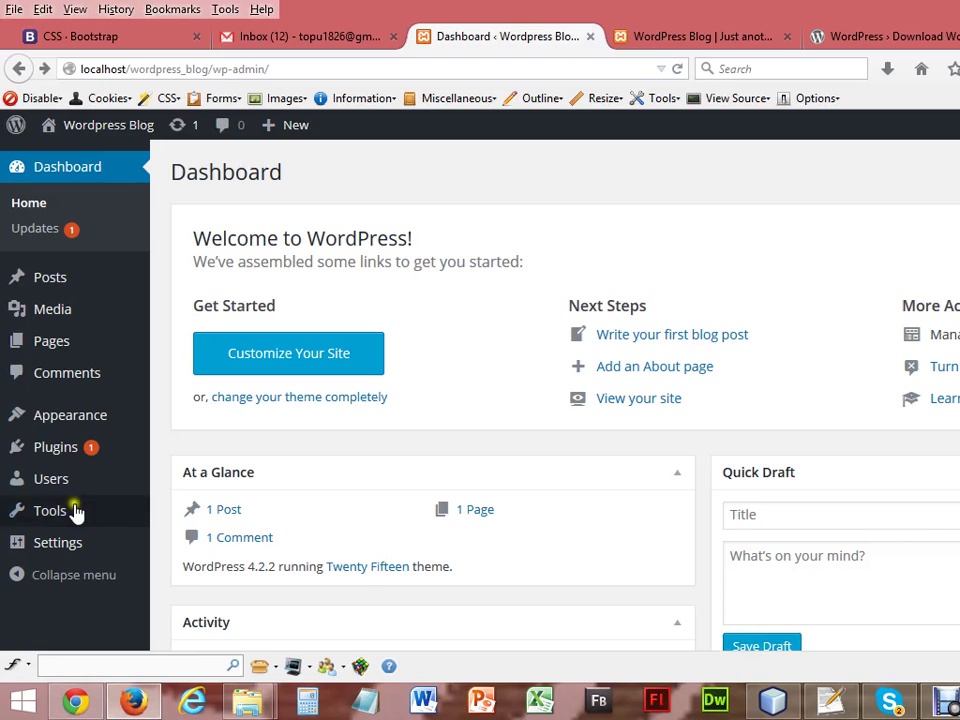
mouse_move(70, 413)
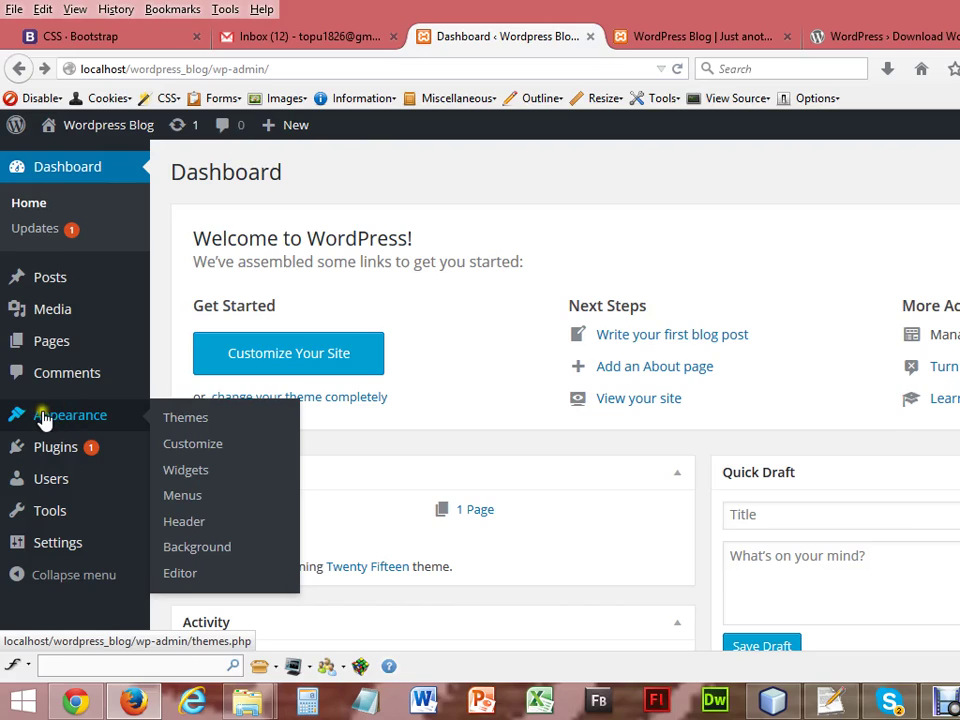
click(186, 422)
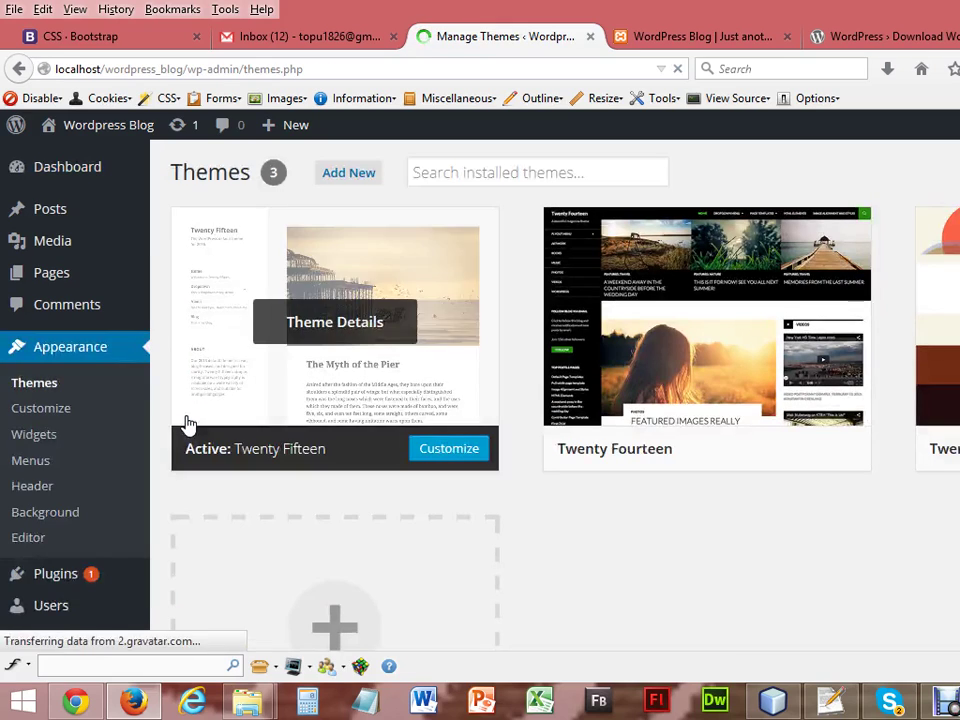
mouse_move(695, 362)
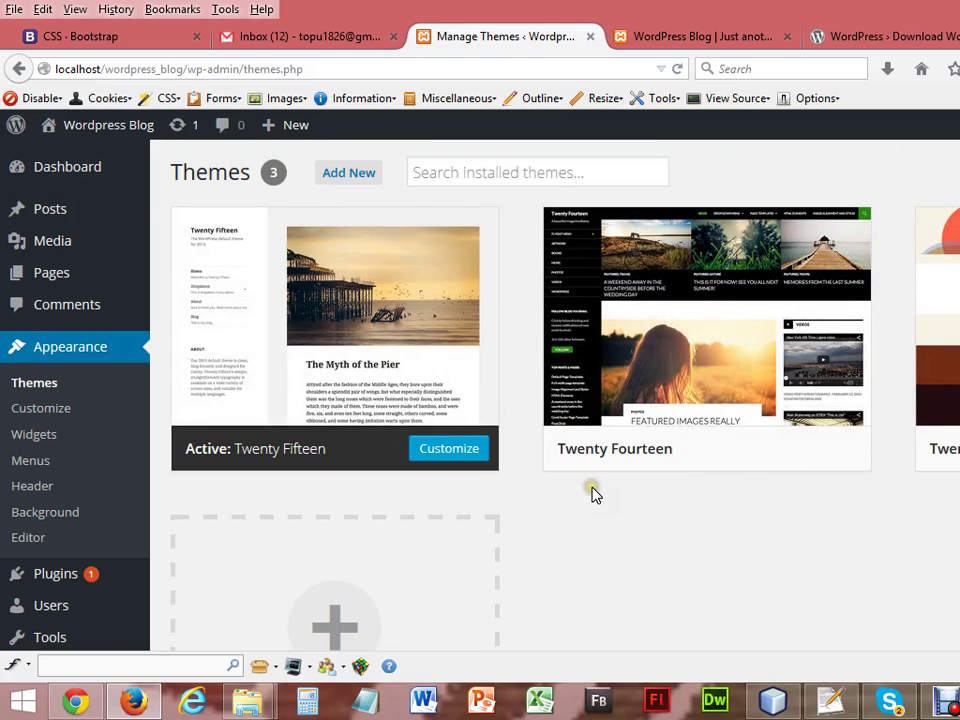
mouse_move(377, 467)
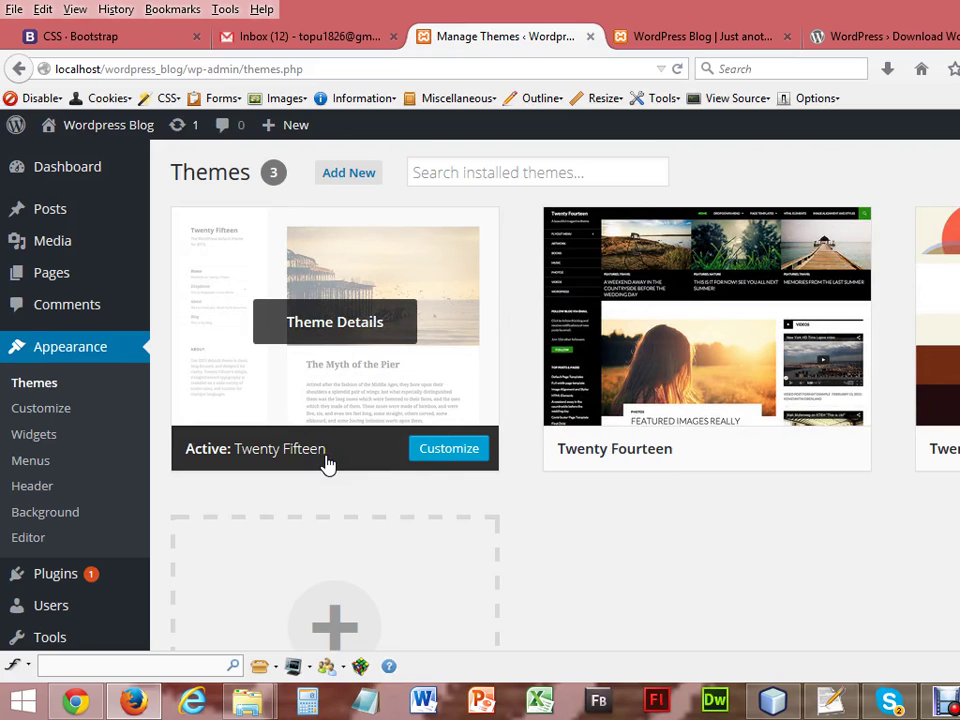
scroll(328, 464, down, 3)
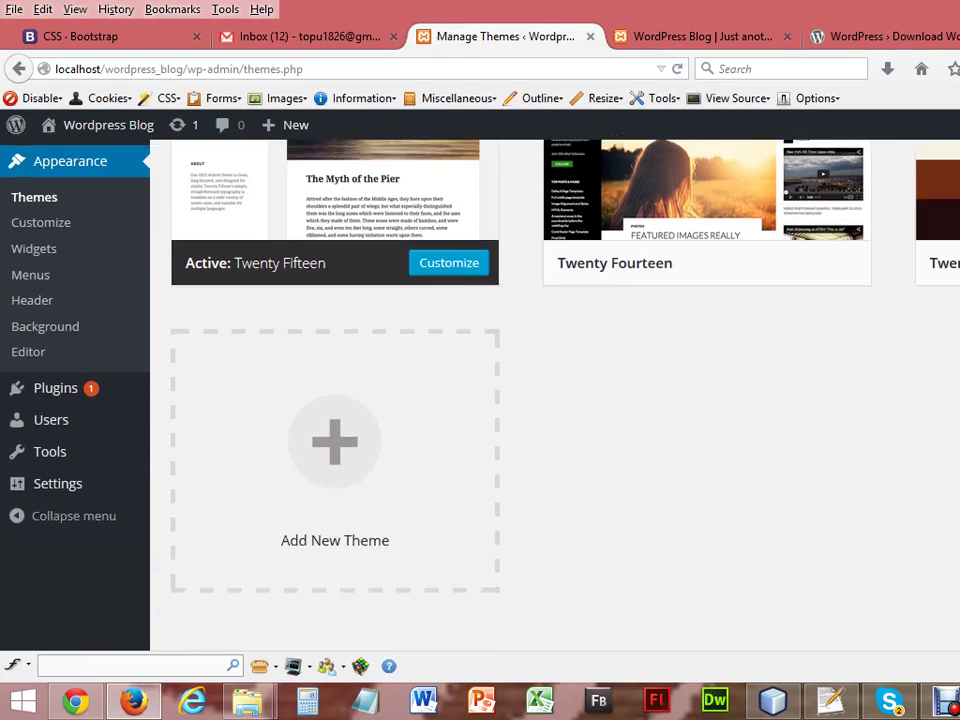
scroll(555, 395, up, 3)
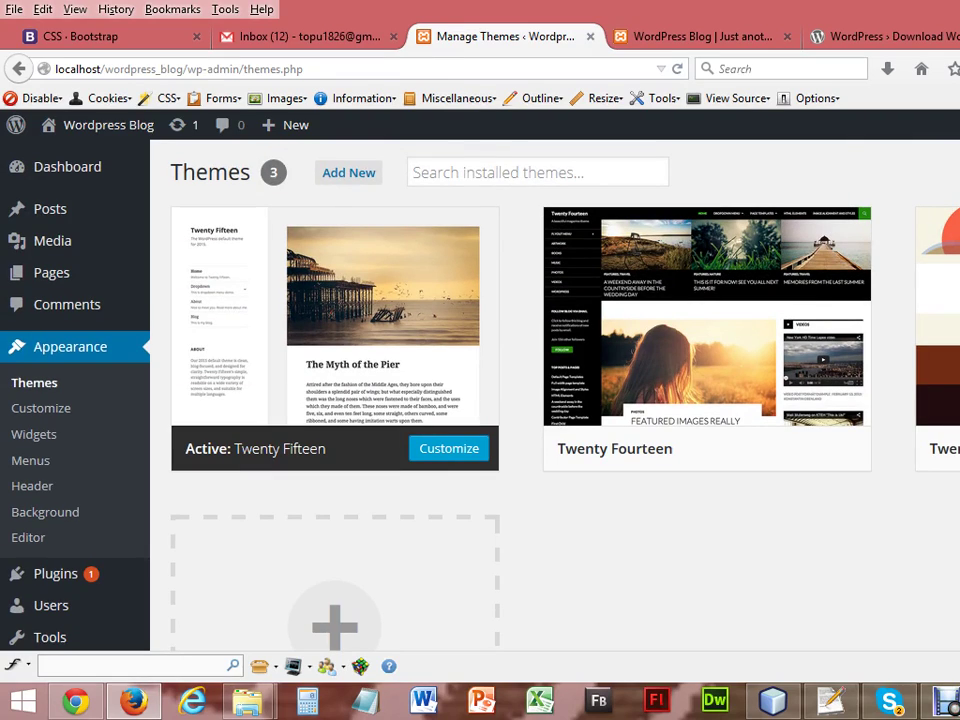
Open Add New themes and scroll through the Featured themes list and back up.
click(340, 176)
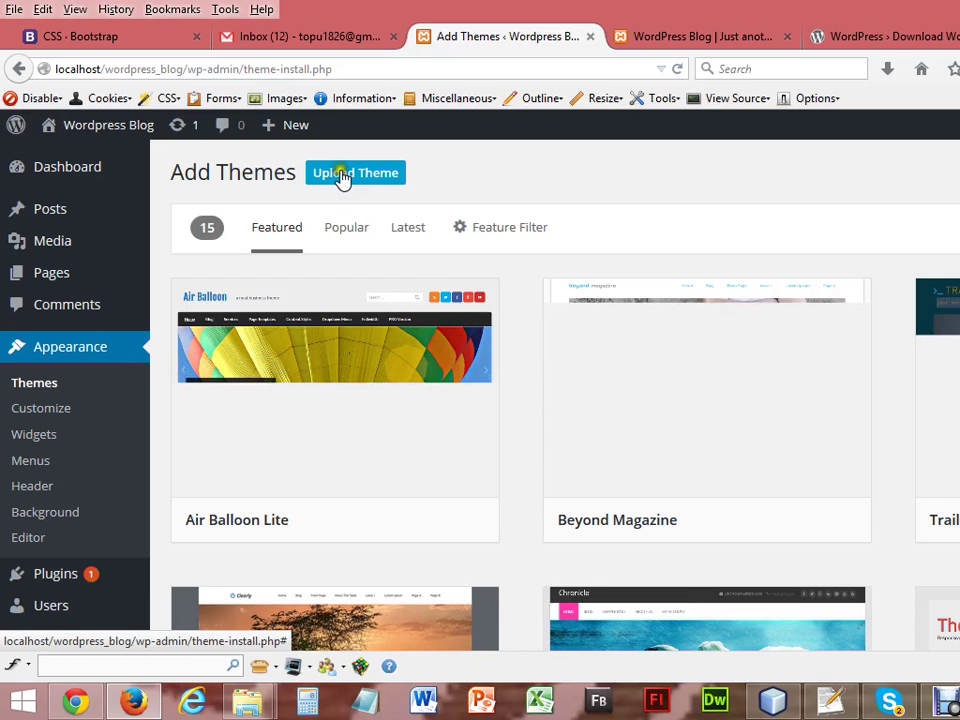
scroll(555, 400, down, 10)
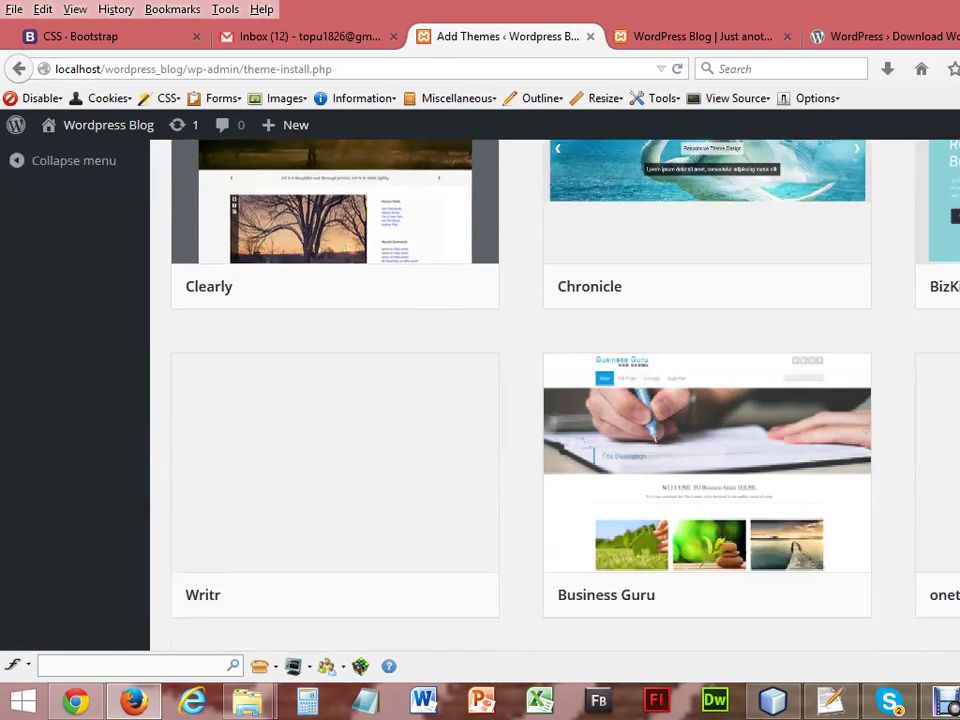
scroll(555, 400, down, 10)
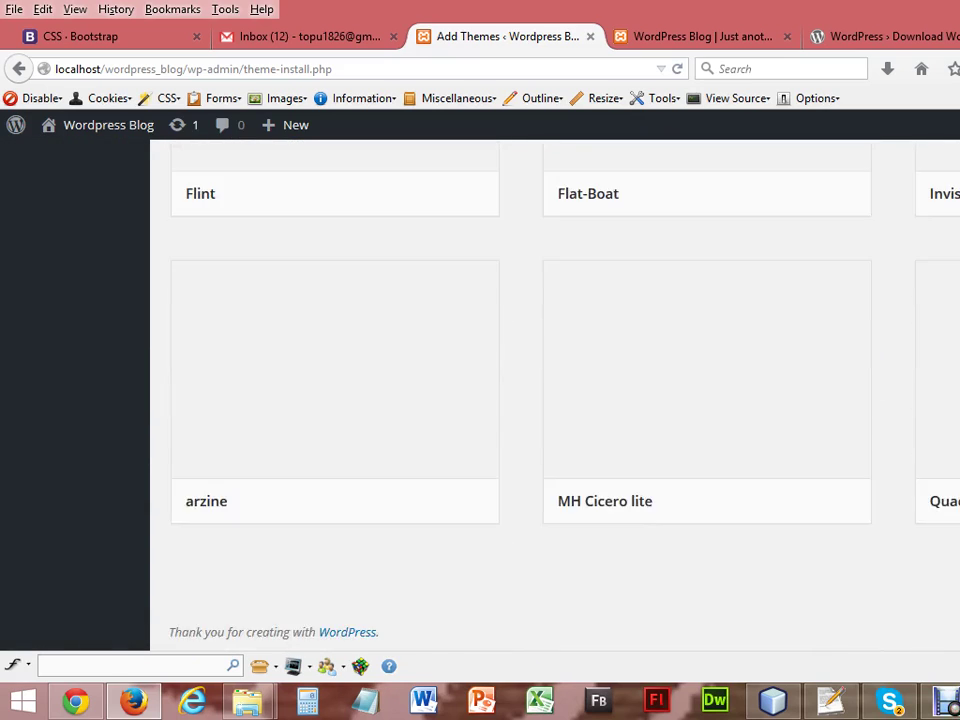
scroll(555, 400, up, 3)
scroll(555, 400, up, 10)
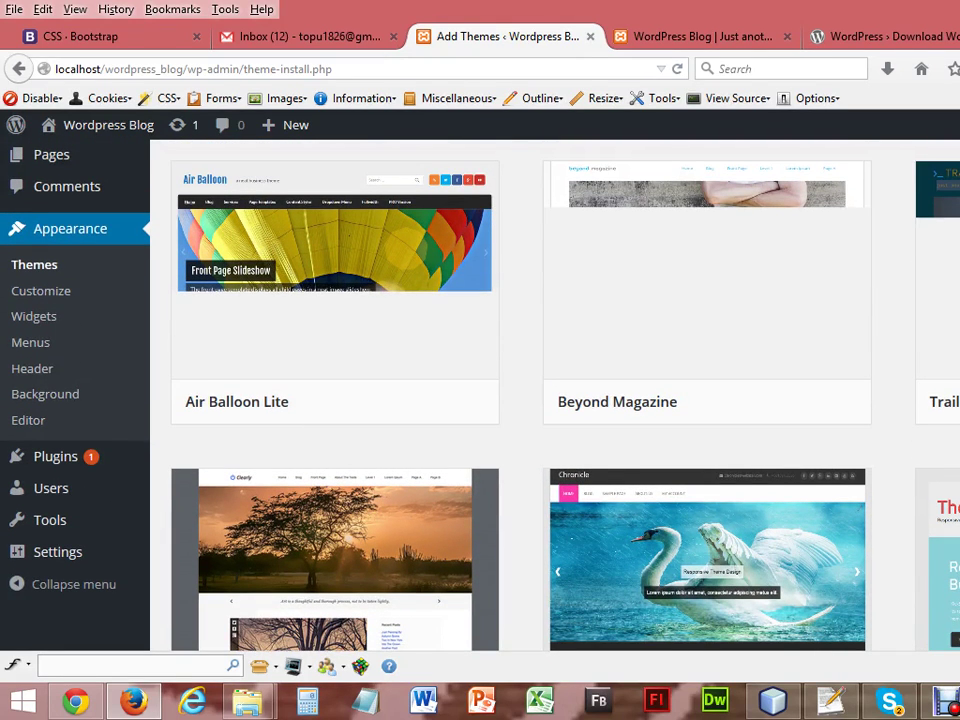
scroll(555, 400, up, 1)
scroll(555, 400, up, 1)
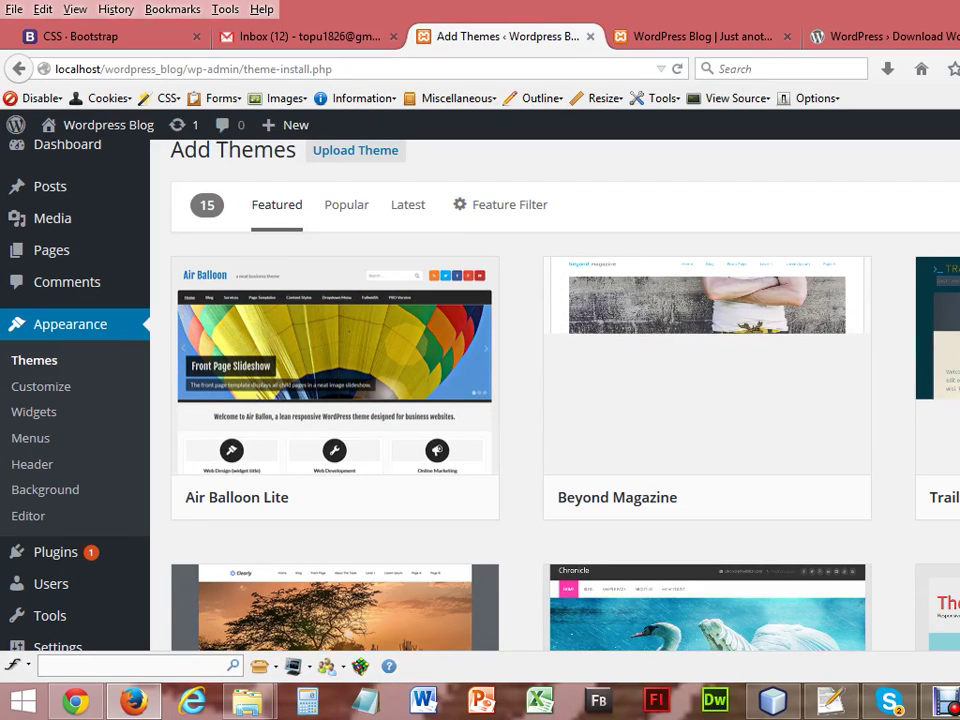
scroll(555, 400, down, 3)
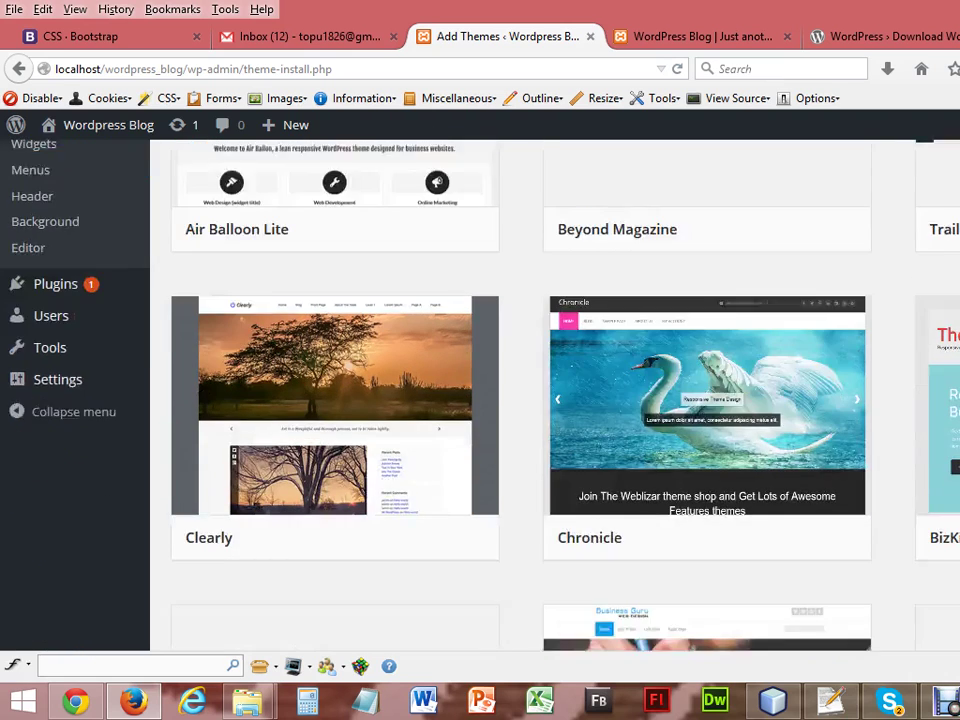
scroll(555, 400, down, 5)
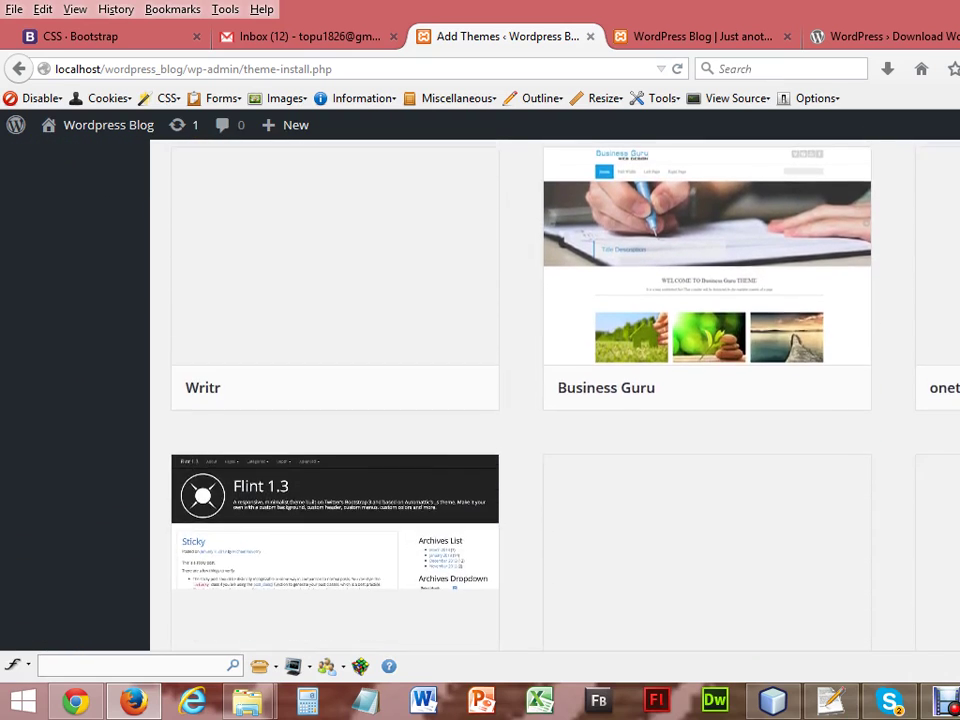
scroll(555, 400, down, 1)
scroll(555, 400, down, 3)
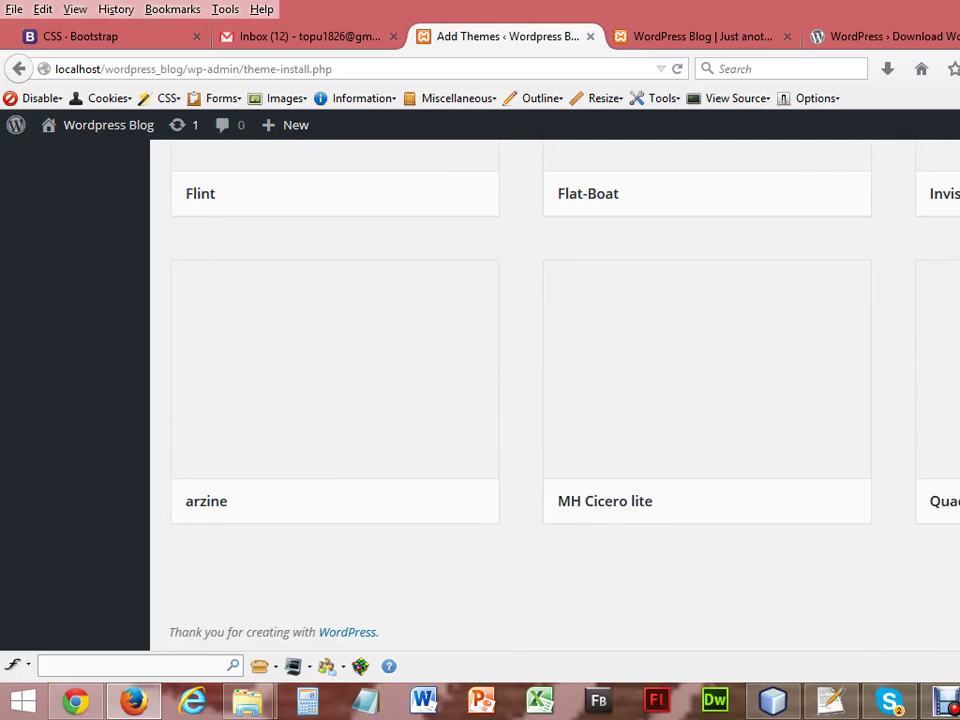
scroll(555, 400, up, 10)
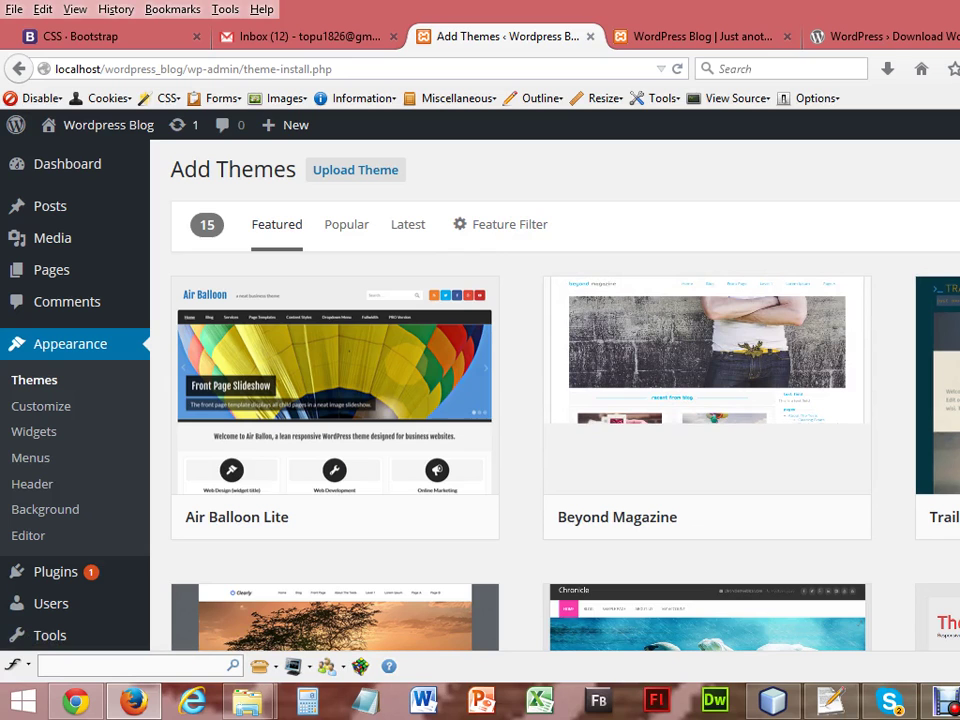
scroll(555, 400, down, 4)
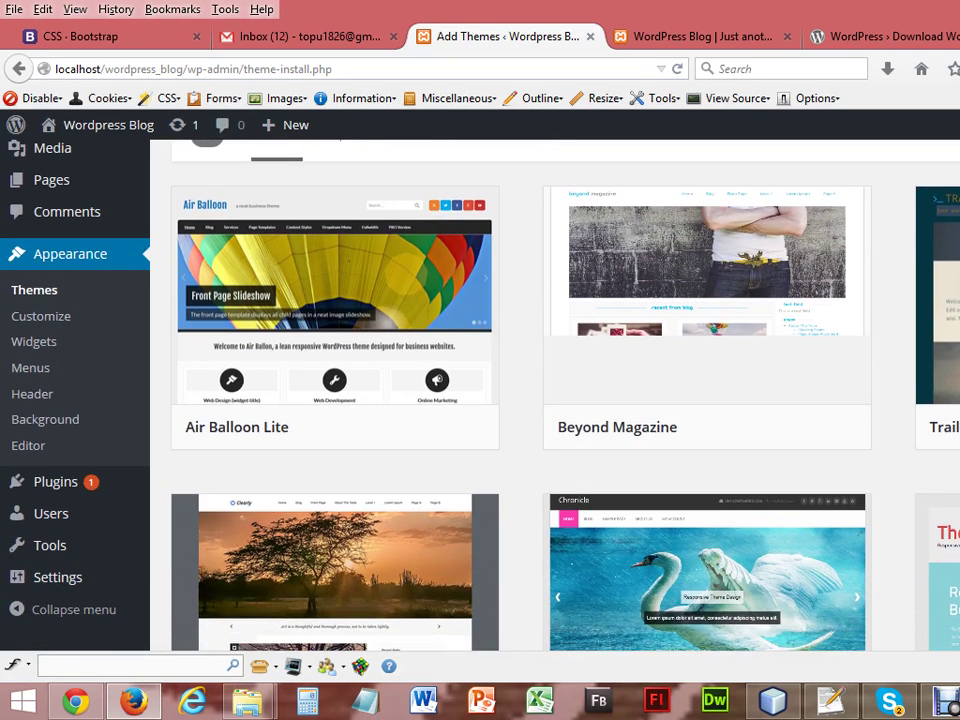
scroll(555, 400, down, 12)
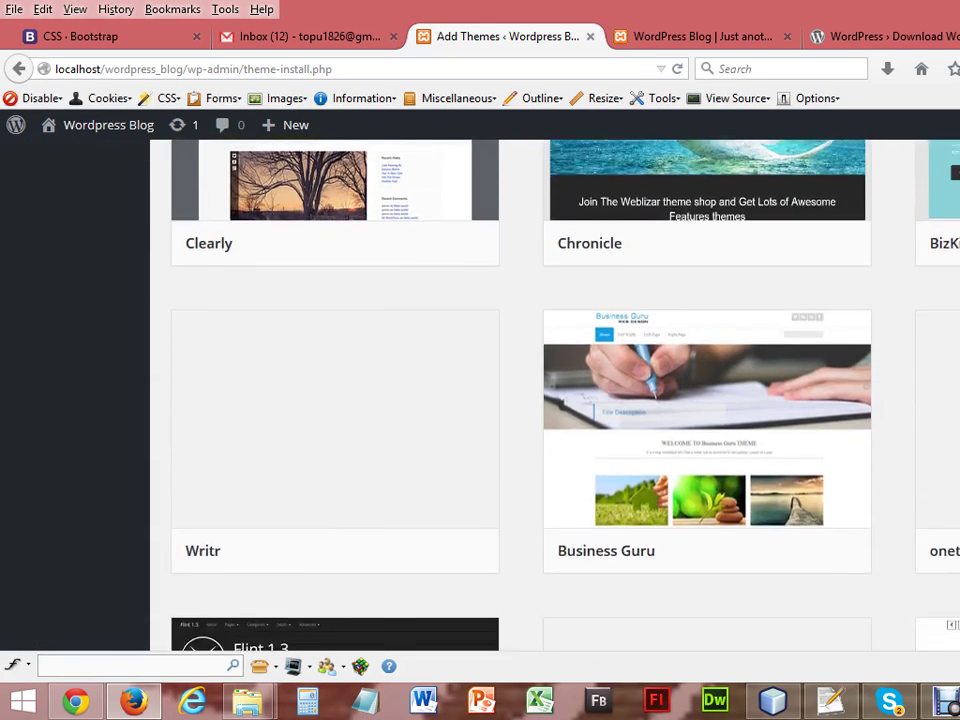
scroll(555, 400, down, 8)
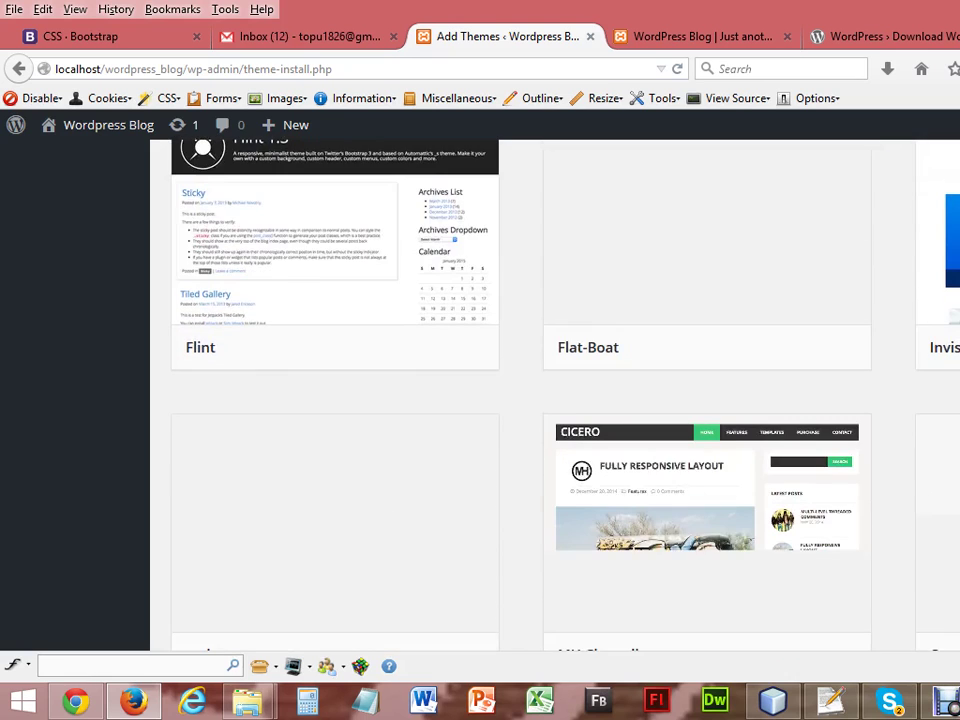
scroll(555, 400, up, 20)
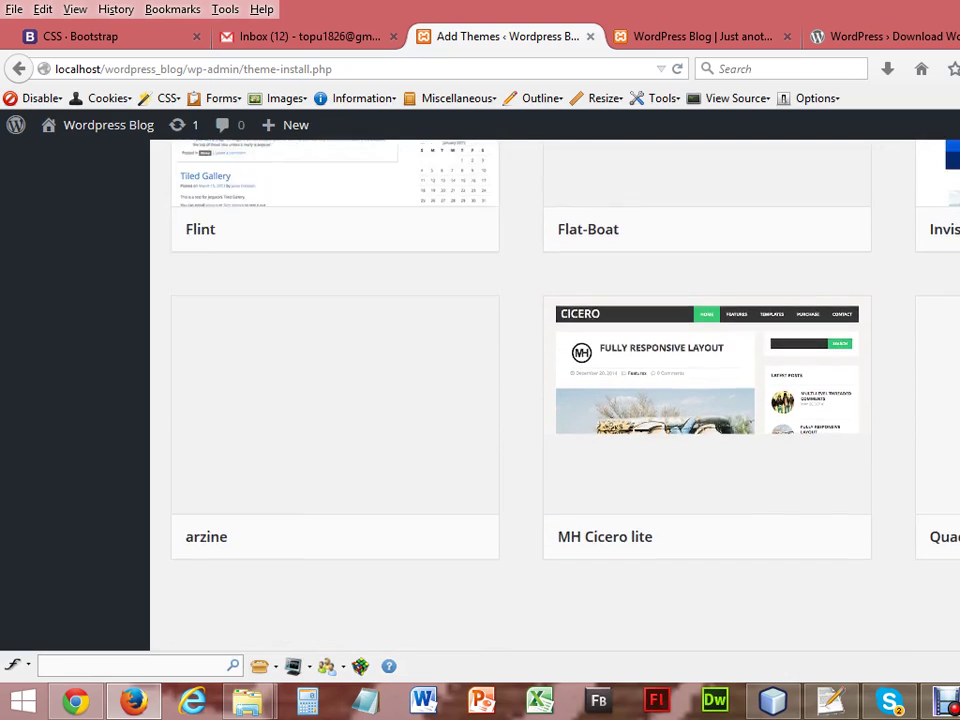
scroll(555, 400, up, 4)
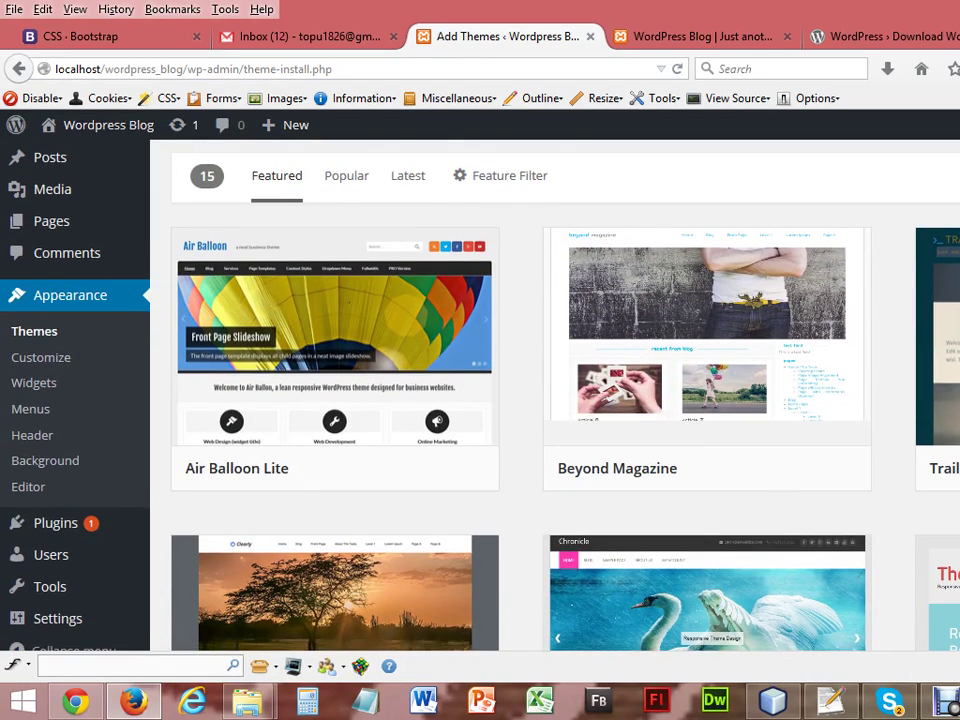
scroll(555, 400, down, 1)
scroll(555, 400, down, 1)
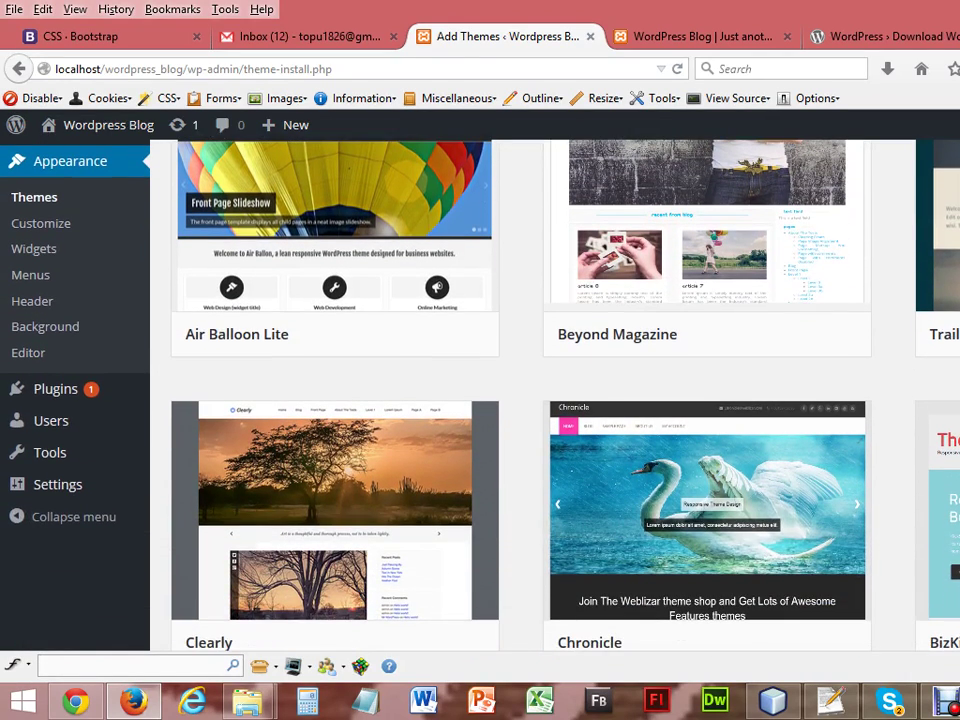
scroll(555, 400, up, 2)
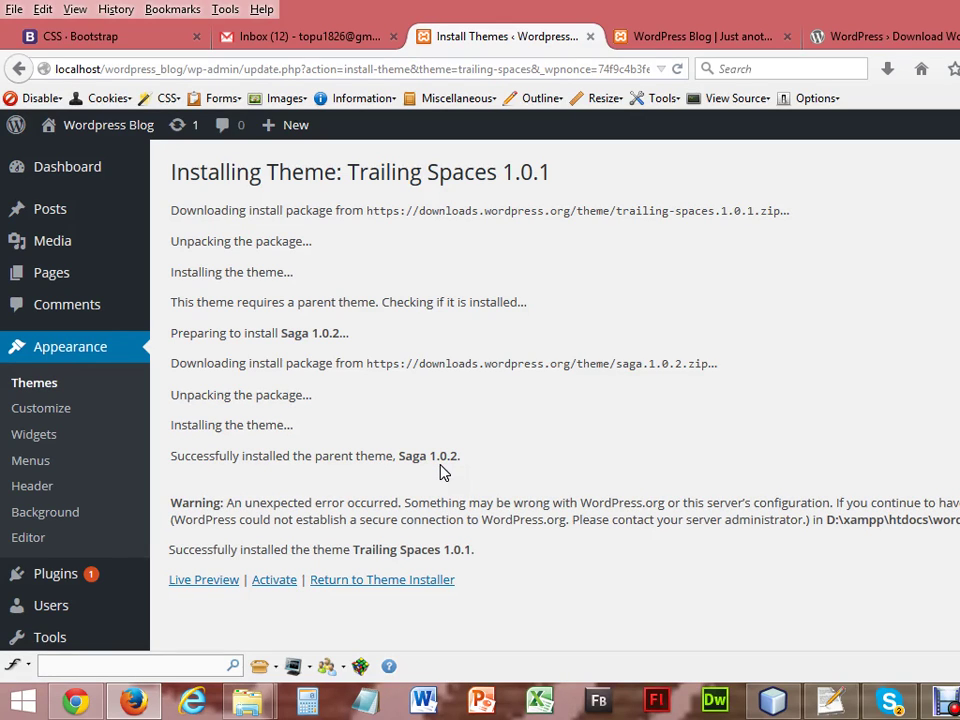
Scroll down the install log reporting Trailing Spaces 1.0.1 and parent Saga 1.0.2 installed.
scroll(555, 400, down, 2)
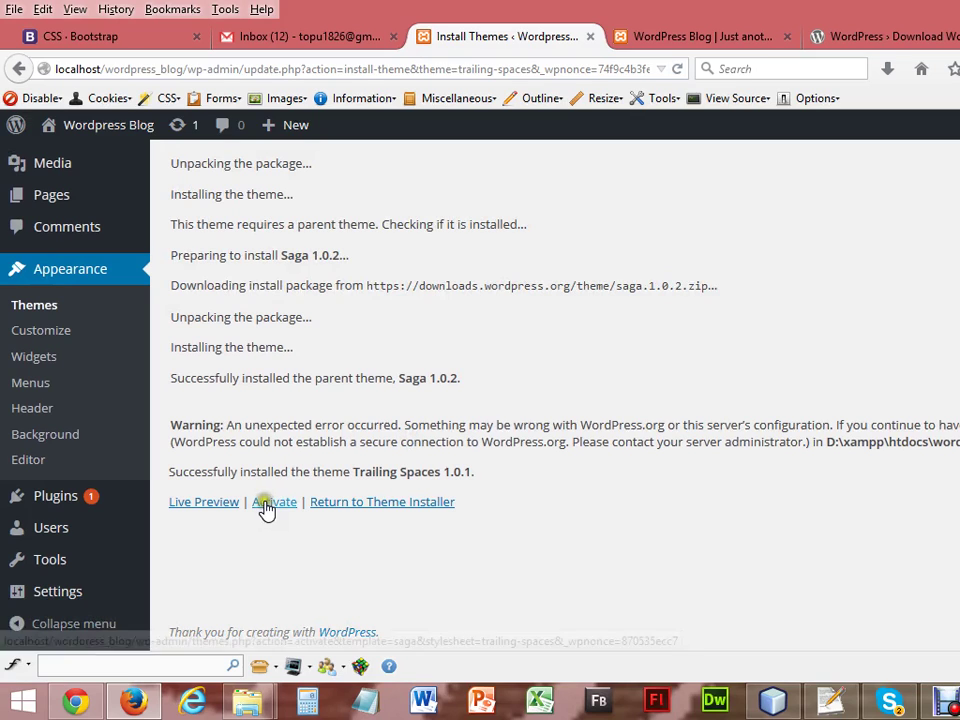
Open the Trailing Spaces live preview in a new tab and view it.
right_click(217, 508)
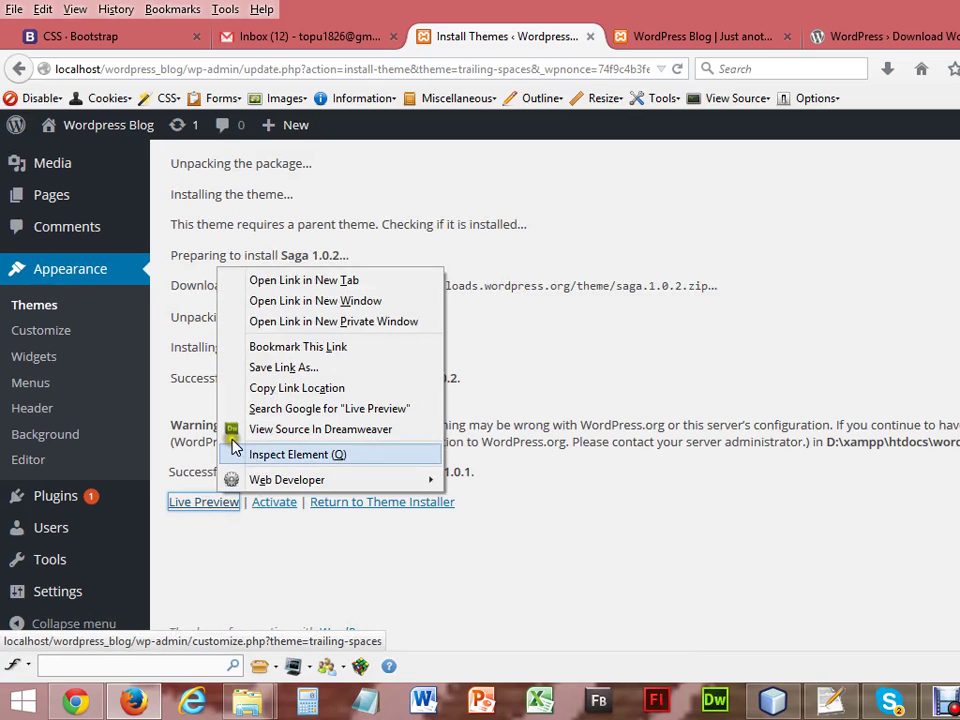
click(292, 282)
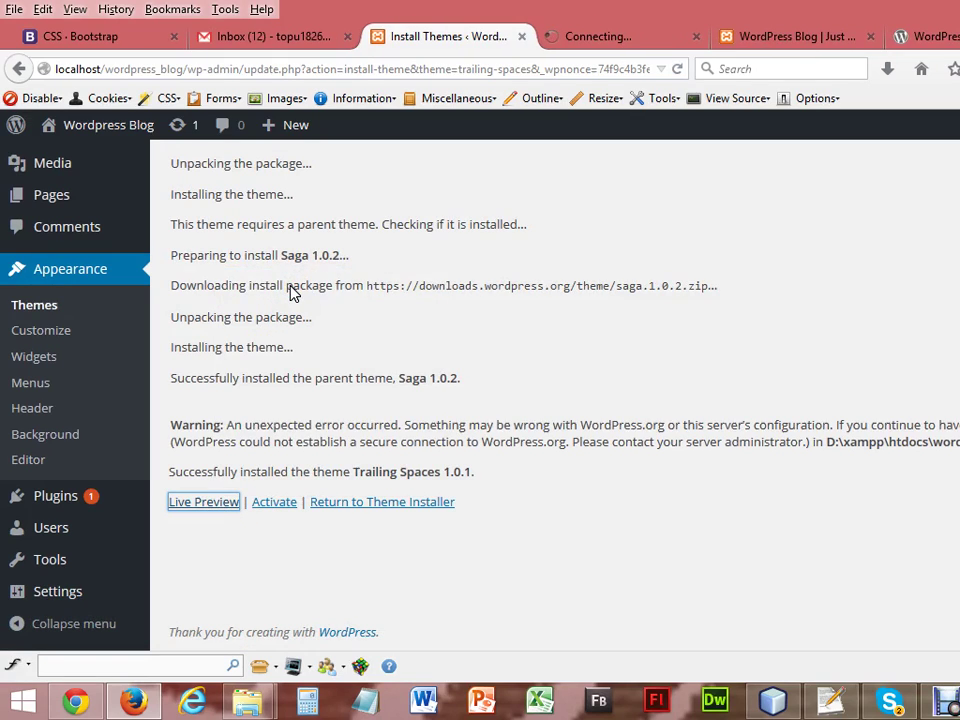
click(660, 37)
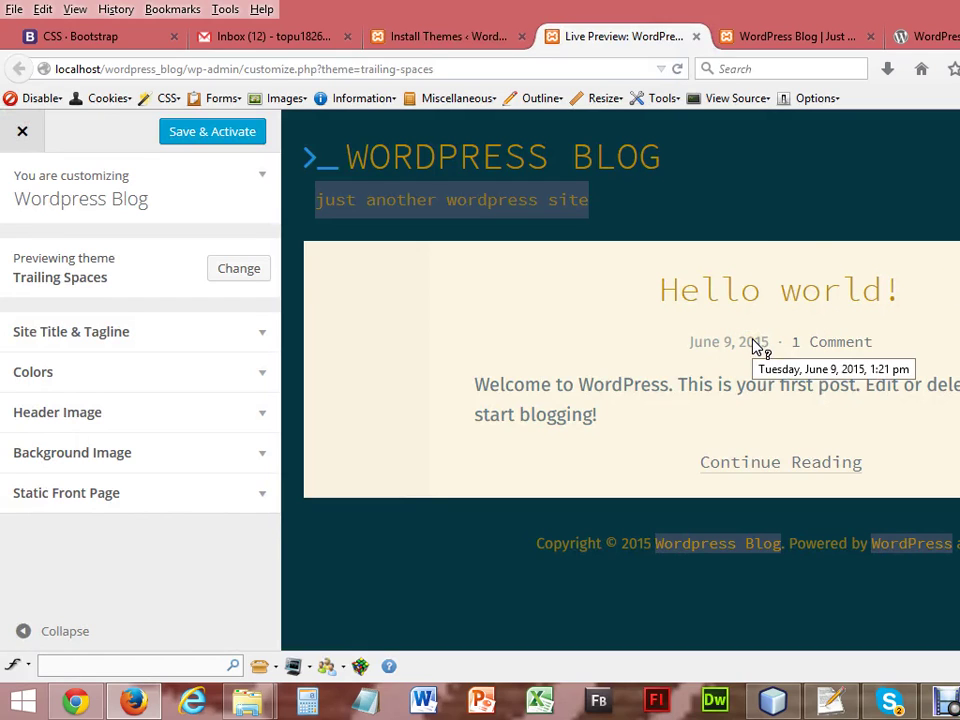
Back on the install log, activate the Trailing Spaces theme.
click(436, 40)
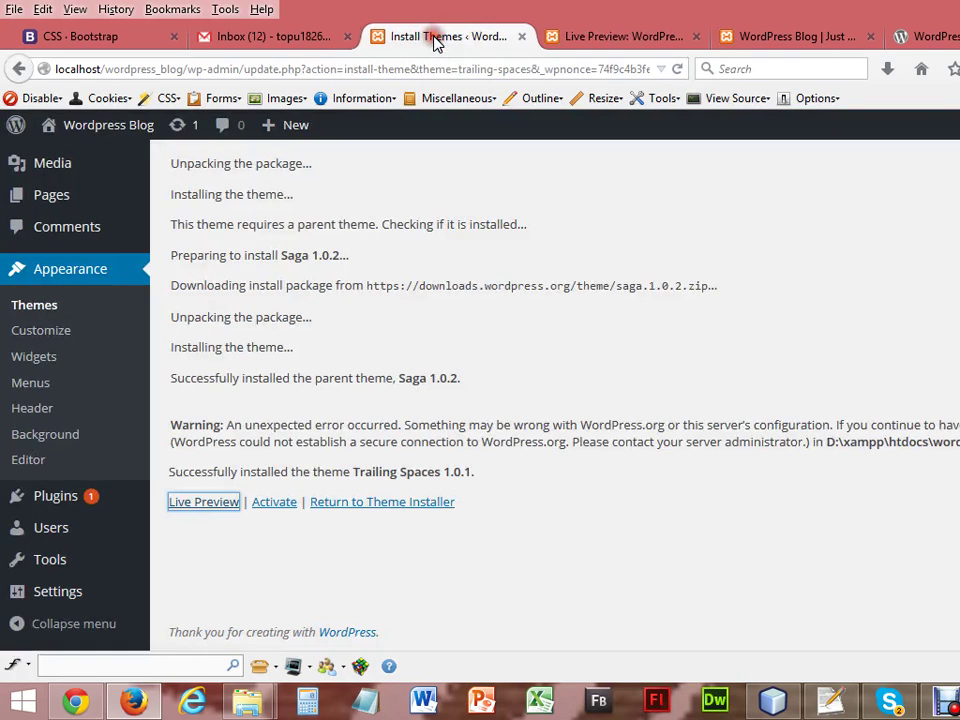
click(271, 510)
click(271, 510)
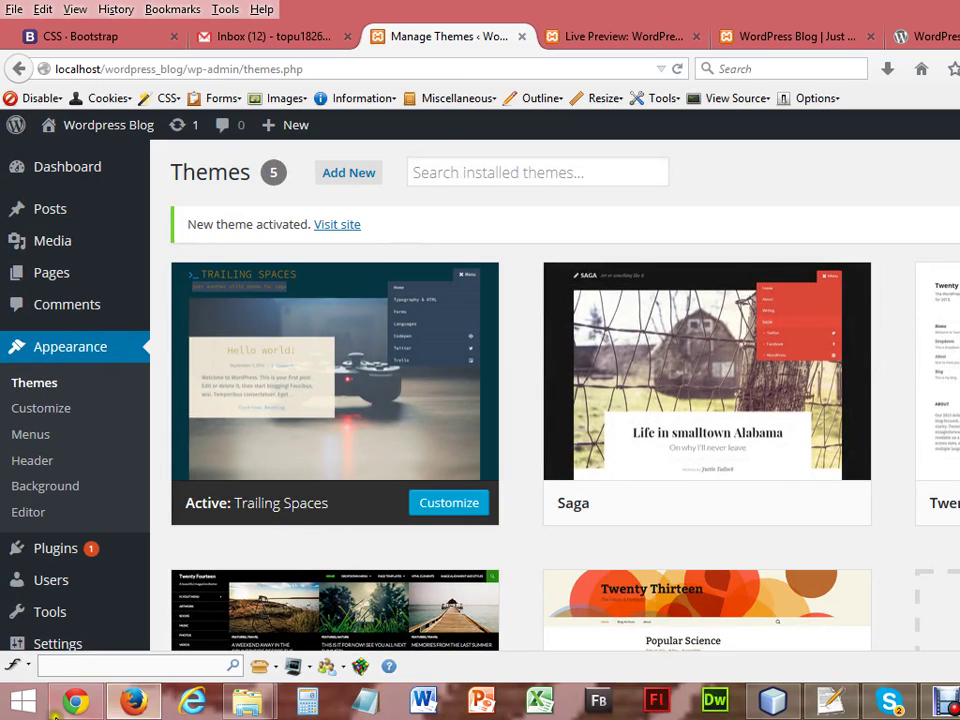
Reload the blog in Chrome to see Trailing Spaces, then review the Themes page.
click(74, 702)
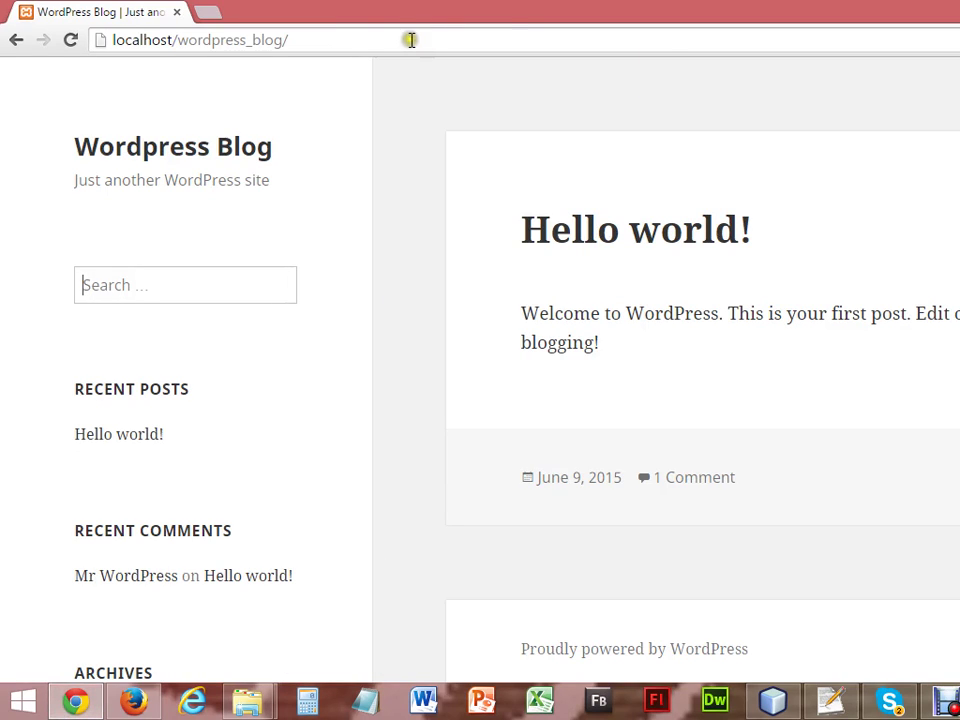
click(65, 45)
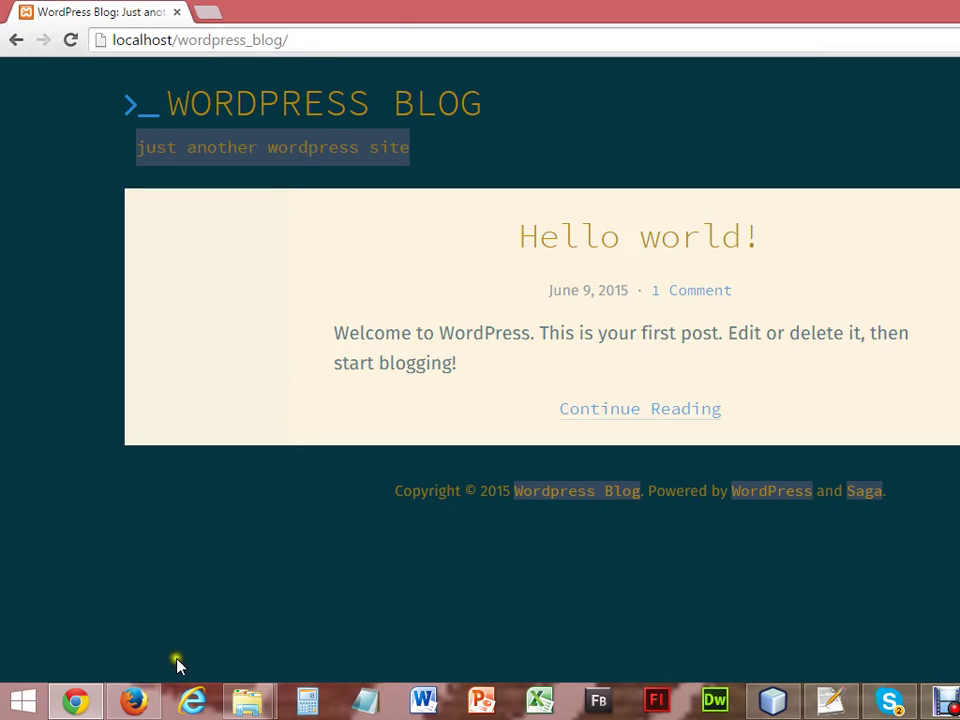
click(146, 702)
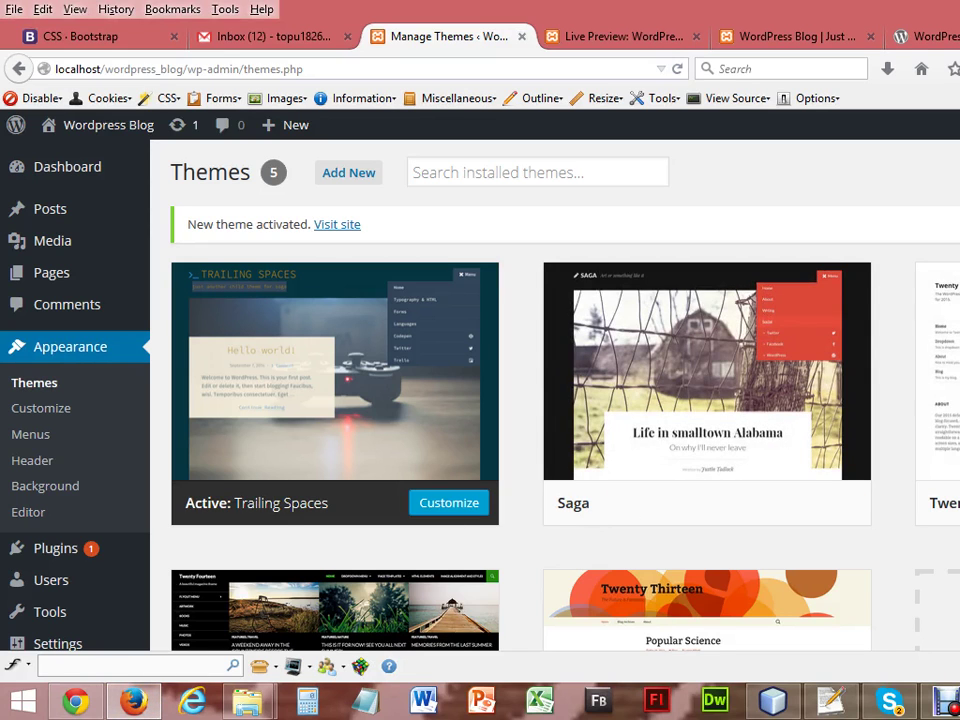
scroll(882, 445, down, 2)
scroll(555, 400, down, 2)
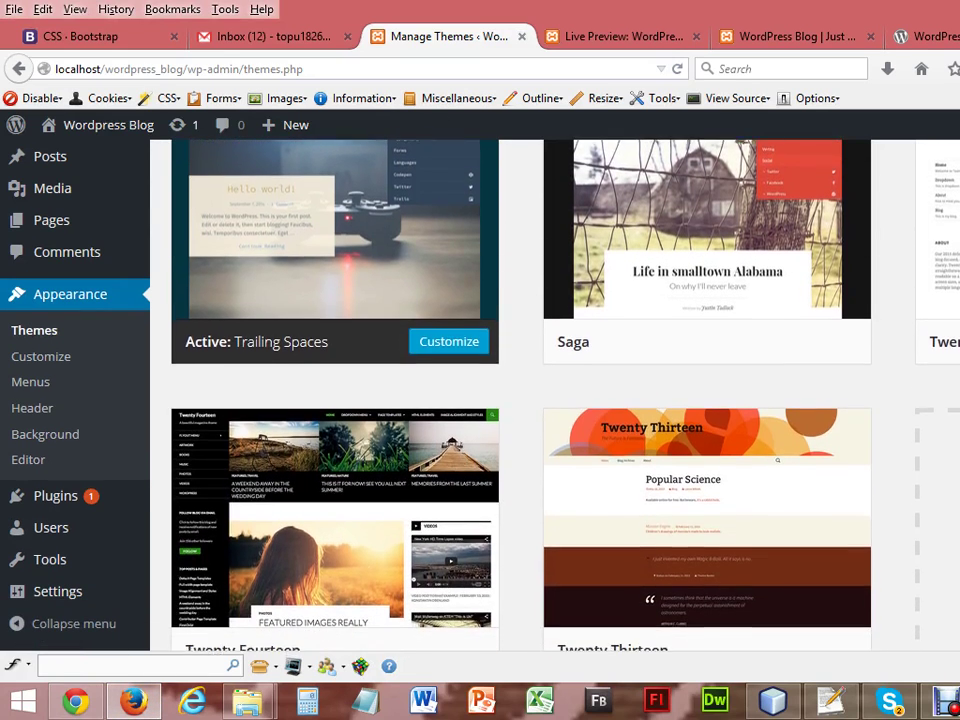
scroll(555, 400, down, 1)
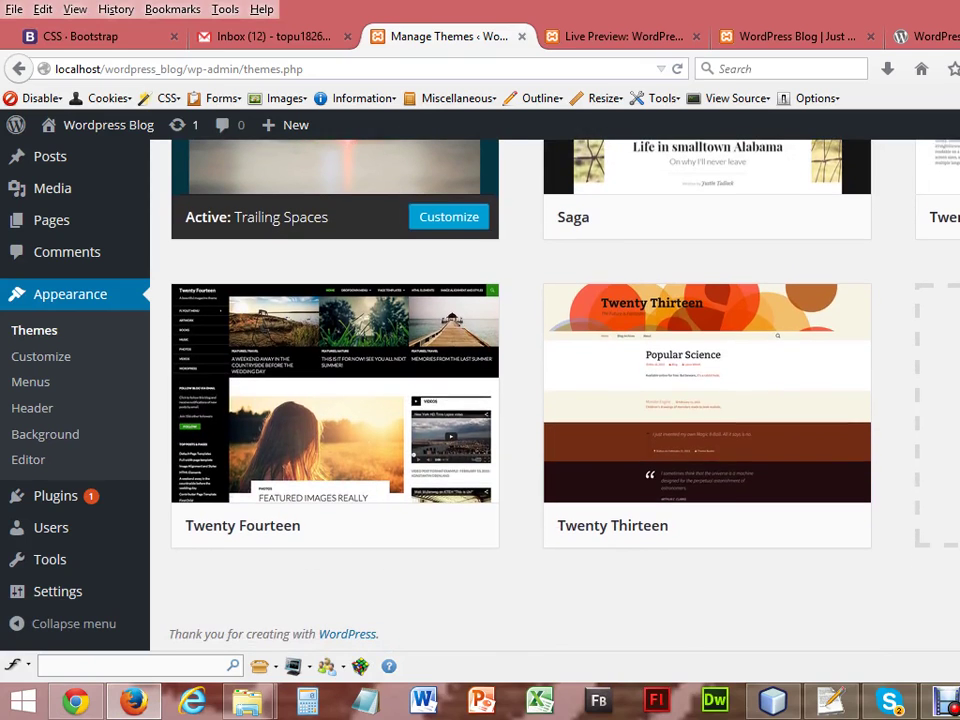
scroll(555, 400, up, 3)
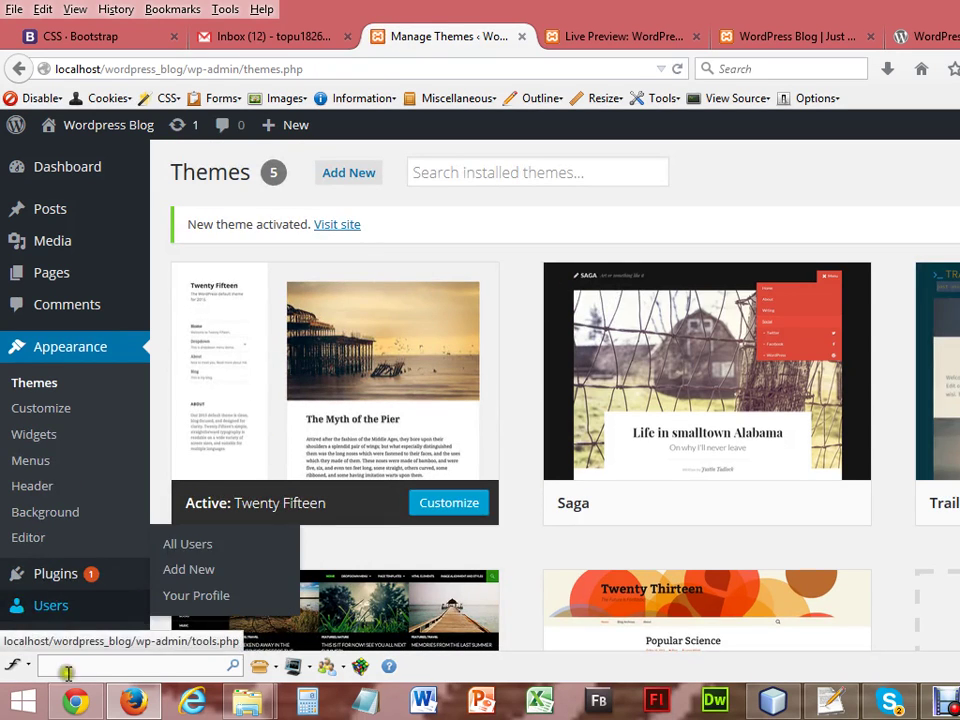
Activate the Saga theme and reload the blog to view it.
click(70, 702)
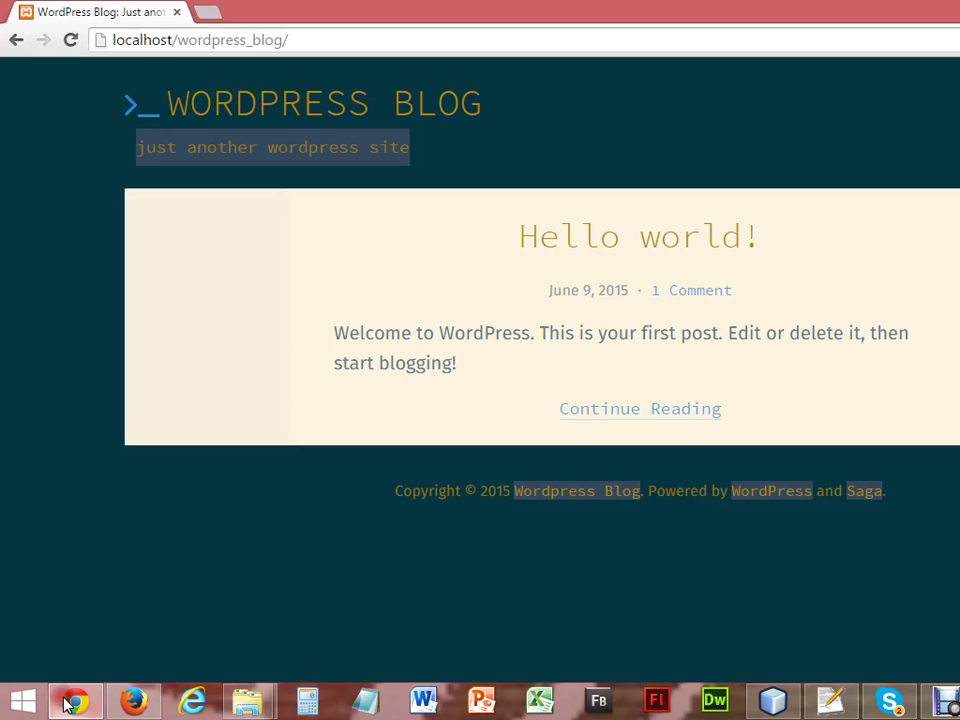
click(71, 48)
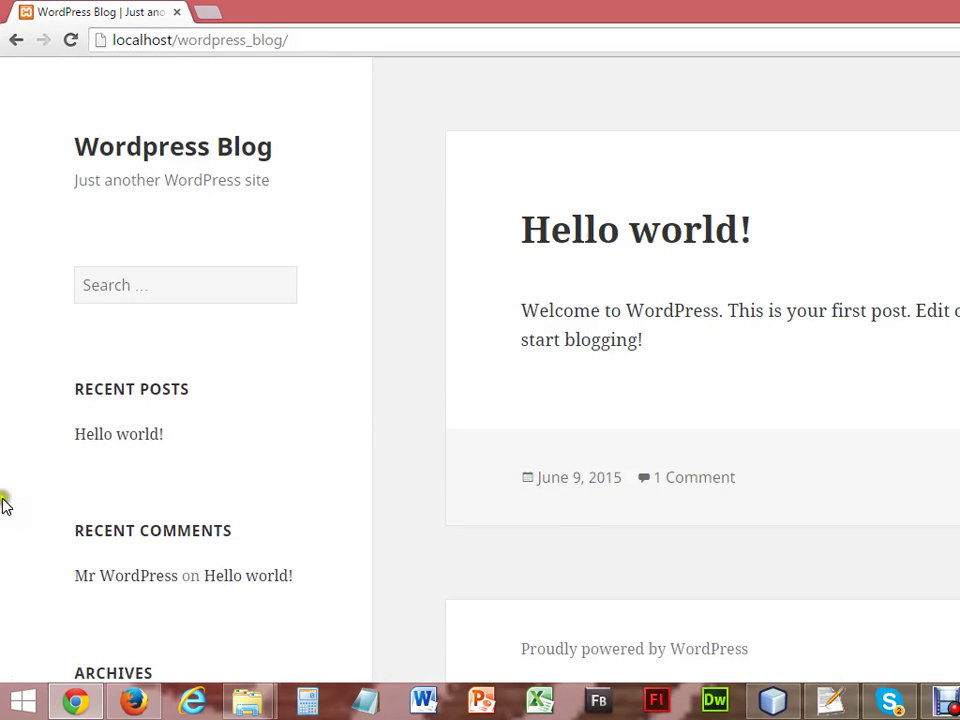
click(140, 710)
mouse_move(604, 473)
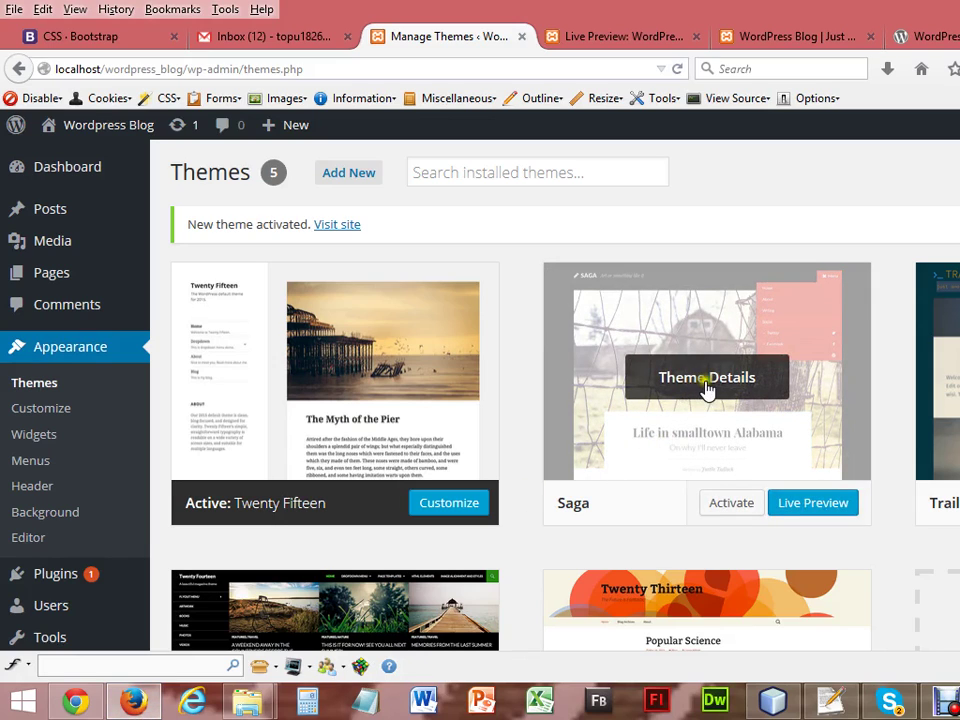
click(733, 506)
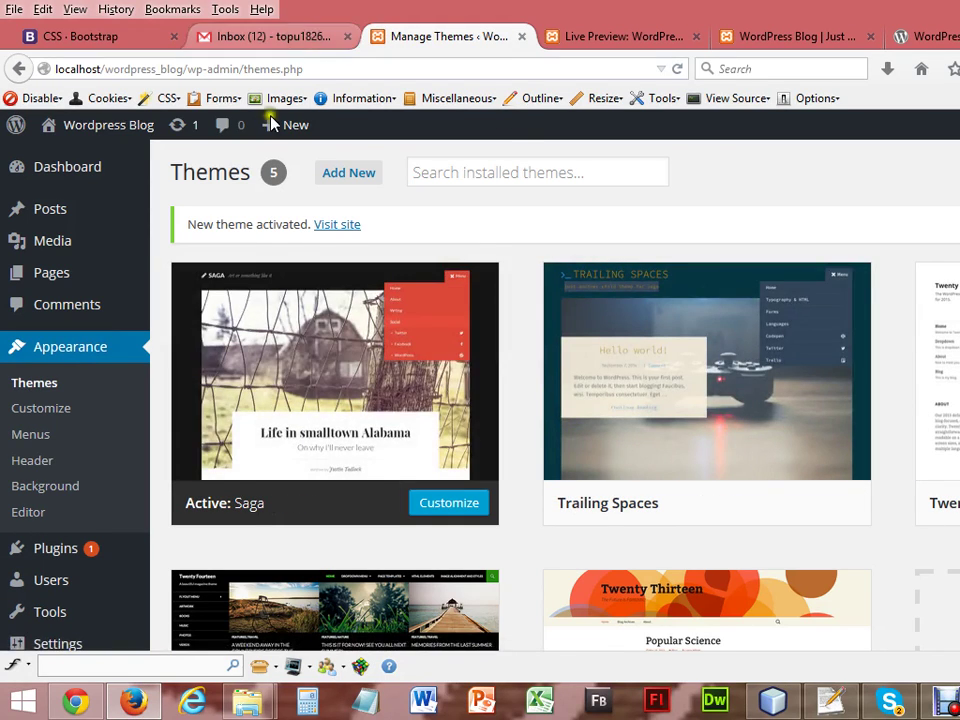
click(75, 700)
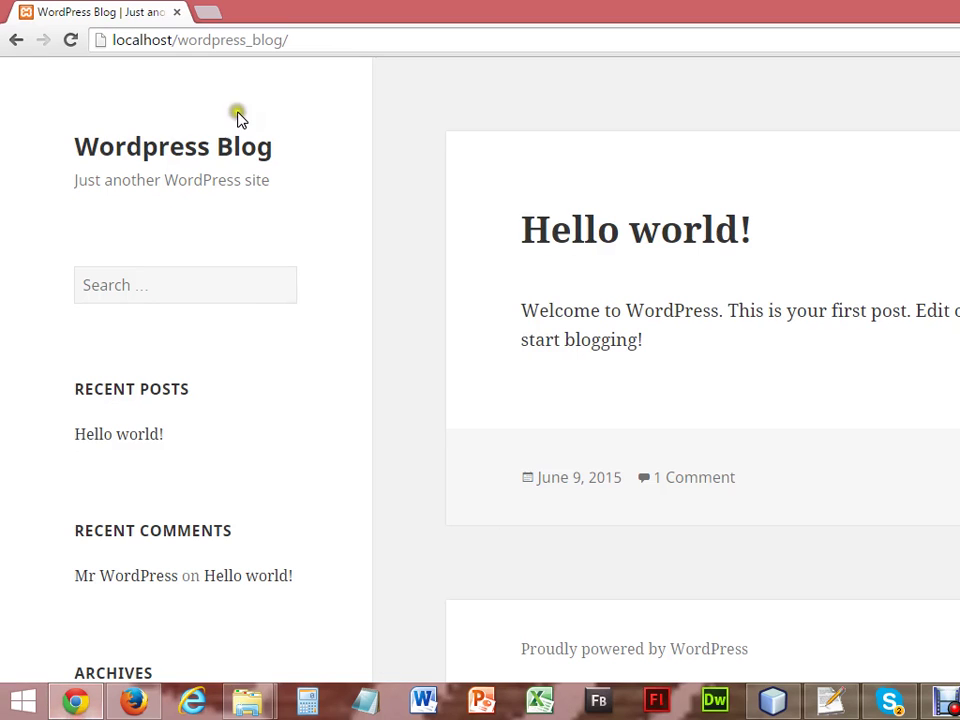
click(70, 44)
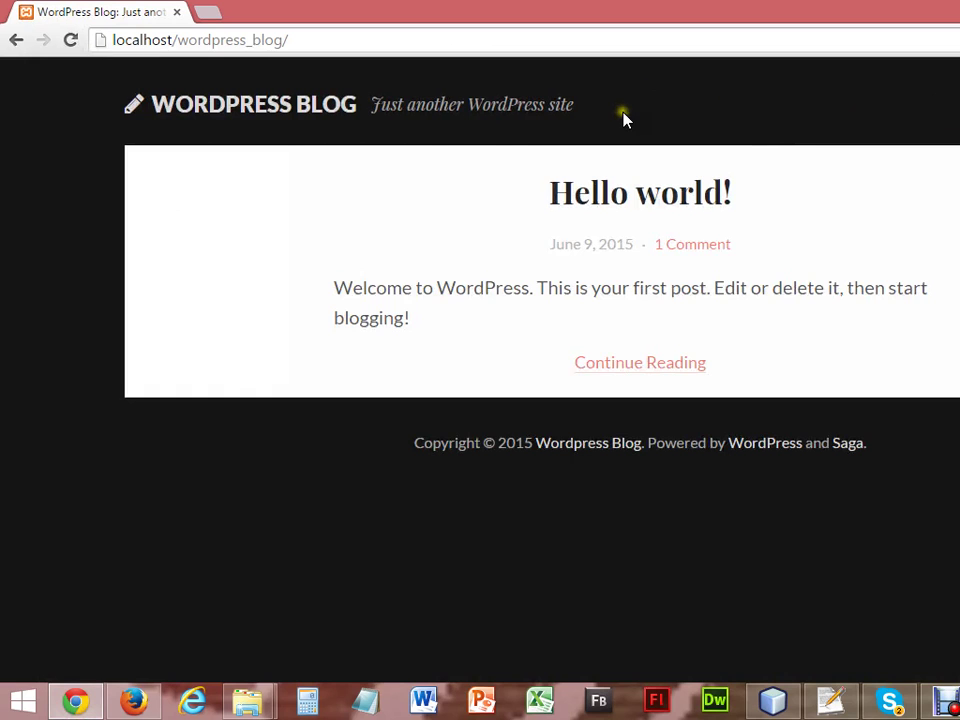
Refresh the Themes page with Twenty Fifteen active again.
click(136, 703)
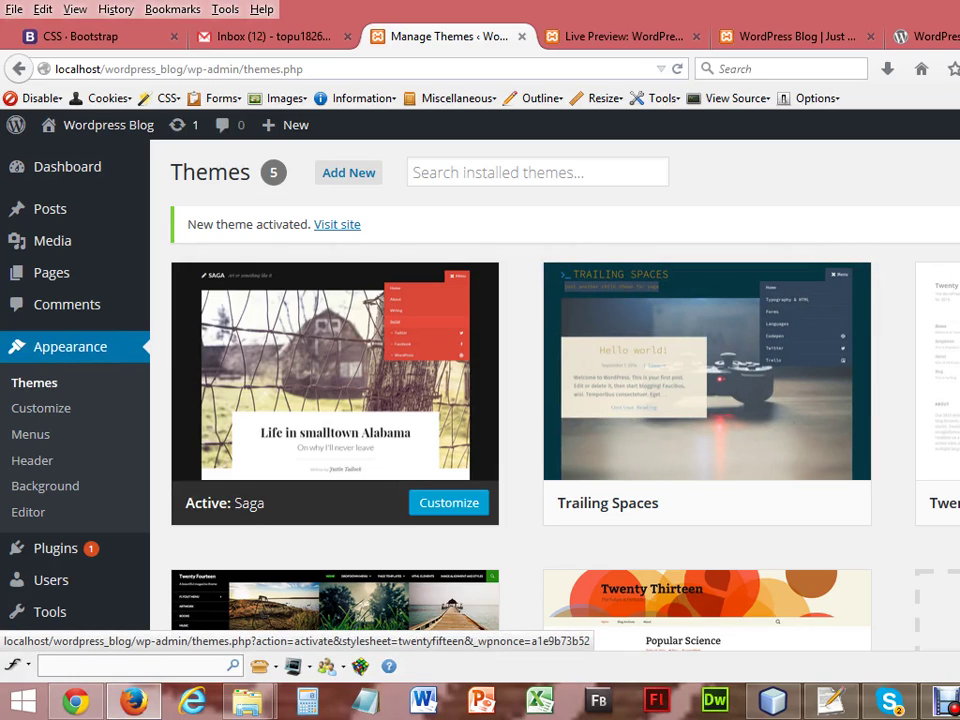
key(Return)
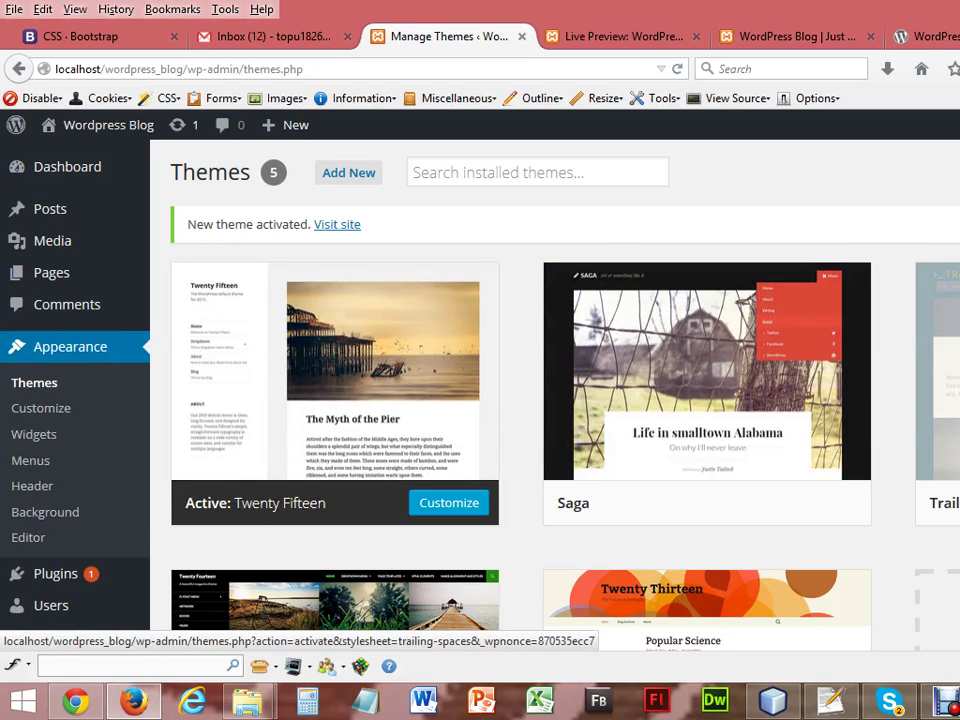
scroll(560, 400, down, 3)
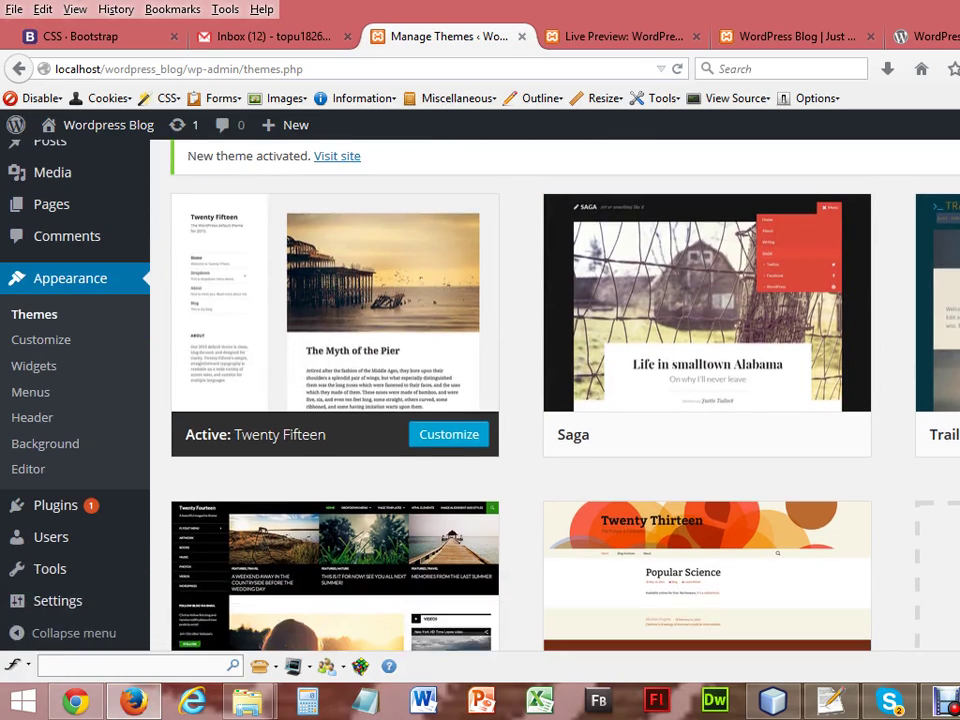
scroll(560, 400, up, 3)
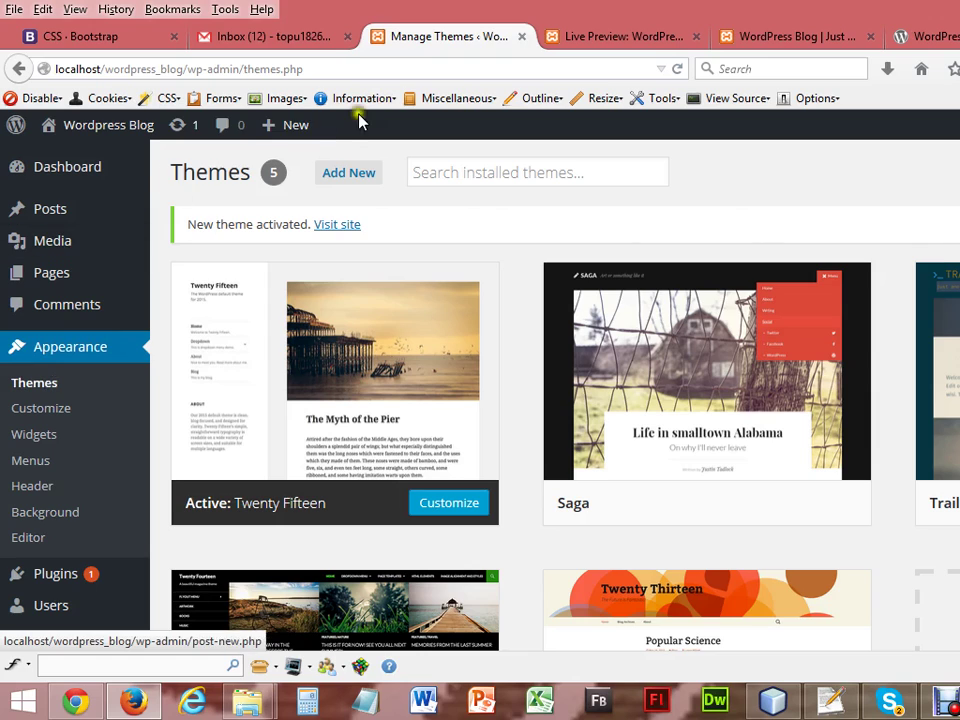
Search Add Themes for 'blog theme' and browse results like Blogotron, Blogly Lite and blogBox.
click(344, 182)
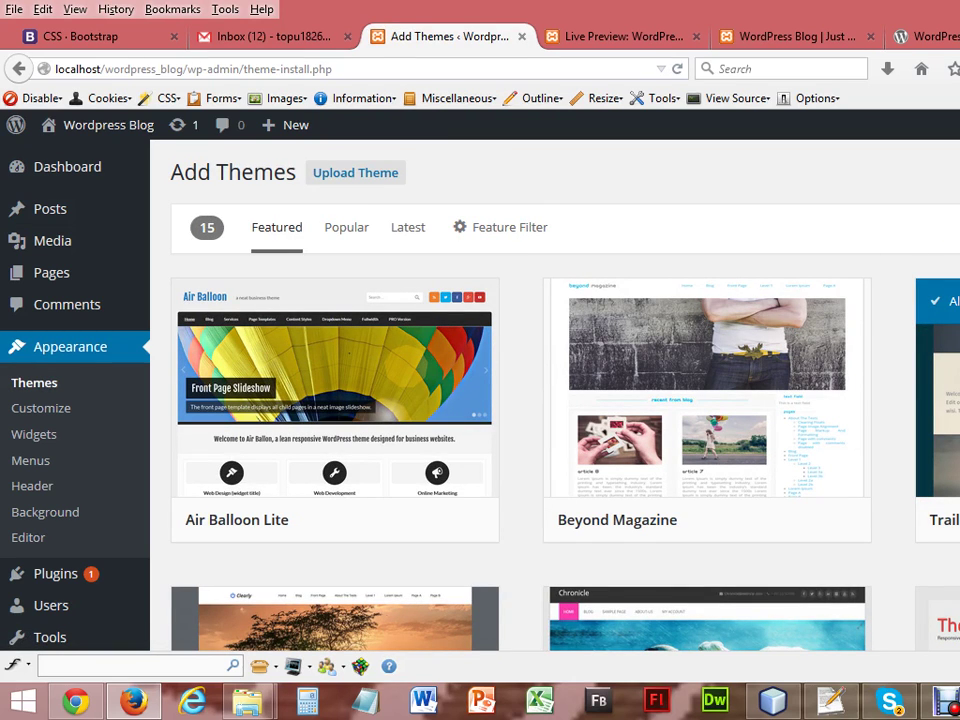
text(blog)
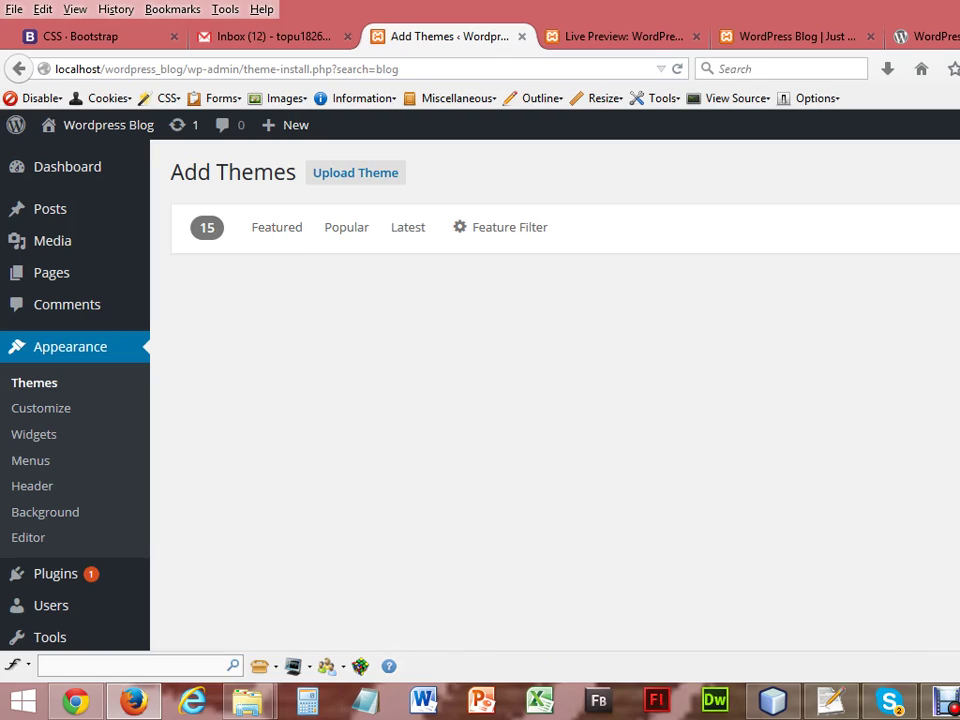
text( theme)
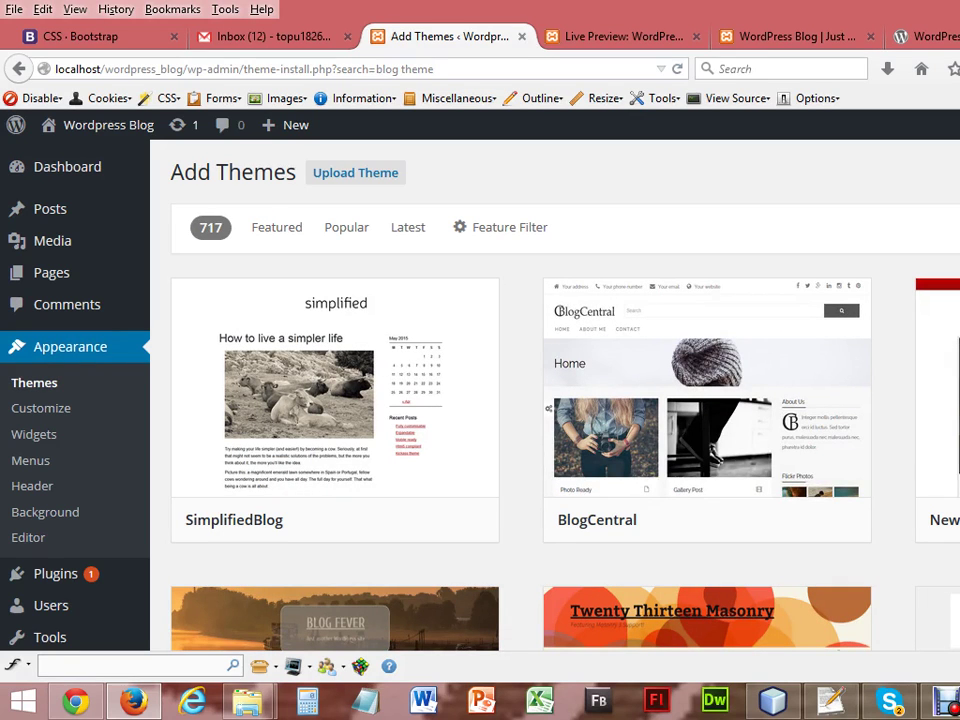
scroll(548, 400, down, 10)
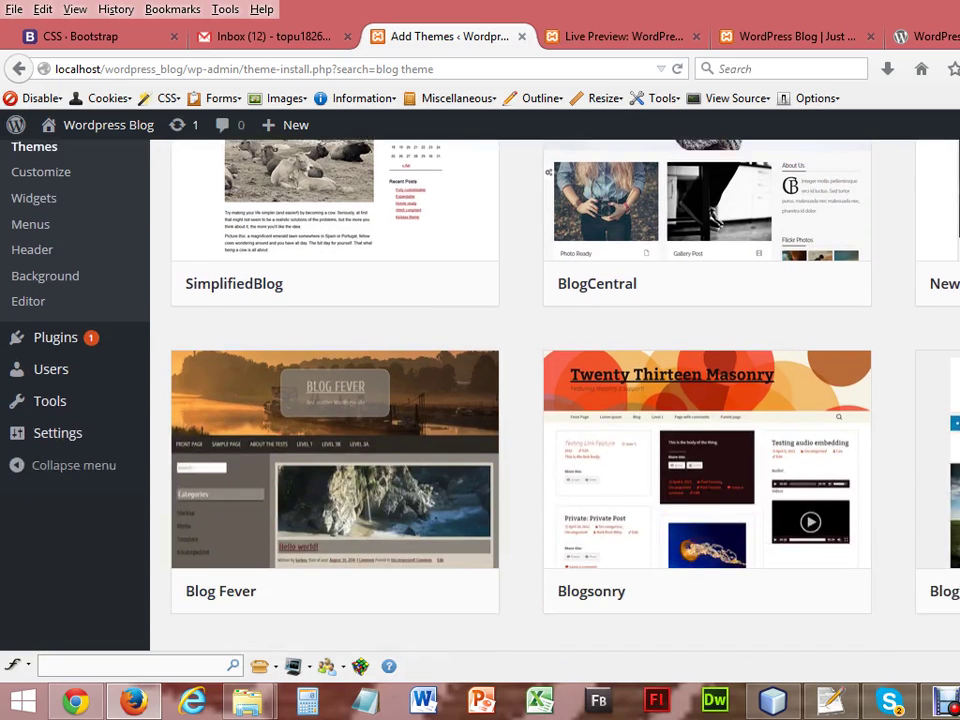
scroll(700, 400, down, 5)
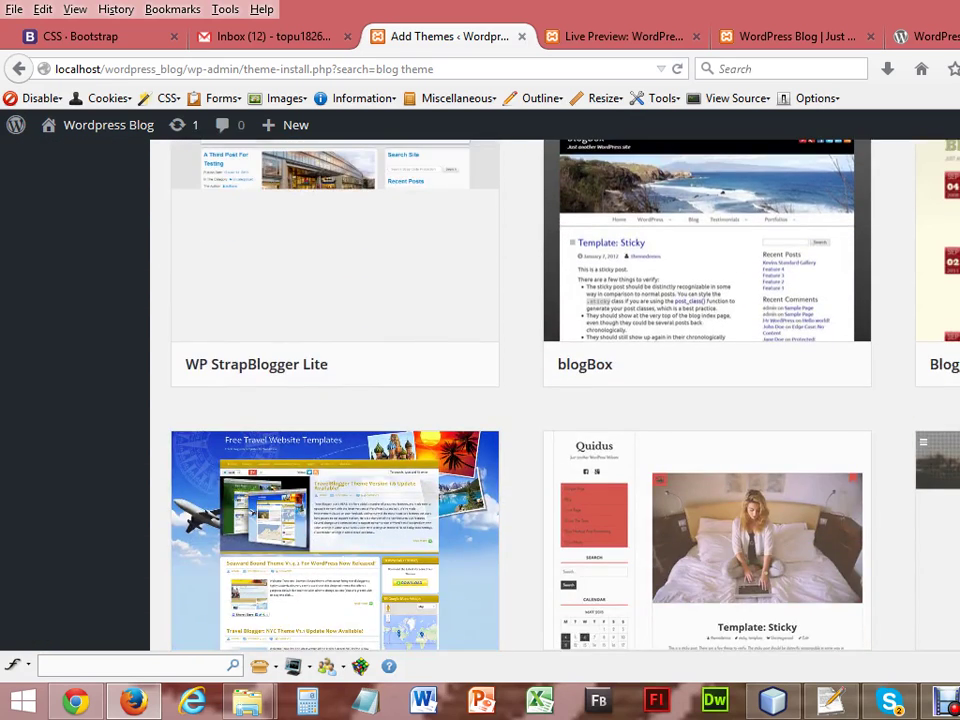
scroll(548, 400, down, 10)
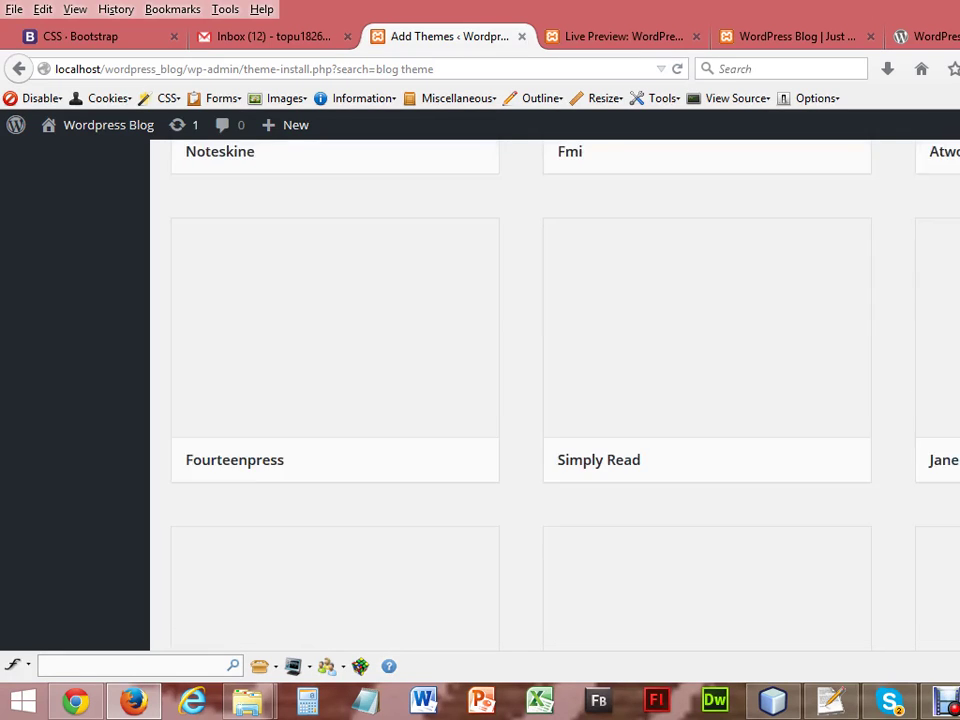
scroll(548, 400, up, 10)
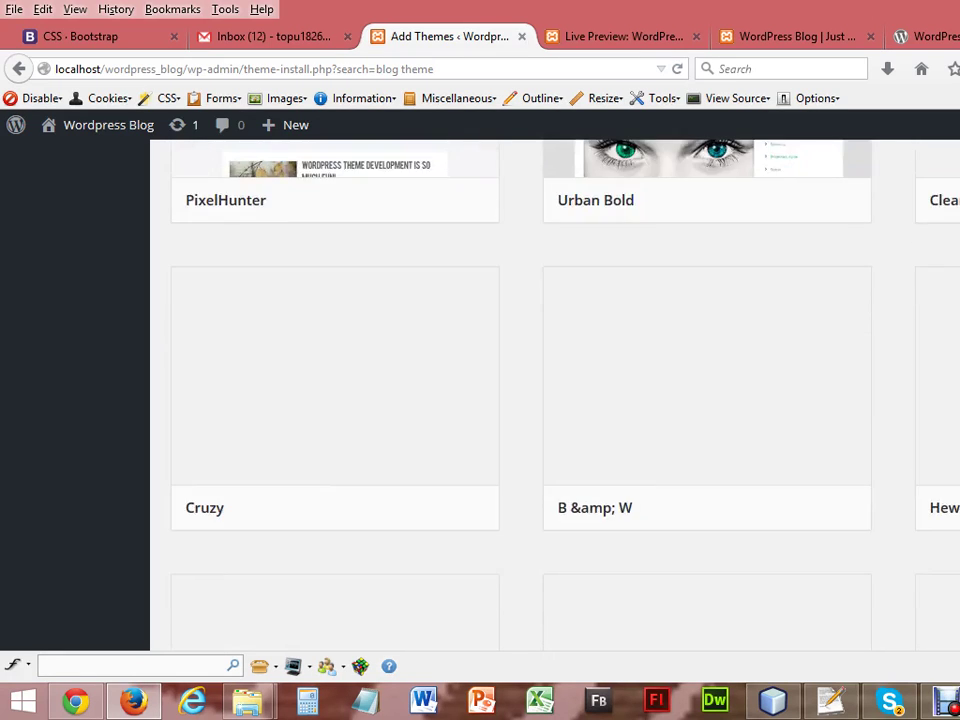
scroll(548, 400, up, 8)
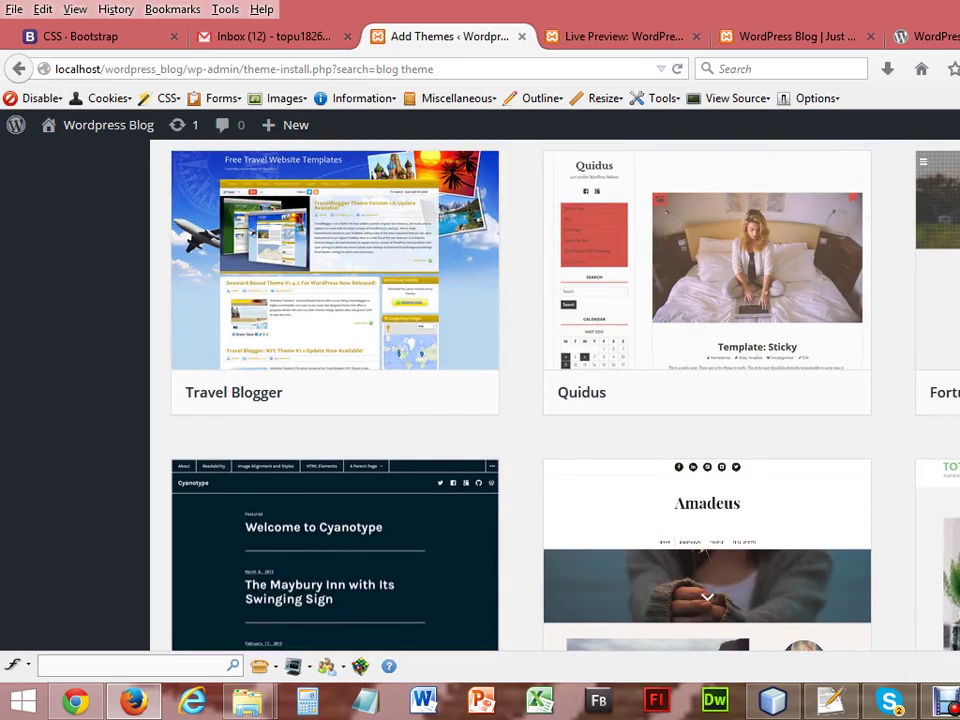
scroll(548, 400, up, 3)
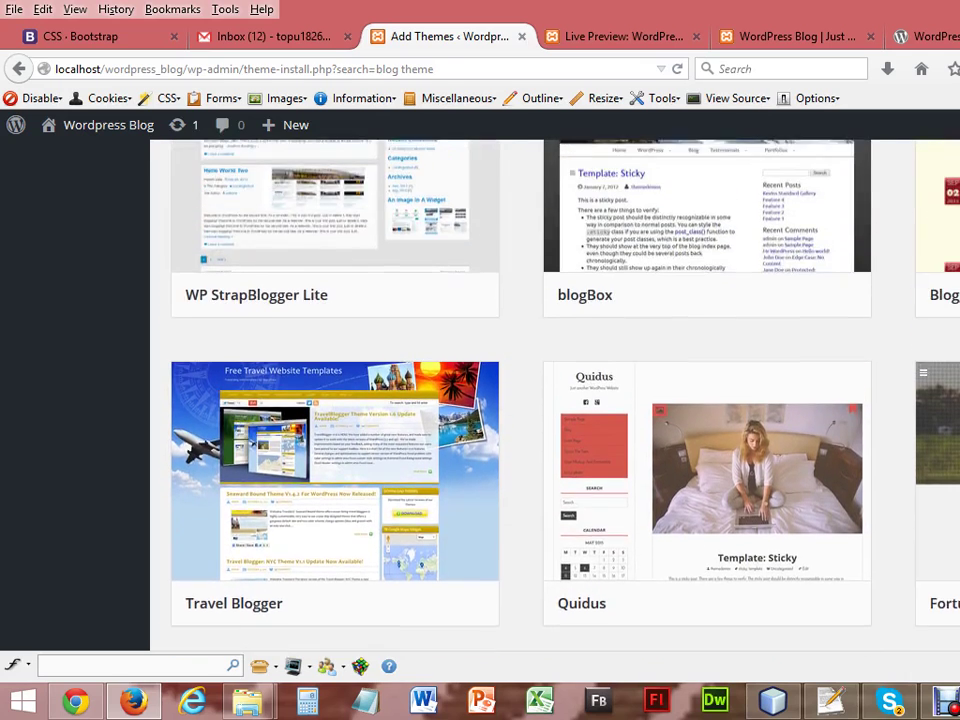
scroll(548, 400, up, 5)
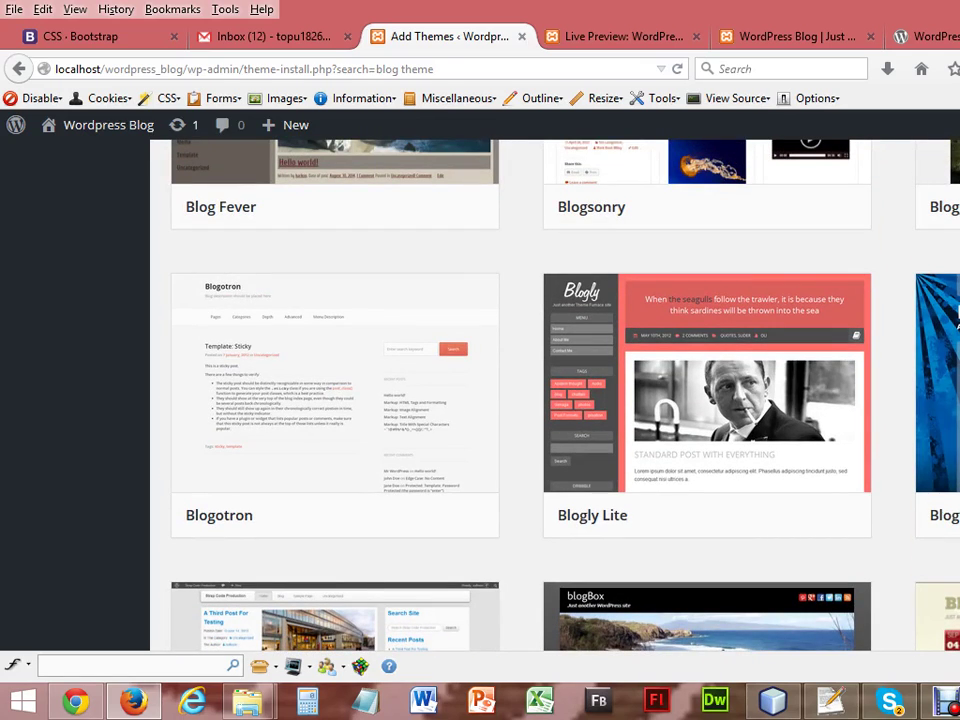
mouse_move(681, 467)
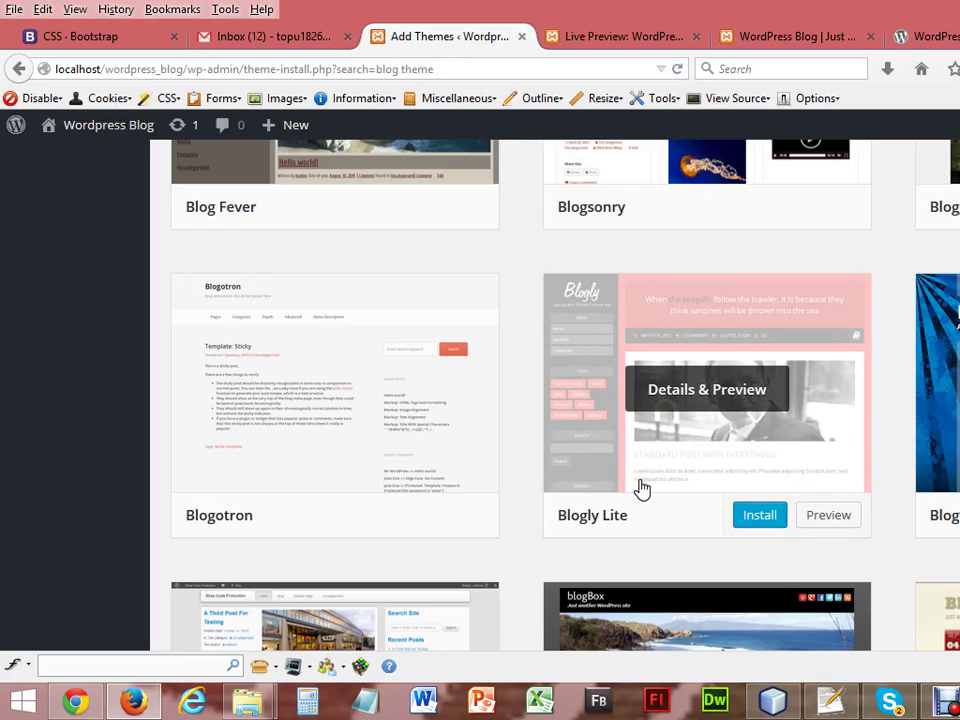
Install Blogly Lite 1.0.7 and activate it.
click(752, 518)
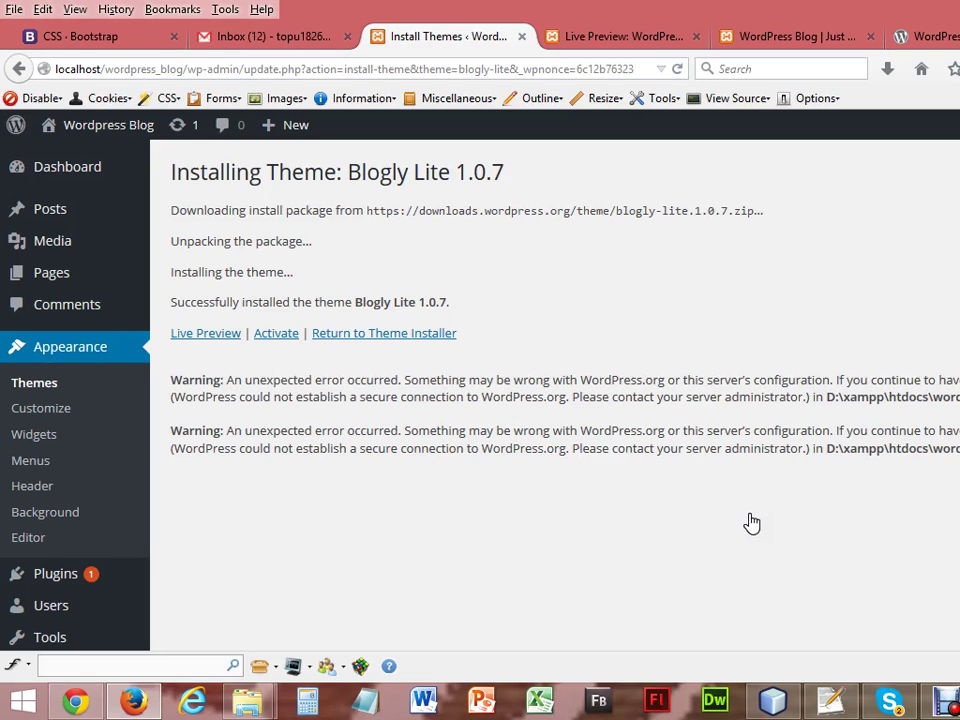
click(276, 335)
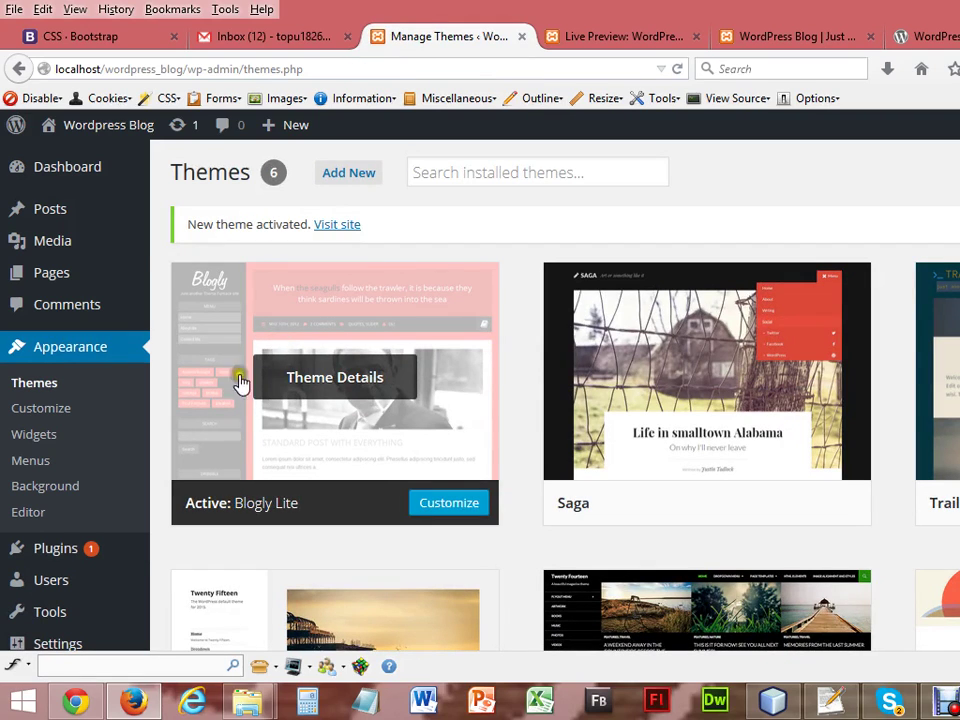
Reload the blog in Chrome to view it with the Blogly Lite theme.
click(76, 704)
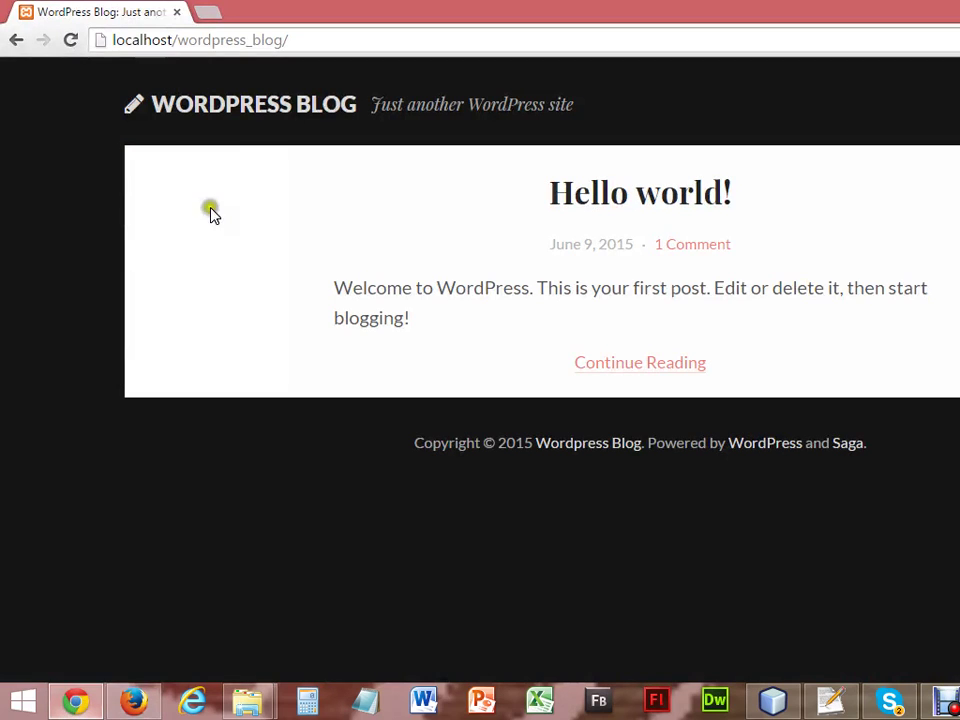
click(70, 40)
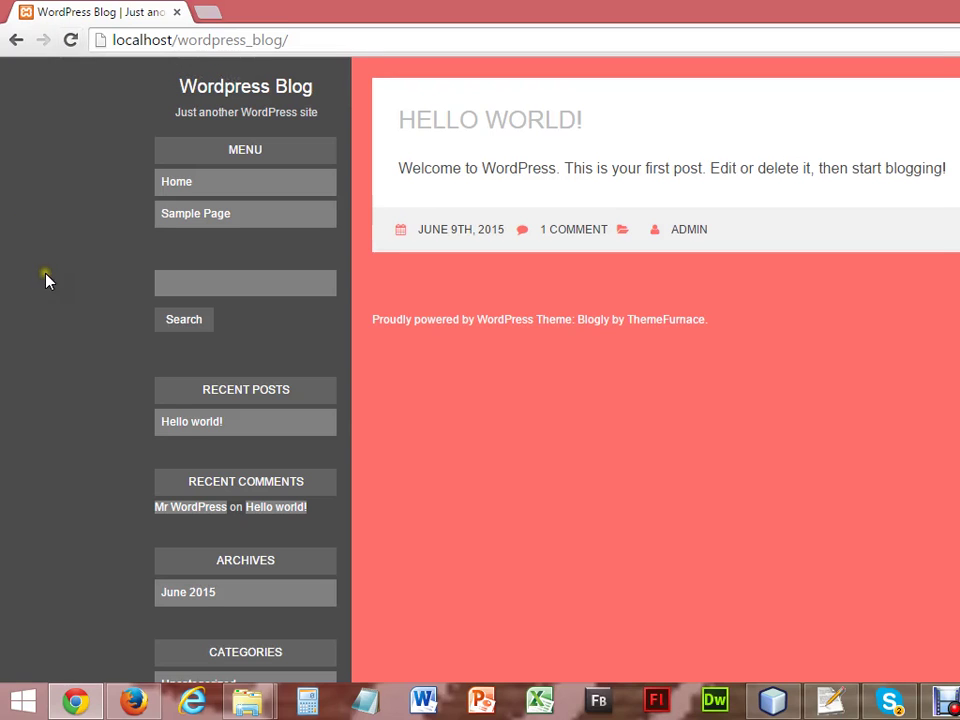
scroll(656, 370, down, 3)
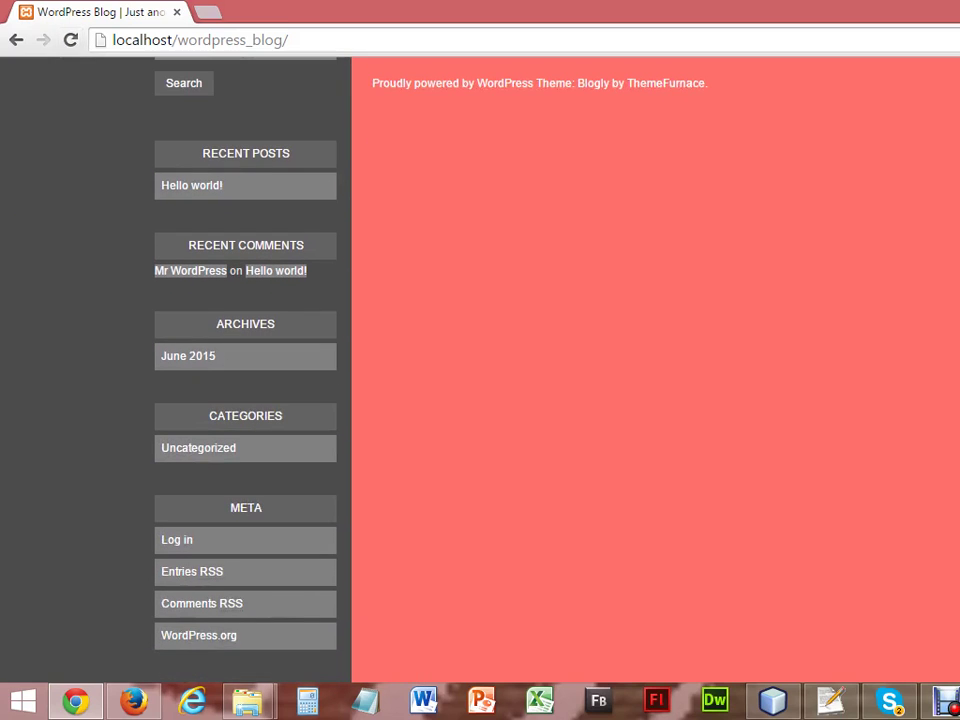
scroll(439, 523, up, 3)
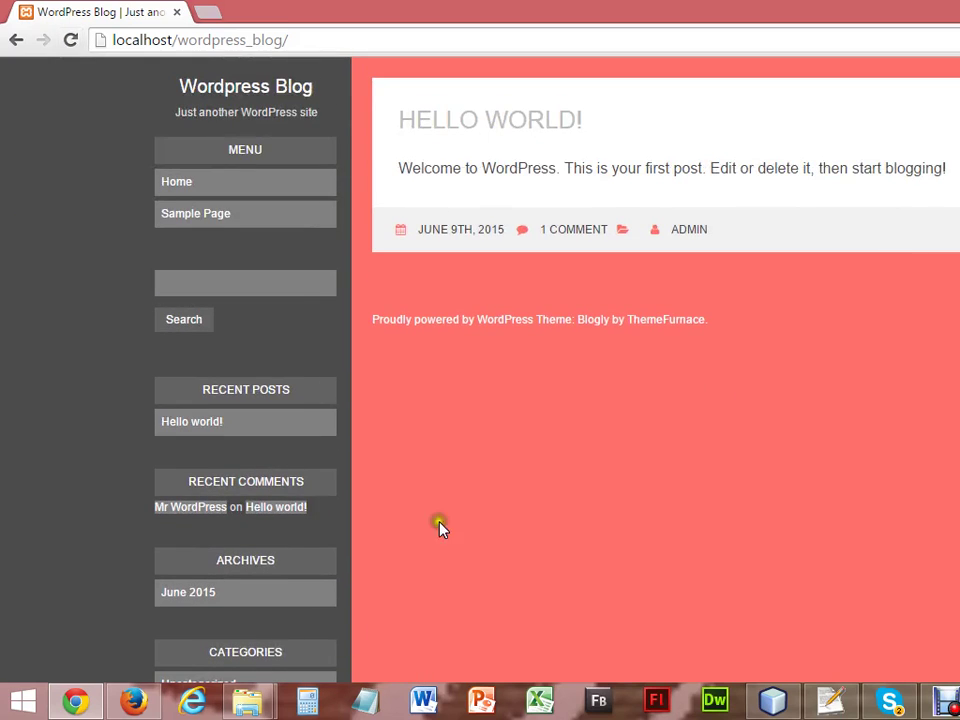
Activate Twenty Fifteen and reload the blog to confirm the change.
click(127, 705)
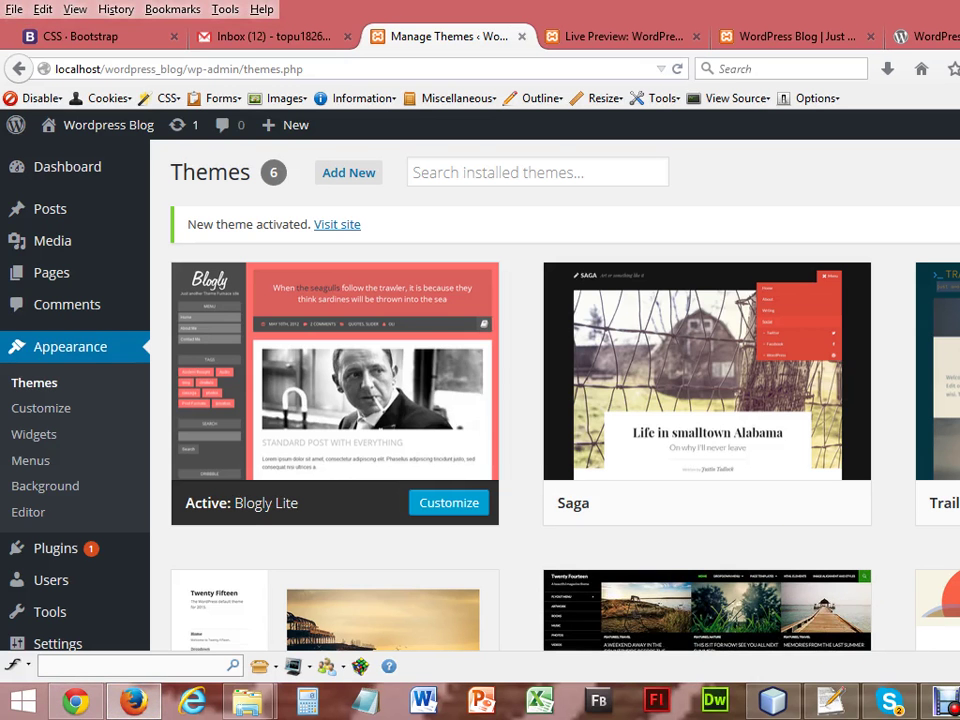
scroll(555, 400, down, 3)
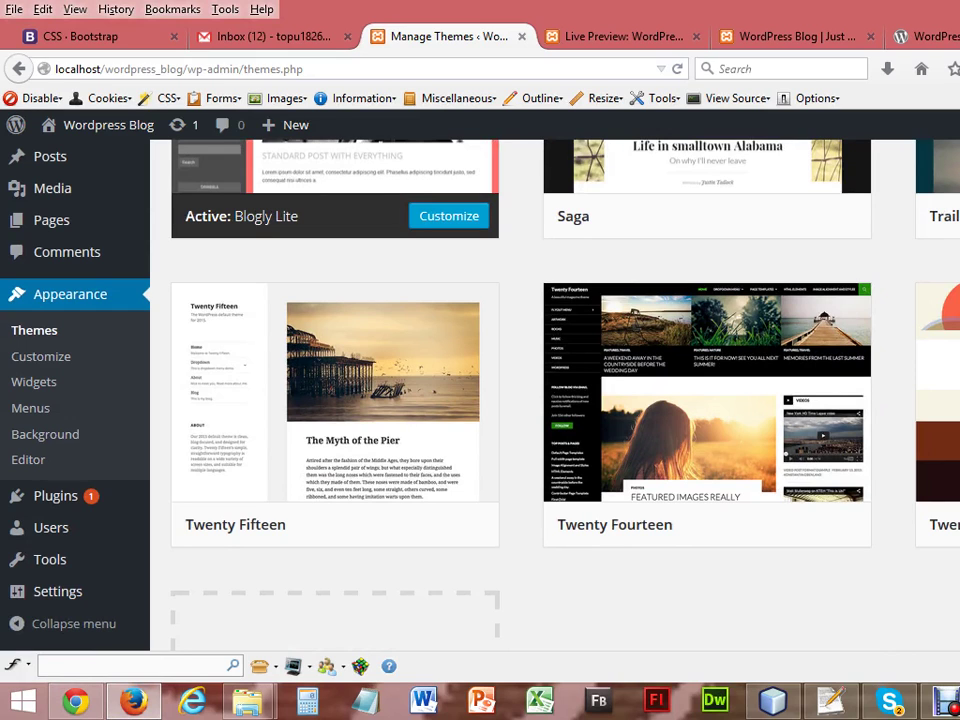
mouse_move(360, 454)
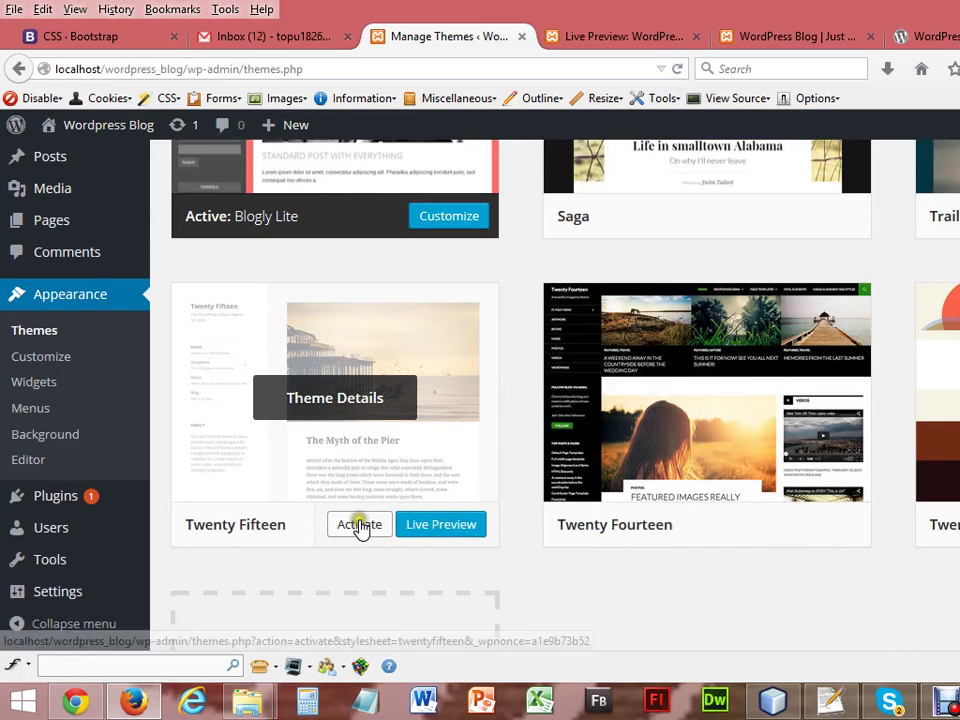
click(360, 526)
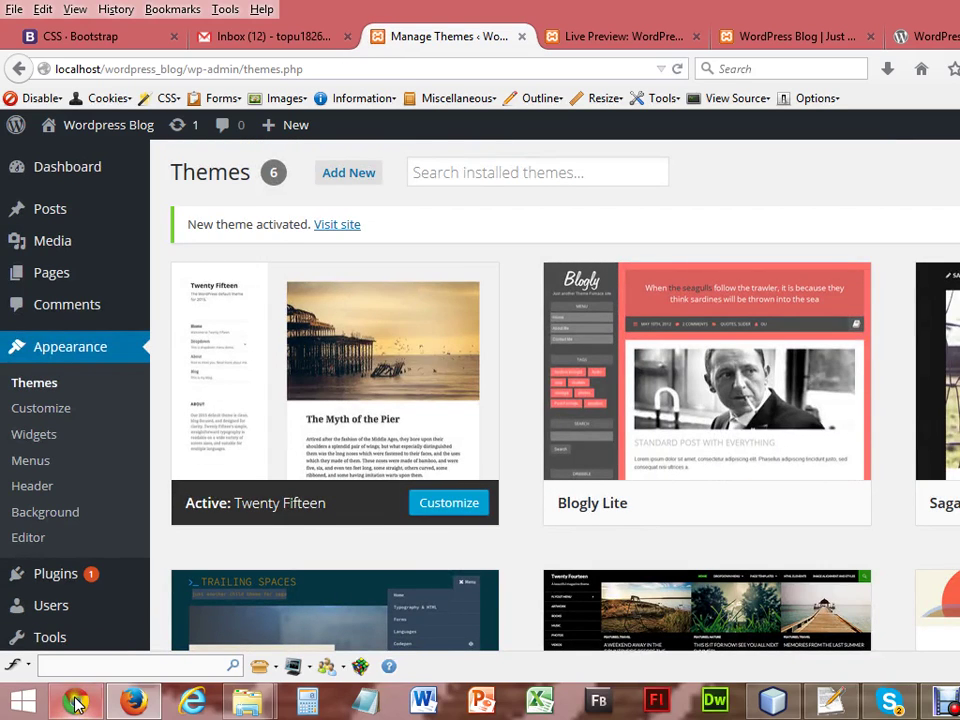
click(75, 703)
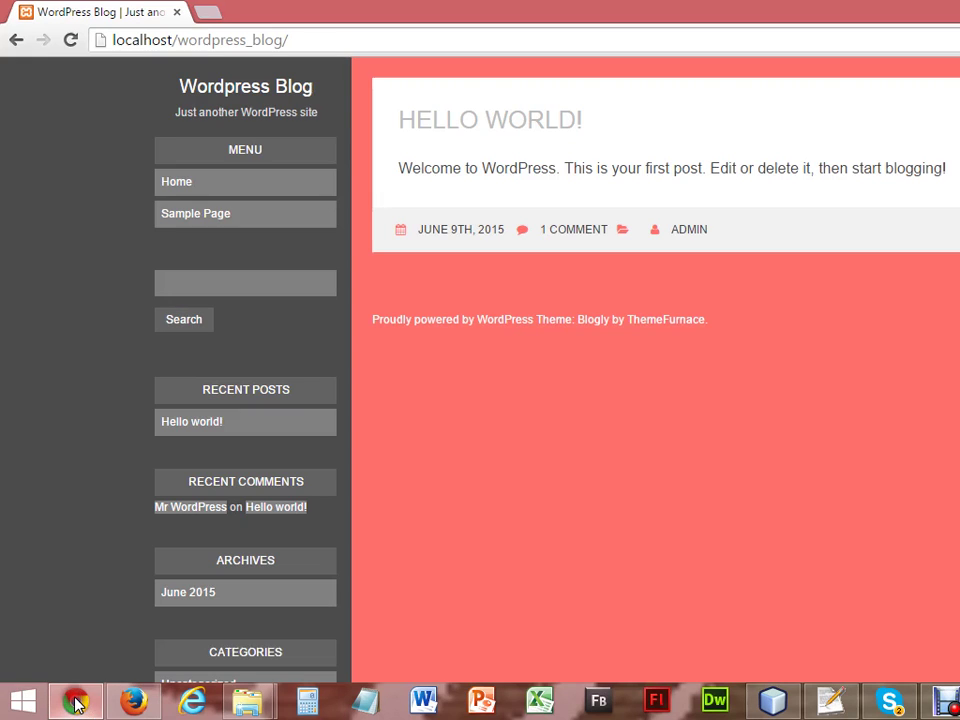
click(66, 42)
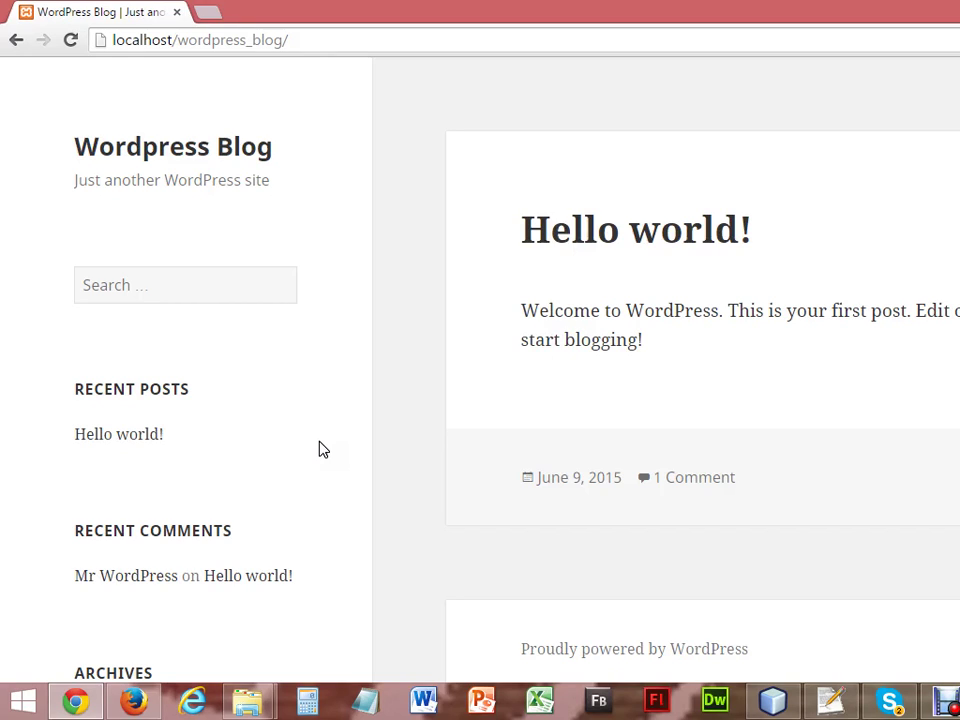
click(150, 701)
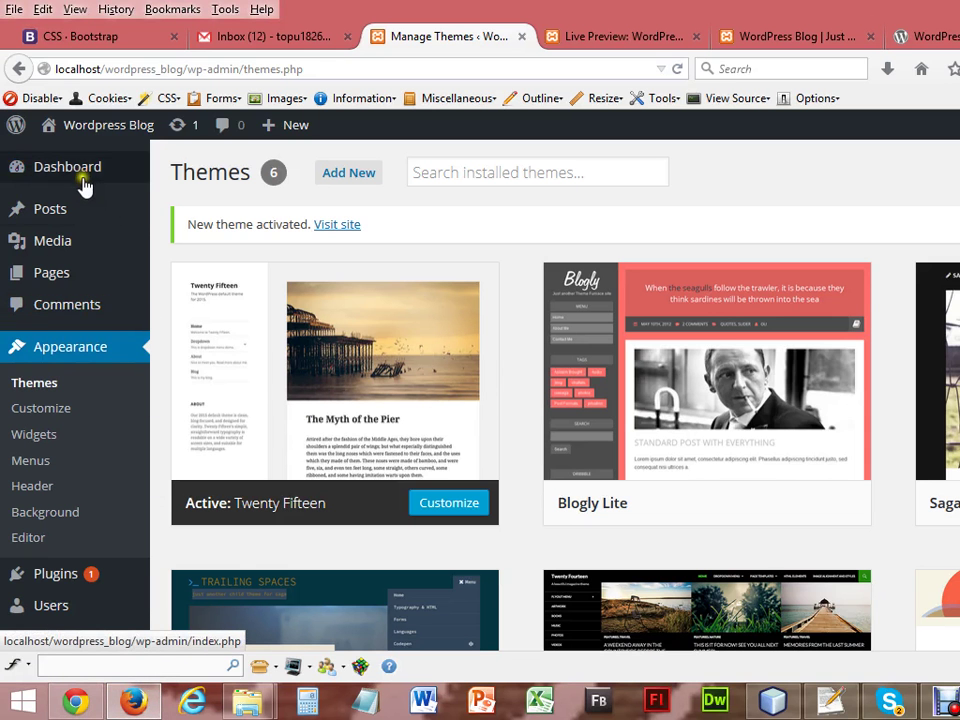
mouse_move(57, 217)
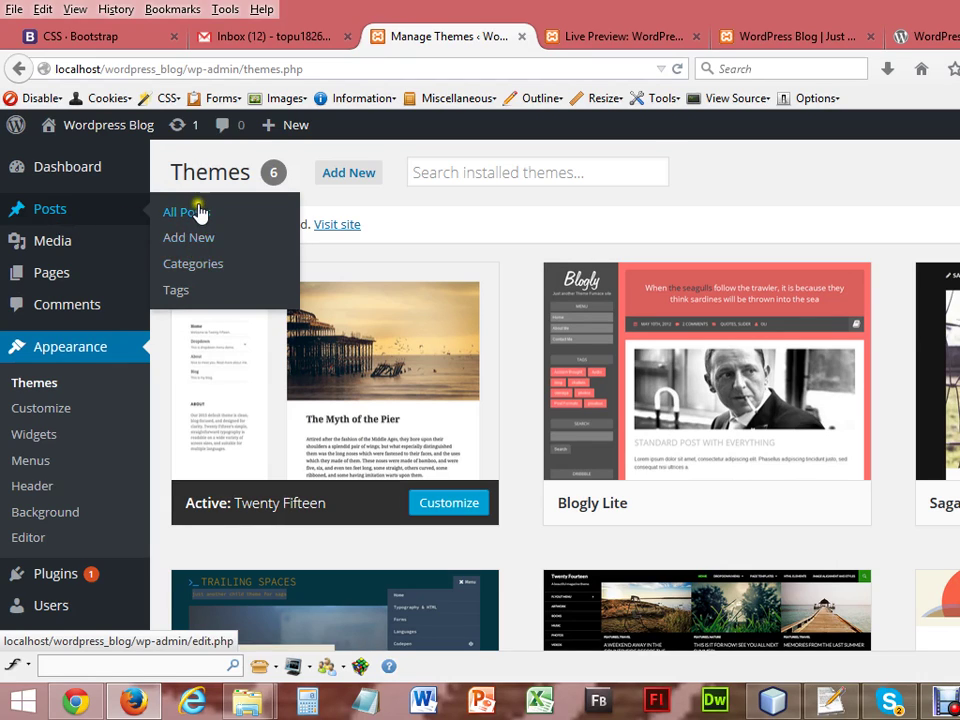
On Posts > Categories, enter name IT Training, slug it-training, parent None.
click(193, 265)
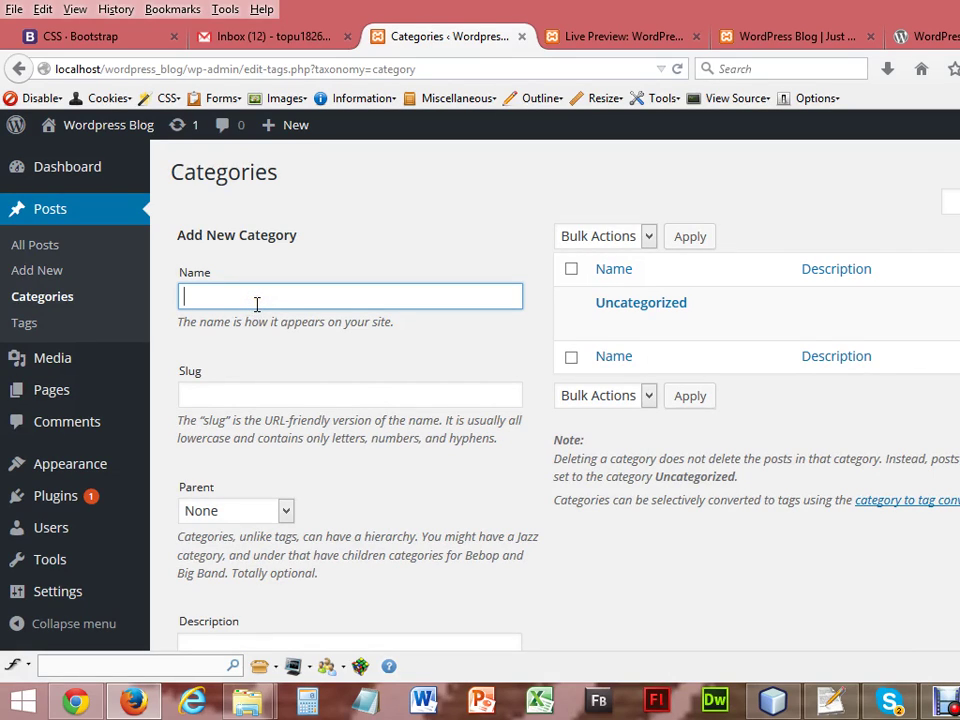
text(IT Training)
click(223, 394)
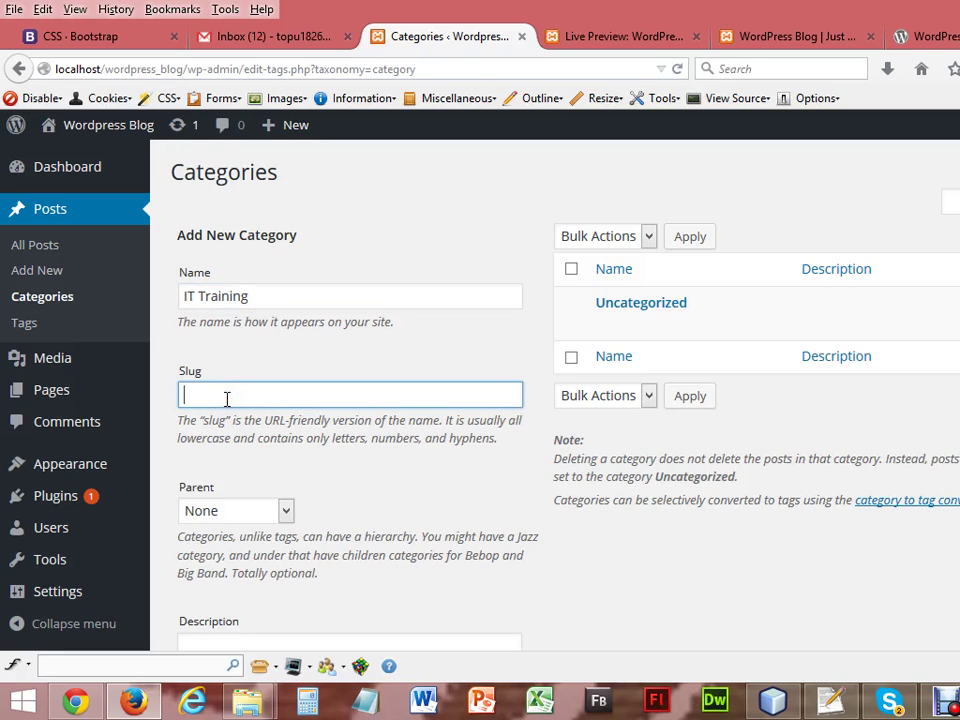
text(it-training)
click(288, 510)
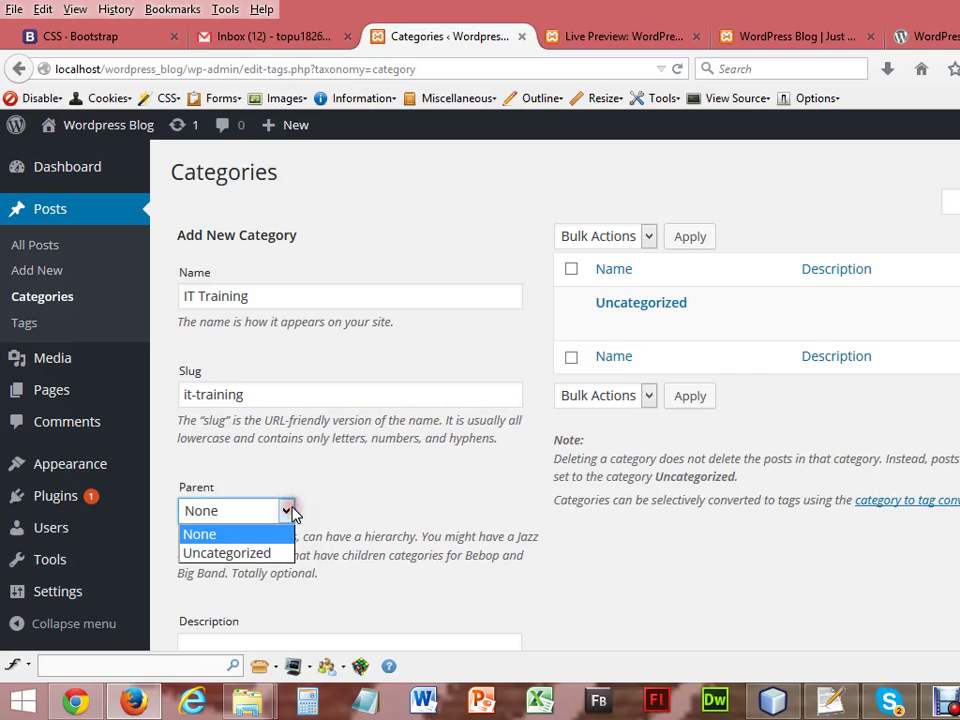
click(355, 511)
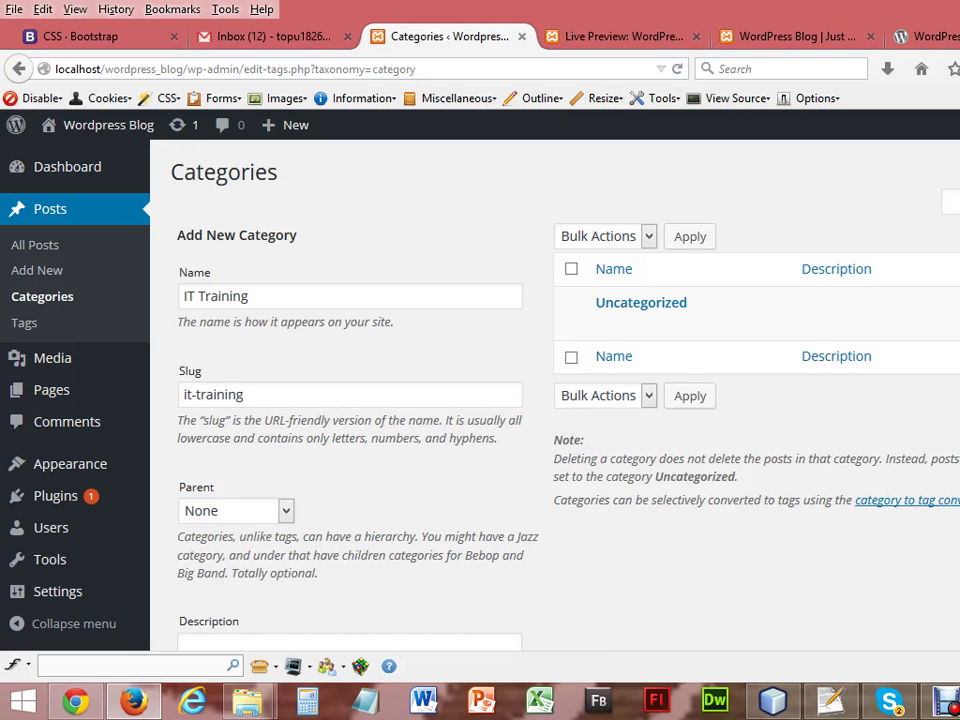
Add the IT Training category to the category list.
scroll(355, 450, down, 4)
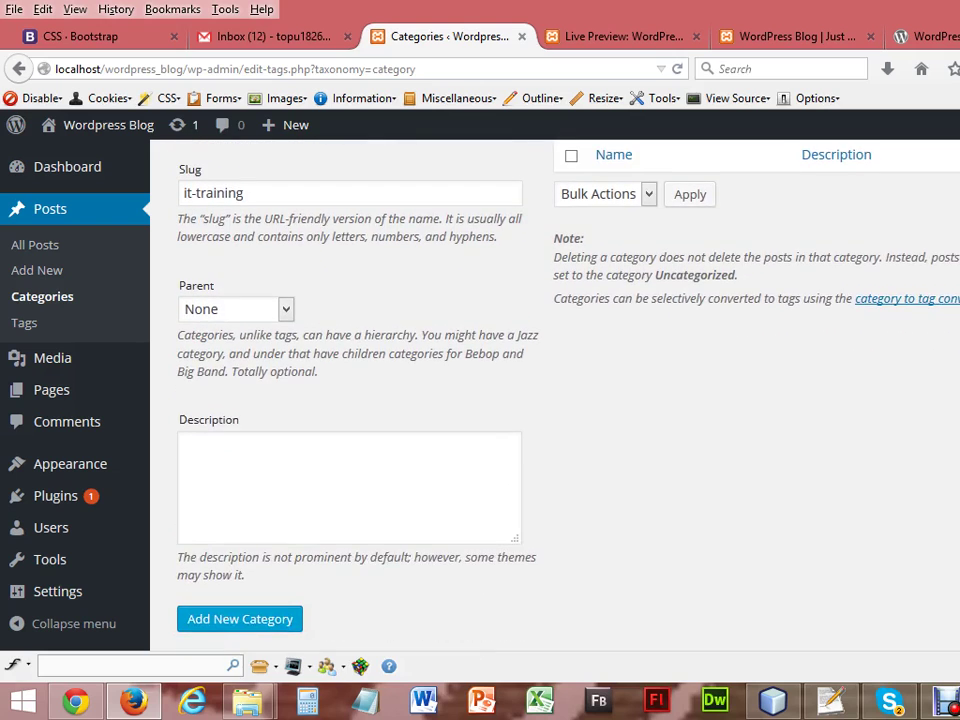
scroll(355, 450, up, 3)
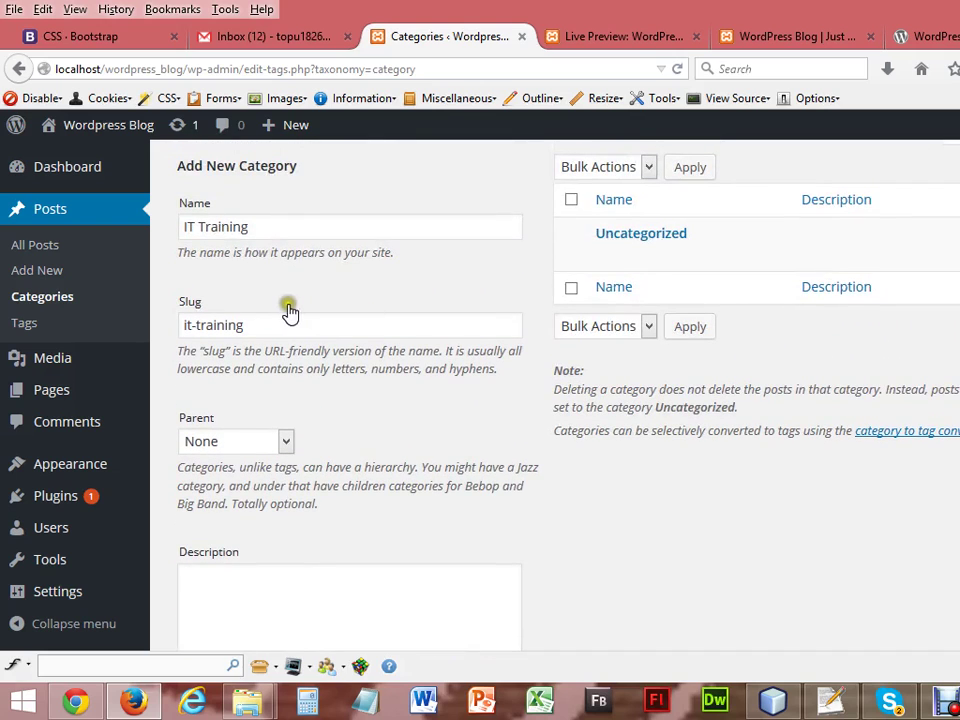
click(213, 229)
scroll(450, 400, down, 4)
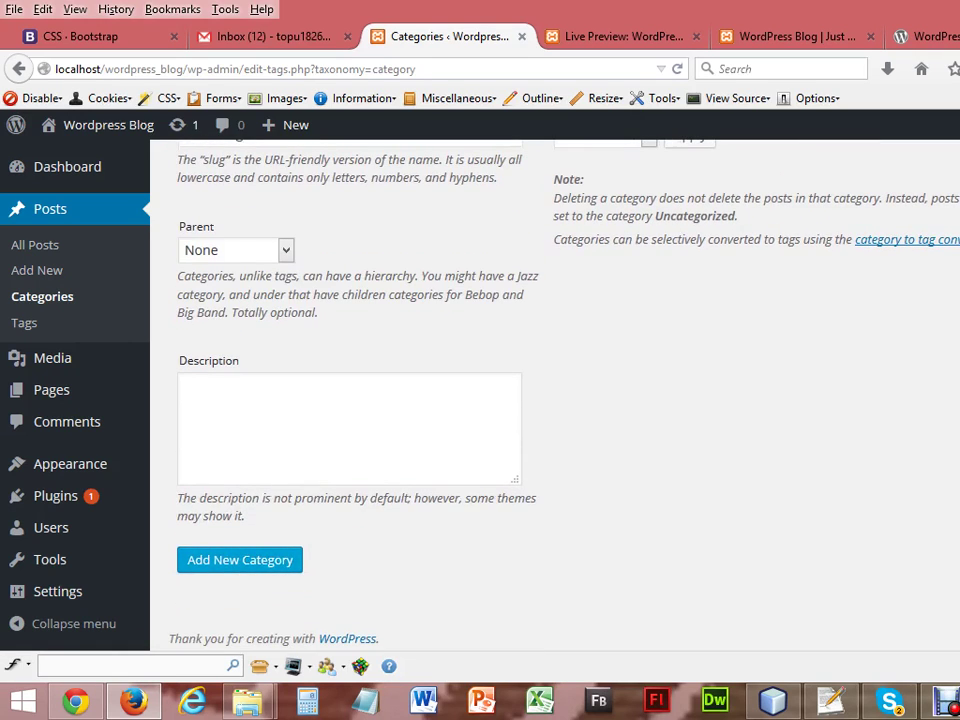
click(230, 562)
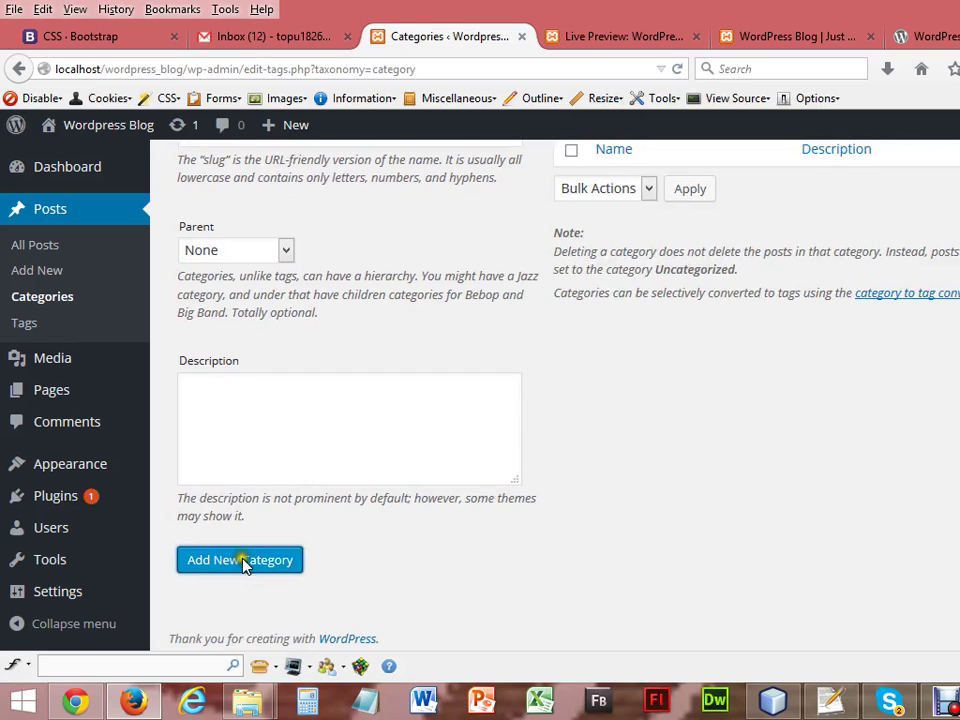
scroll(805, 308, up, 5)
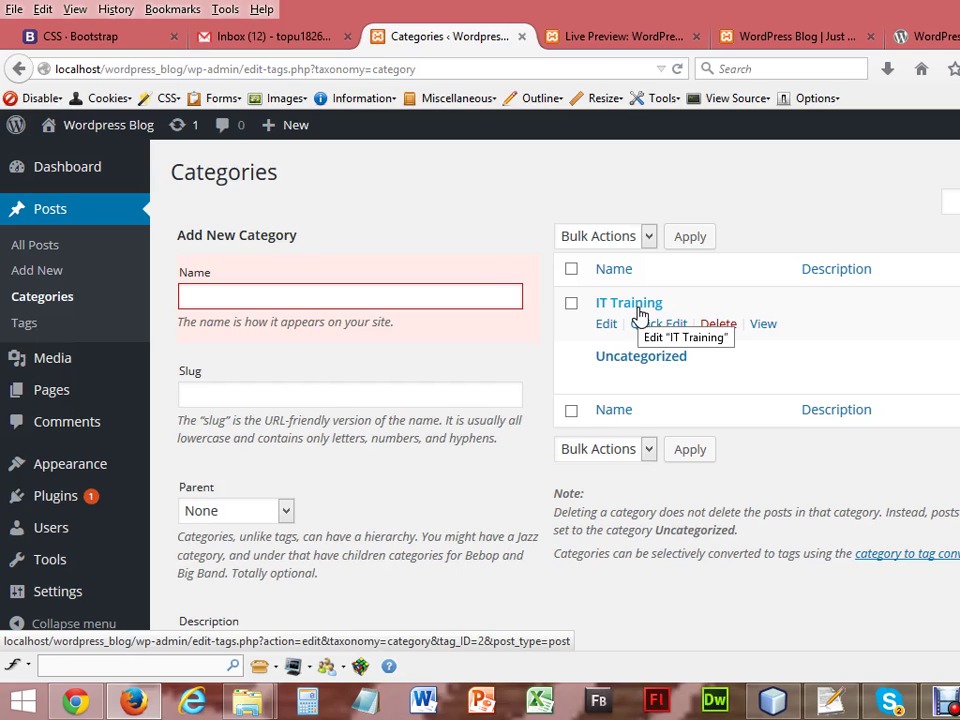
Reload the live blog front page in Chrome and scroll to the sidebar's Categories list.
click(75, 702)
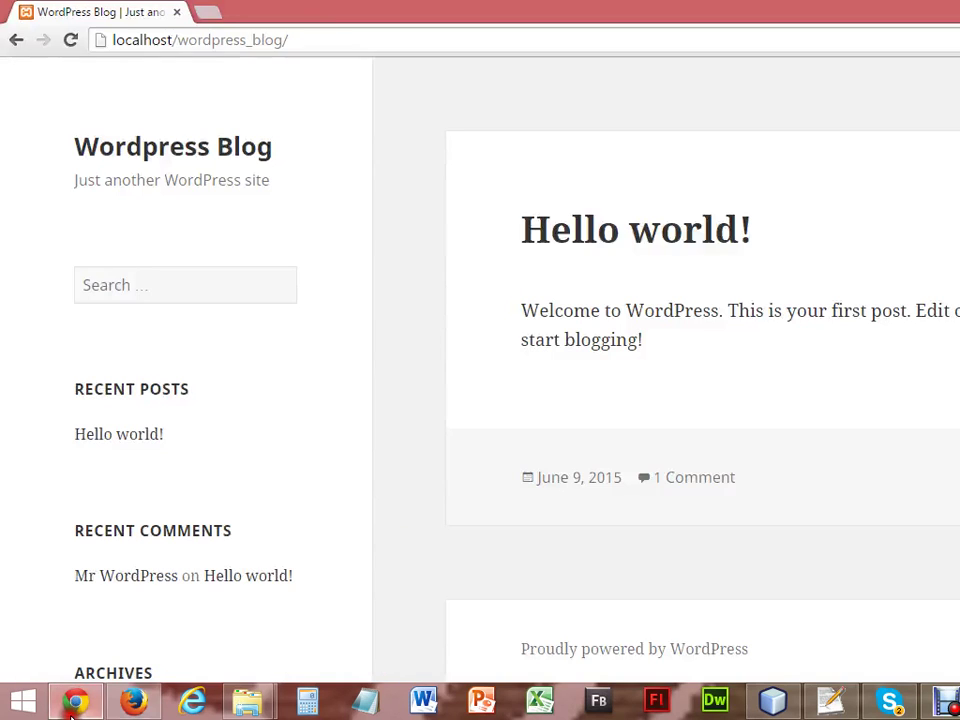
click(72, 40)
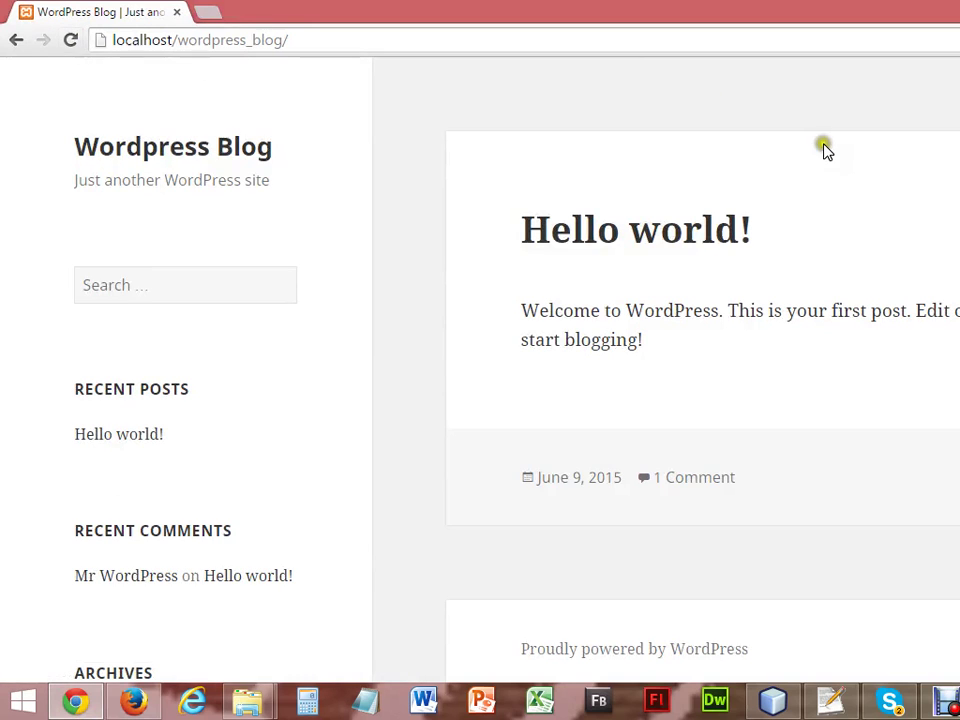
scroll(480, 370, down, 5)
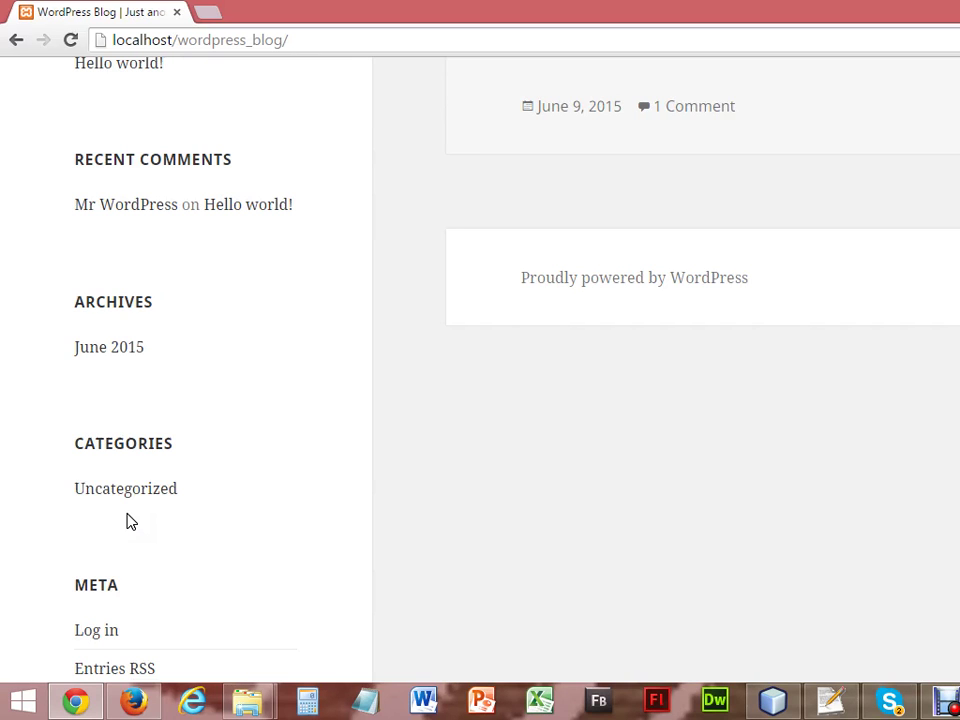
scroll(128, 520, up, 4)
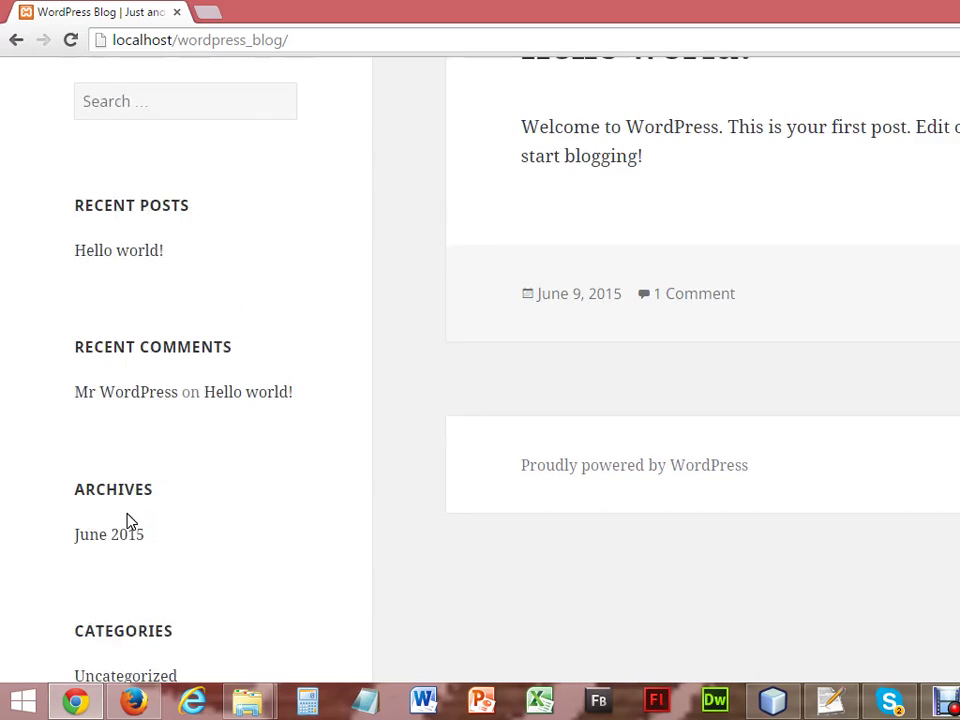
Load talhatraining.com in Firefox in place of the WordPress download page.
click(133, 700)
click(950, 36)
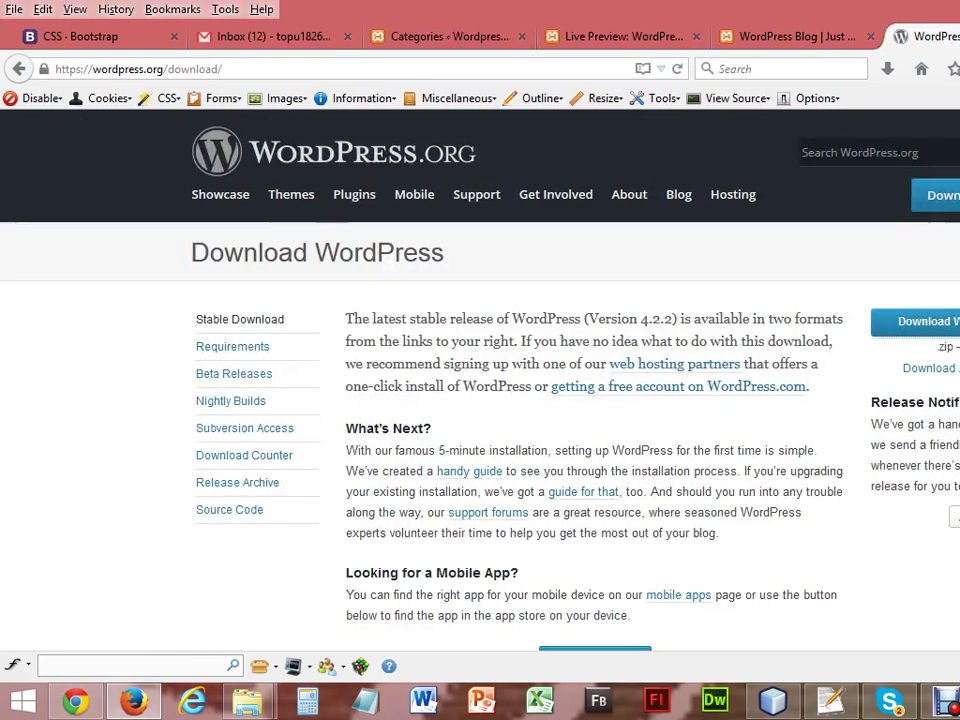
click(508, 69)
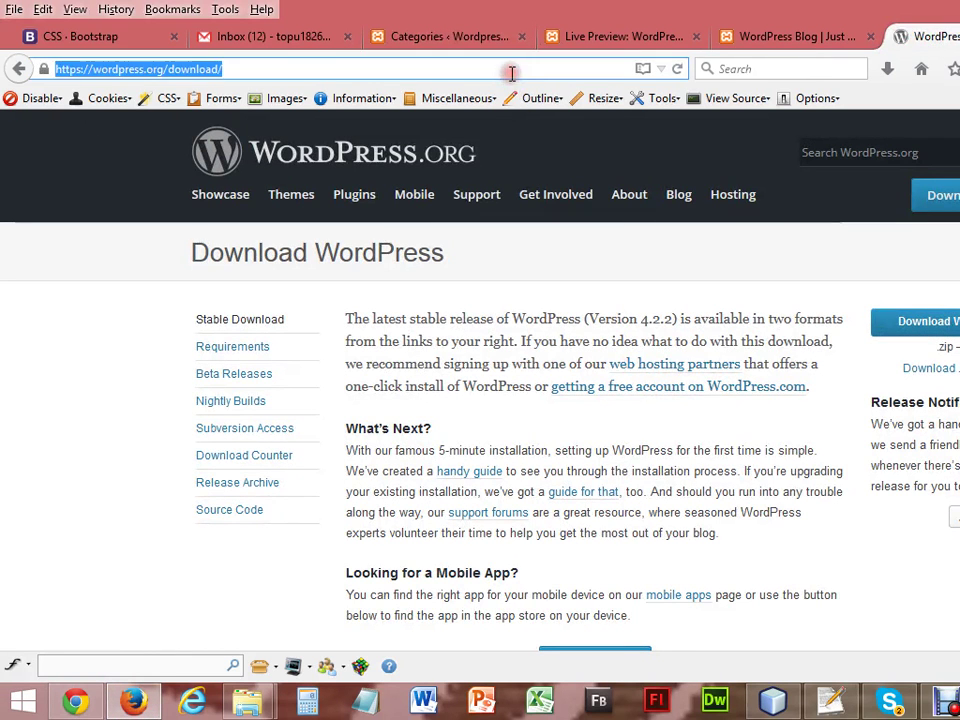
text(tal)
key(Return)
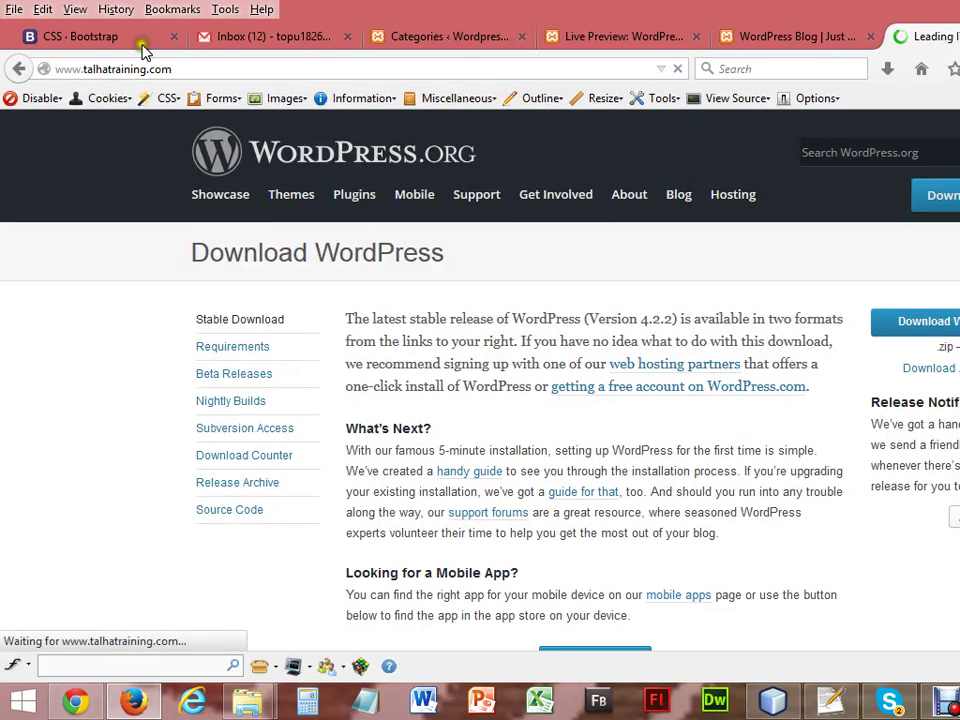
Dismiss the Windows activation notice, close the Live Preview and blog tabs, and return to Categories.
click(428, 37)
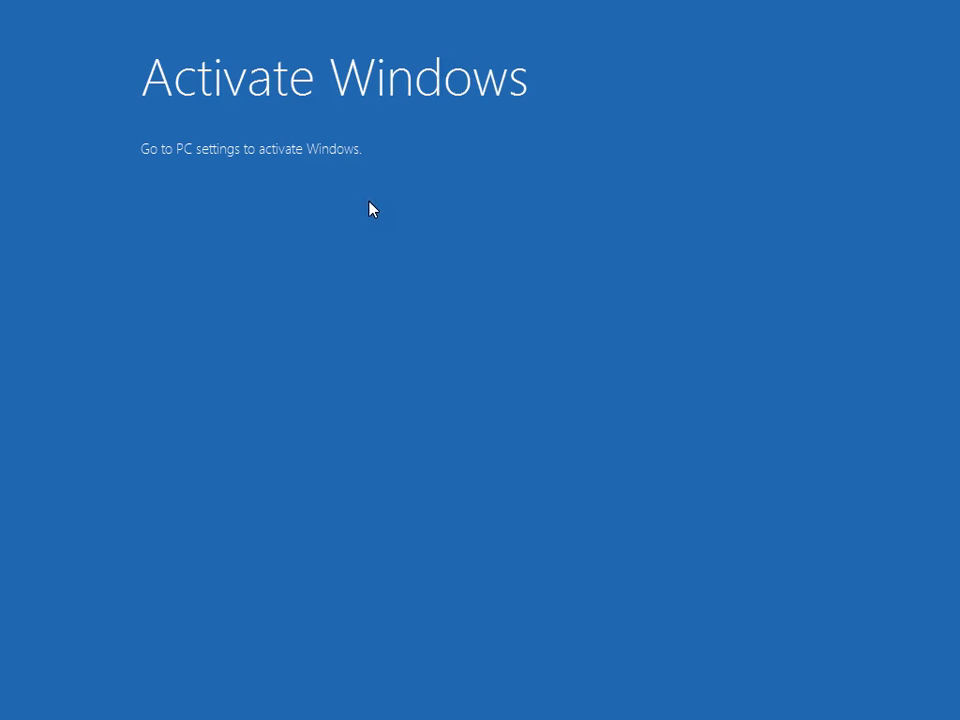
click(420, 206)
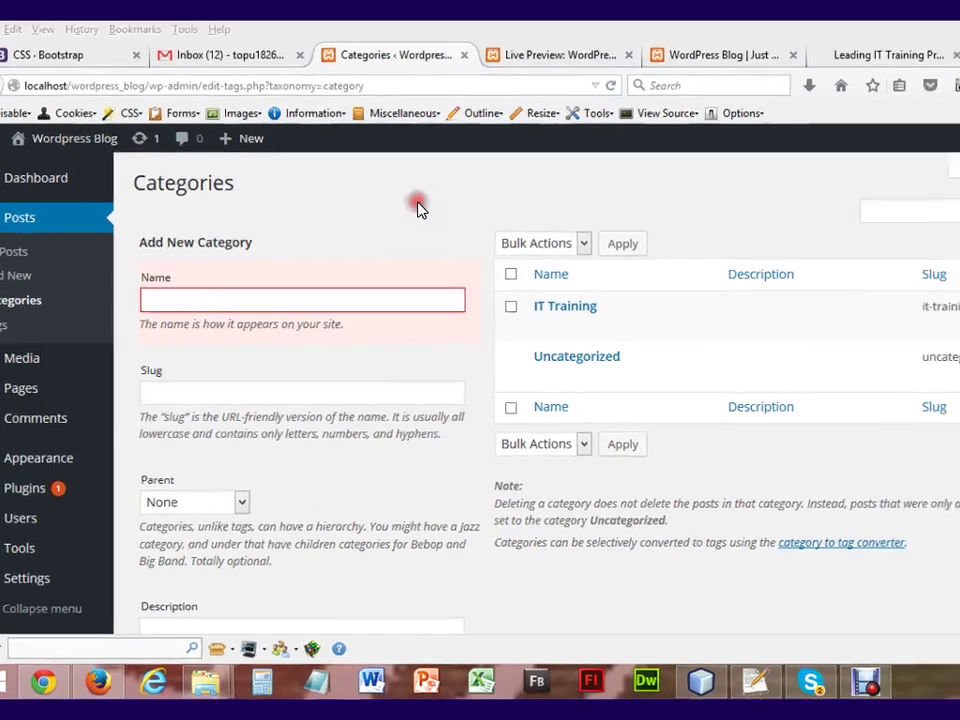
key(alt+Tab)
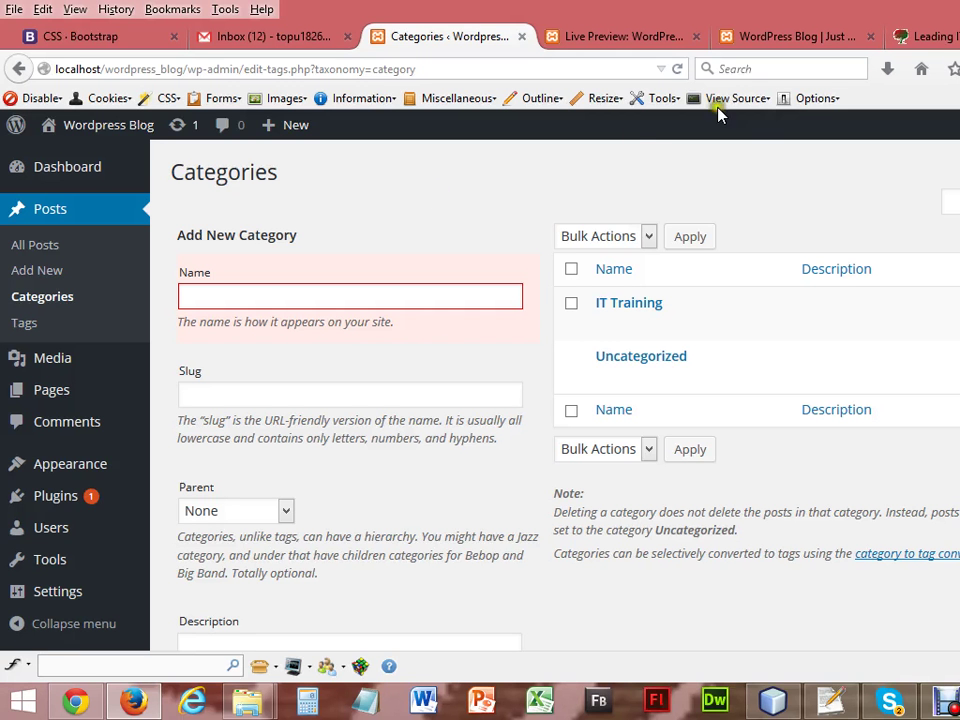
click(627, 27)
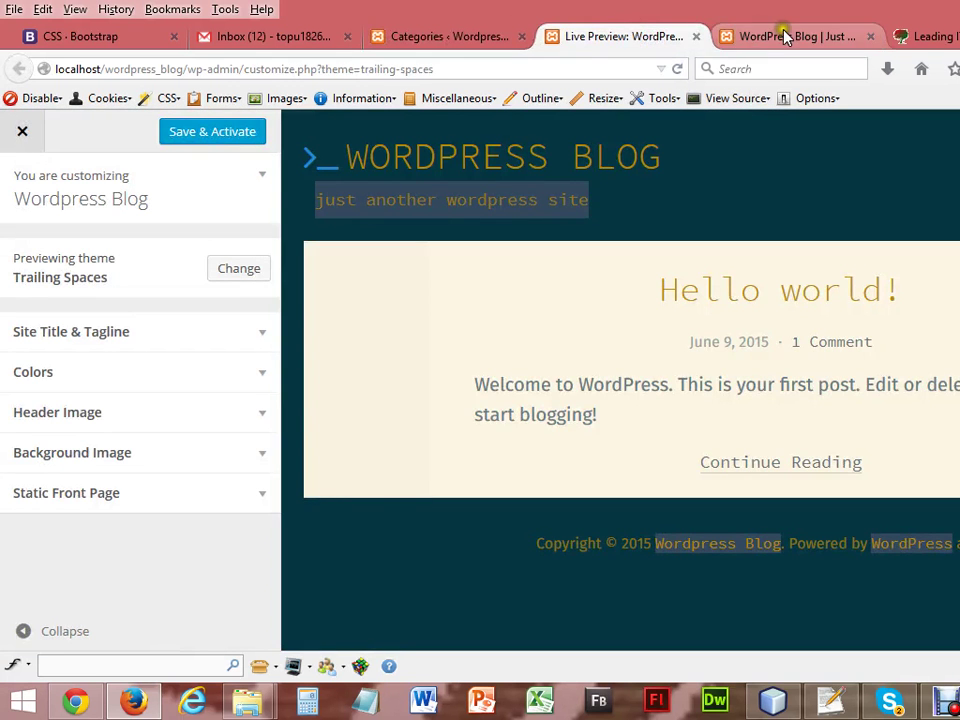
click(698, 37)
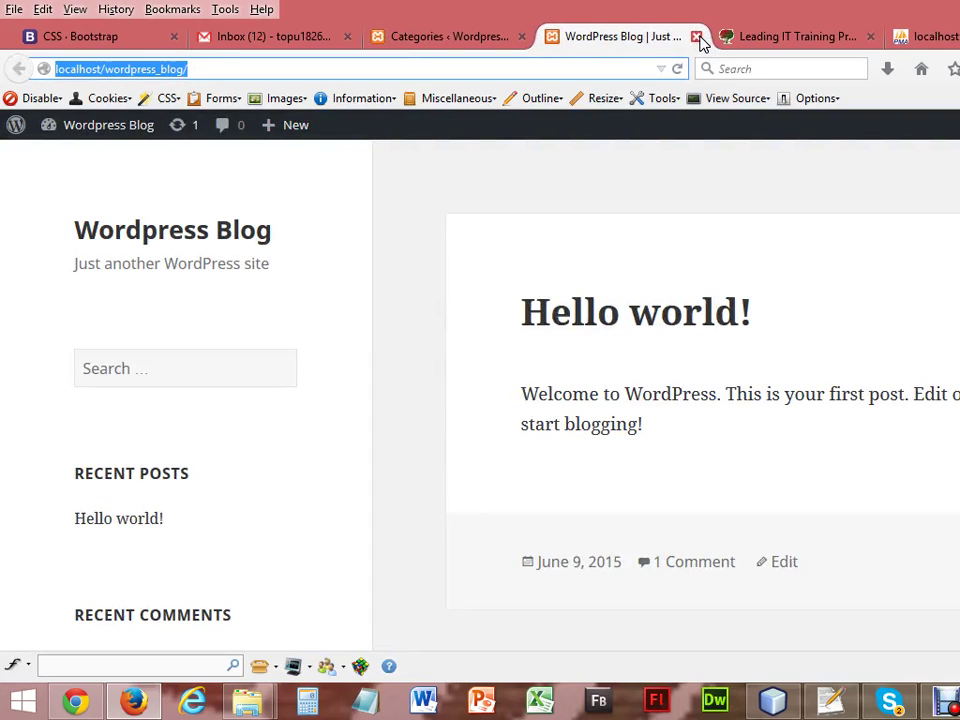
click(491, 30)
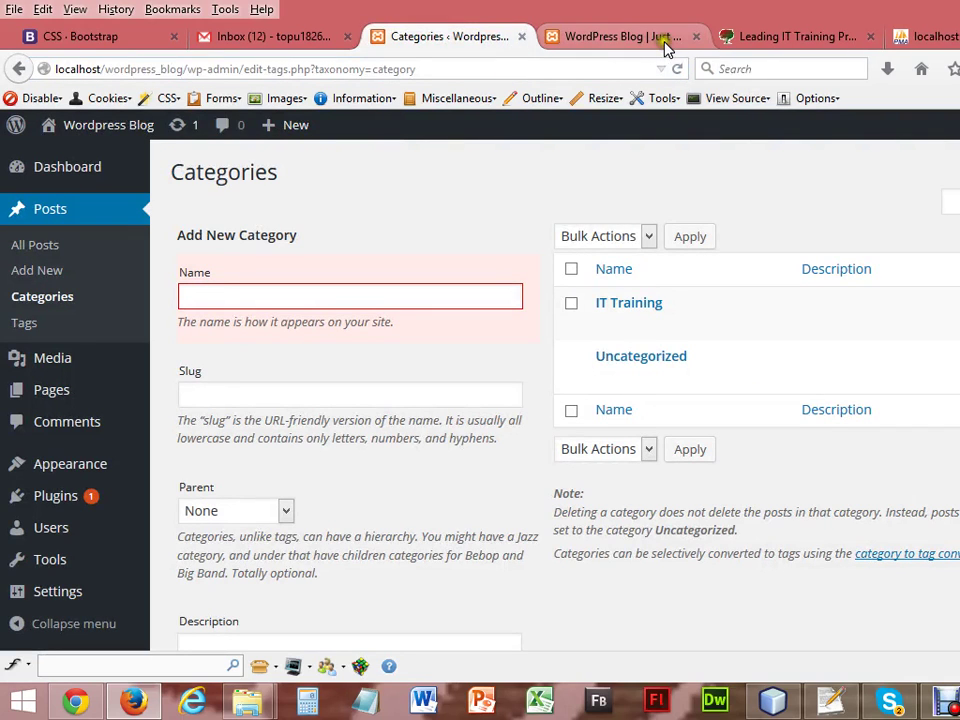
click(697, 38)
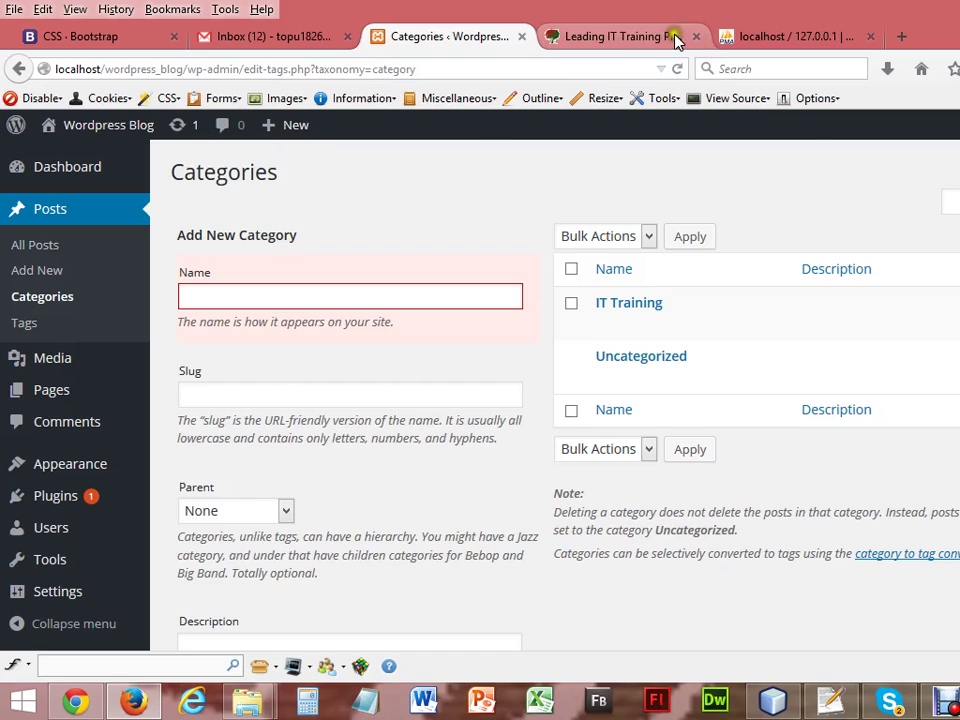
click(672, 37)
click(470, 38)
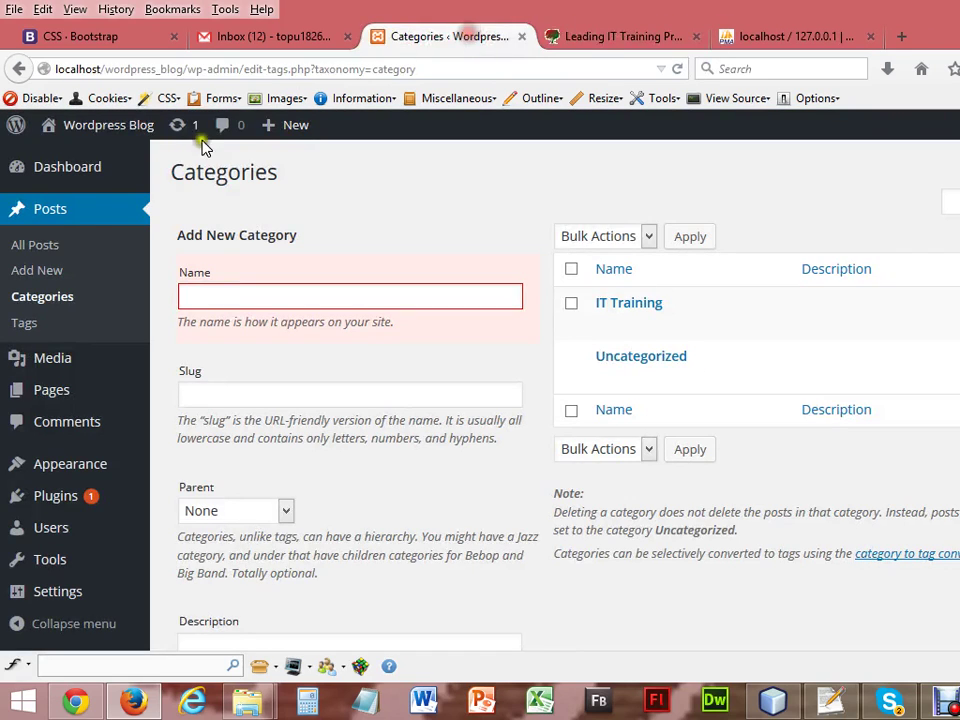
Open Posts > Add New, toggle distraction-free mode on and off, and dismiss its tip.
click(37, 280)
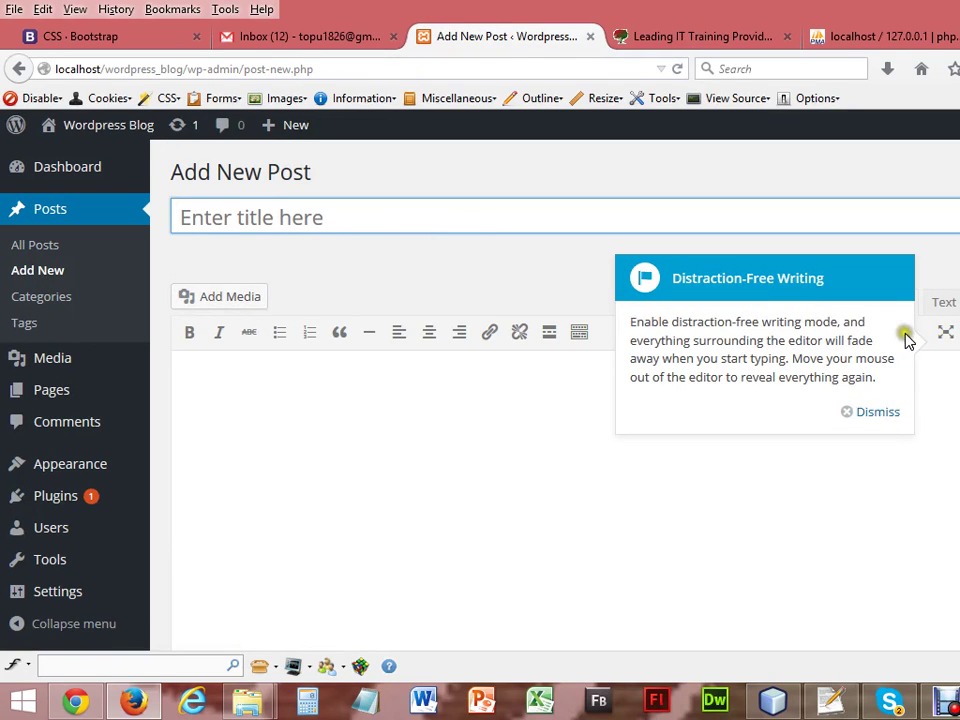
click(944, 334)
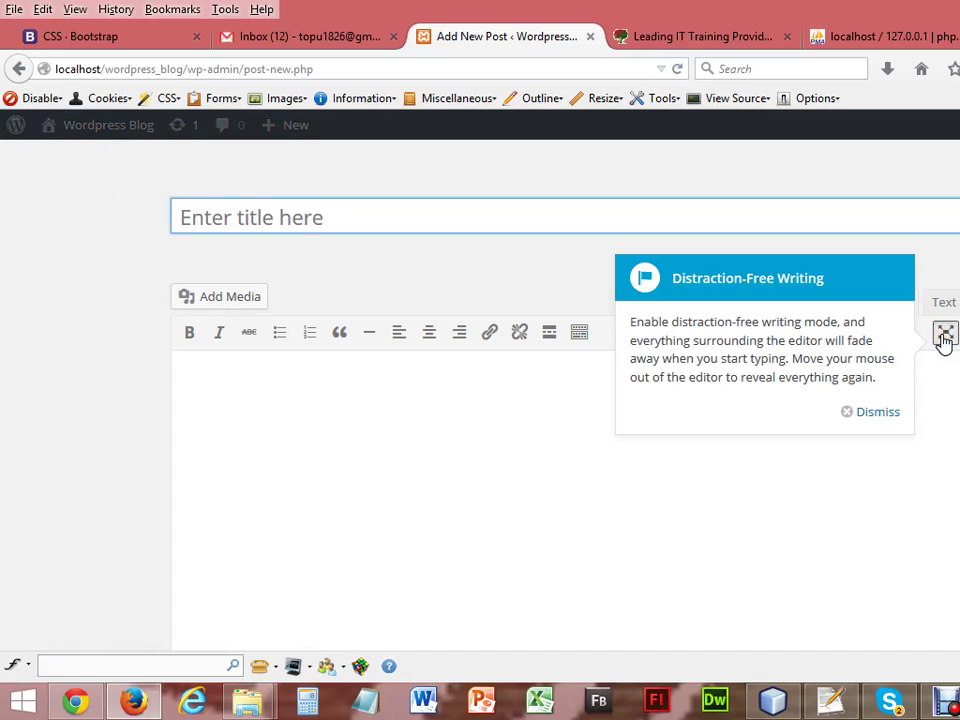
click(944, 336)
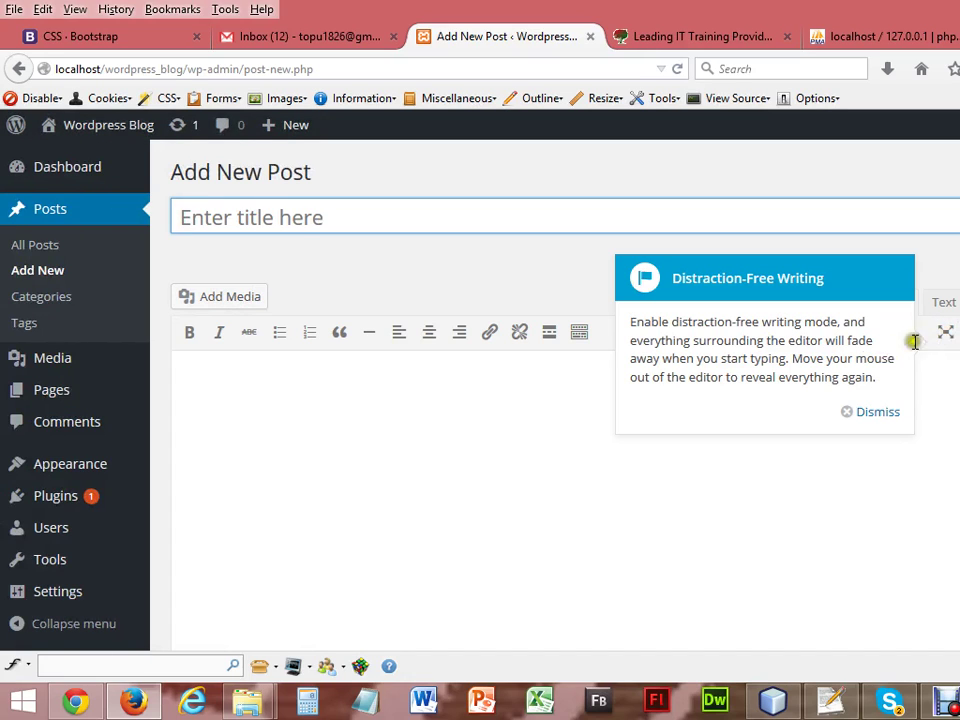
click(880, 412)
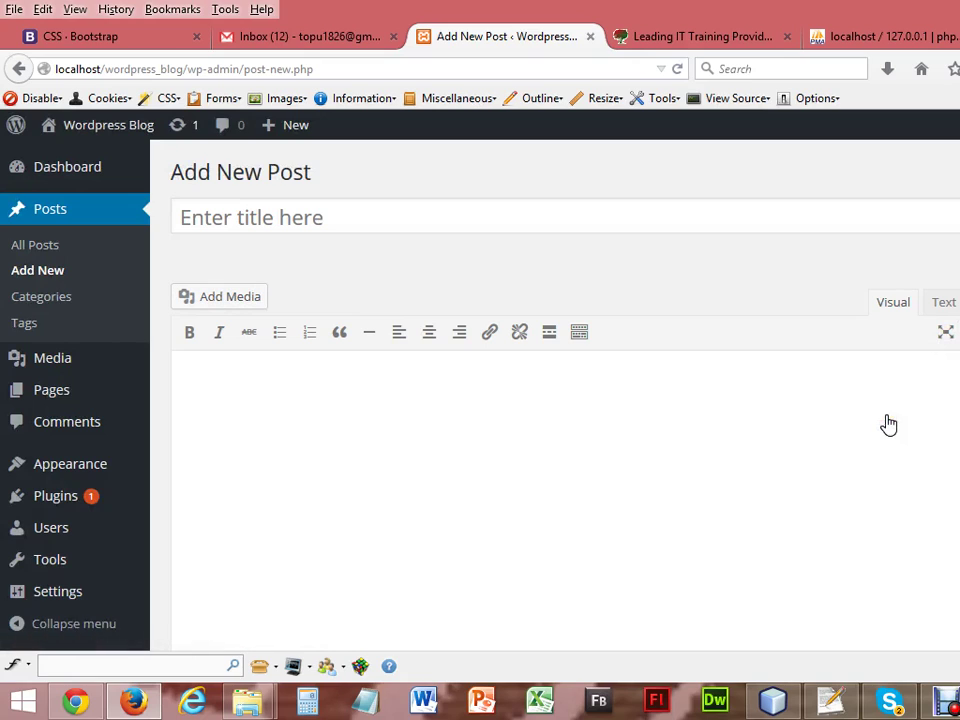
Place the caret in the empty post title, then in the empty body.
click(345, 220)
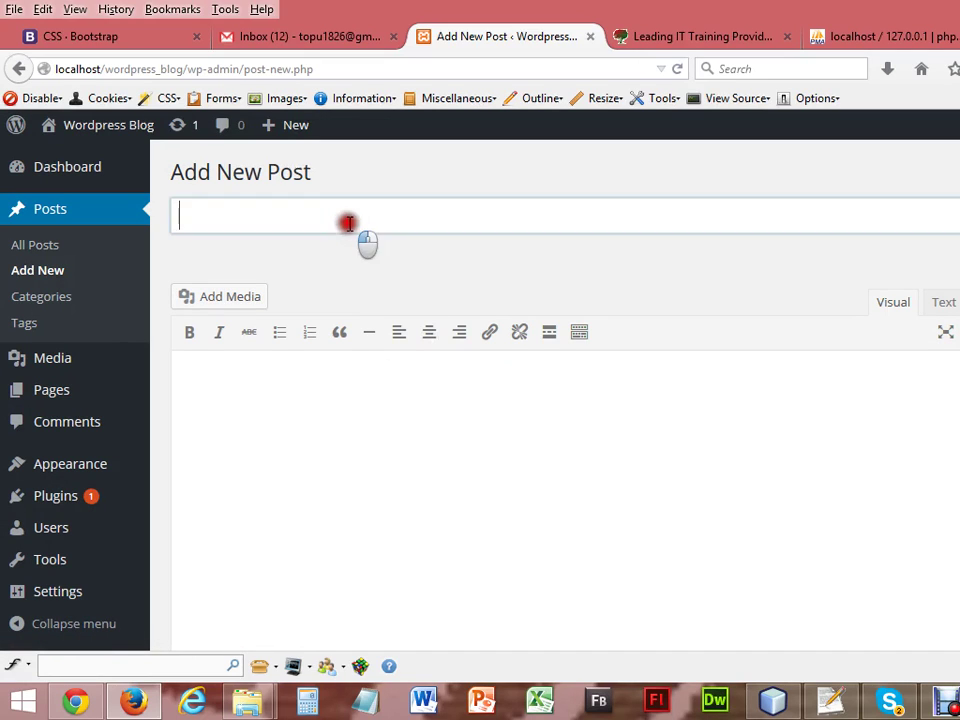
click(299, 381)
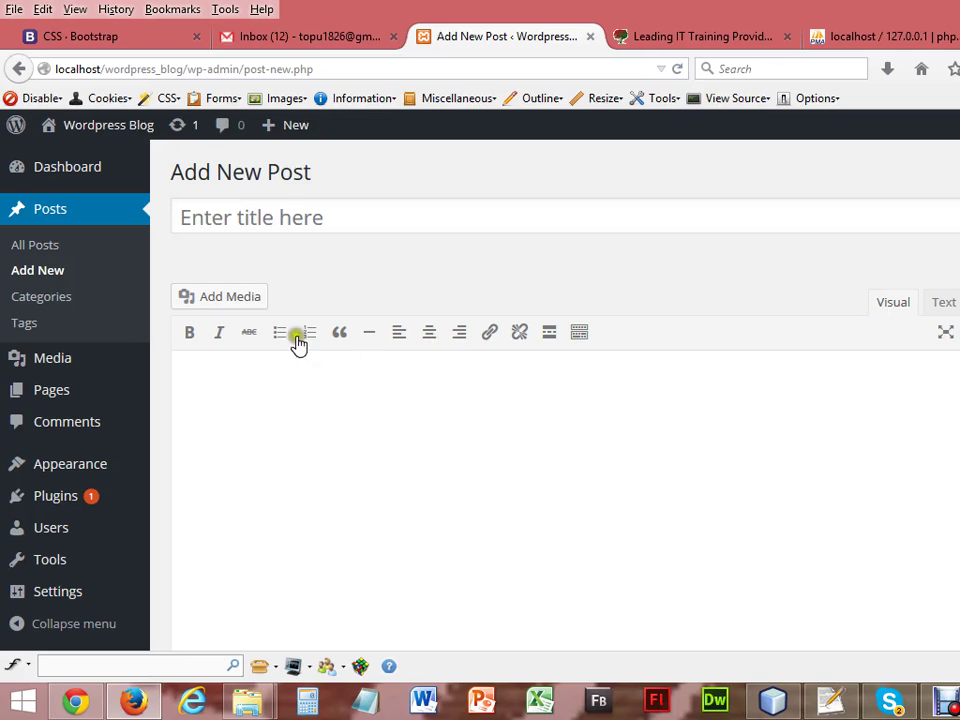
click(312, 222)
click(289, 400)
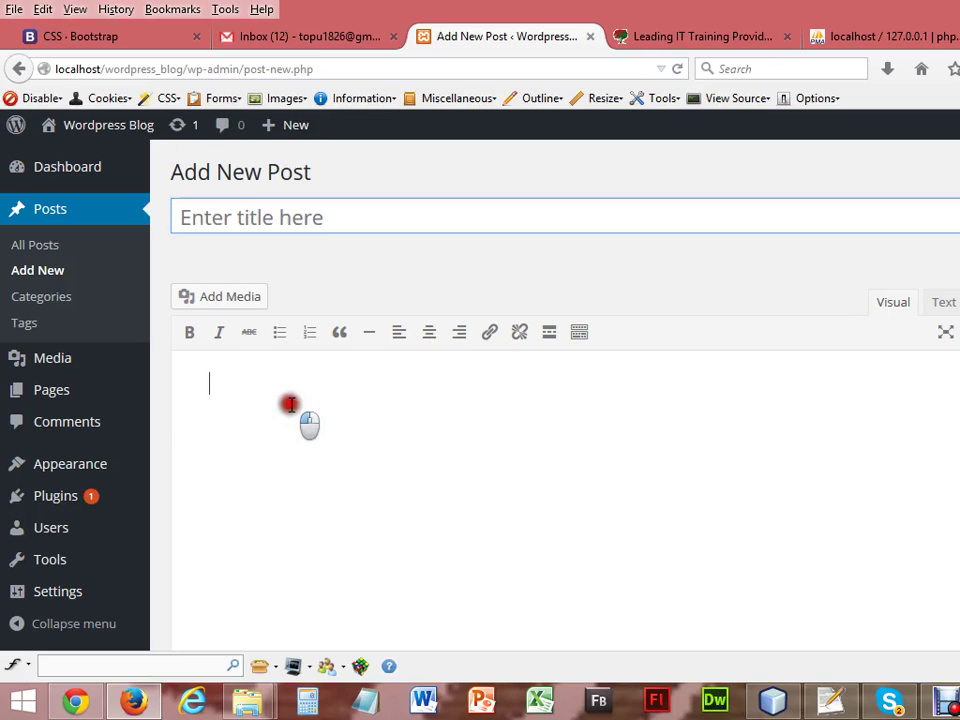
On talhatraining.com, open IT Training > Web Development Training and copy its heading, course list and image.
click(660, 36)
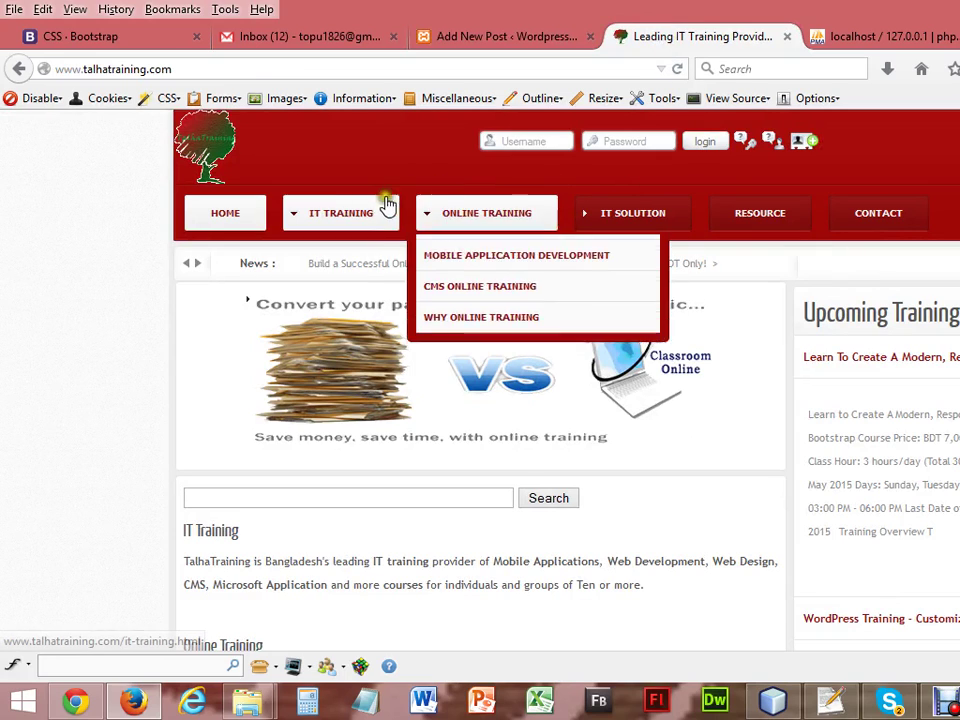
mouse_move(352, 222)
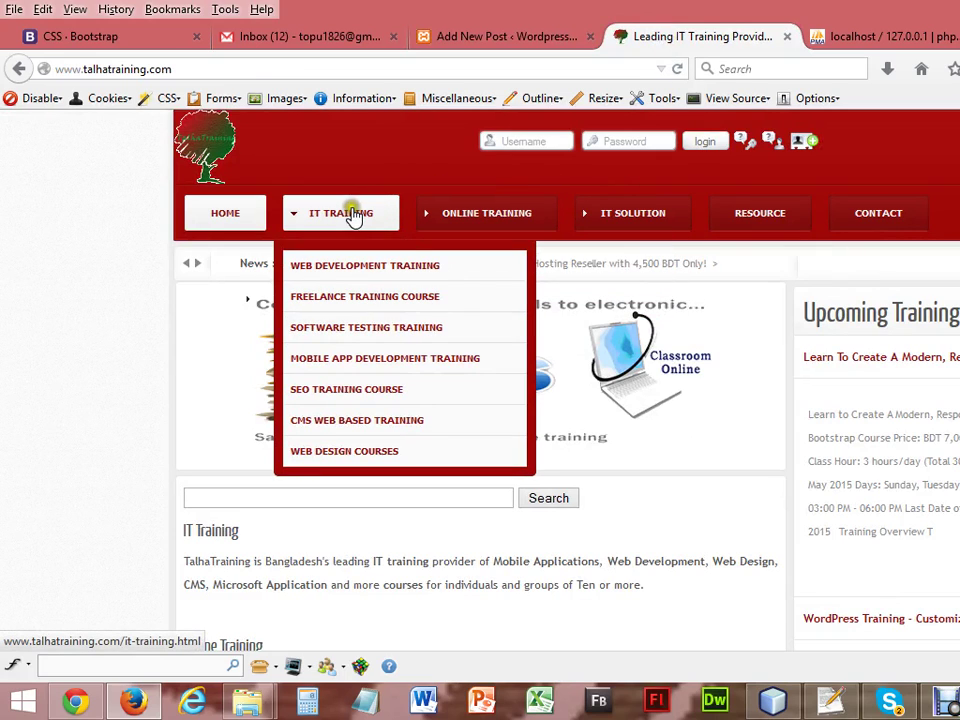
click(361, 267)
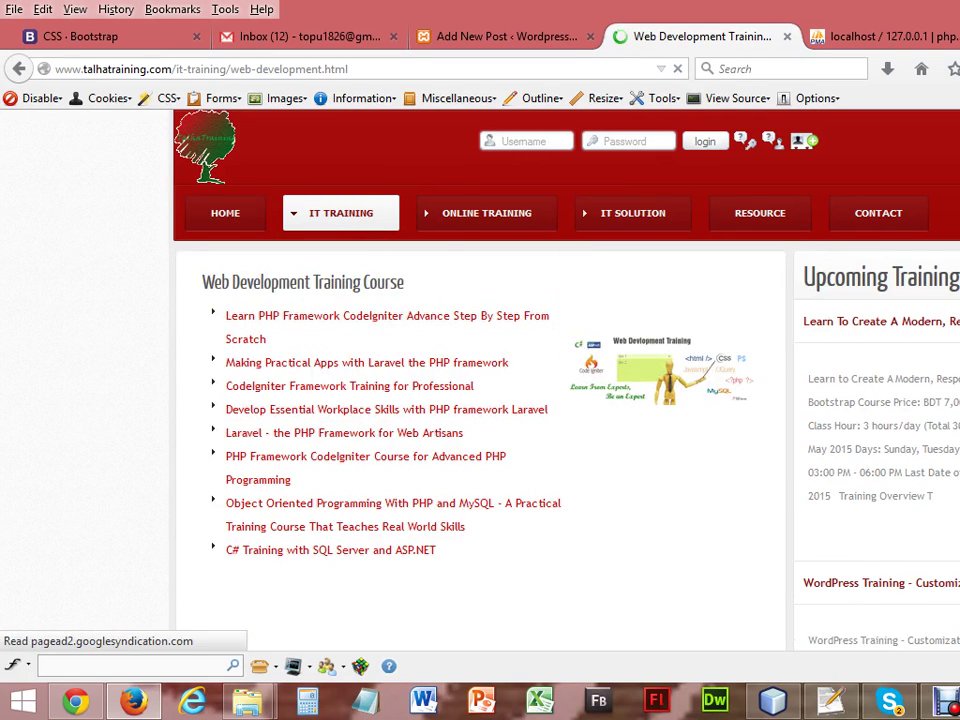
scroll(361, 270, down, 3)
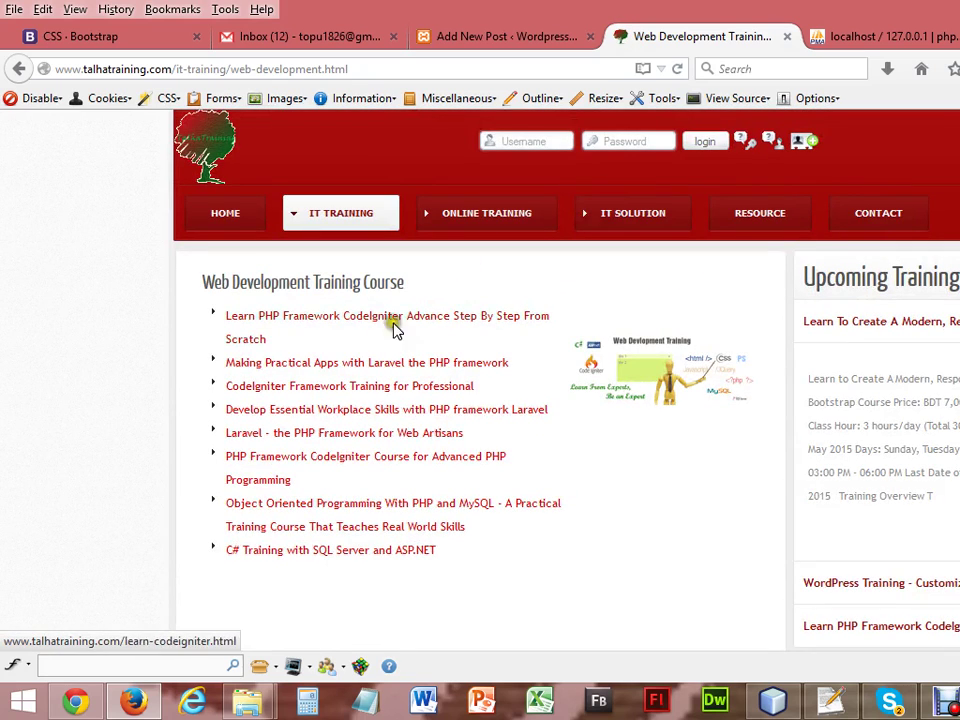
drag(206, 290, 699, 465)
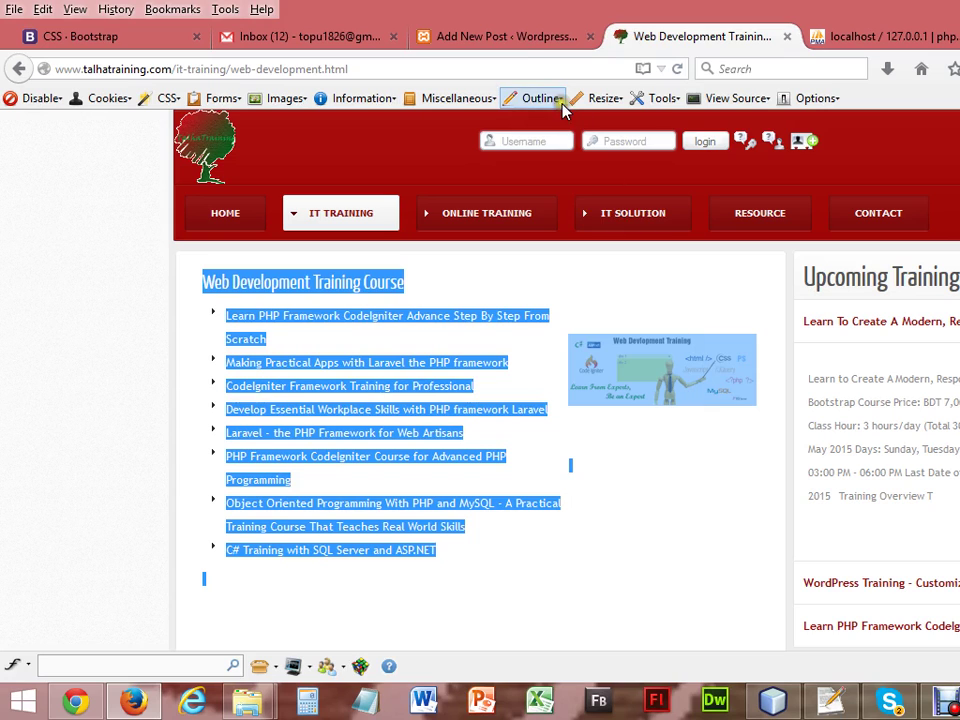
click(510, 45)
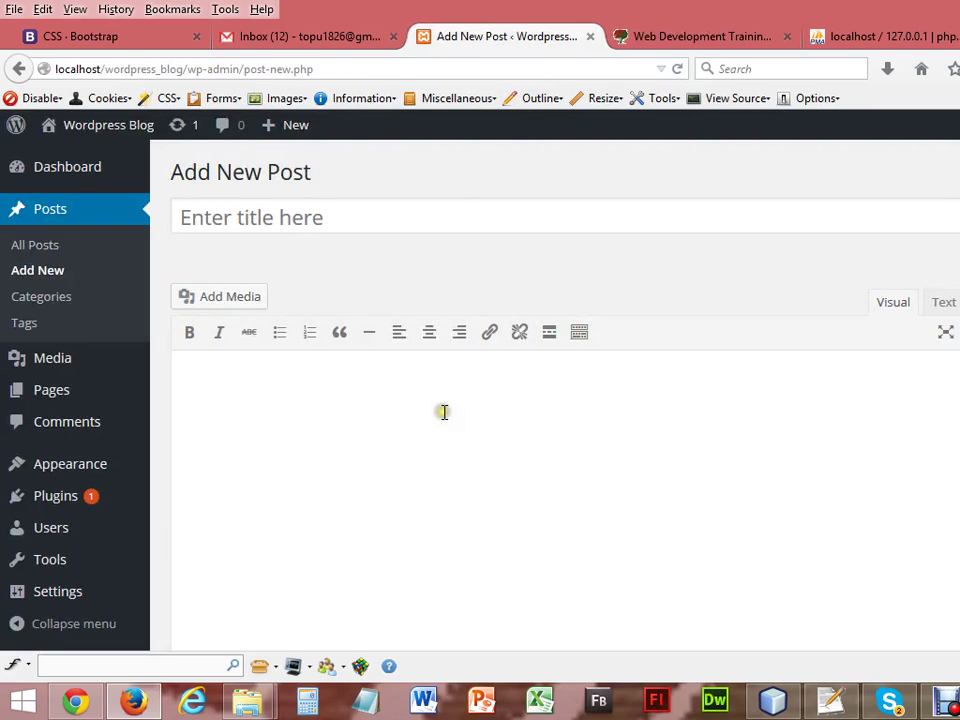
Paste the copied heading, bulleted course list and course image into the post body.
key(ctrl+v)
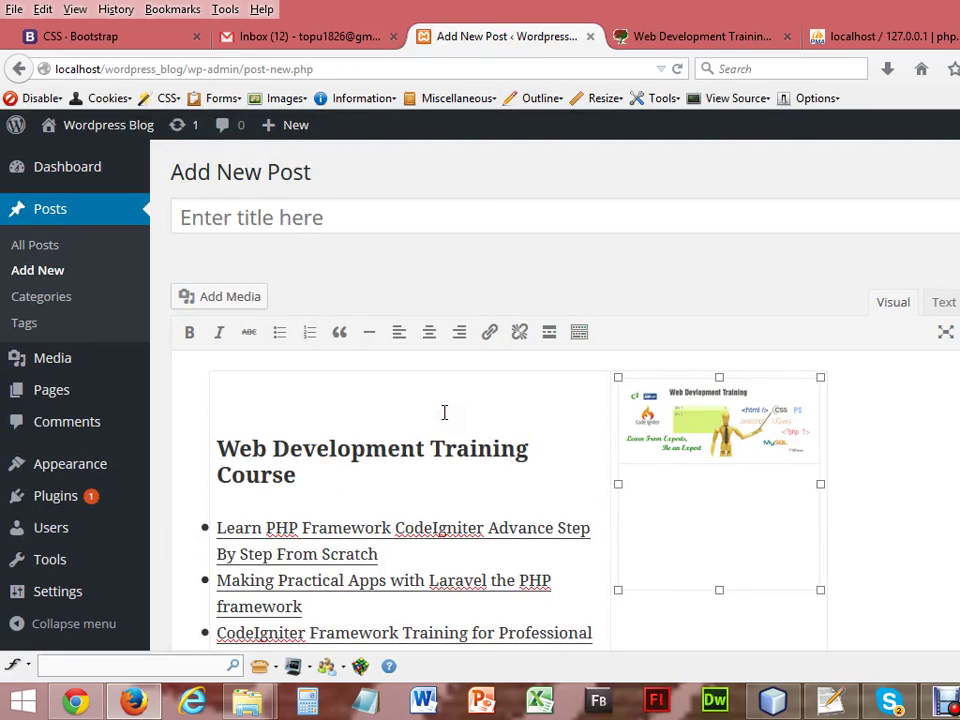
click(695, 438)
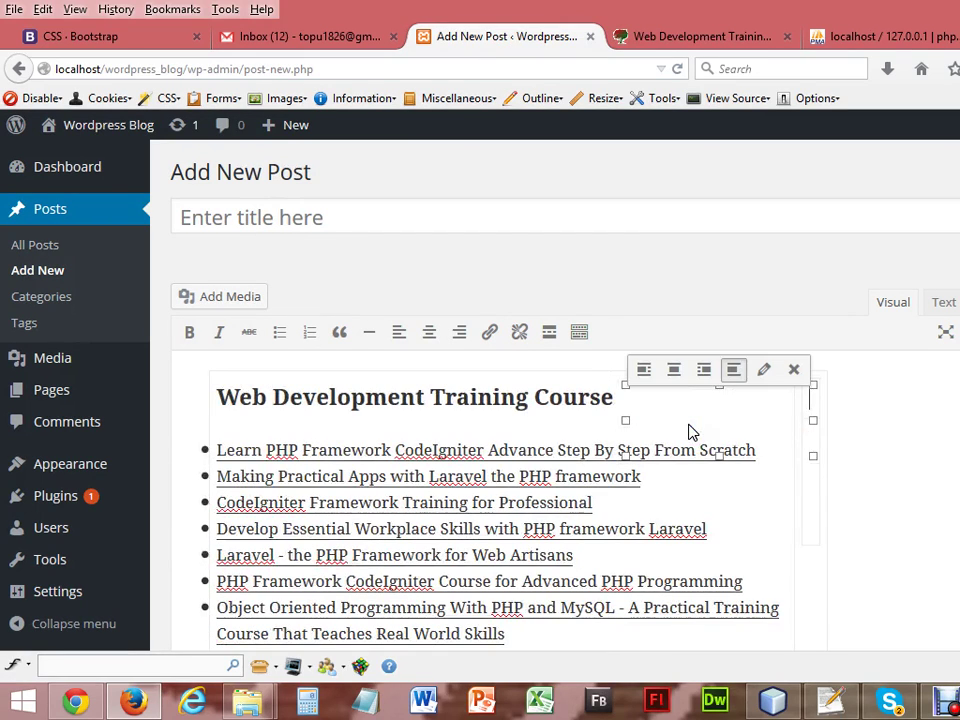
click(810, 474)
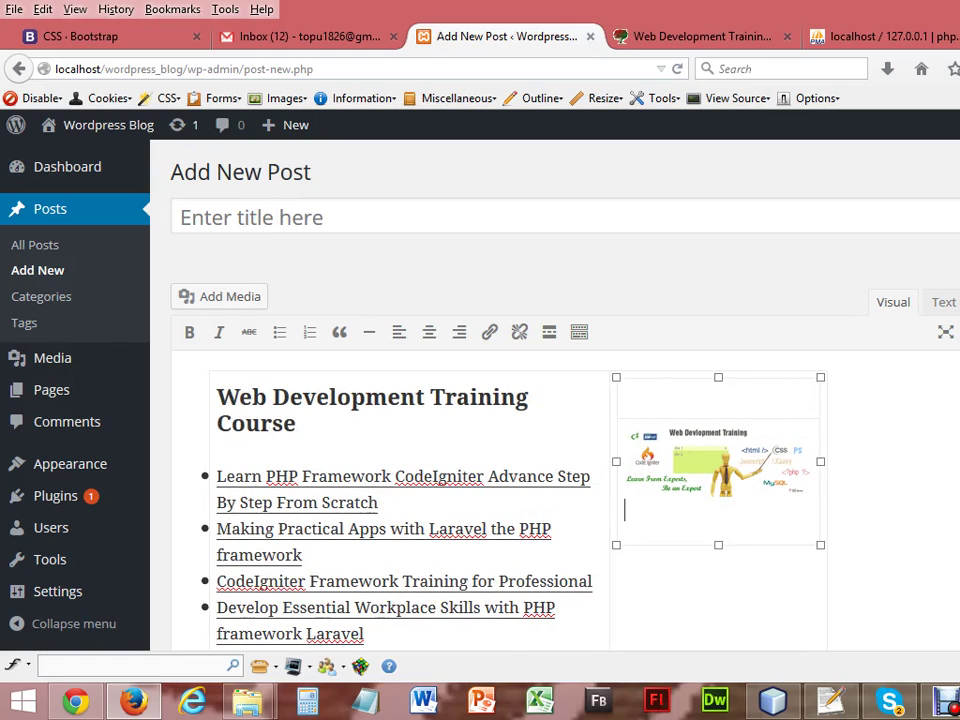
scroll(450, 420, down, 5)
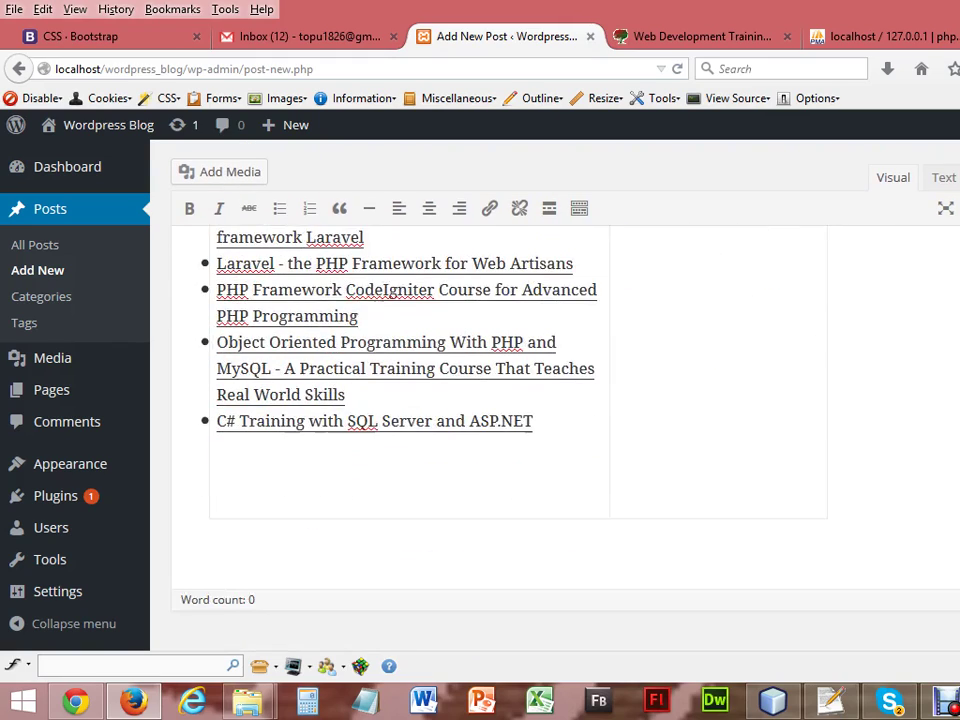
scroll(450, 420, up, 5)
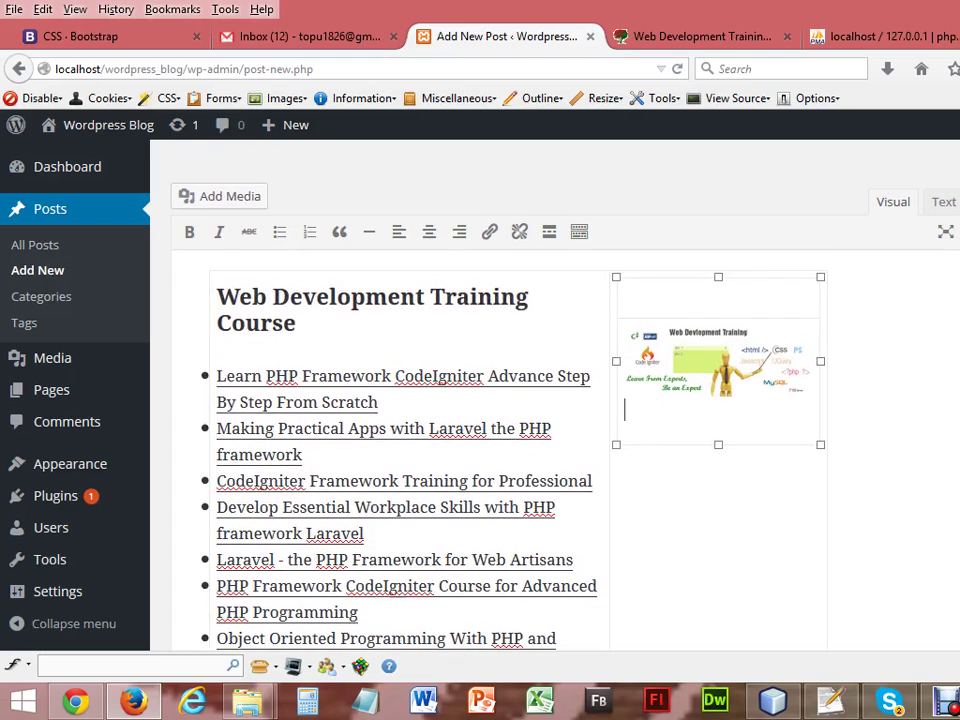
scroll(450, 420, up, 1)
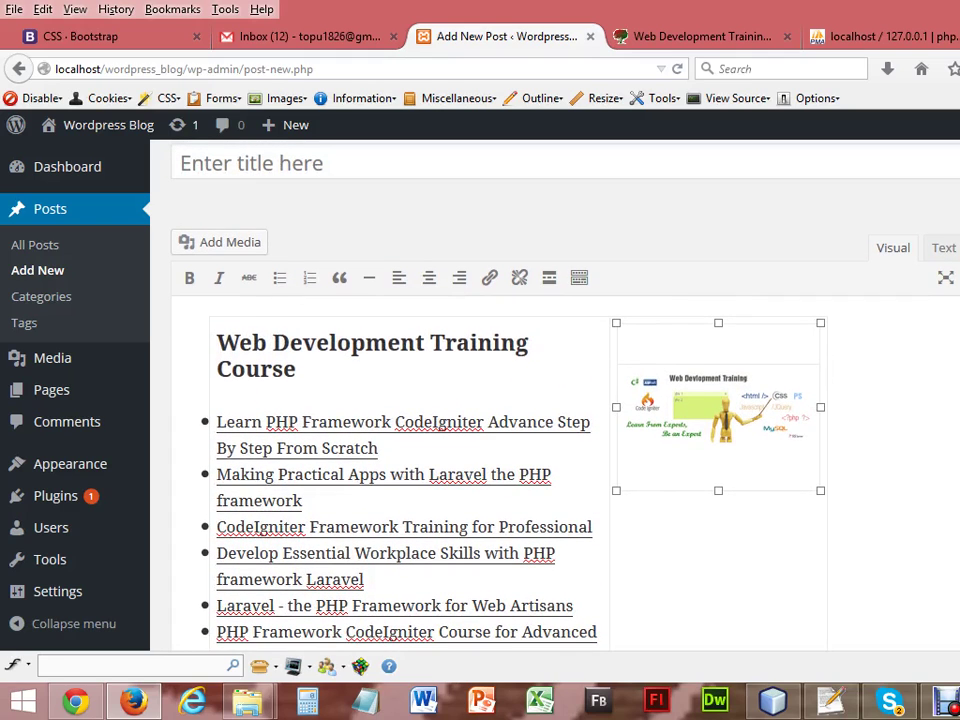
Check the body's HTML in the Text view, return to Visual, and select the heading.
click(940, 252)
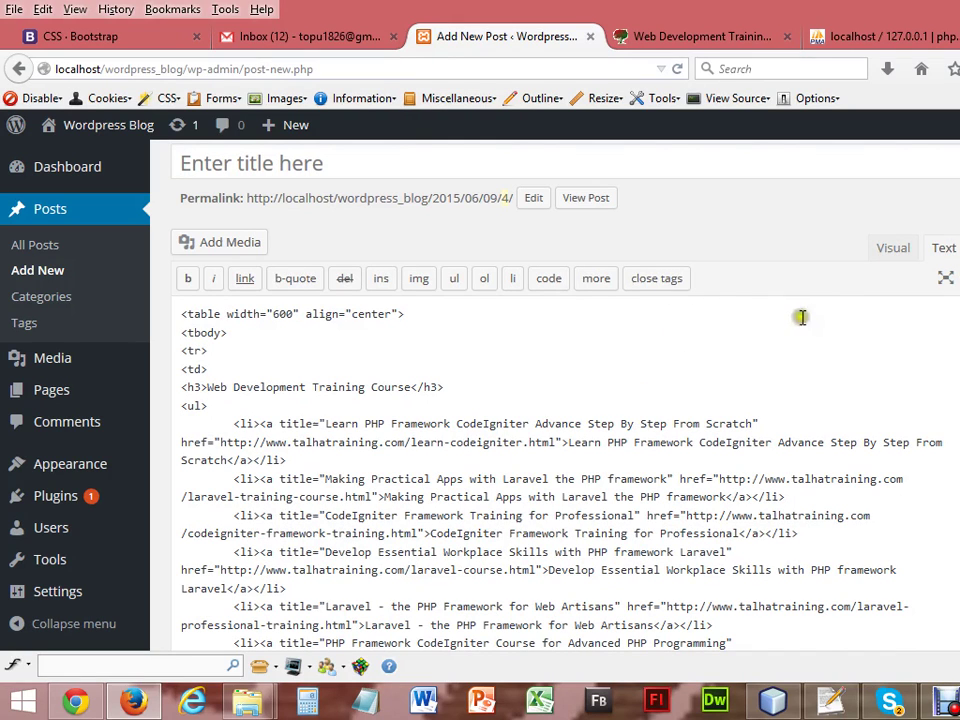
click(889, 252)
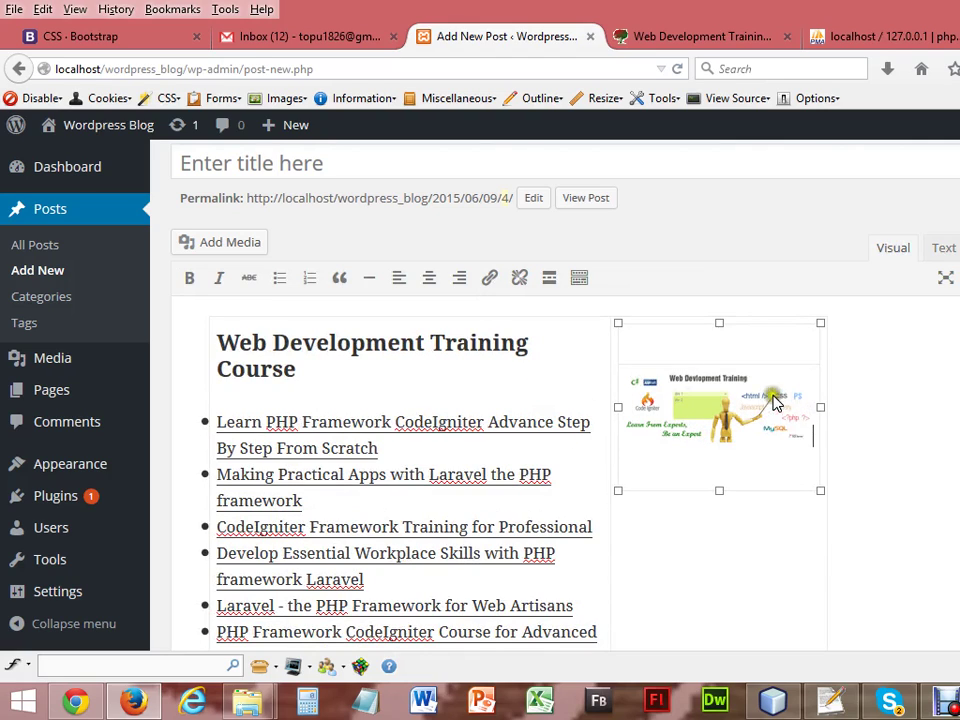
drag(300, 368, 220, 344)
key(ctrl+c)
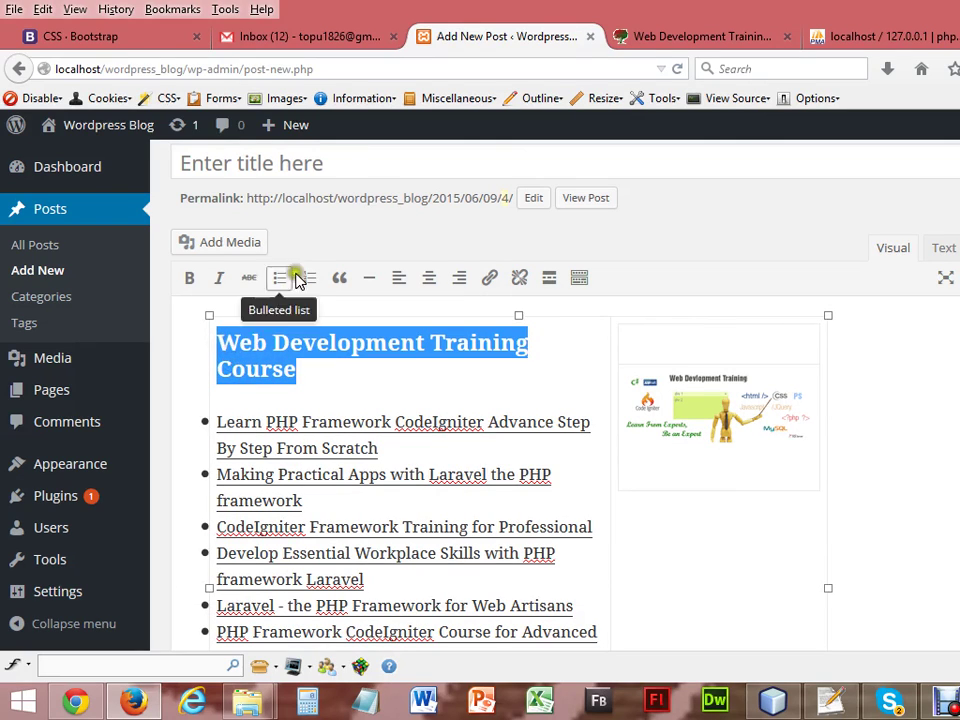
click(333, 172)
Paste 'Web Development Training Course' as the title, compare with the source page, and review the post.
key(ctrl+v)
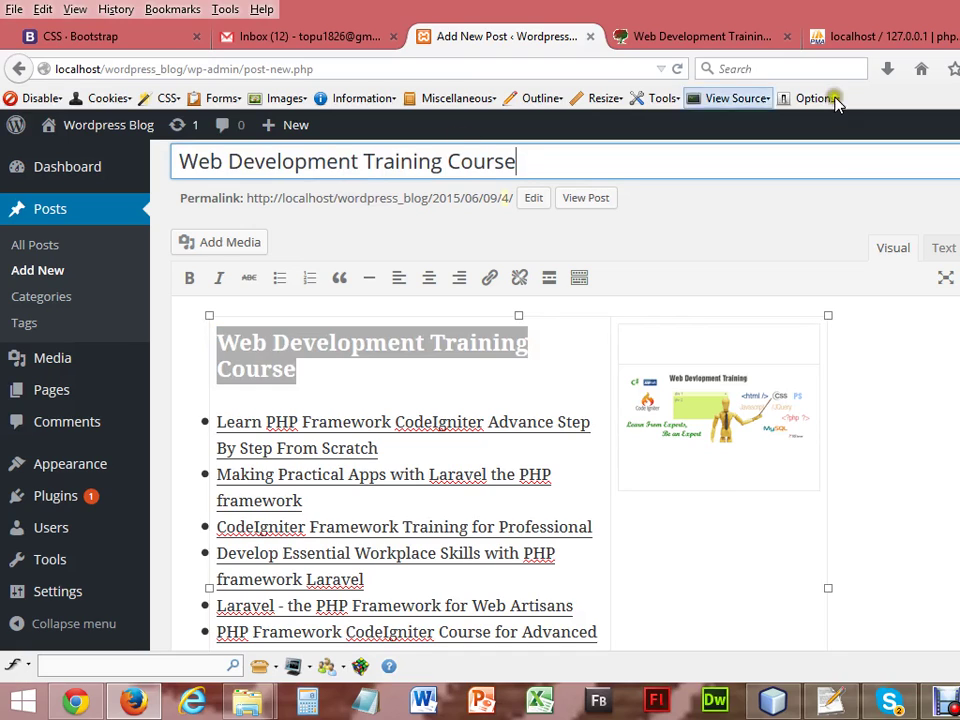
scroll(555, 400, up, 1)
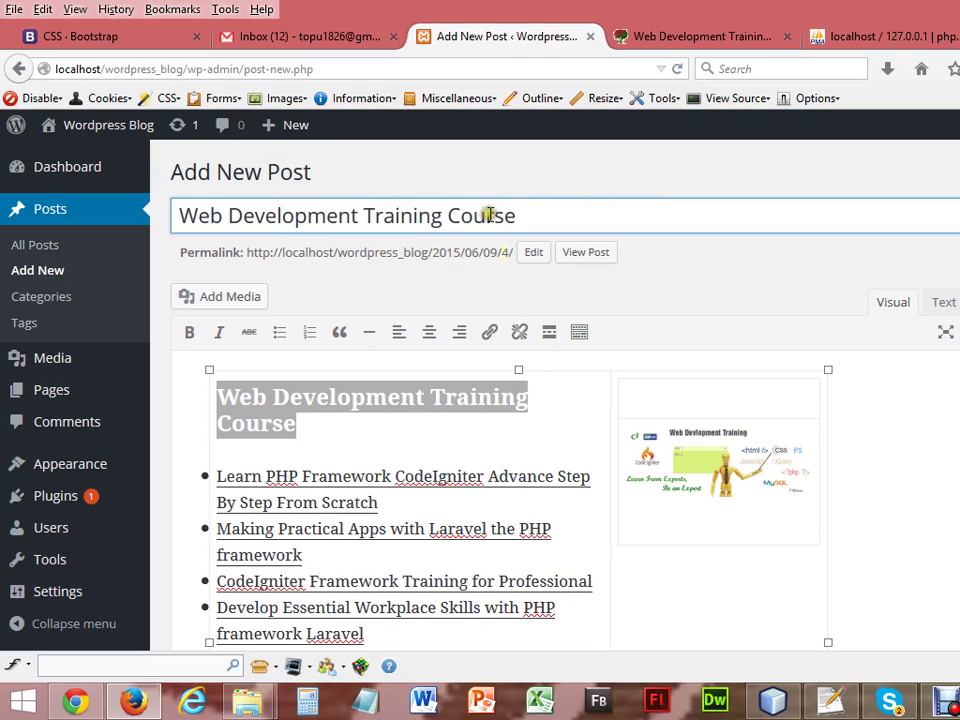
click(659, 39)
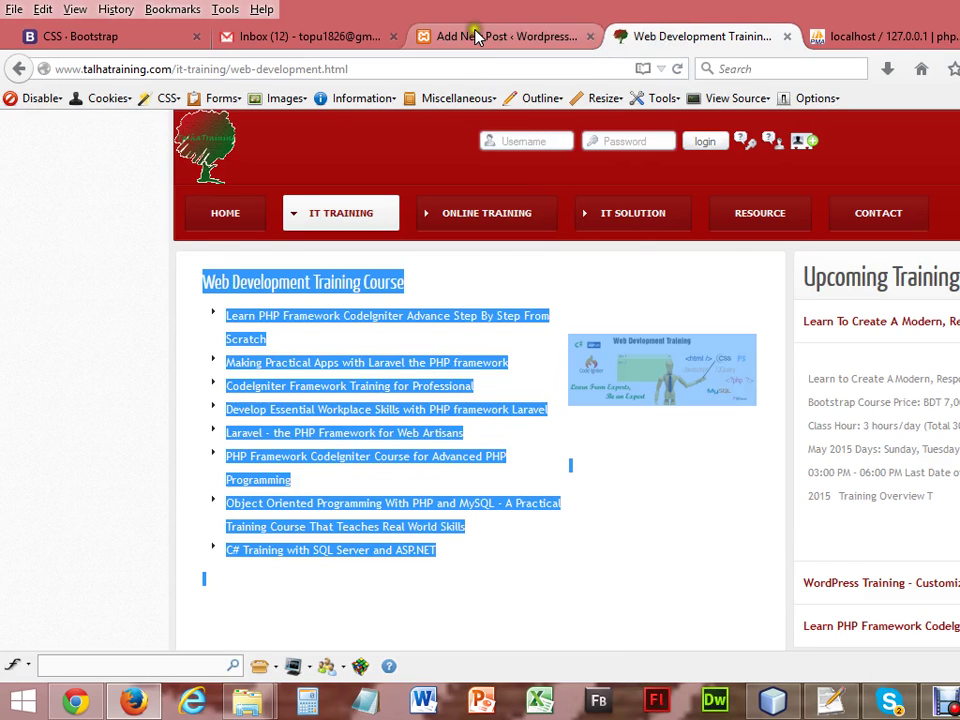
click(476, 37)
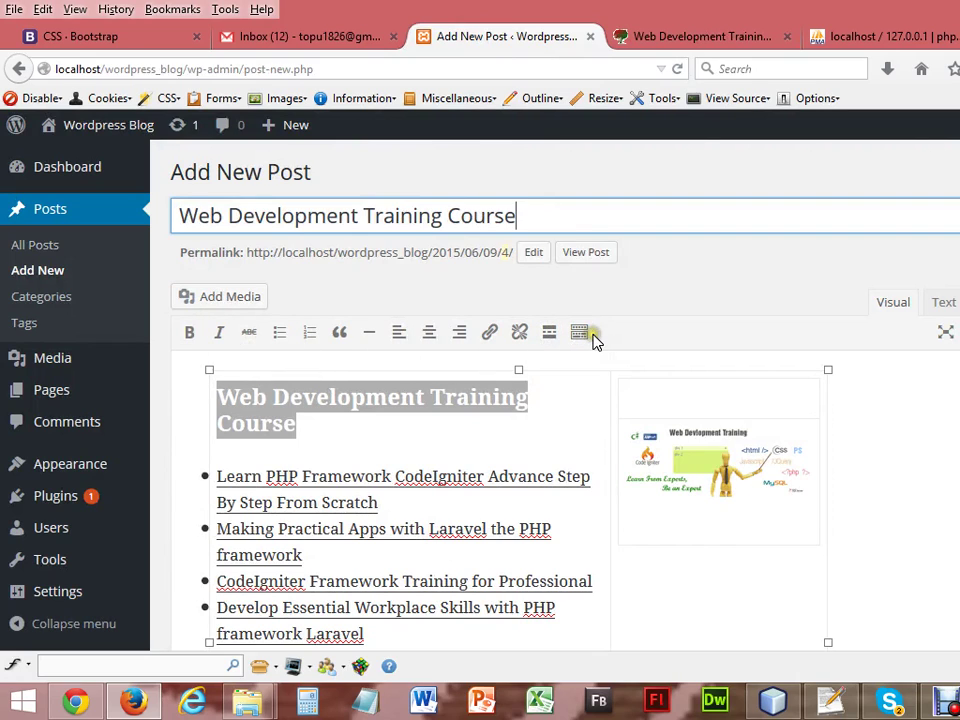
scroll(776, 364, down, 1)
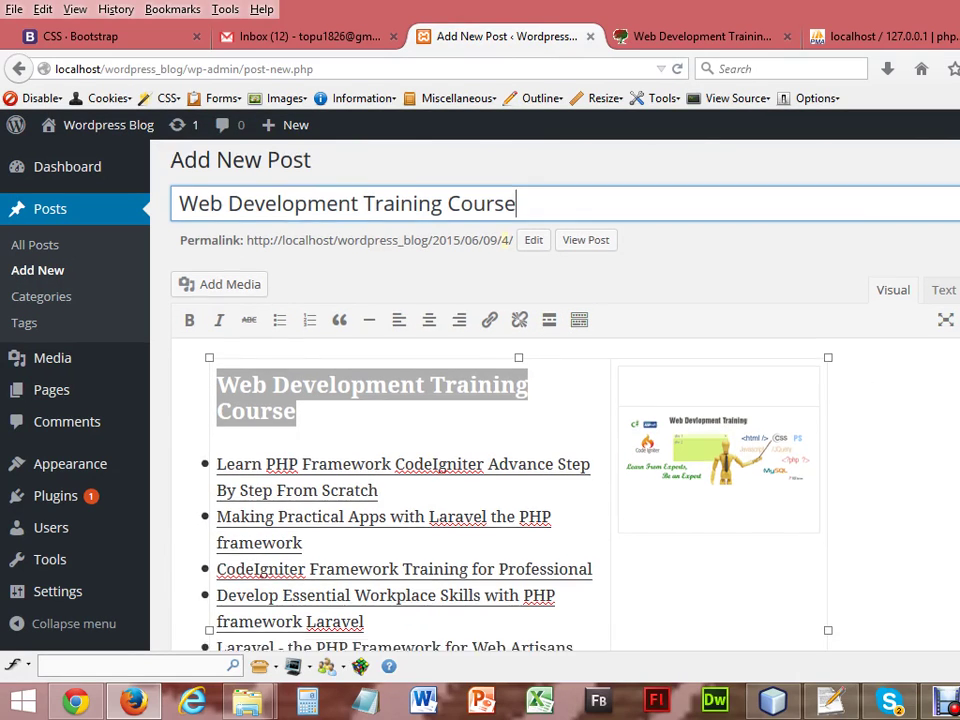
scroll(776, 364, down, 5)
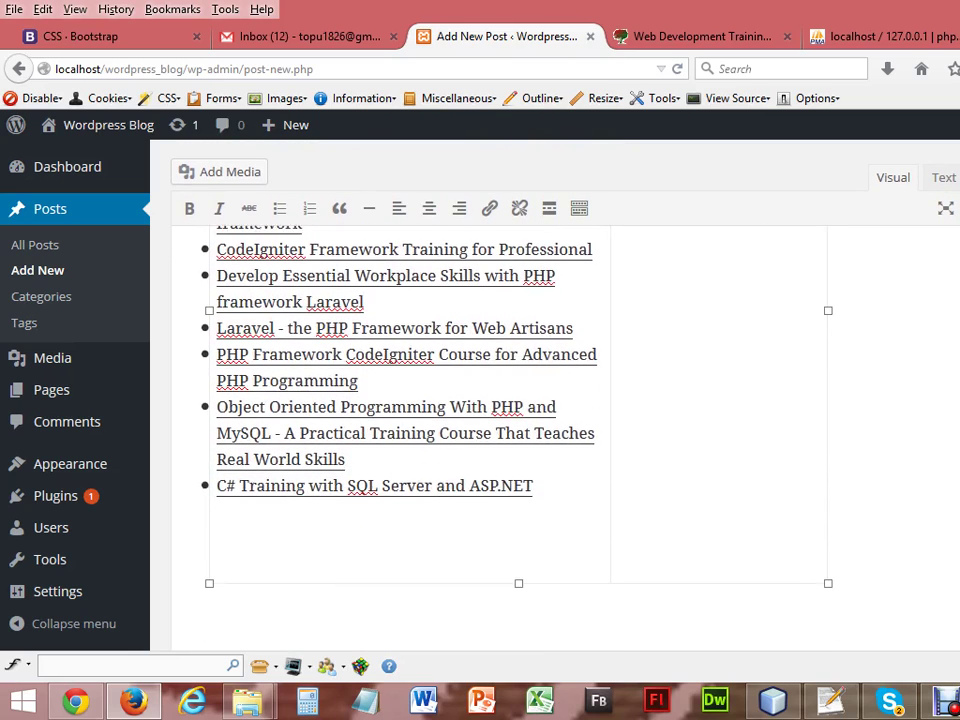
scroll(776, 364, down, 2)
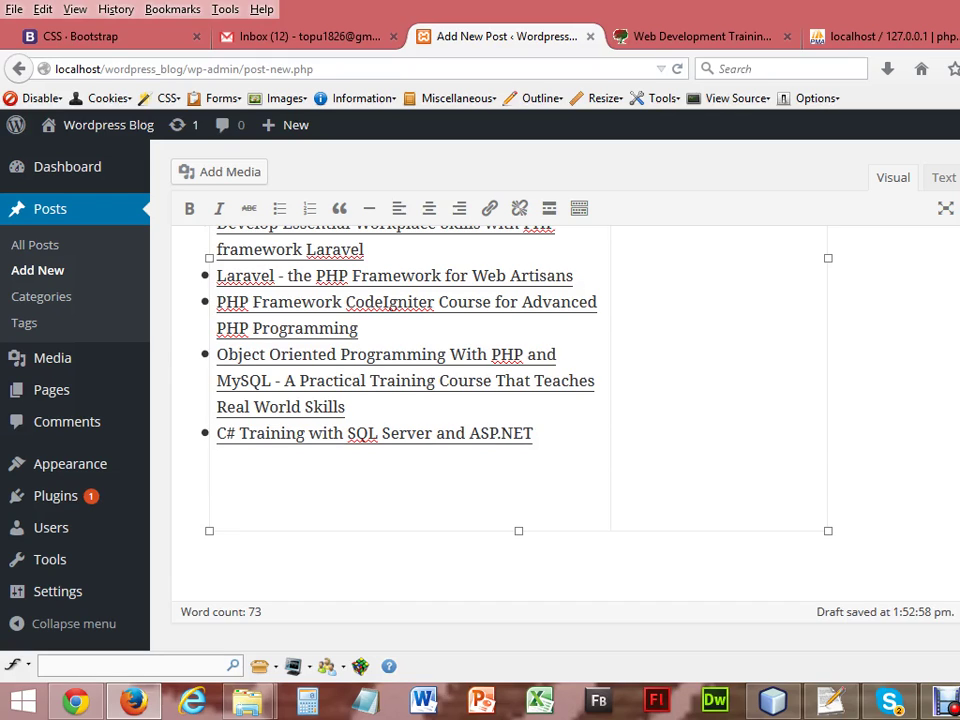
scroll(555, 400, down, 5)
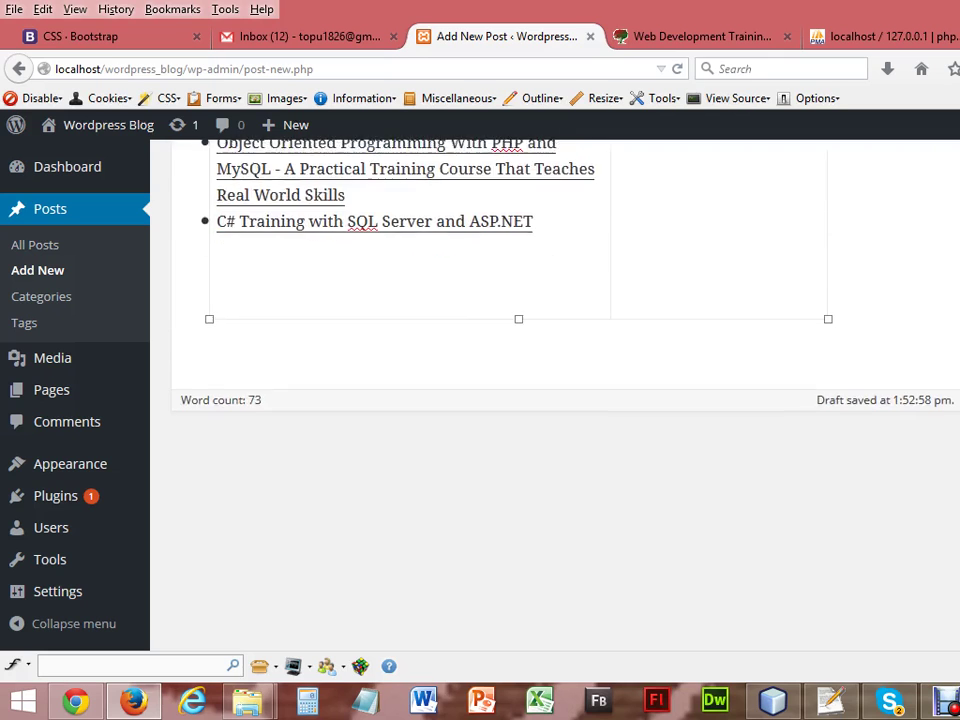
scroll(480, 400, up, 6)
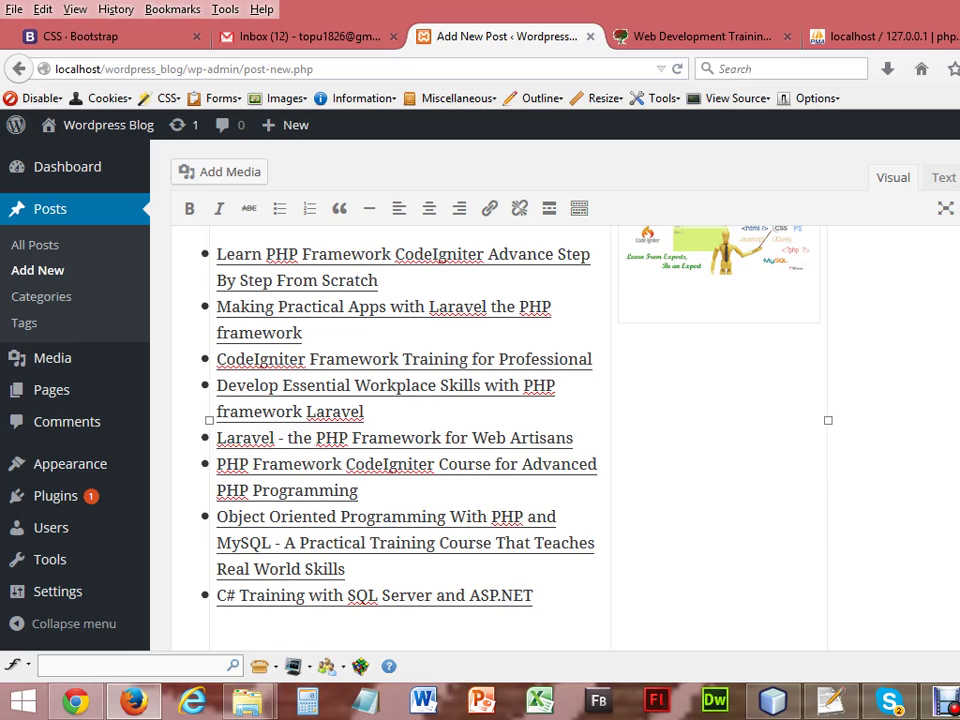
scroll(400, 450, up, 3)
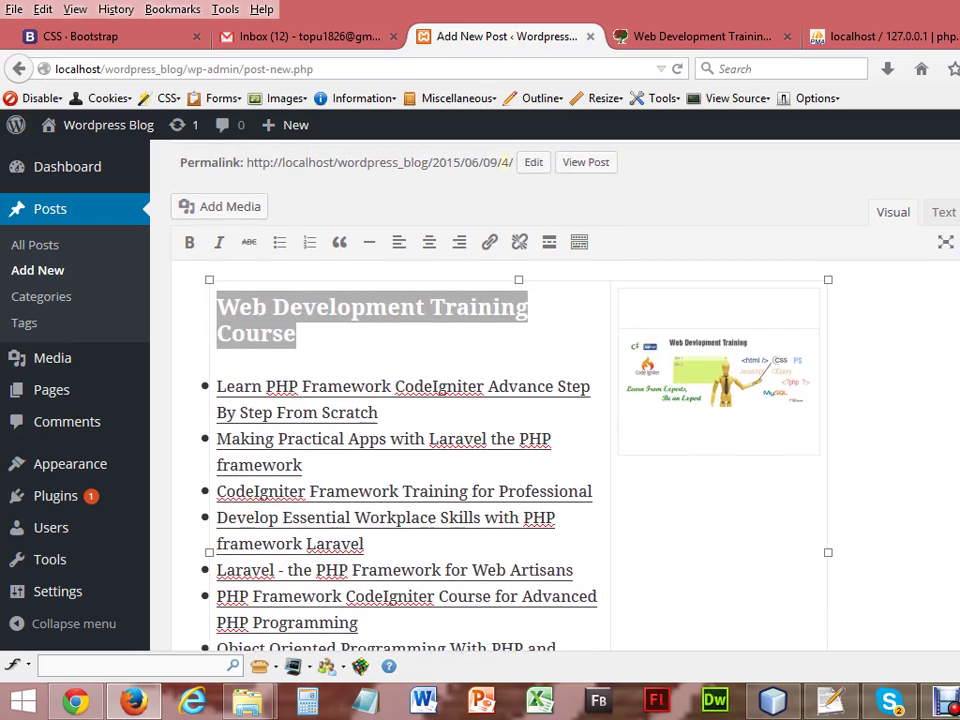
scroll(400, 450, up, 3)
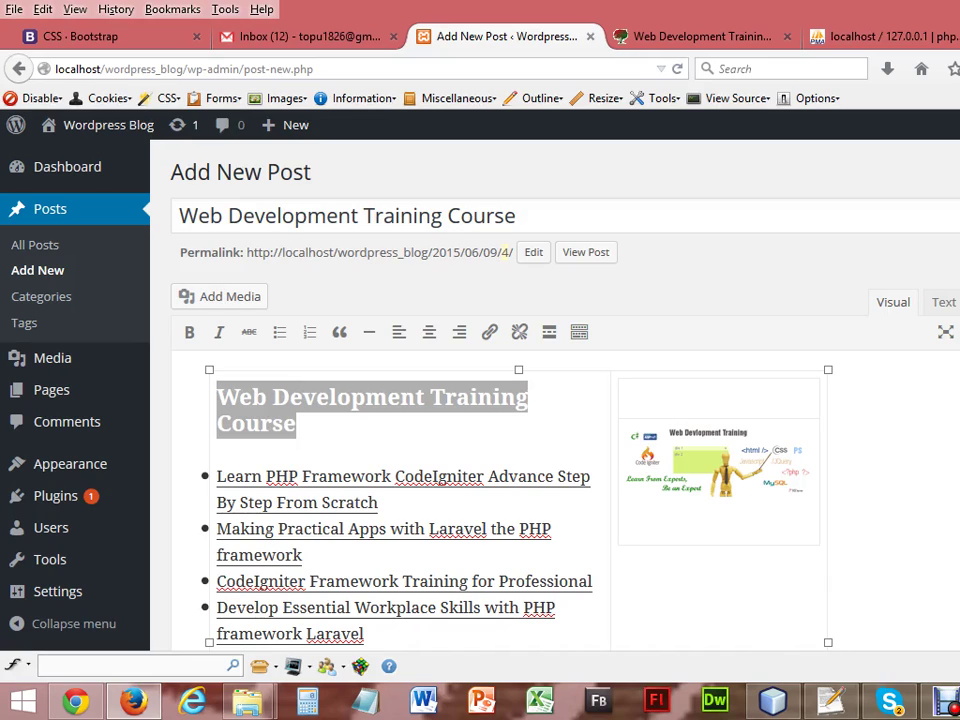
Publish the Web Development Training Course post and open the All Posts list.
key(F5)
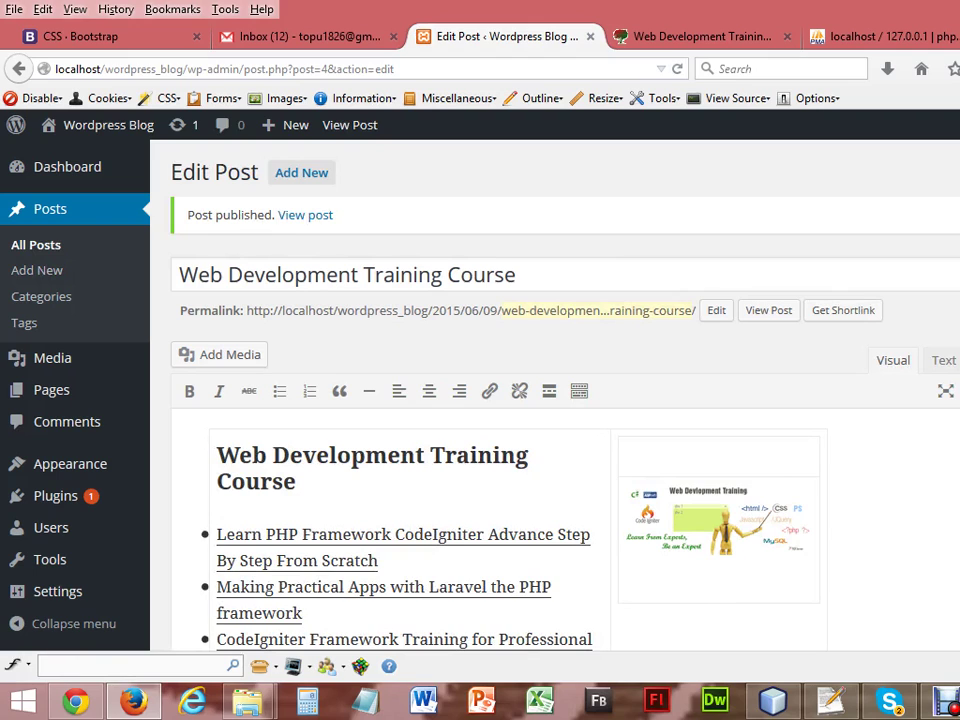
click(38, 248)
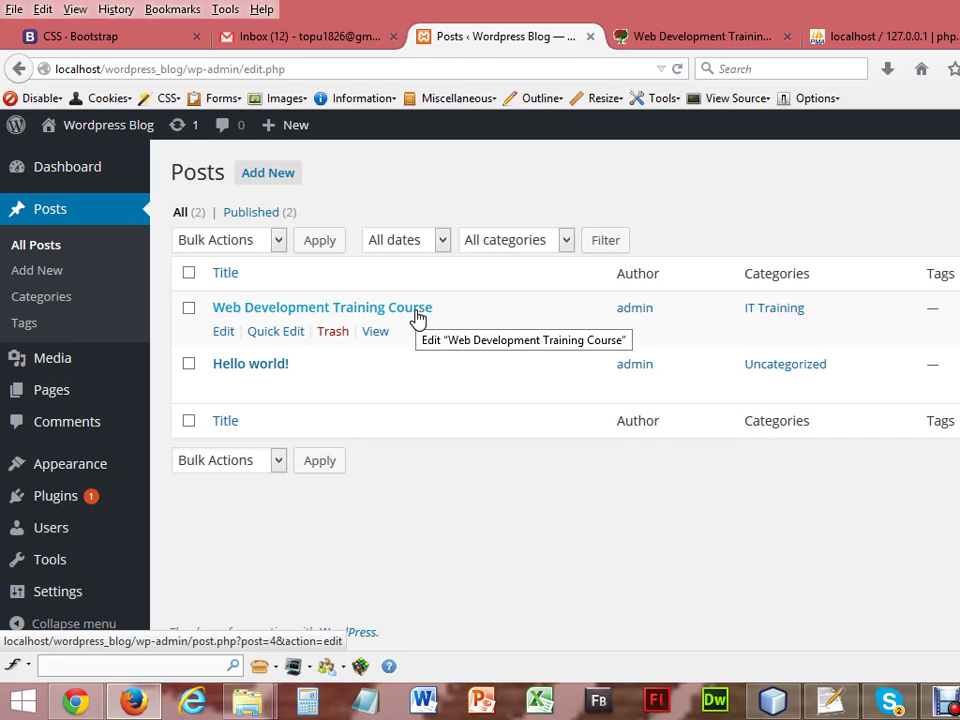
Bring the Skype window up from the taskbar over the All Posts list.
click(891, 703)
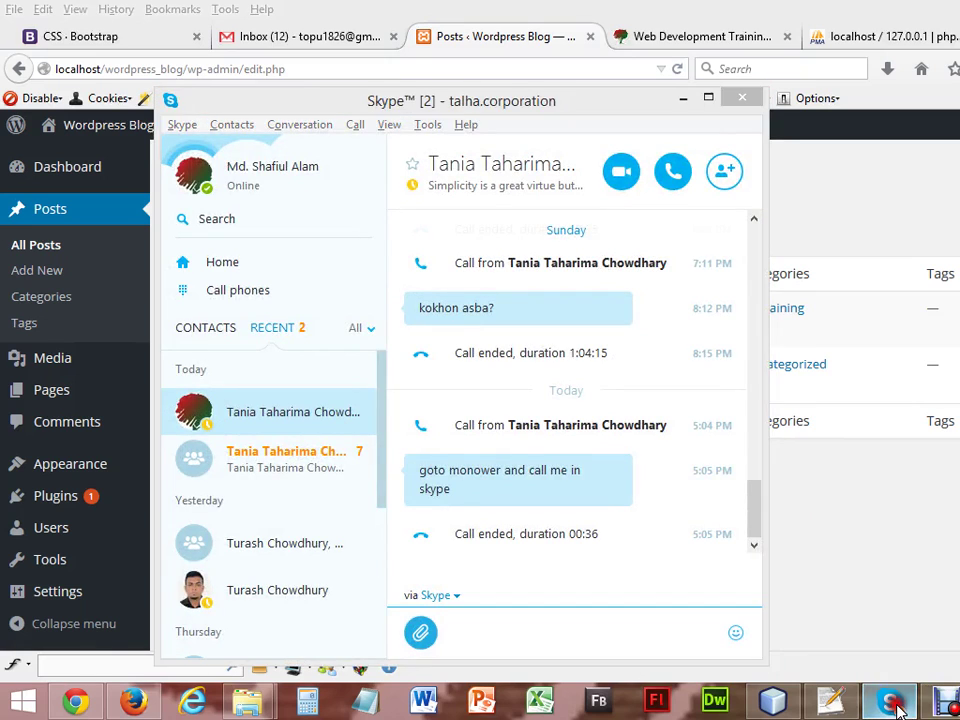
Minimize Skype via its taskbar icon to reveal the WordPress posts list.
click(891, 703)
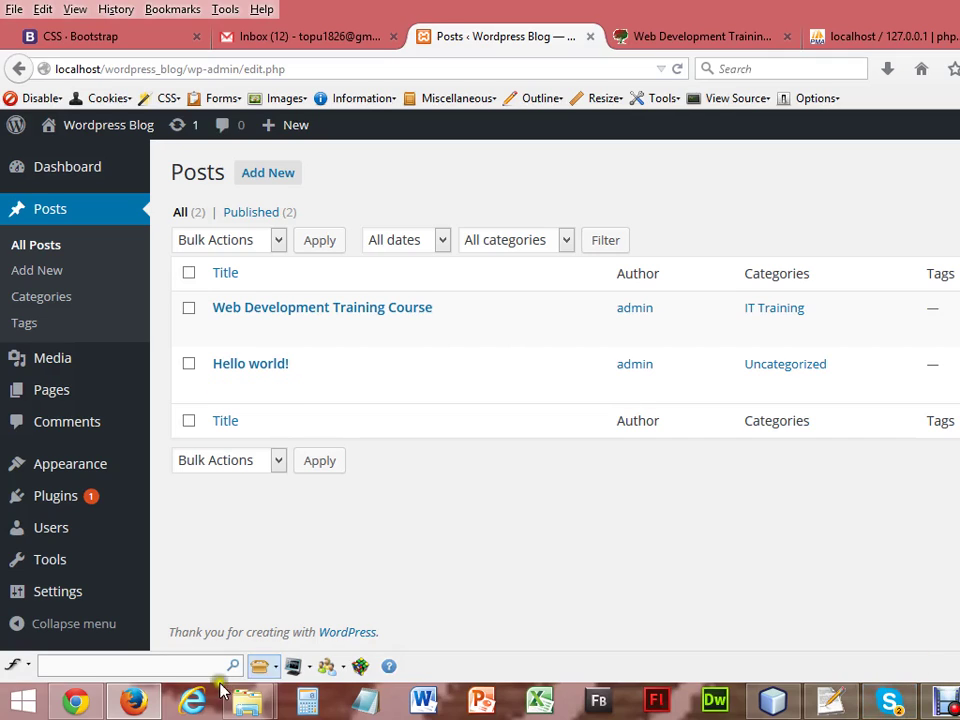
Reload the live blog in Chrome and scroll to see the new course post and sidebar.
click(80, 704)
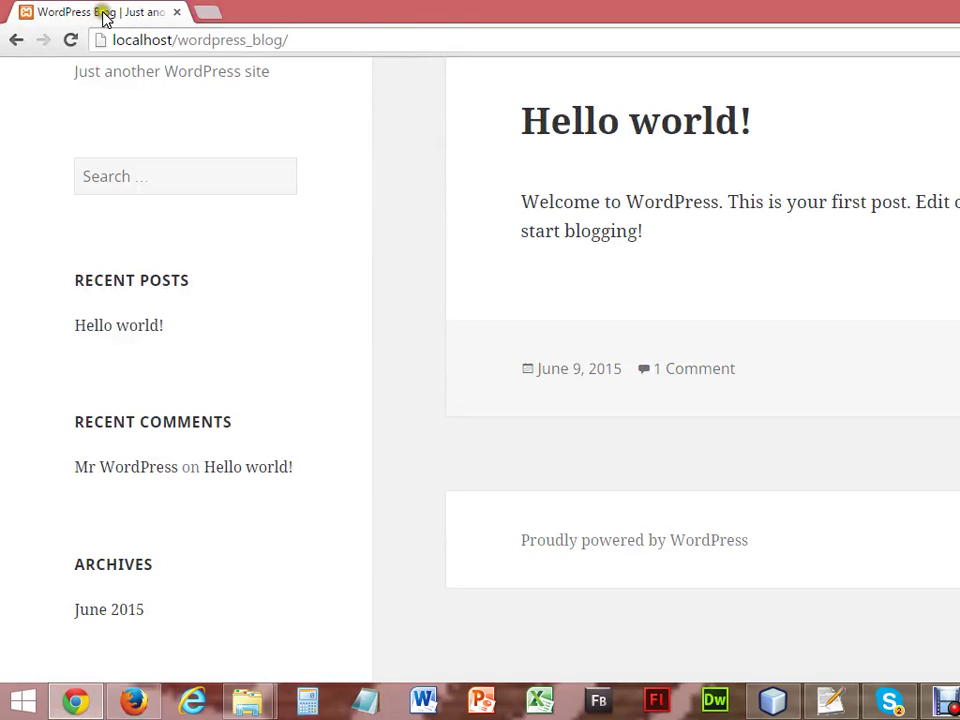
click(75, 40)
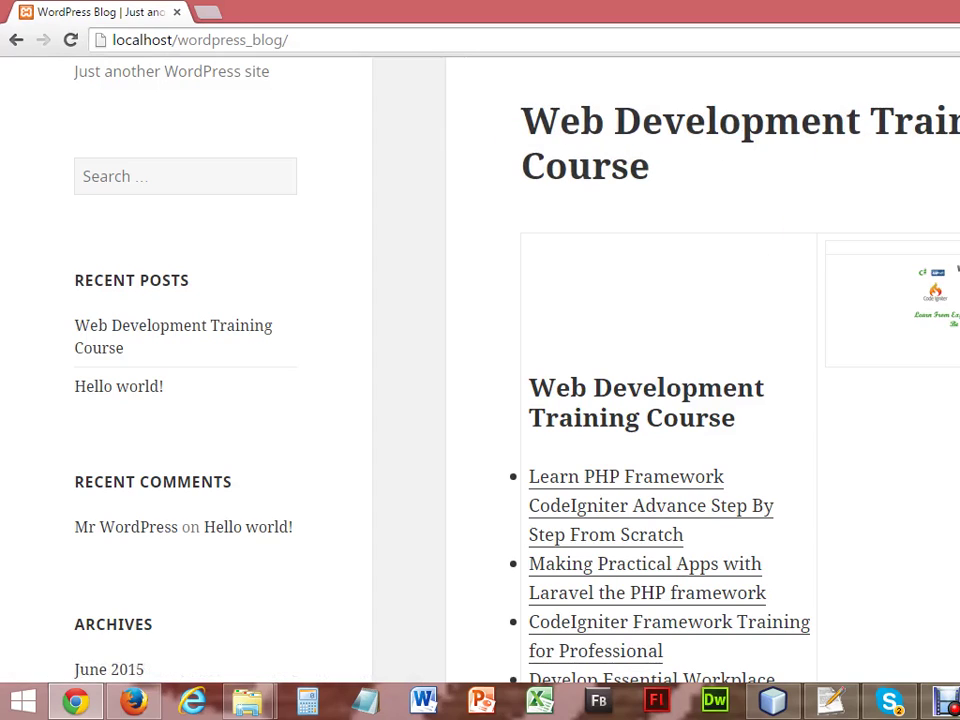
scroll(480, 380, down, 9)
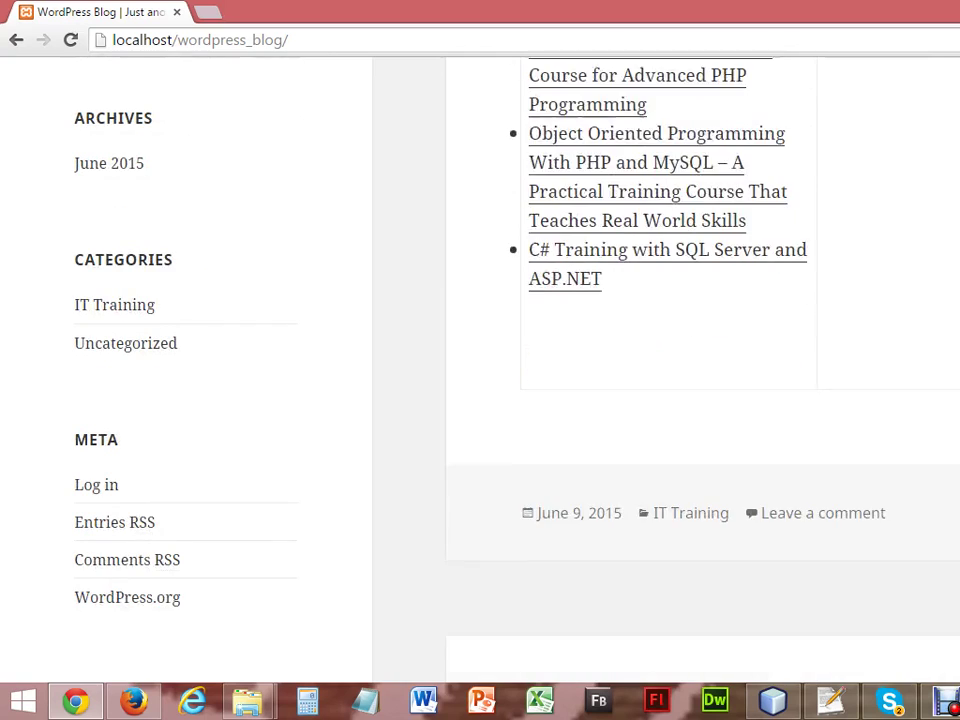
scroll(660, 380, down, 4)
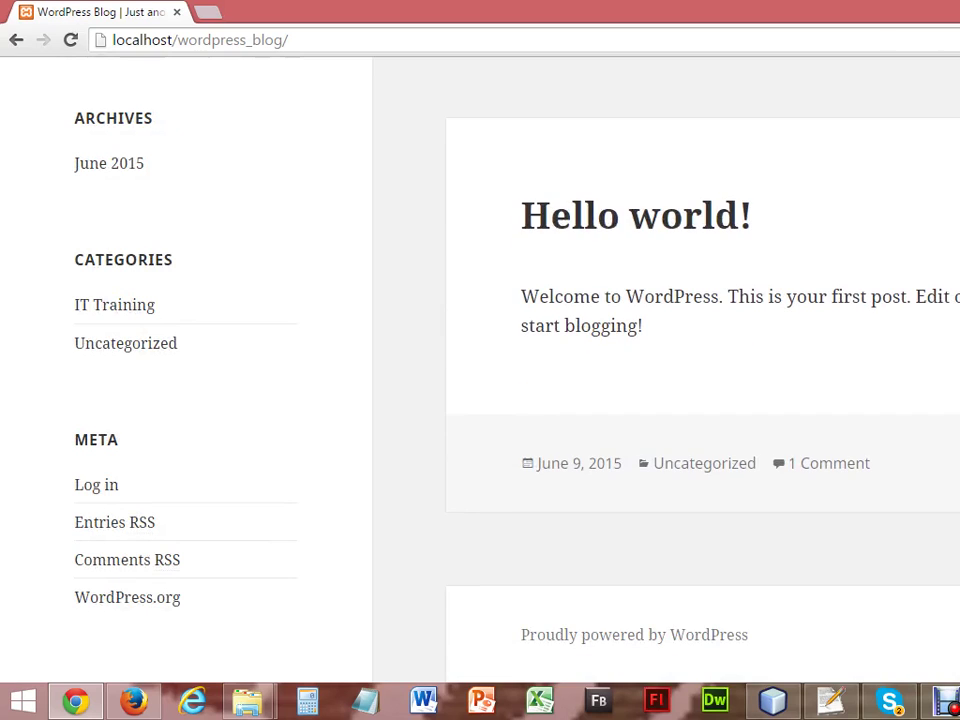
scroll(660, 380, up, 1)
scroll(660, 380, up, 2)
scroll(660, 380, down, 1)
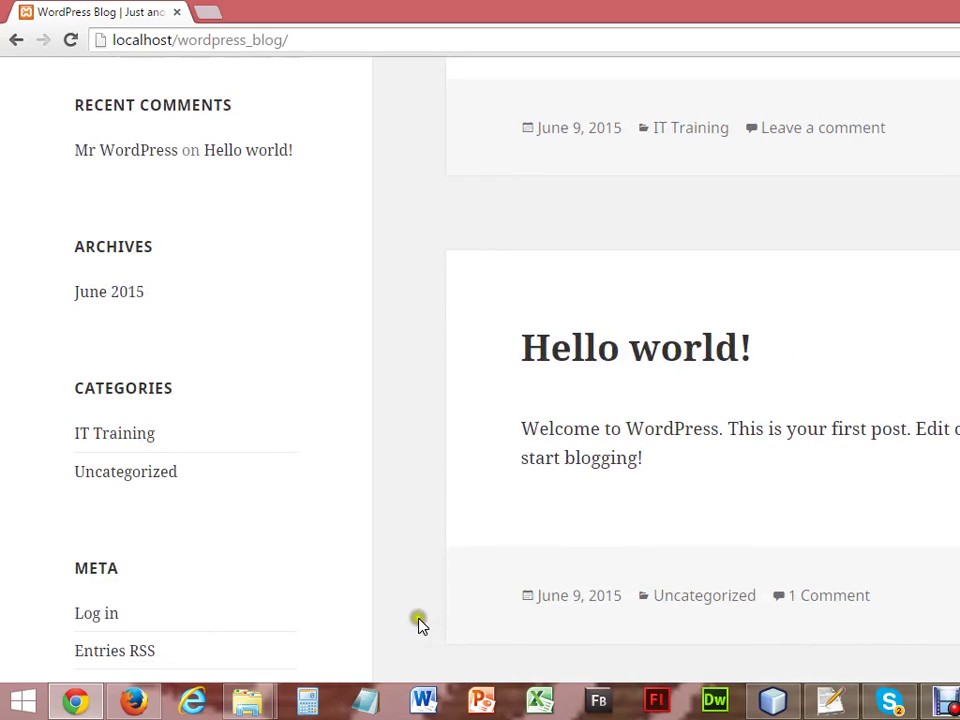
Open the IT Training and Uncategorized category pages, both showing 'Oops! That page can't be found.'.
click(94, 446)
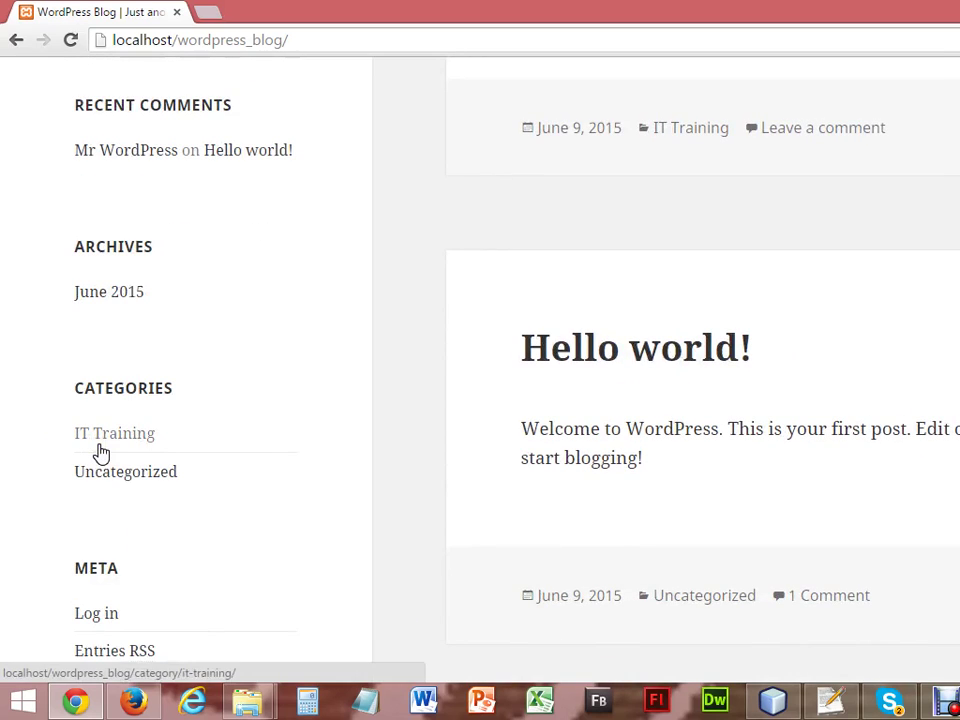
click(128, 442)
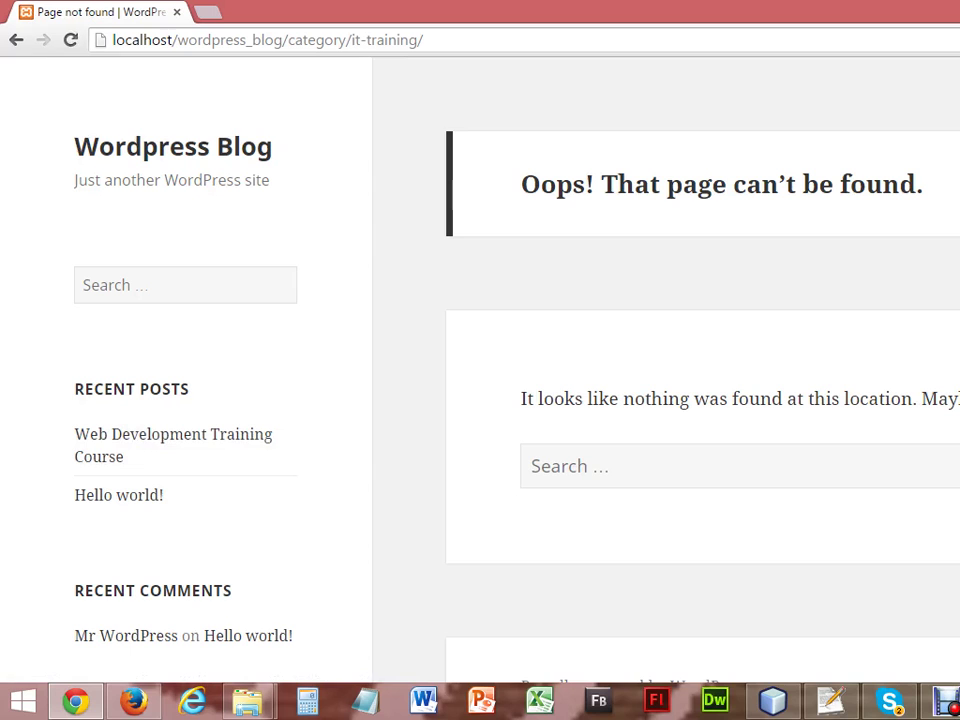
scroll(480, 370, down, 4)
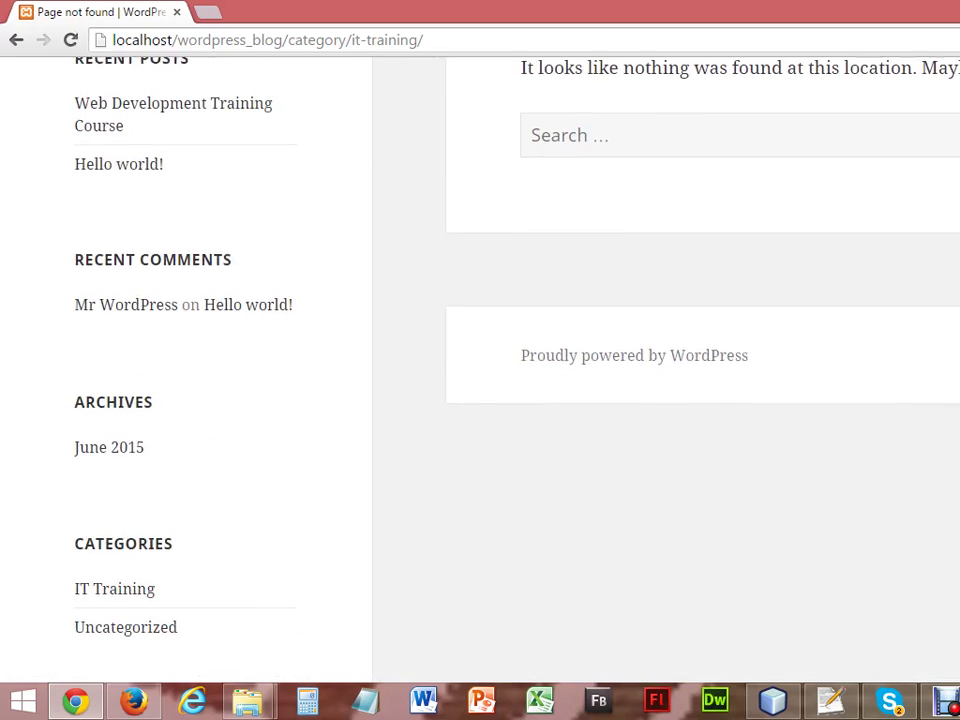
click(134, 556)
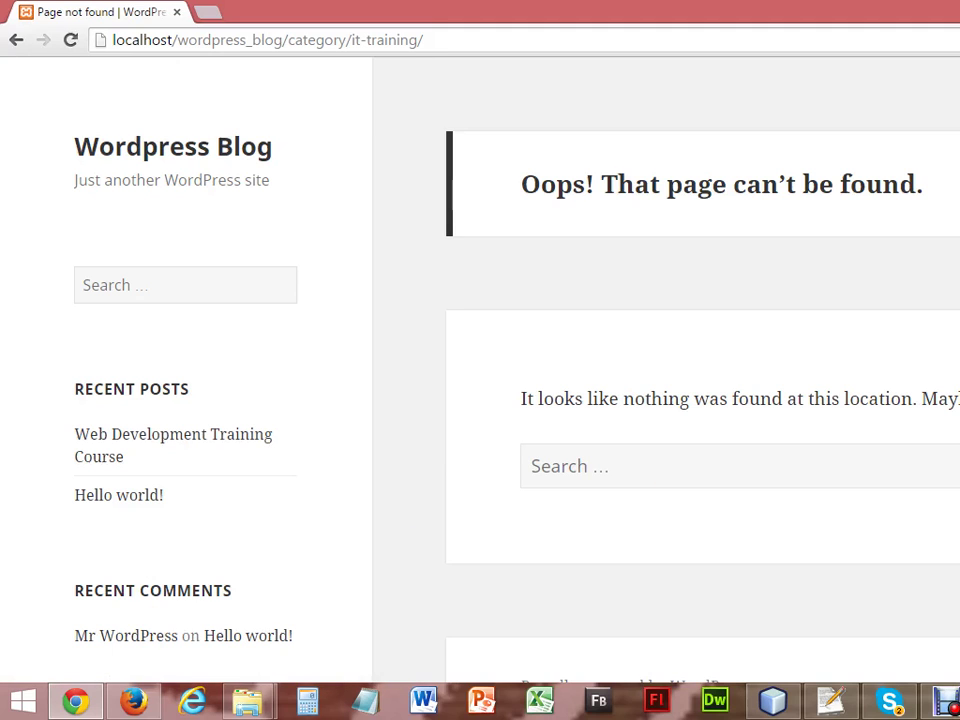
scroll(480, 370, down, 2)
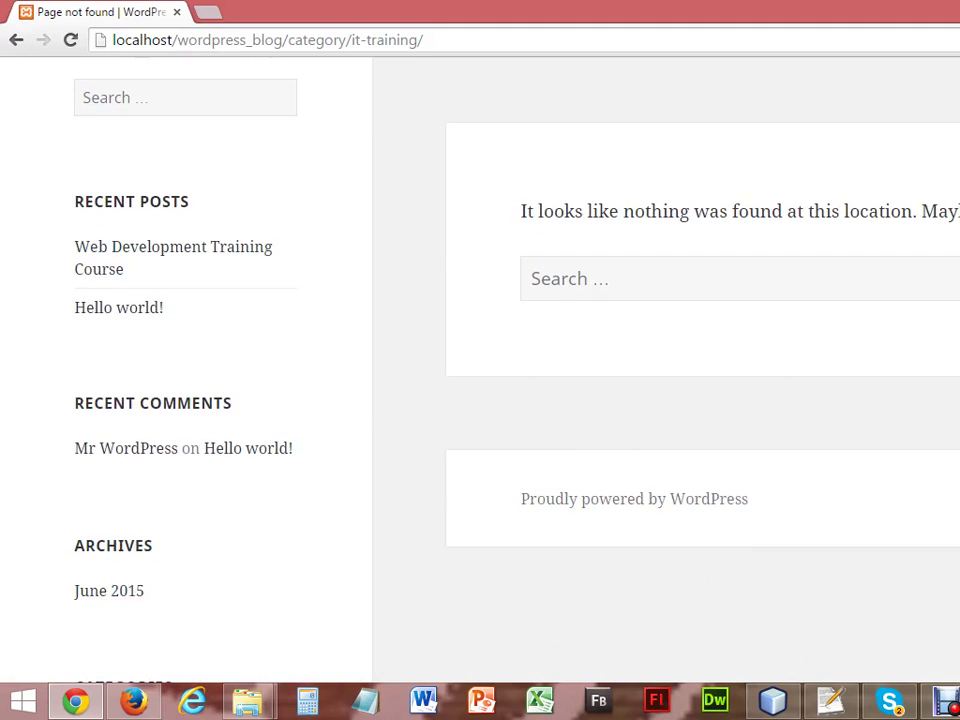
scroll(480, 370, down, 2)
scroll(568, 439, down, 1)
drag(140, 472, 154, 497)
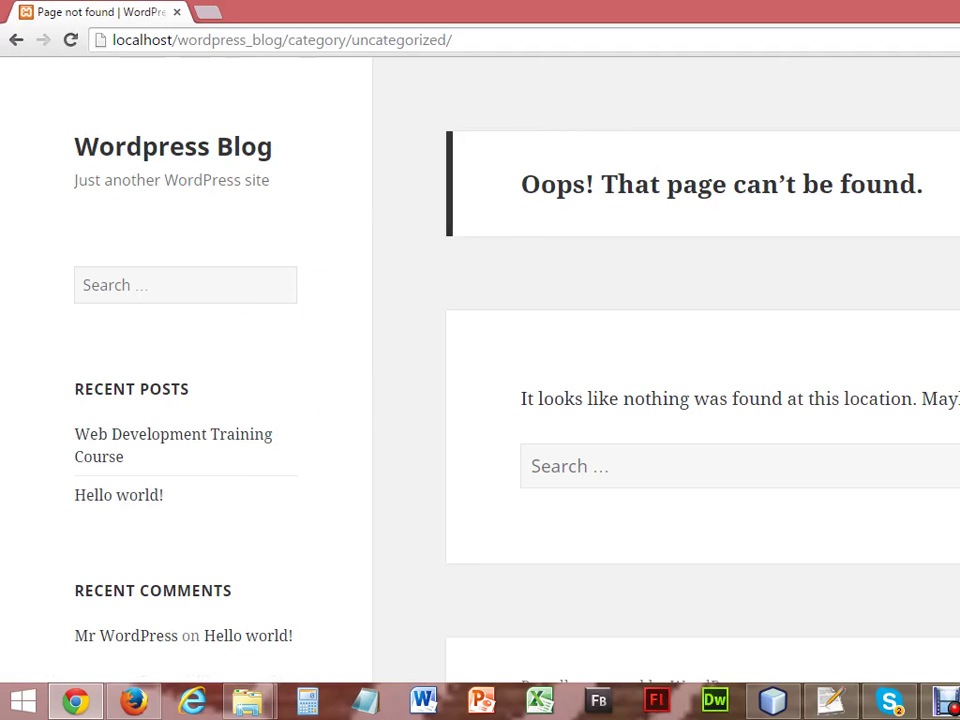
scroll(480, 370, down, 3)
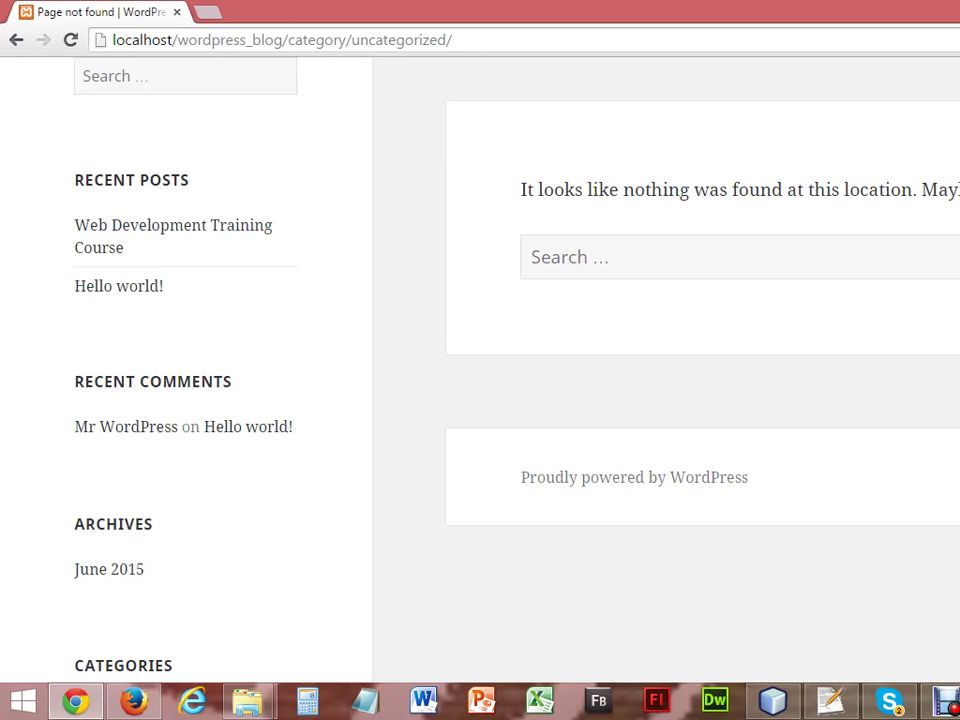
View the Web Development Training Course post on the live blog.
click(107, 236)
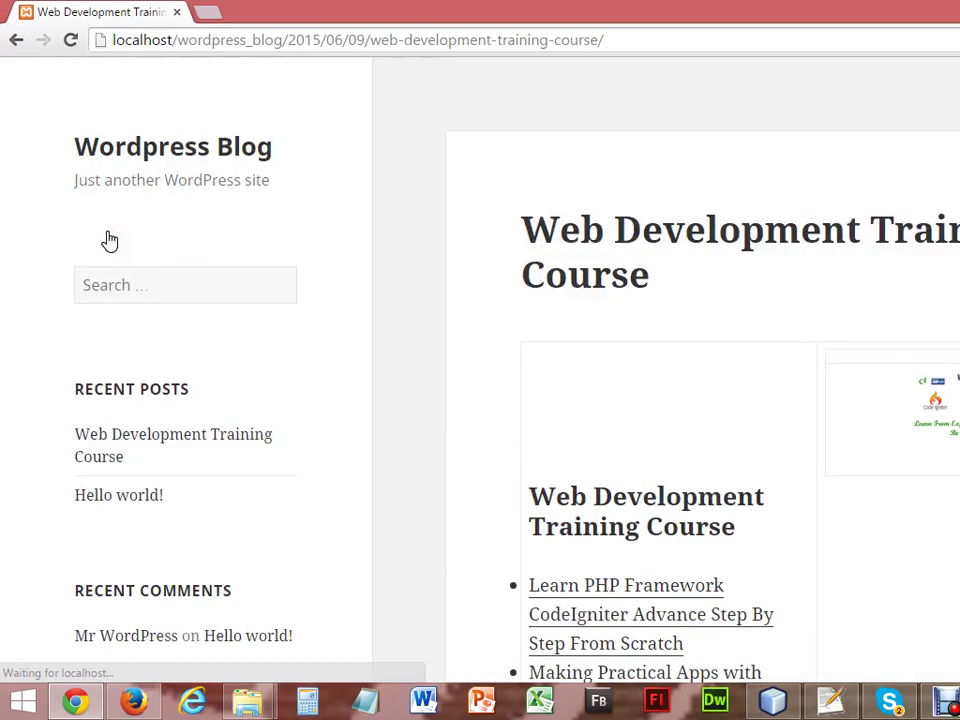
scroll(480, 380, down, 5)
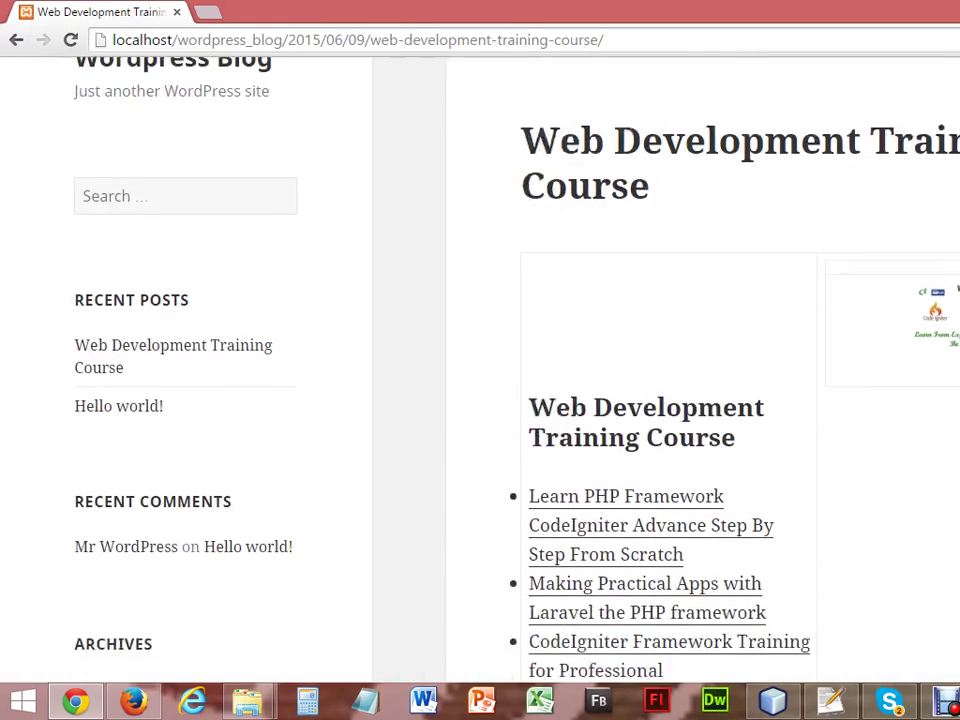
scroll(480, 380, up, 1)
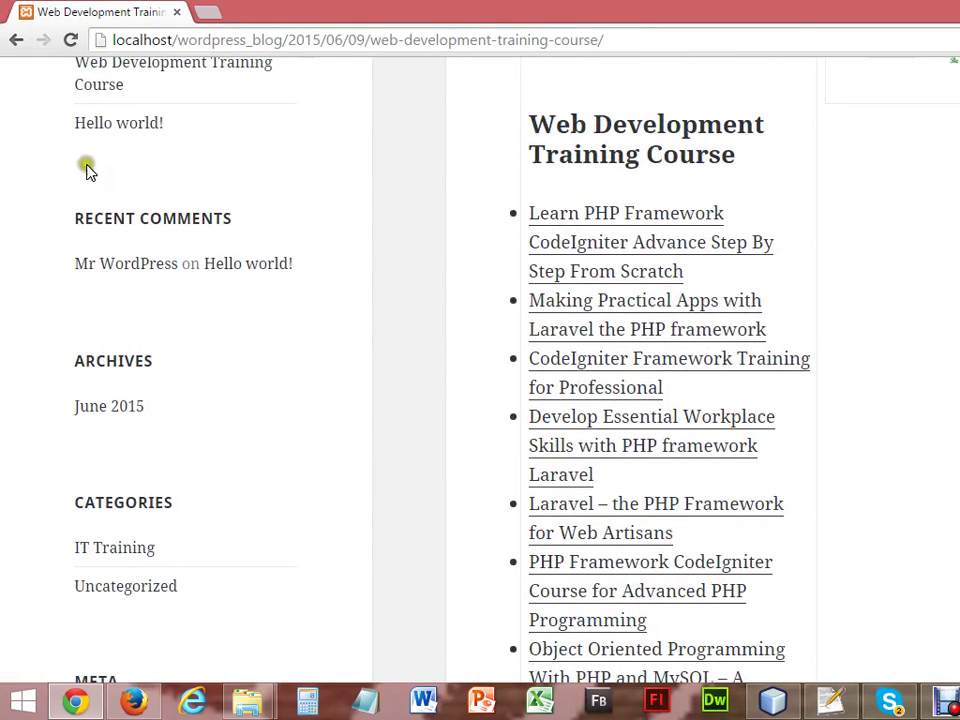
Read the Hello world! post and the IT Training category page, then return to the admin Posts list.
click(113, 120)
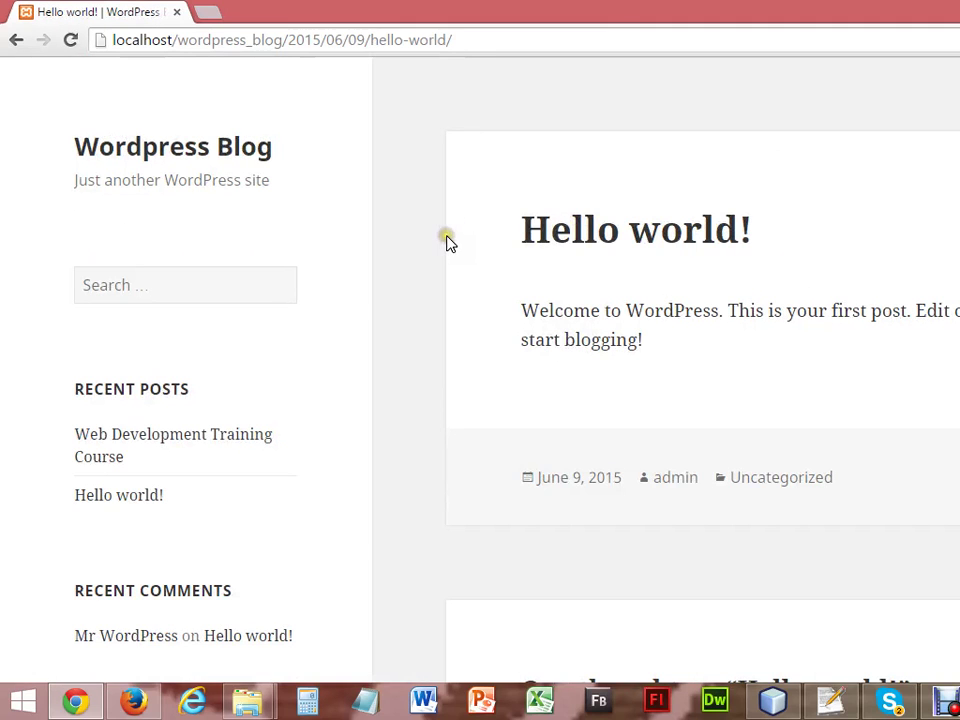
scroll(666, 380, down, 1)
scroll(666, 380, down, 4)
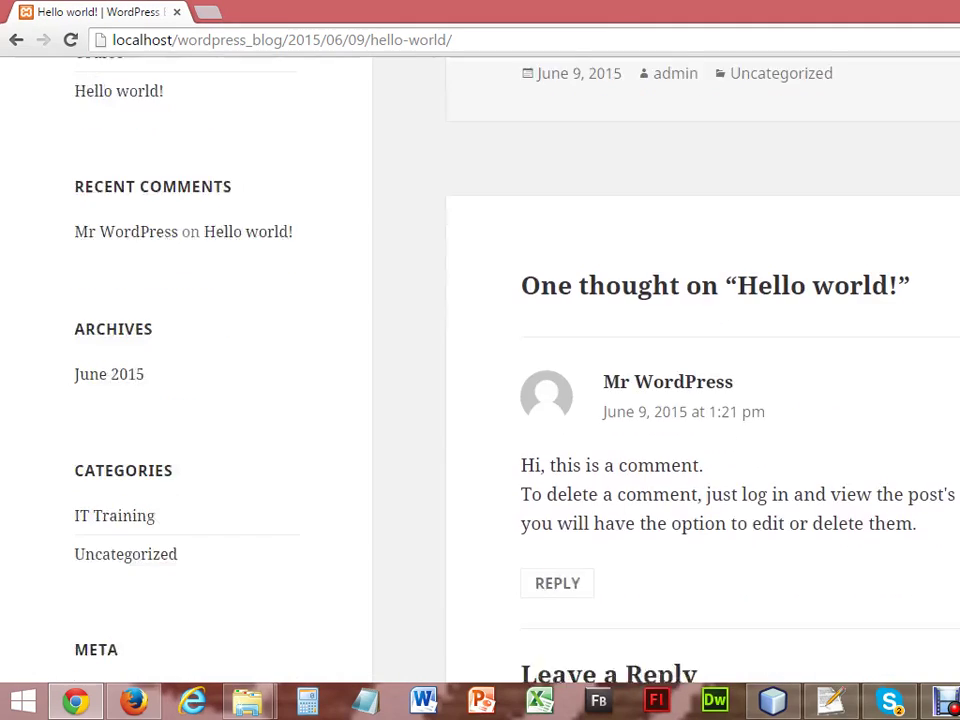
click(130, 484)
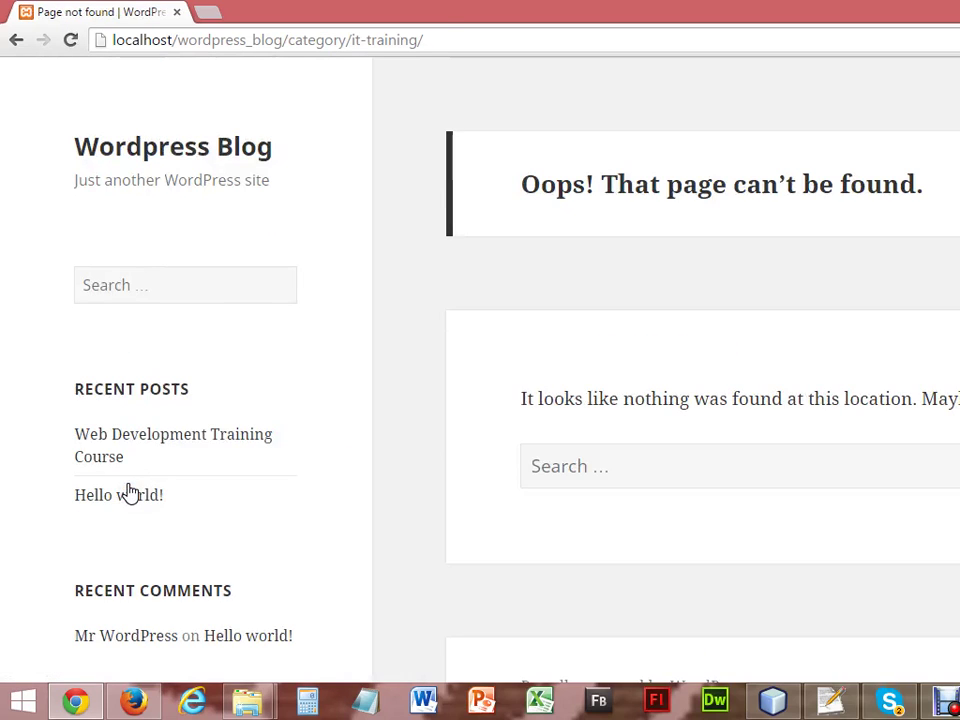
click(136, 701)
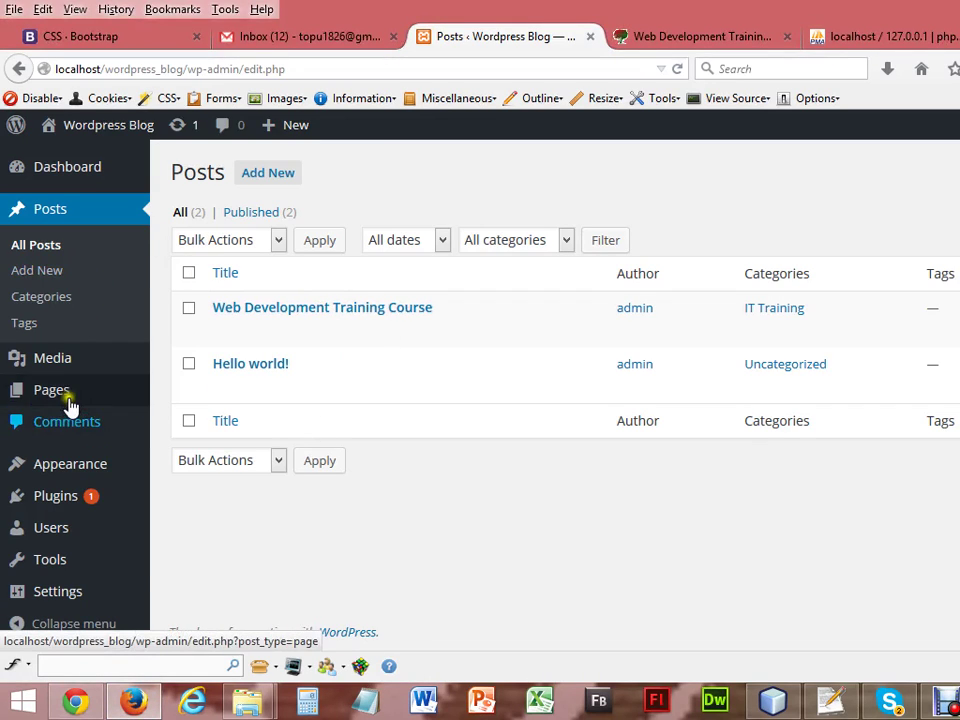
Activate the Twenty Thirteen theme from Appearance > Themes.
mouse_move(69, 463)
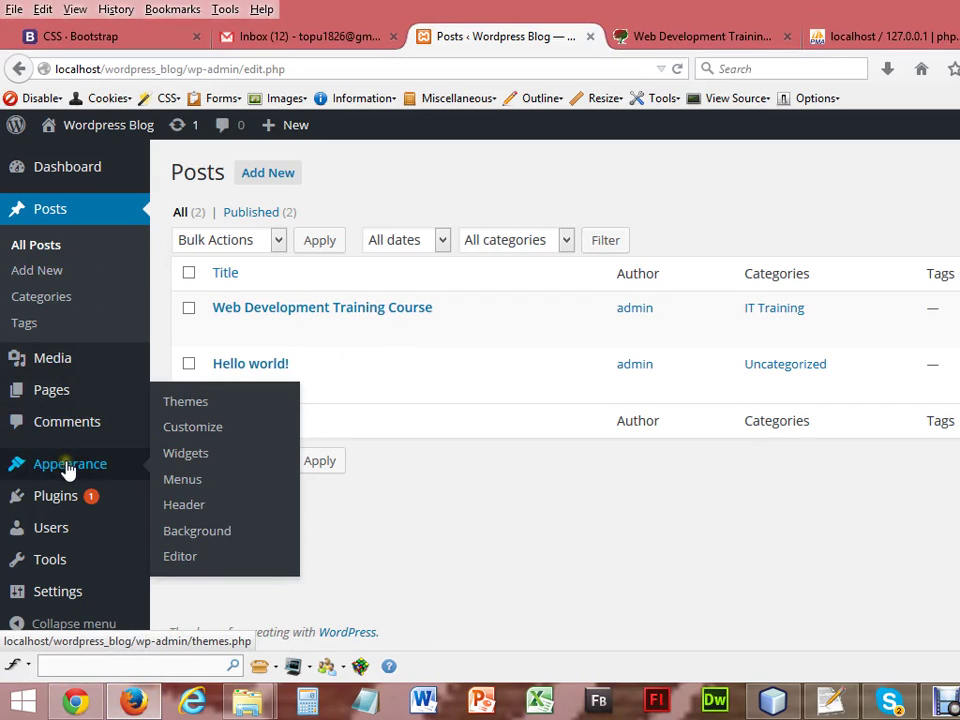
click(190, 404)
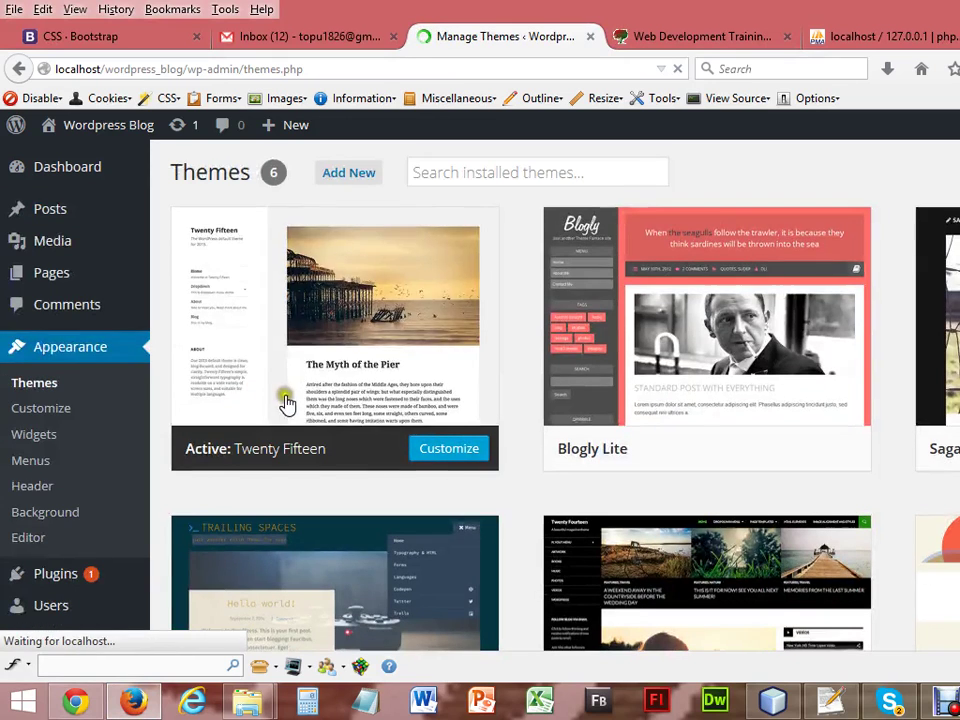
scroll(534, 418, down, 1)
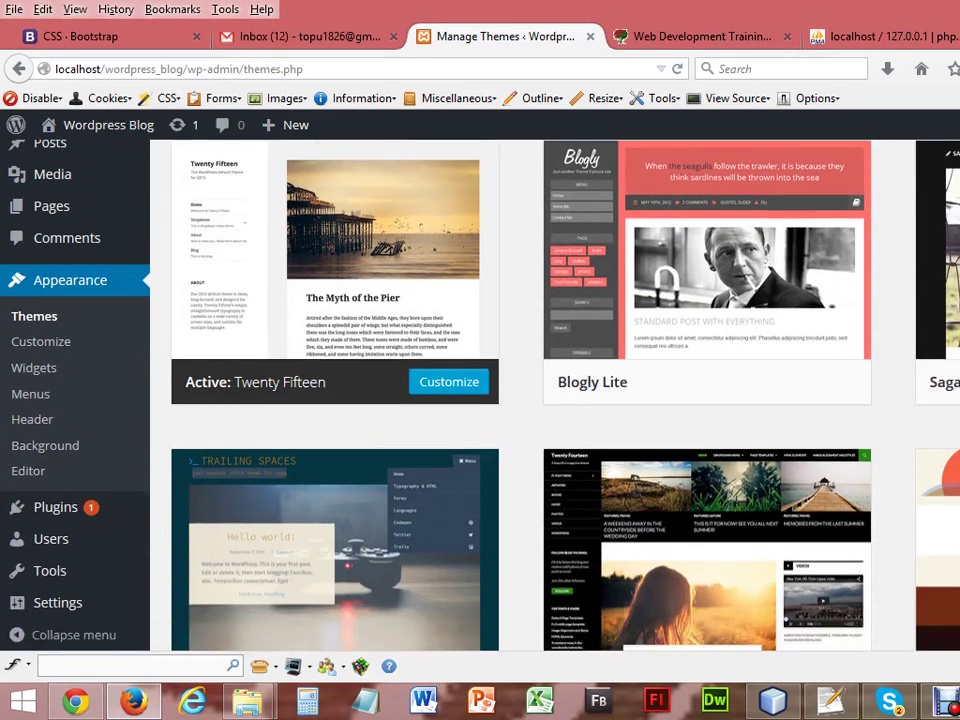
scroll(534, 418, down, 4)
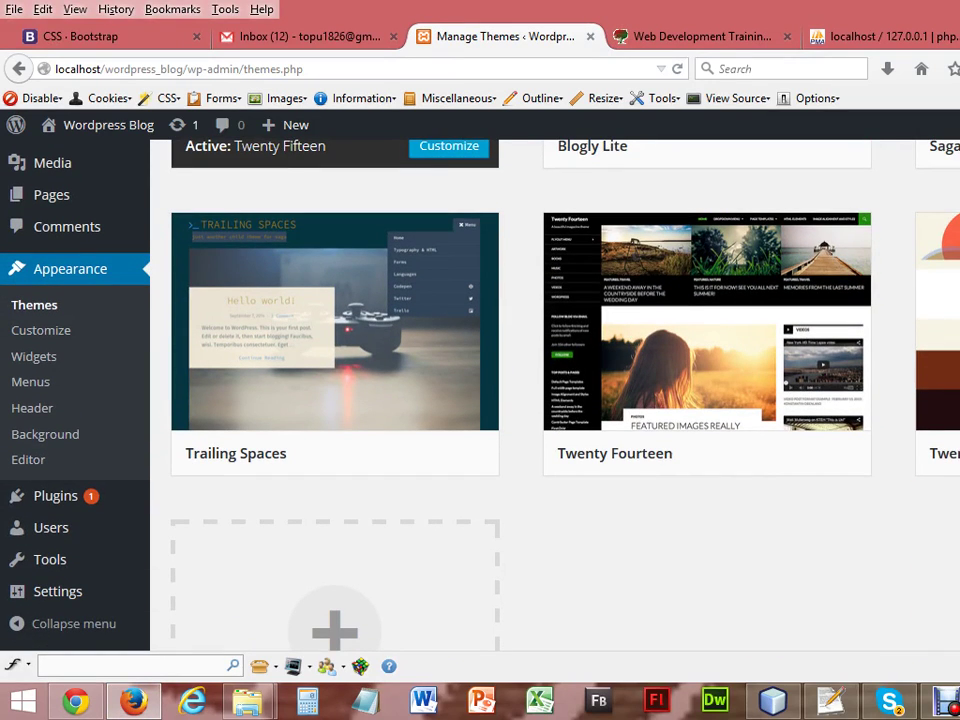
click(955, 453)
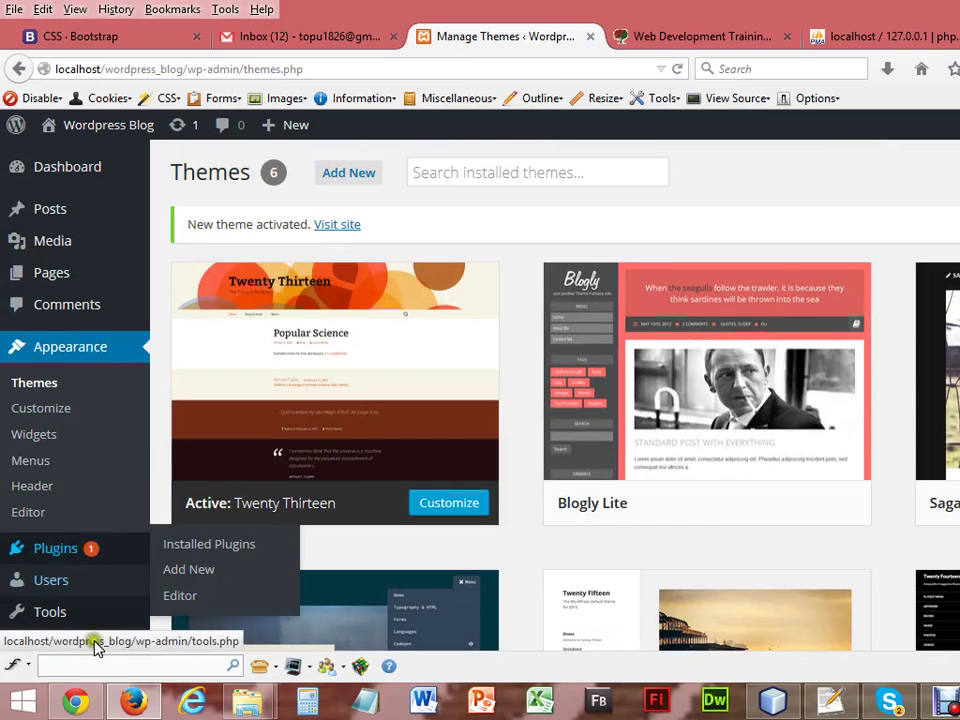
click(78, 704)
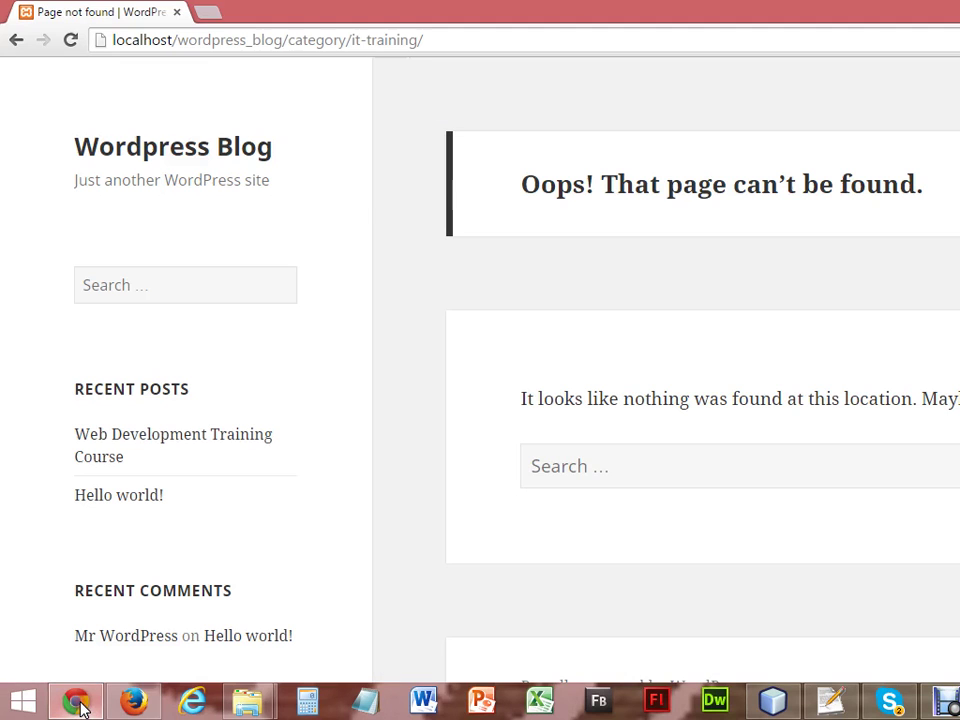
Reload the live blog in Twenty Thirteen and browse the IT Training and Uncategorized category pages.
click(76, 41)
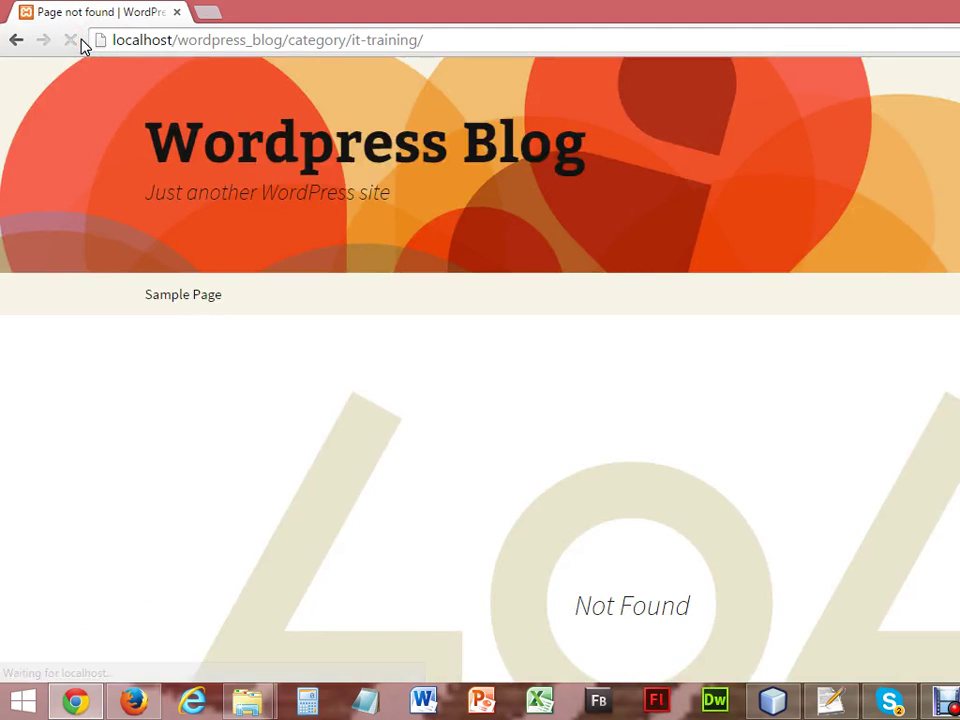
scroll(776, 179, down, 5)
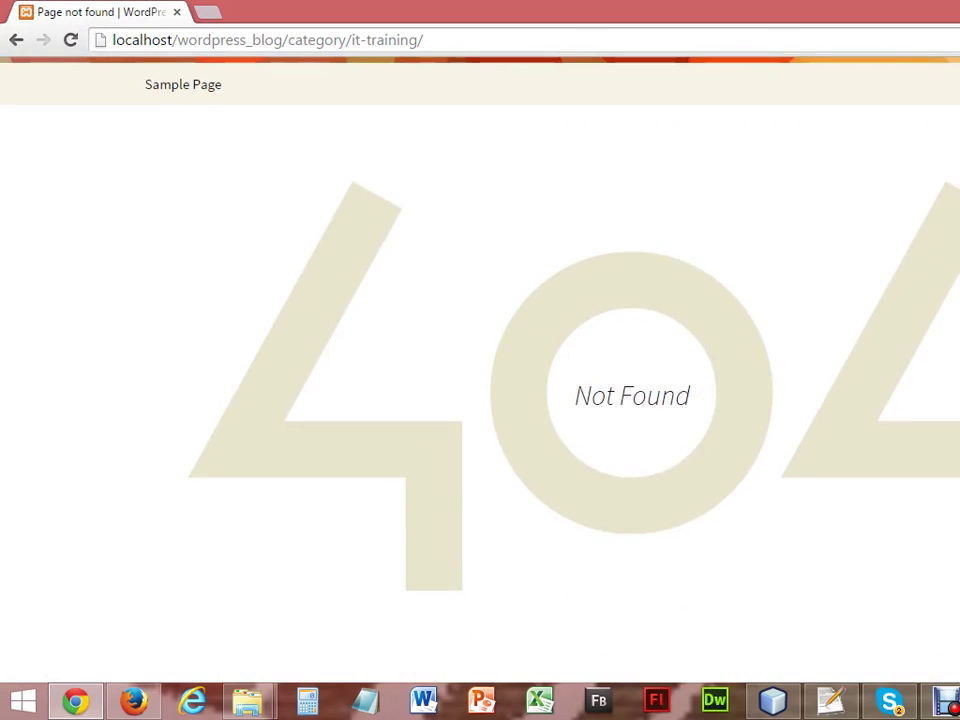
scroll(480, 360, down, 3)
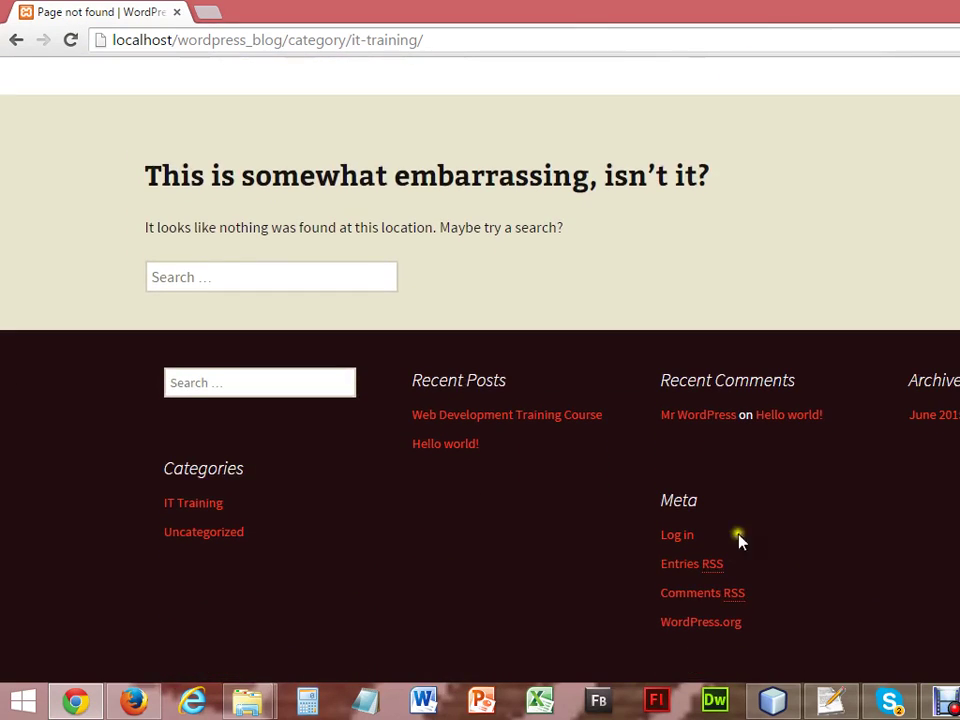
click(206, 502)
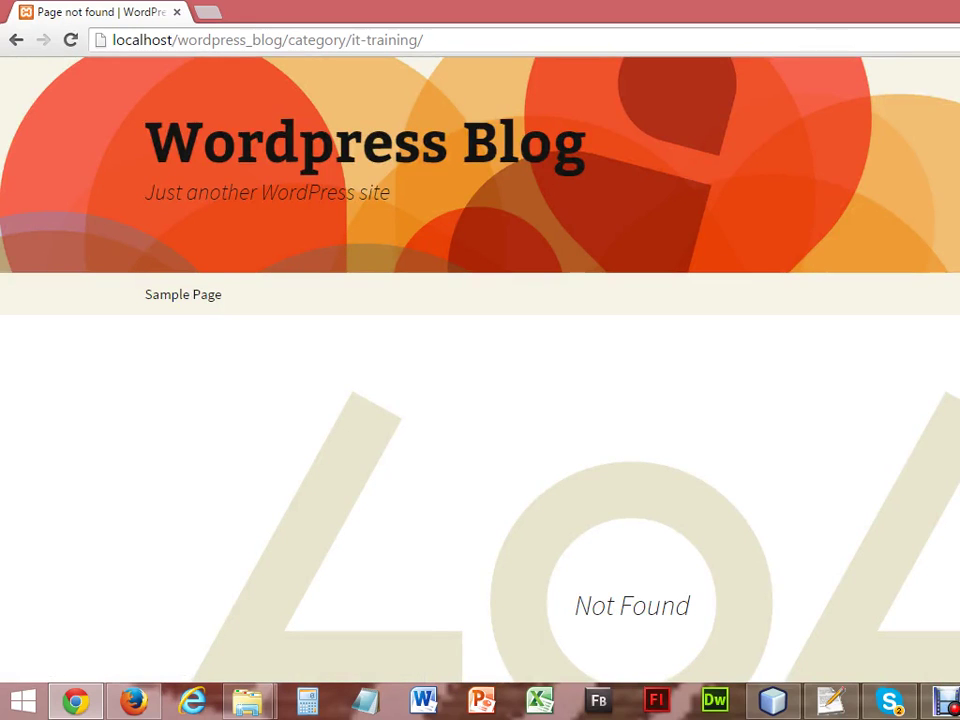
scroll(480, 380, down, 7)
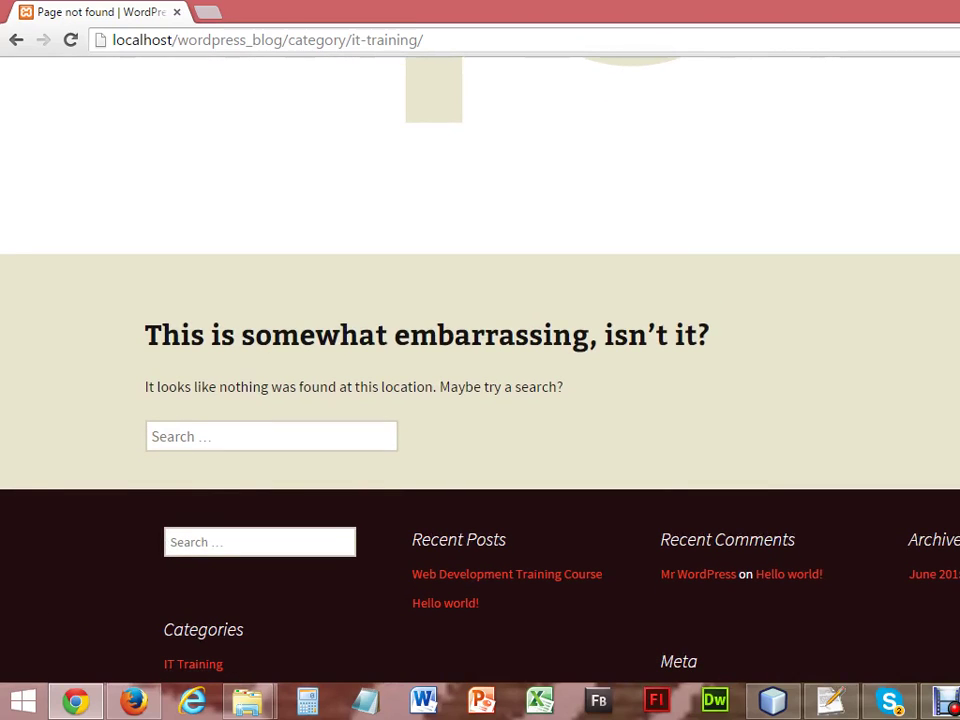
scroll(480, 380, down, 1)
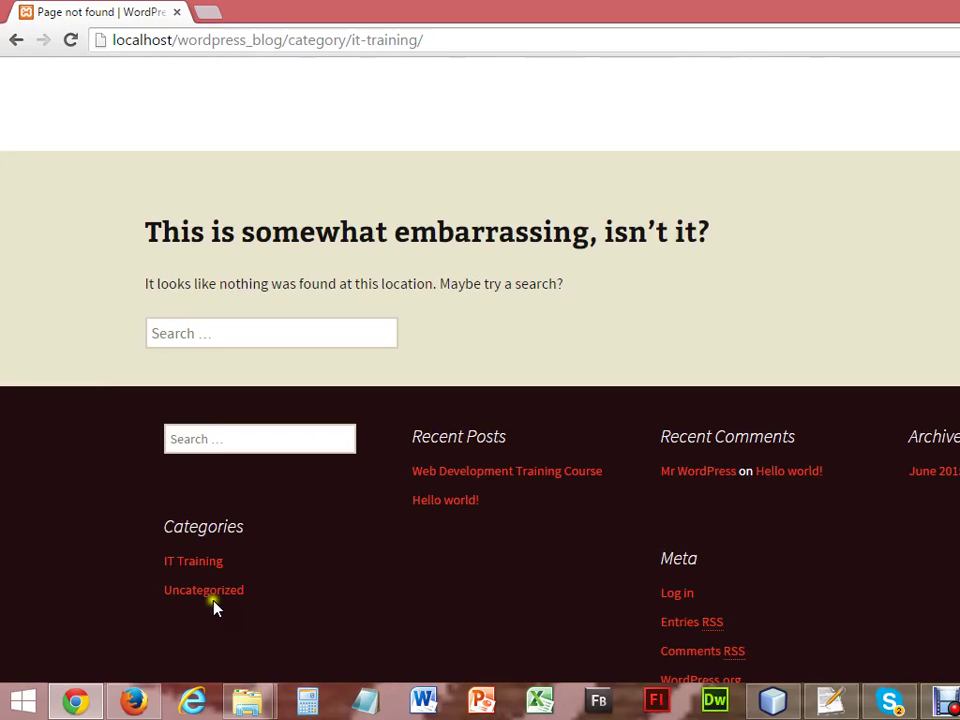
click(215, 600)
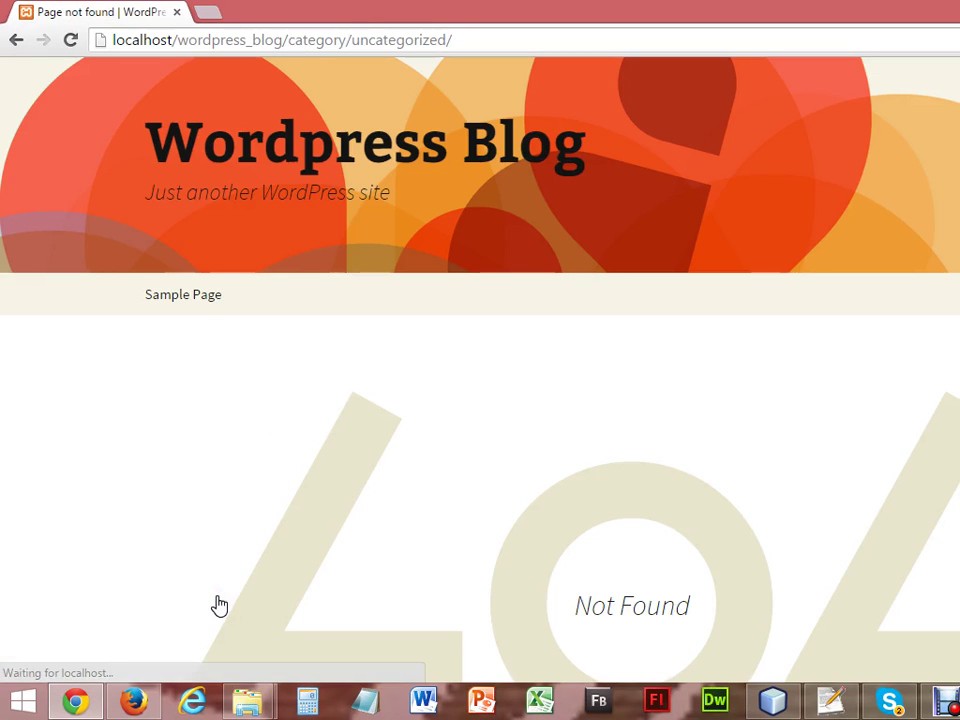
Look through the Sample Page, then open the Web Development Training Course post.
click(190, 293)
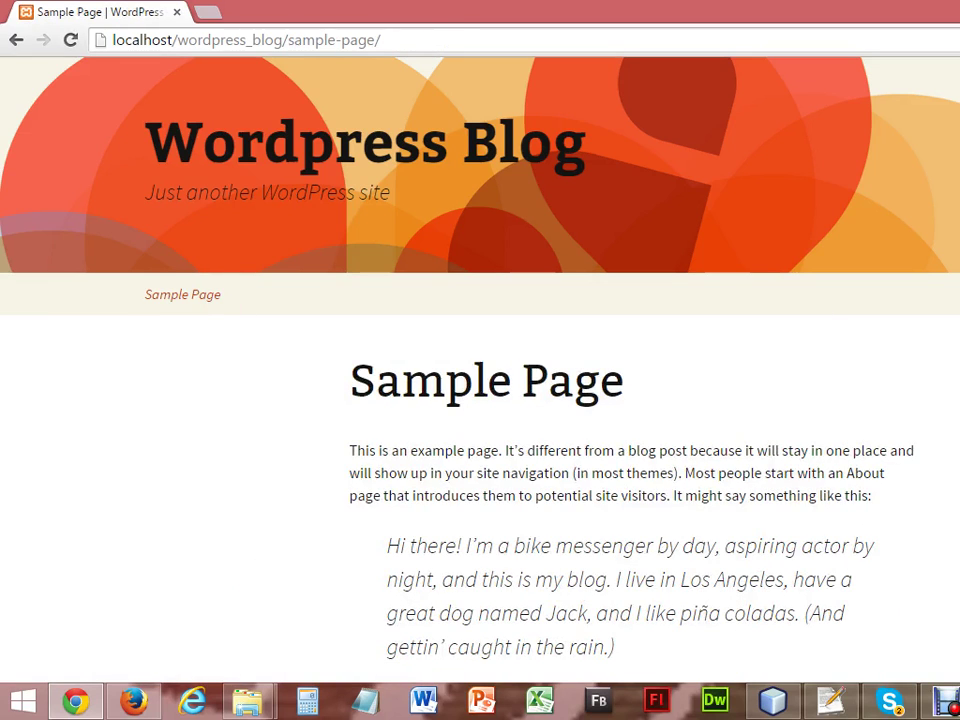
scroll(480, 370, down, 10)
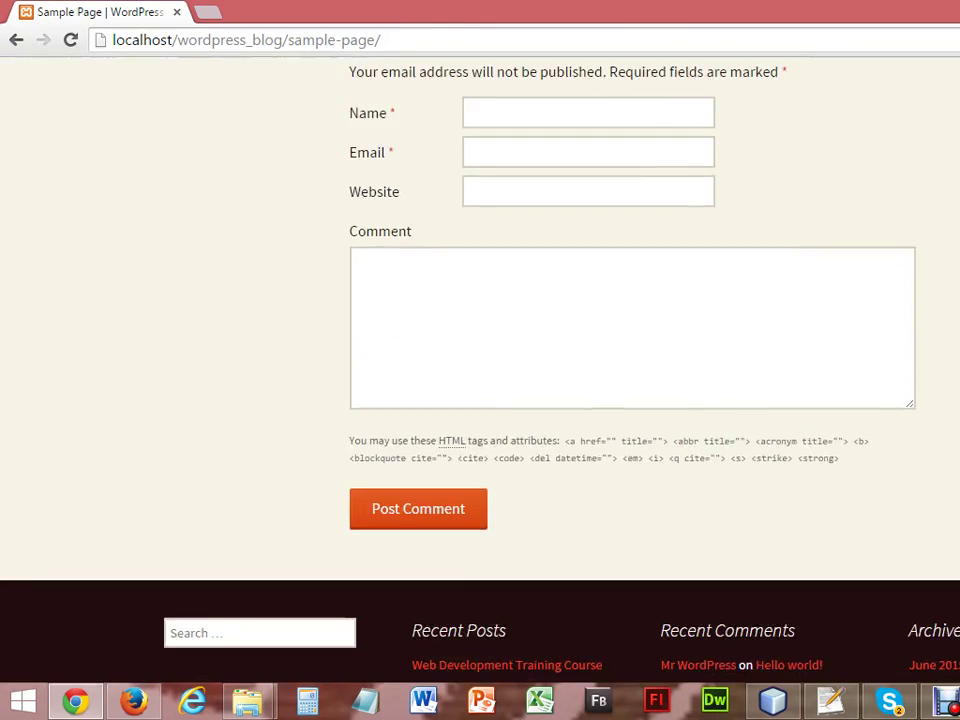
scroll(480, 370, down, 3)
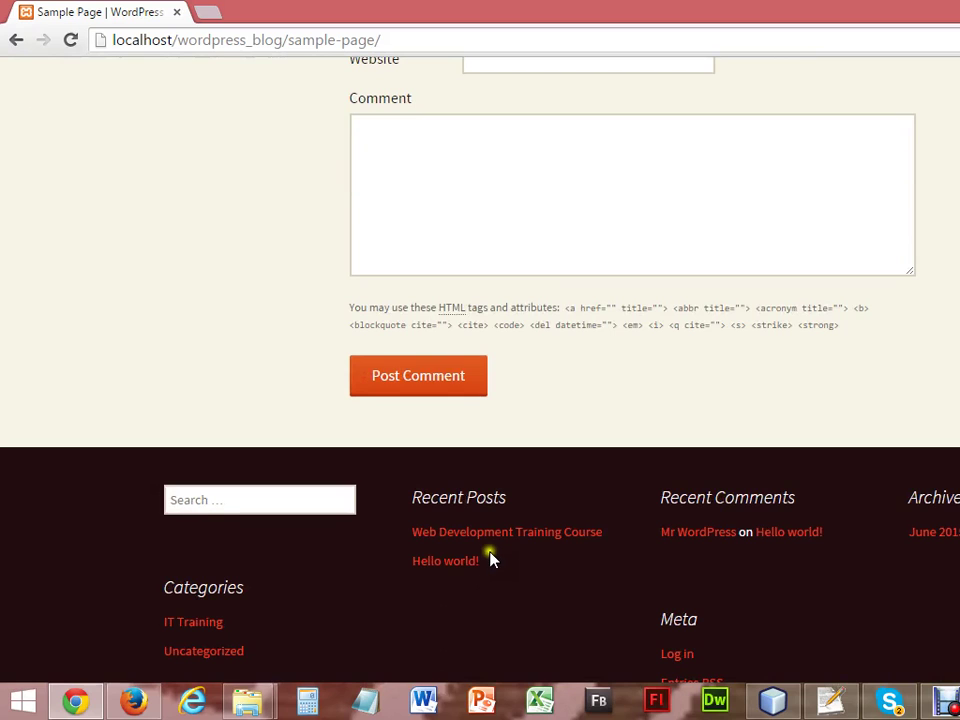
click(489, 534)
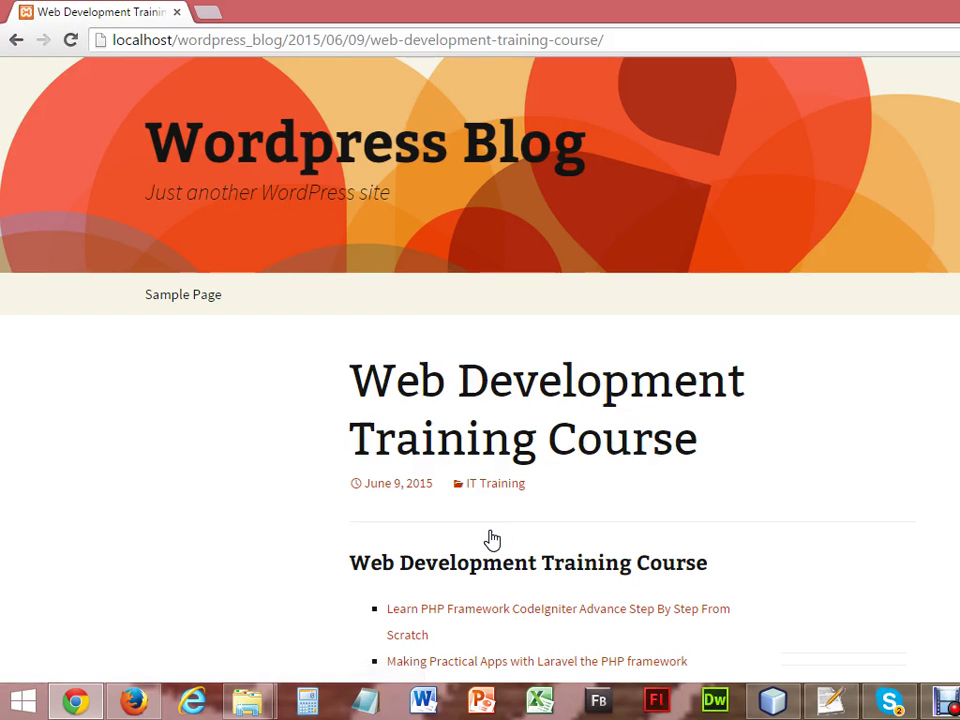
Scroll through the Web Development Training Course and Hello world! posts, then return to the Themes admin page.
scroll(492, 540, down, 6)
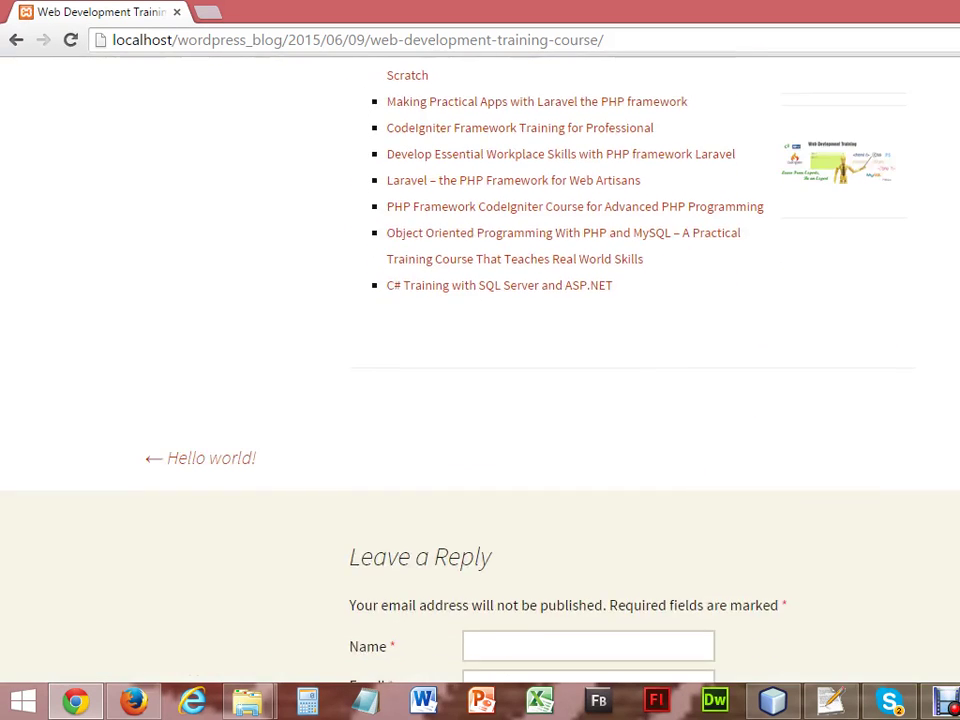
scroll(480, 370, down, 7)
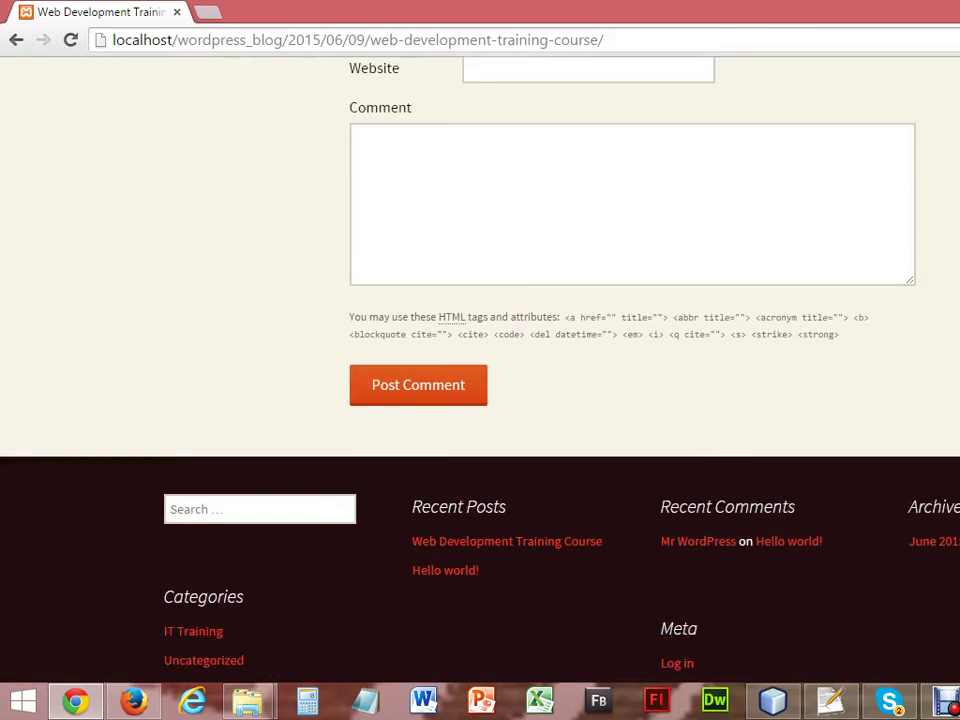
click(453, 514)
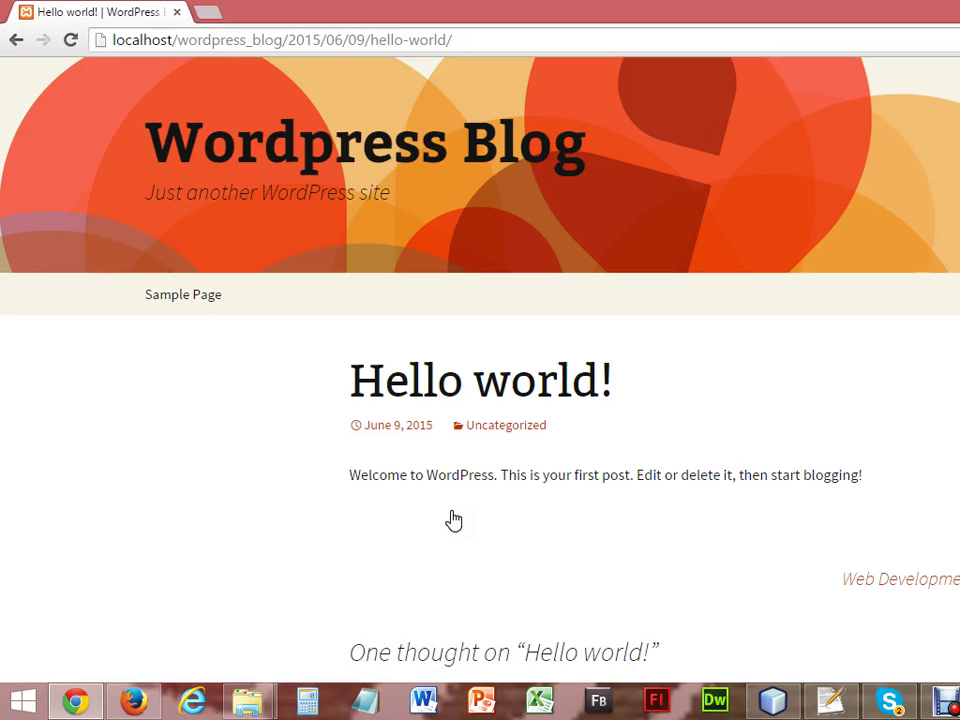
scroll(455, 515, down, 5)
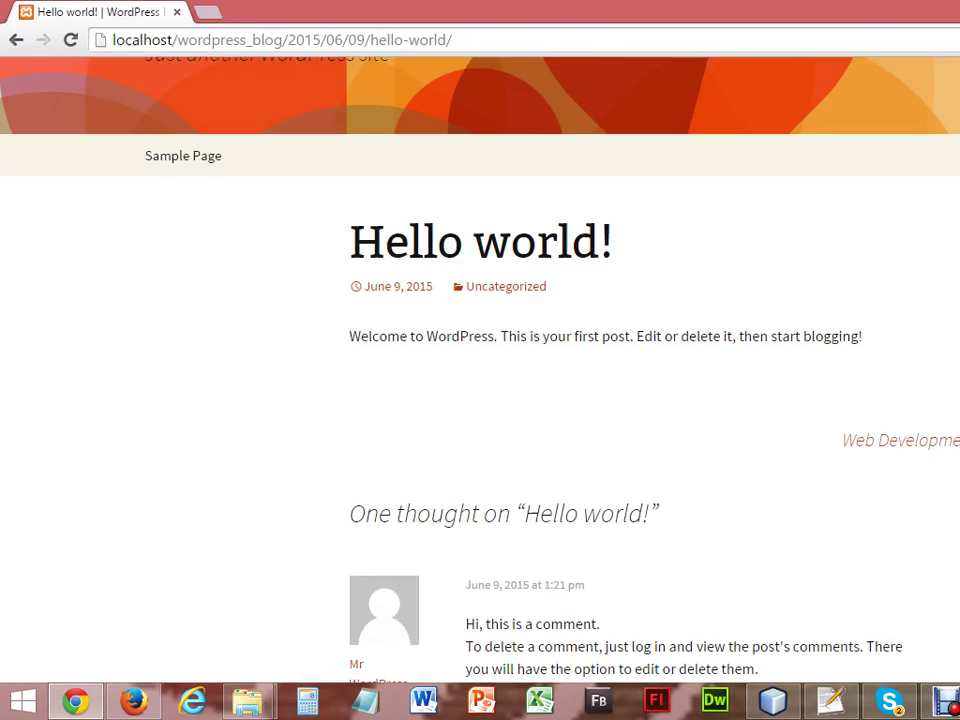
scroll(480, 360, down, 2)
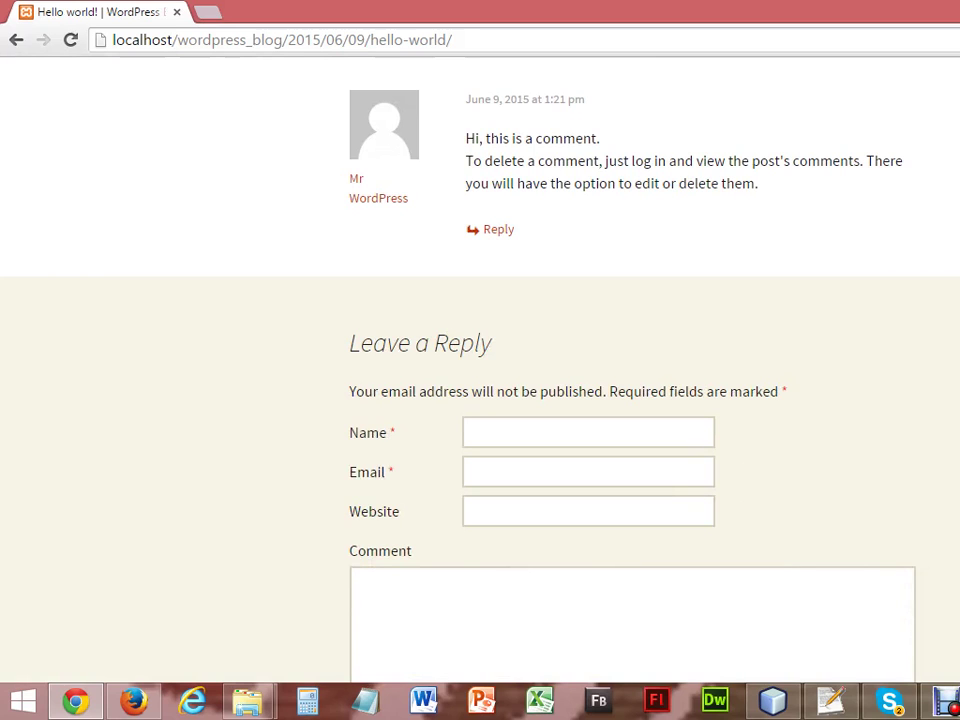
scroll(480, 360, up, 8)
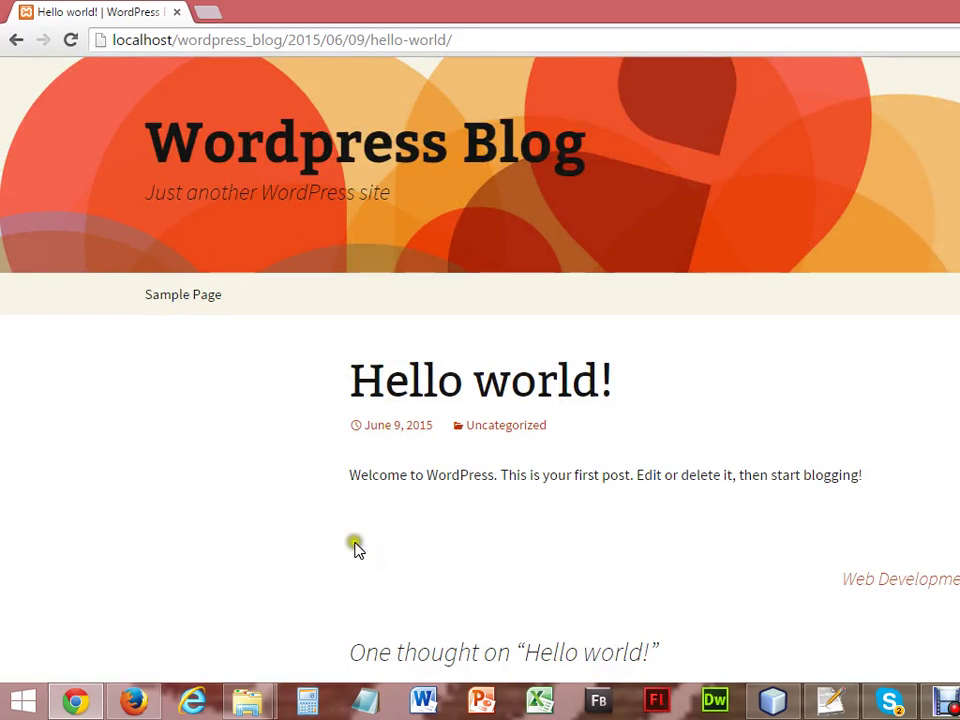
click(136, 701)
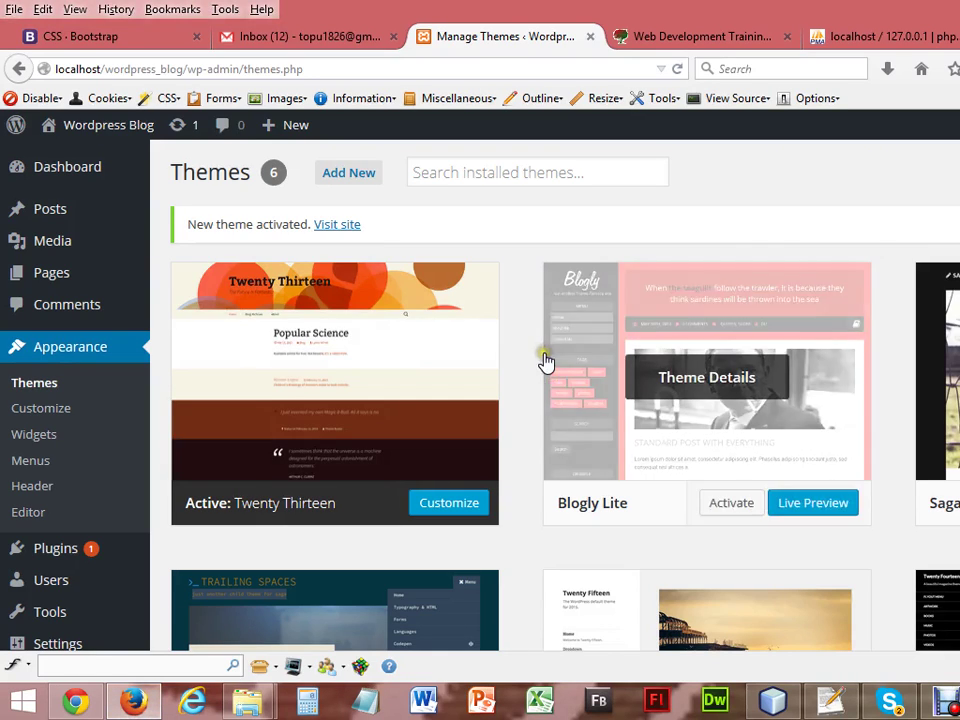
Find the Twenty Fifteen card in the theme grid and activate it.
mouse_move(709, 478)
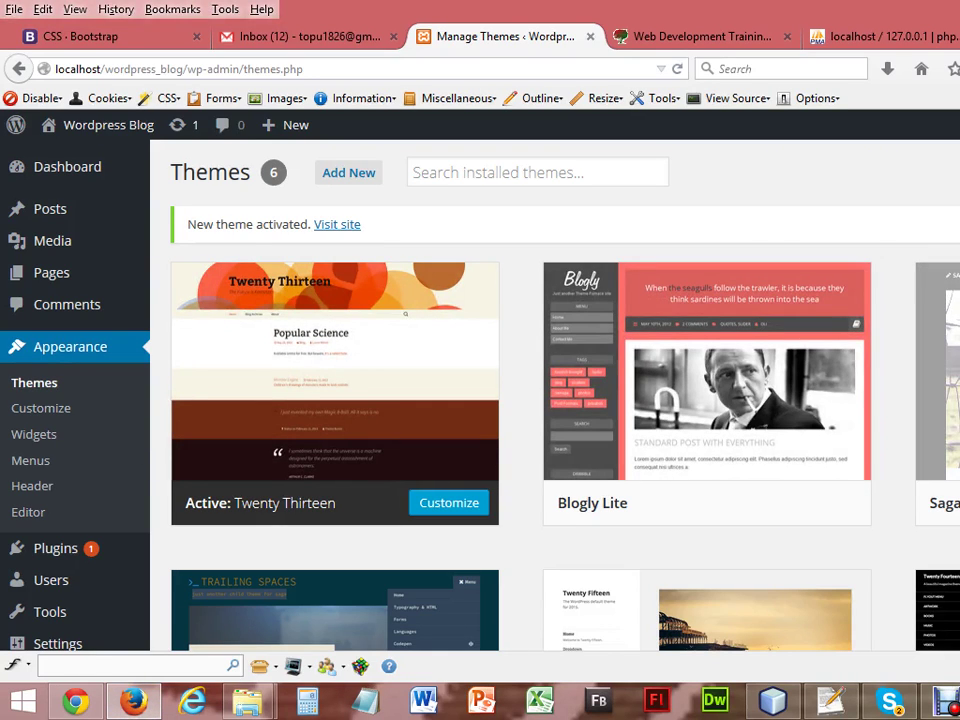
scroll(555, 400, down, 3)
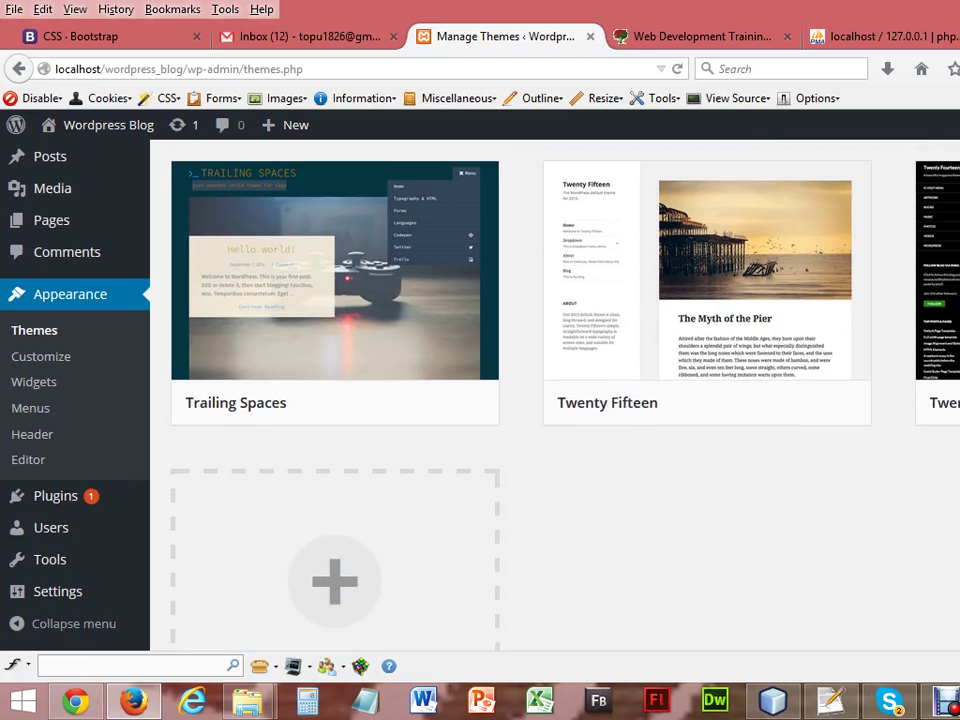
scroll(555, 395, up, 3)
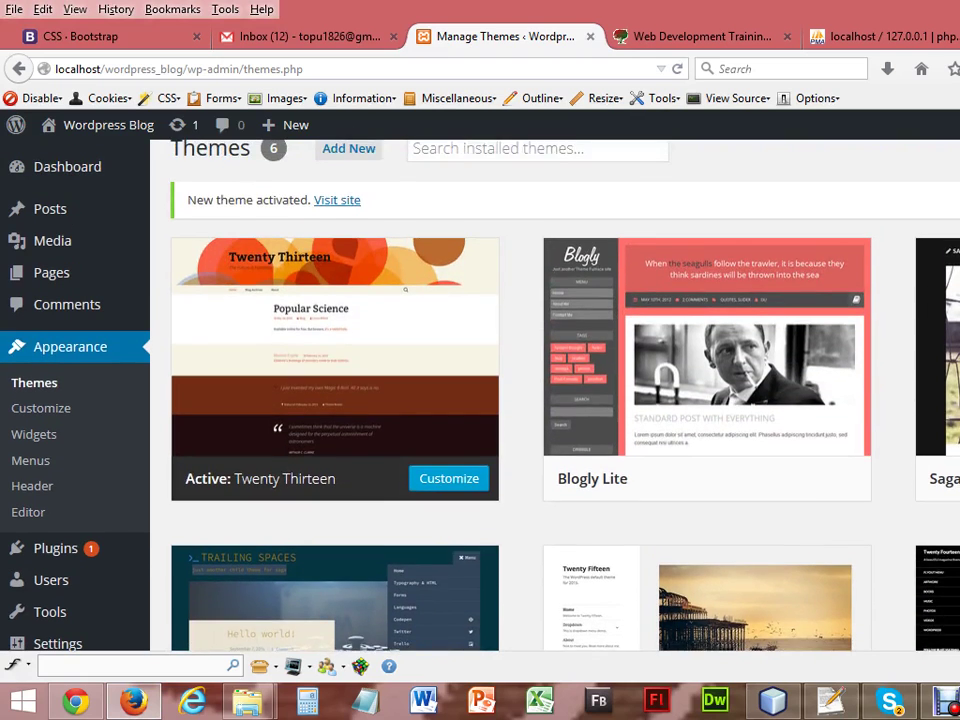
scroll(555, 395, down, 3)
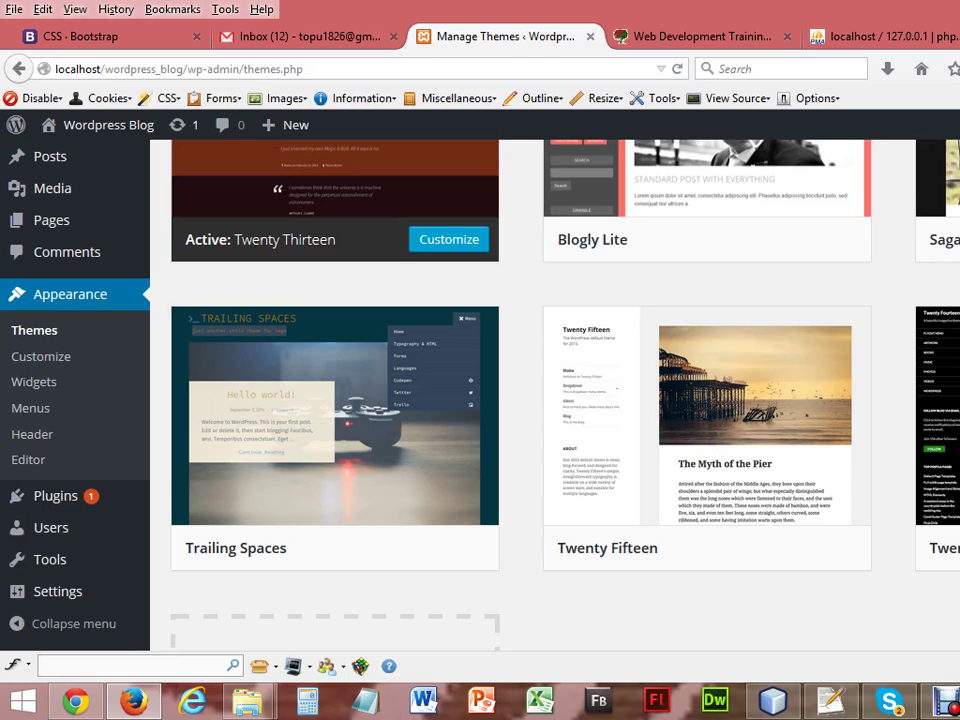
mouse_move(649, 456)
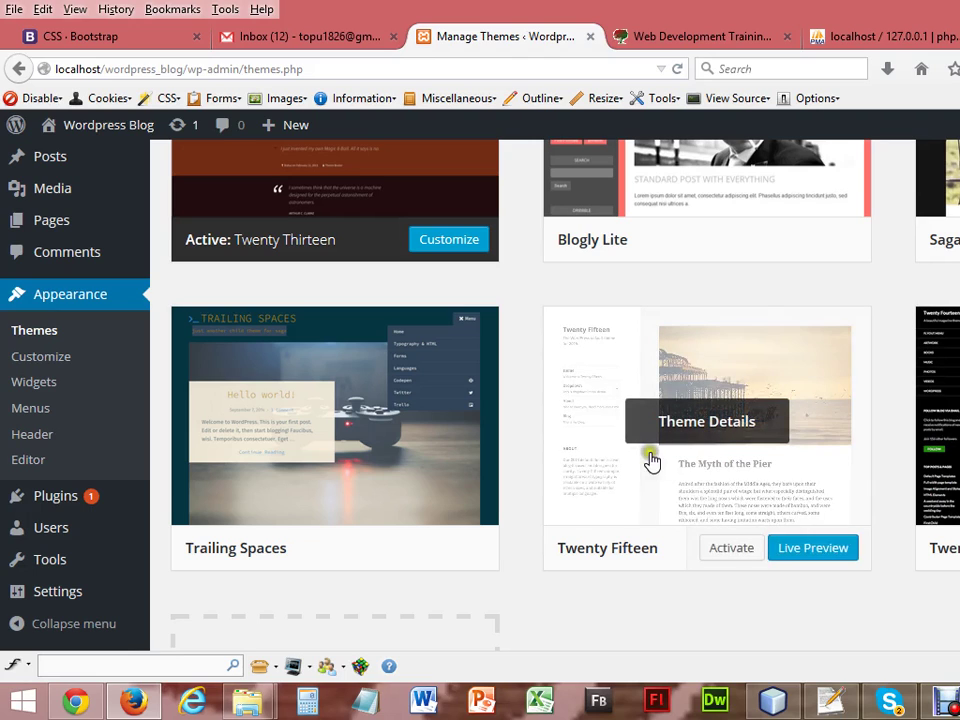
click(743, 551)
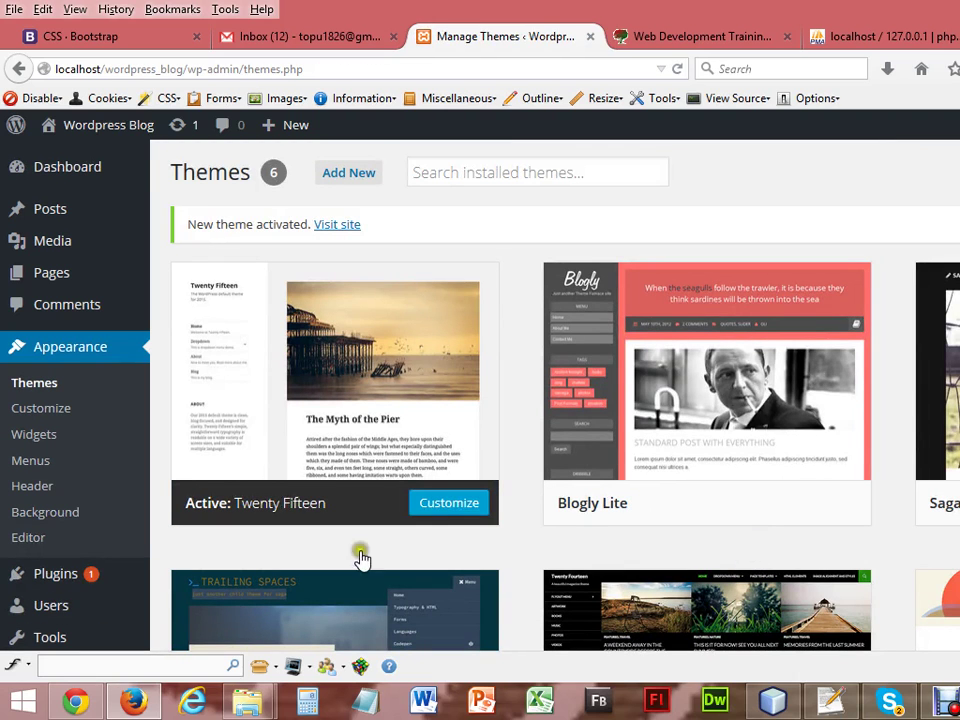
Reload the live Hello world! post to see it in the Twenty Fifteen theme.
click(76, 702)
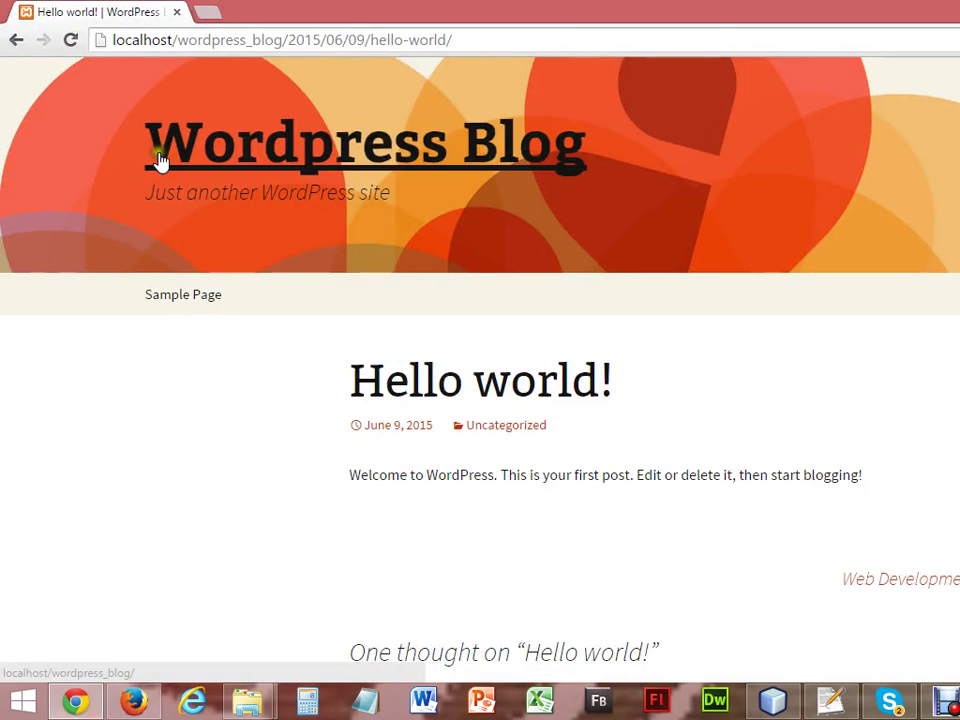
click(70, 42)
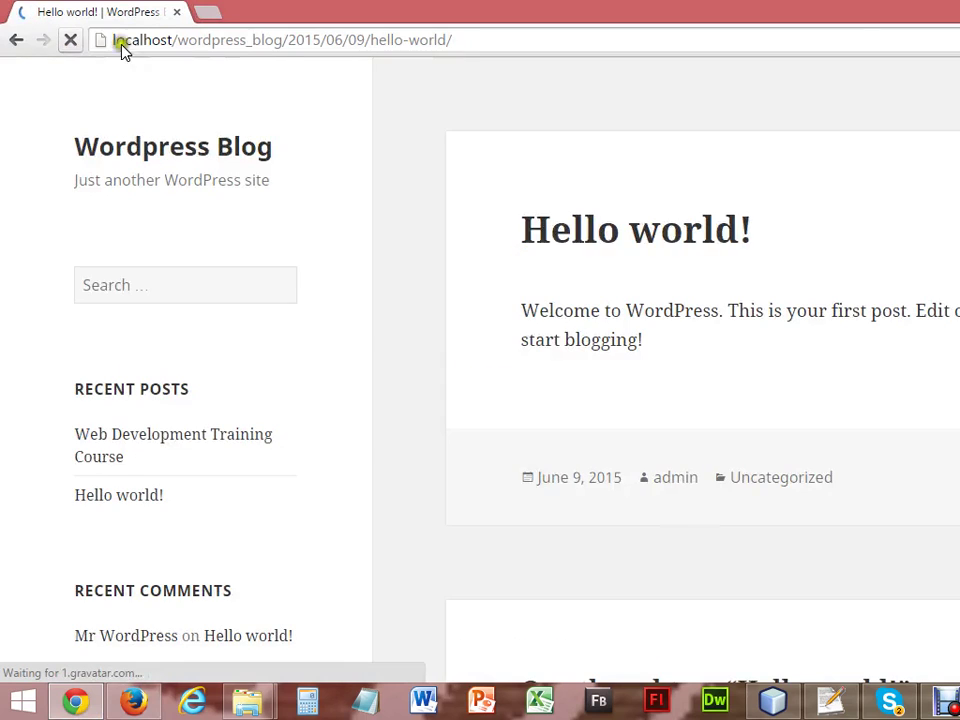
scroll(660, 360, down, 6)
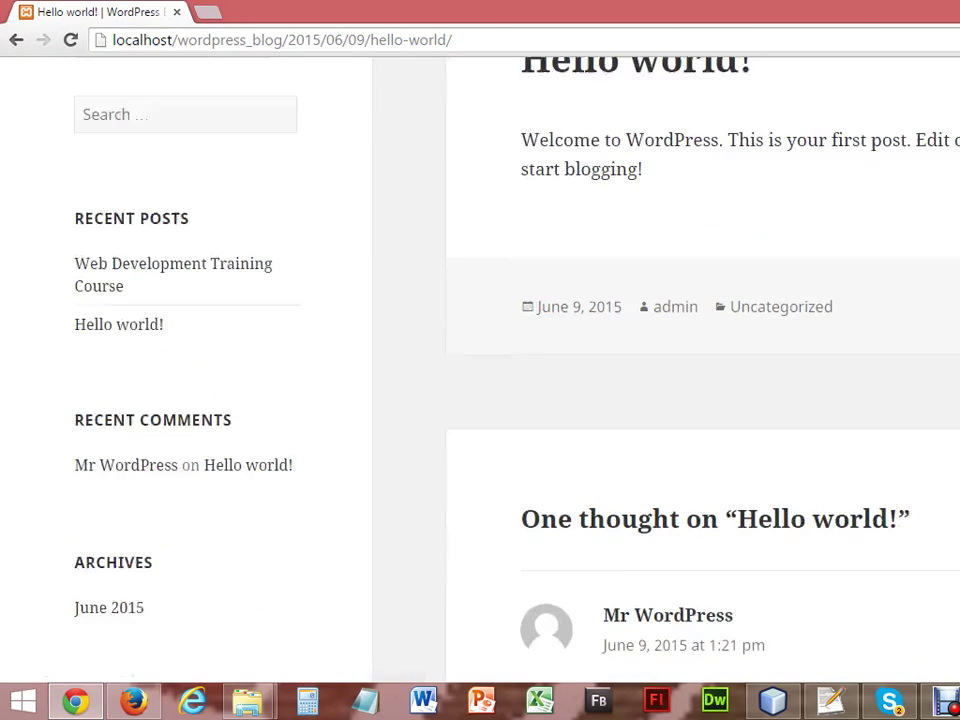
scroll(660, 360, up, 3)
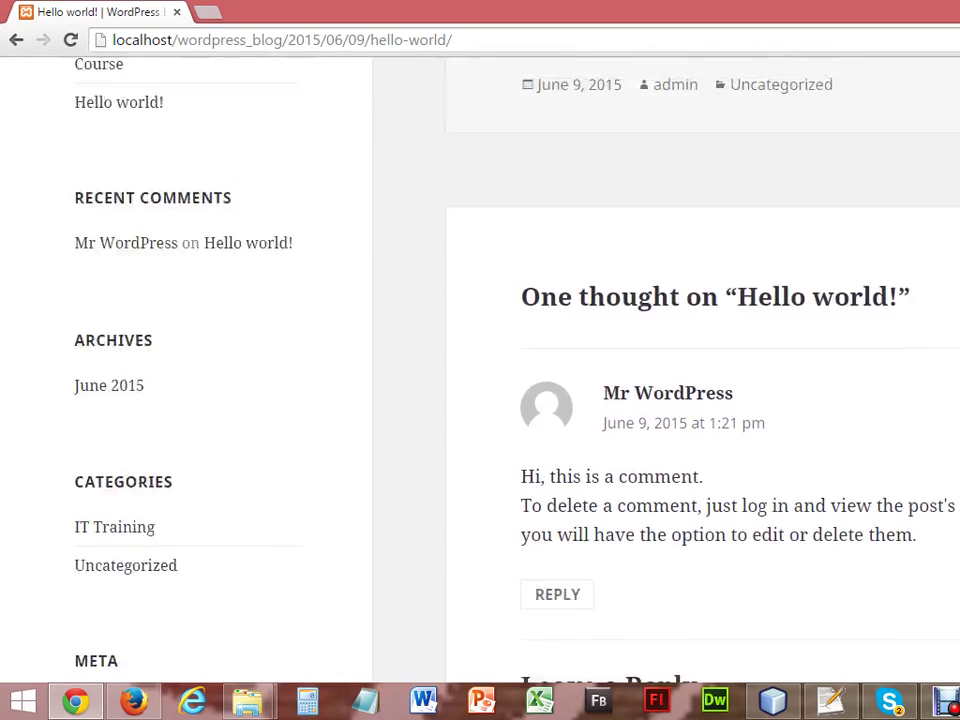
scroll(660, 360, down, 5)
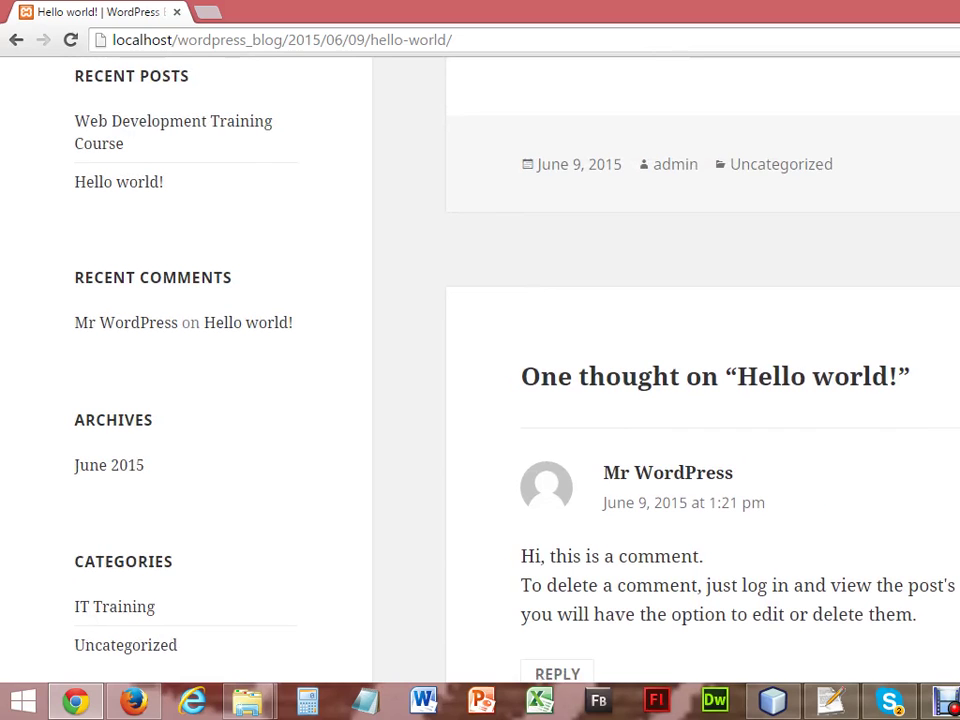
scroll(660, 360, down, 2)
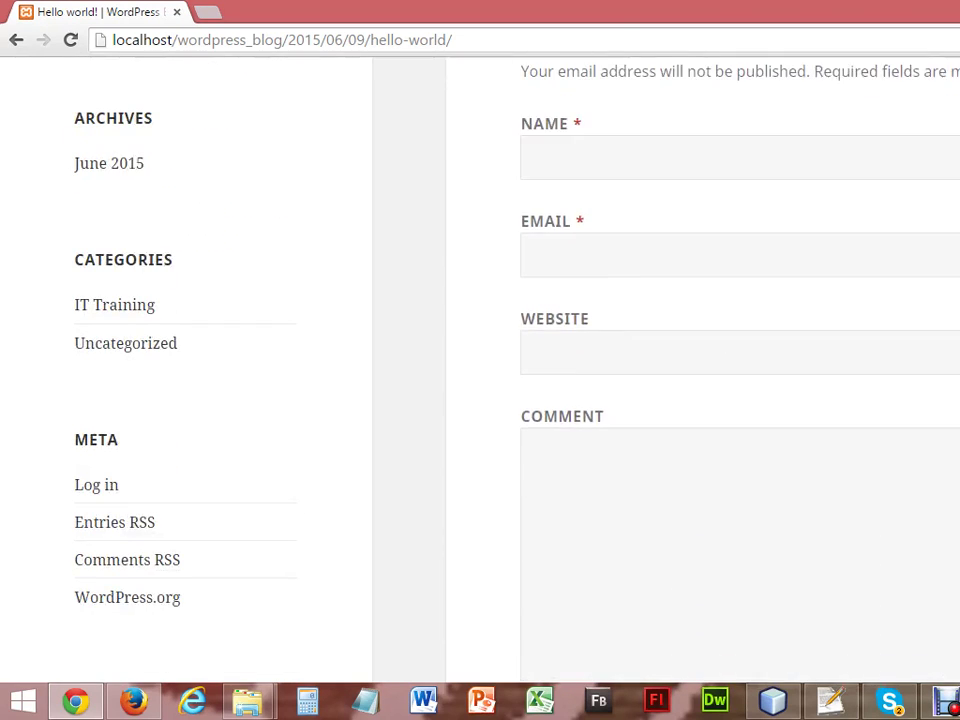
scroll(660, 360, up, 11)
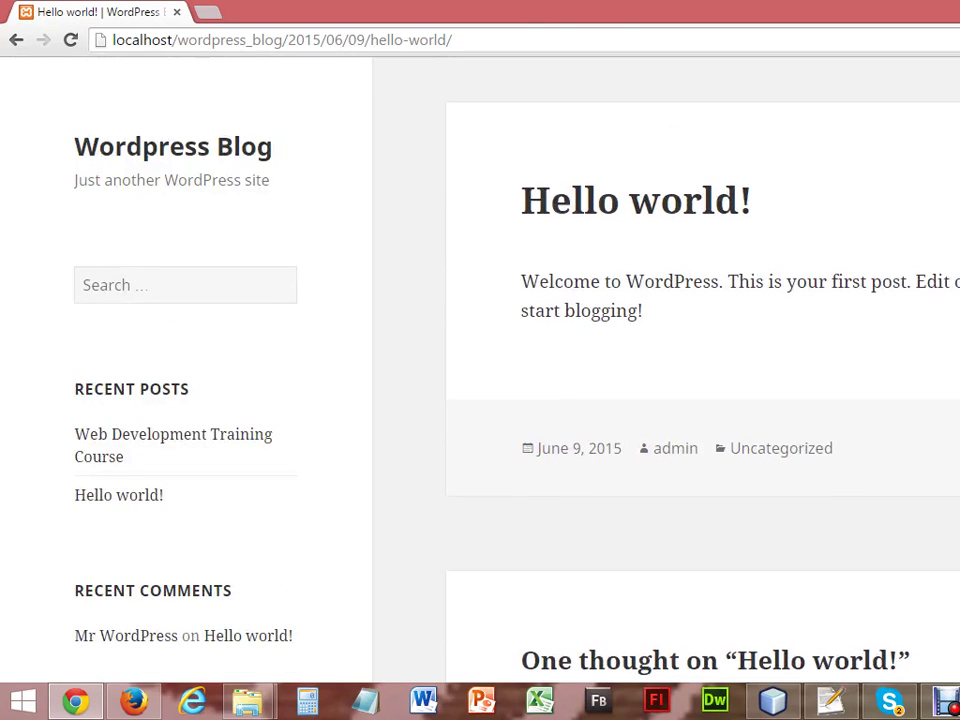
Open the Web Development Training Course post, then load the home page localhost/wordpress_blog/.
click(150, 440)
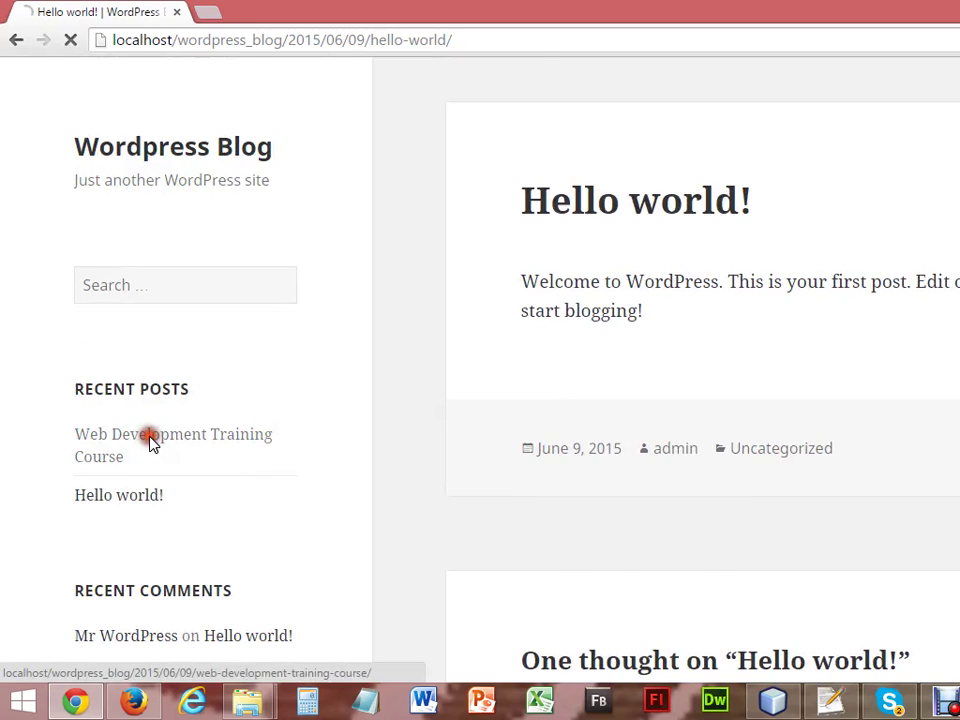
click(298, 40)
drag(300, 40, 660, 30)
key(BackSpace)
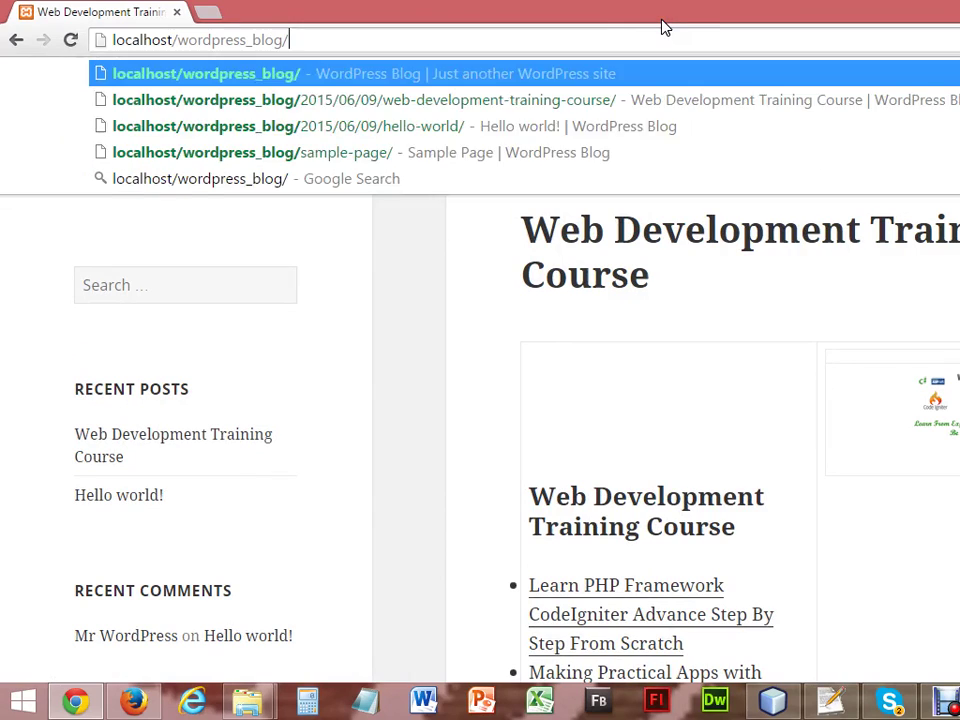
key(Return)
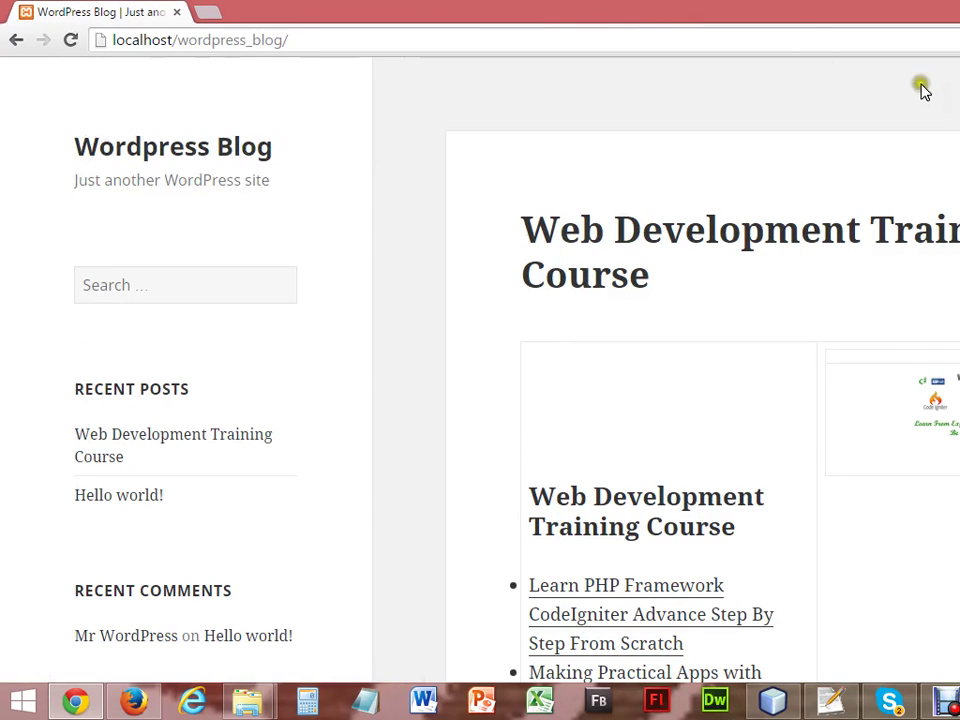
Scroll through the blog home page, then switch back to the admin Themes page.
scroll(660, 400, down, 13)
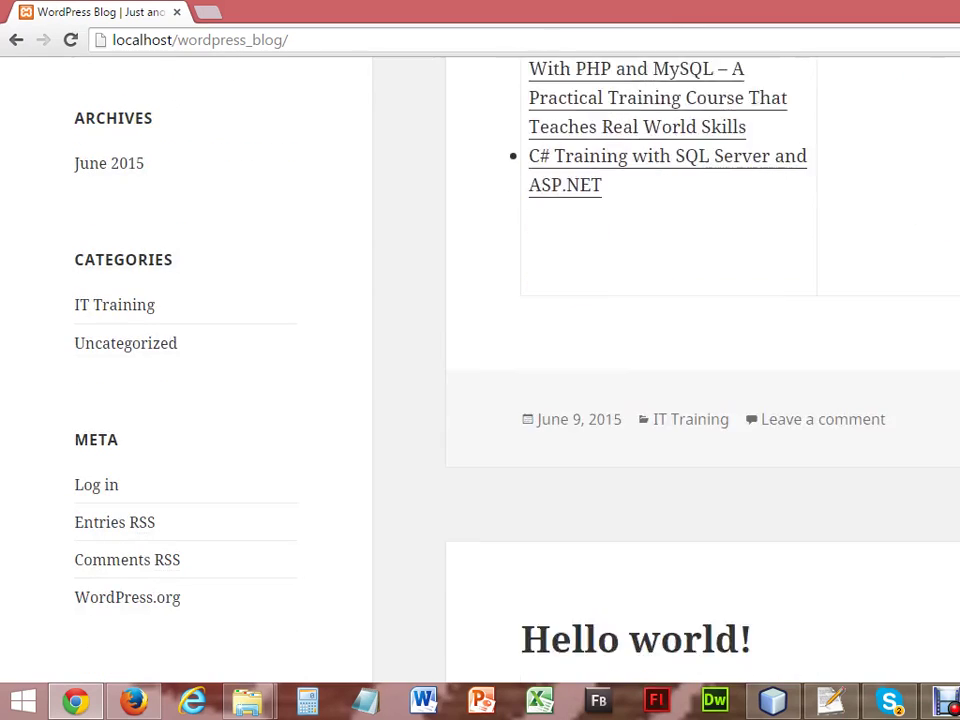
scroll(660, 370, down, 1)
scroll(660, 370, up, 6)
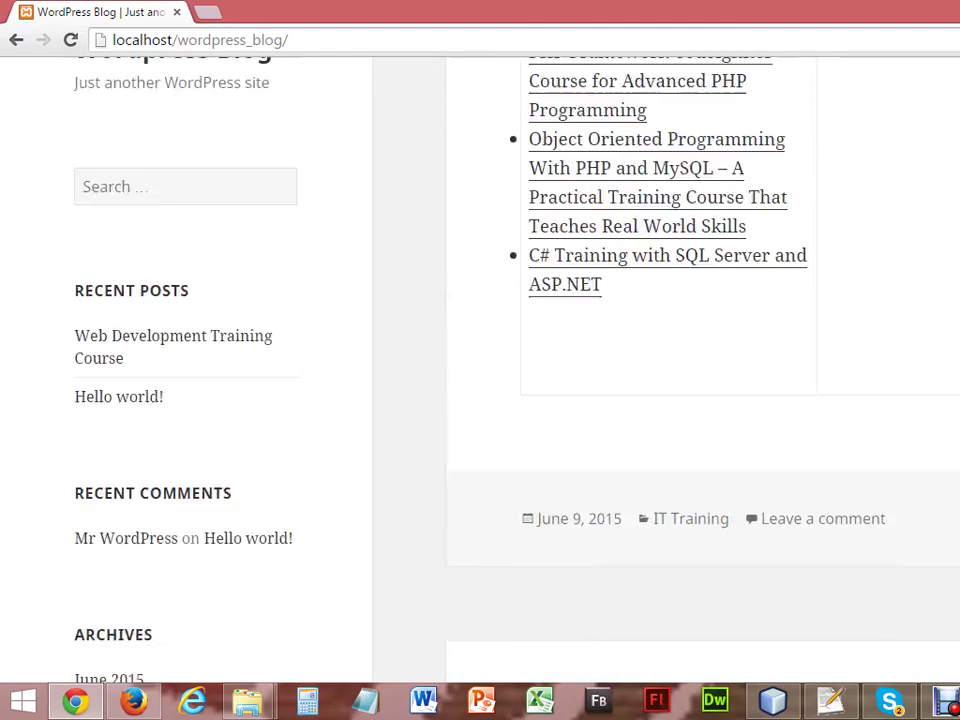
scroll(660, 370, up, 6)
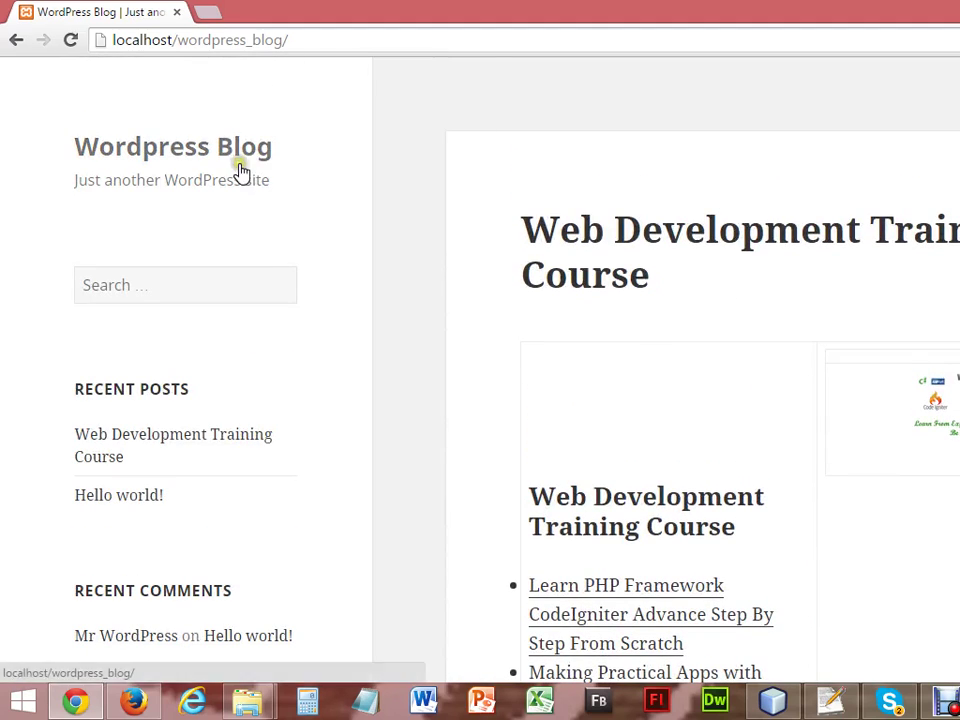
click(133, 703)
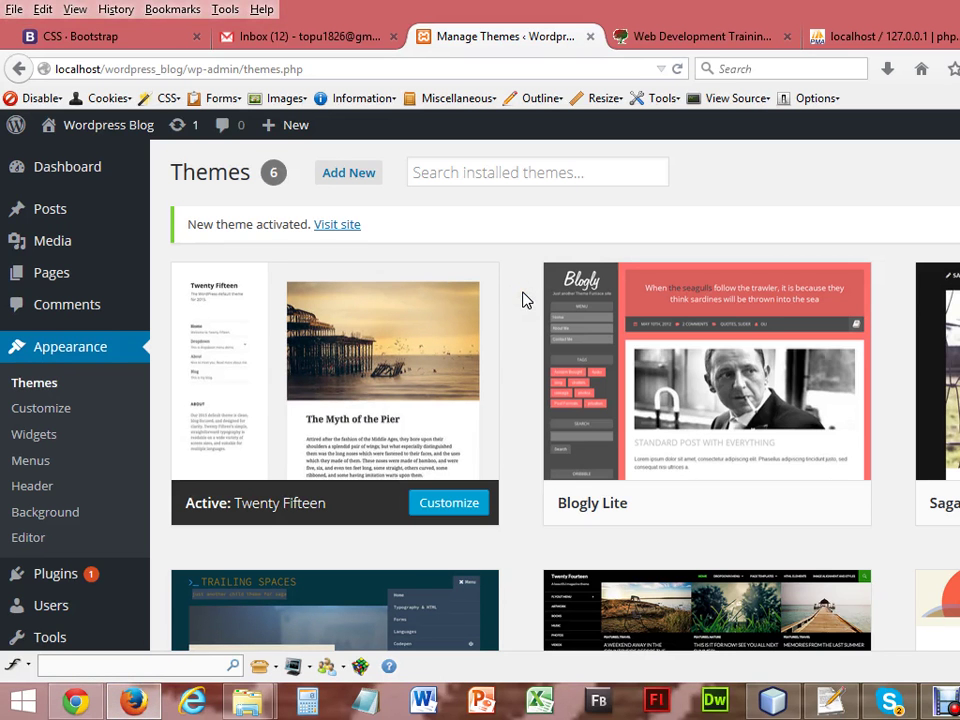
Glance at the Add New post screen, then show All Posts with both posts listed.
mouse_move(58, 220)
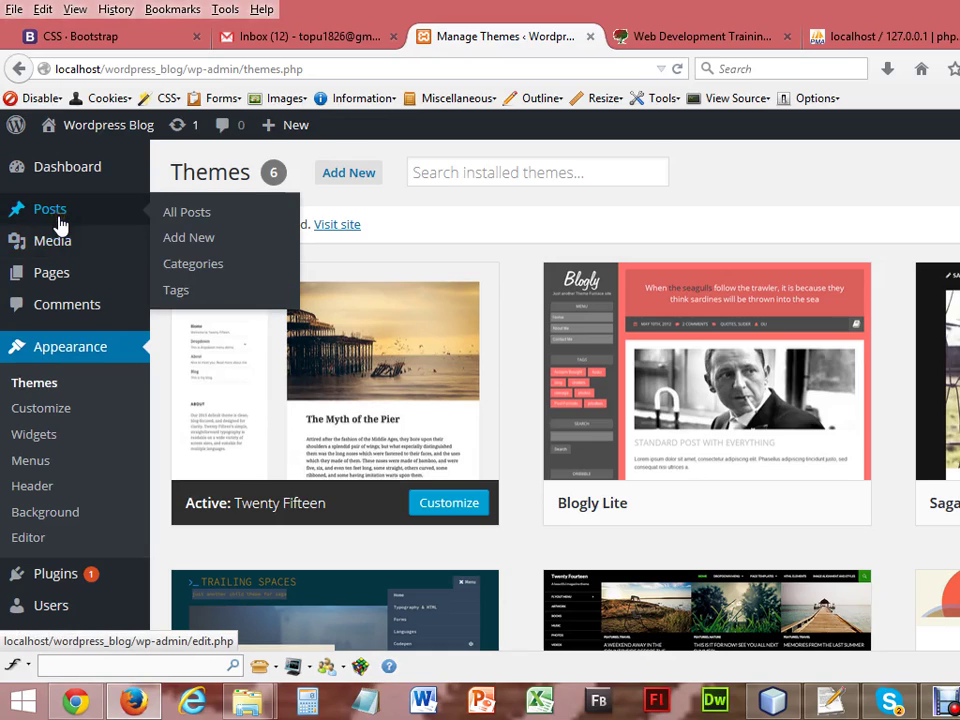
click(182, 241)
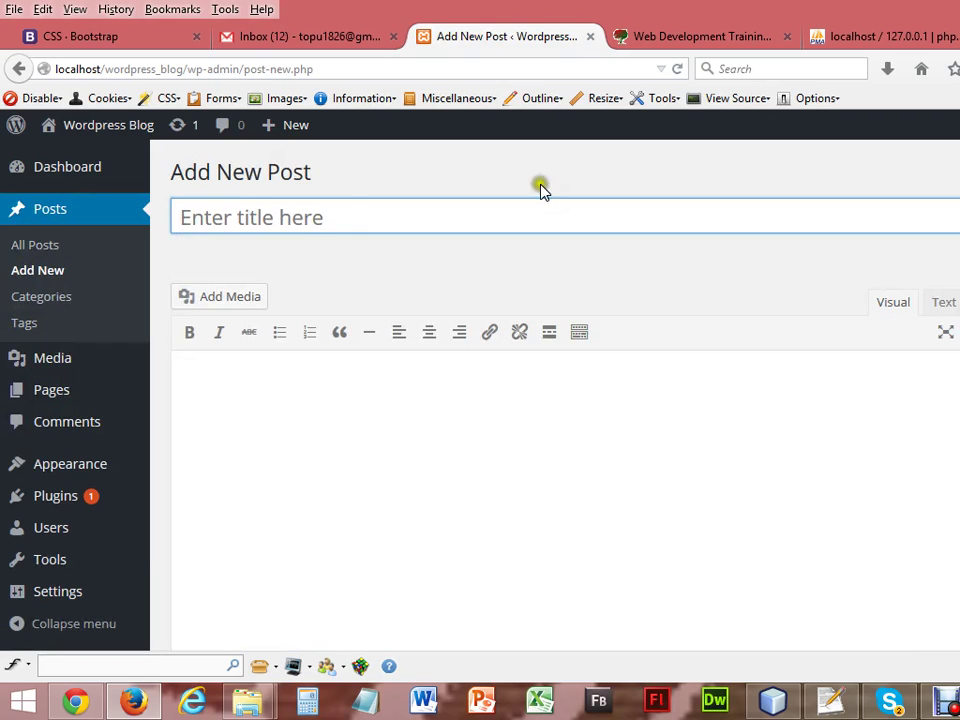
scroll(555, 400, down, 5)
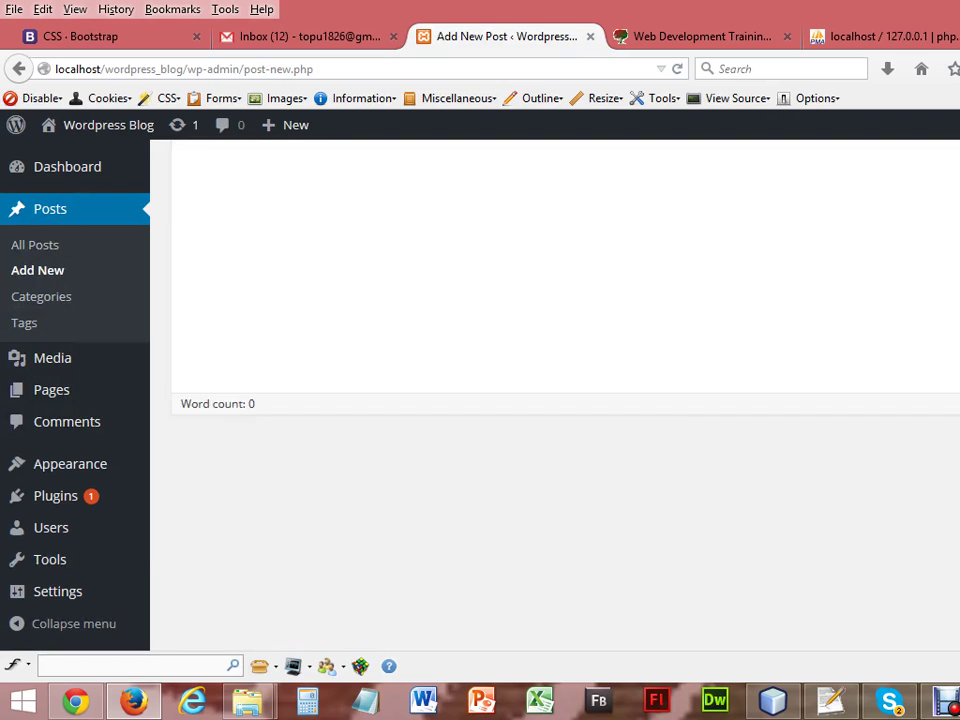
scroll(555, 400, up, 5)
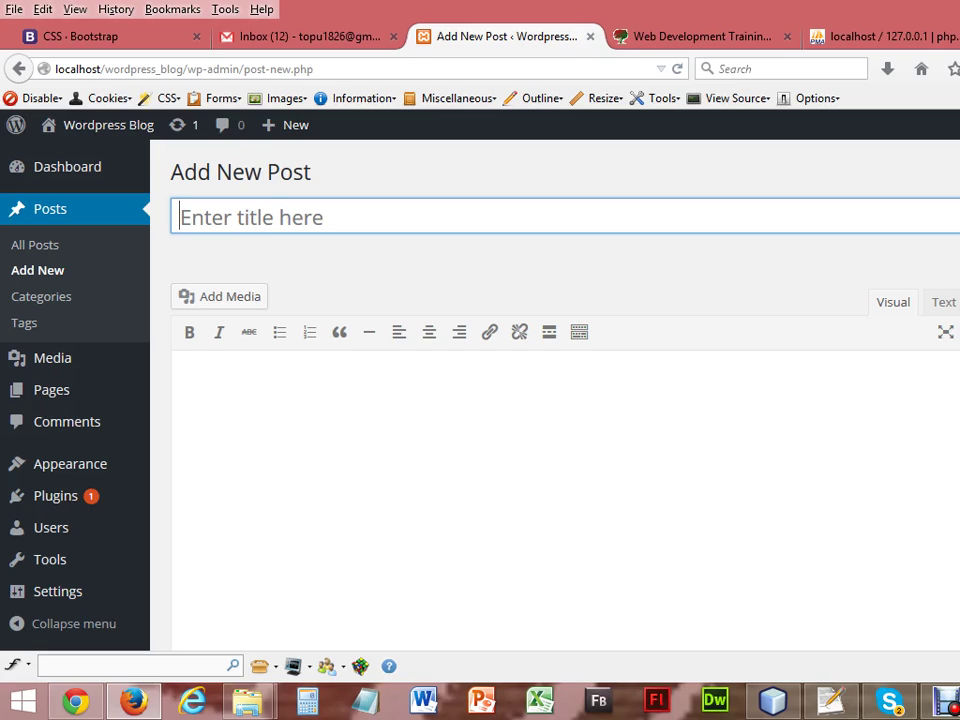
click(40, 249)
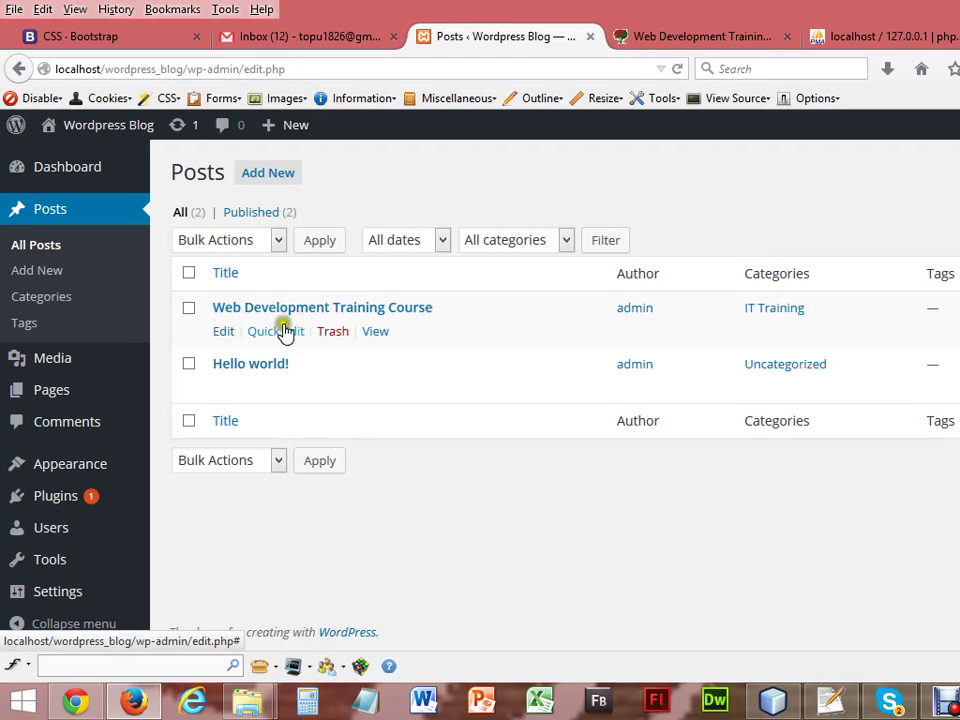
Edit the Web Development Training Course post and delete its course image.
click(223, 333)
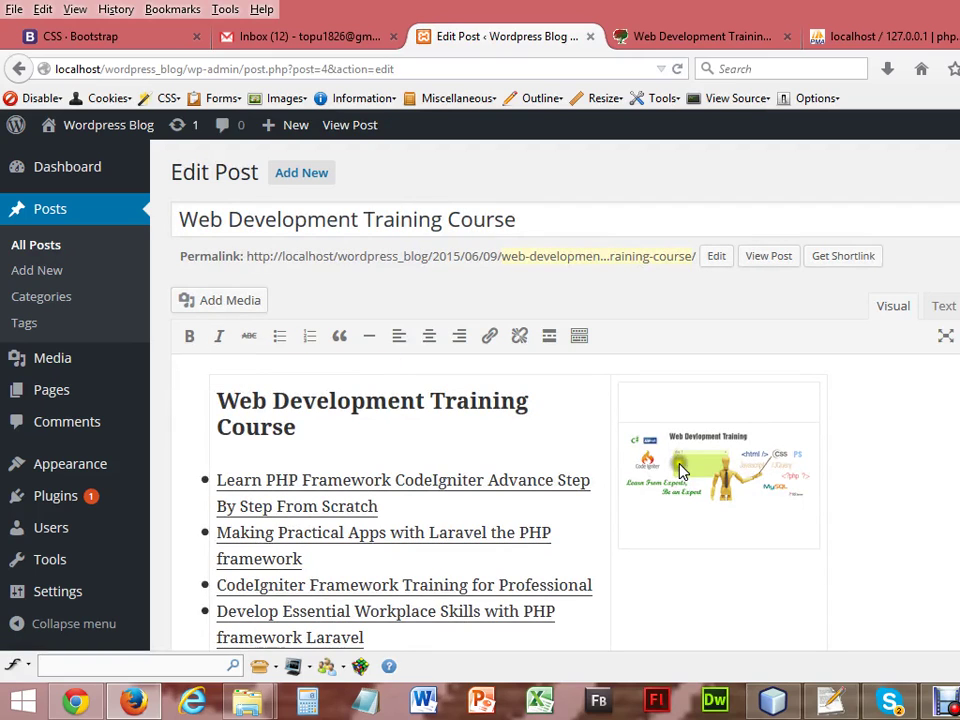
click(693, 479)
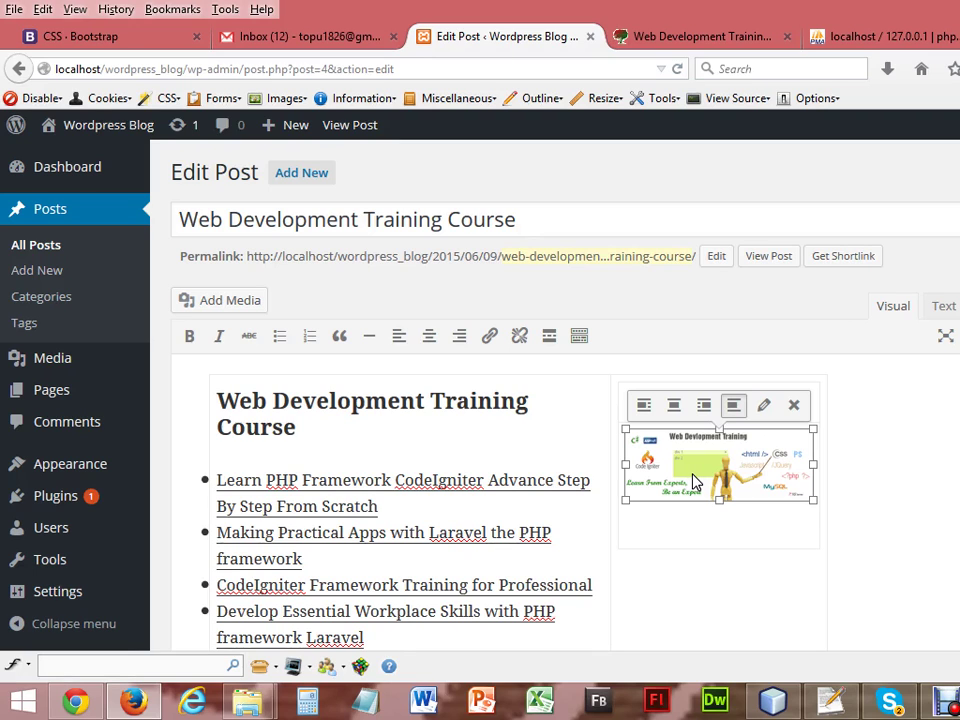
key(Delete)
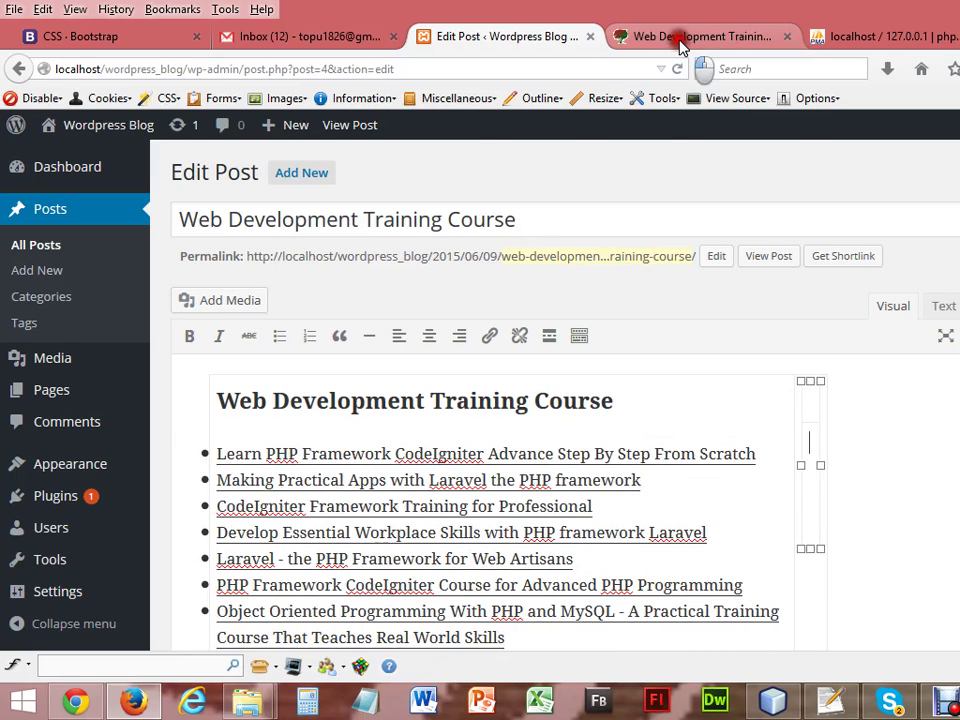
Save the talhatraining course image to the Desktop as Web-Development-Training.
click(680, 42)
click(668, 444)
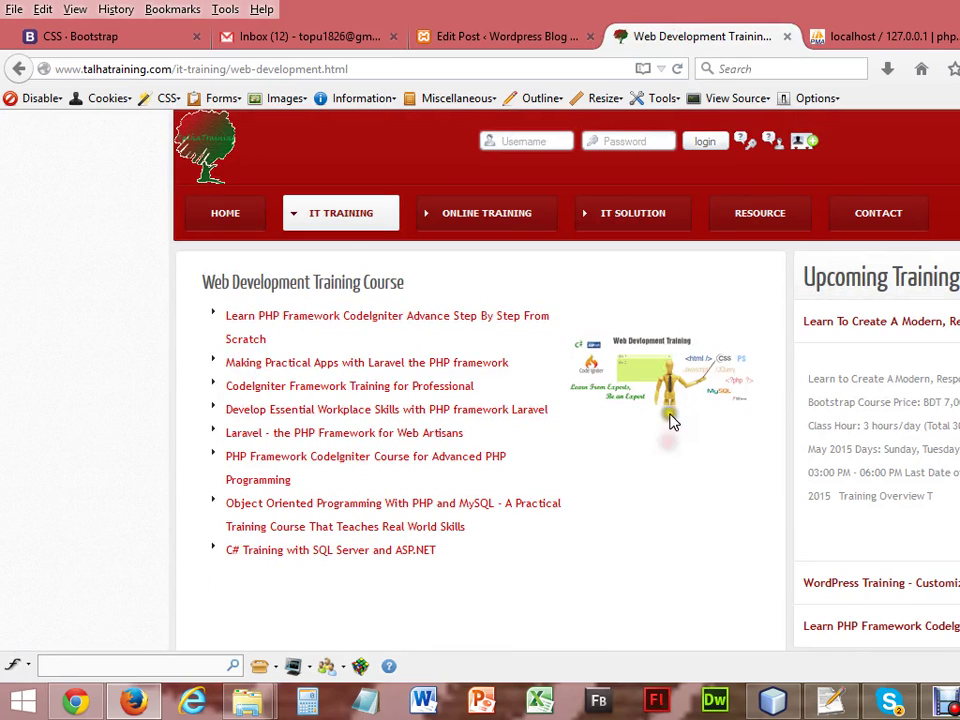
right_click(677, 398)
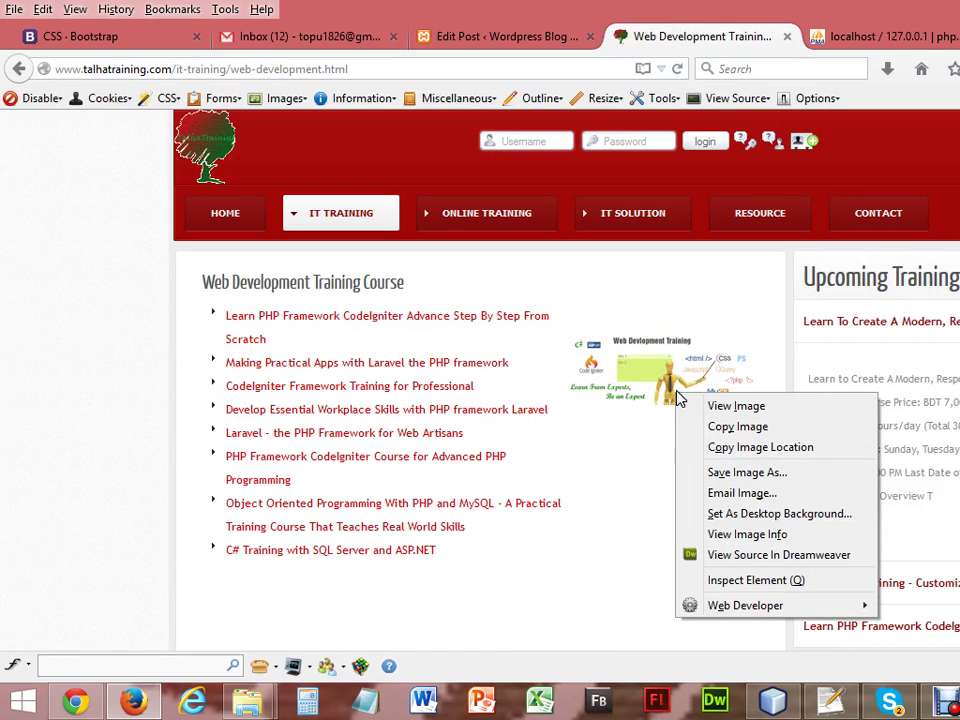
click(733, 473)
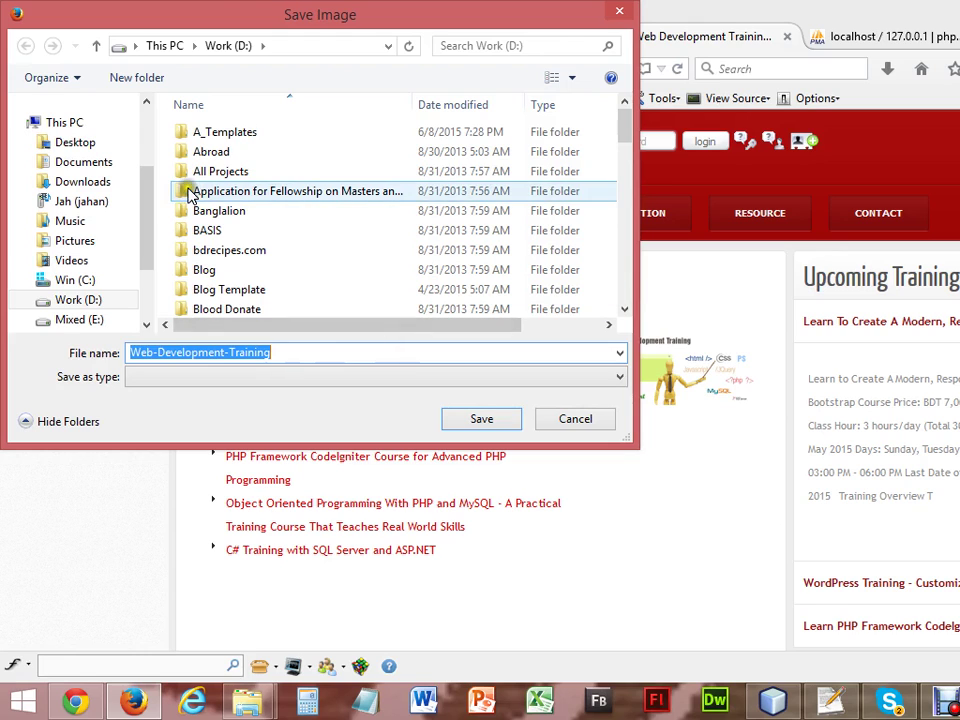
click(145, 193)
drag(145, 193, 146, 161)
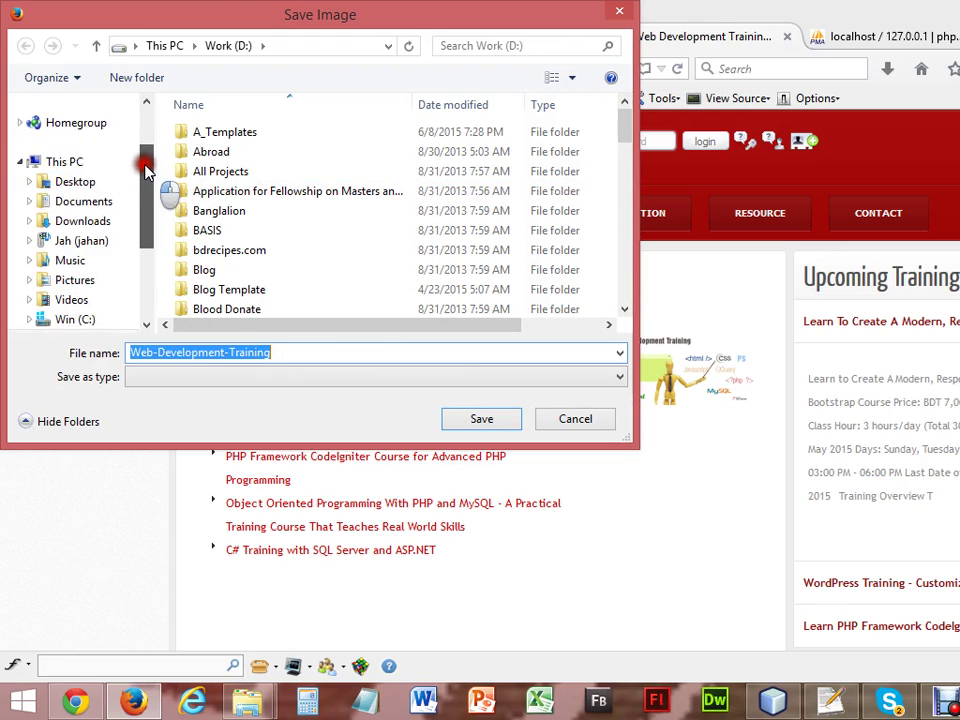
click(56, 188)
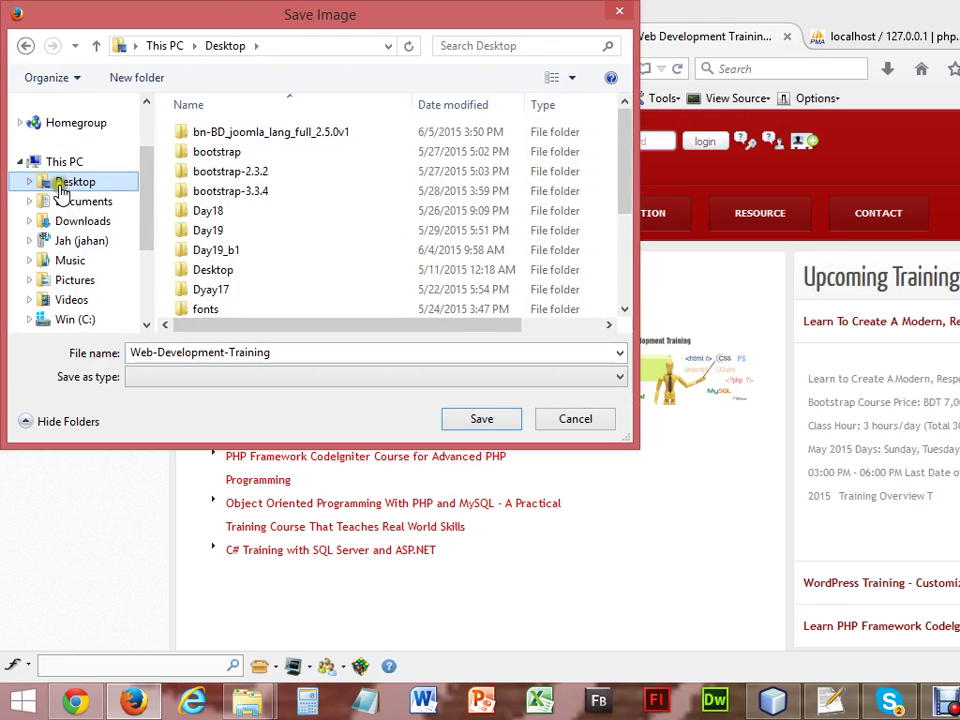
click(482, 419)
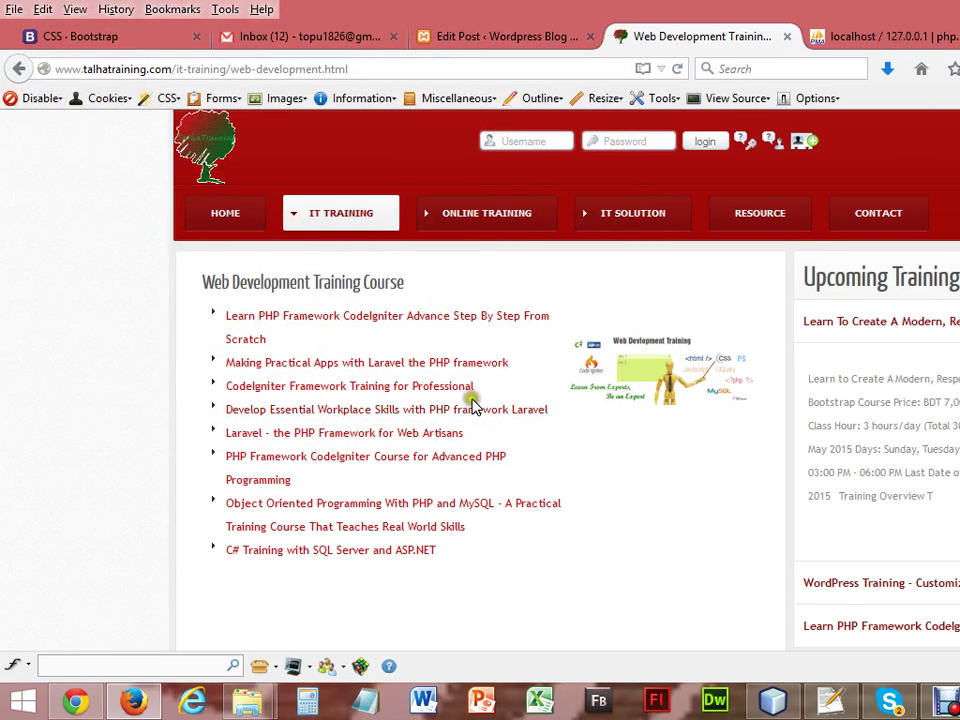
click(453, 45)
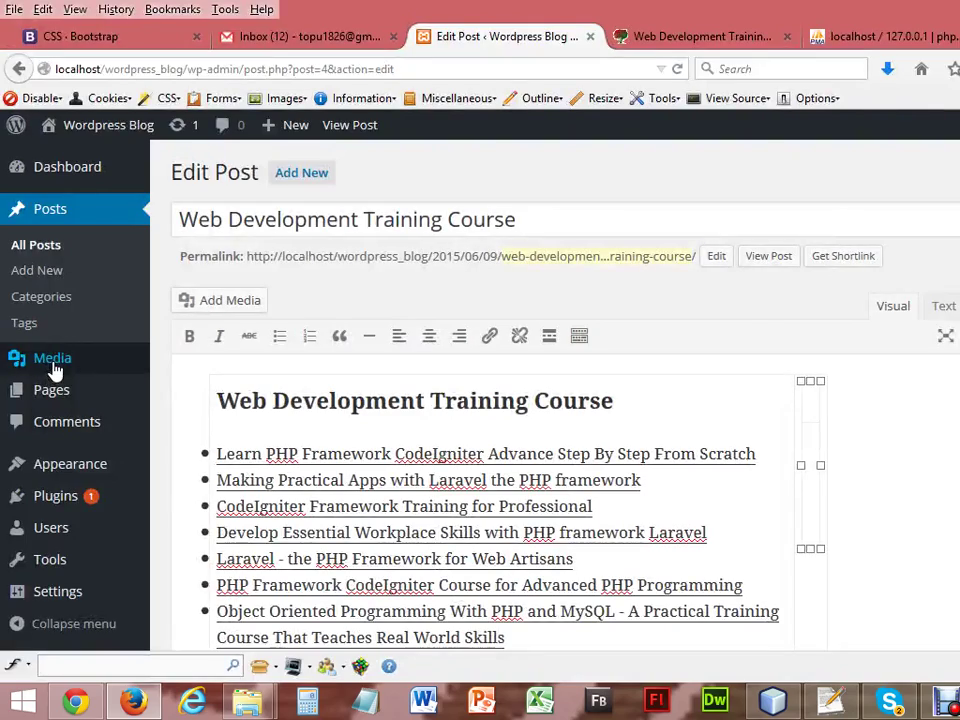
Open the Upload New Media page in a new browser tab.
mouse_move(52, 372)
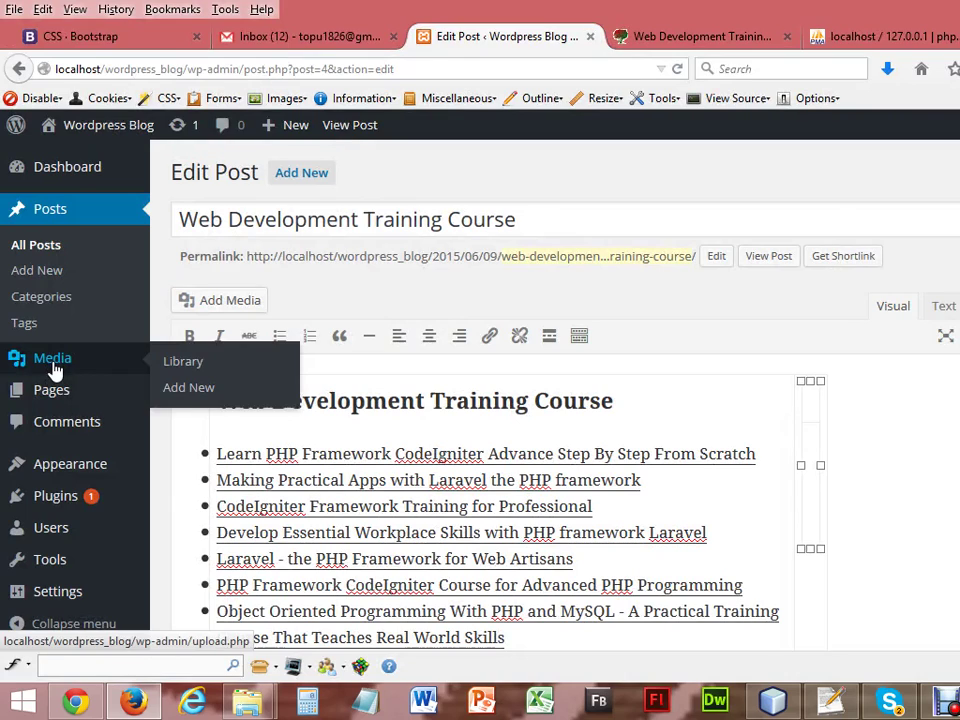
right_click(194, 397)
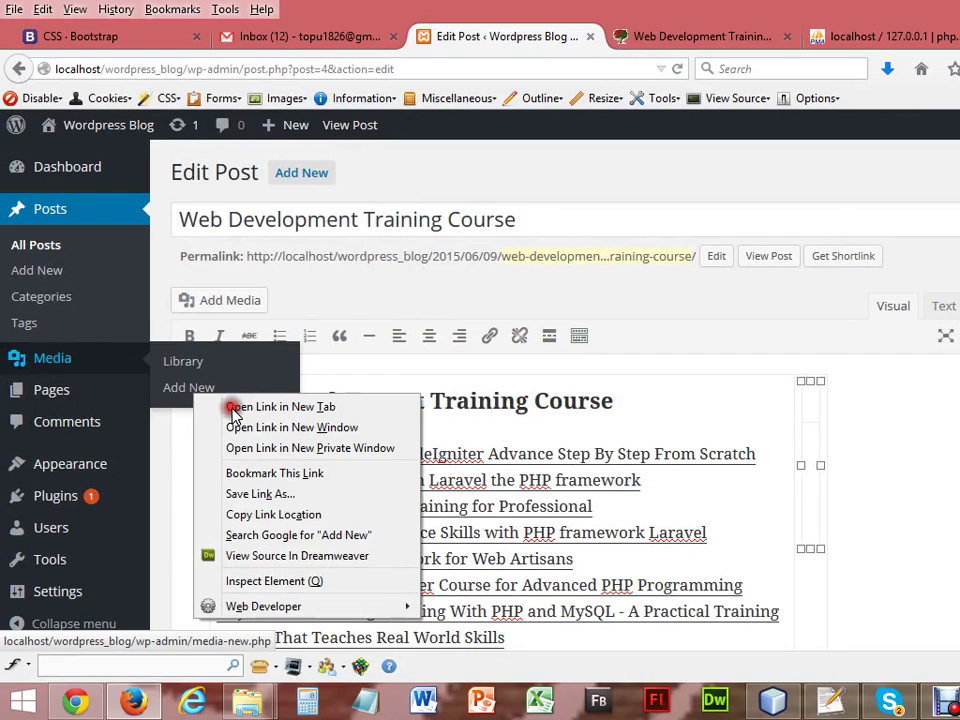
click(232, 406)
click(655, 36)
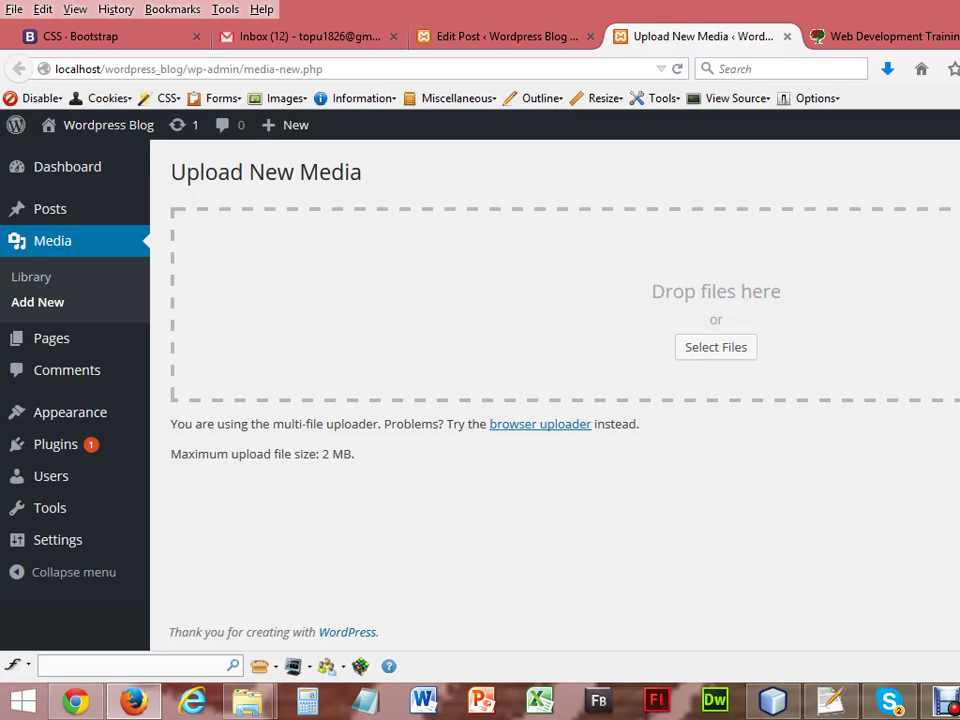
Drag Web-Development-Training from the desktop onto the upload drop zone, then maximise Firefox.
key(super+Down)
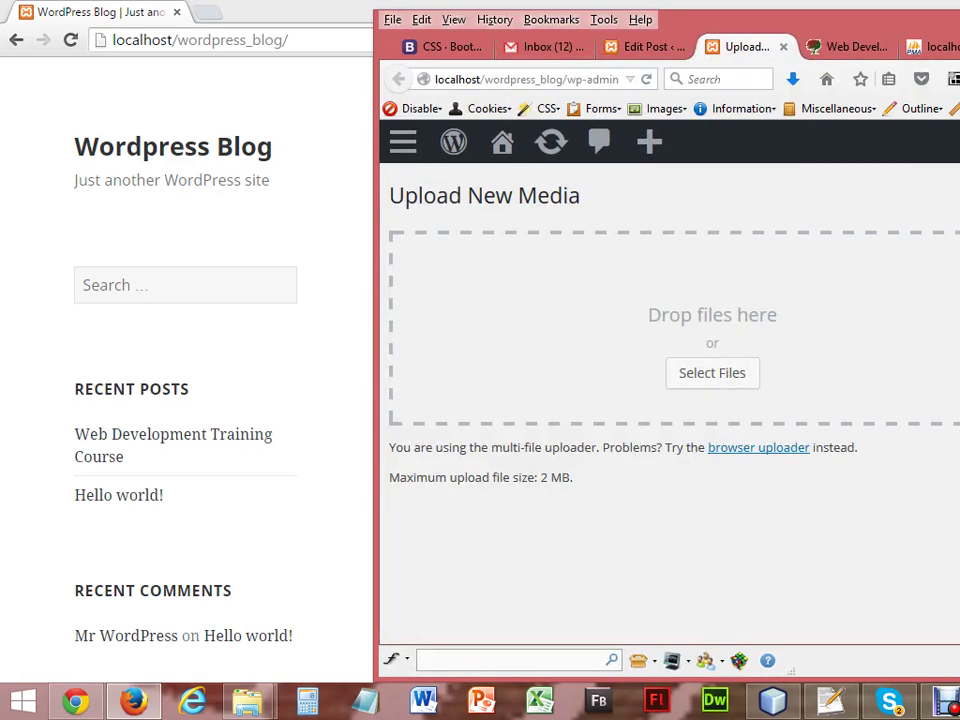
key(super+Home)
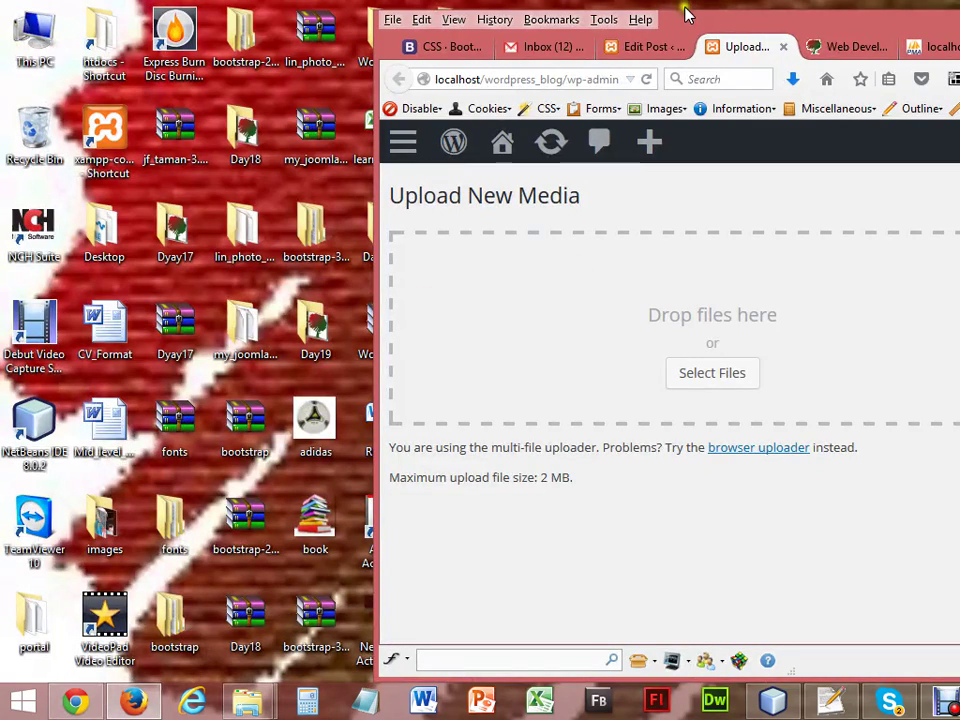
drag(718, 21, 945, 26)
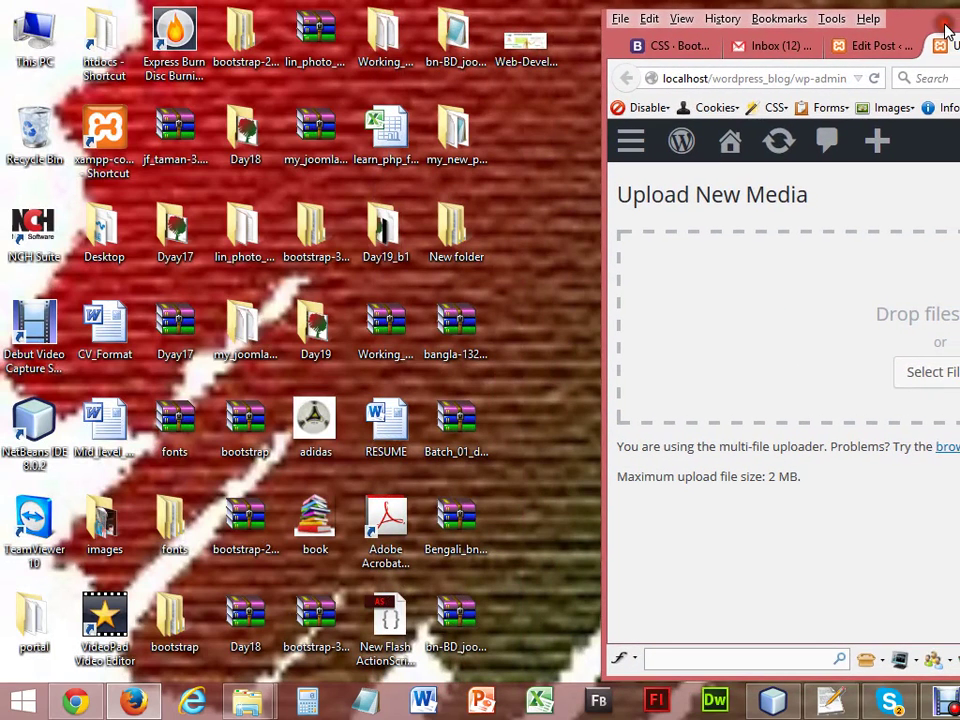
drag(546, 47, 820, 313)
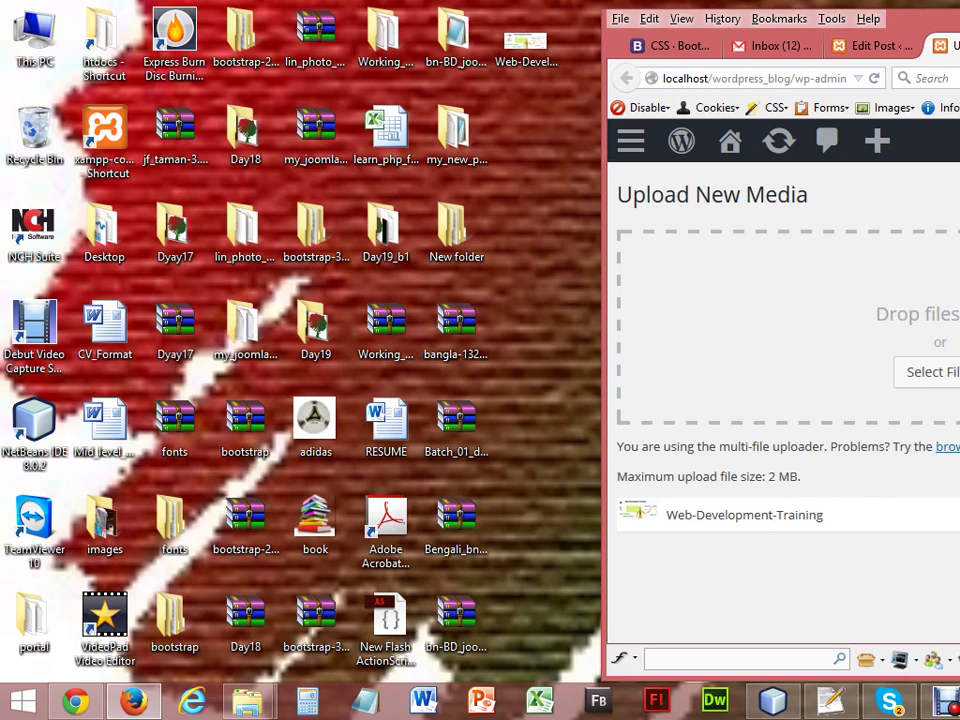
key(super+Up)
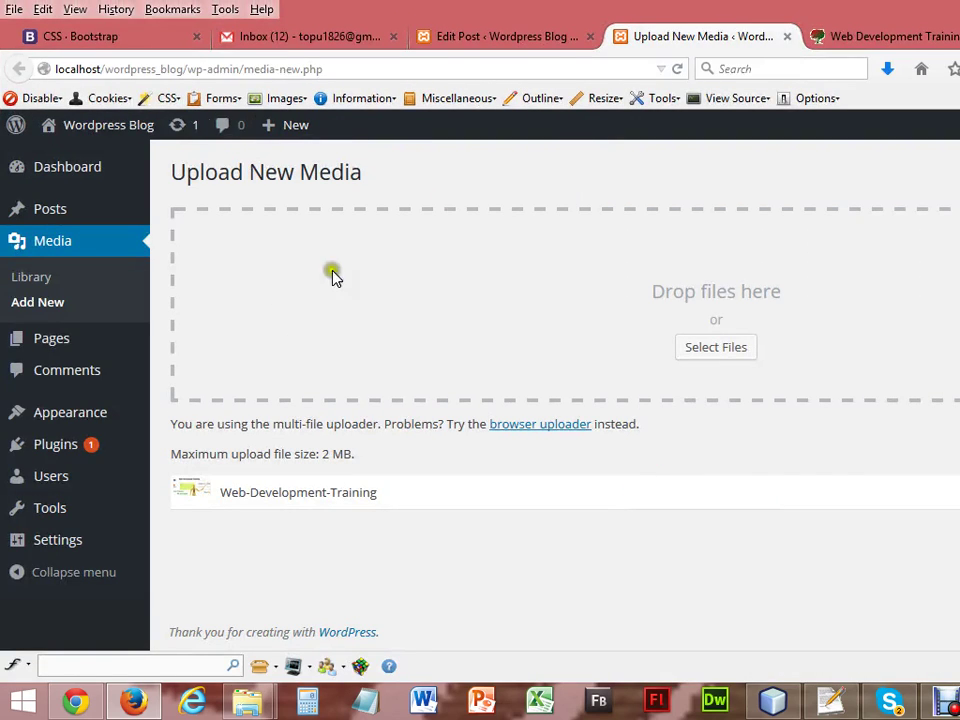
Insert the Web-Development-Training image from the Media Library into the course post.
click(497, 38)
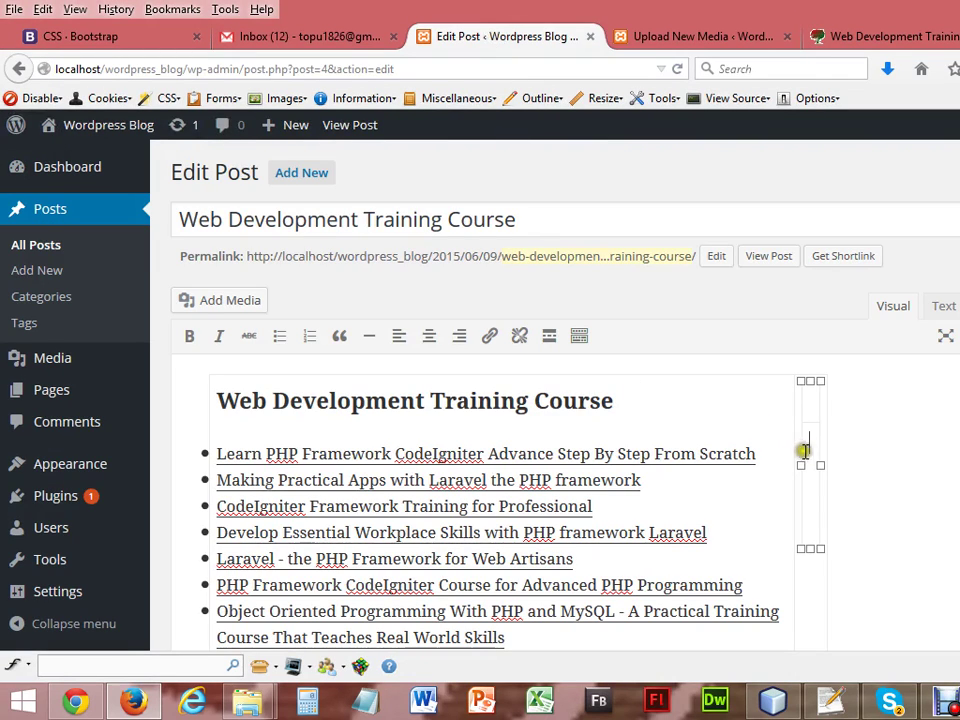
click(238, 303)
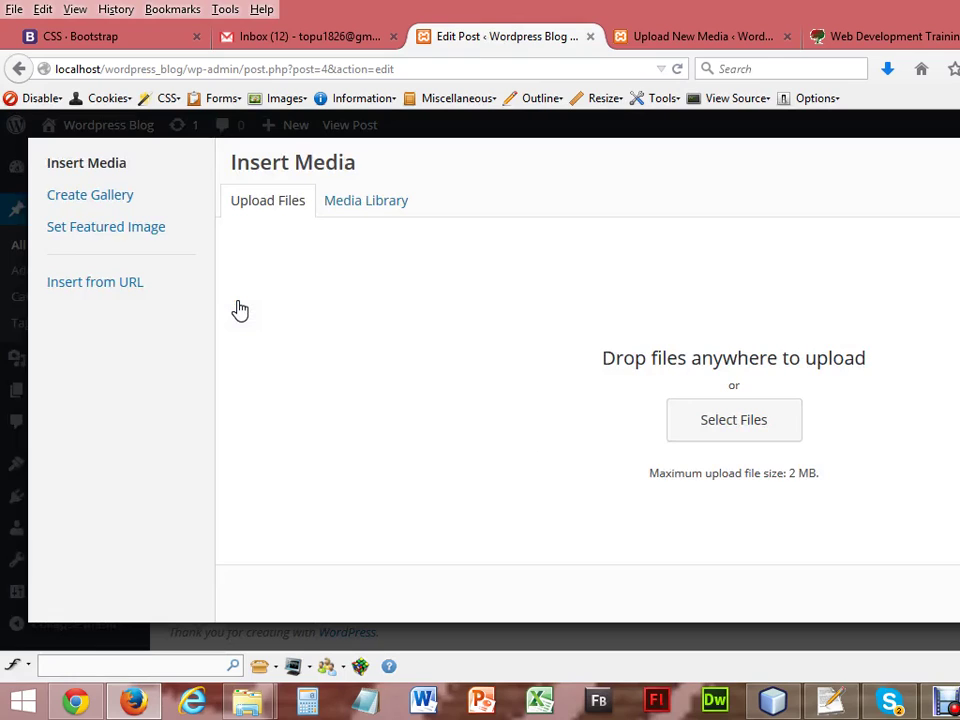
click(355, 204)
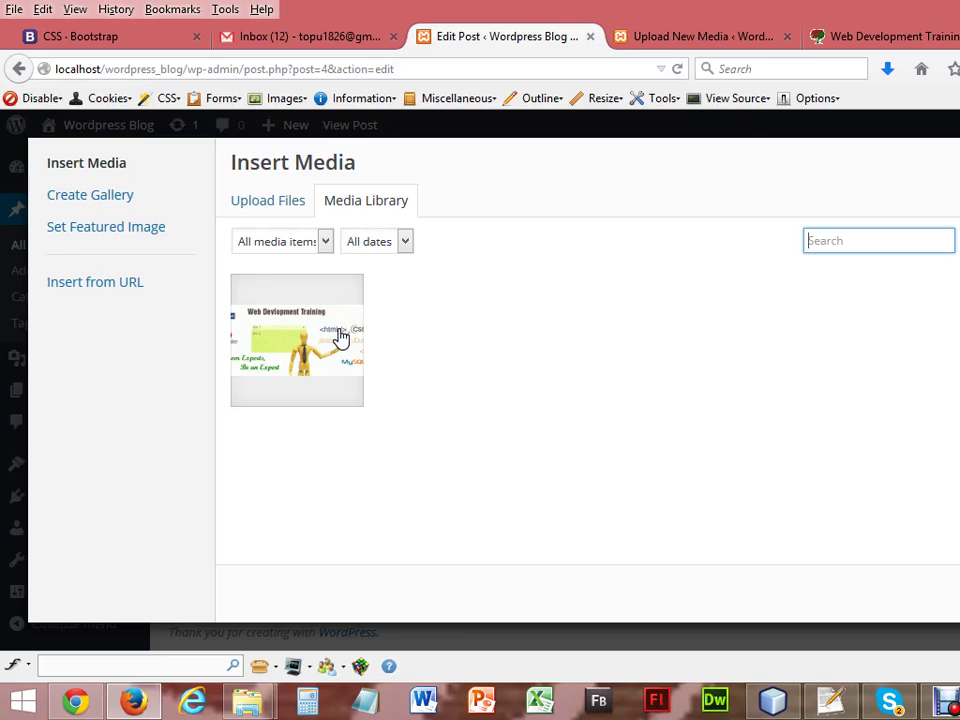
click(340, 337)
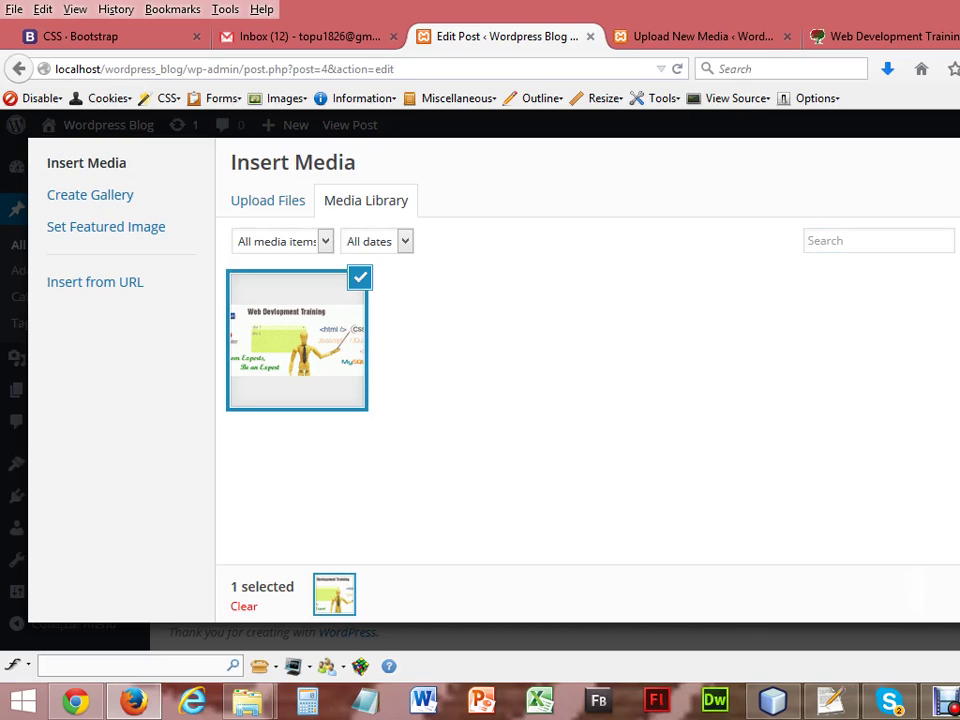
click(915, 596)
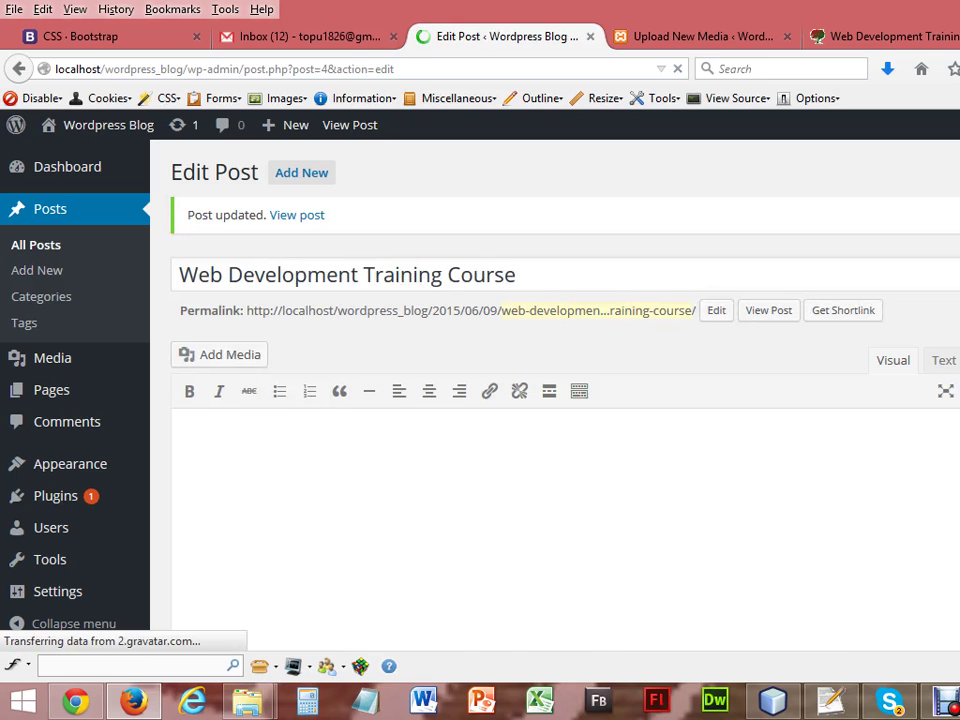
Select the inserted image, then place the insertion point just above it.
scroll(400, 450, down, 5)
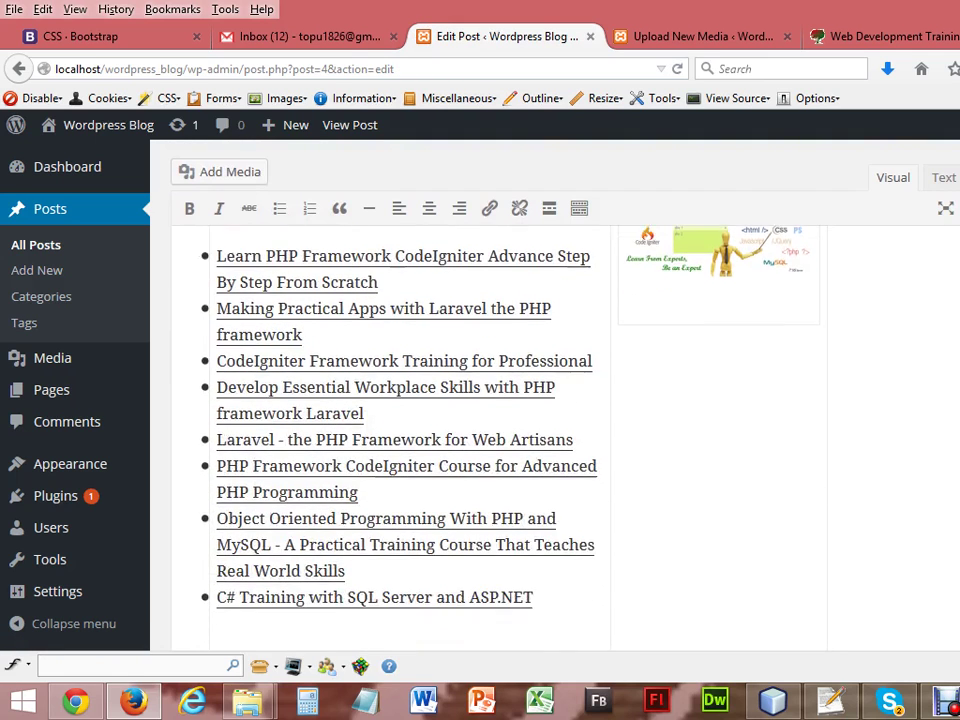
click(722, 422)
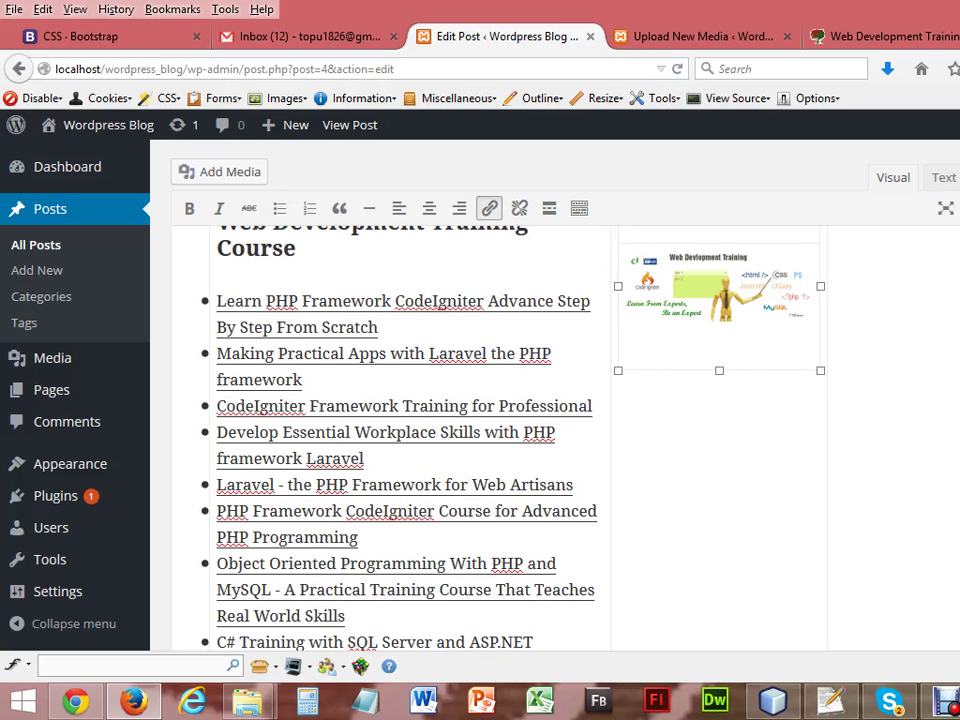
scroll(400, 420, up, 3)
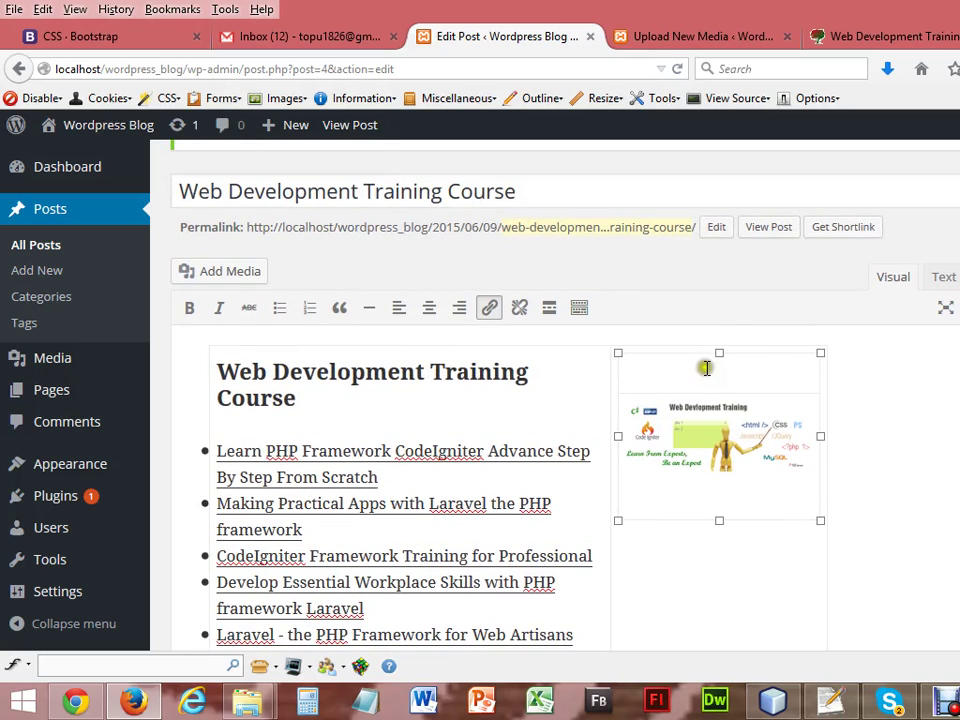
click(697, 380)
View the live Web Development Training Course page, then open a new blank tab.
click(922, 32)
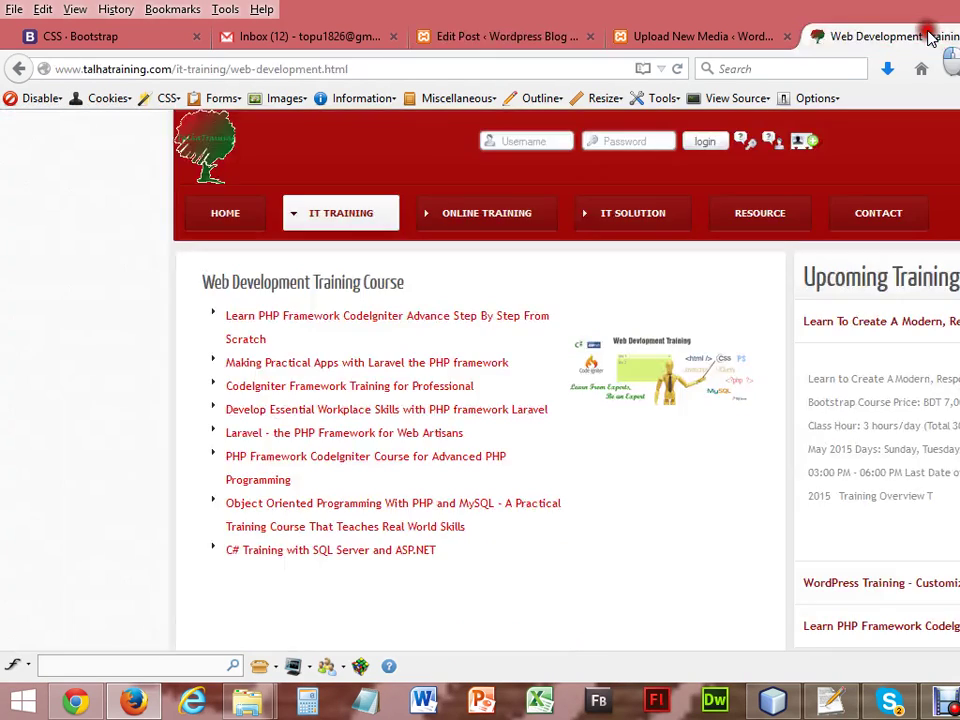
key(ctrl+t)
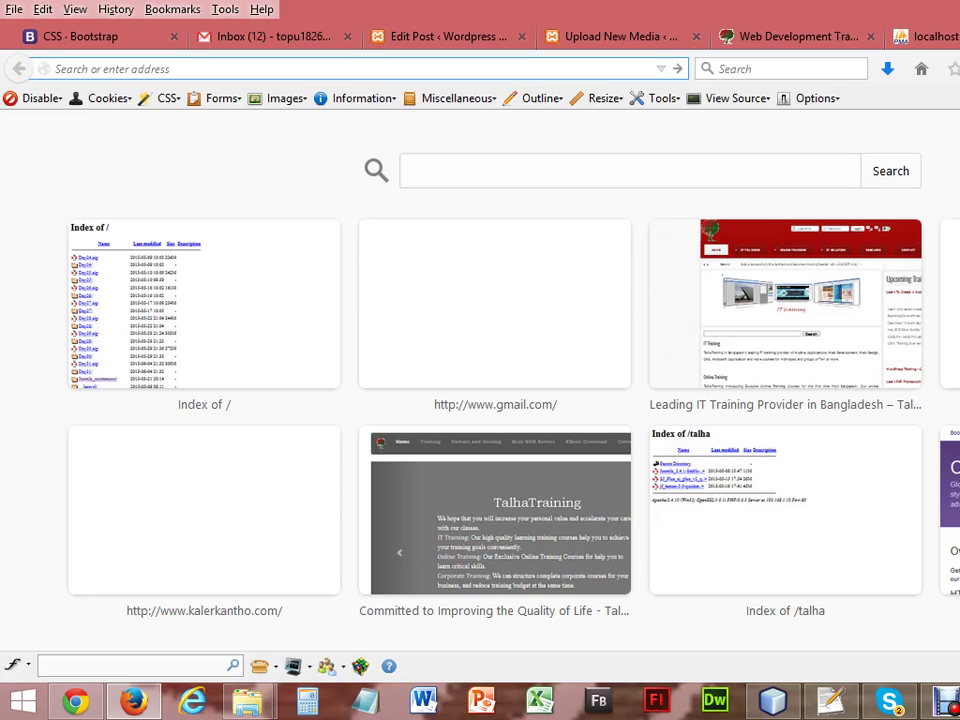
Load Google, switch to Images and search for 'web development images'.
text(google.com/)
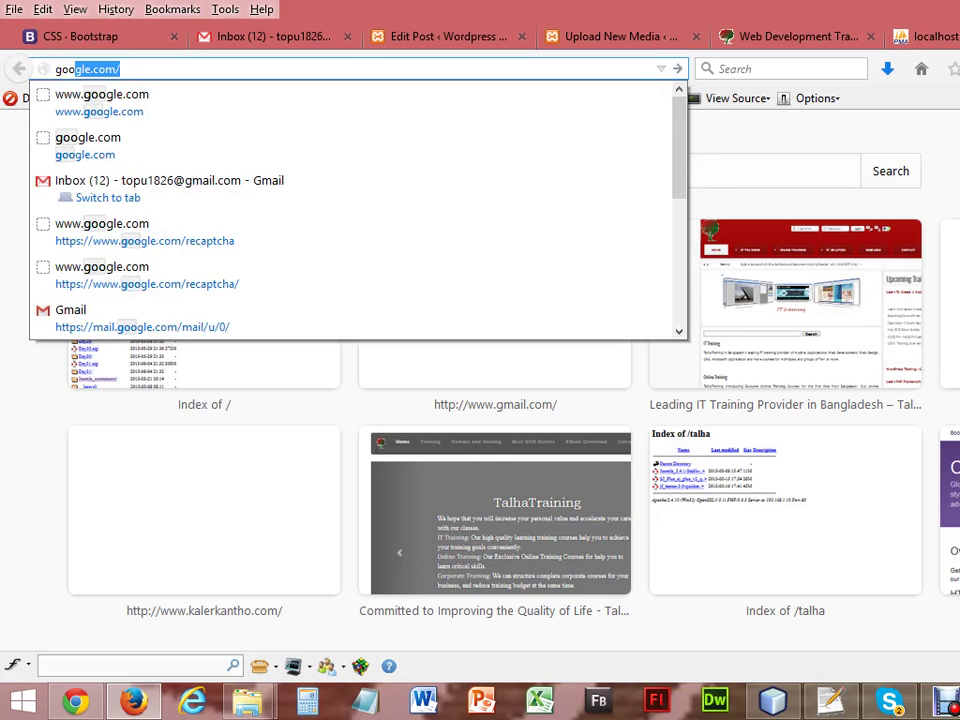
key(Return)
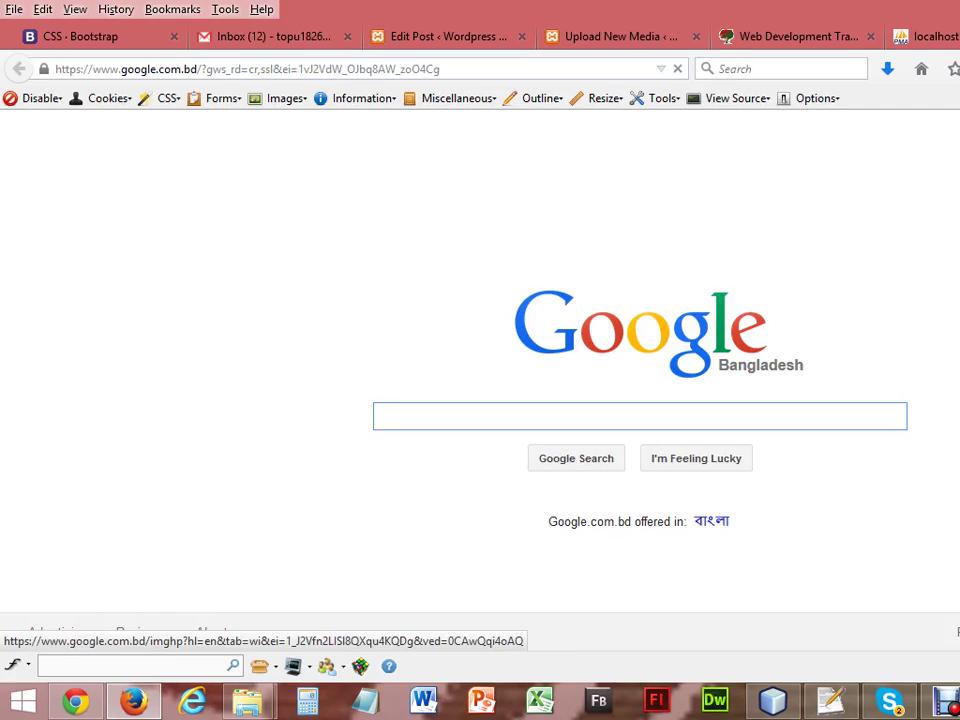
click(955, 130)
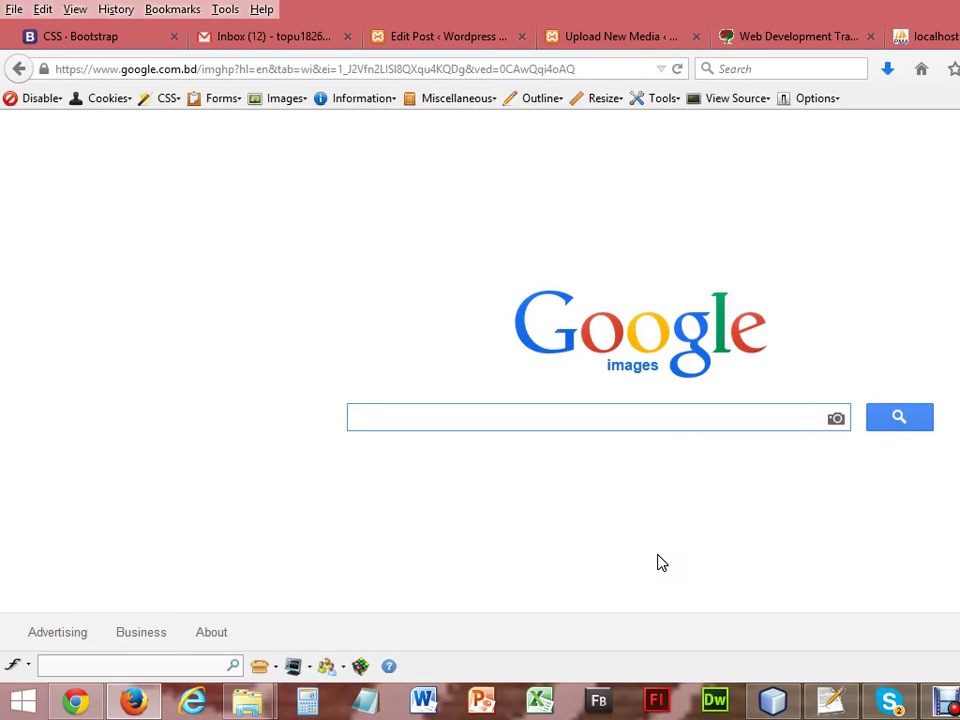
text(web )
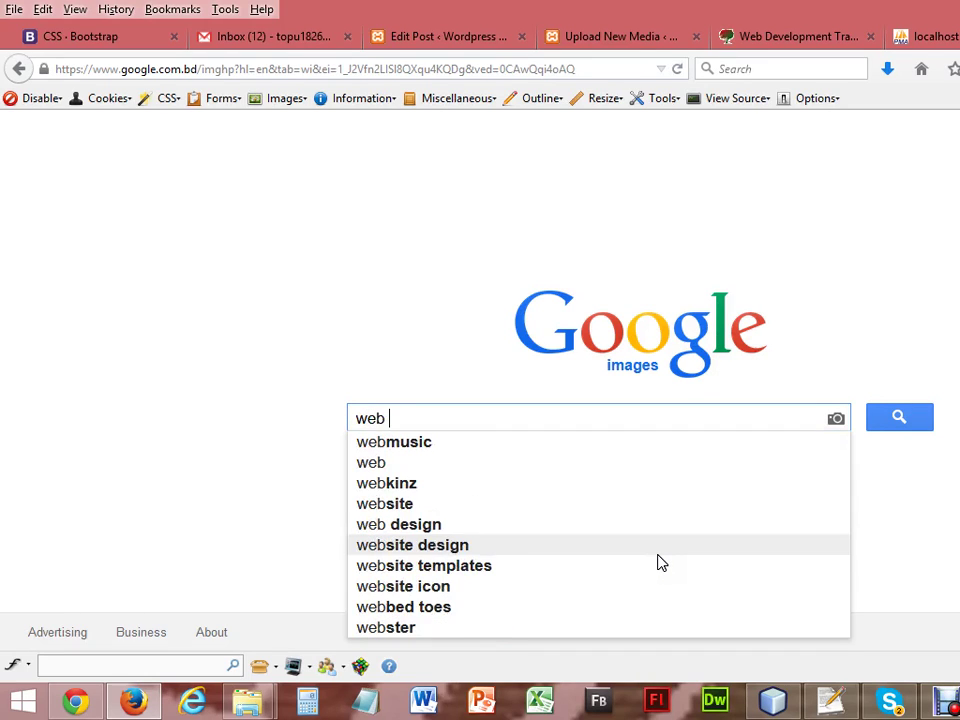
text(develop)
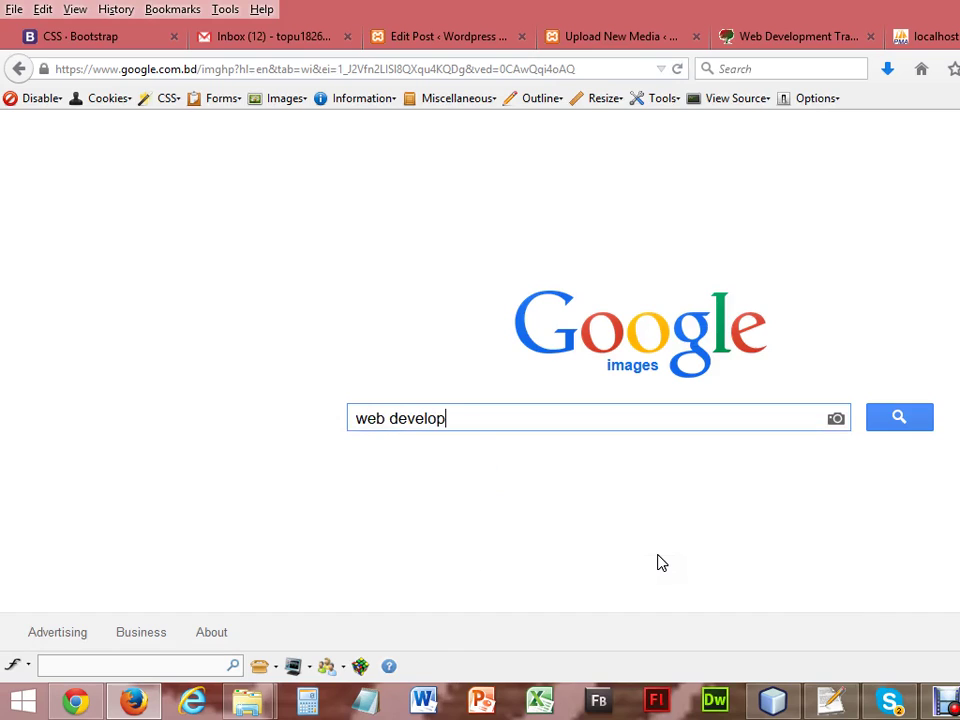
text(ment)
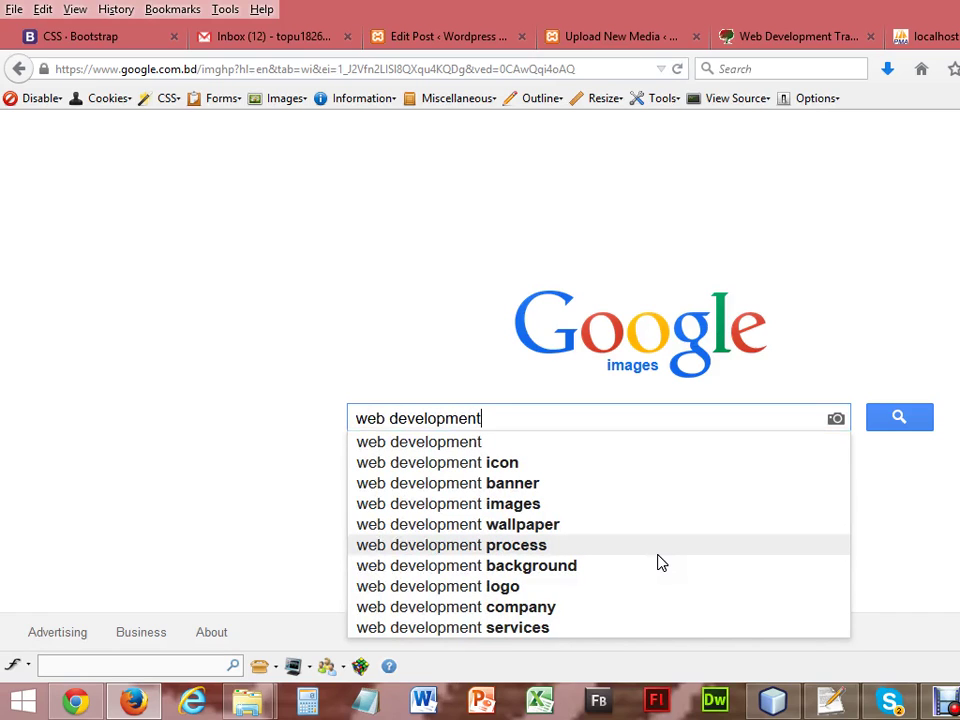
text( images)
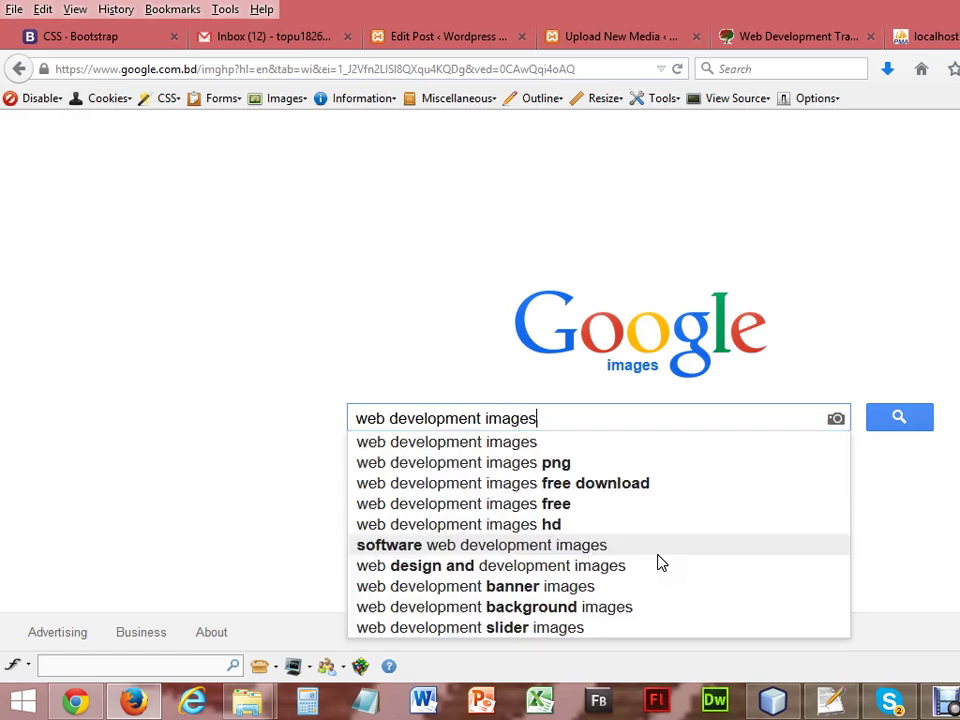
key(Return)
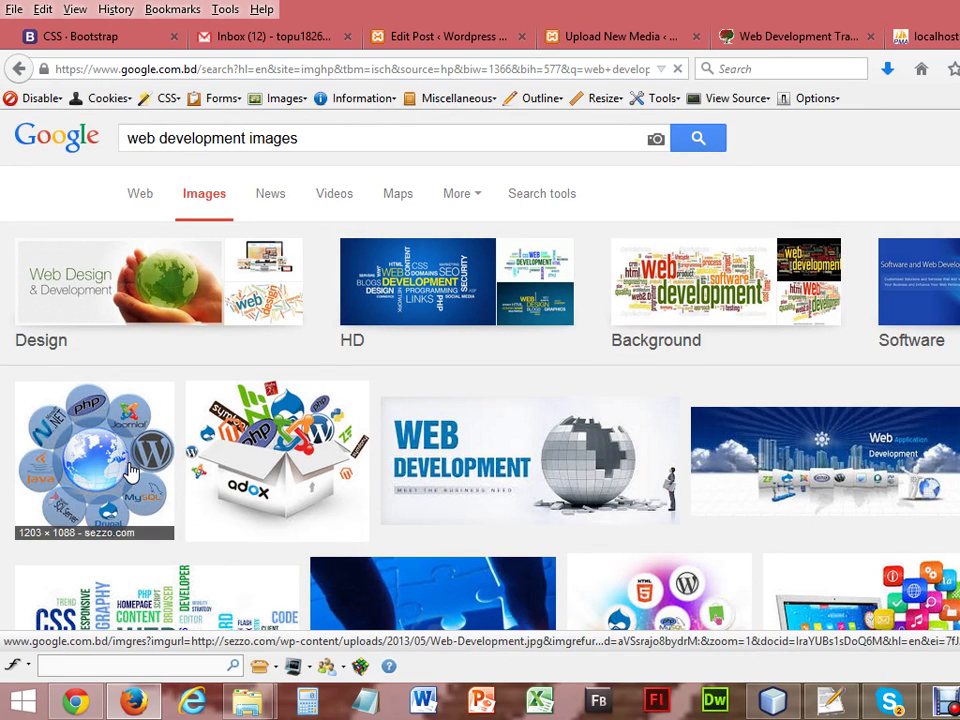
Save the enlarged globe image to Downloads as index1, then return to the post editor.
right_click(95, 440)
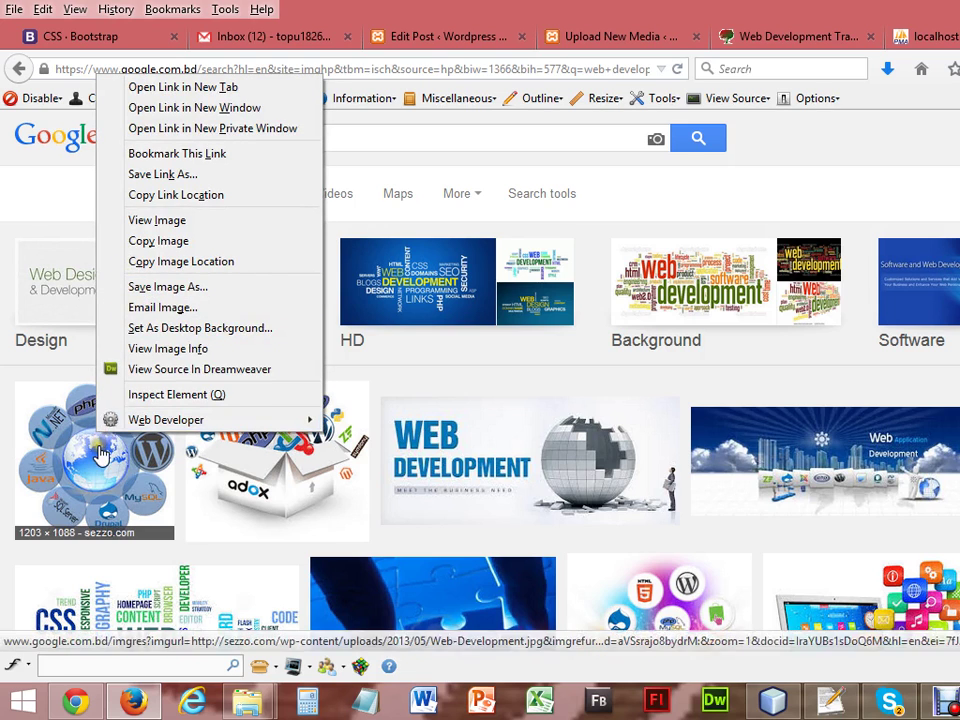
click(100, 452)
right_click(333, 436)
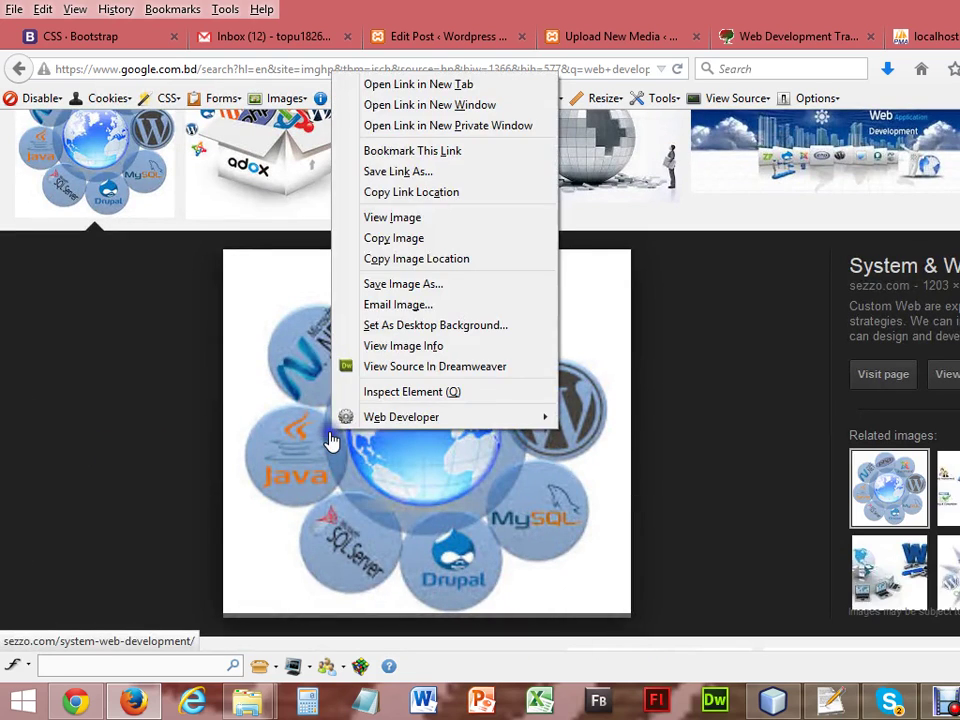
click(399, 284)
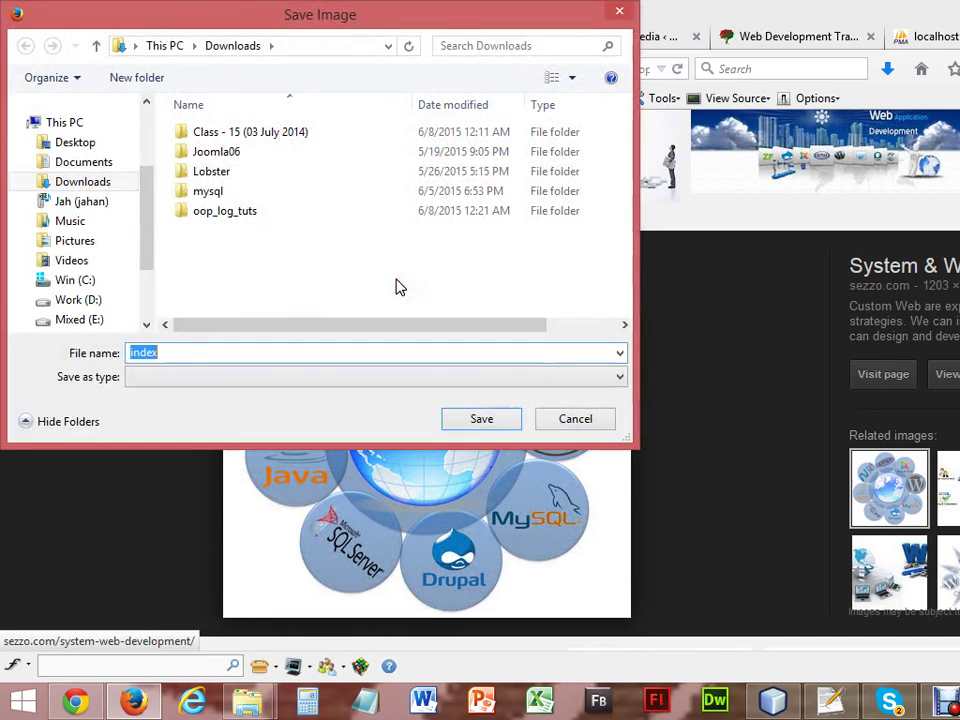
click(253, 356)
text(1)
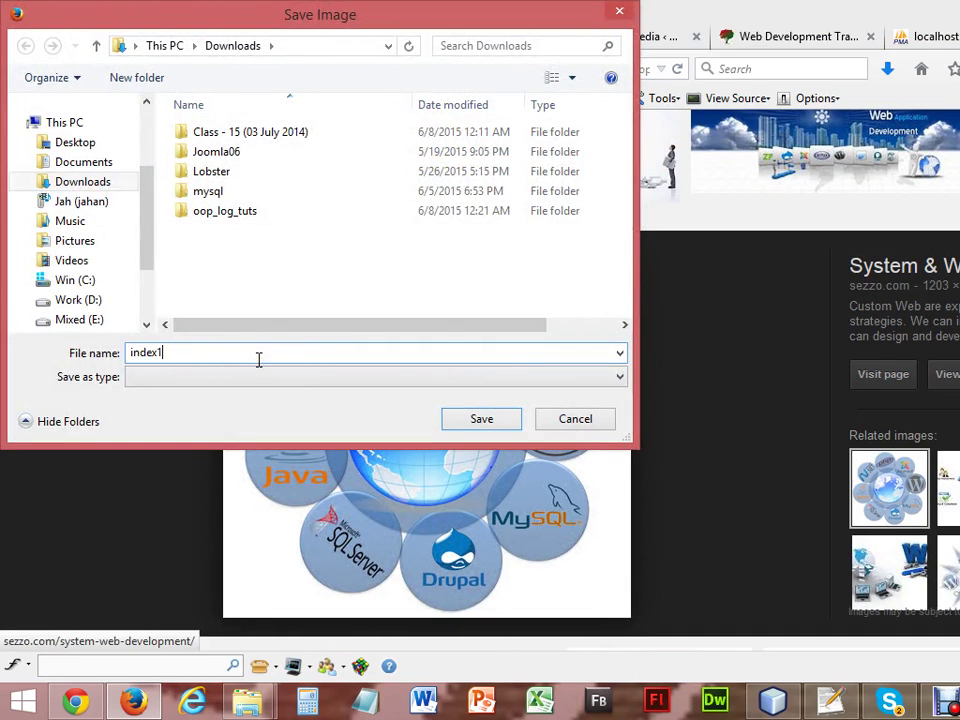
click(497, 420)
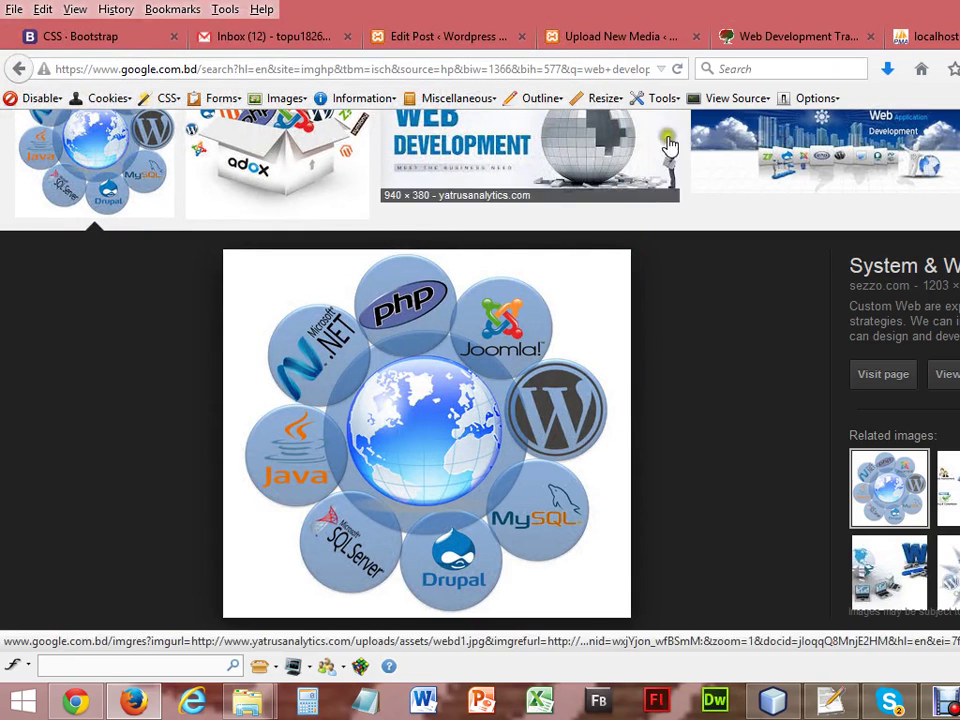
click(449, 37)
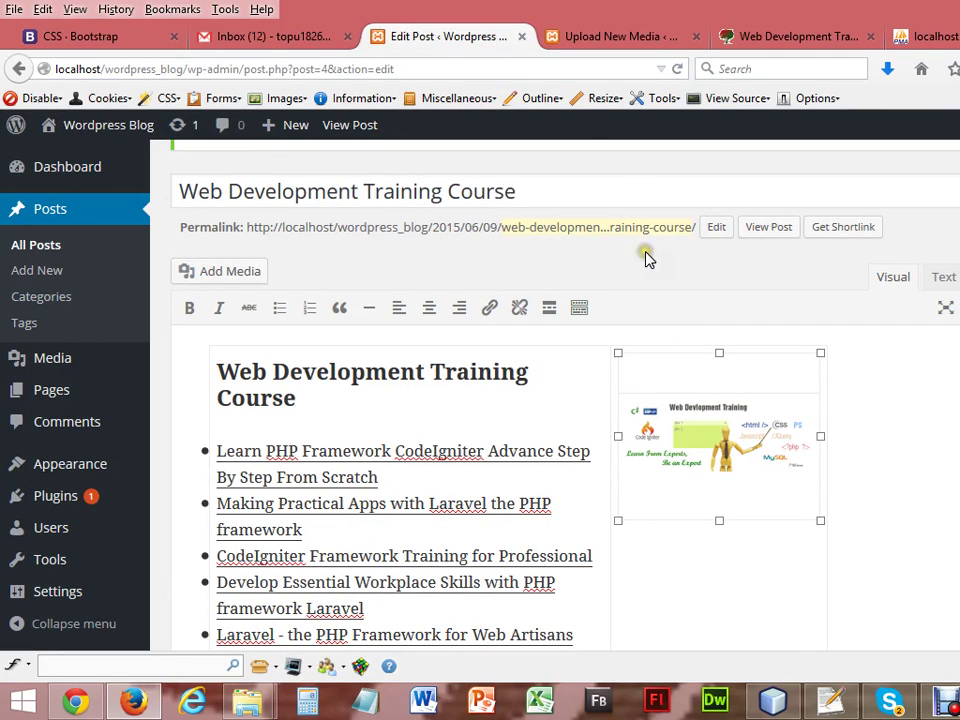
On Upload New Media, browse the file picker for an image, then close it without choosing.
click(576, 38)
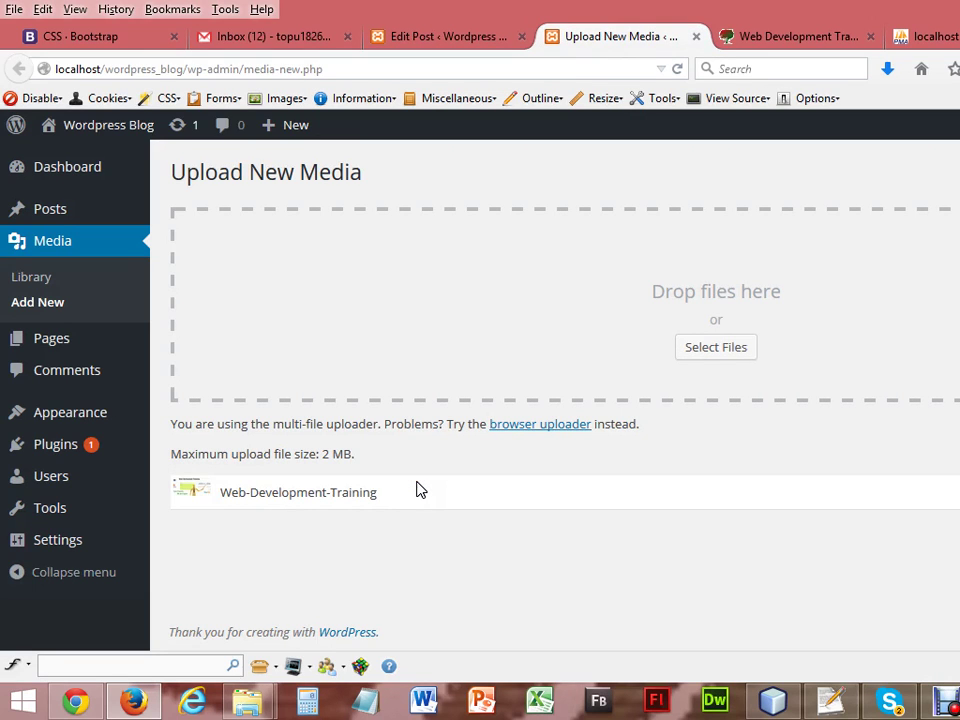
click(724, 355)
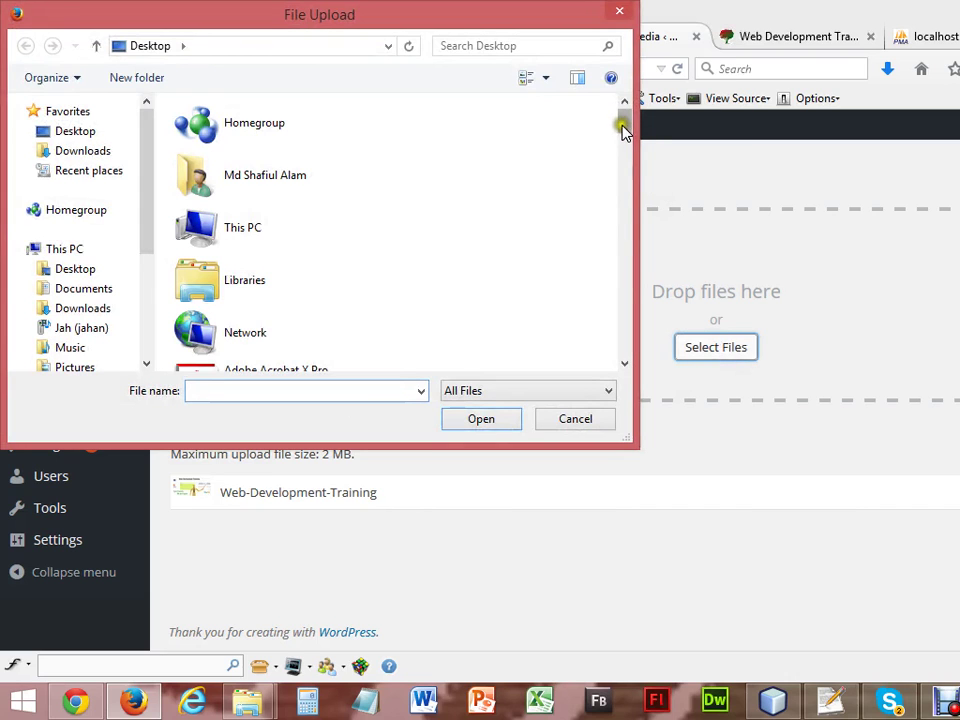
drag(622, 130, 622, 172)
click(321, 216)
key(i)
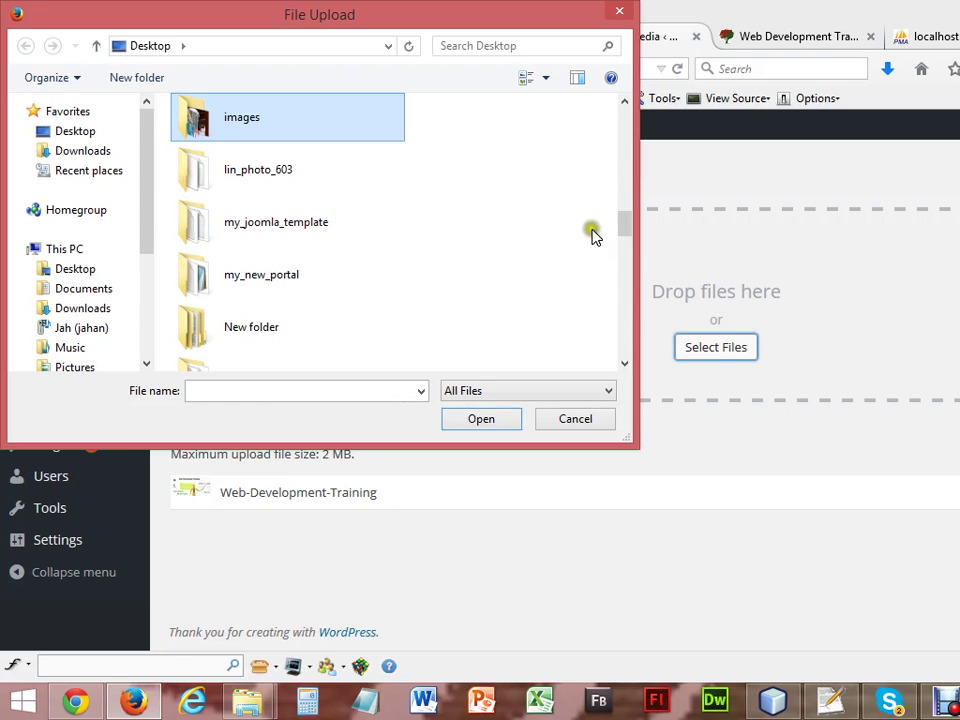
drag(625, 236, 618, 360)
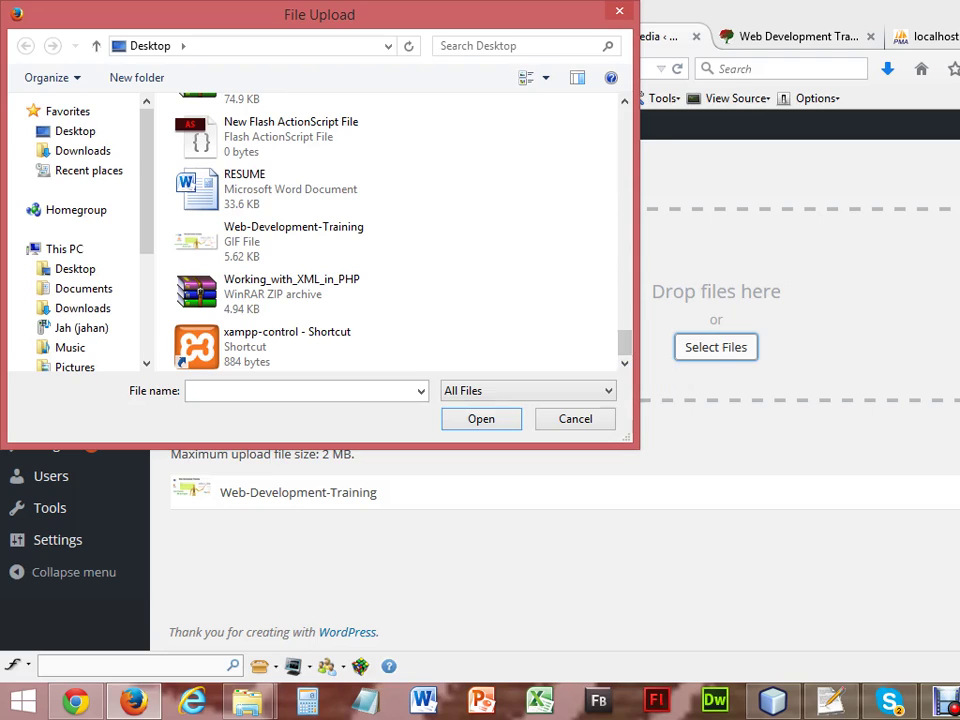
click(588, 427)
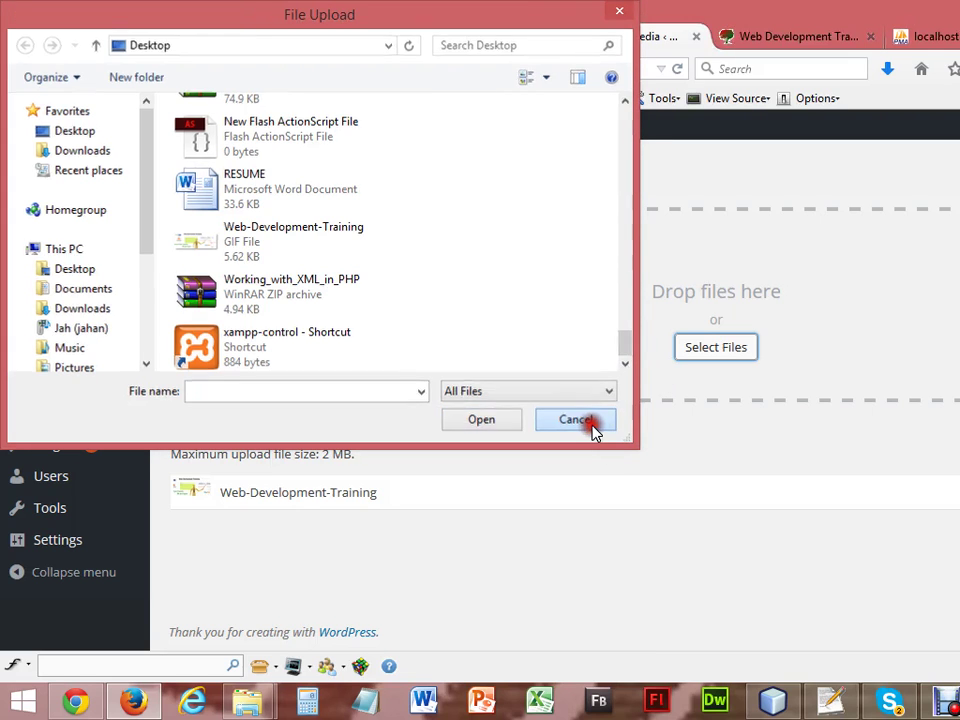
Start saving the globe image from Google Images, cancel, and return to Upload New Media.
key(ctrl+Tab)
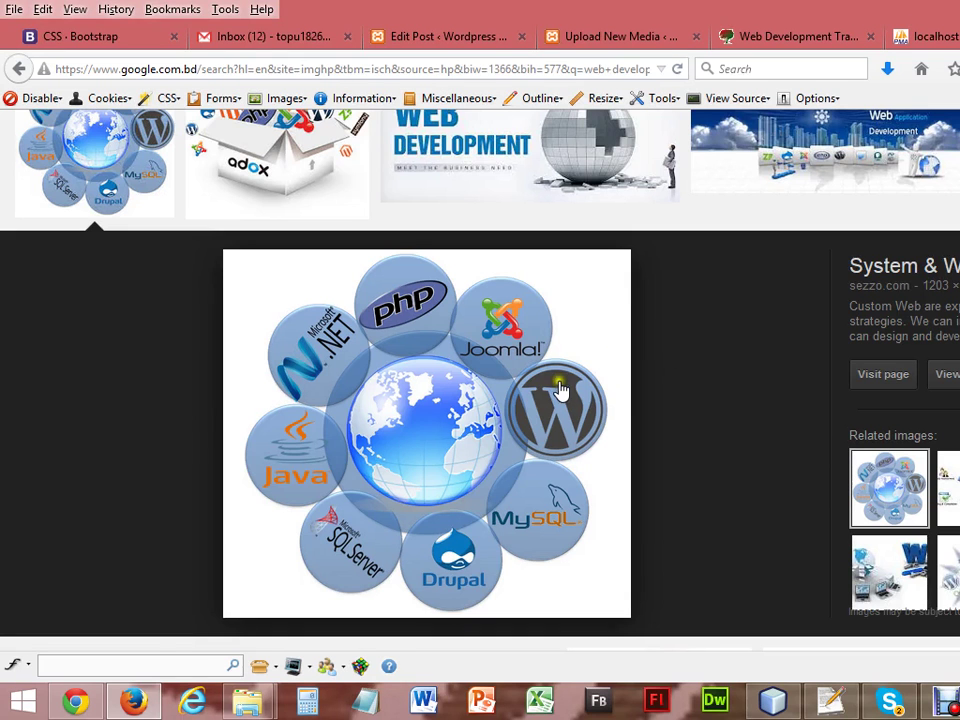
right_click(561, 388)
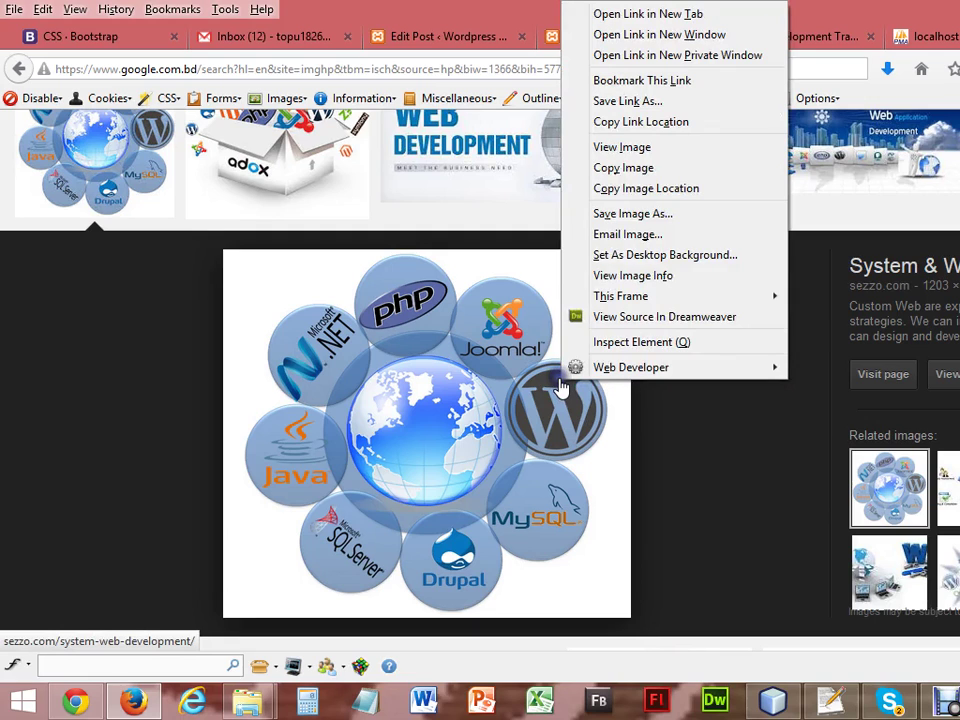
click(622, 214)
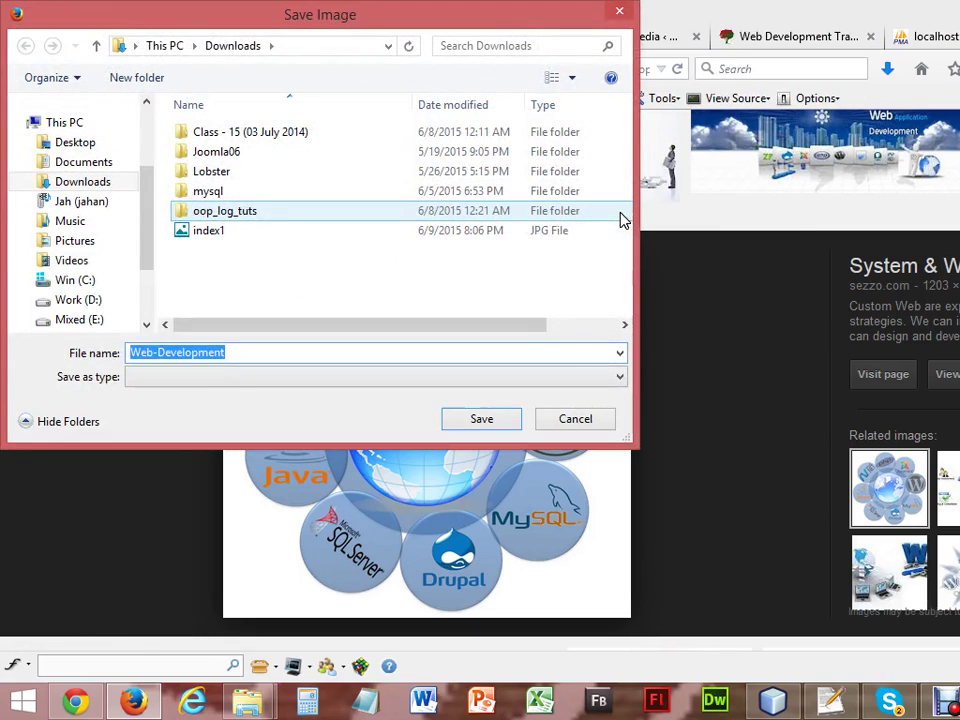
click(573, 420)
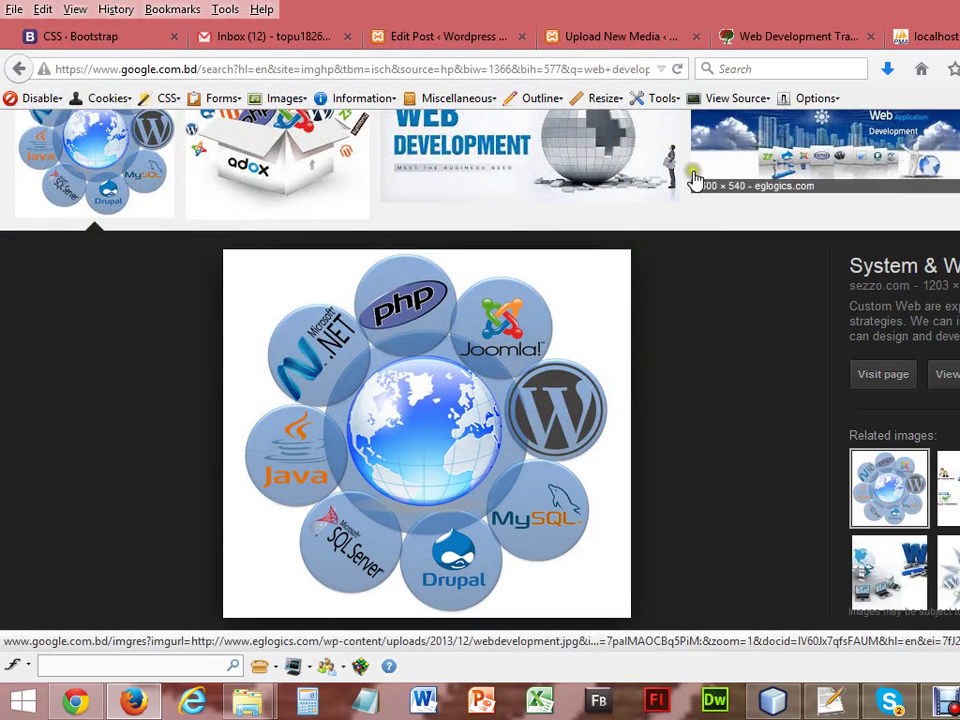
click(606, 33)
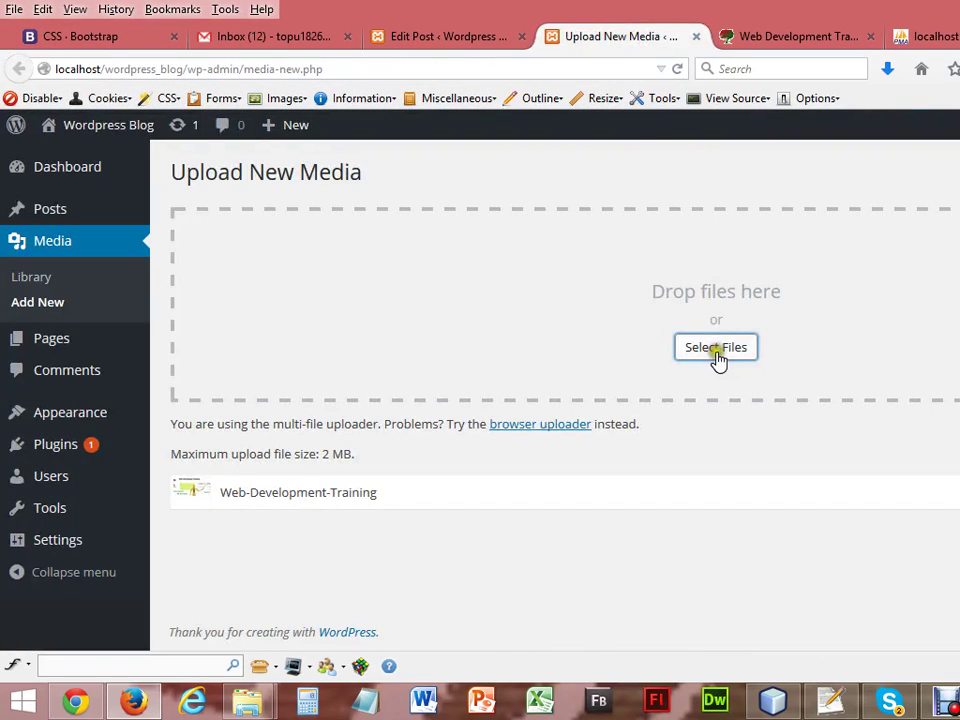
Upload index1 from the Downloads folder, then return to editing the course post.
click(717, 358)
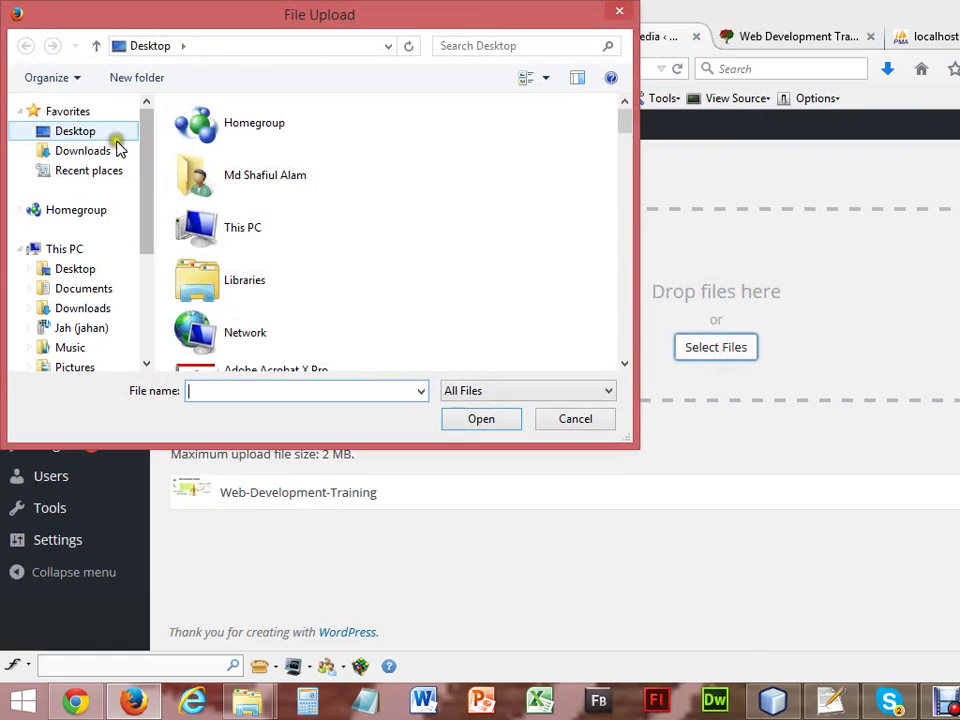
click(96, 155)
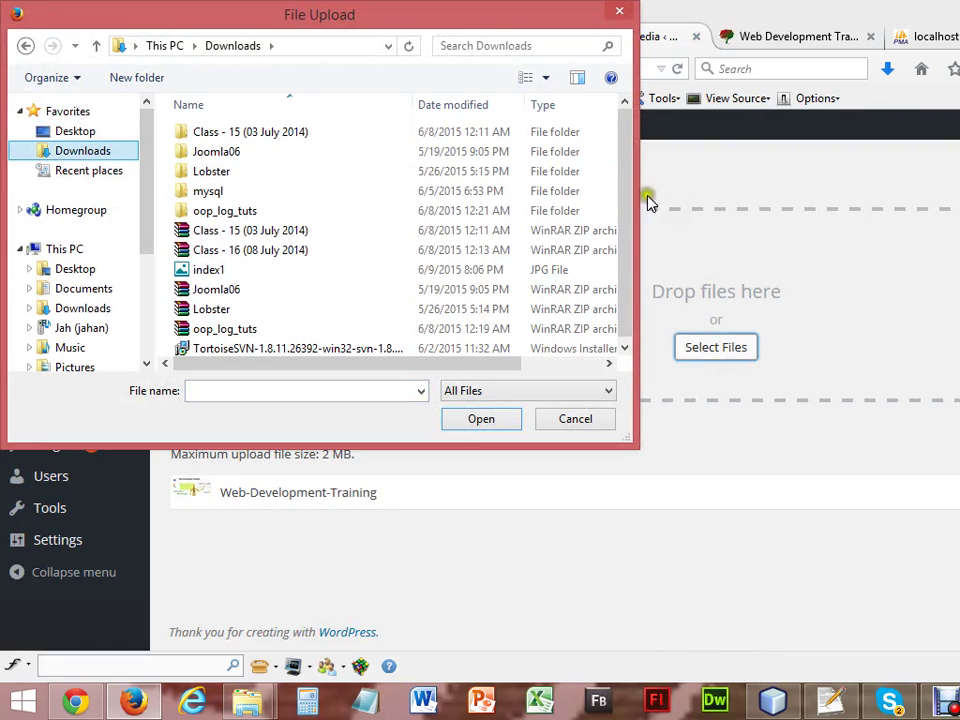
double_click(197, 270)
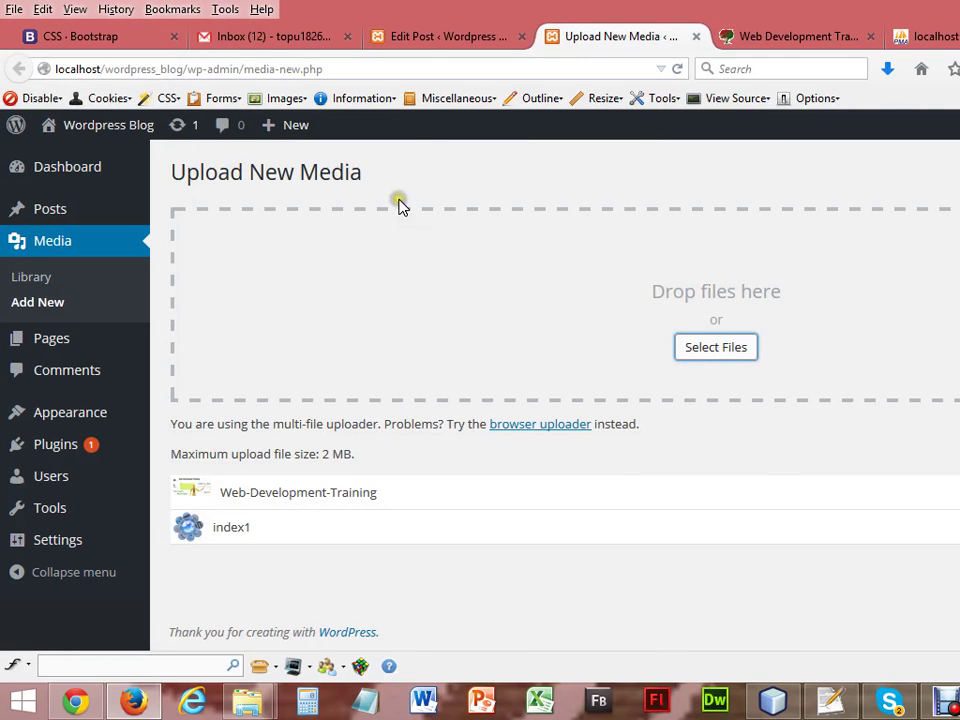
click(425, 40)
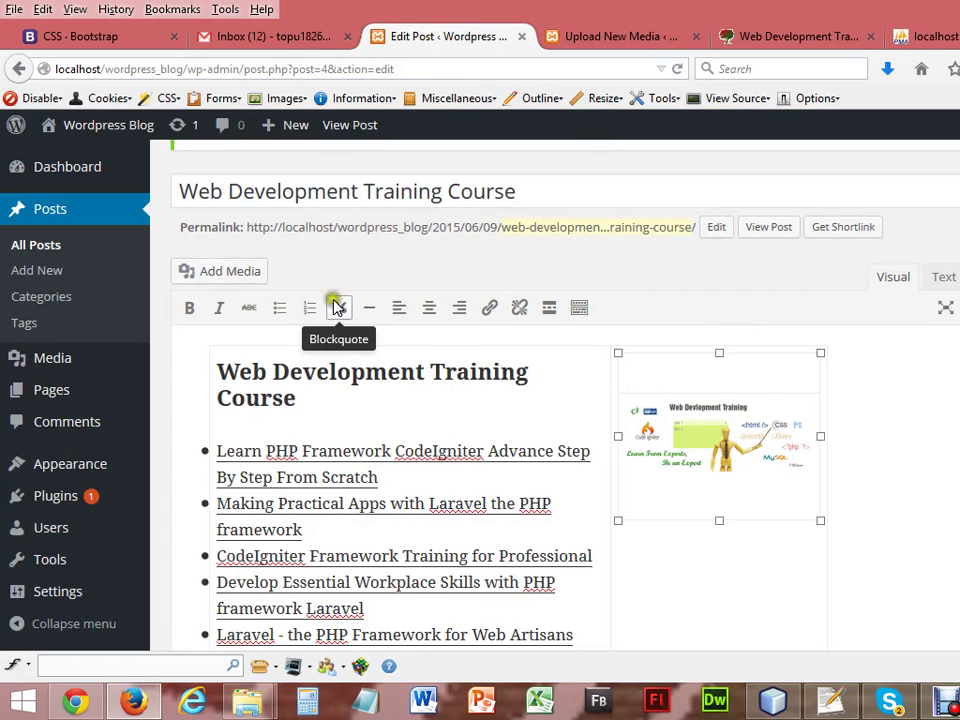
Insert the globe image into the course post, save the update, and switch to the live blog.
click(255, 280)
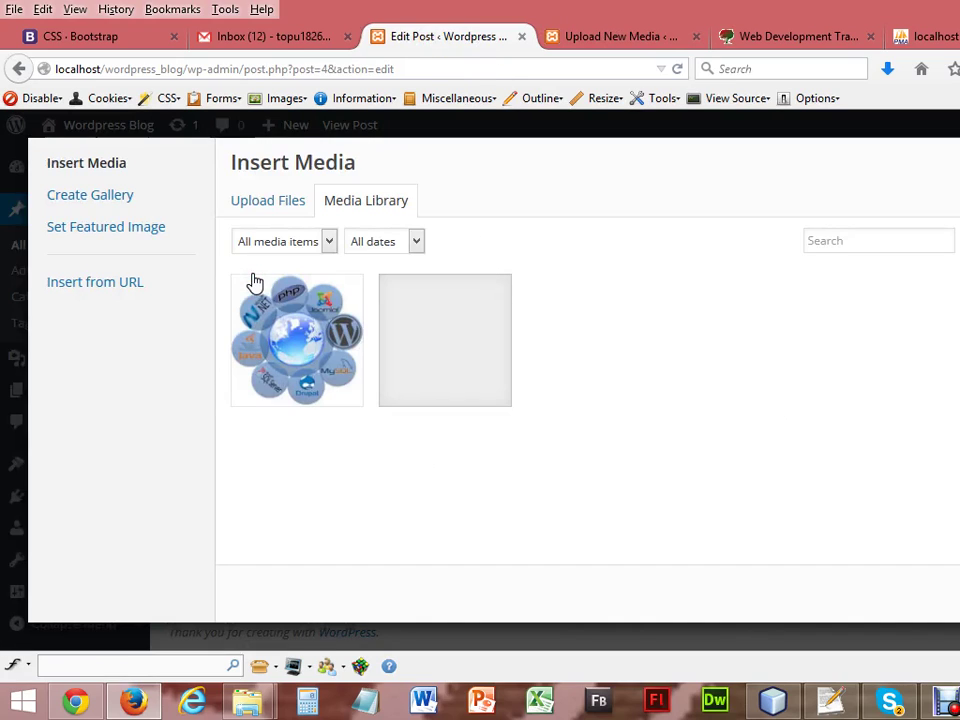
click(302, 332)
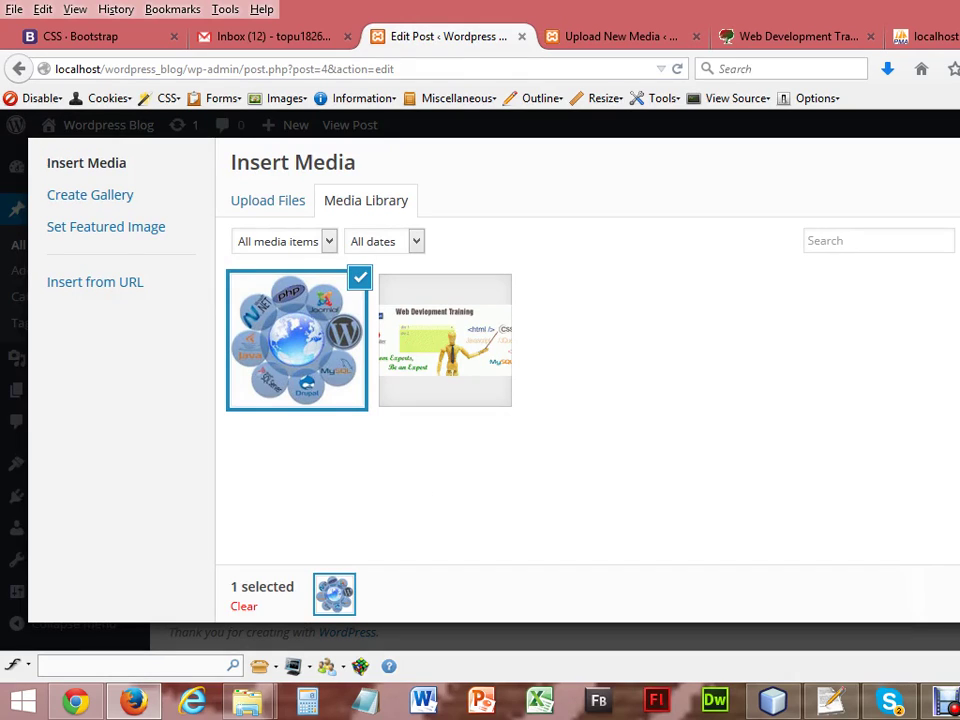
click(958, 594)
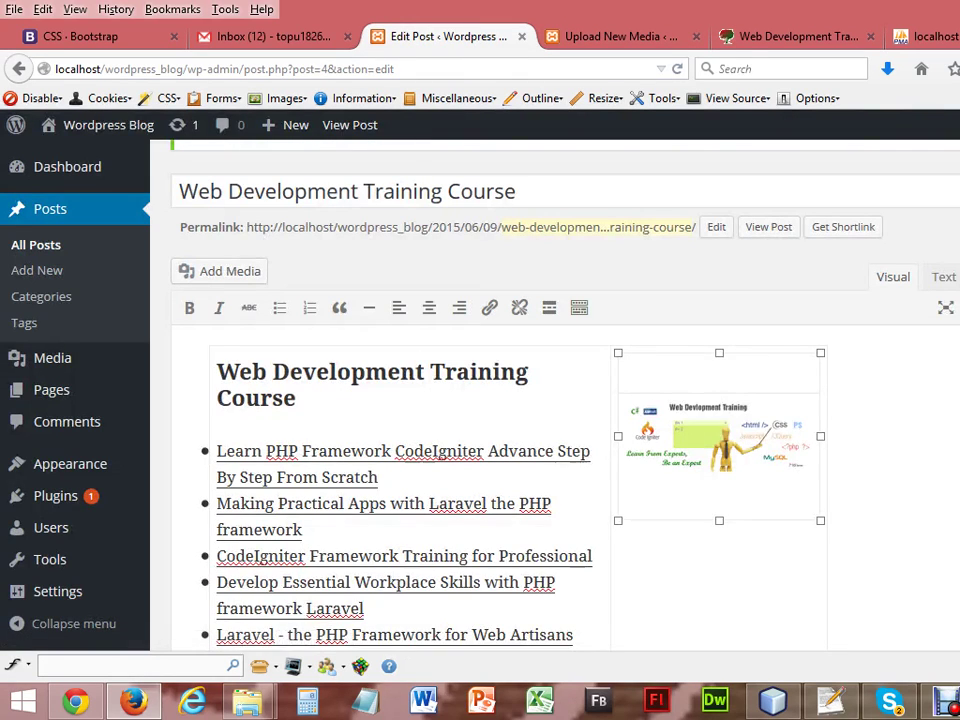
scroll(480, 450, down, 5)
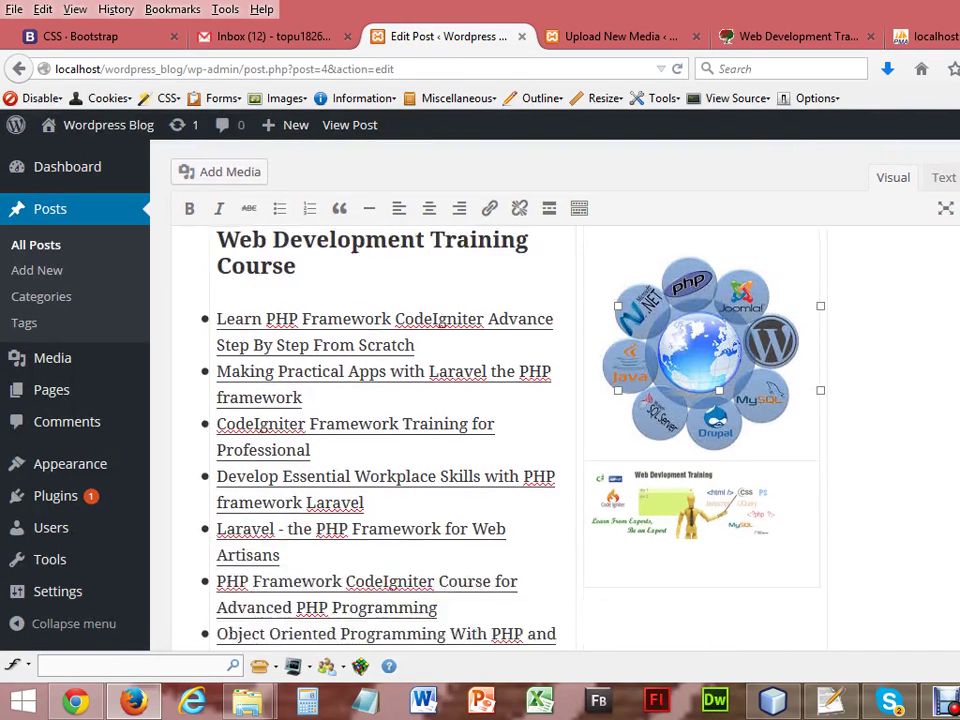
scroll(385, 430, up, 3)
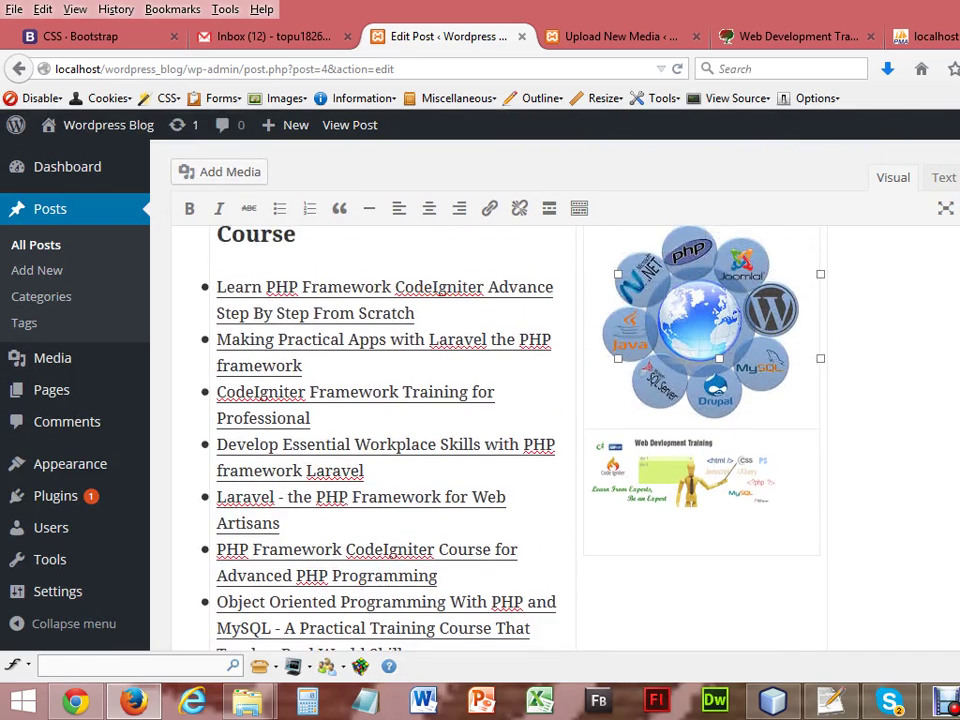
key(F5)
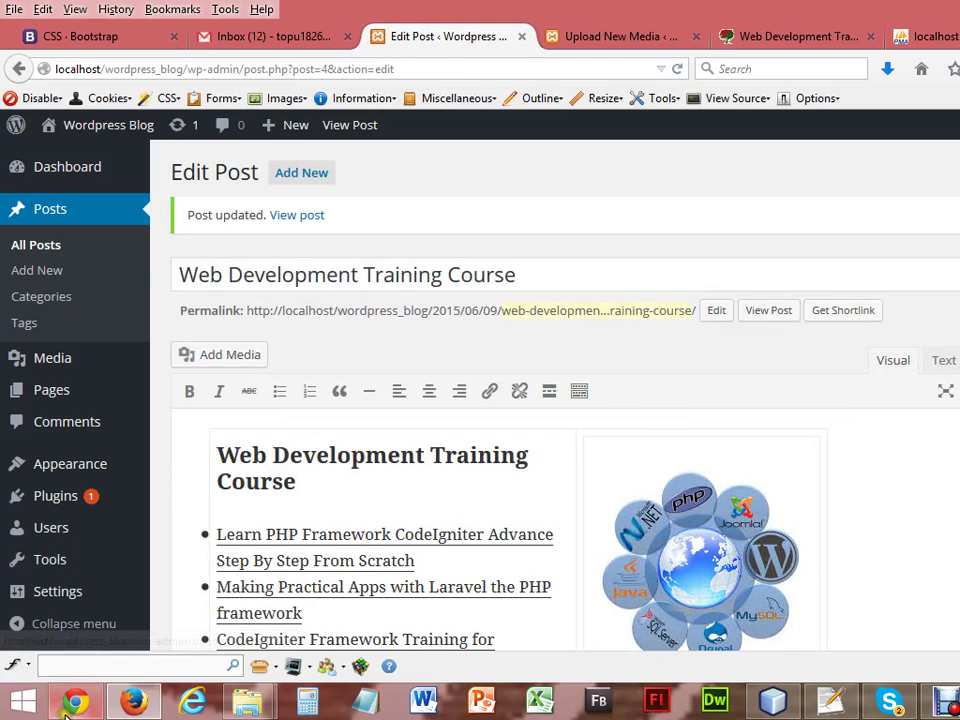
key(alt+Tab)
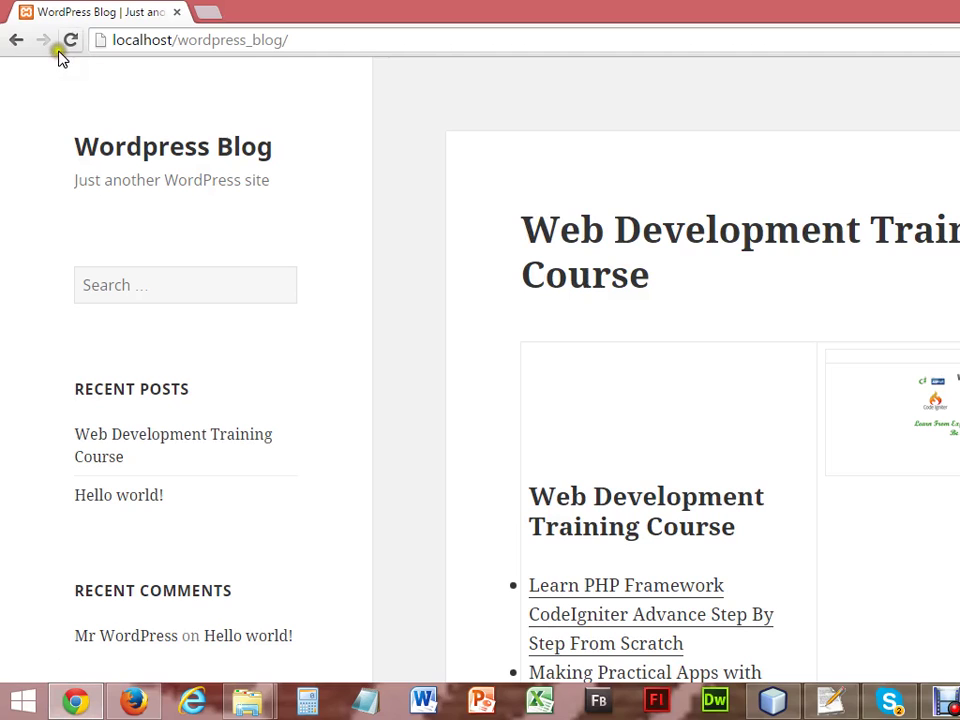
Reload the blog front page and scroll through to check the globe image beside the course list.
click(66, 42)
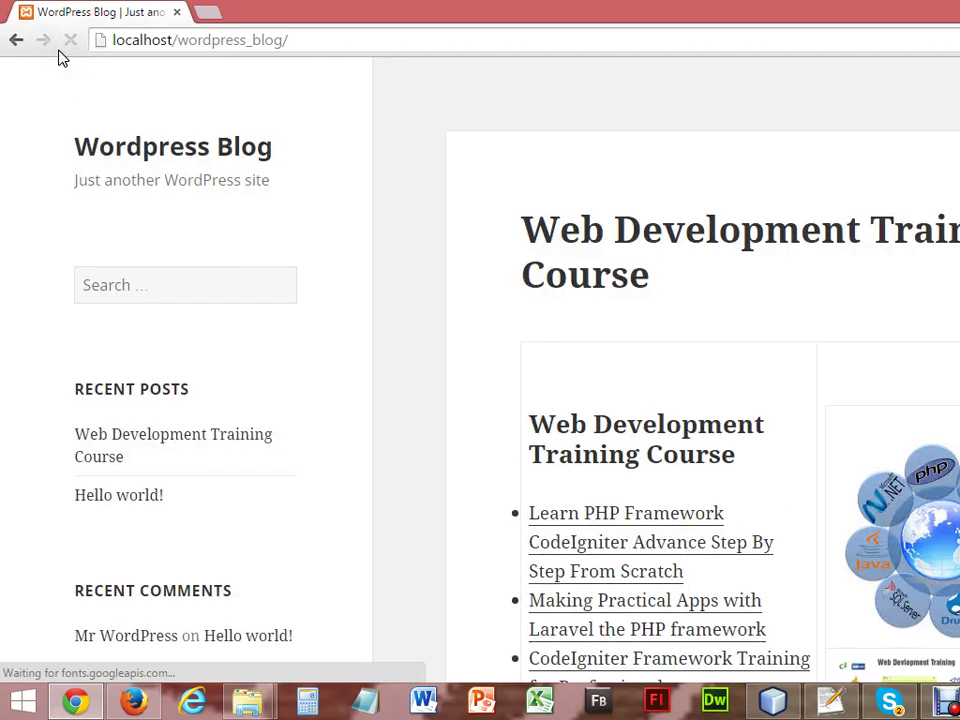
scroll(902, 99, down, 3)
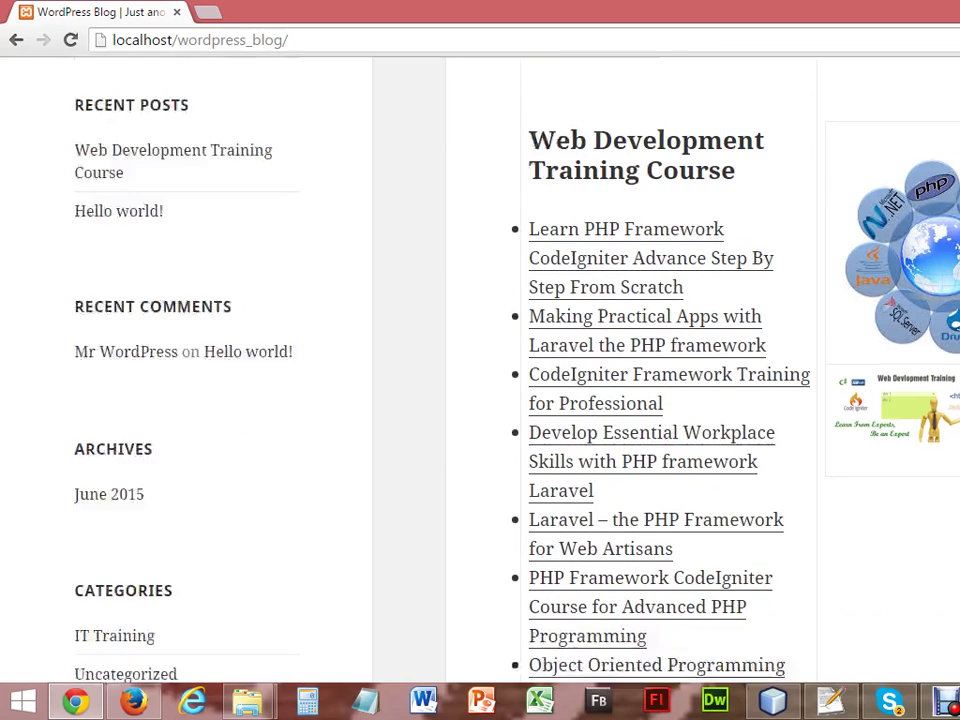
scroll(480, 370, down, 1)
scroll(480, 370, down, 4)
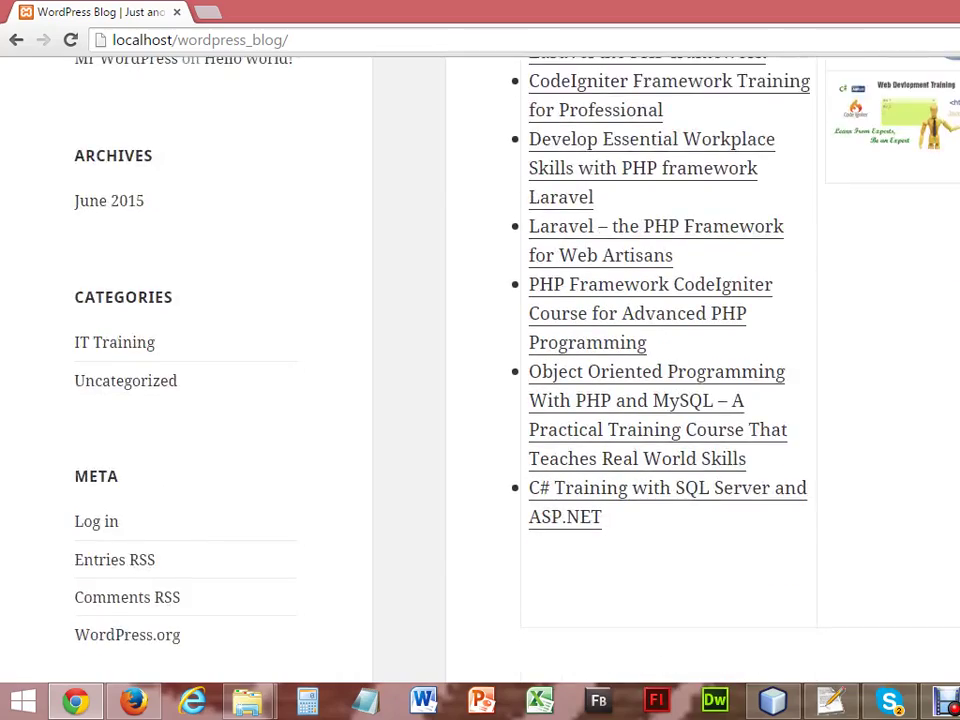
scroll(480, 370, up, 2)
scroll(480, 370, up, 6)
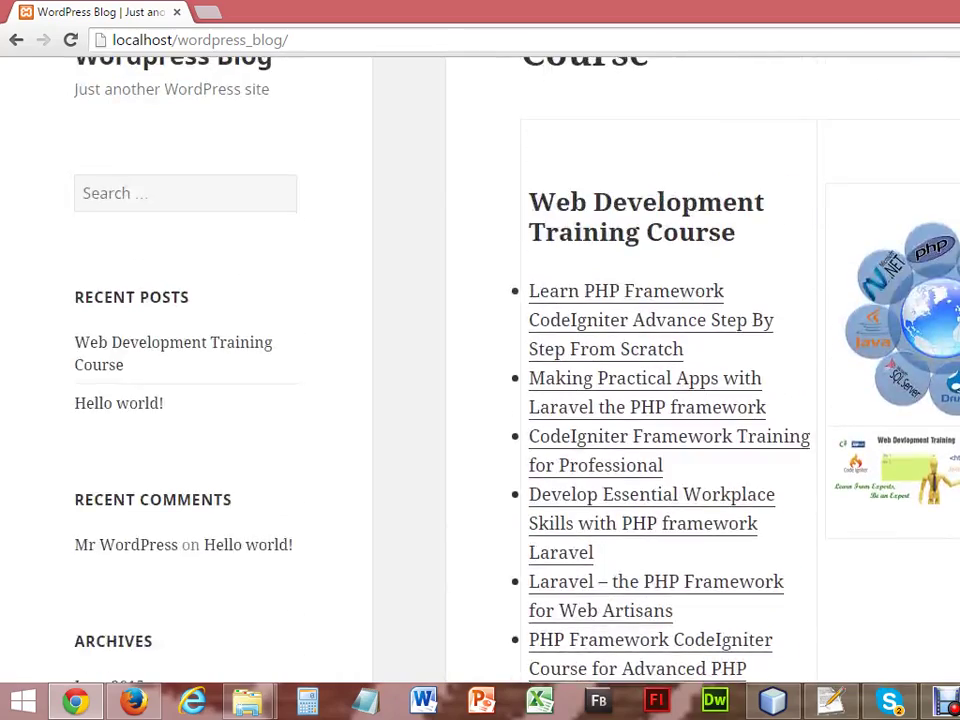
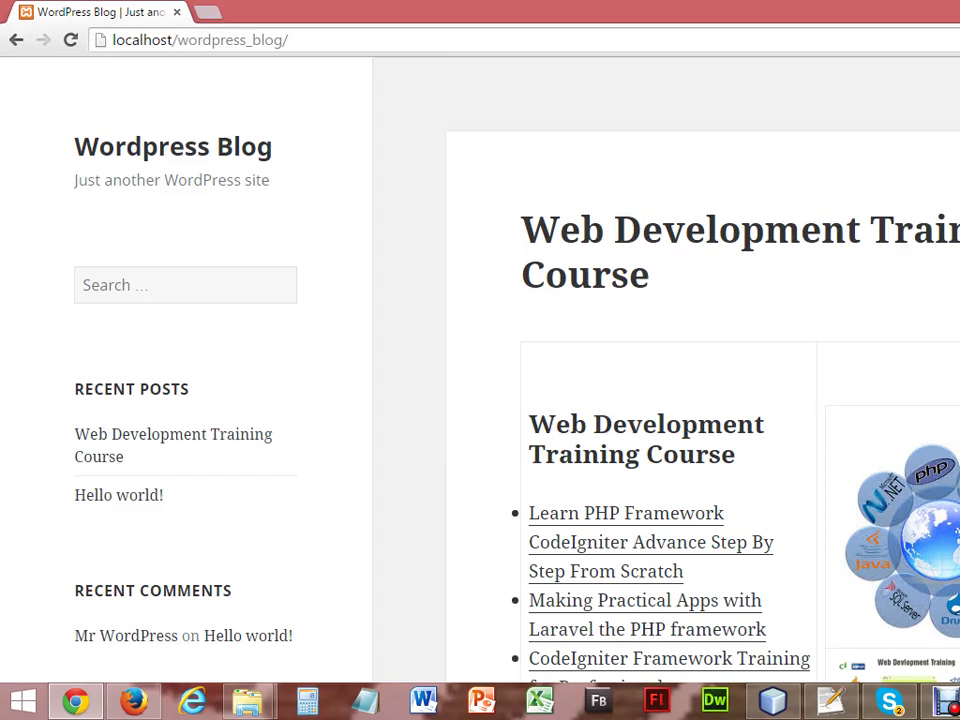
Leave the blog front page and bring back the Firefox Edit Post screen for the course post.
scroll(480, 370, down, 6)
scroll(480, 370, up, 1)
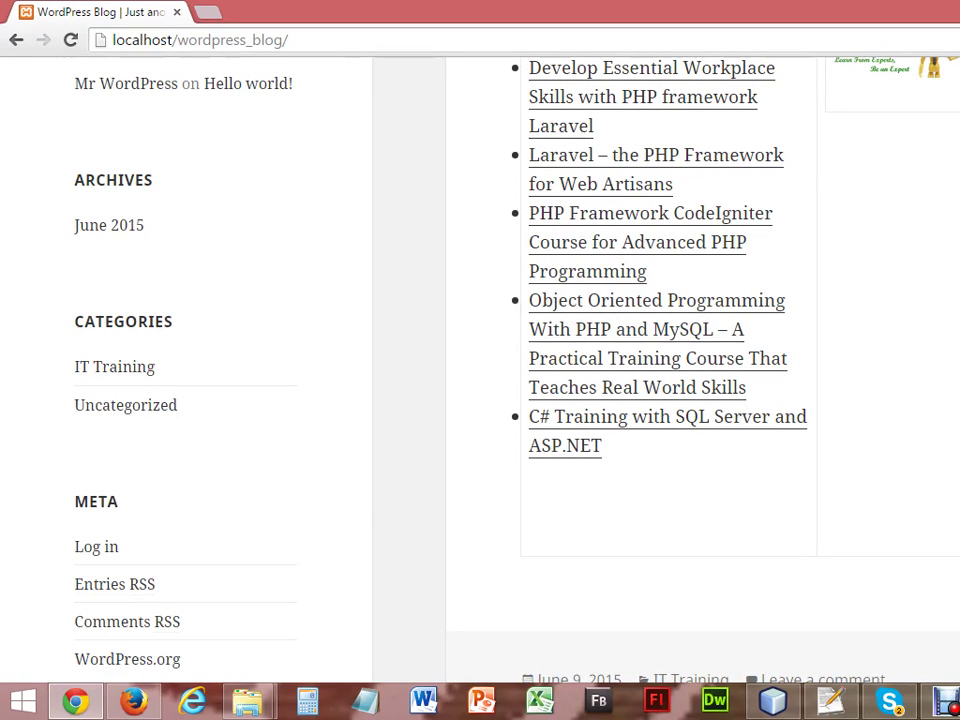
click(130, 703)
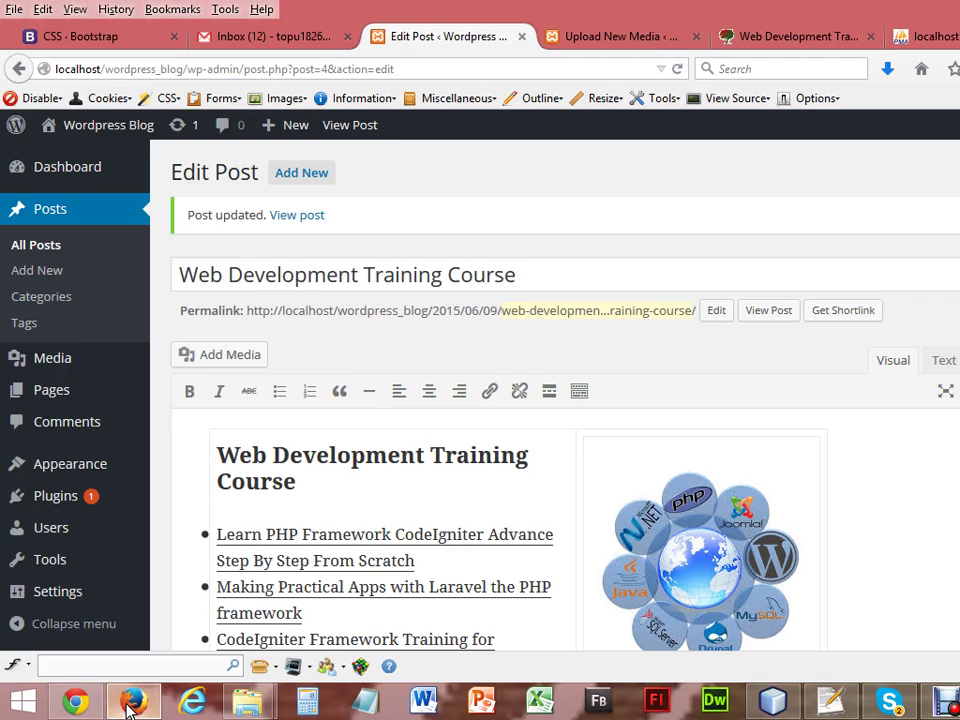
On Upload New Media, open the file picker and browse Work (D:) into the responsive_web_design_batch01 project.
click(591, 39)
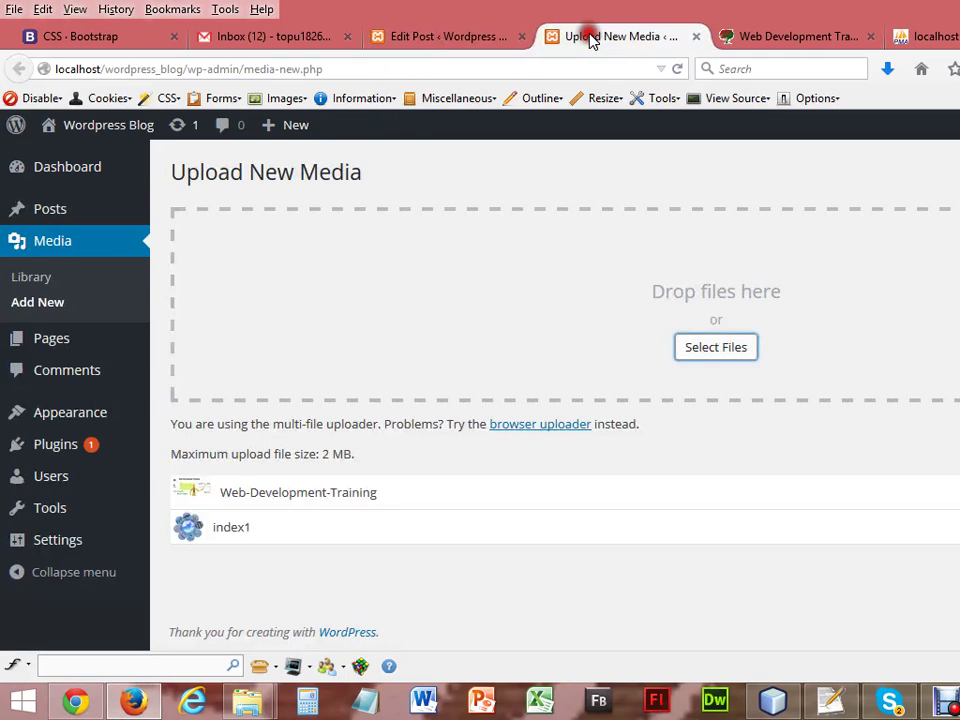
click(707, 352)
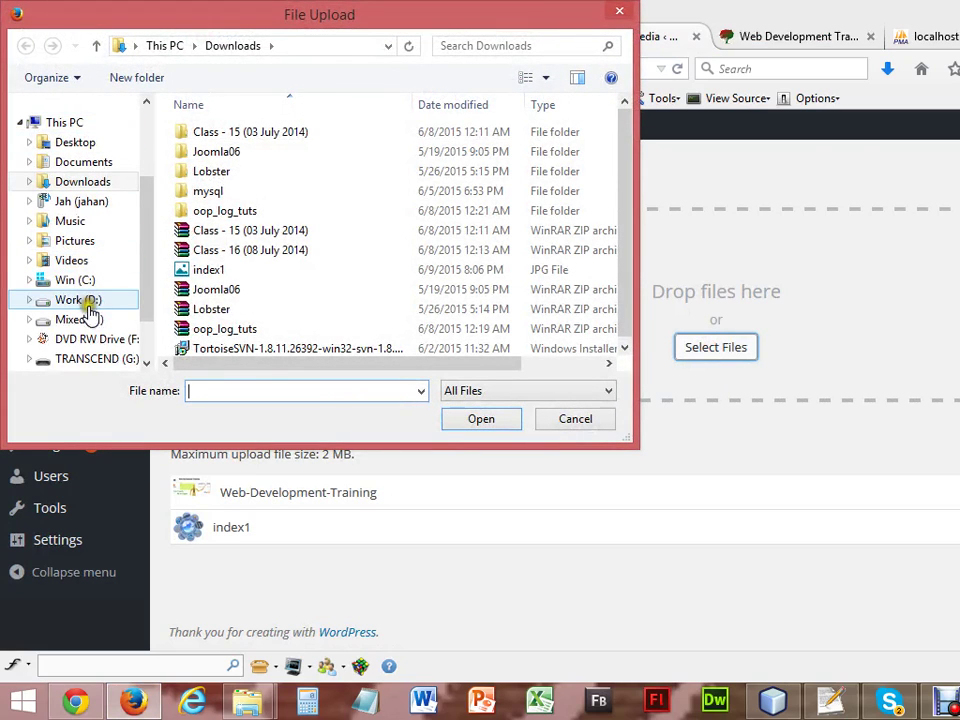
click(88, 305)
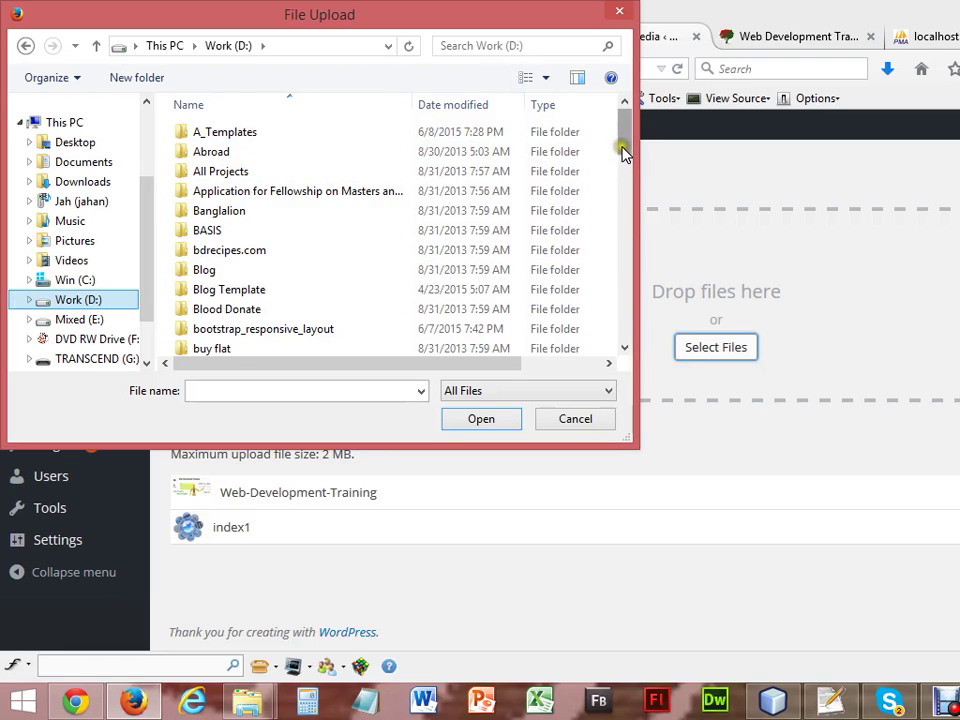
drag(623, 150, 621, 276)
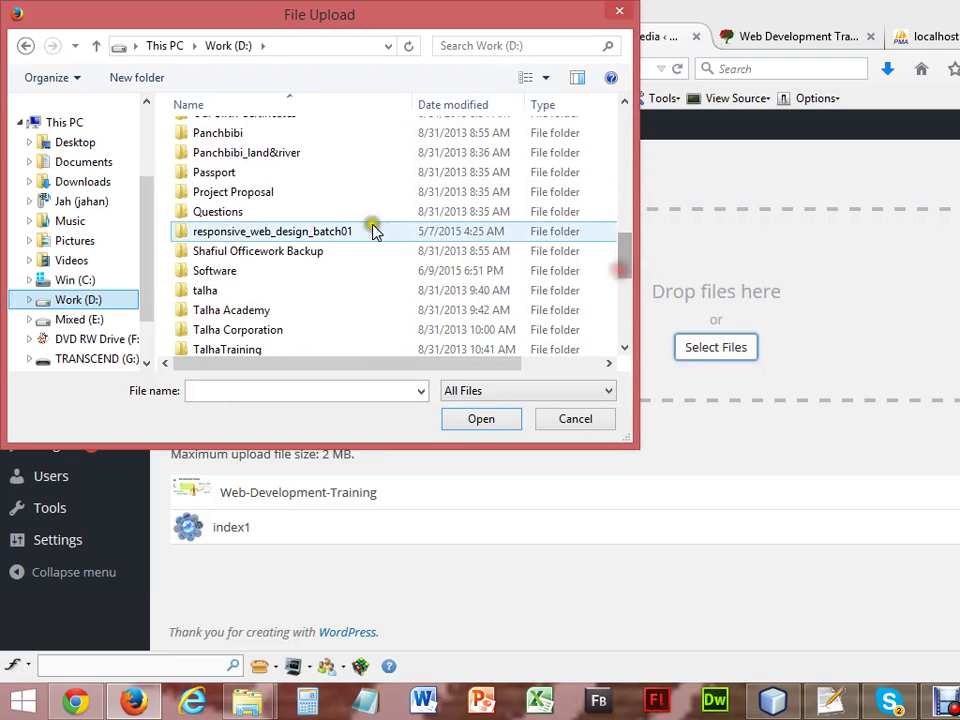
double_click(336, 231)
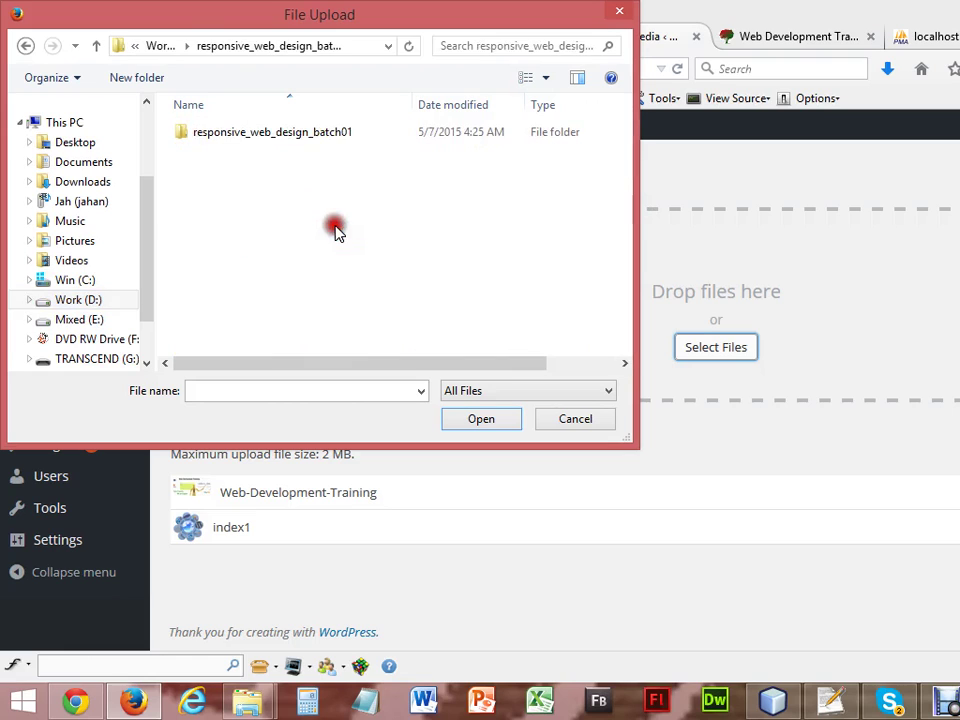
double_click(321, 134)
Go through public_html to Day07 > video and upload the gizmo video.
double_click(283, 155)
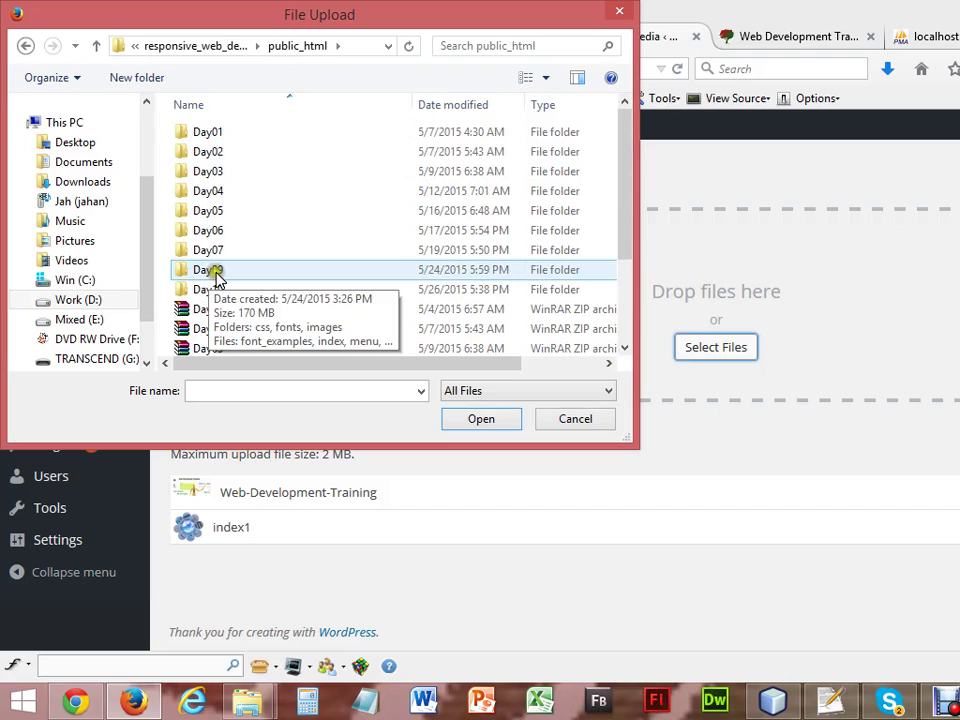
double_click(213, 272)
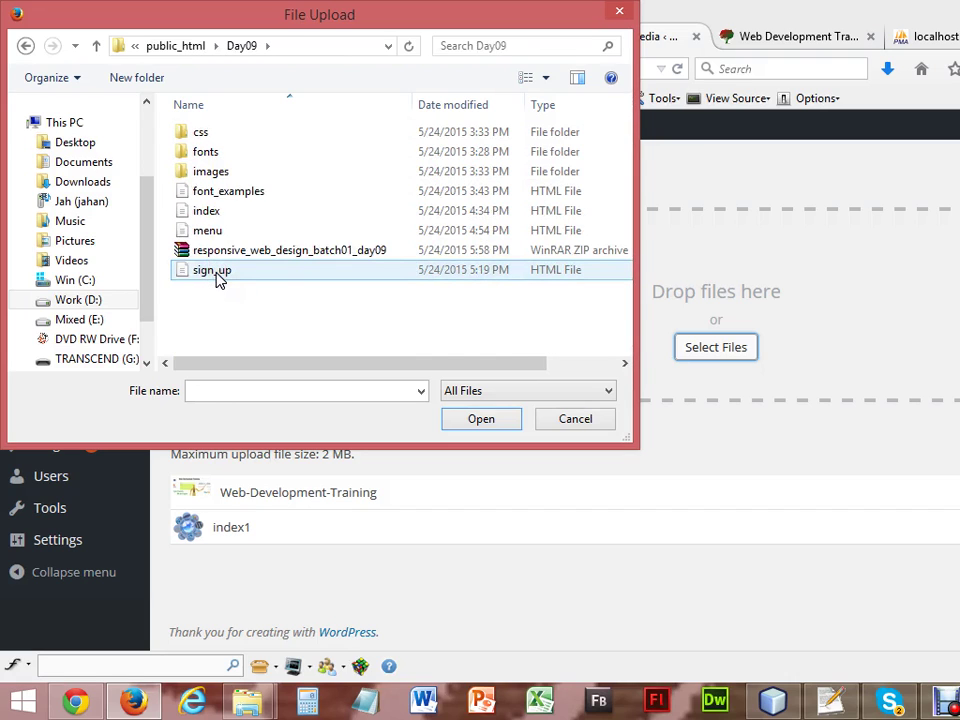
key(BackSpace)
click(216, 251)
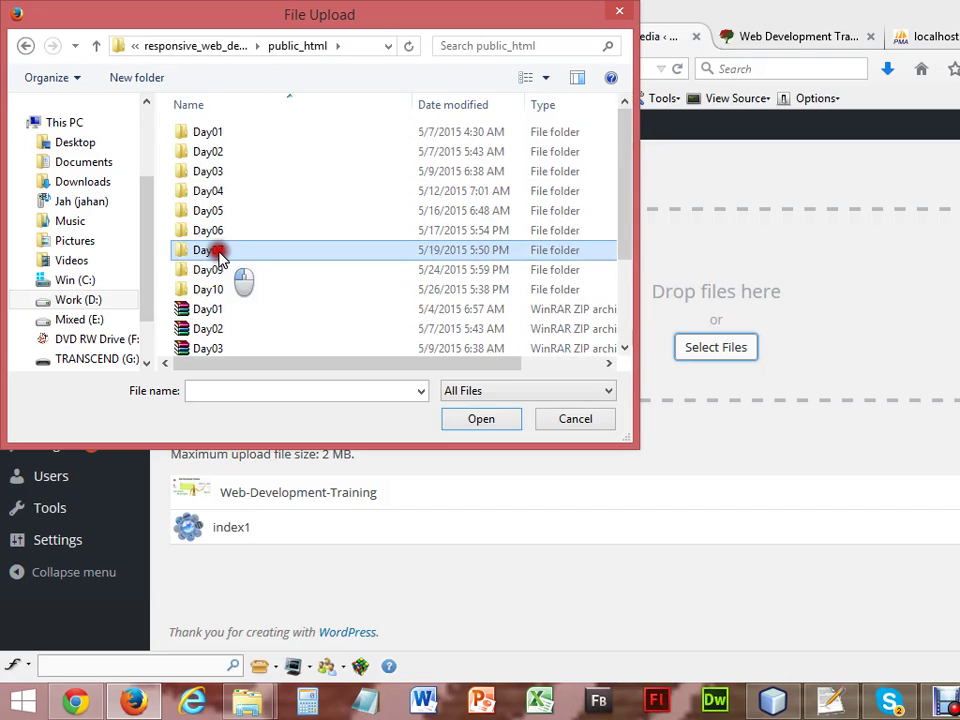
double_click(217, 251)
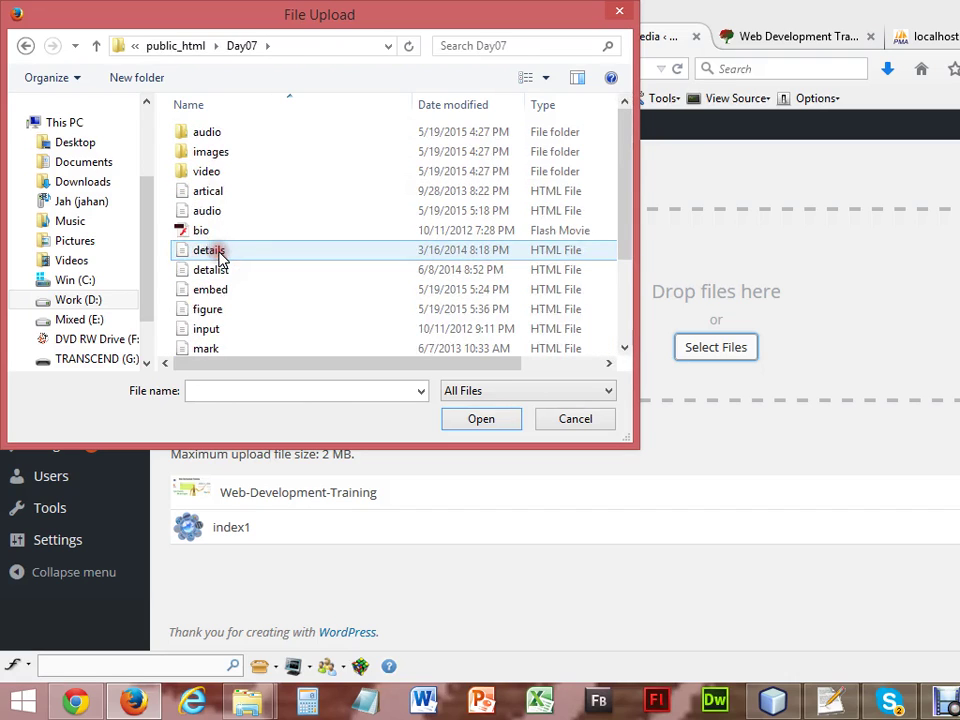
double_click(214, 176)
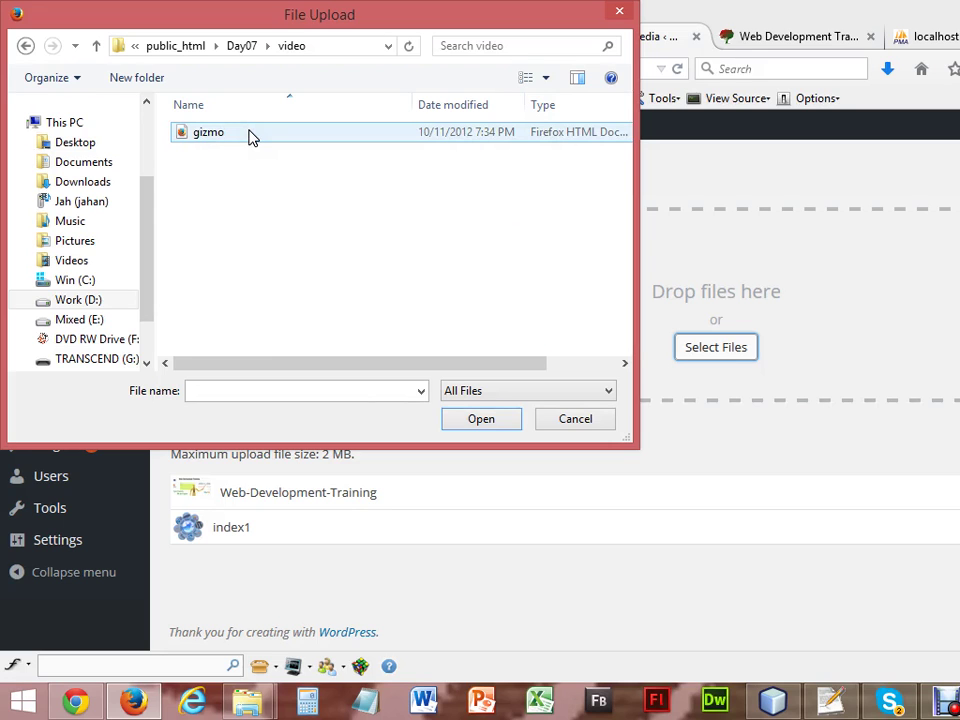
double_click(250, 135)
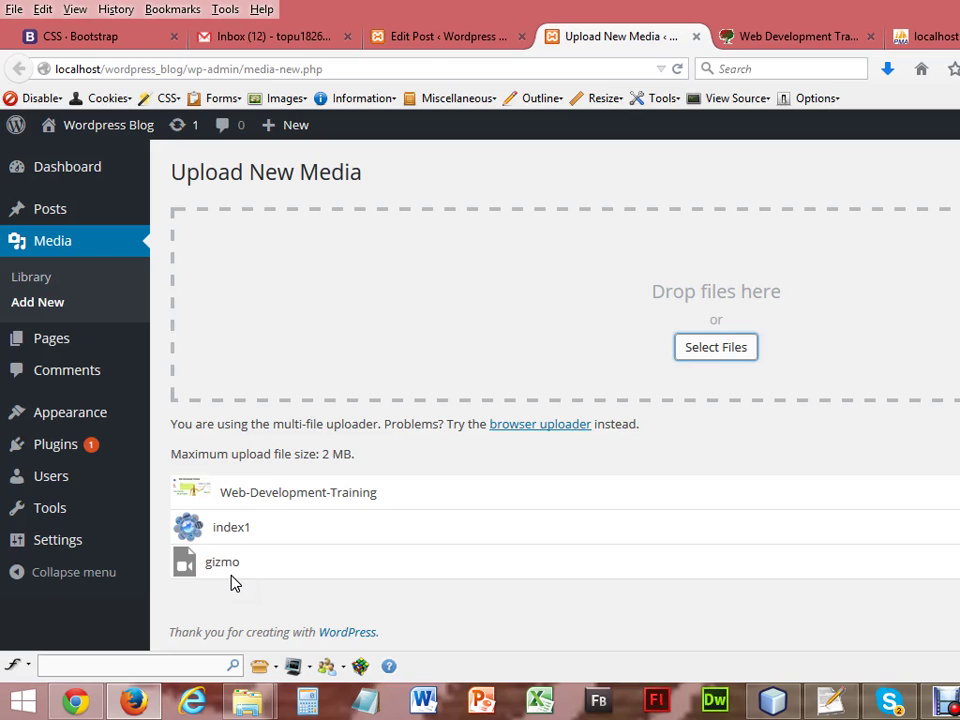
Put the insertion point below the course list in the Web Development Training Course post.
click(433, 38)
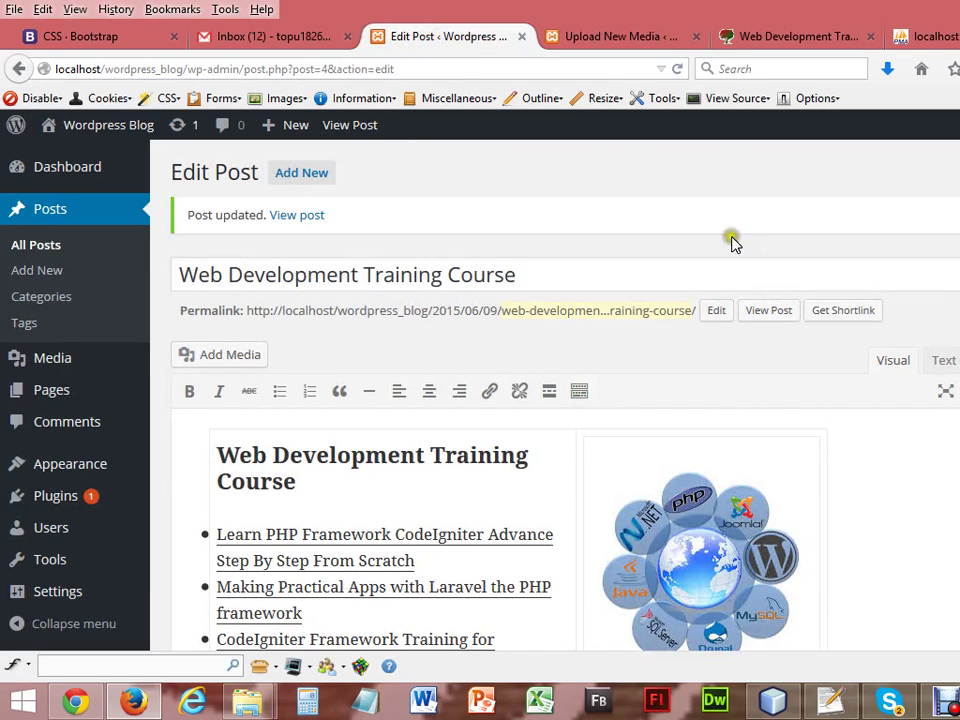
scroll(732, 243, down, 5)
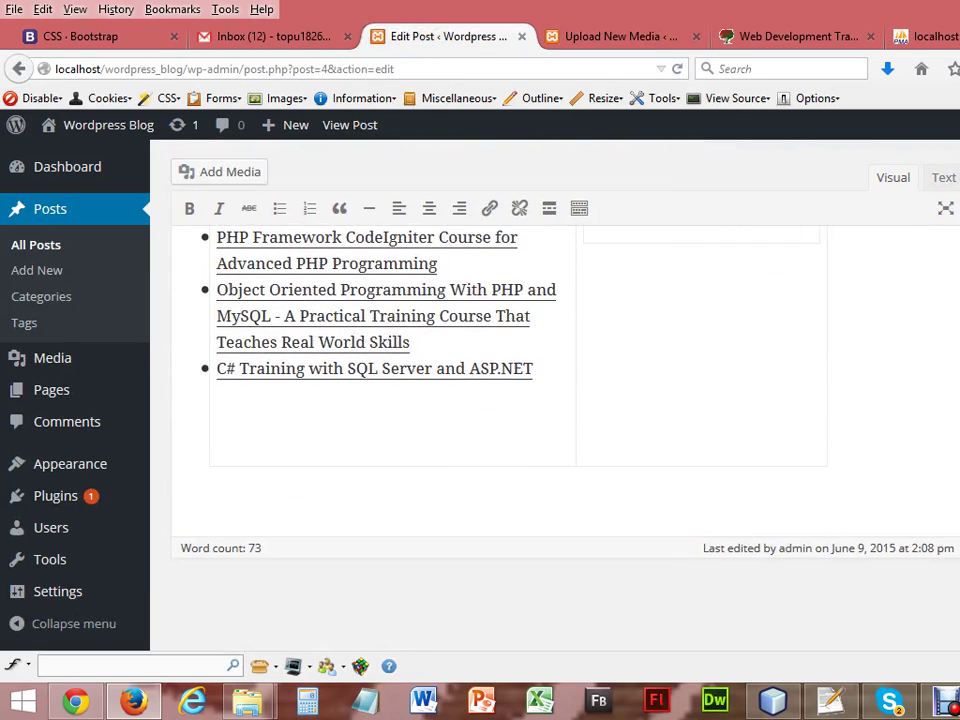
click(329, 428)
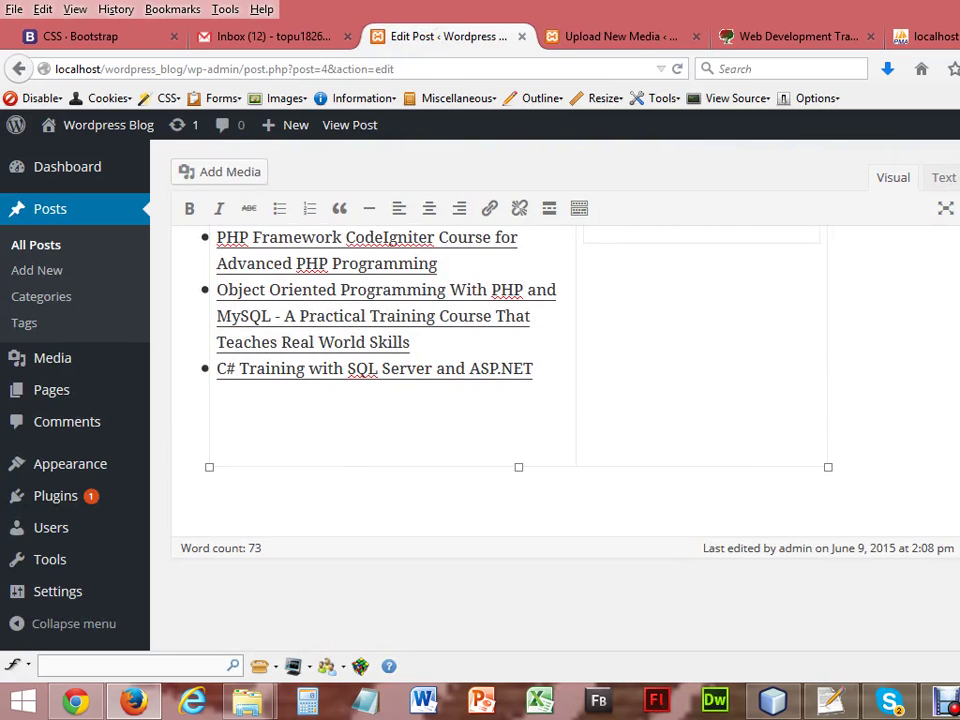
scroll(390, 330, up, 5)
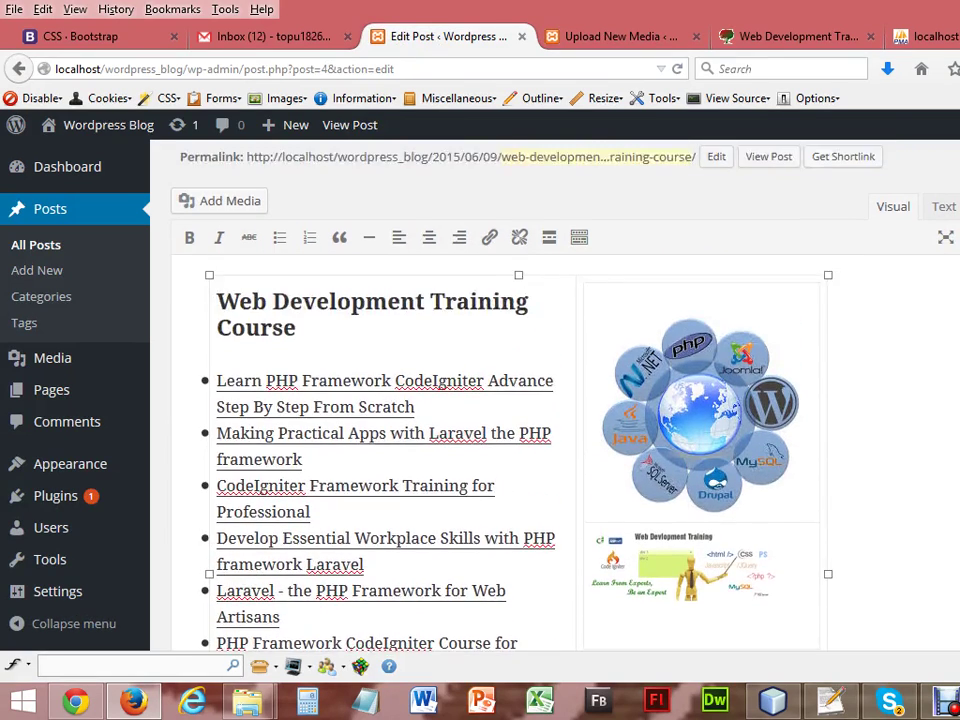
scroll(390, 330, up, 2)
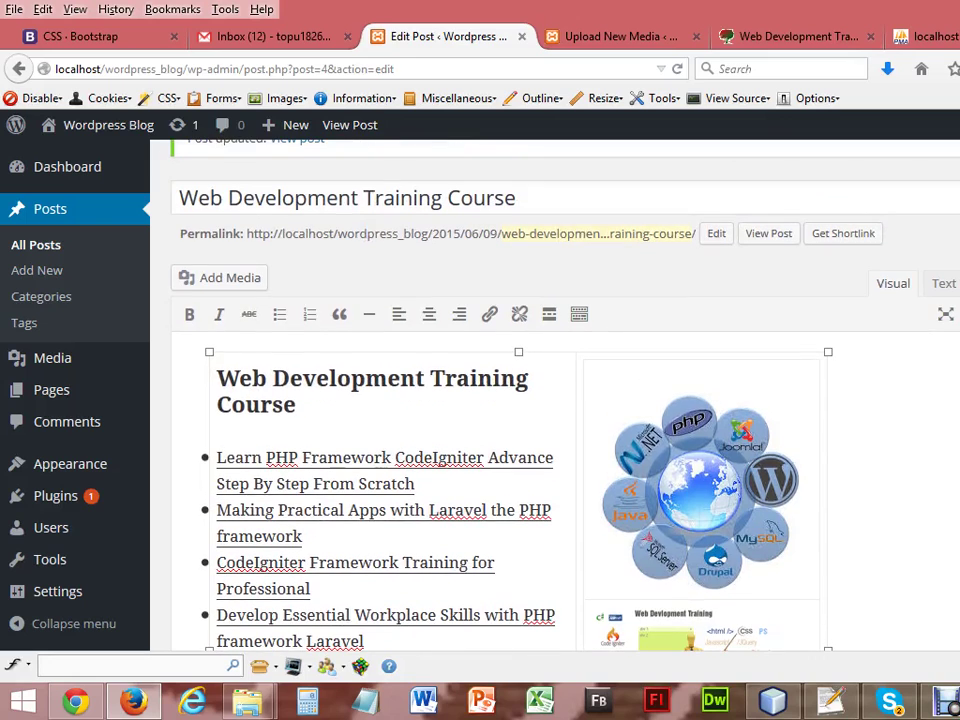
Insert gizmo.webm from the Media Library and update the post.
click(220, 279)
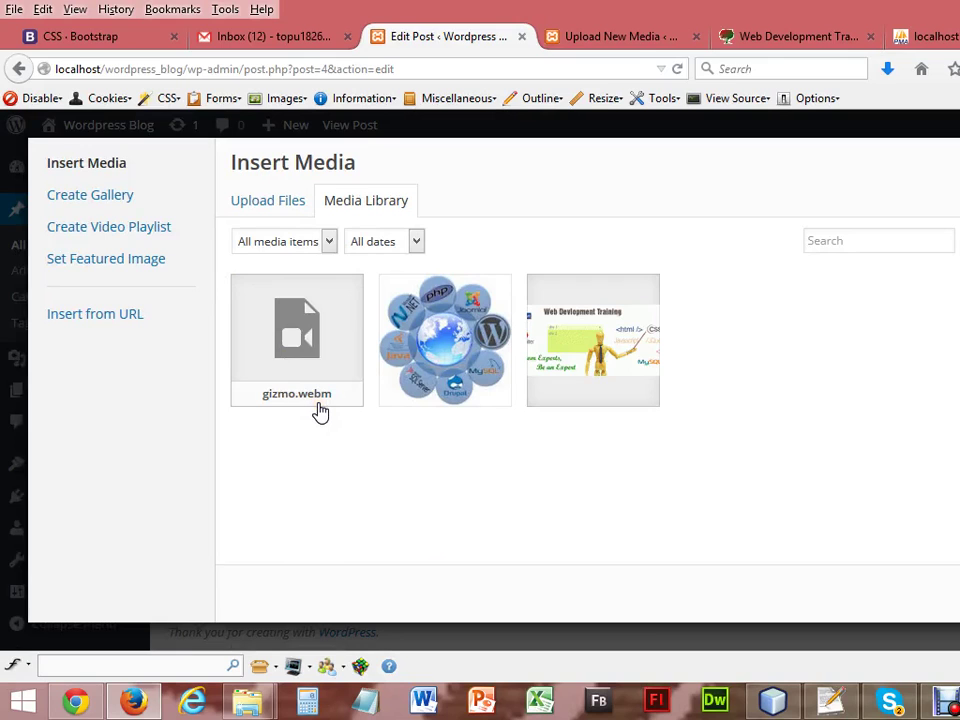
click(296, 358)
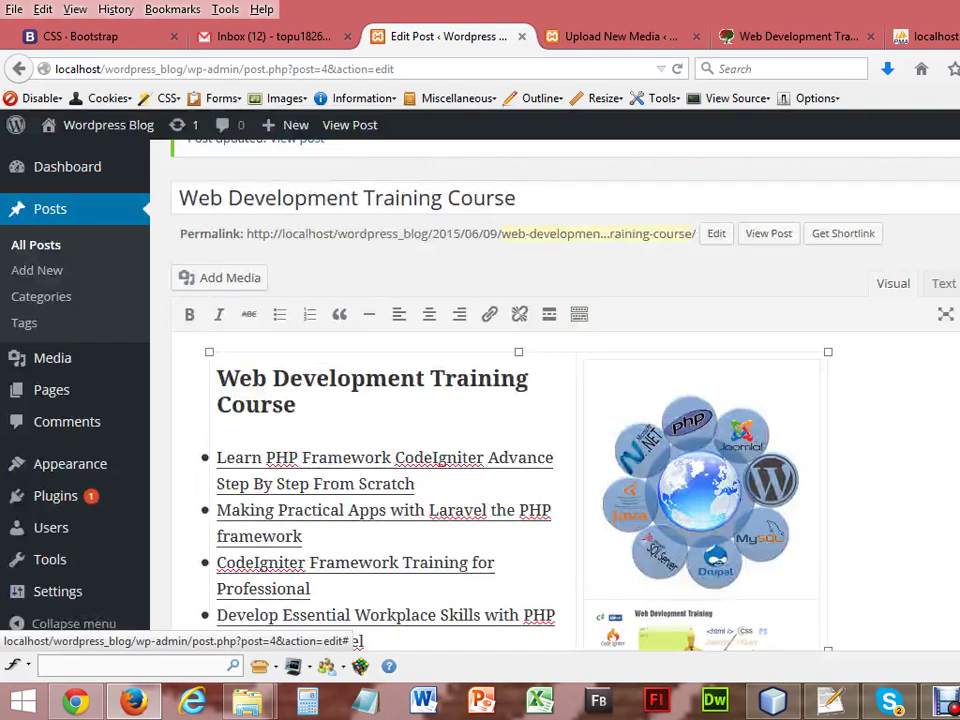
key(Escape)
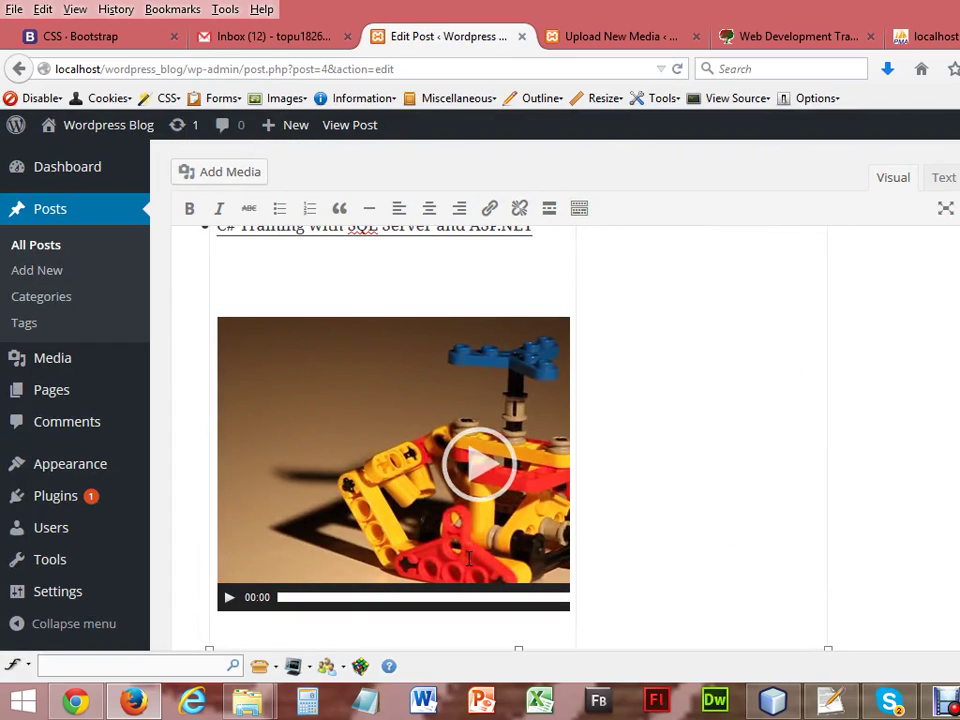
scroll(555, 450, up, 8)
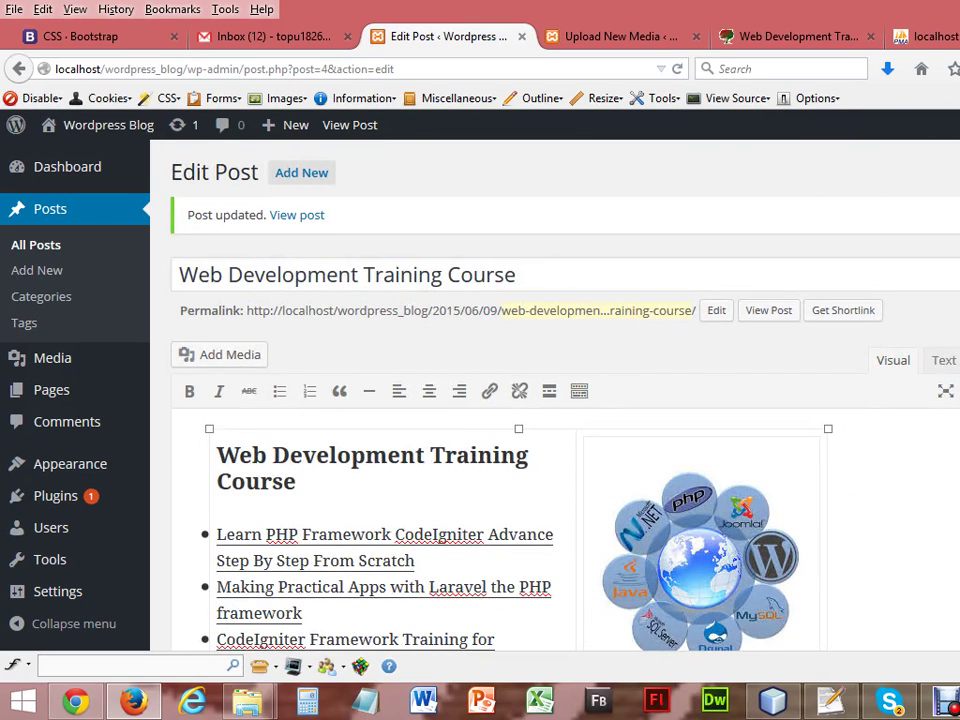
key(F5)
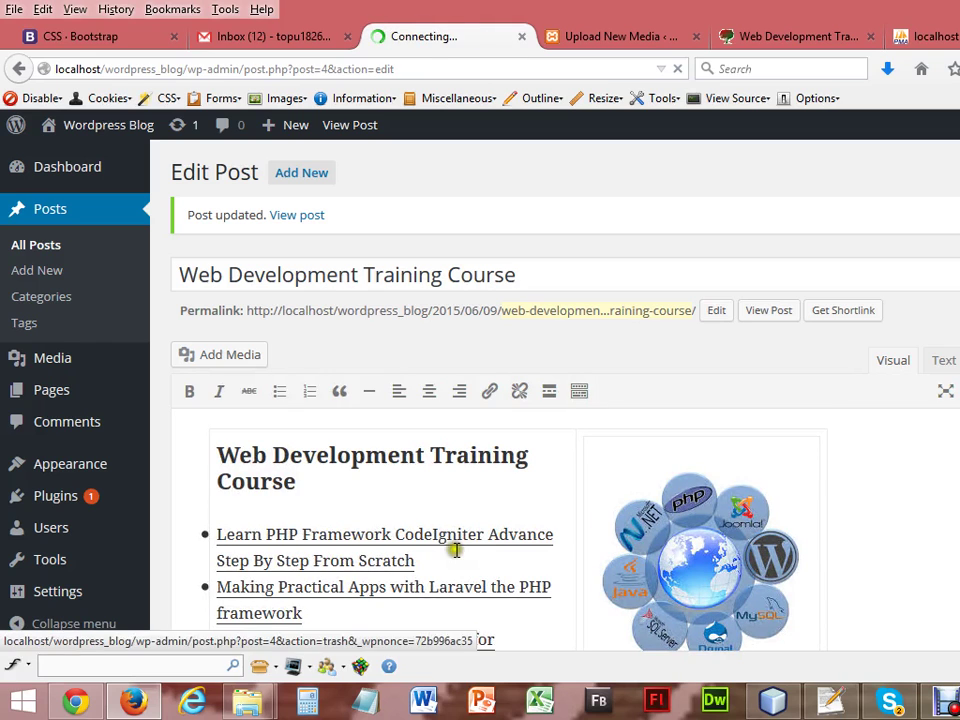
Reload the blog front page and play the embedded gizmo video full screen.
click(75, 701)
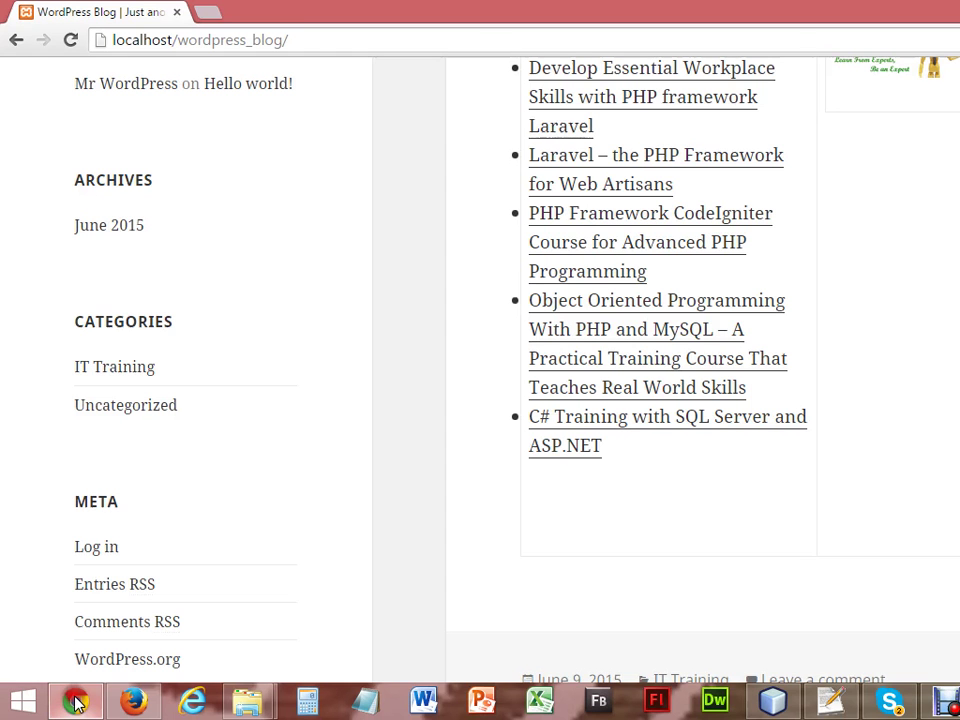
click(70, 40)
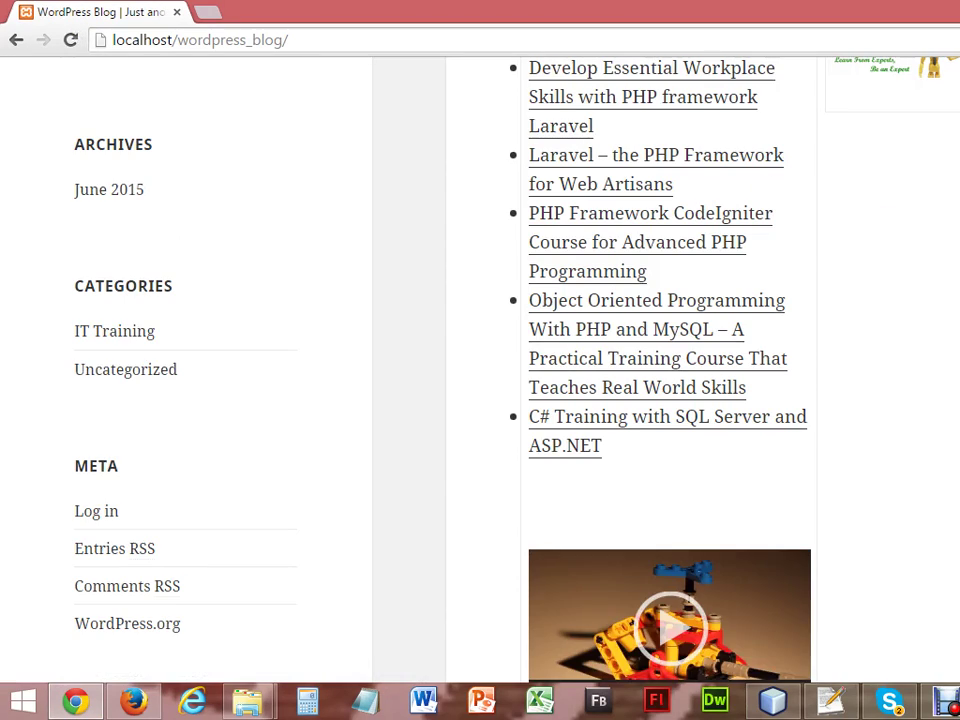
scroll(480, 360, up, 6)
scroll(480, 360, down, 4)
scroll(480, 360, down, 4)
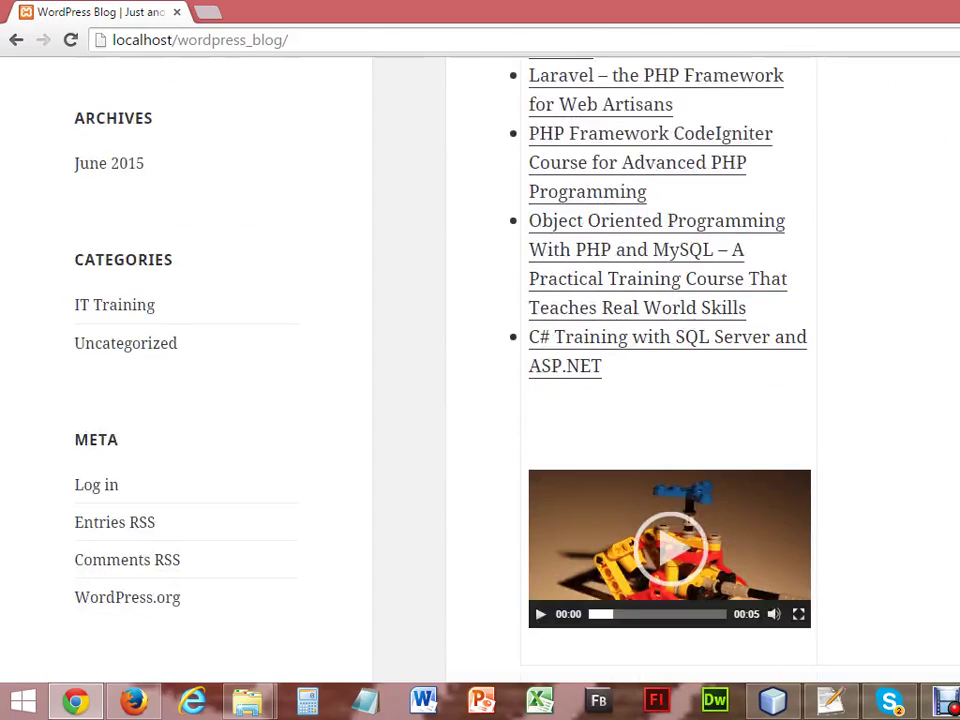
click(667, 421)
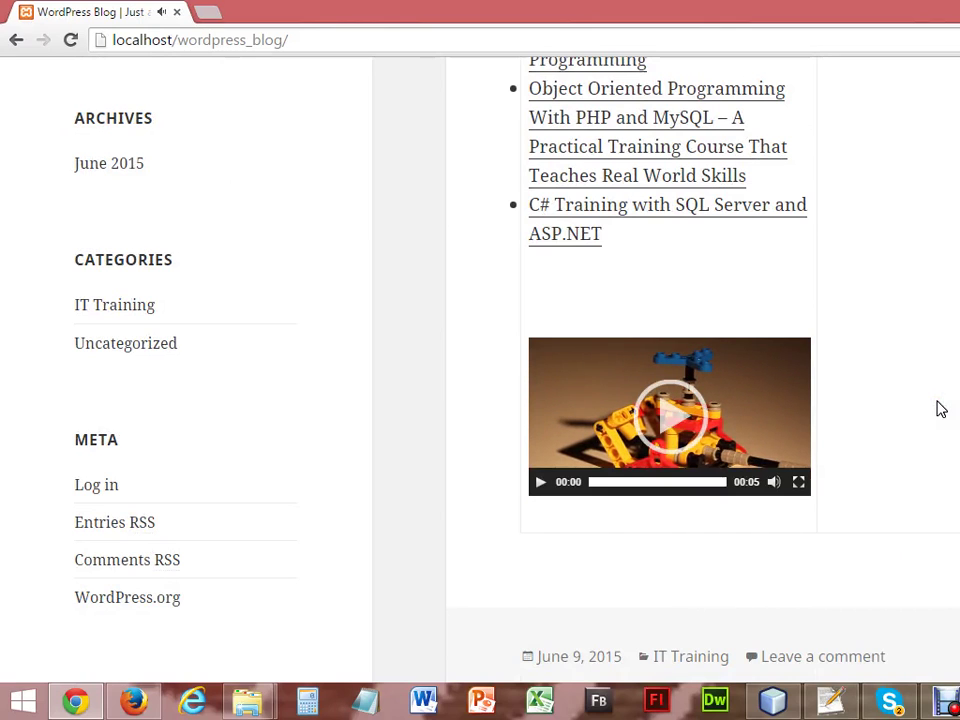
click(798, 483)
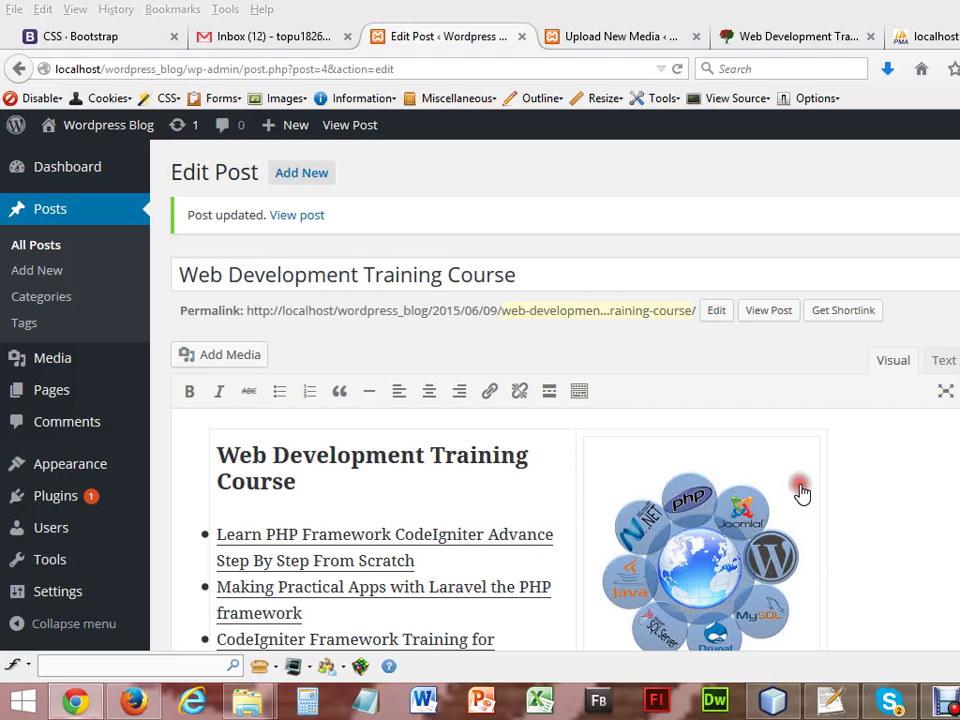
Replay the gizmo video to the end, then open Upload New Media in Firefox.
click(656, 372)
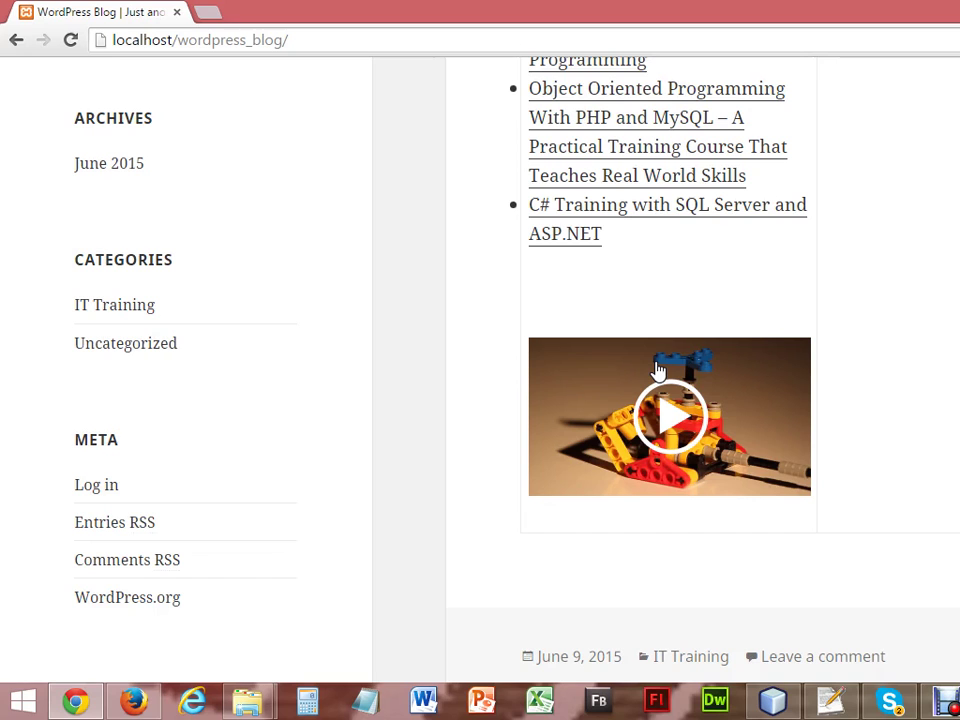
click(657, 371)
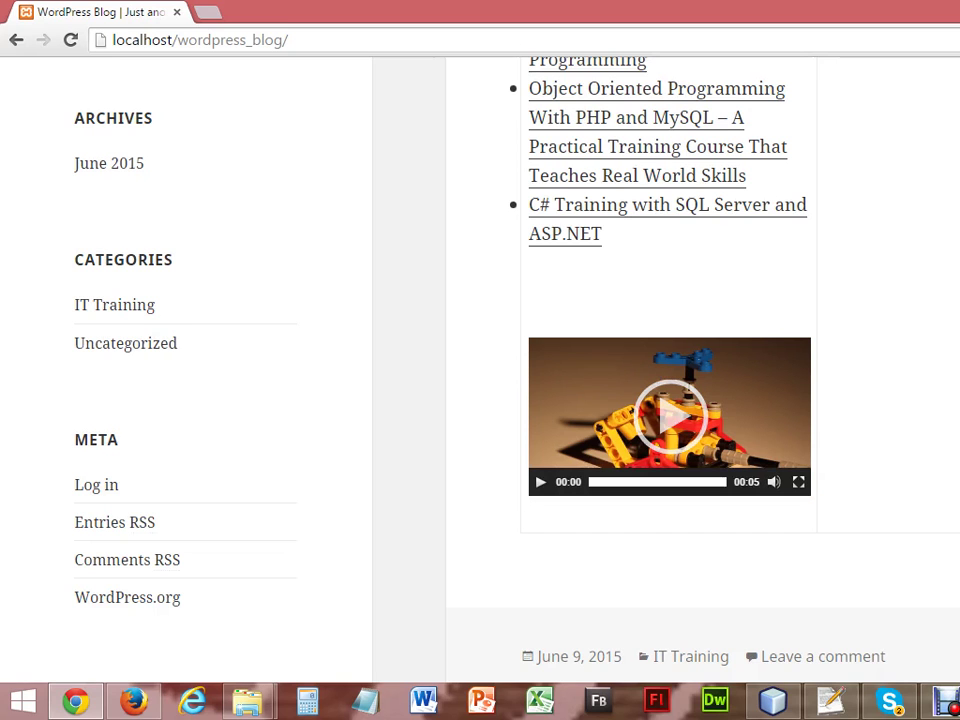
scroll(600, 500, up, 3)
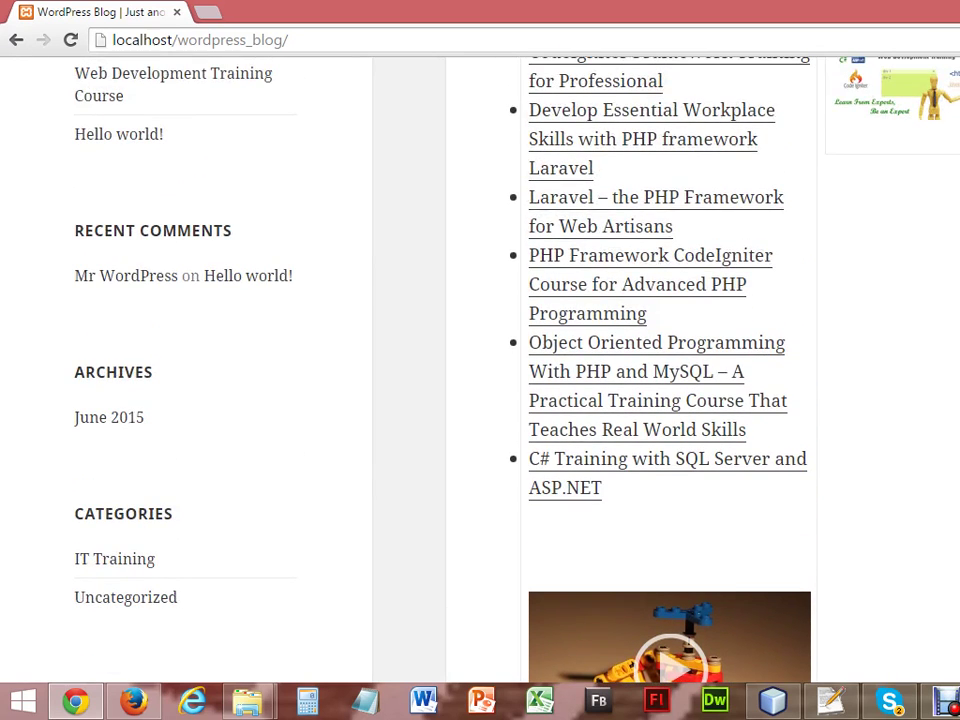
click(135, 695)
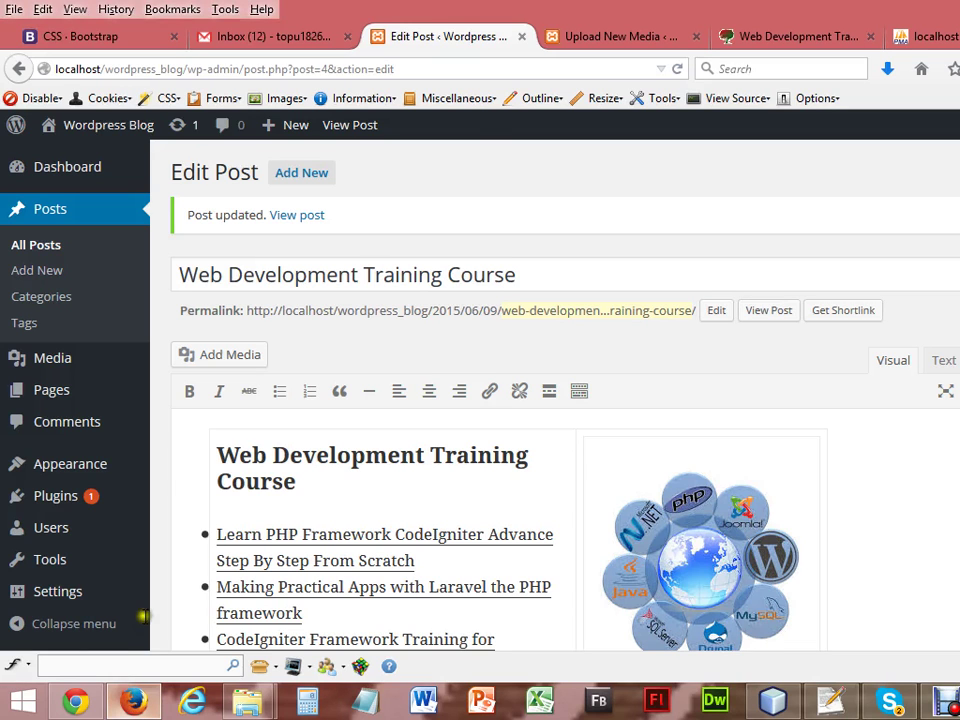
click(604, 30)
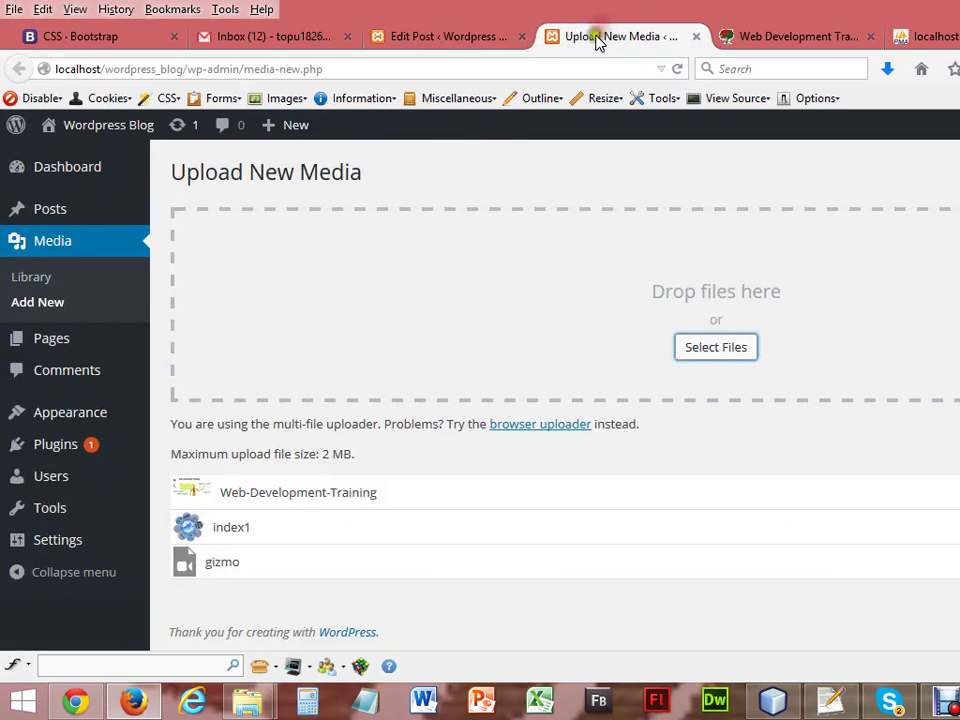
Upload the horse audio file from the Day07 audio folder.
click(711, 348)
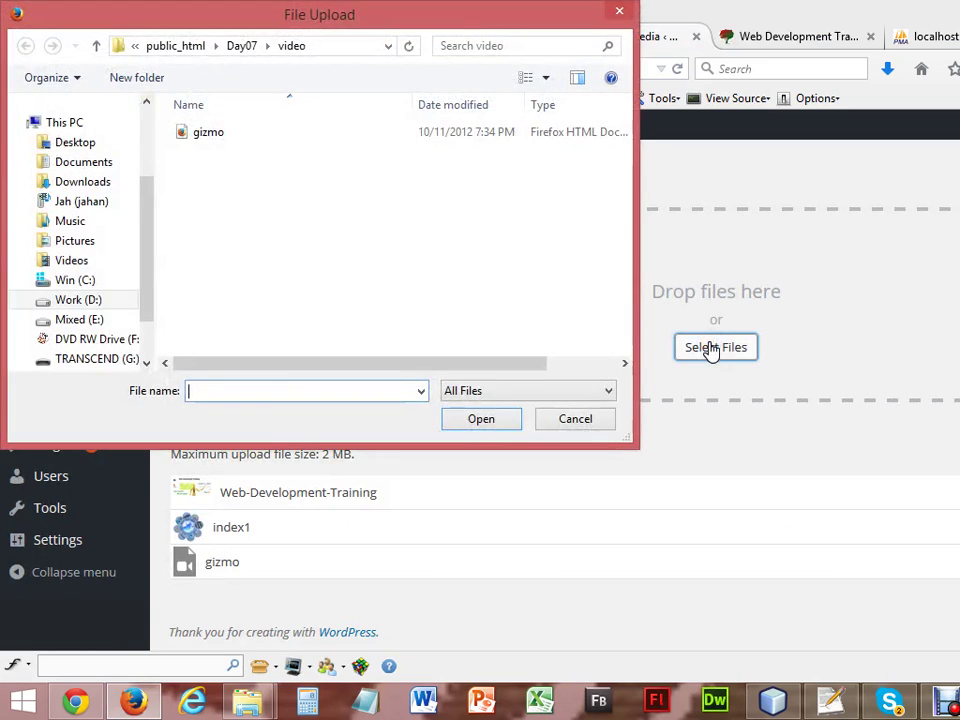
click(246, 46)
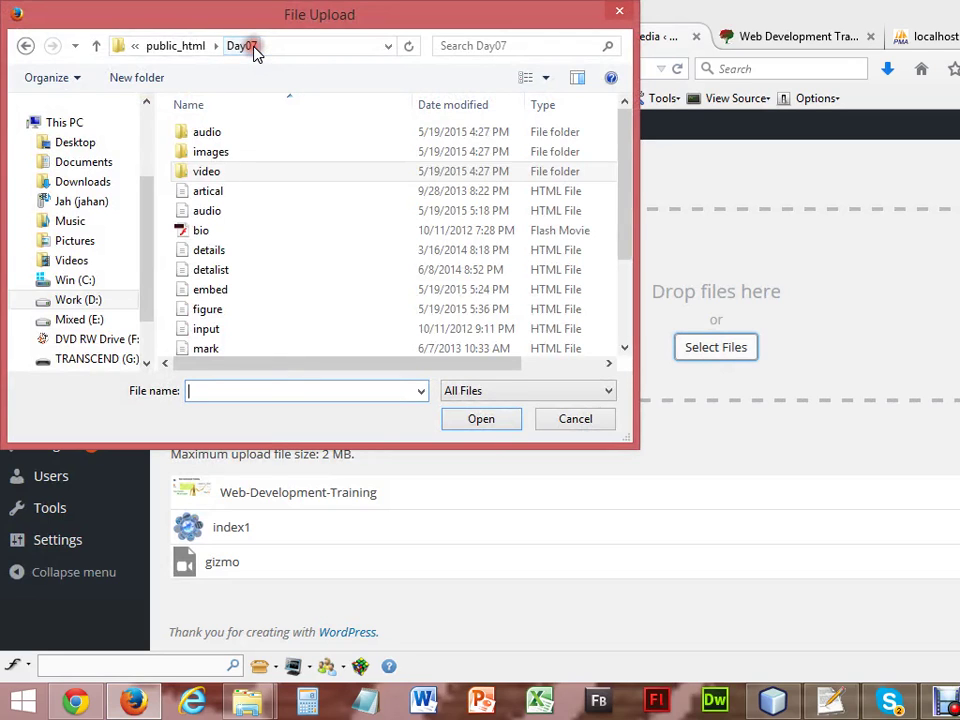
click(211, 136)
double_click(212, 136)
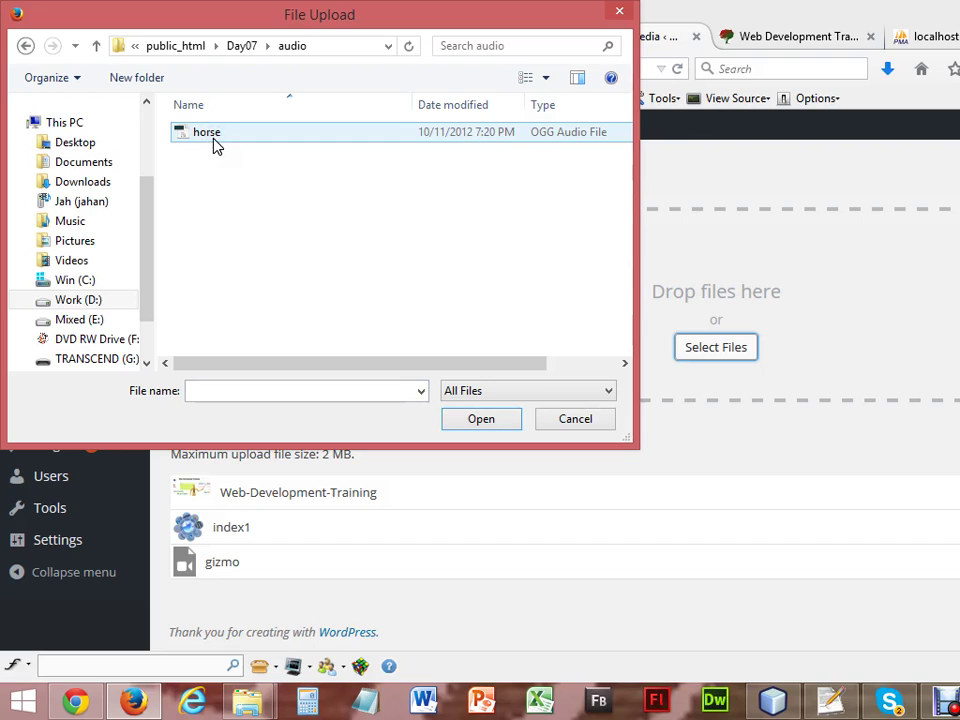
double_click(214, 137)
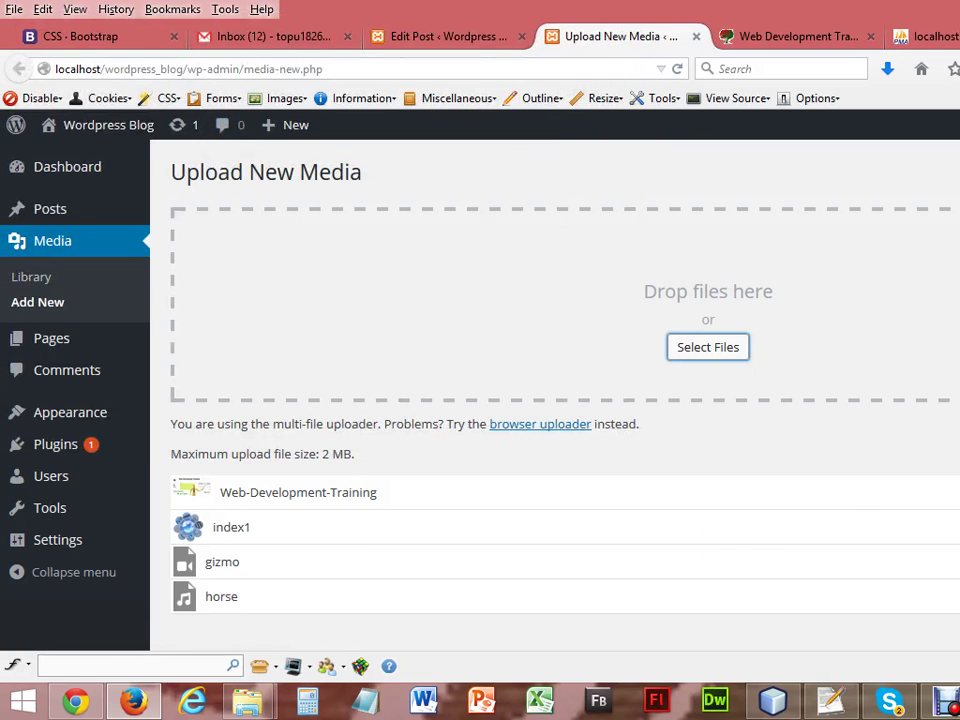
scroll(555, 400, down, 1)
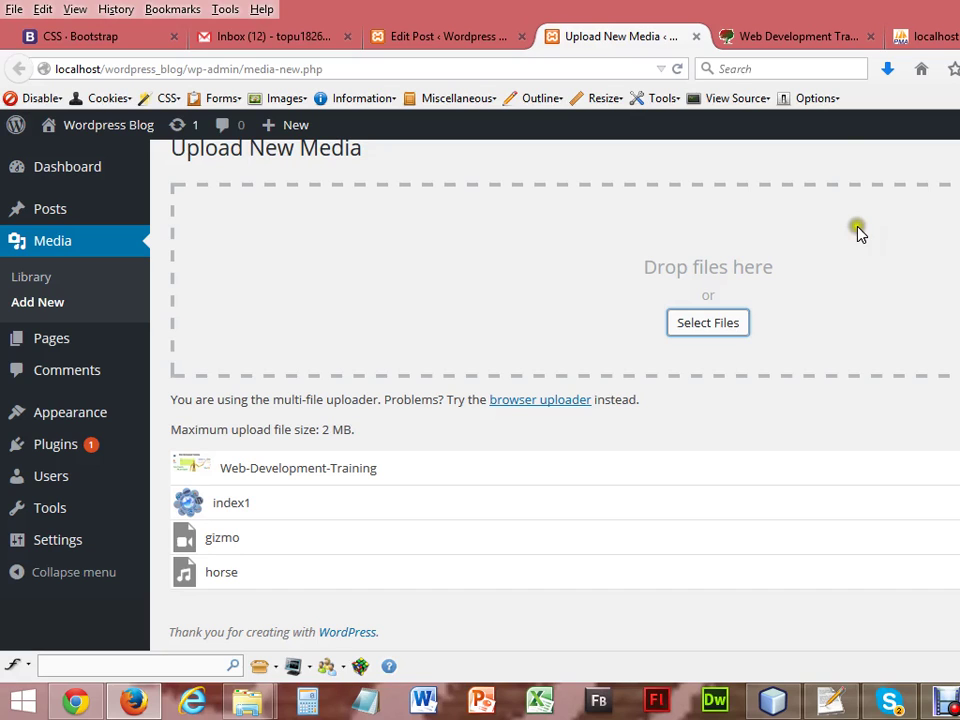
Add a new line after the CodeIgniter Framework Training for Professional bullet.
click(467, 37)
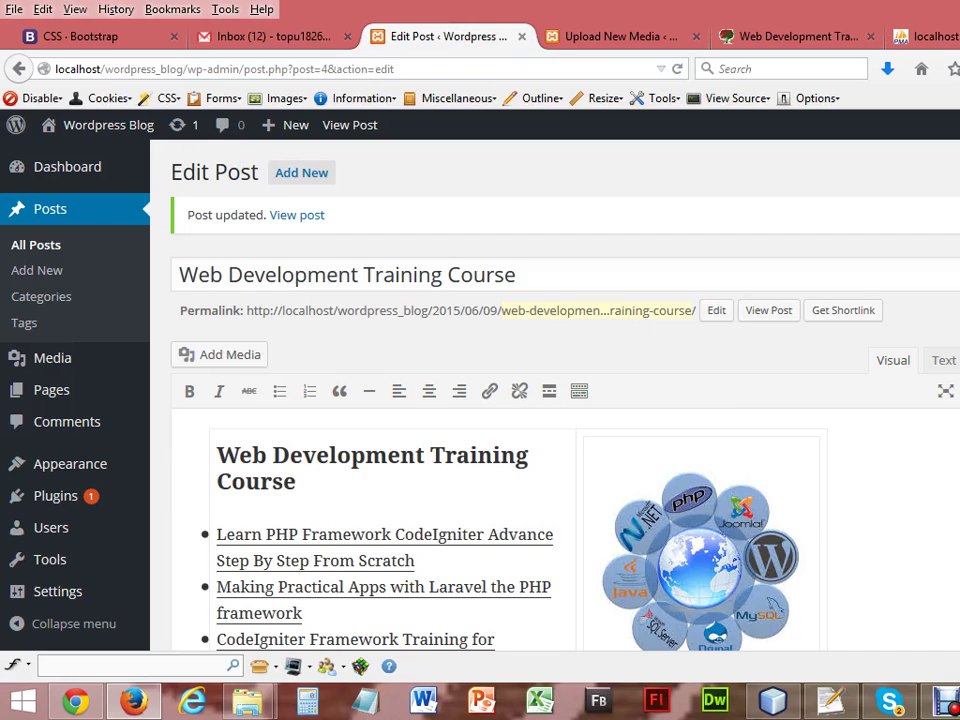
scroll(441, 312, down, 5)
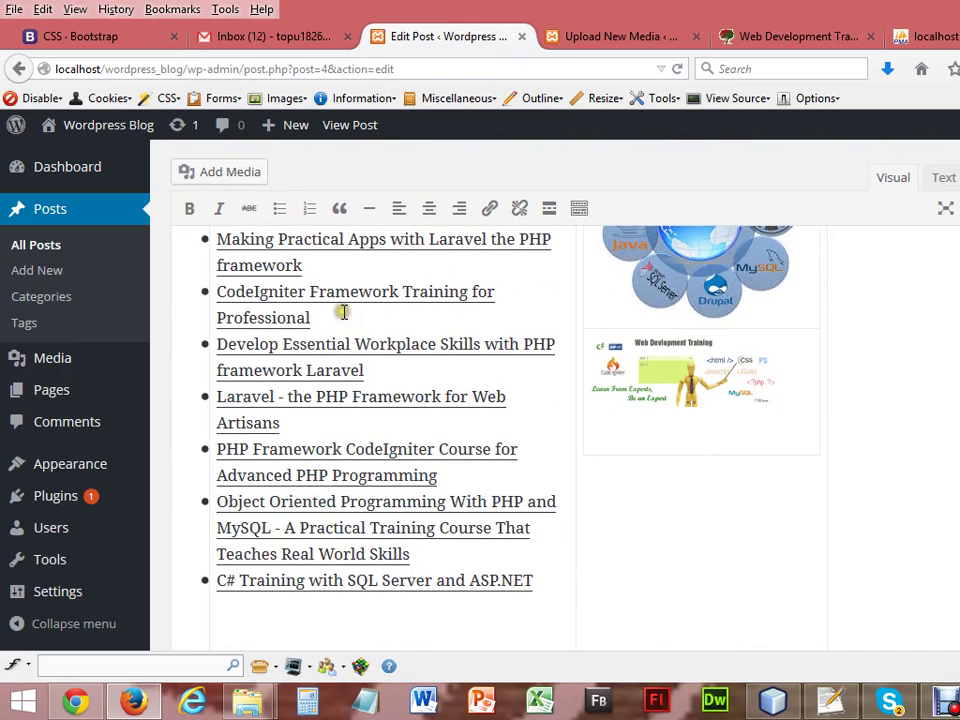
click(339, 311)
key(Return)
key(Return)
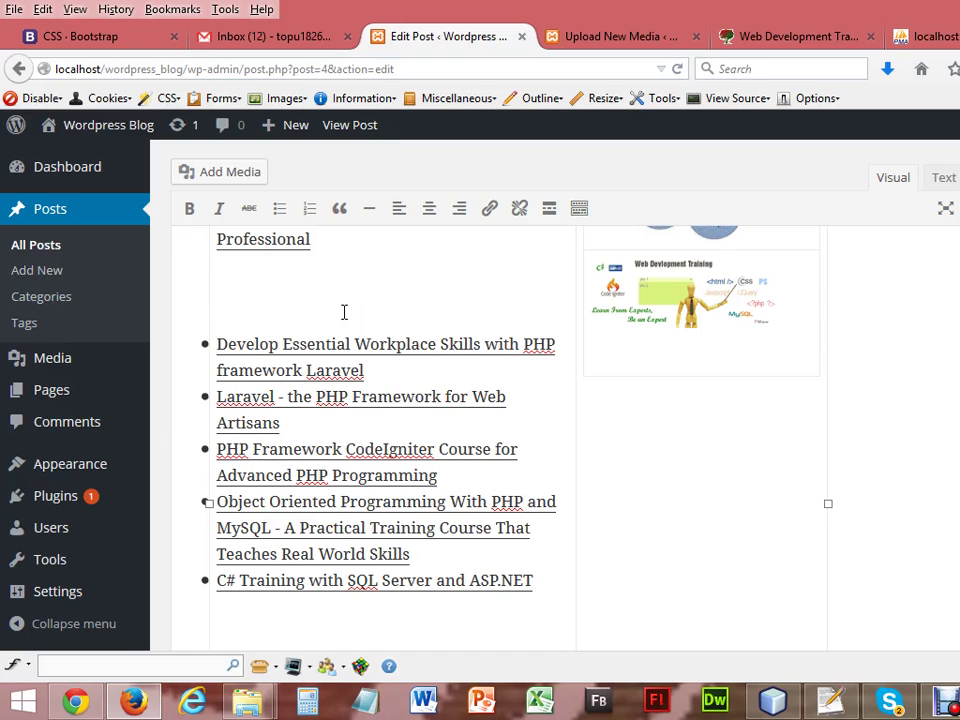
scroll(388, 430, up, 3)
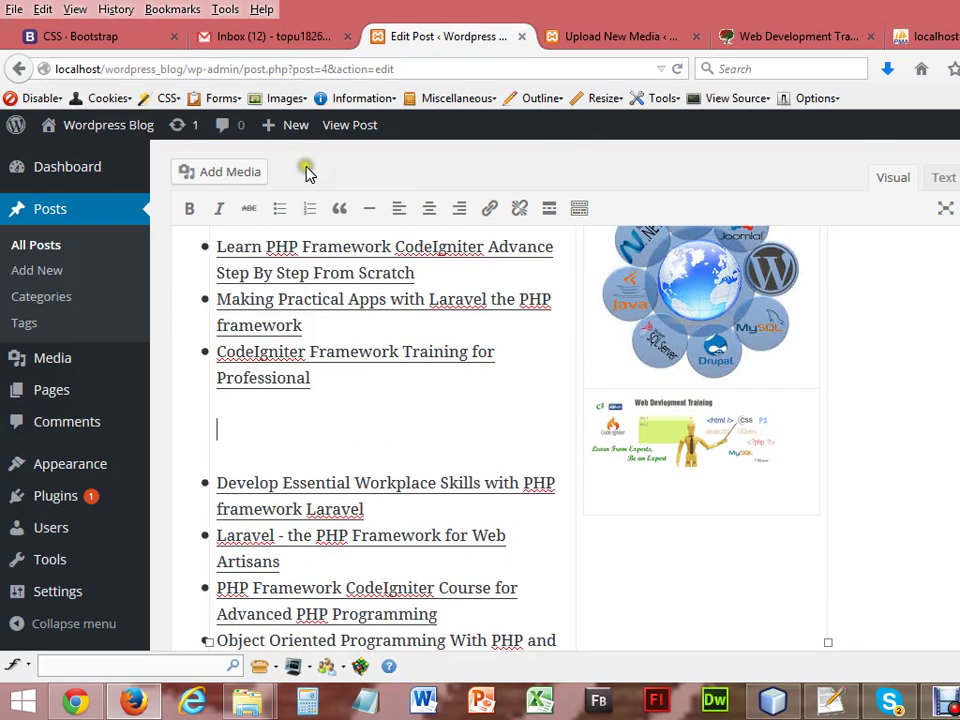
Insert horse.ogg as an audio player there and save the post.
click(227, 175)
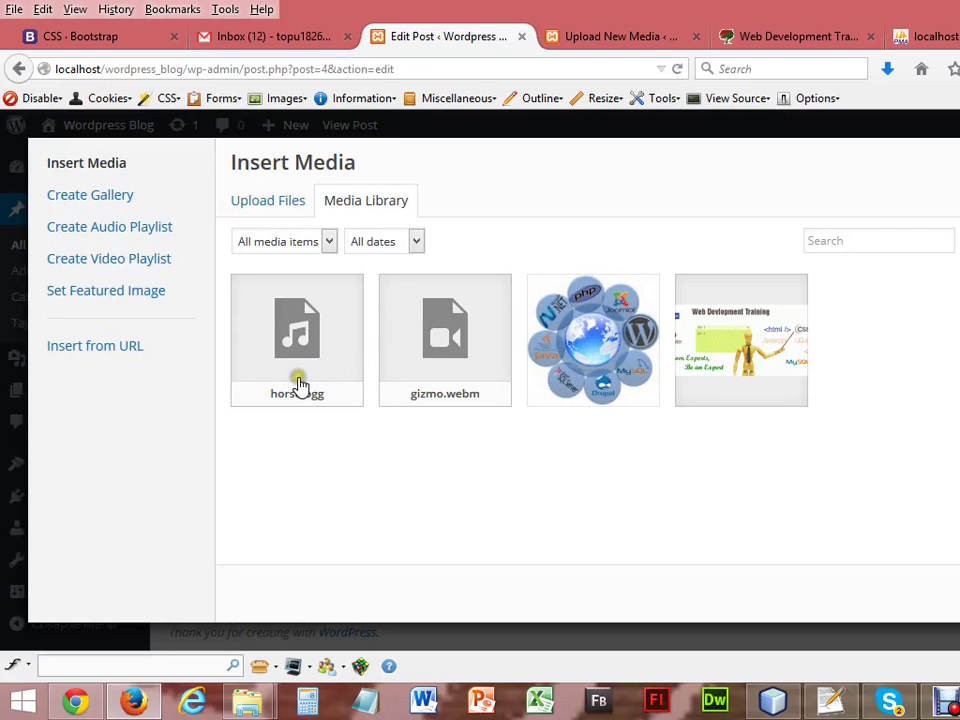
click(298, 386)
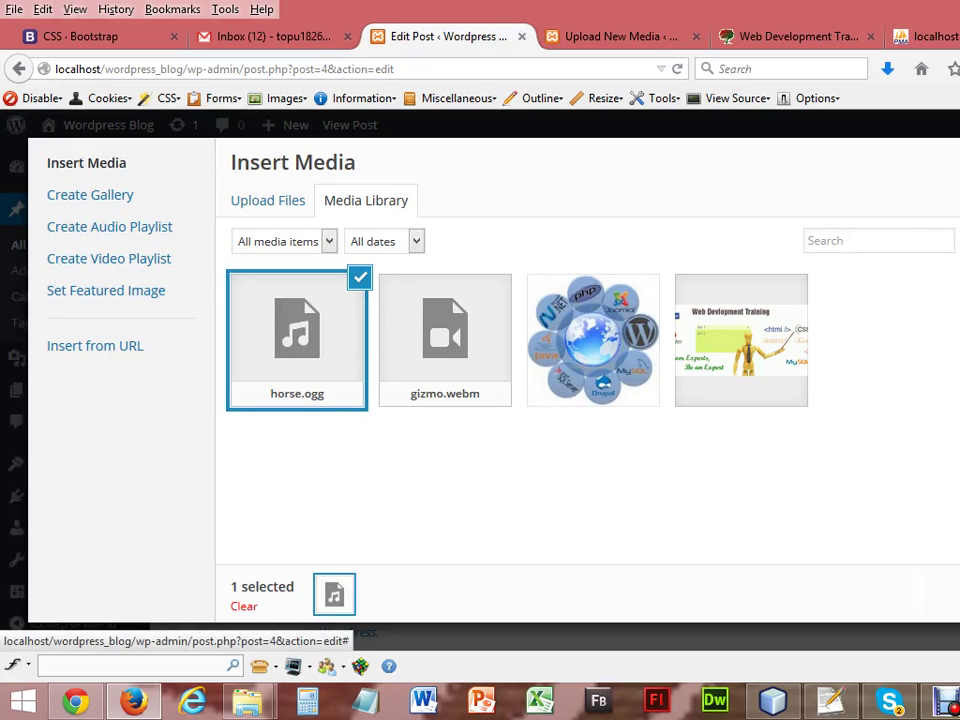
click(940, 596)
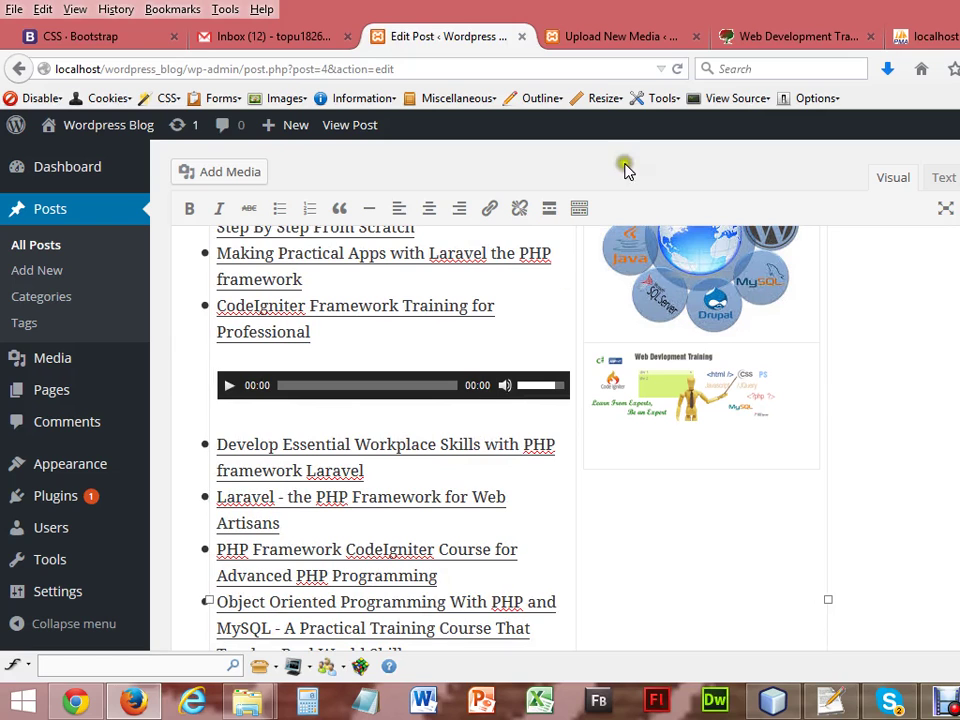
scroll(757, 278, up, 5)
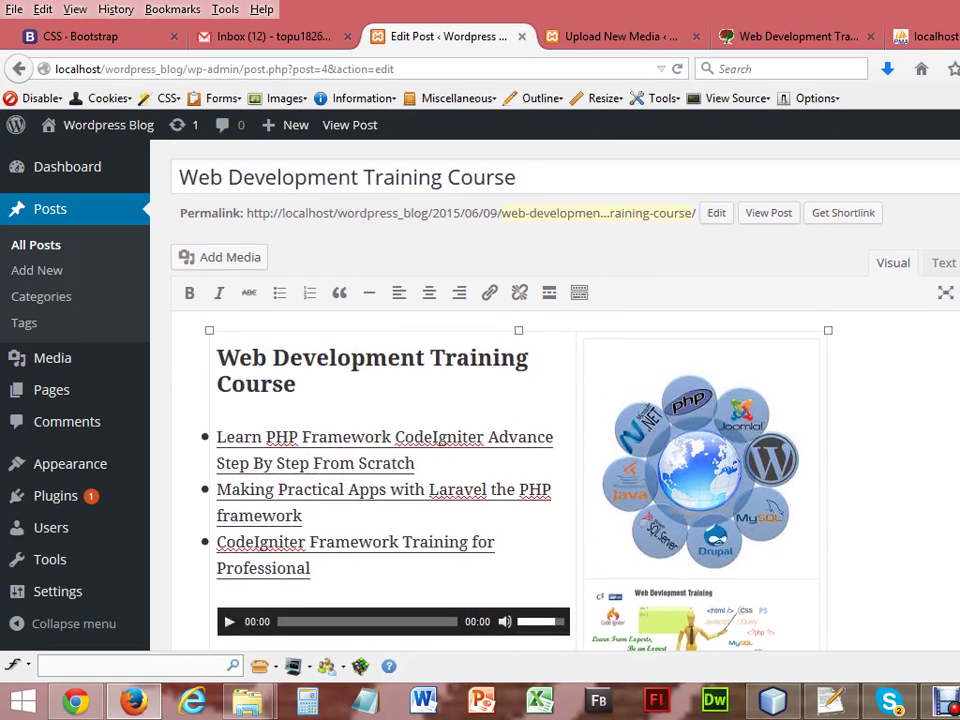
key(F5)
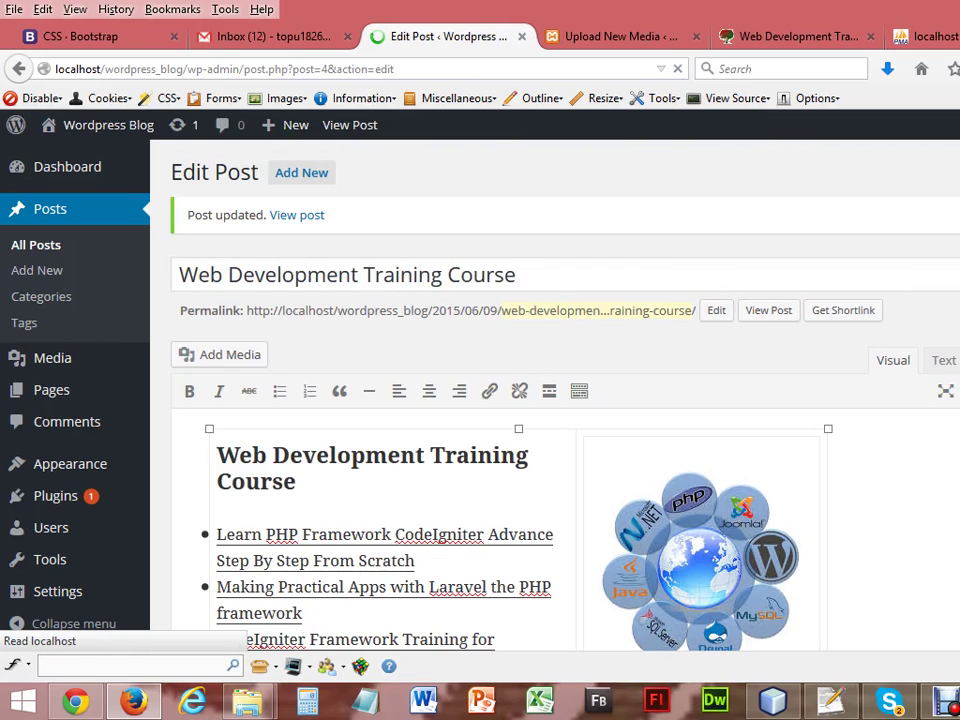
key(F5)
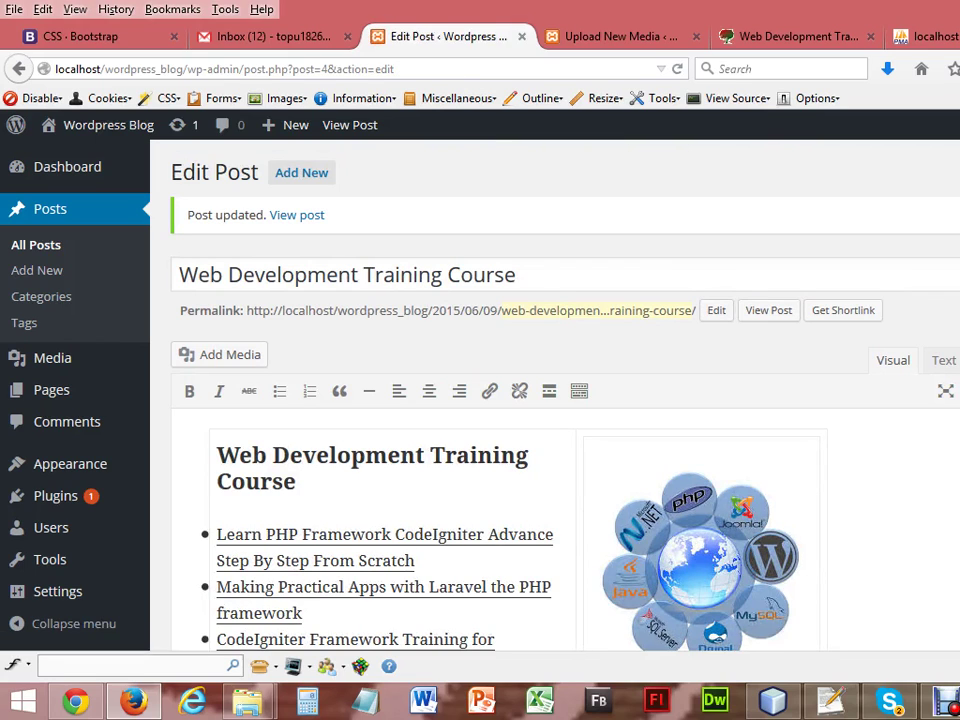
Reload the blog in Chrome and play the horse audio clip in the course post.
click(75, 701)
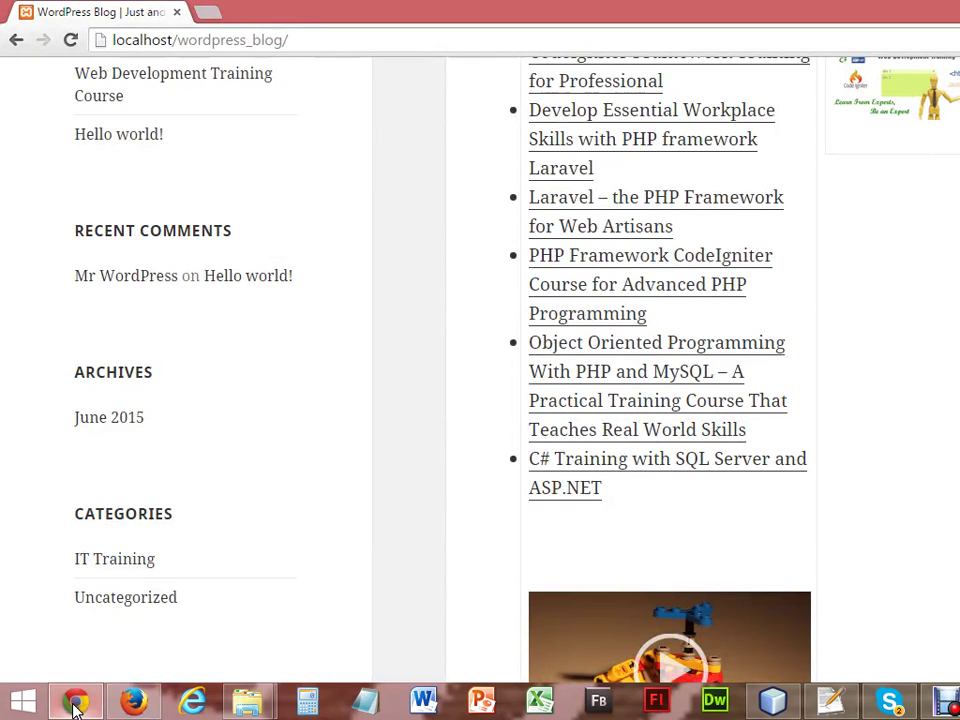
click(70, 40)
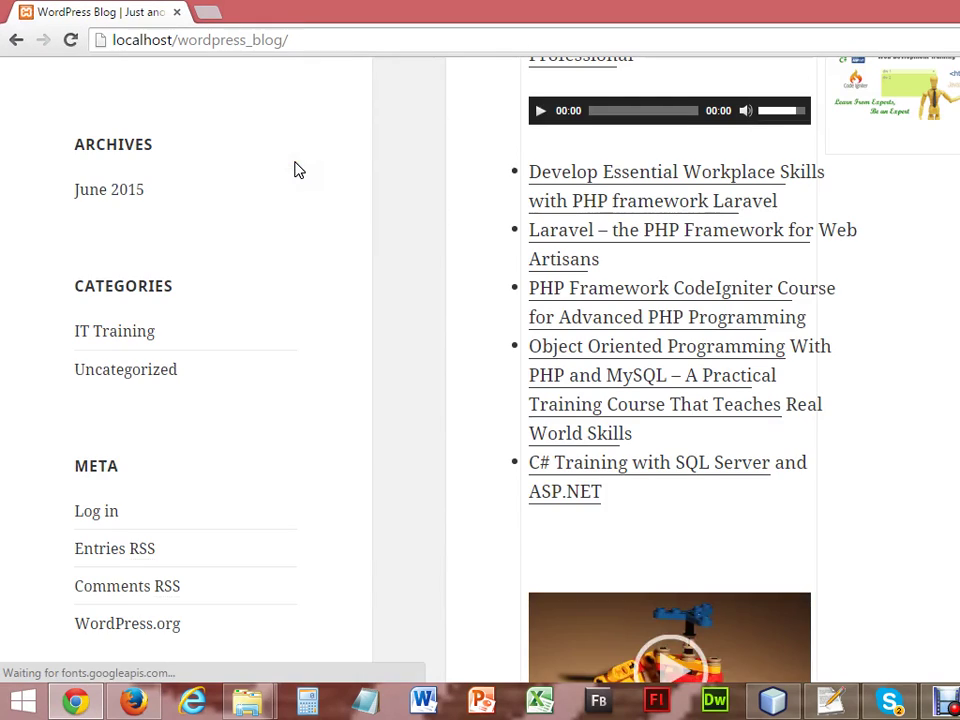
scroll(480, 370, up, 3)
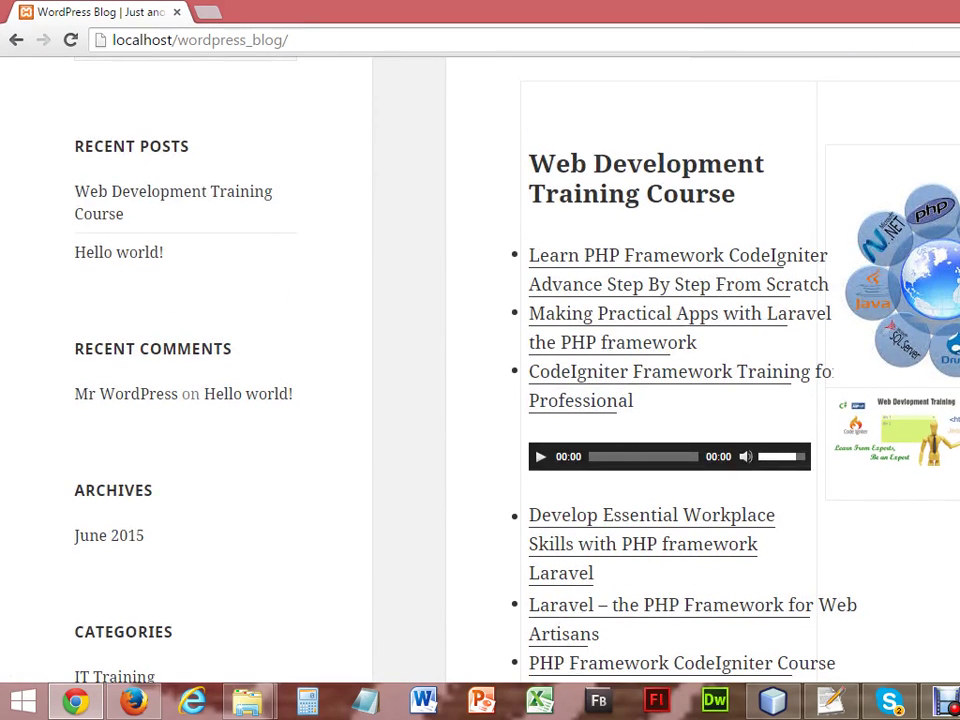
click(540, 459)
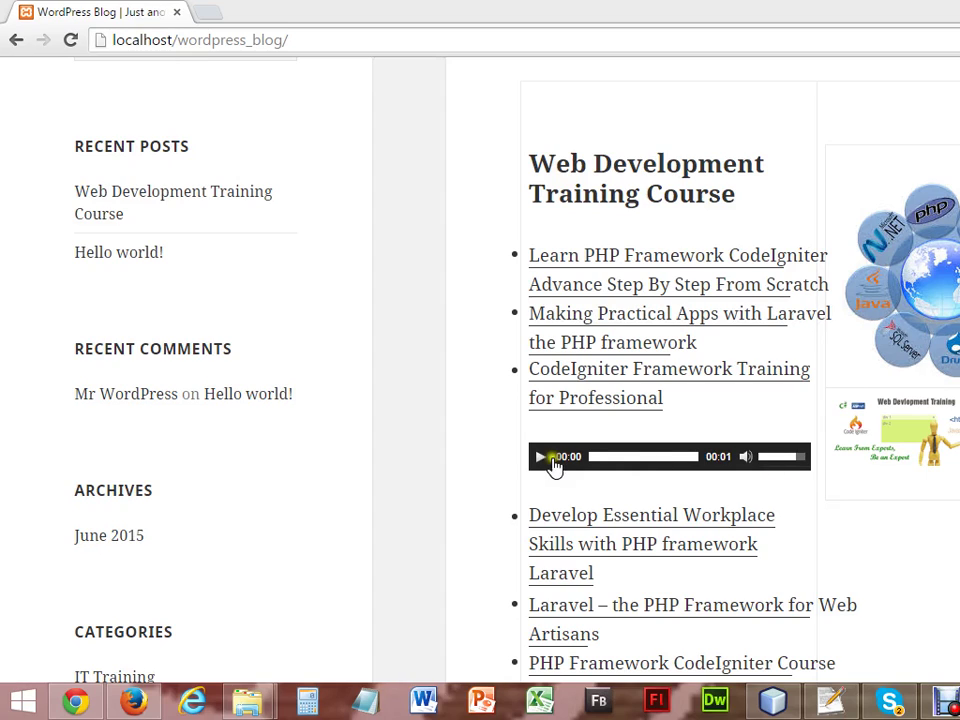
click(540, 457)
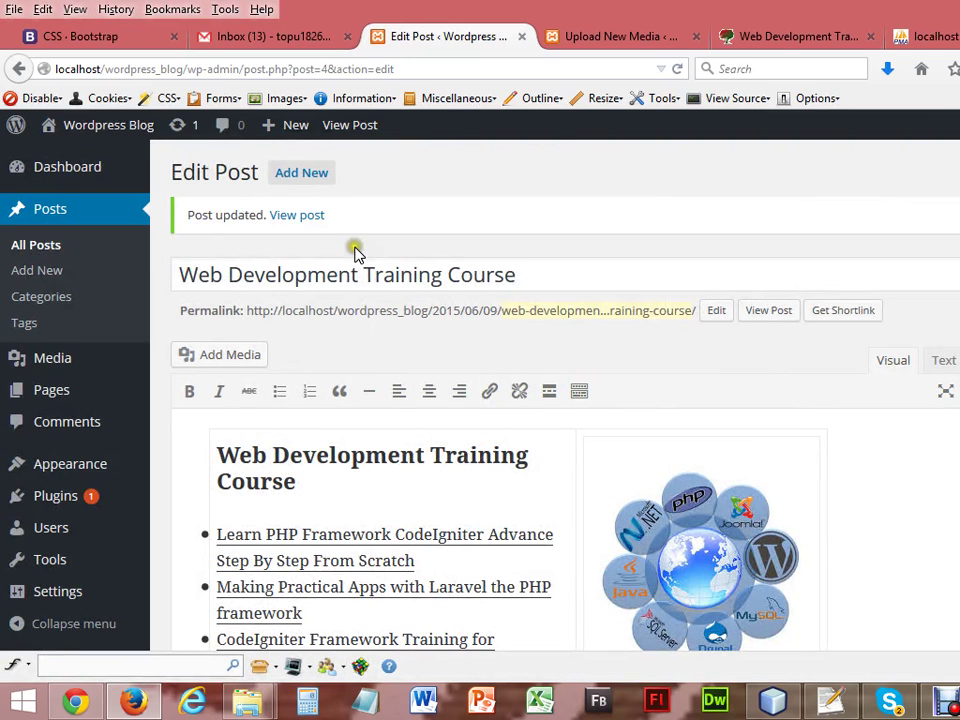
mouse_move(52, 398)
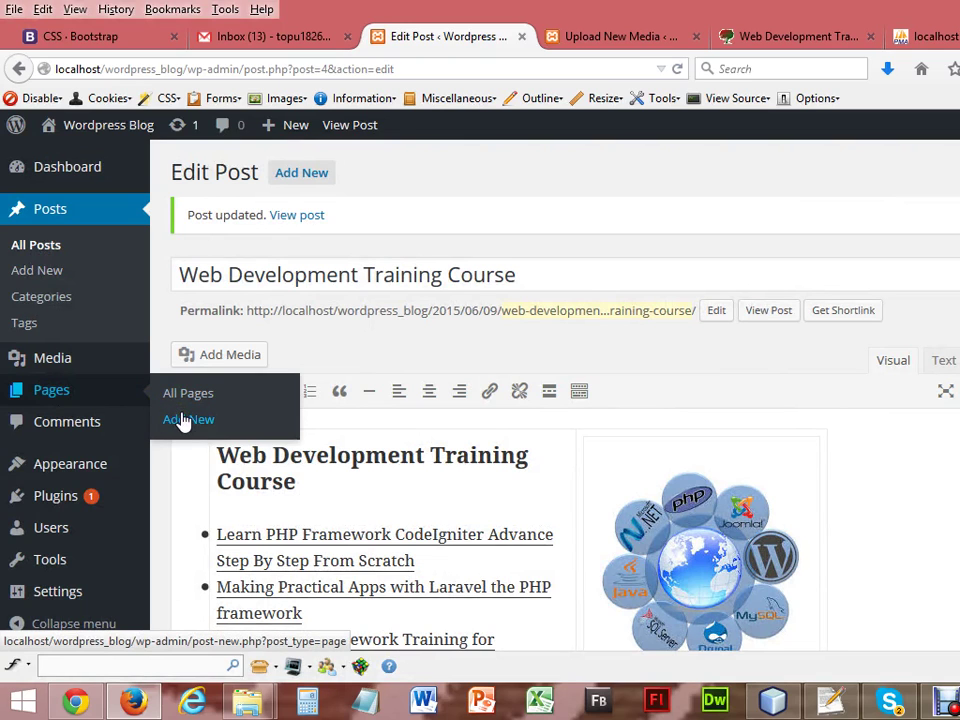
click(75, 700)
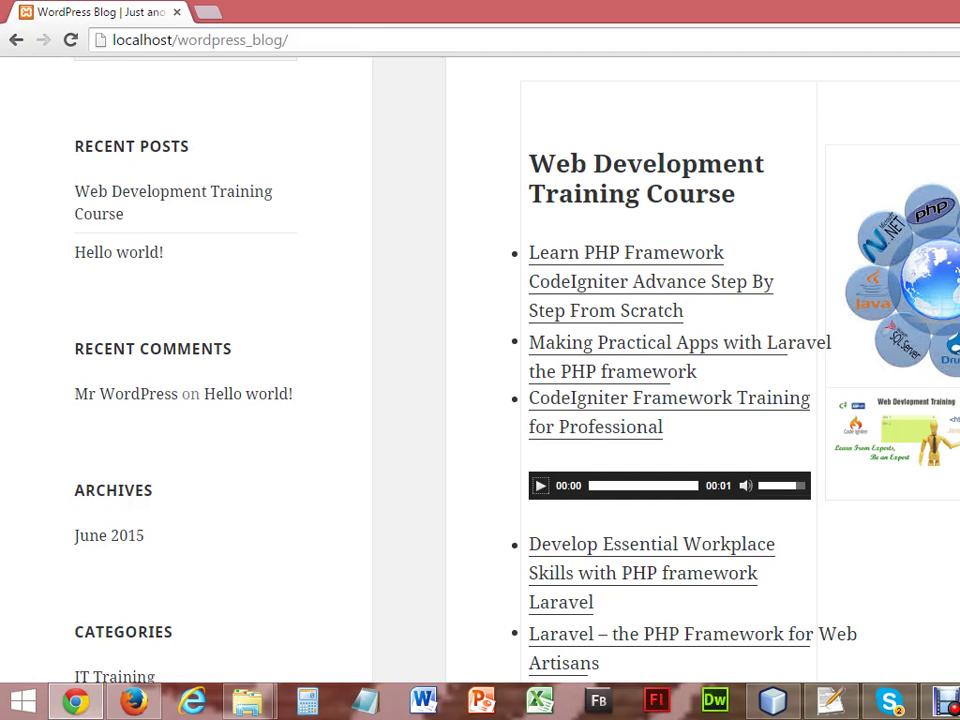
scroll(480, 360, up, 3)
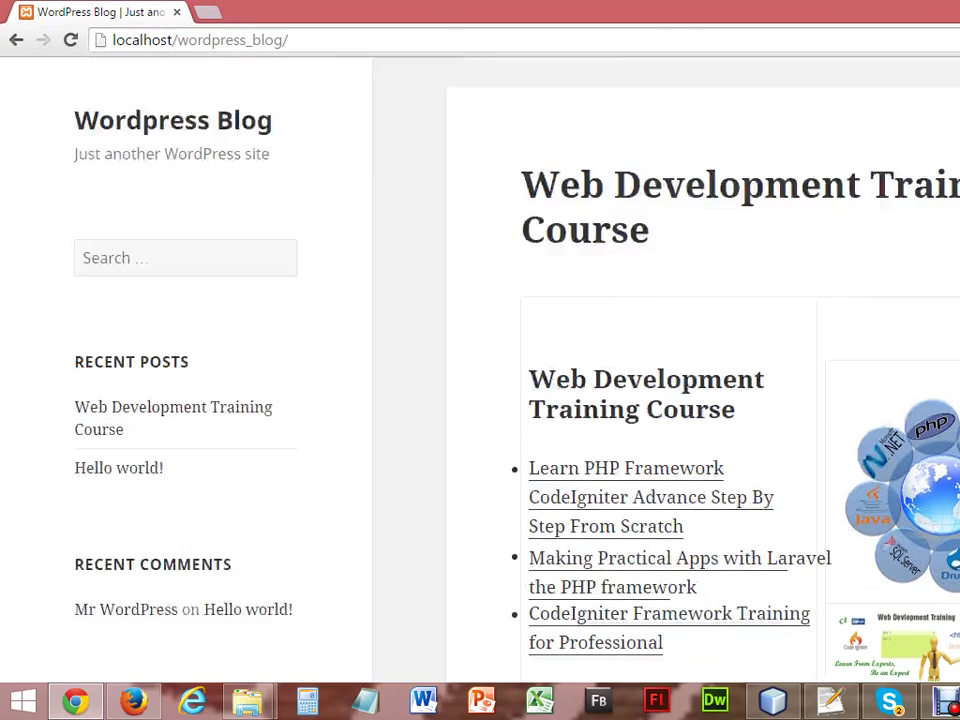
scroll(480, 360, down, 5)
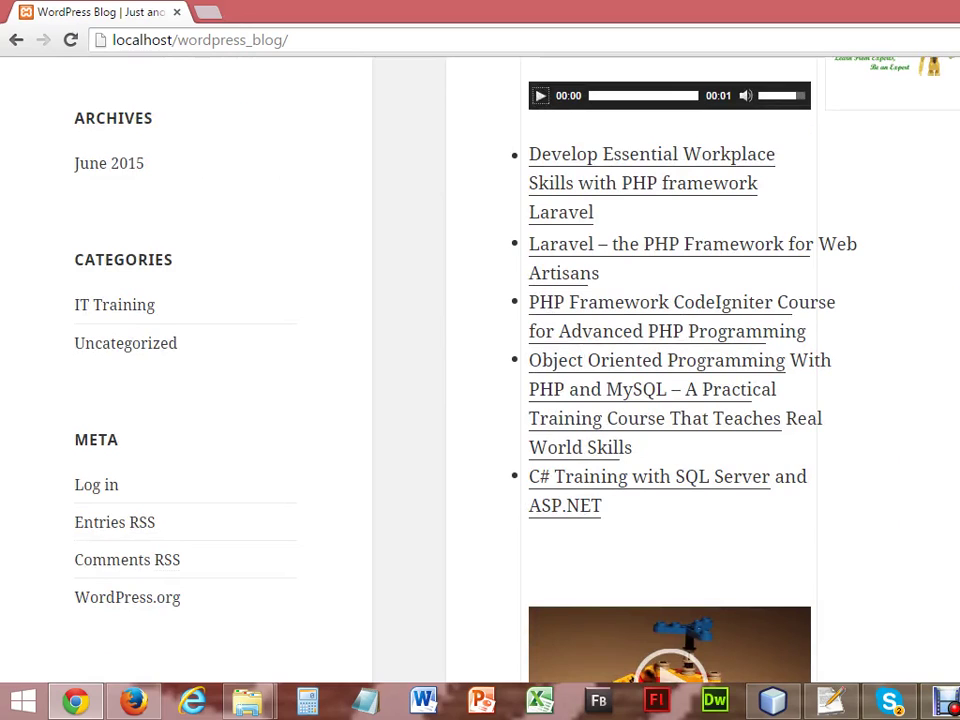
scroll(660, 370, down, 1)
scroll(660, 370, up, 7)
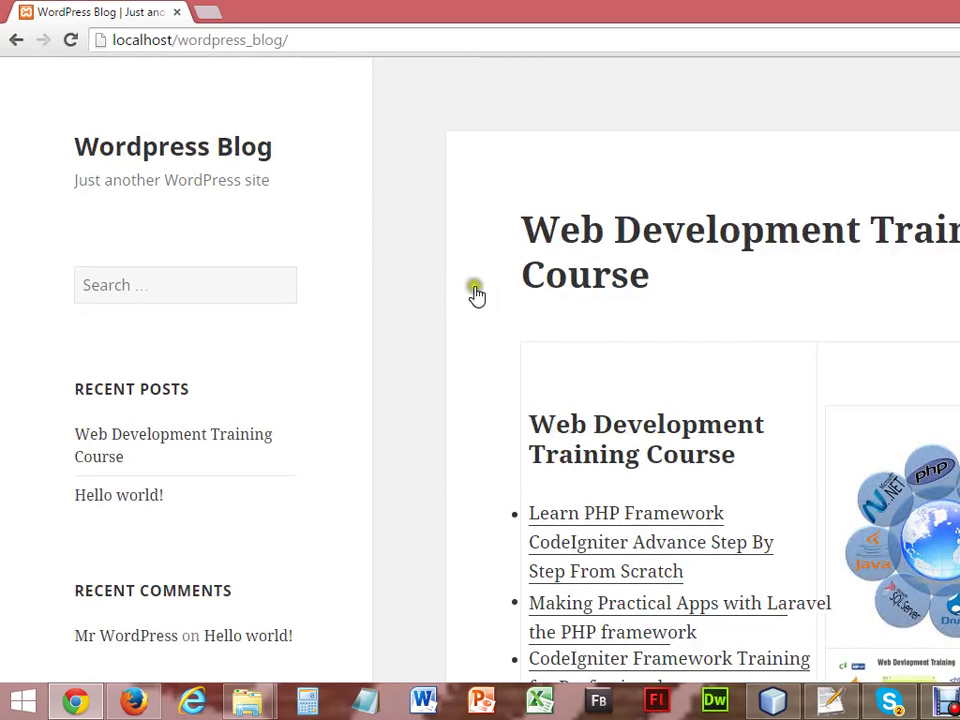
click(136, 703)
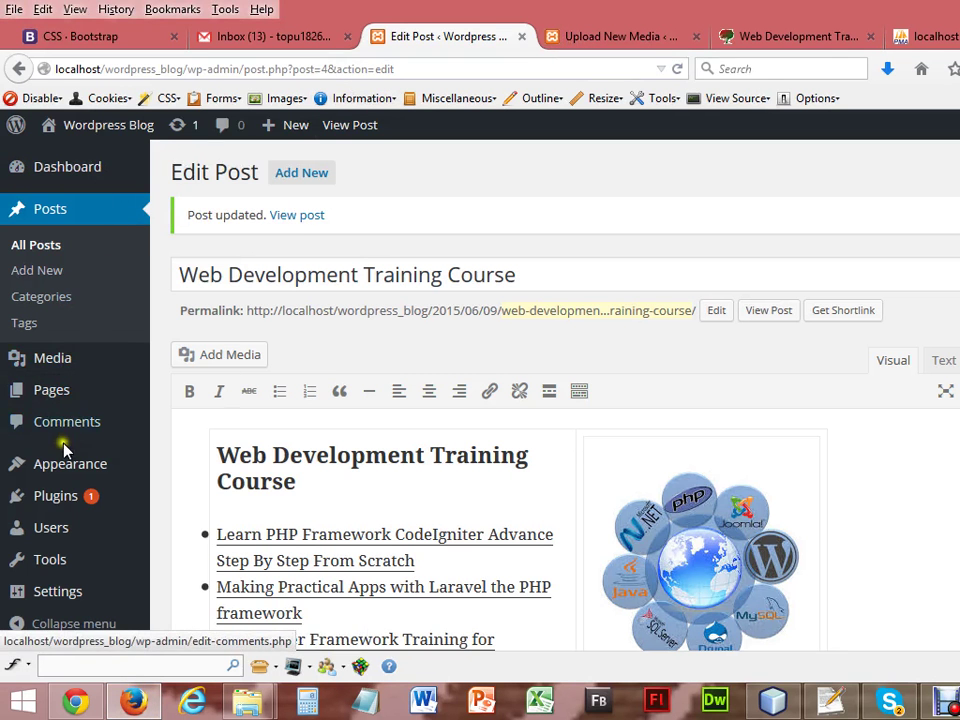
Open Appearance > Themes and activate Twenty Thirteen in place of Twenty Fifteen.
mouse_move(36, 461)
click(193, 452)
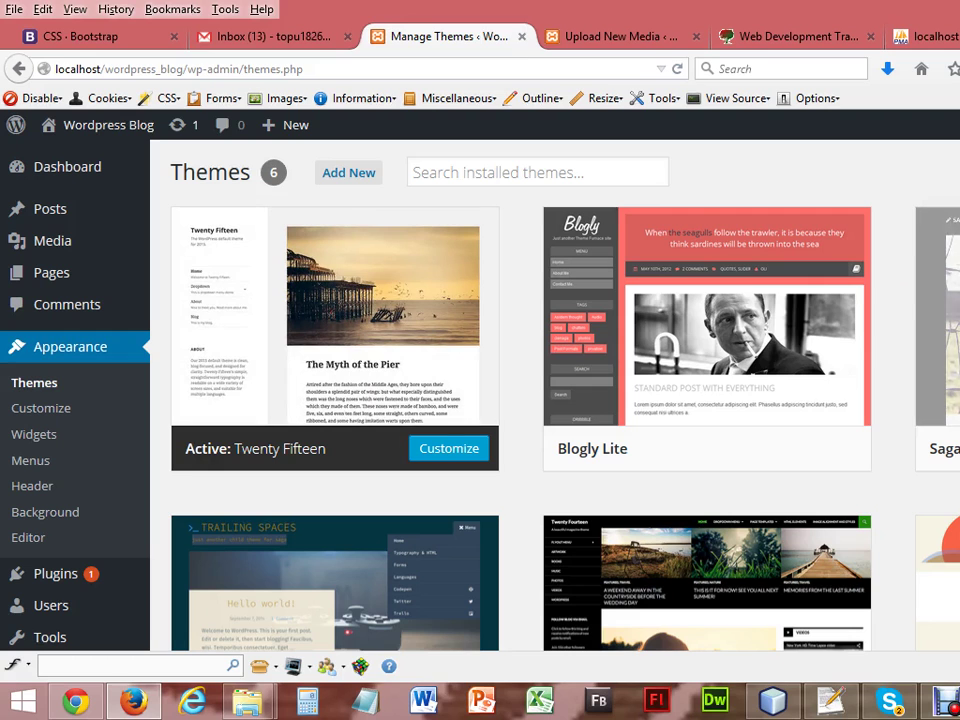
scroll(555, 400, down, 5)
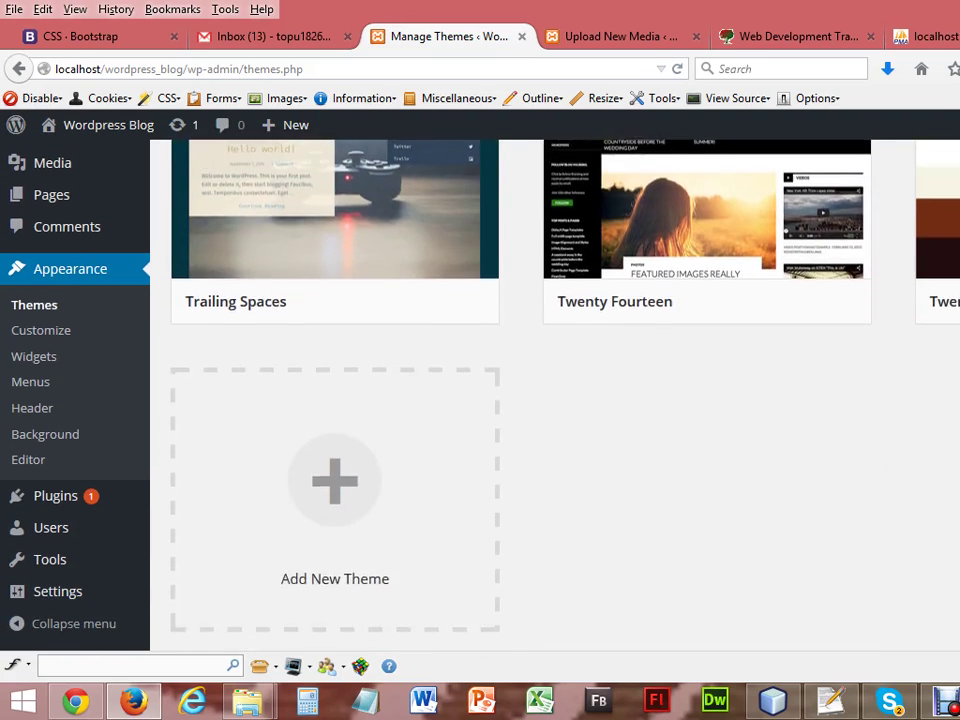
scroll(555, 400, up, 4)
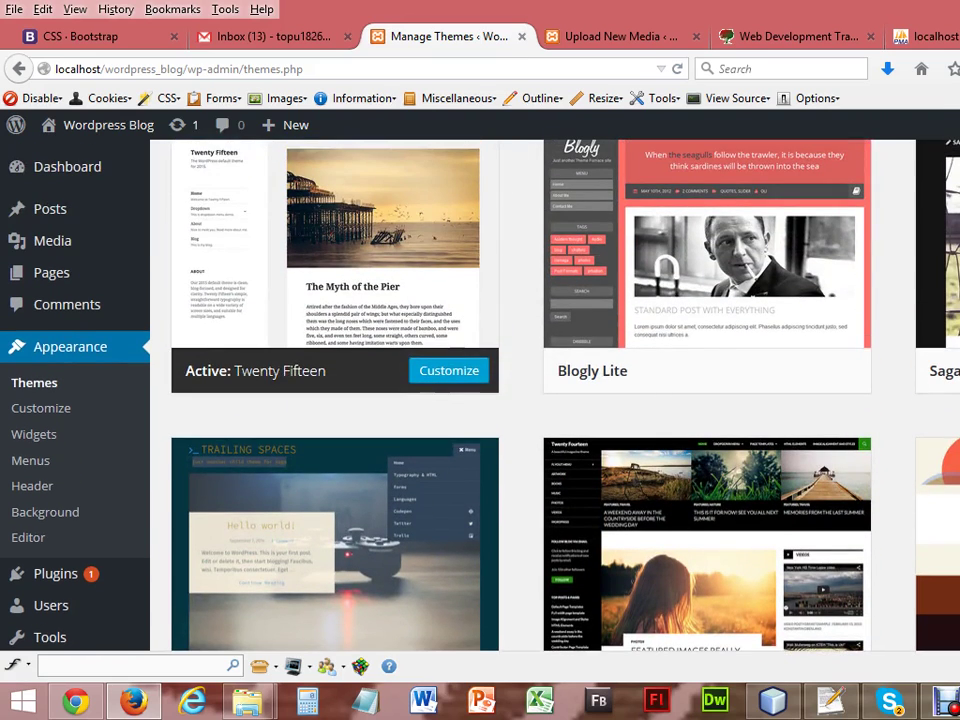
scroll(555, 400, down, 2)
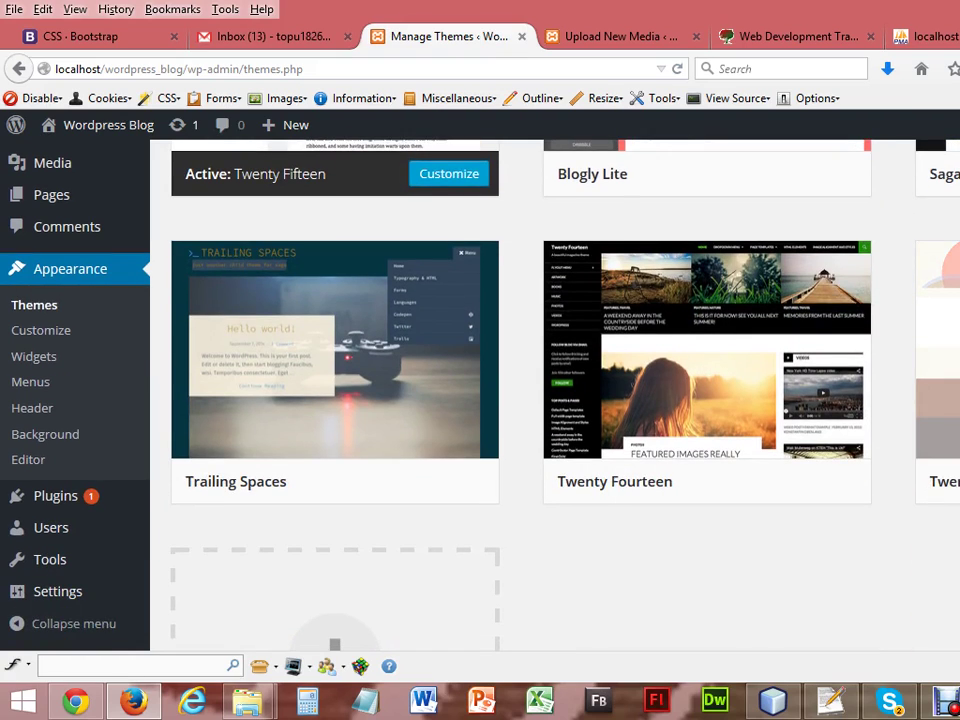
key(Return)
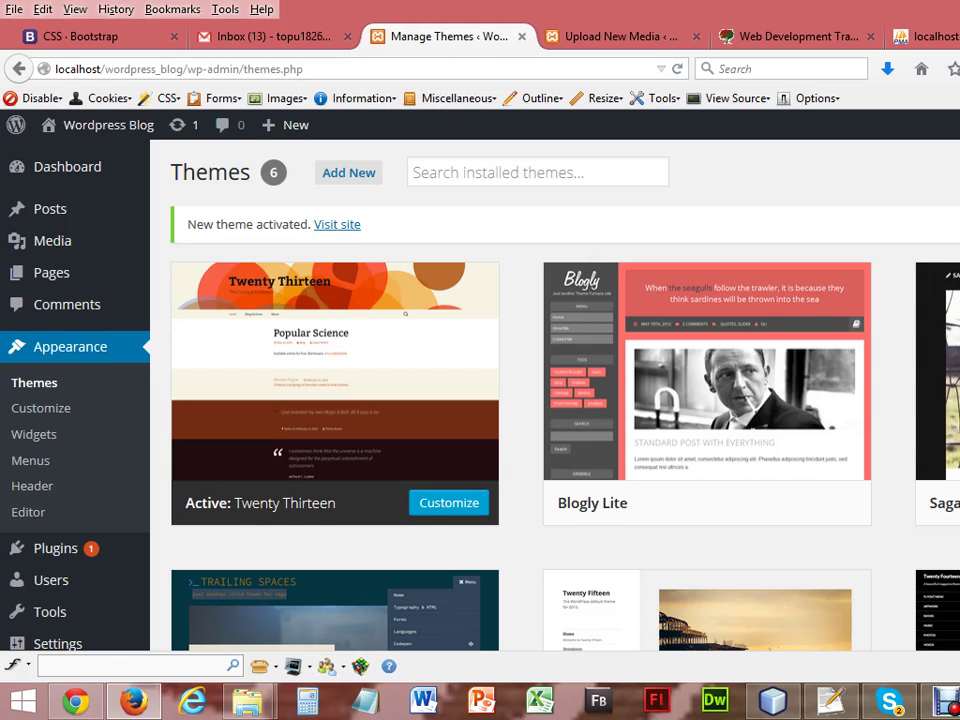
scroll(555, 400, down, 5)
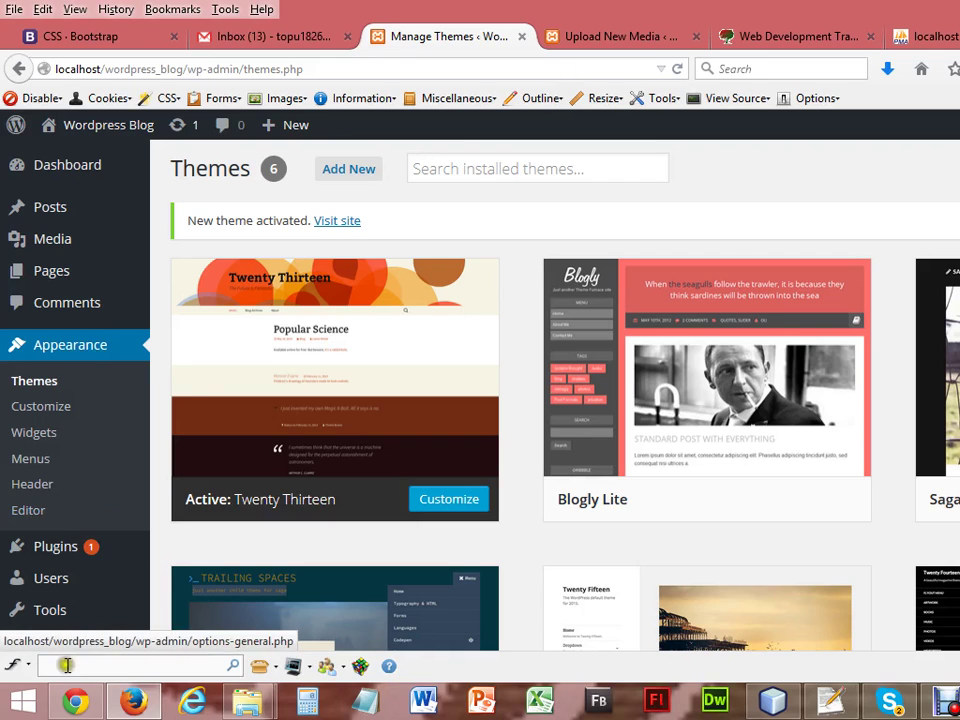
click(70, 708)
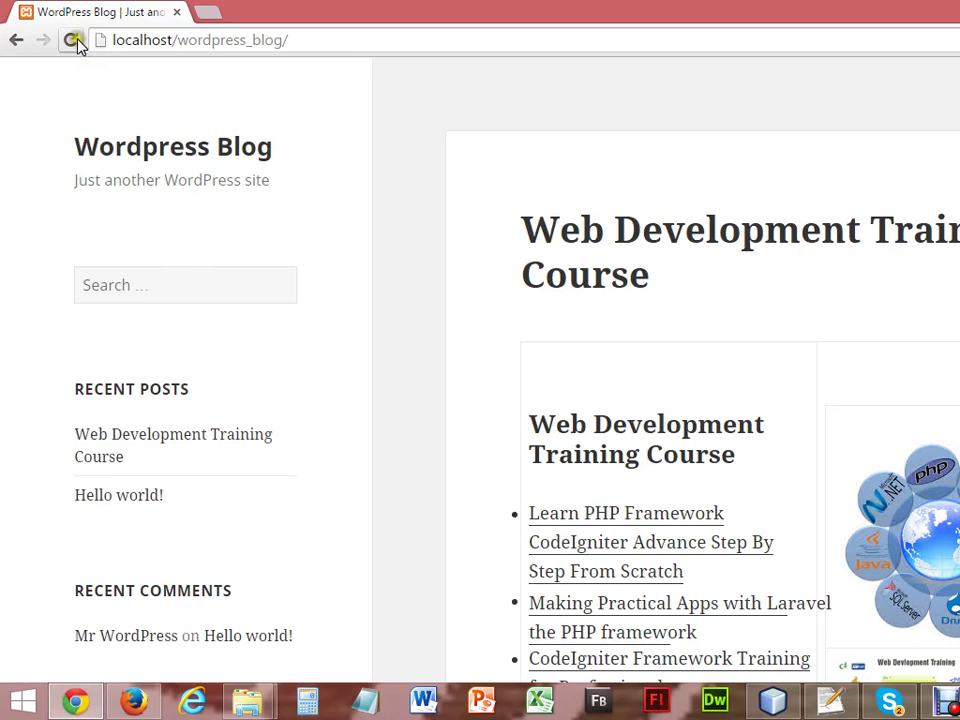
click(75, 40)
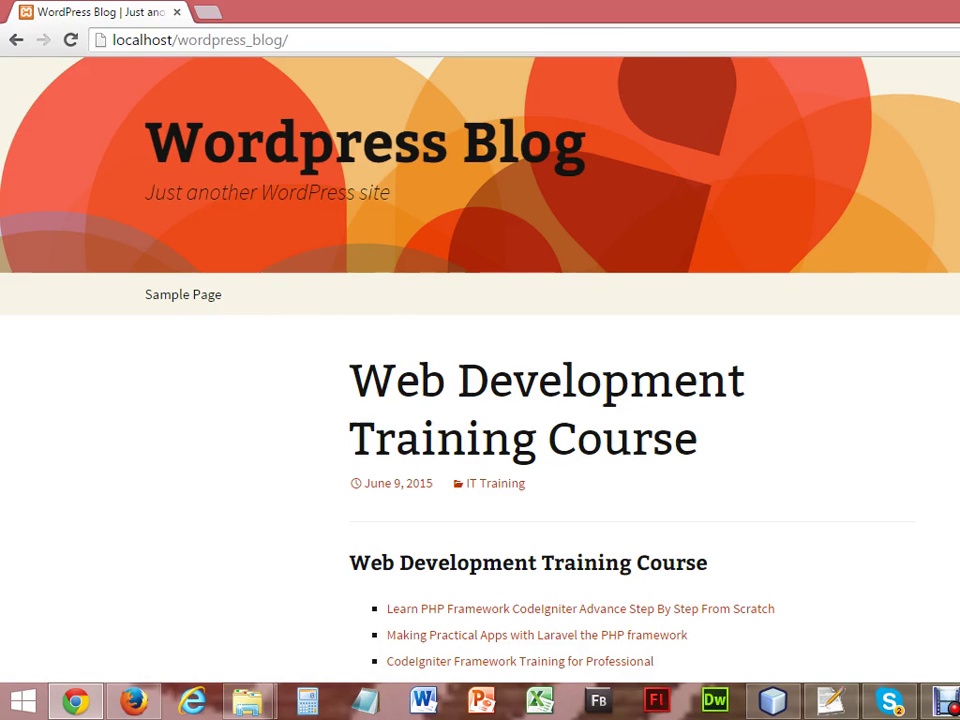
scroll(480, 360, down, 3)
scroll(480, 360, down, 10)
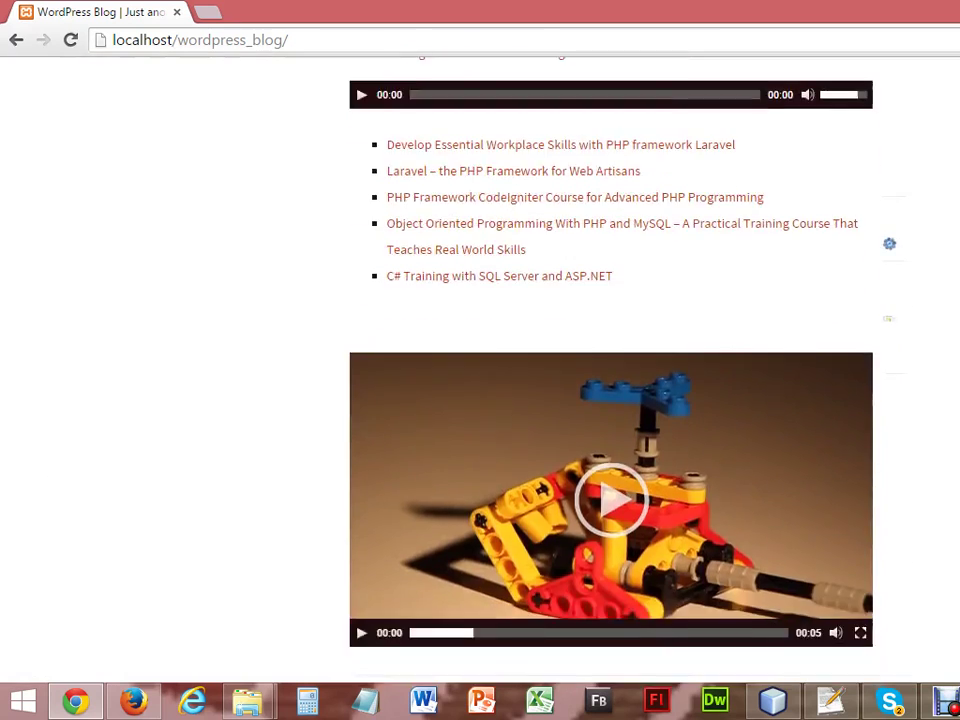
scroll(480, 360, up, 8)
scroll(480, 360, up, 6)
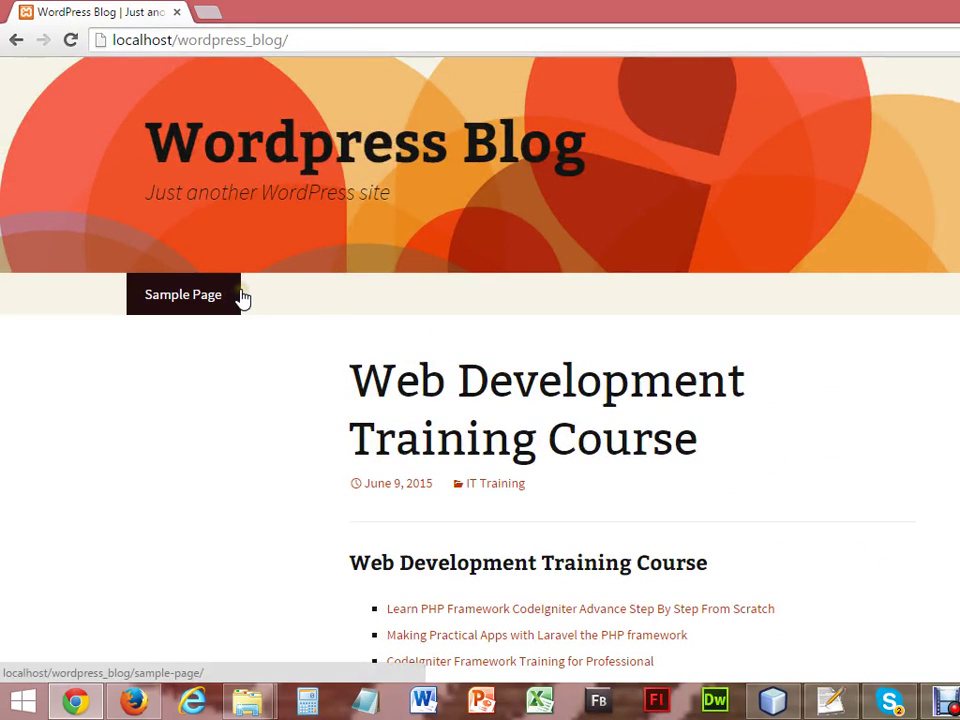
click(145, 710)
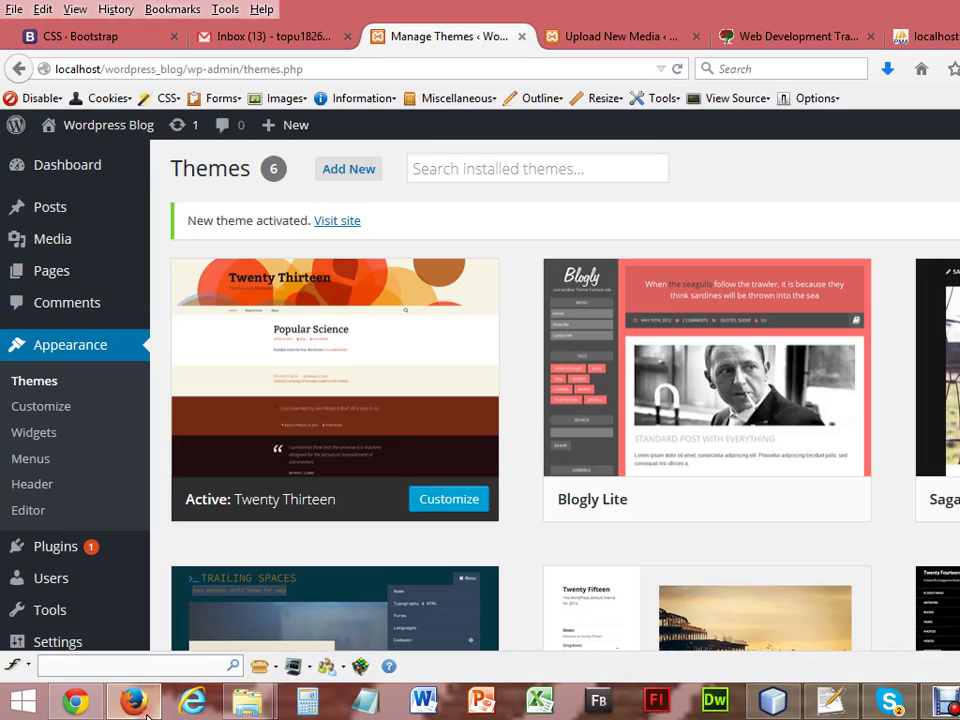
click(793, 35)
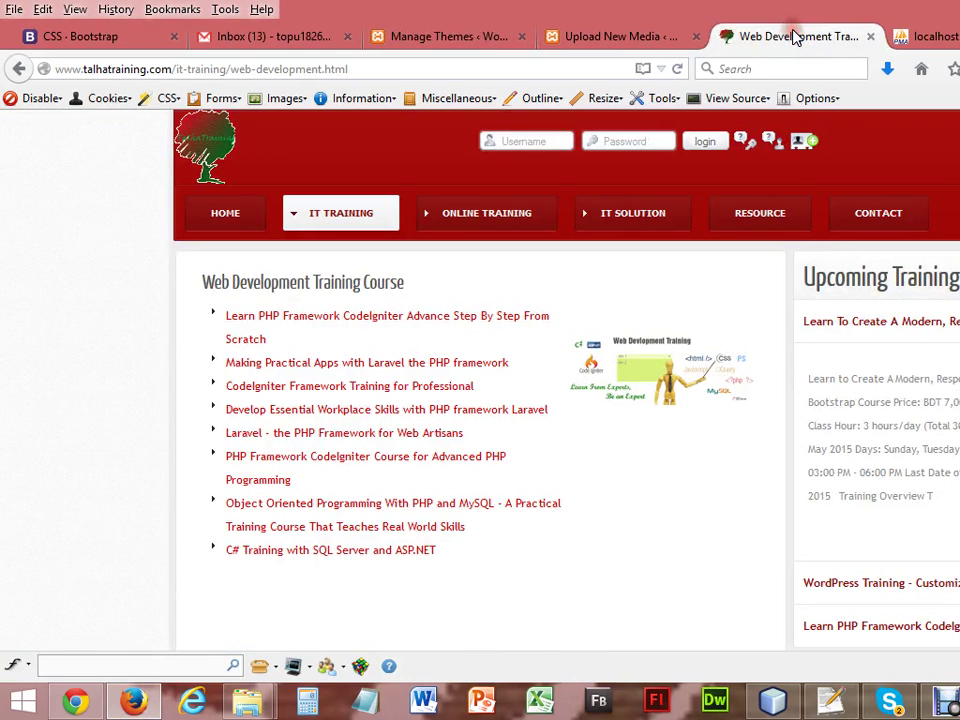
click(882, 215)
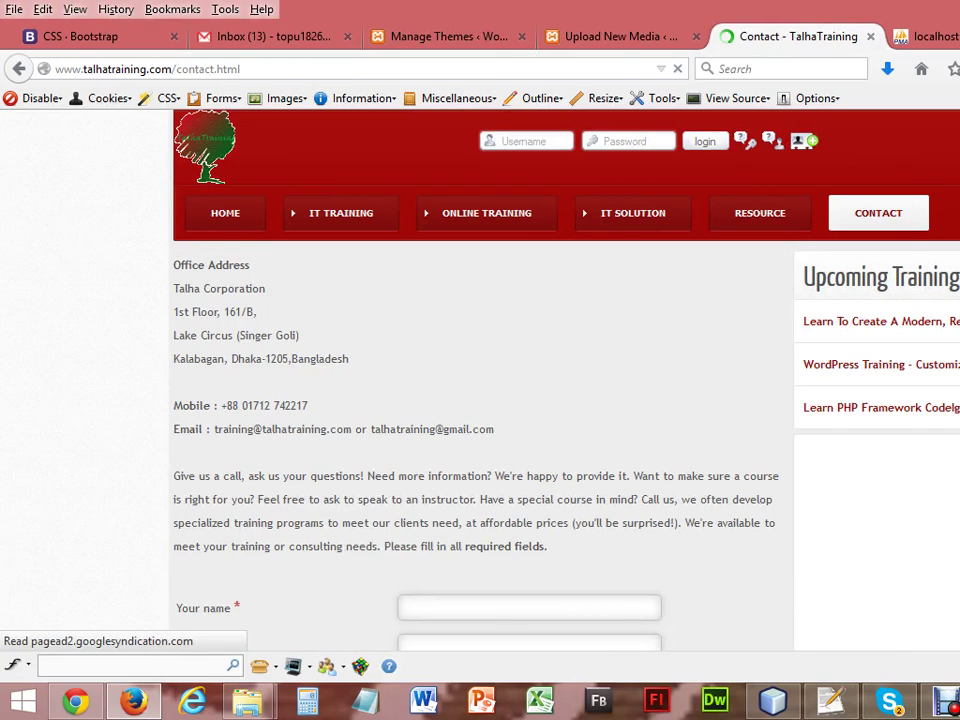
scroll(480, 380, down, 6)
scroll(480, 380, up, 8)
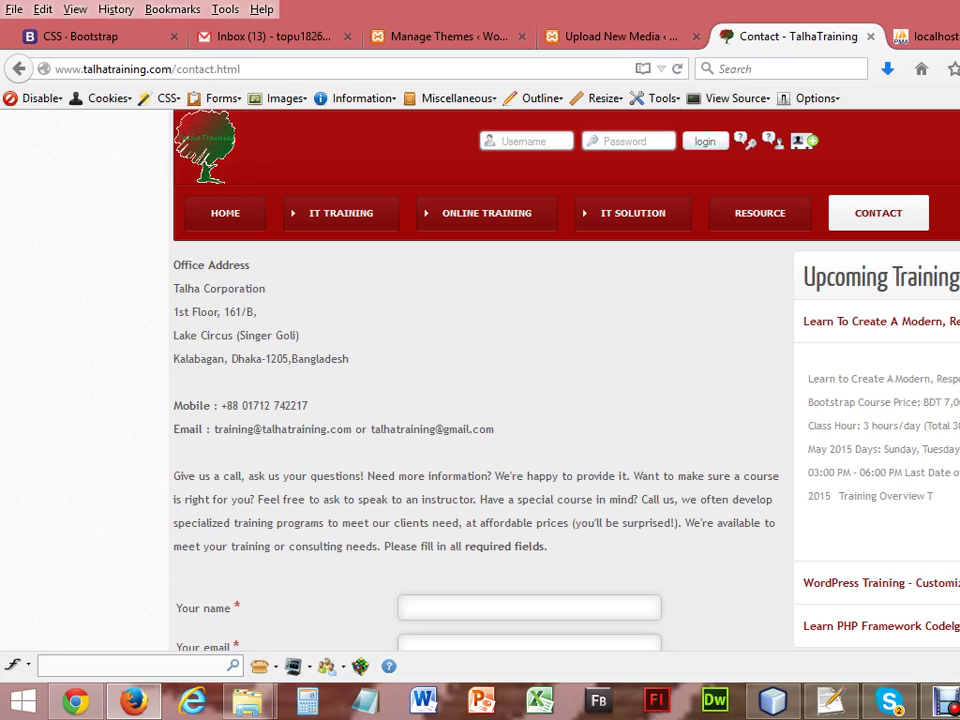
click(456, 42)
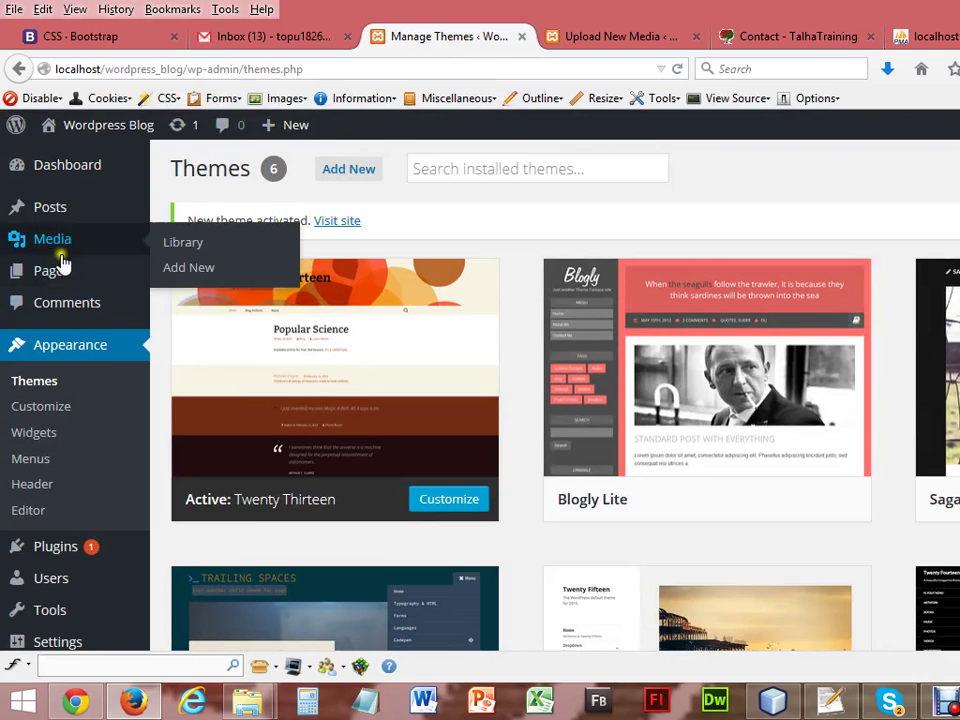
Start a new WordPress page titled 'Contact'.
mouse_move(64, 272)
click(189, 302)
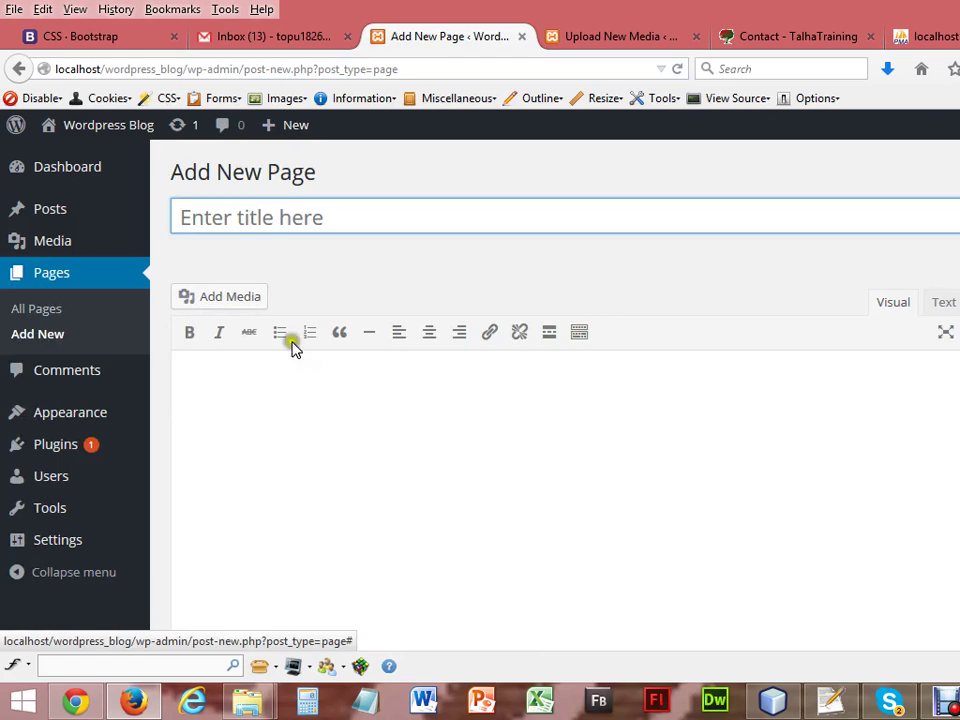
click(320, 222)
text(Co)
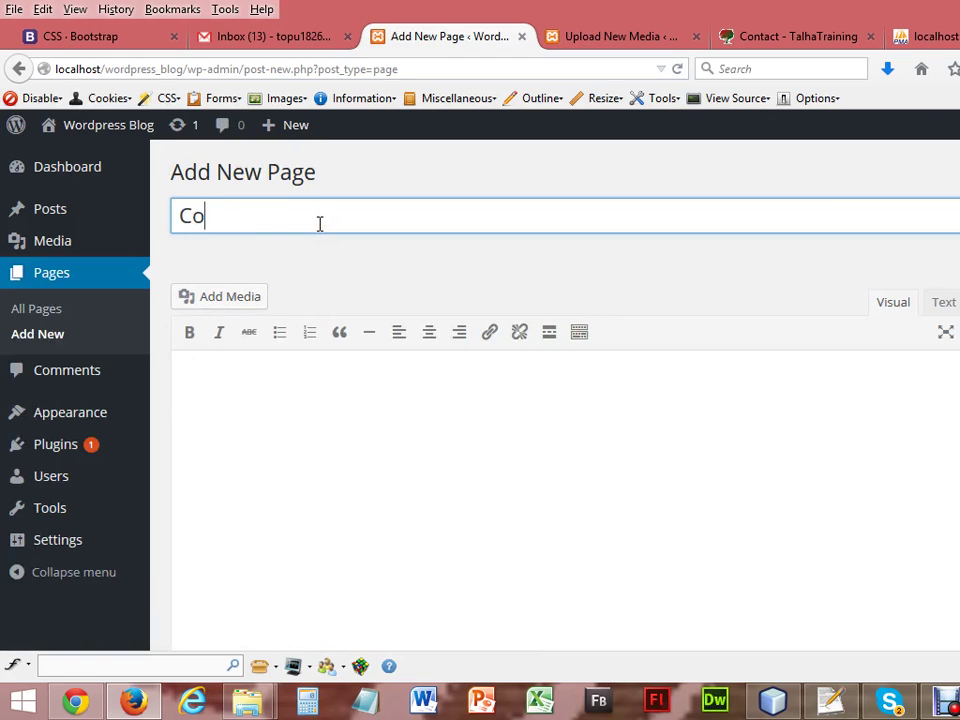
text(ntact)
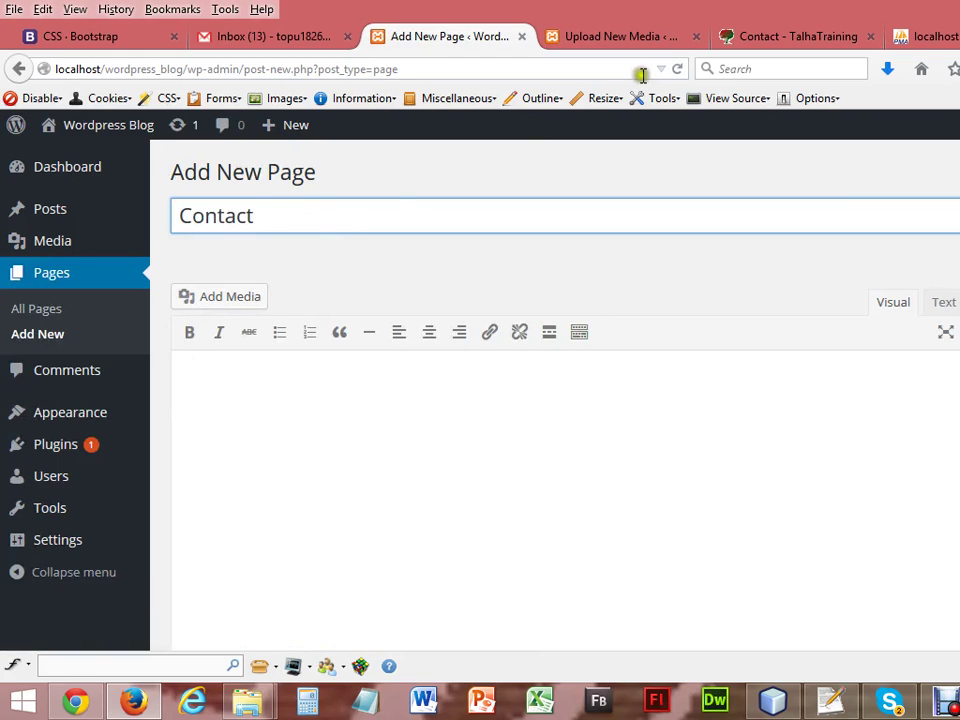
Copy the office address, contact details and enquiry paragraph from TalhaTraining into the page body.
click(795, 38)
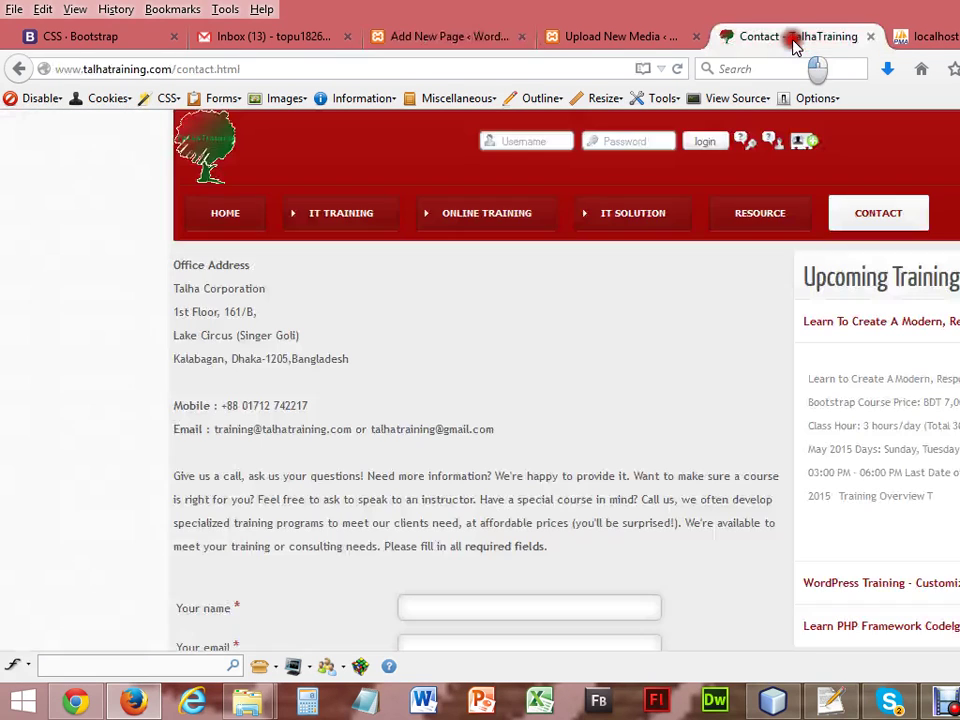
drag(175, 265, 576, 549)
key(ctrl+c)
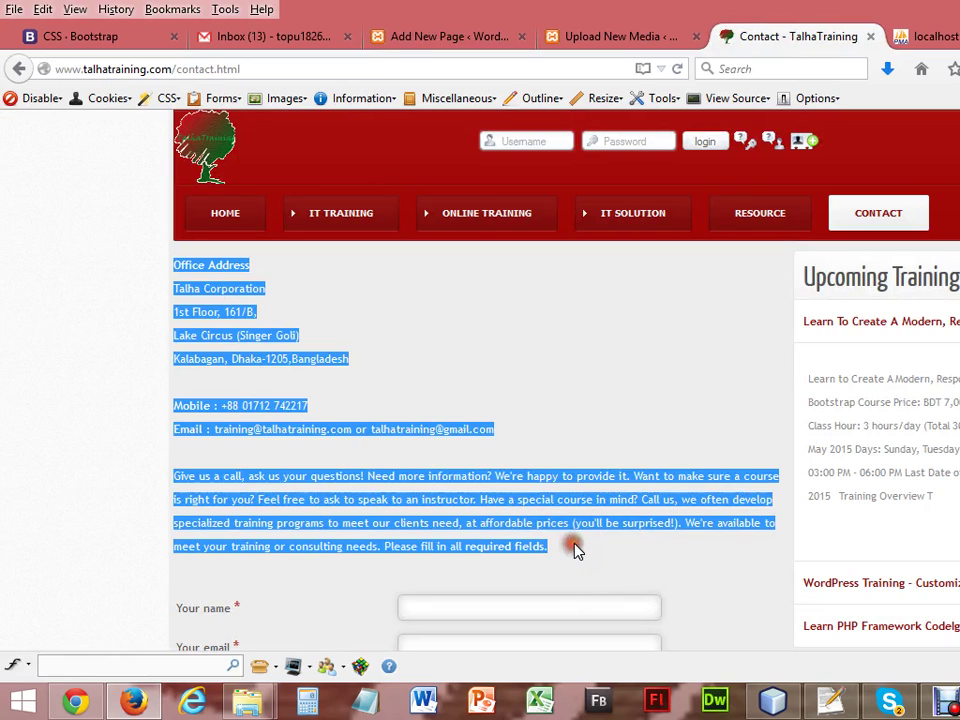
click(467, 37)
click(261, 411)
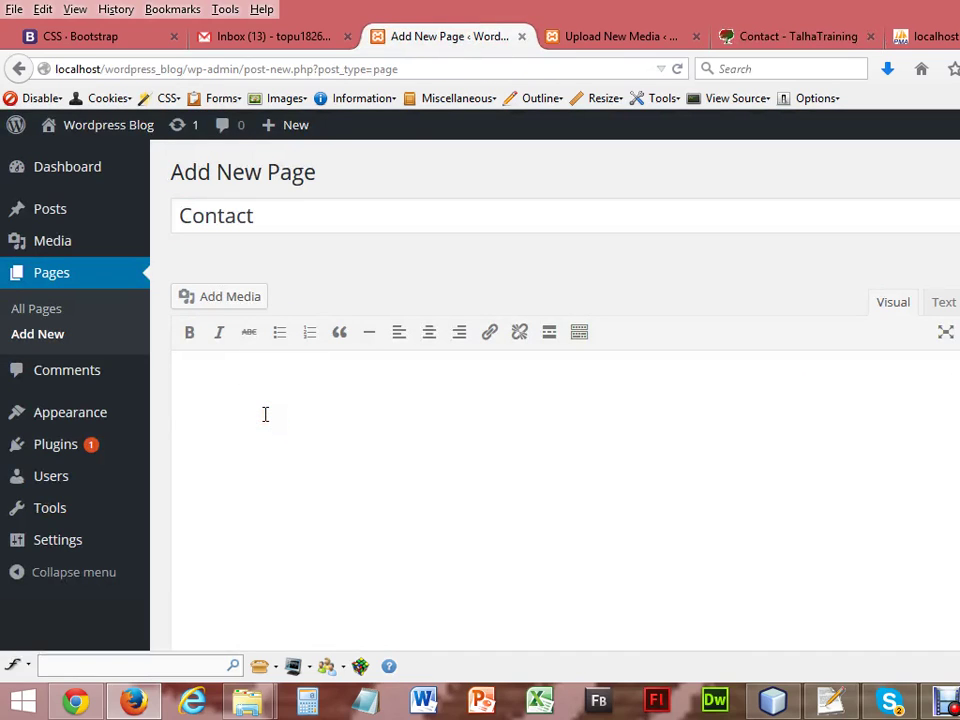
key(ctrl+v)
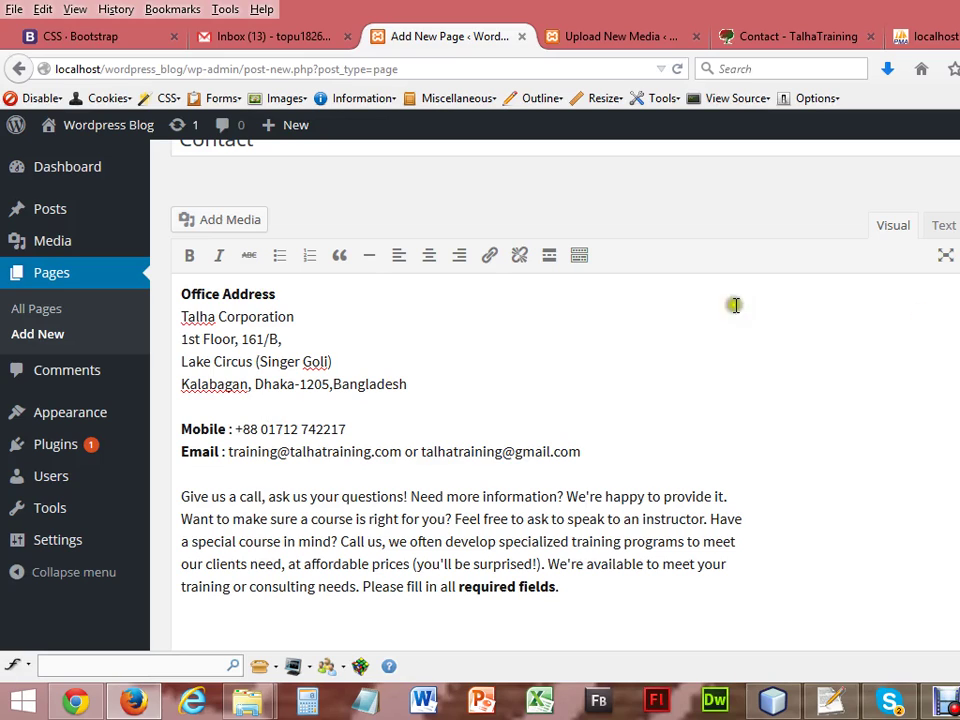
scroll(445, 400, down, 5)
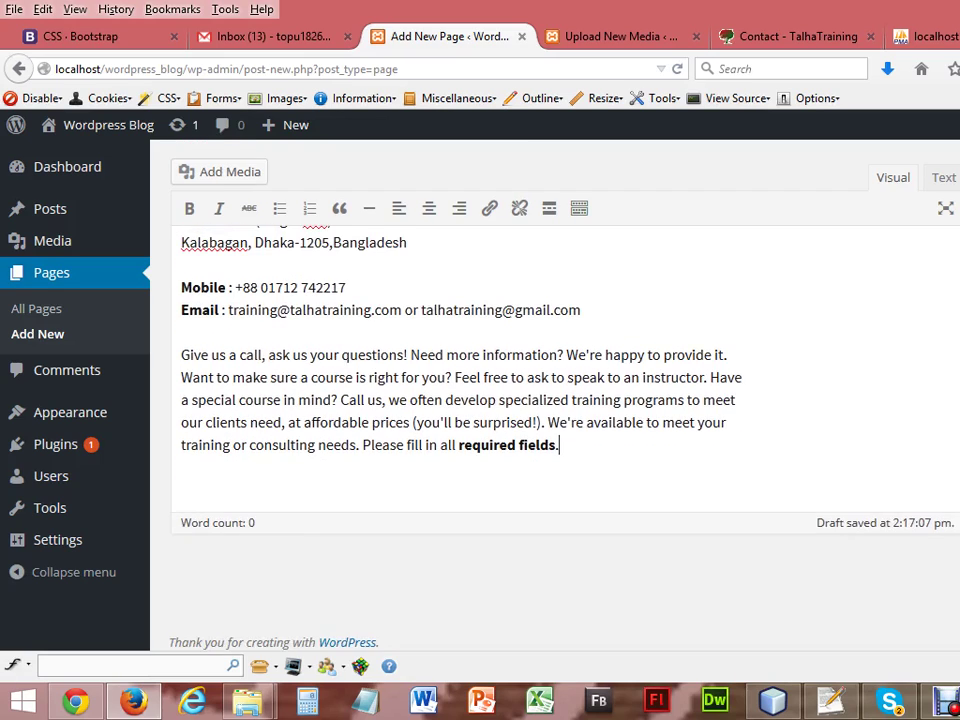
scroll(445, 400, up, 4)
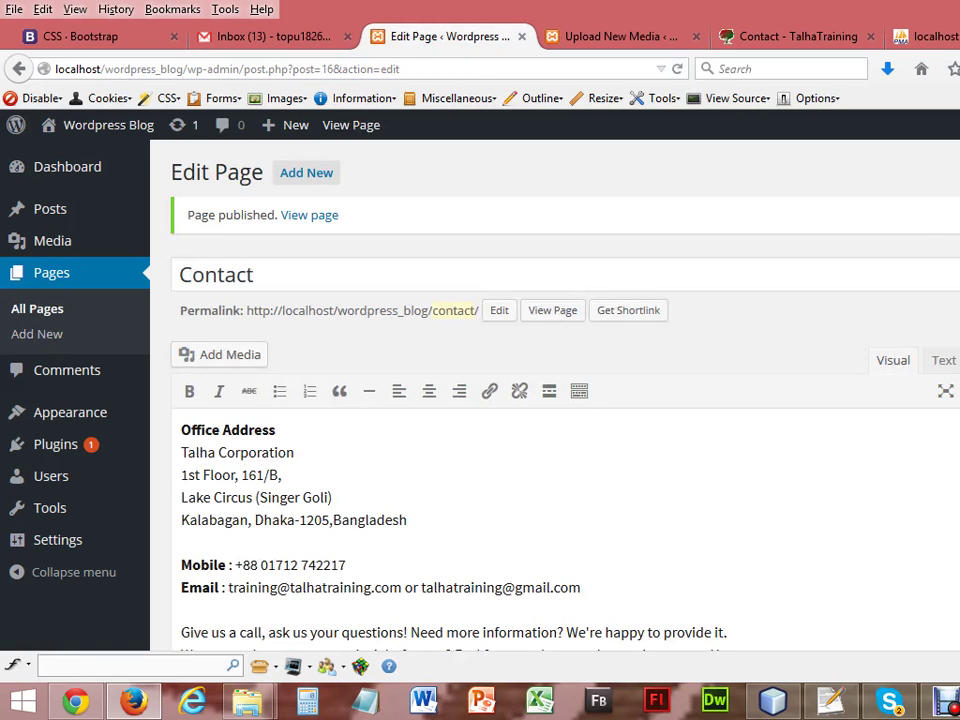
Reload the blog home page and open Contact from the menu to review its address, phone and email.
click(75, 700)
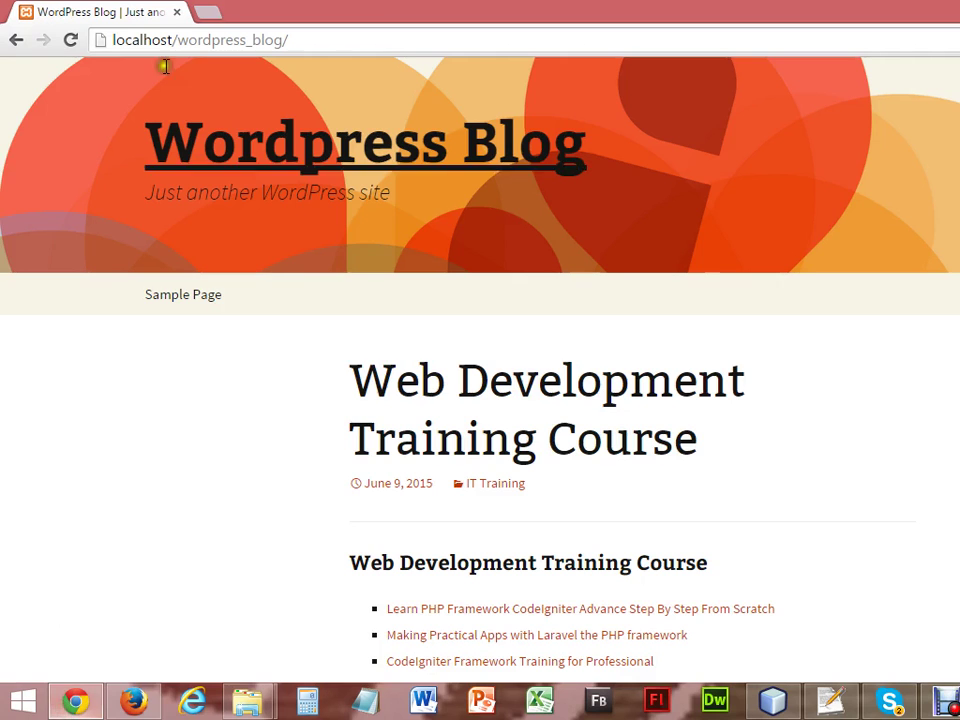
click(71, 40)
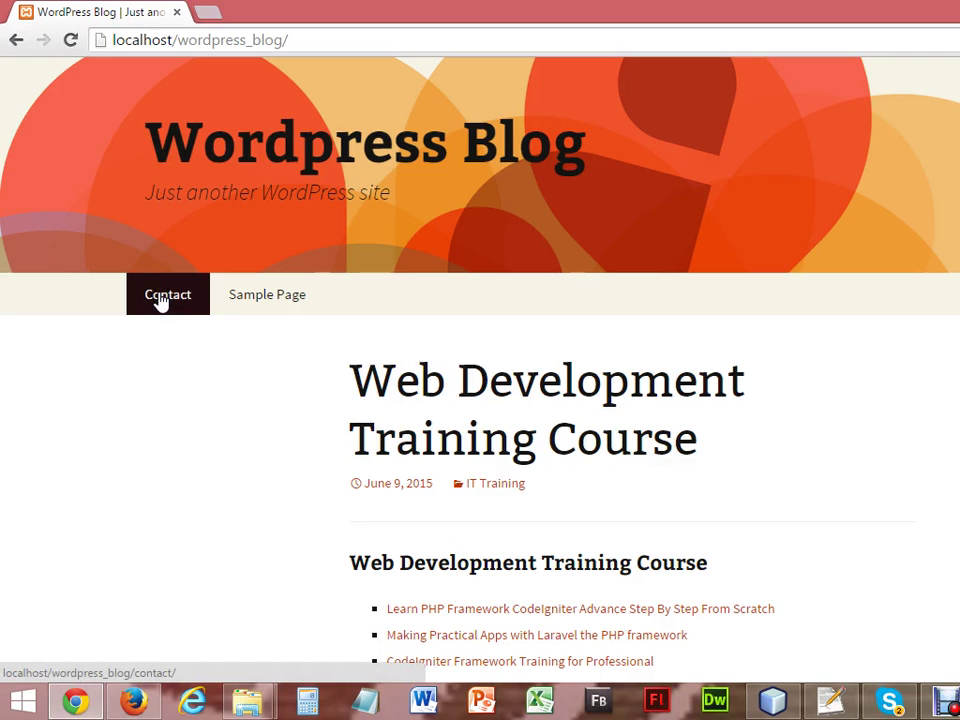
click(162, 297)
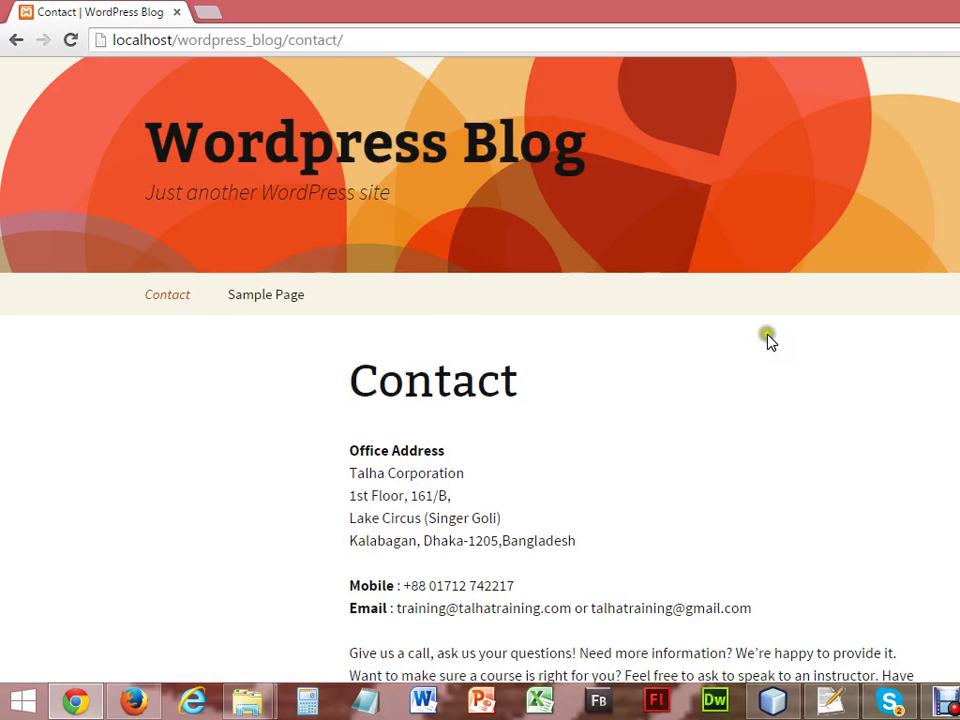
scroll(480, 400, down, 4)
scroll(480, 400, up, 1)
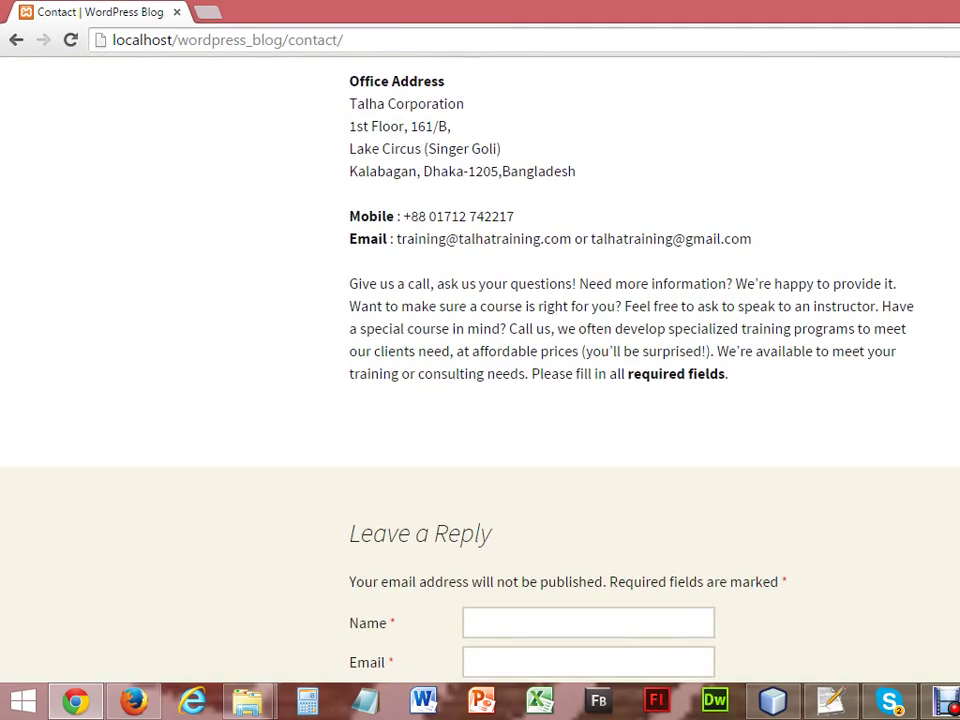
scroll(480, 400, down, 1)
scroll(480, 400, up, 3)
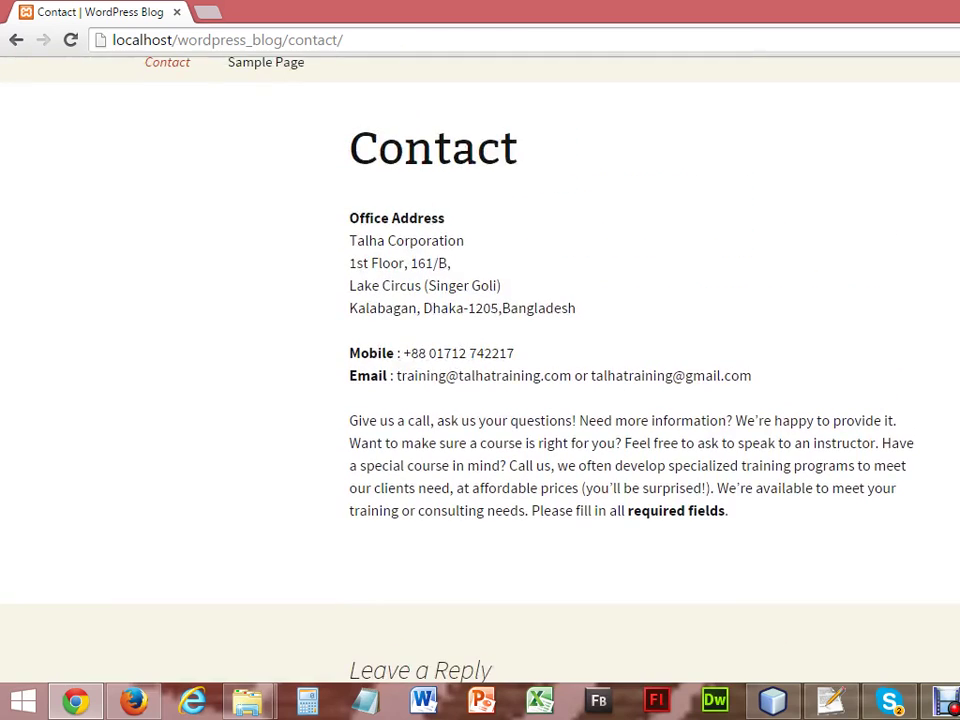
scroll(480, 400, down, 1)
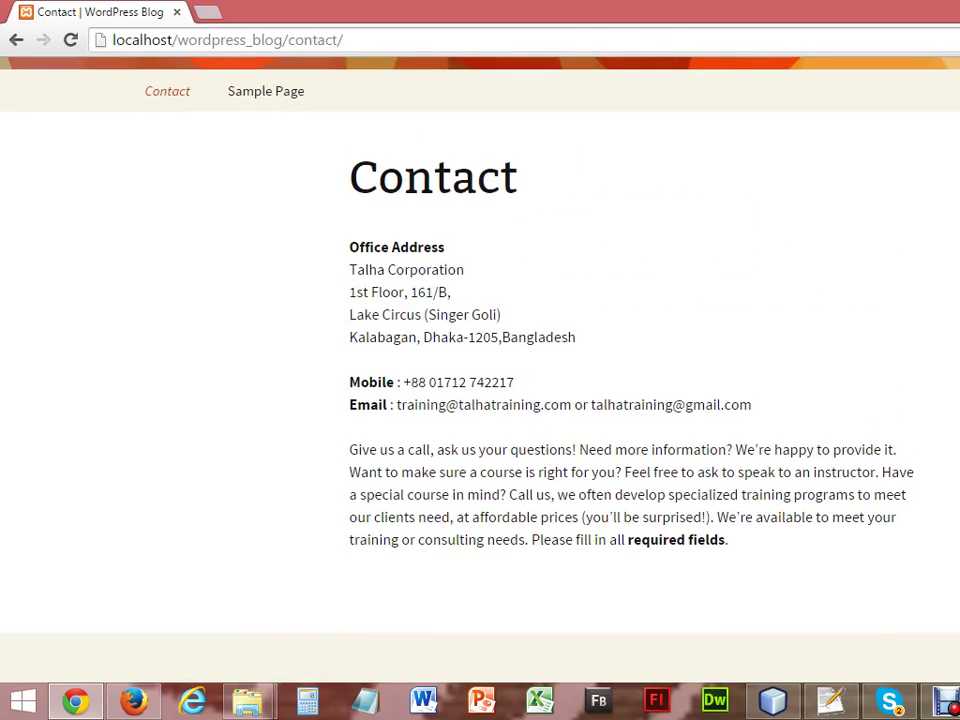
scroll(480, 360, up, 3)
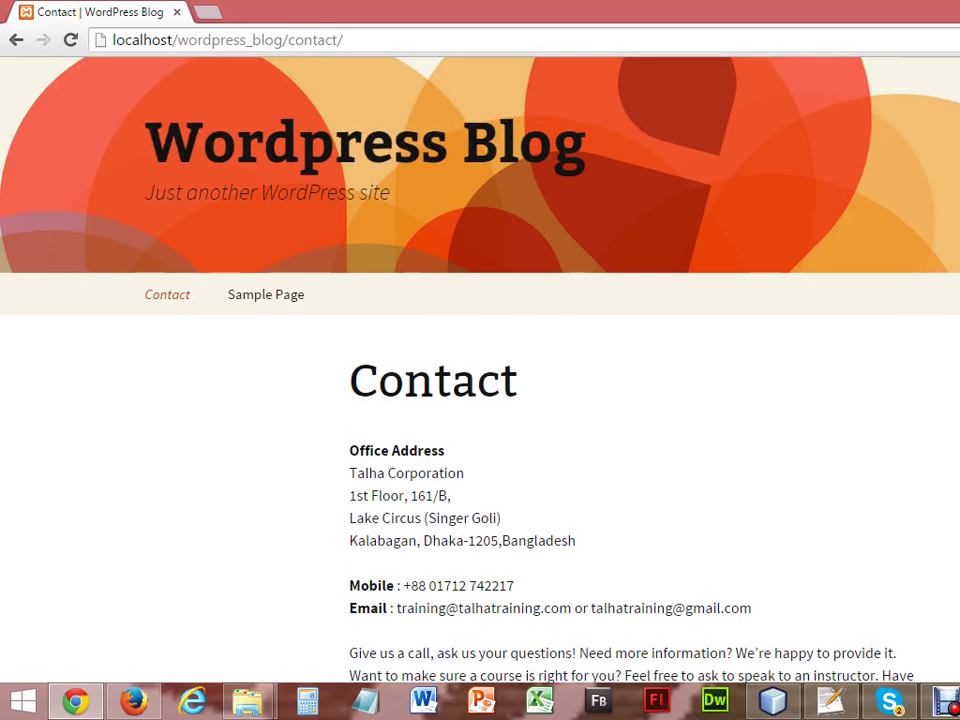
scroll(480, 360, down, 10)
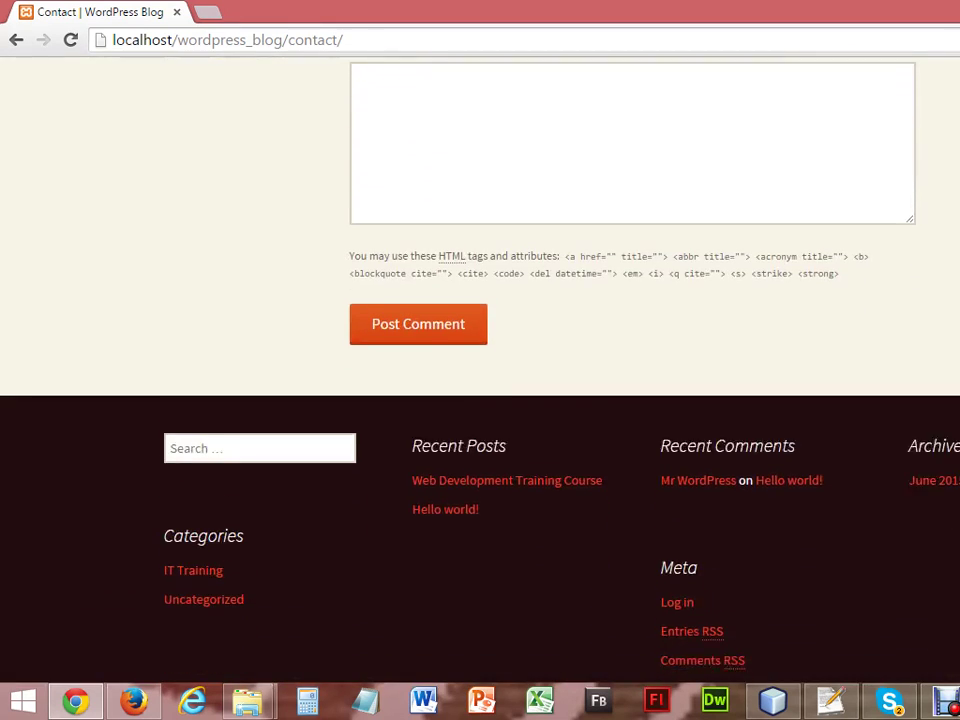
scroll(516, 508, down, 1)
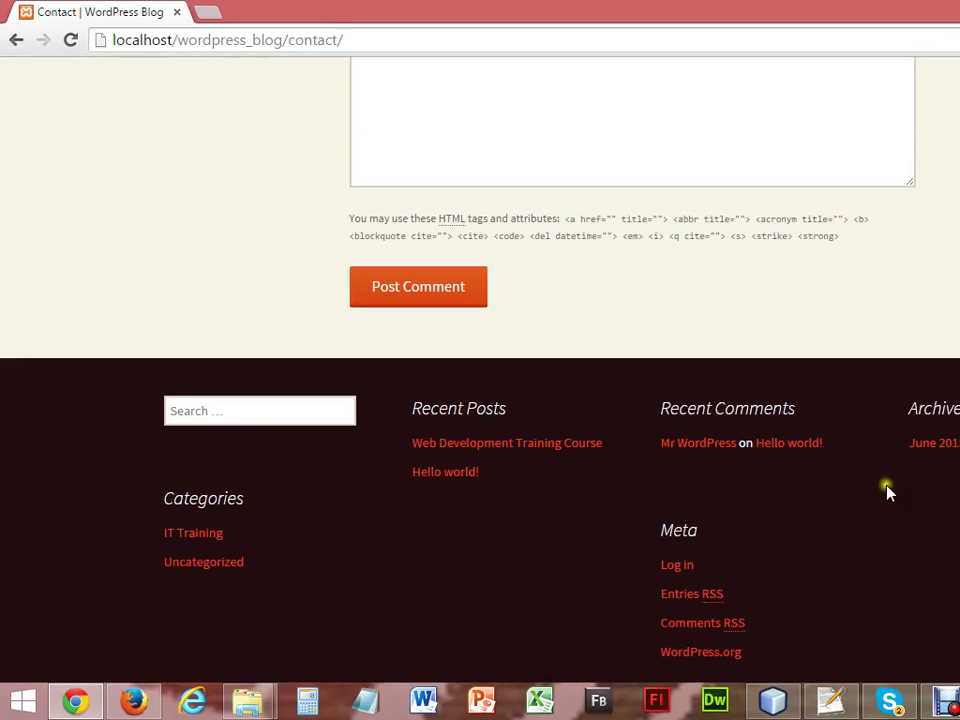
key(Home)
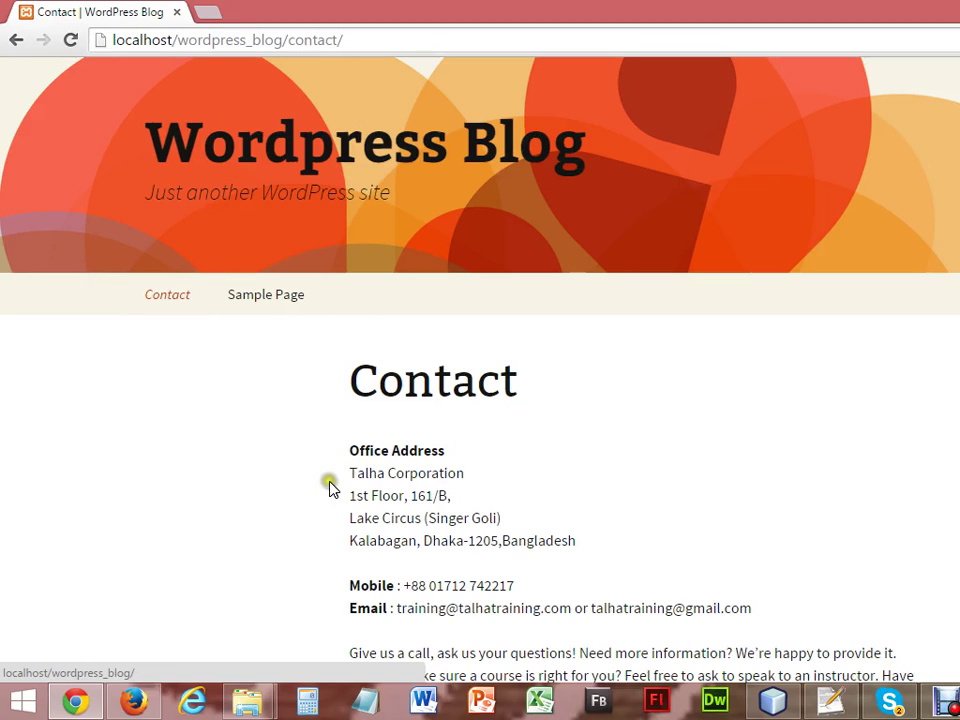
Return to the Contact page's Edit Page screen in Firefox.
click(140, 699)
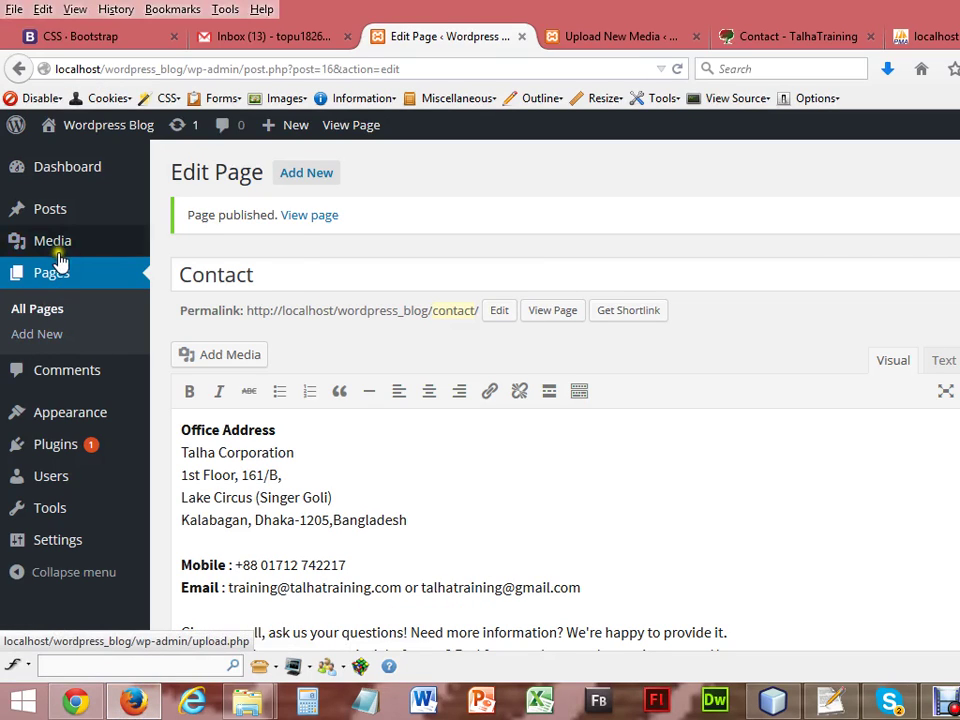
mouse_move(58, 255)
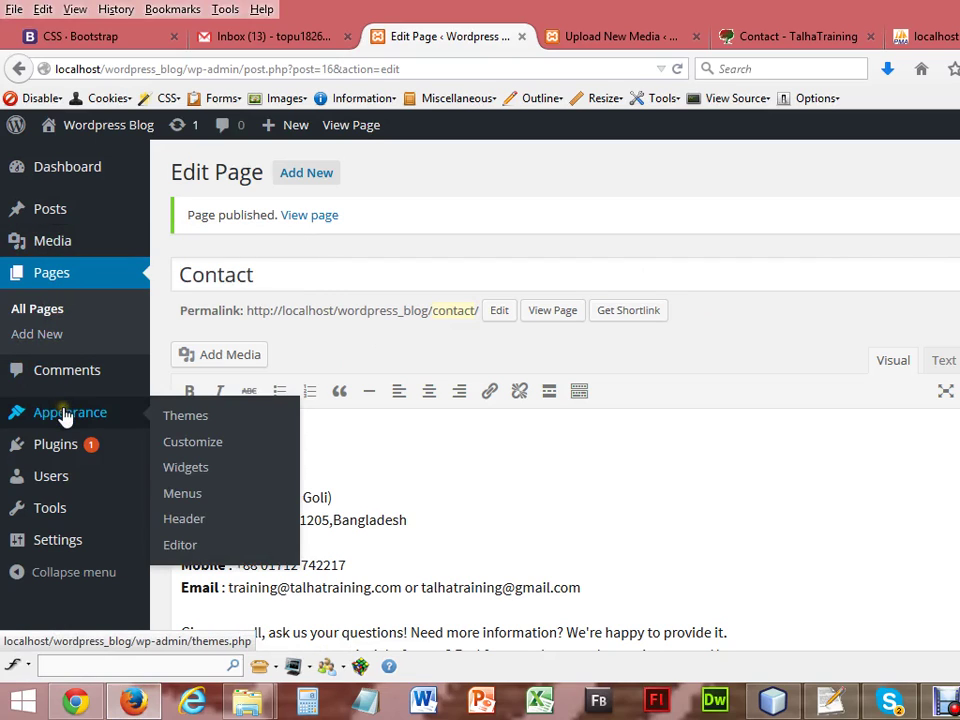
mouse_move(63, 450)
mouse_move(54, 546)
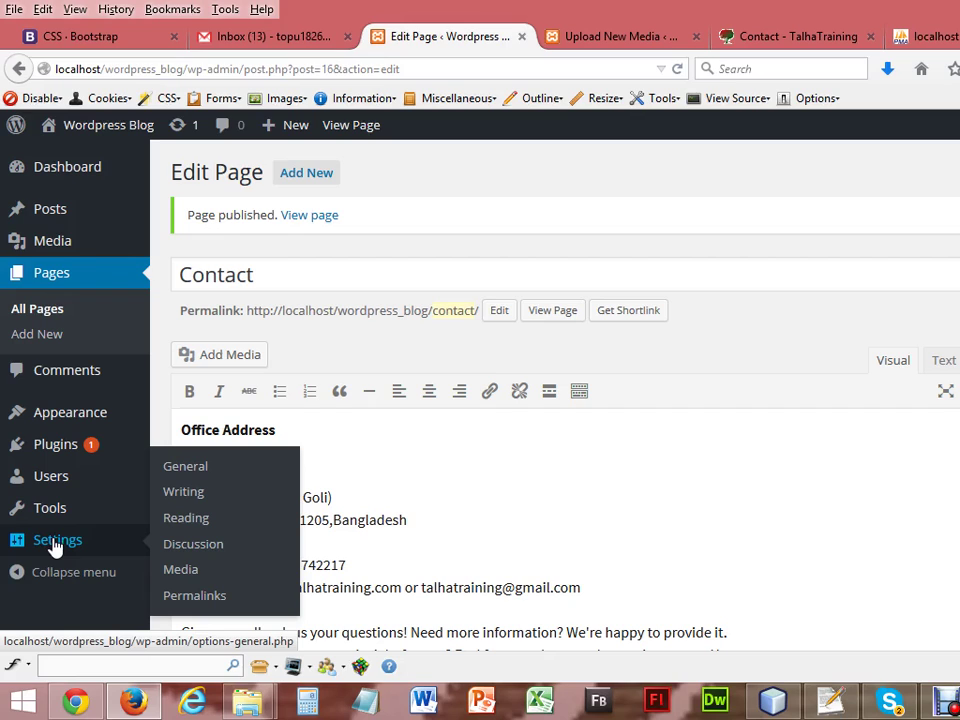
click(430, 528)
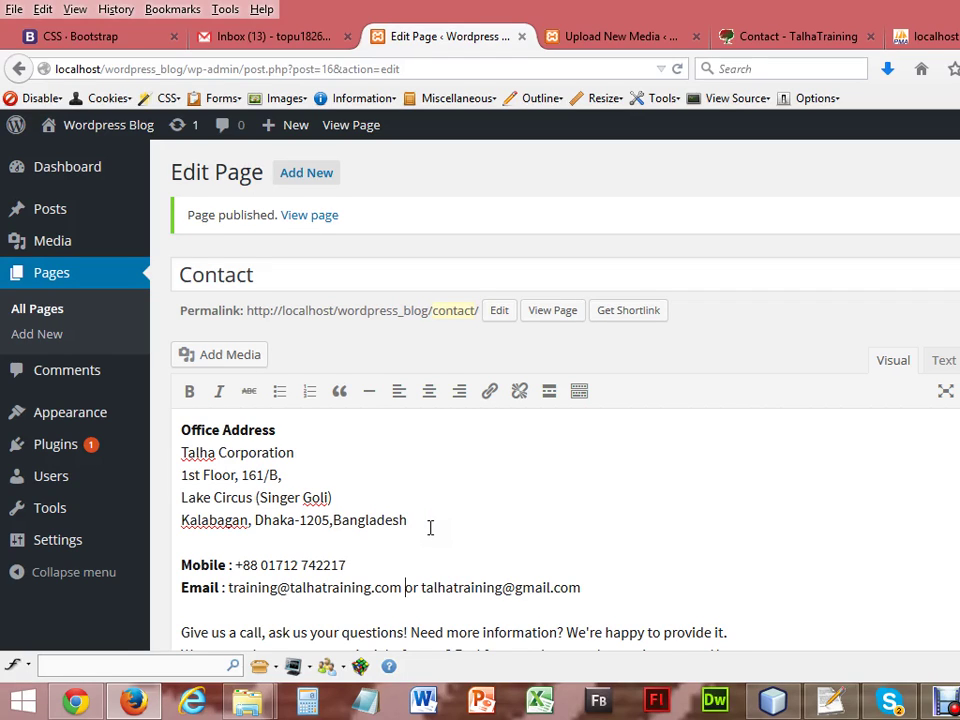
scroll(430, 528, down, 1)
scroll(409, 594, down, 5)
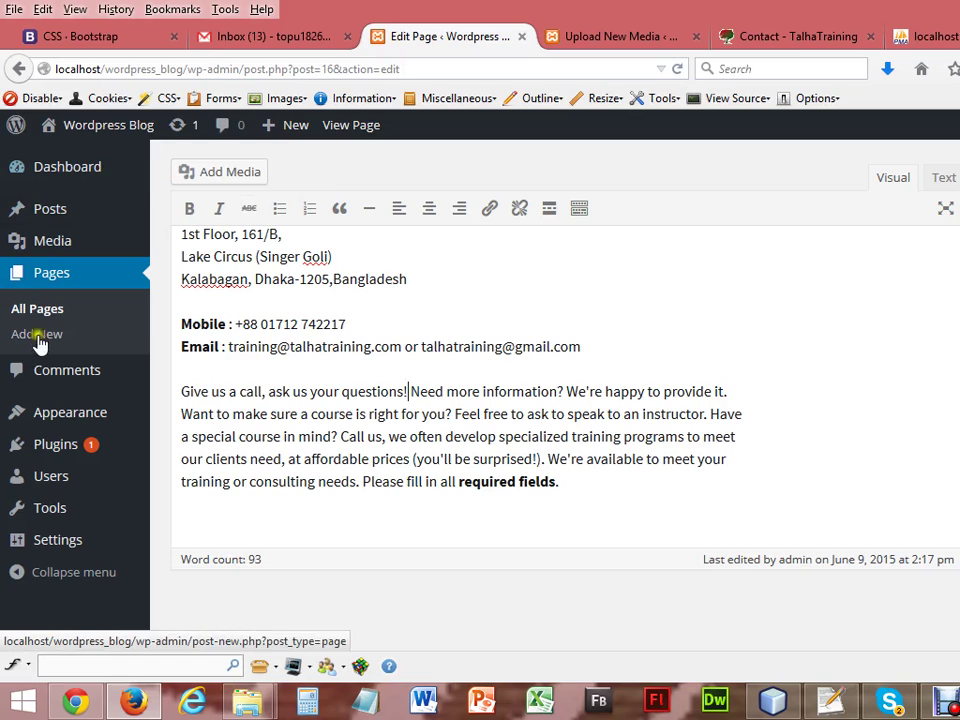
mouse_move(68, 247)
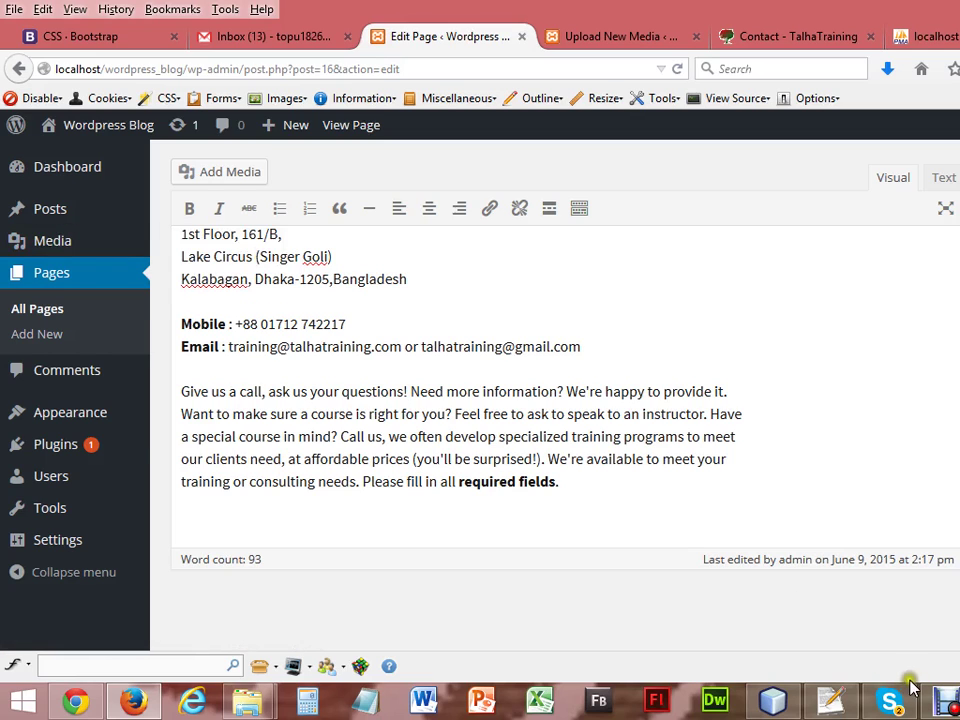
click(940, 705)
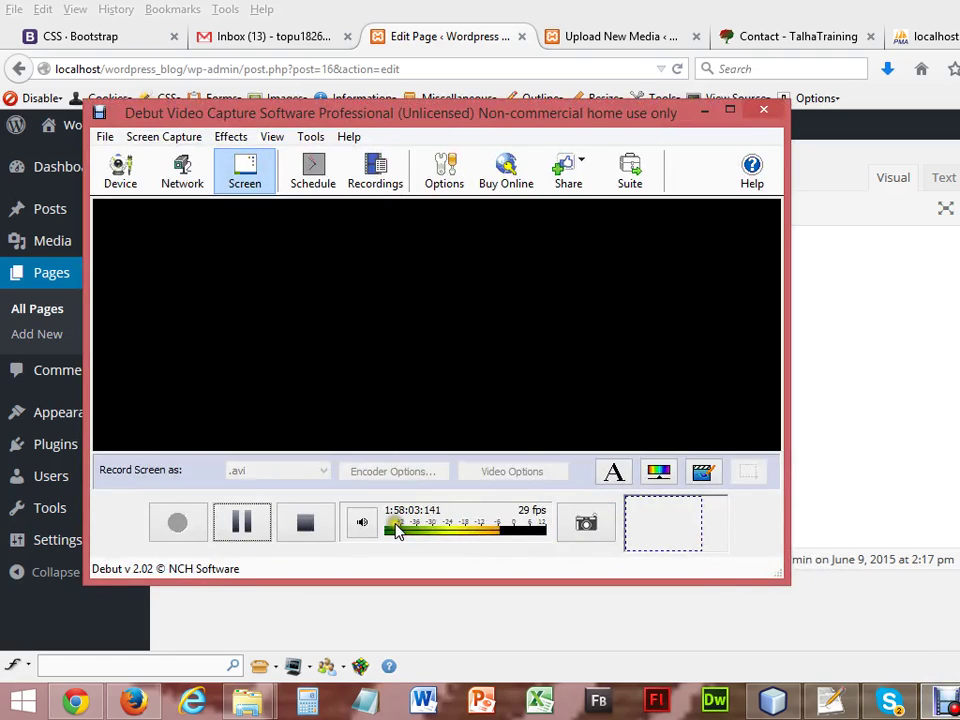